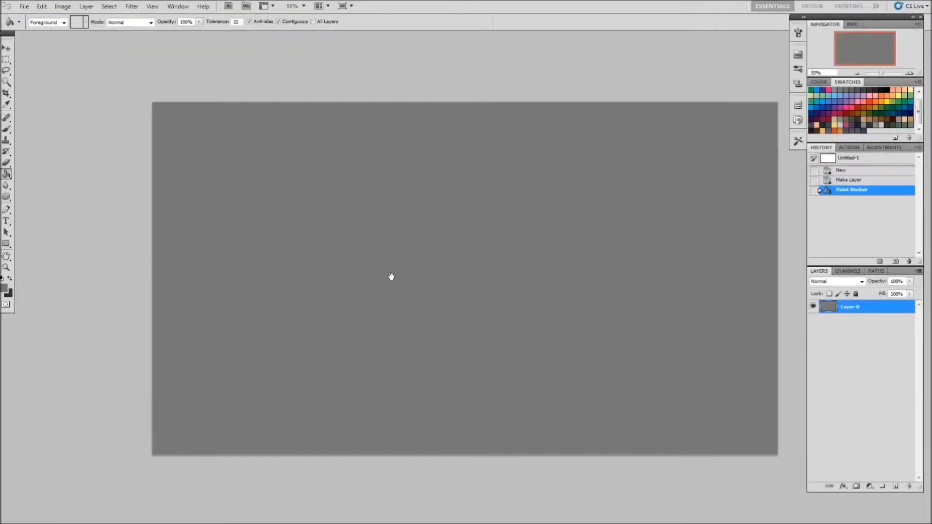
- Choose textured brush tips from the brush preset picker and test a trial stroke
right_click(437, 250)
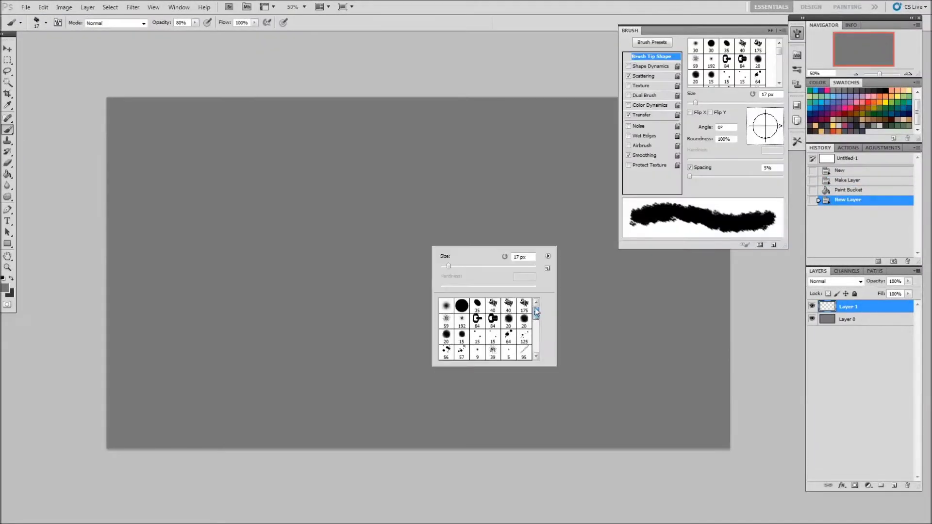
left_click(524, 305)
left_click_drag(537, 314, 536, 347)
left_click(461, 338)
double_click(459, 341)
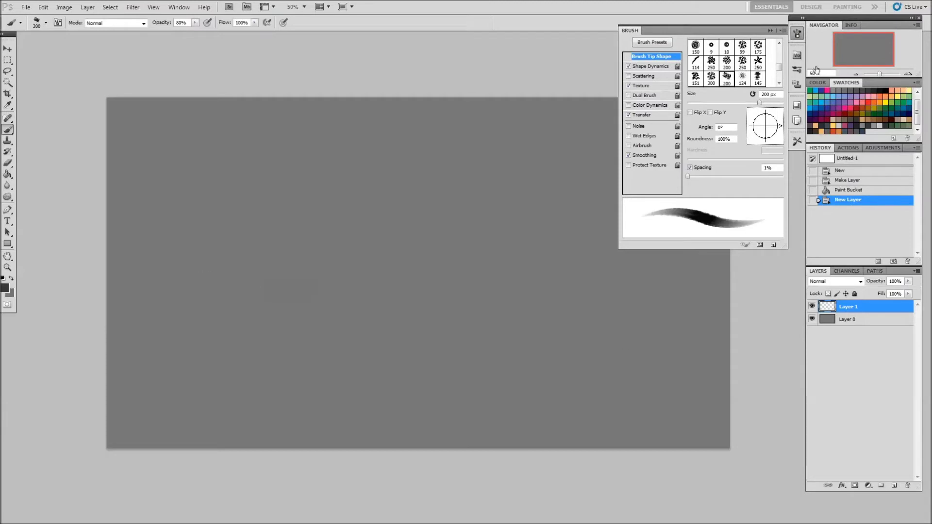
key("F5")
left_click_drag(160, 313, 206, 294)
key("ctrl+z")
key("0")
- Paint a dark treeline on the left and long wavy grey strokes across the canvas
mouse_move(127, 289)
left_mouse_down()
mouse_move(218, 276)
mouse_move(250, 281)
mouse_move(302, 312)
mouse_move(360, 318)
left_mouse_up()
key("0")
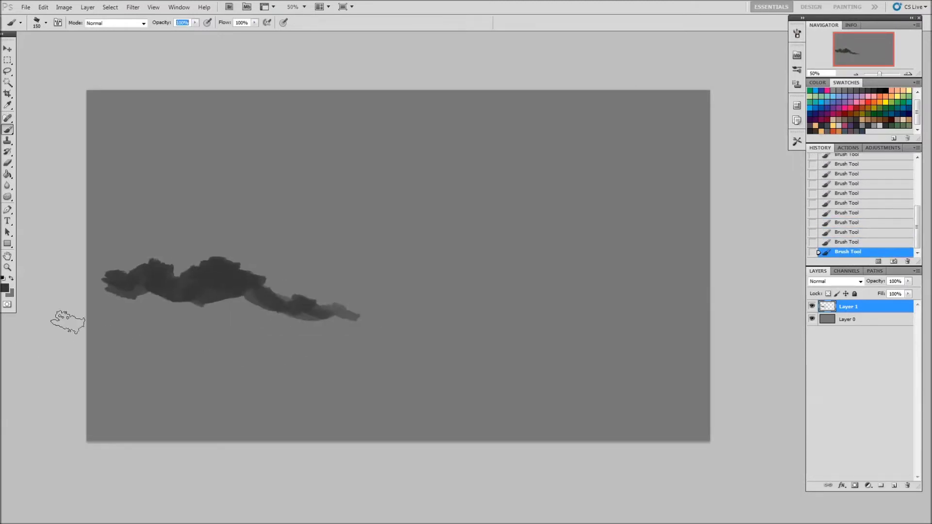
left_click_drag(99, 328, 674, 319)
left_click_drag(255, 342, 604, 333)
mouse_move(412, 334)
left_mouse_down()
mouse_move(589, 302)
mouse_move(640, 306)
left_mouse_up()
- Soften the left clouds and wave with a smaller brush at 50% opacity
key("bracketleft")
key("bracketleft")
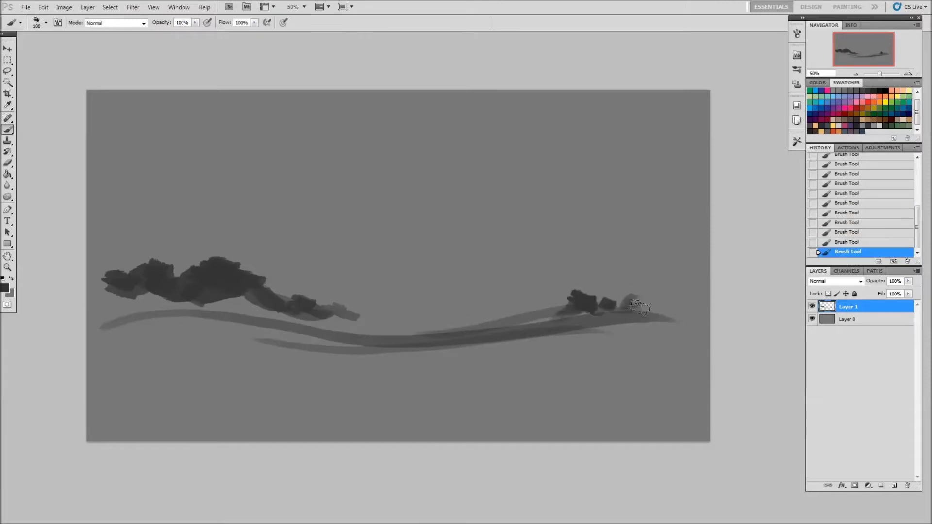
key("5")
left_click_drag(116, 325, 262, 320)
mouse_move(146, 315)
left_mouse_down()
mouse_move(301, 339)
mouse_move(452, 339)
left_mouse_up()
- Darken both bottom corners with a 40% radial foreground-to-transparent gradient
key("g")
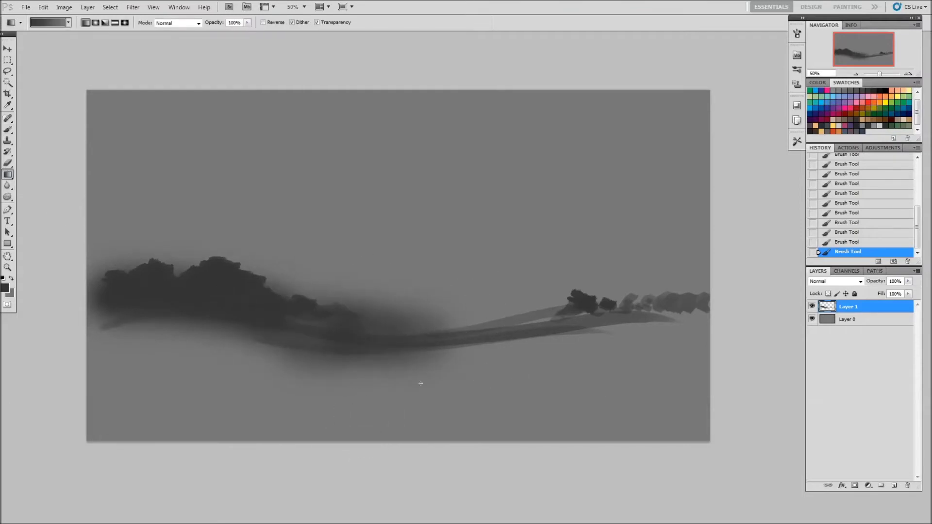
left_click(68, 22)
double_click(29, 46)
left_click(95, 23)
key("4")
mouse_move(694, 427)
left_mouse_down()
mouse_move(604, 466)
mouse_move(604, 379)
left_mouse_up()
left_click_drag(83, 416, 218, 349)
- Paint dark strokes rising to the right at full opacity to start the mountain
key("b")
right_click(388, 352)
right_click(398, 264)
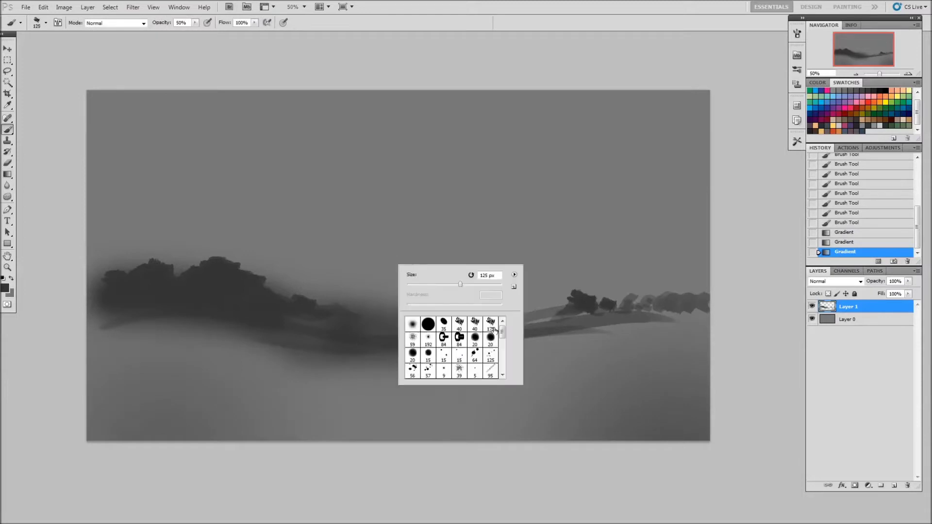
key("Return")
key("0")
mouse_move(265, 279)
left_mouse_down()
mouse_move(339, 265)
mouse_move(427, 179)
left_mouse_up()
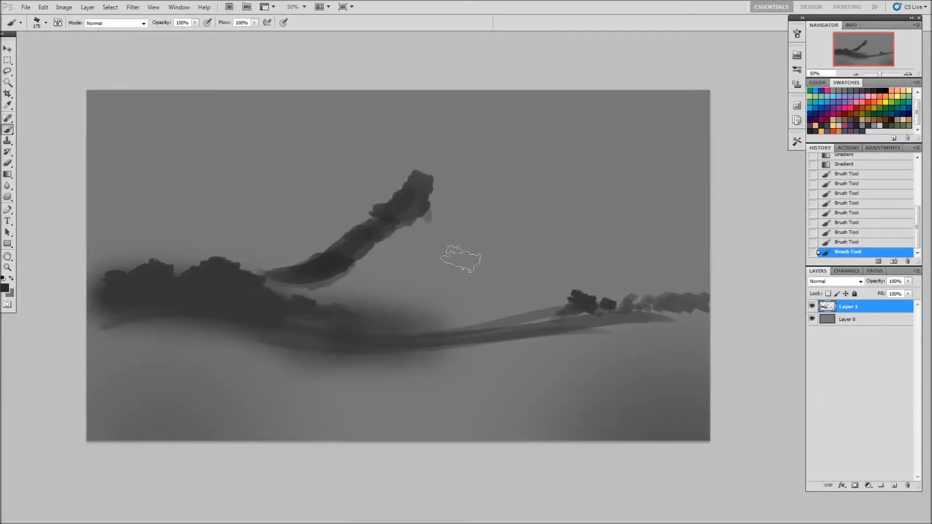
- Trim the stroke with the eraser, then paint the mountain's peak, slopes and darker base
key("e")
right_click(335, 185)
key("Return")
mouse_move(383, 204)
left_mouse_down()
mouse_move(363, 214)
mouse_move(468, 232)
mouse_move(548, 284)
left_mouse_up()
key("b")
mouse_move(510, 260)
left_mouse_down()
mouse_move(354, 252)
mouse_move(452, 271)
left_mouse_up()
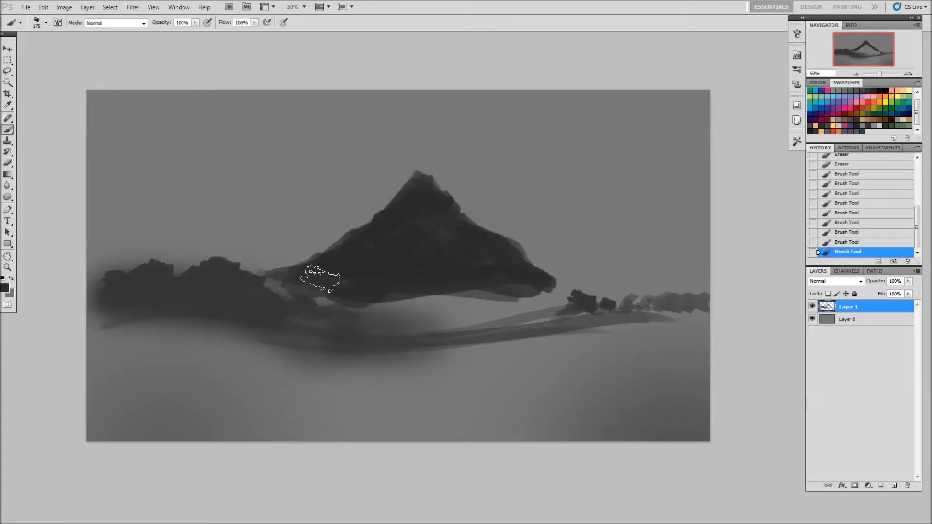
left_click_drag(291, 286, 553, 291)
- Browse the brush presets and bring up the detailed Brush settings panel
right_click(340, 234)
scroll(432, 345, "down", 3)
scroll(432, 346, "down", 2)
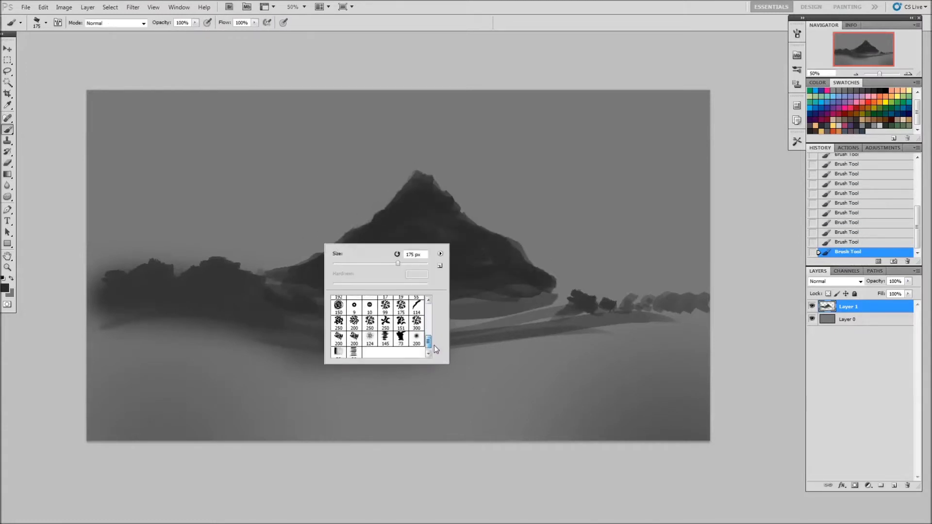
key("F5")
key("F5")
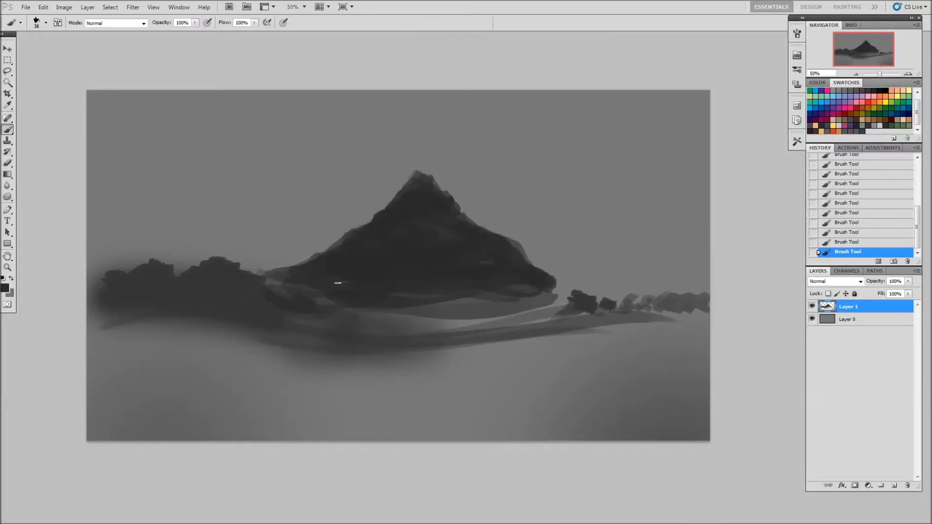
- Add a new Layer 2 beneath Layer 1 and set the brush to 70% opacity
key("ctrl+shift+alt+n")
key("ctrl+bracketleft")
key("7")
key("bracketright")
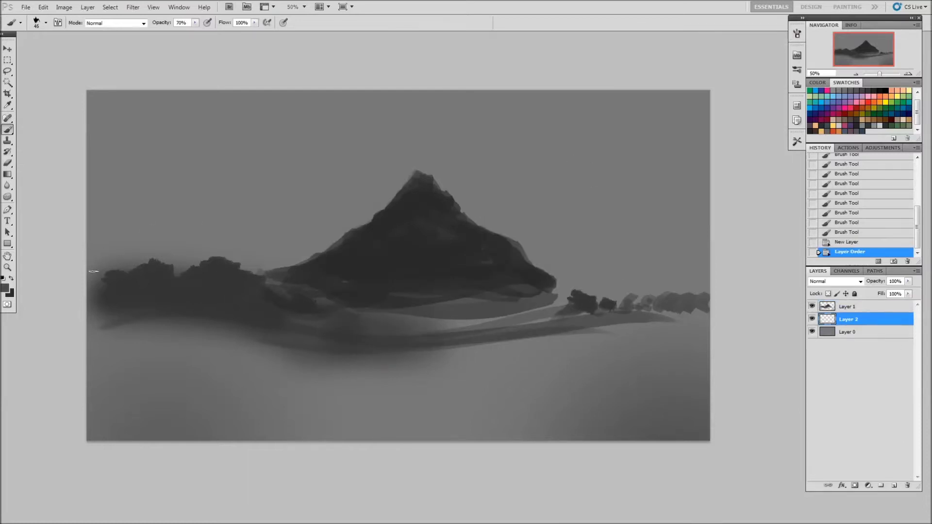
- Faintly erase parts of the left-hand hills
key("e")
left_click_drag(224, 253, 274, 284)
left_click_drag(250, 233, 268, 293)
key("b")
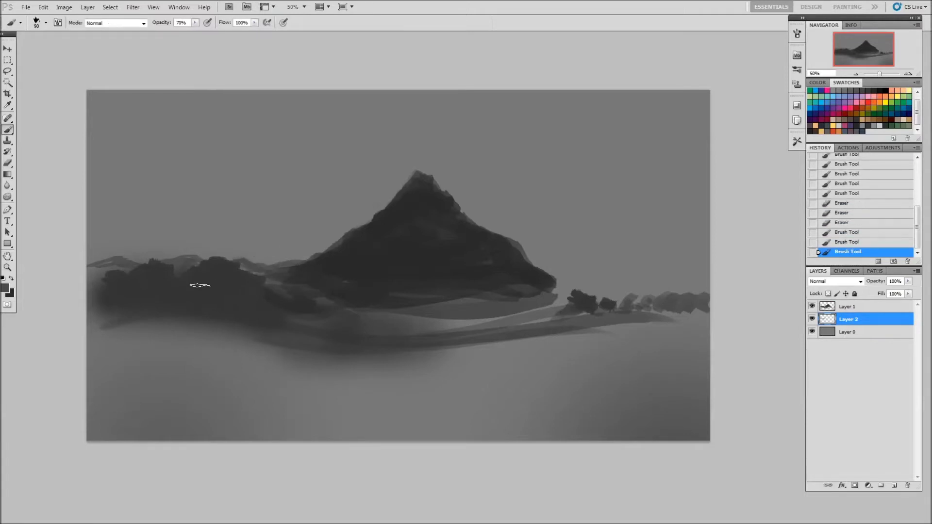
- Paint a distant ridge at 50% opacity from the mountain to the right edge
key("bracketleft")
key("bracketleft")
key("5")
left_click_drag(533, 272, 602, 257)
left_click_drag(573, 263, 631, 250)
mouse_move(543, 272)
left_mouse_down()
mouse_move(645, 266)
mouse_move(709, 243)
left_mouse_up()
left_click_drag(626, 264, 708, 272)
key("e")
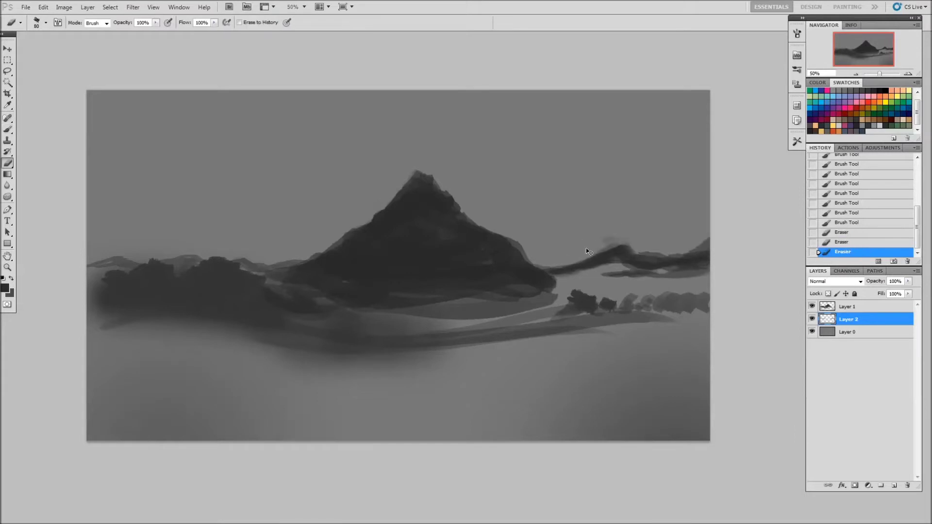
key("b")
left_click_drag(611, 250, 525, 270)
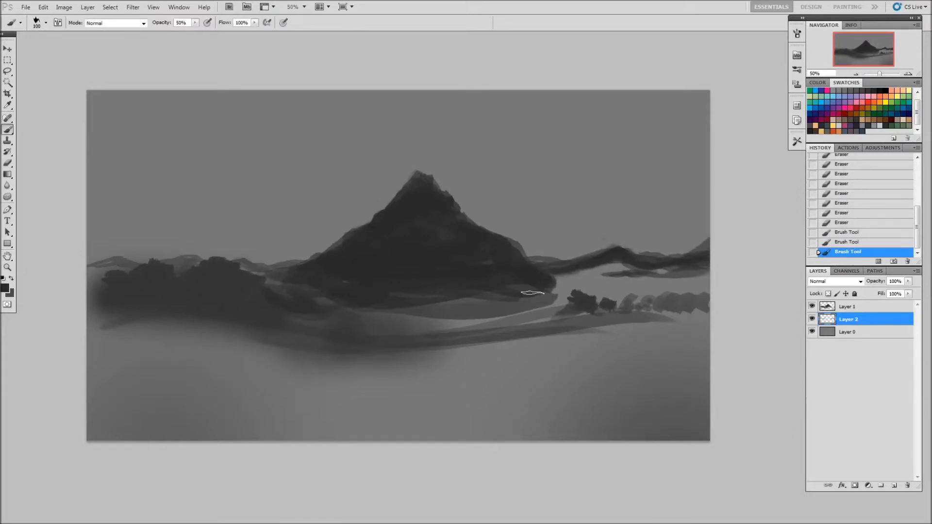
- Lasso the distant ridge, shift it slightly, and deselect
key("ctrl+minus")
left_click_drag(630, 276, 629, 297)
left_click_drag(578, 294, 626, 284)
key("ctrl+d")
- Return to the brush and make Layer 1 the active painting layer
key("e")
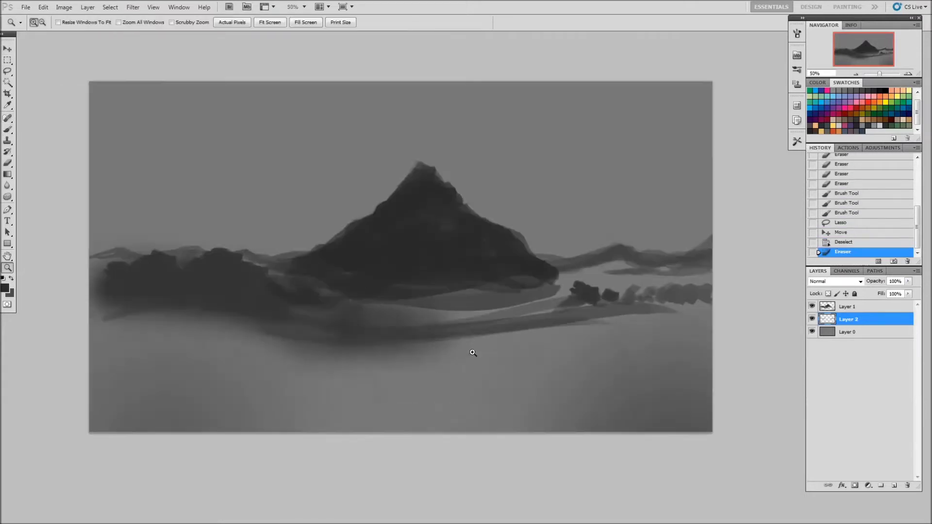
key("b")
right_click(403, 313)
left_click(455, 372)
- Darken the right-hand ridge and mountain base with a size-70 brush at 60% opacity
key("Return")
key("bracketright")
key("bracketright")
key("bracketright")
scroll(465, 281, "right", 3)
key("6")
left_click_drag(607, 259, 575, 271)
left_click_drag(670, 259, 556, 269)
mouse_move(697, 255)
left_mouse_down()
mouse_move(583, 272)
mouse_move(566, 265)
left_mouse_up()
mouse_move(565, 272)
left_mouse_down()
mouse_move(542, 284)
mouse_move(583, 269)
left_mouse_up()
left_click_drag(592, 274, 485, 305)
- Paint a dark stroke along the lower shore at 34% opacity
key("bracketright")
key("3")
key("4")
left_click_drag(437, 323, 699, 340)
- Paint dark cloudy fog across the foreground with a size-125 cloud brush
right_click(575, 391)
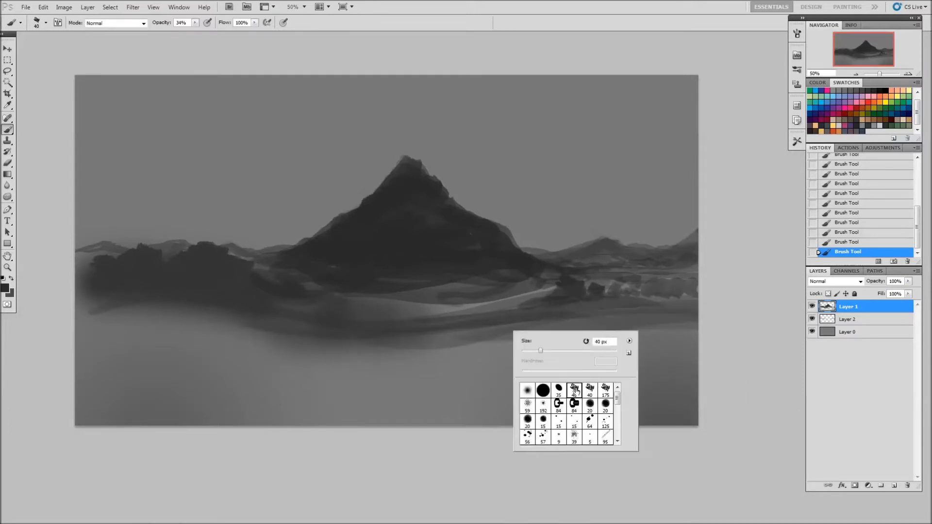
double_click(575, 391)
key("bracketright")
mouse_move(505, 367)
left_mouse_down()
mouse_move(545, 379)
mouse_move(474, 358)
mouse_move(314, 339)
left_mouse_up()
mouse_move(137, 320)
left_mouse_down()
mouse_move(163, 305)
mouse_move(119, 325)
mouse_move(167, 340)
mouse_move(242, 339)
left_mouse_up()
- Pick a larger 200 px brush tip from the brush presets
right_click(184, 275)
double_click(287, 371)
right_click(249, 342)
right_click(101, 261)
key("Escape")
right_click(438, 289)
key("Escape")
- Erase lighter facets into the mountain's right flank
key("e")
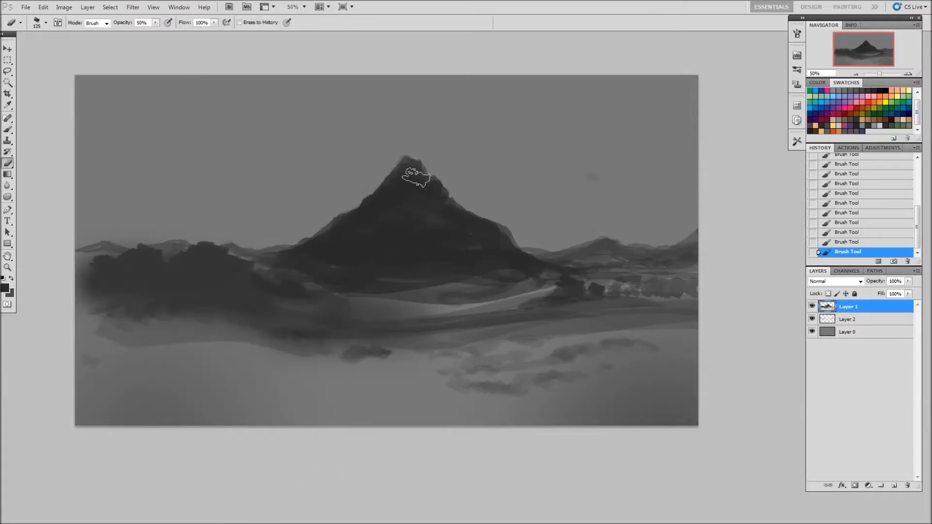
mouse_move(421, 175)
left_mouse_down()
mouse_move(505, 245)
mouse_move(456, 232)
left_mouse_up()
left_click_drag(426, 201, 514, 252)
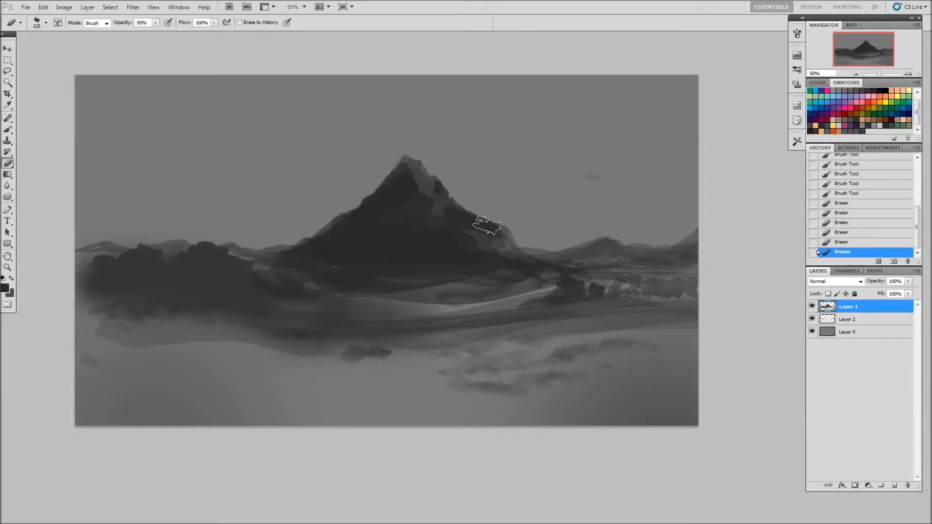
left_click_drag(420, 165, 484, 196)
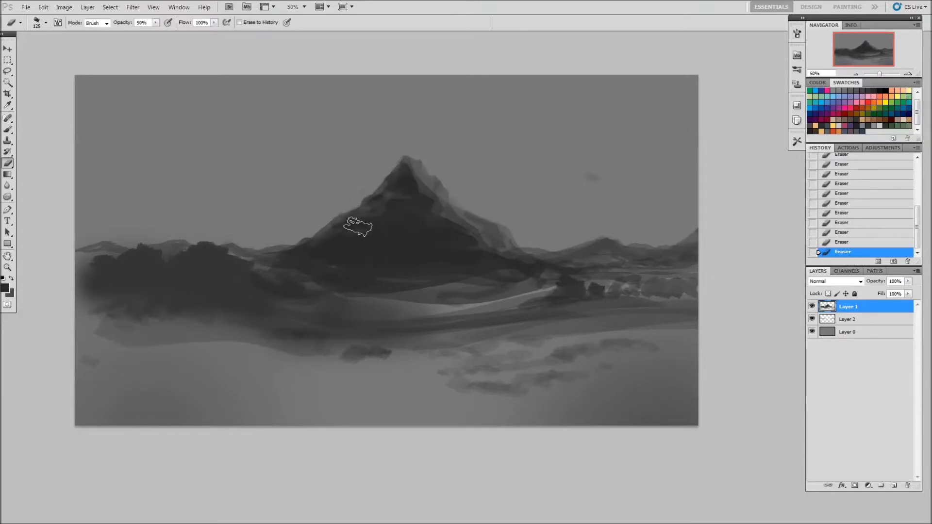
left_click_drag(418, 242, 473, 245)
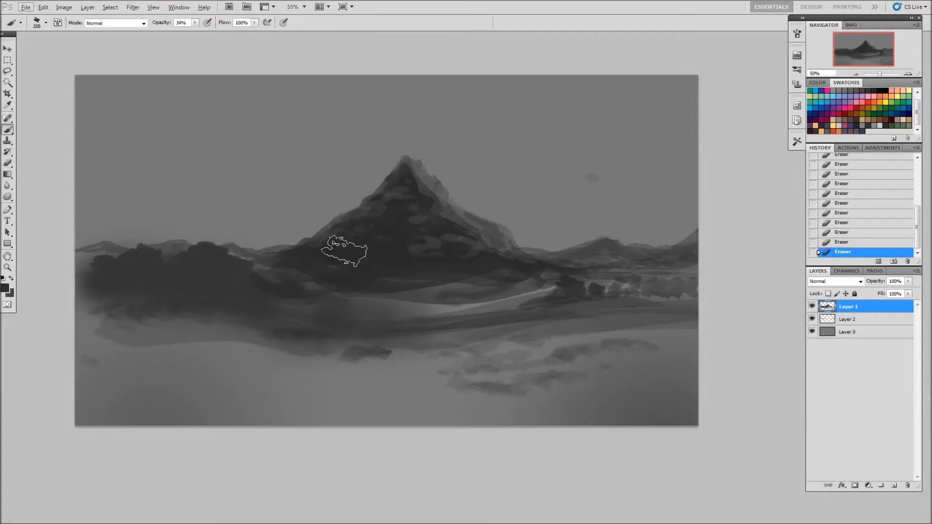
- Lighten a patch on the mountain and soften streaks in the foreground with the eraser
key("b")
key("e")
mouse_move(152, 257)
left_mouse_down()
mouse_move(128, 245)
mouse_move(107, 249)
mouse_move(155, 246)
left_mouse_up()
key("b")
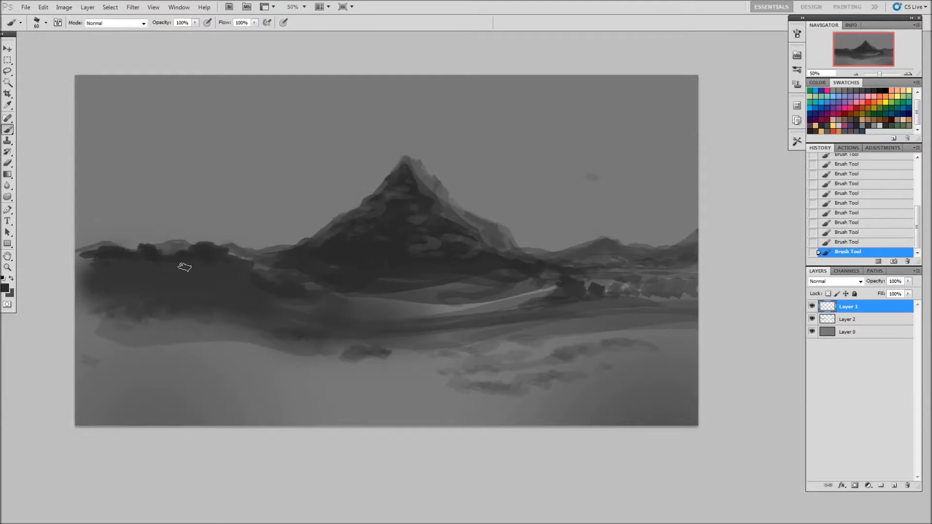
key("e")
left_click_drag(536, 311, 537, 316)
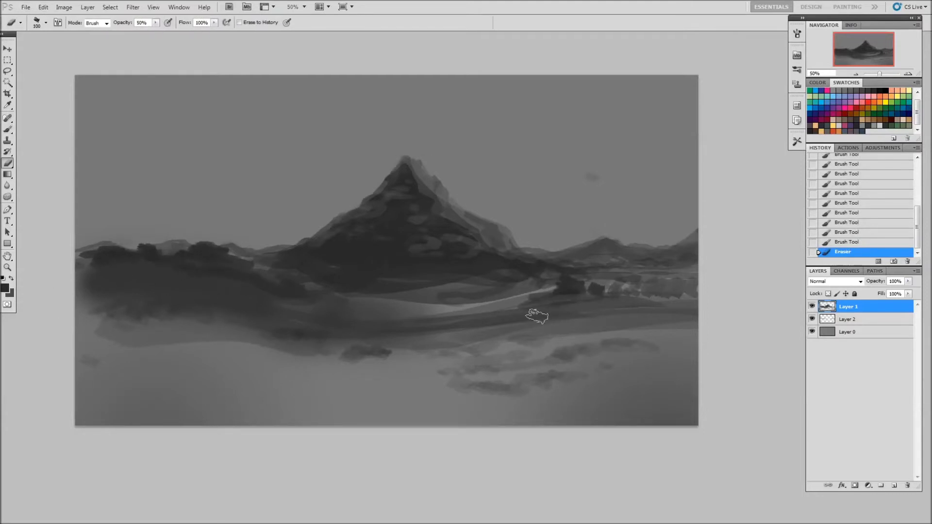
left_click_drag(123, 283, 218, 292)
- Set the brush to 30% opacity and zoom out to view the whole painting
key("b")
key("3")
key("ctrl+minus")
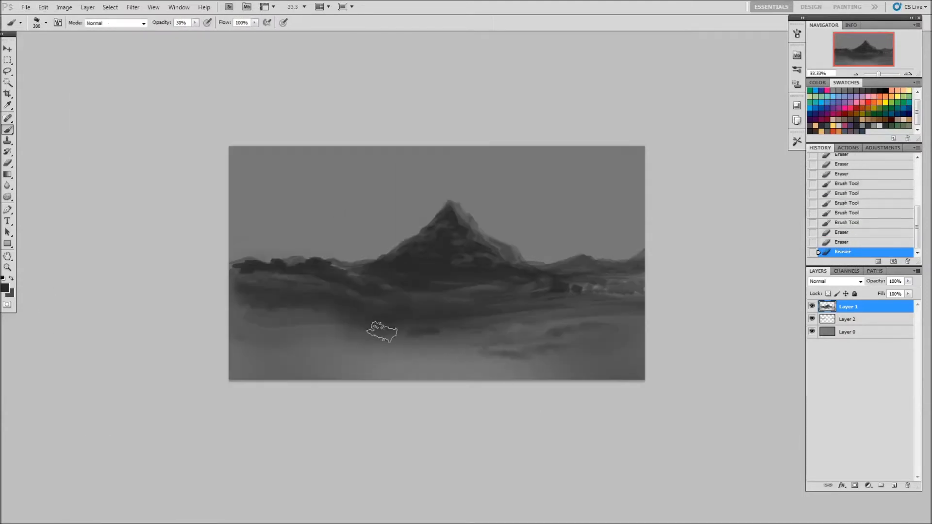
- Paint soft, streaky dark strokes along the bottom foreground
left_click_drag(296, 330, 379, 339)
mouse_move(262, 334)
left_mouse_down()
mouse_move(428, 359)
mouse_move(305, 350)
mouse_move(509, 373)
left_mouse_up()
left_click_drag(233, 364, 602, 374)
- Lasso the mountain, transform it, and nudge it down slightly
key("l")
left_click_drag(511, 311, 530, 347)
mouse_move(374, 303)
left_mouse_down()
mouse_move(457, 228)
mouse_move(558, 301)
left_mouse_up()
key("ctrl+t")
key("Return")
key("Down")
key("ctrl+d")
key("b")
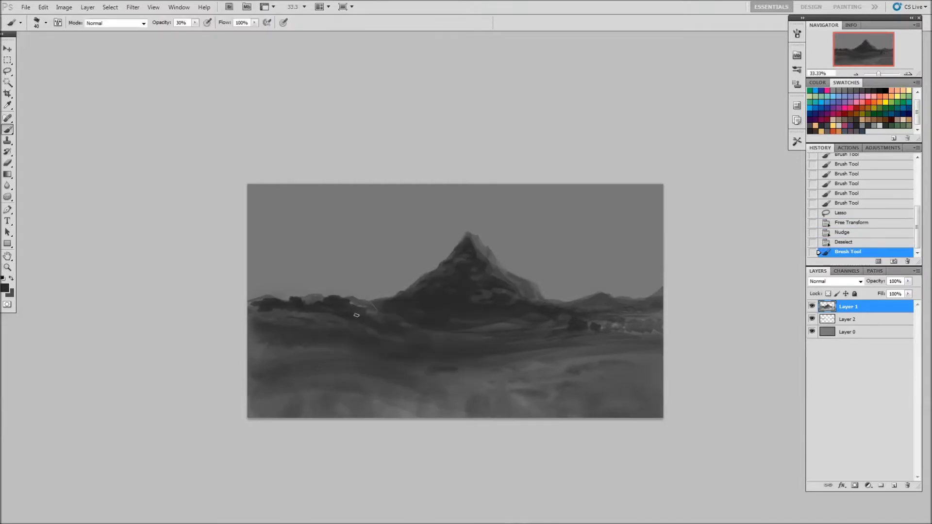
- On Layer 2, touch up the distant hills at the left edge and on the right
key("alt+bracketleft")
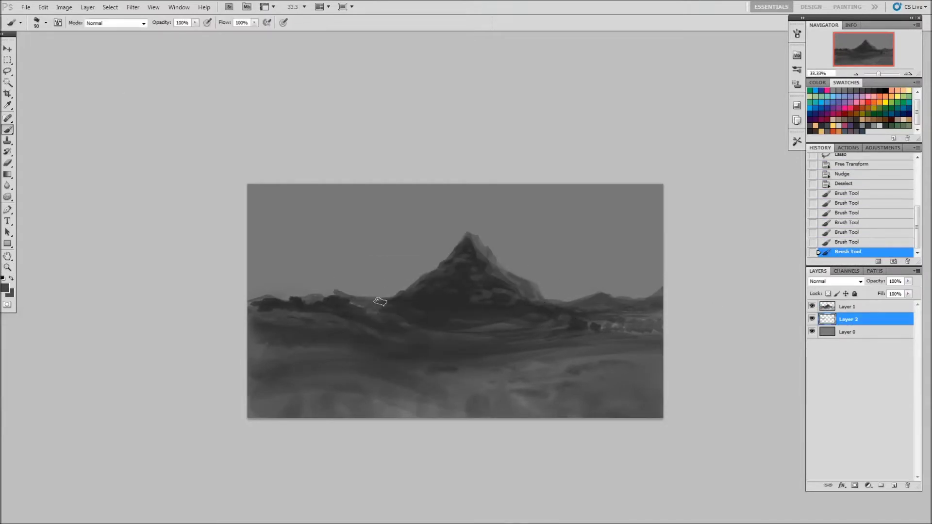
left_click_drag(359, 297, 297, 307)
key("ctrl+z")
left_click_drag(238, 290, 267, 291)
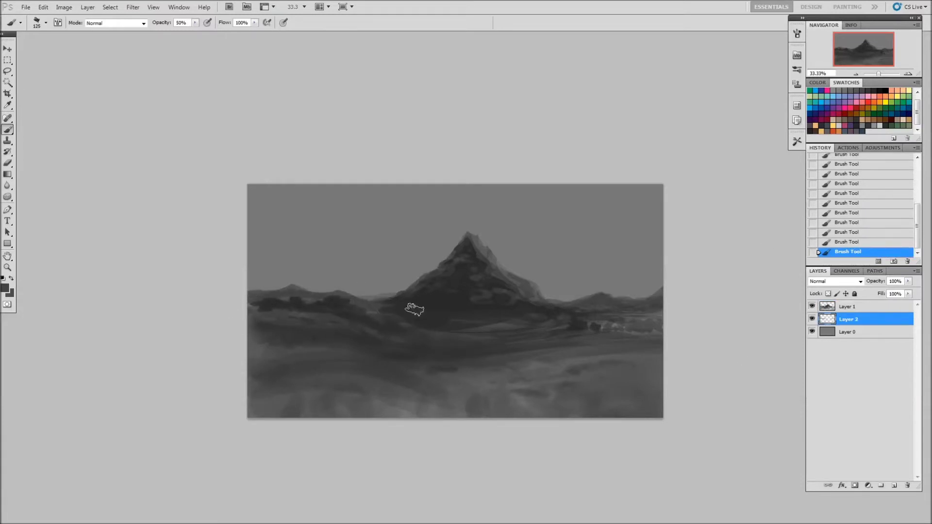
mouse_move(638, 310)
left_mouse_down()
mouse_move(556, 295)
mouse_move(611, 339)
left_mouse_up()
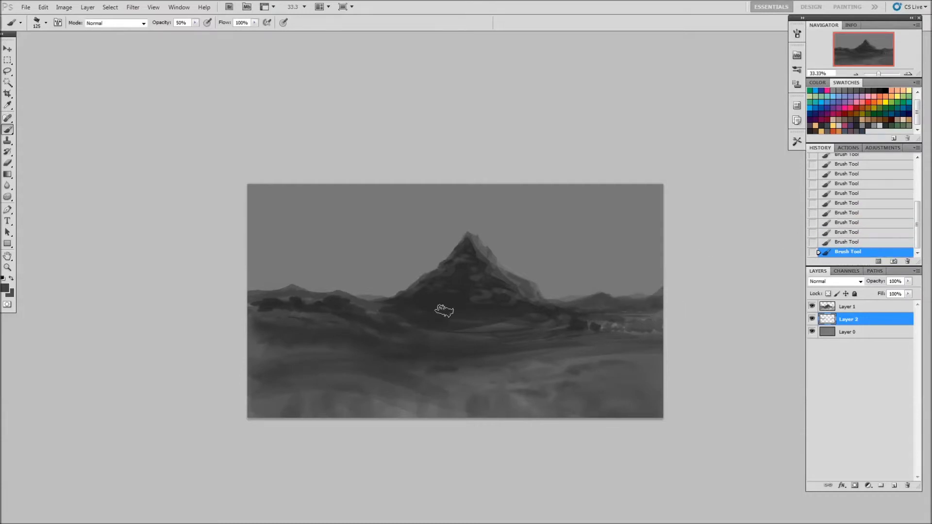
left_click_drag(574, 303, 558, 316)
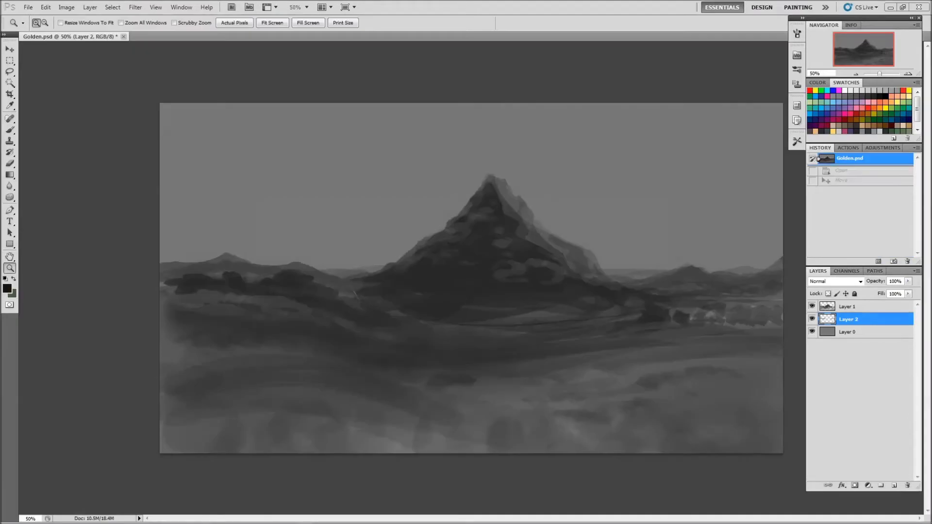
- Stretch the middle landscape band taller with Free Transform
key("f")
key("ctrl+t")
left_click_drag(433, 272, 433, 291)
key("Return")
- Set up a 175 px brush at 50% opacity on Layer 1
key("alt+bracketright")
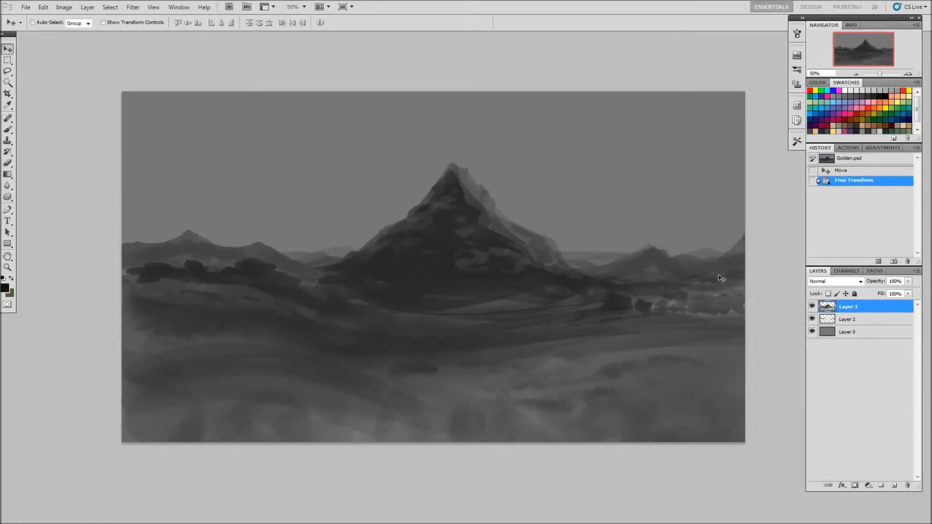
key("b")
right_click(321, 245)
double_click(411, 302)
right_click(239, 333)
key("Escape")
key("5")
- Paint dark rocks across the foreground, undoing misplaced bottom-centre strokes, with a large lower-right boulder
mouse_move(228, 398)
left_mouse_down()
mouse_move(296, 424)
mouse_move(243, 348)
mouse_move(165, 366)
left_mouse_up()
mouse_move(514, 384)
left_mouse_down()
mouse_move(486, 370)
mouse_move(505, 362)
left_mouse_up()
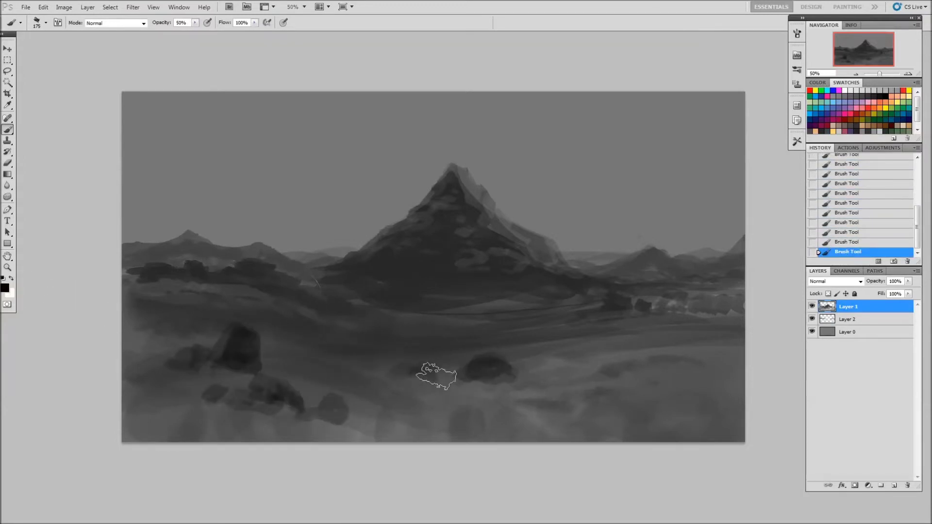
left_click_drag(439, 411, 580, 444)
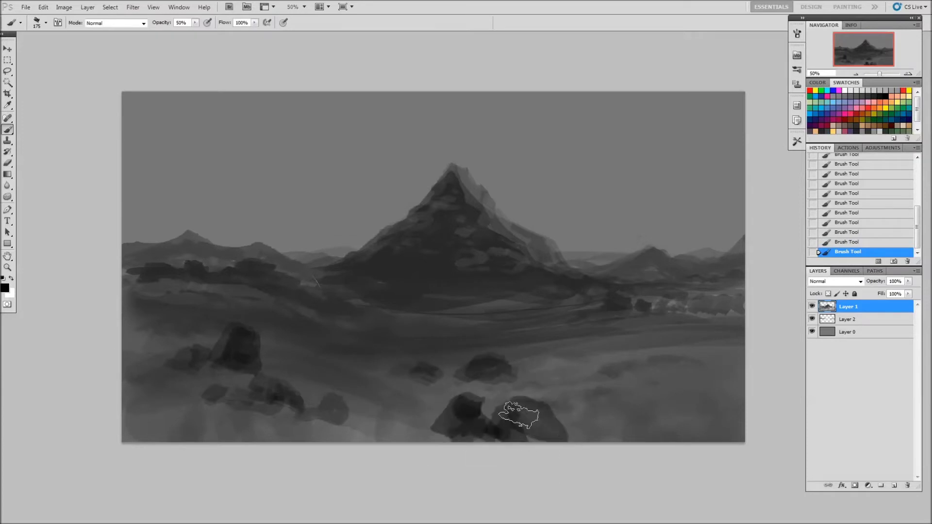
key("ctrl+alt+z")
key("ctrl+alt+z")
key("ctrl+alt+z")
left_click_drag(596, 378, 670, 417)
left_click_drag(695, 363, 719, 359)
left_click_drag(145, 325, 194, 330)
- Shrink the brush to 100 px, merge the rocks down and add a new sky layer
key("bracketleft")
key("bracketleft")
key("bracketleft")
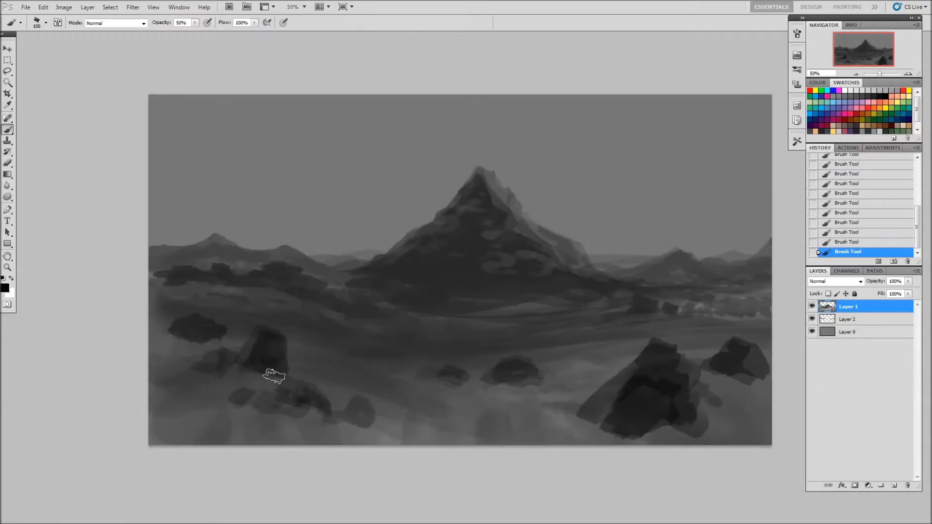
key("ctrl+e")
key("ctrl+shift+alt+n")
- Paint soft purple and pink haze across the sky at 10% opacity, below the landscape layer
key("1")
left_click_drag(213, 140, 296, 145)
left_click_drag(209, 239, 340, 184)
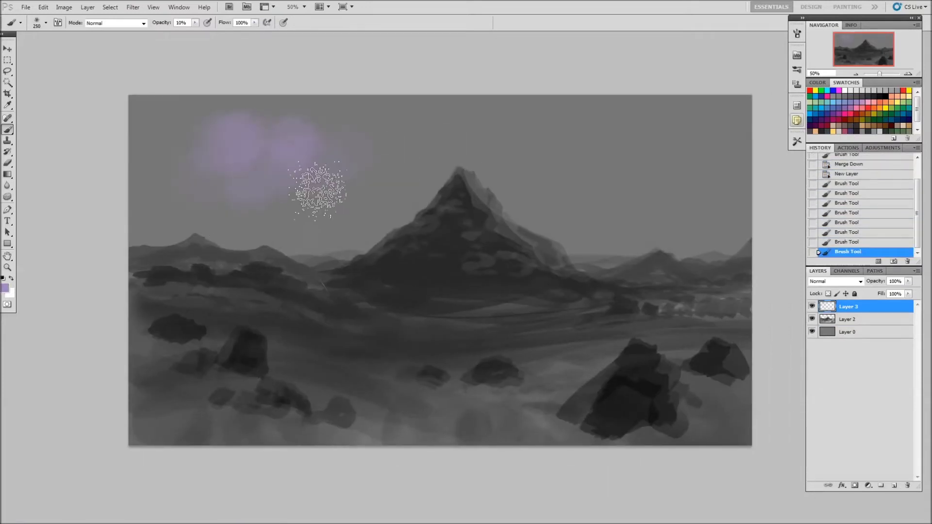
left_click(852, 117)
left_click_drag(490, 124, 616, 139)
left_click_drag(396, 197, 281, 254)
key("ctrl+bracketleft")
- Add a peach glow to the right sky and choose a scattered textured brush
key("x")
left_click(815, 131)
mouse_move(604, 225)
left_mouse_down()
mouse_move(635, 223)
mouse_move(649, 270)
left_mouse_up()
right_click(556, 320)
double_click(569, 277)
- Add Layer 4 and paint a golden band across the middle ground
key("ctrl+shift+alt+n")
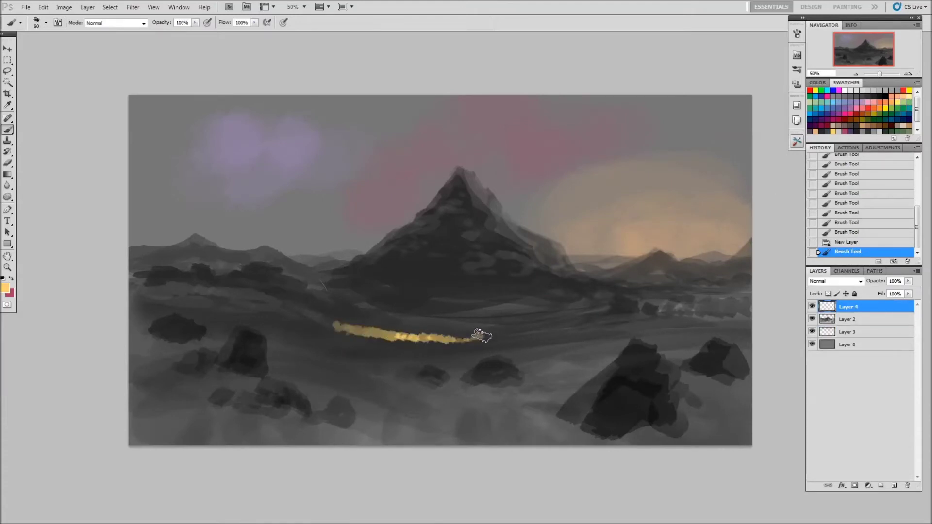
left_click_drag(468, 342, 615, 325)
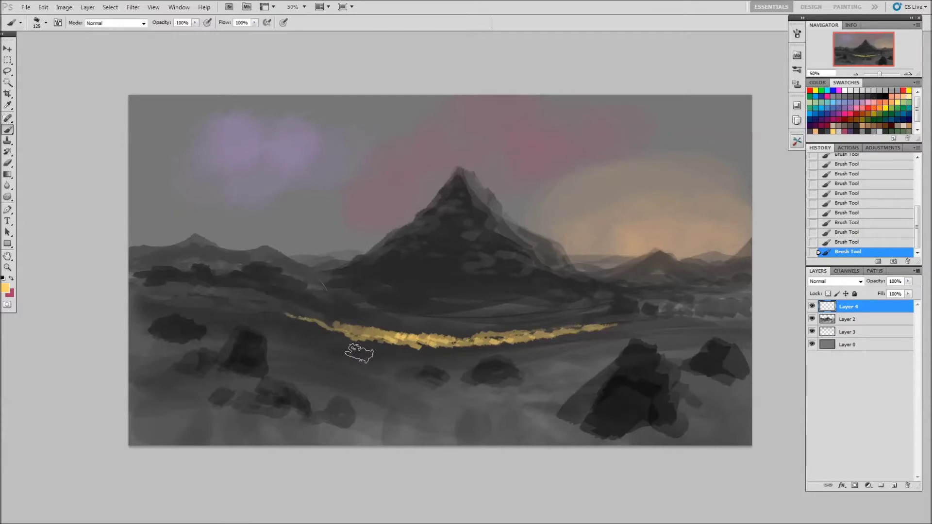
mouse_move(365, 345)
left_mouse_down()
mouse_move(475, 357)
mouse_move(647, 324)
left_mouse_up()
mouse_move(583, 358)
left_mouse_down()
mouse_move(292, 350)
mouse_move(291, 369)
mouse_move(387, 377)
left_mouse_up()
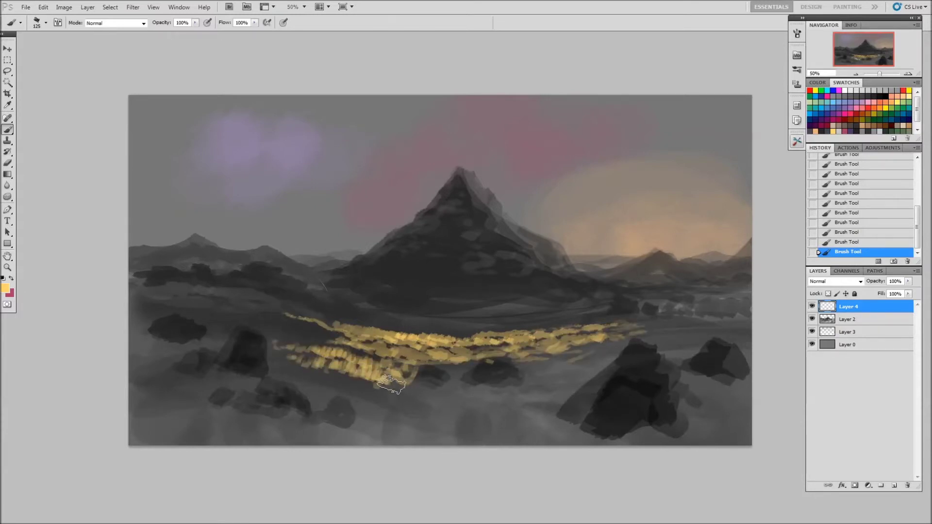
left_click_drag(317, 366, 296, 372)
- Extend the golden grass strokes upward, rightward and into the band's left end
key("bracketleft")
key("bracketleft")
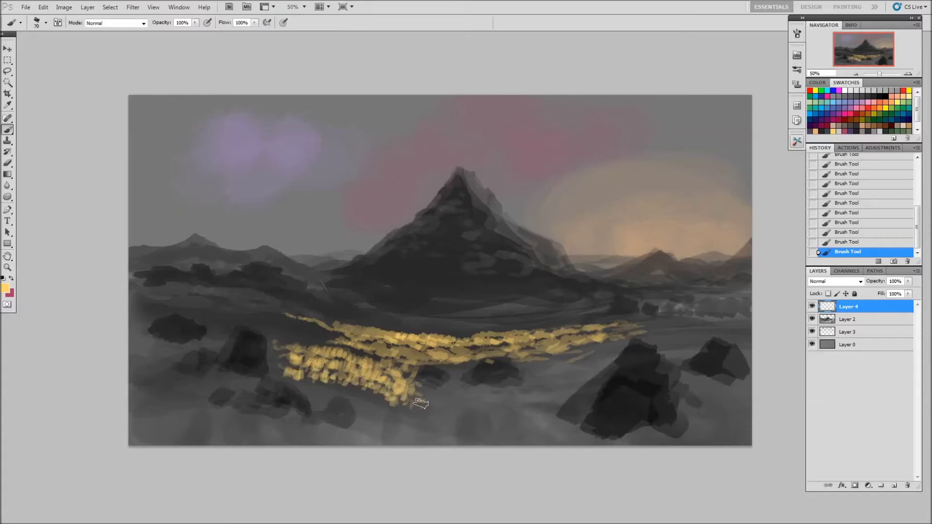
left_click_drag(420, 402, 478, 364)
key("bracketright")
mouse_move(457, 397)
left_mouse_down()
mouse_move(509, 384)
mouse_move(553, 352)
mouse_move(539, 383)
mouse_move(711, 341)
left_mouse_up()
key("bracketleft")
mouse_move(206, 302)
left_mouse_down()
mouse_move(315, 313)
mouse_move(228, 305)
mouse_move(340, 339)
mouse_move(151, 304)
mouse_move(247, 312)
left_mouse_up()
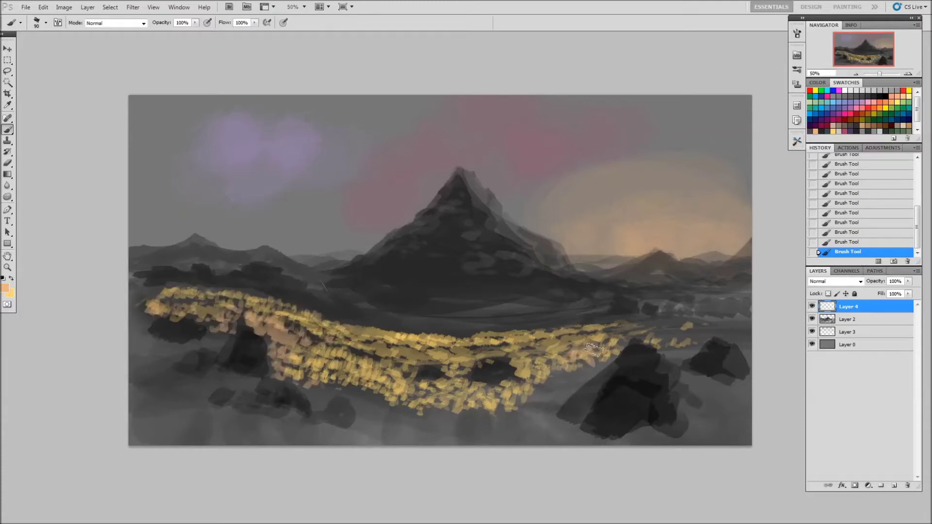
- Add peach and dark purple strokes at the band's right end and tint the lower-right rock orange
left_click_drag(593, 350, 692, 316)
left_click(820, 136)
left_click_drag(621, 315, 632, 307)
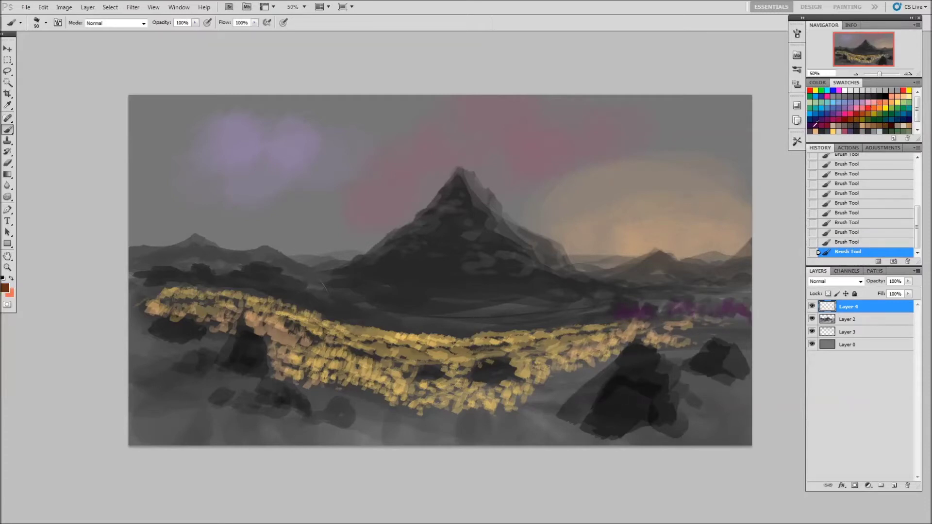
left_click_drag(591, 411, 629, 421)
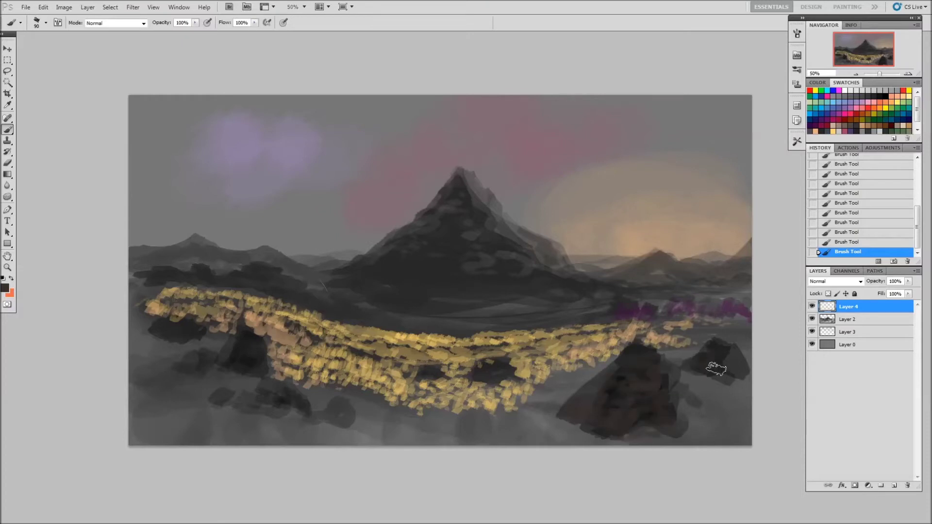
mouse_move(627, 358)
left_mouse_down()
mouse_move(646, 381)
mouse_move(623, 417)
mouse_move(582, 403)
mouse_move(600, 402)
mouse_move(612, 422)
left_mouse_up()
- Shade the orange boulder darker at 50% opacity and paint orange onto the left rocks
key("x")
key("5")
left_click_drag(592, 388, 674, 398)
mouse_move(573, 417)
left_mouse_down()
mouse_move(651, 364)
mouse_move(601, 420)
left_mouse_up()
left_click_drag(251, 348, 256, 369)
key("x")
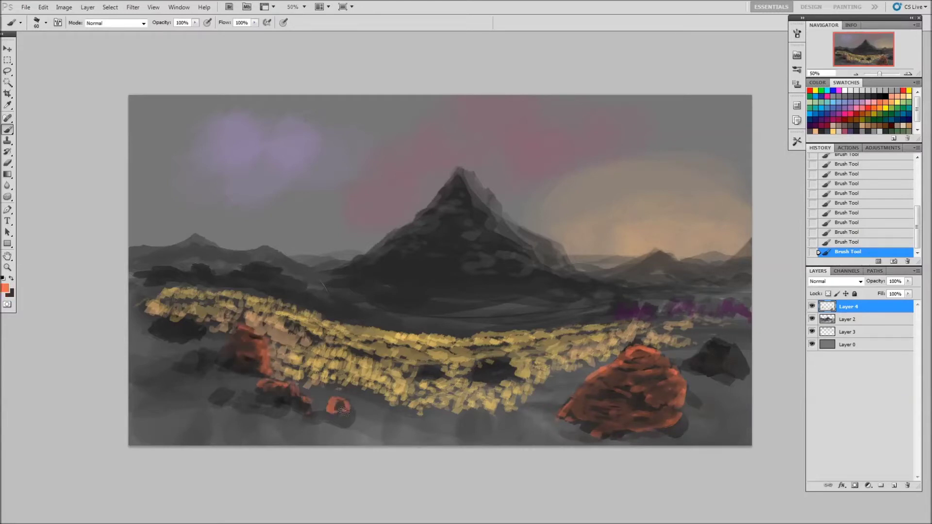
- Paint golden light down the mountain's right ridge with an orange accent on the peak
left_click_drag(334, 420, 515, 316)
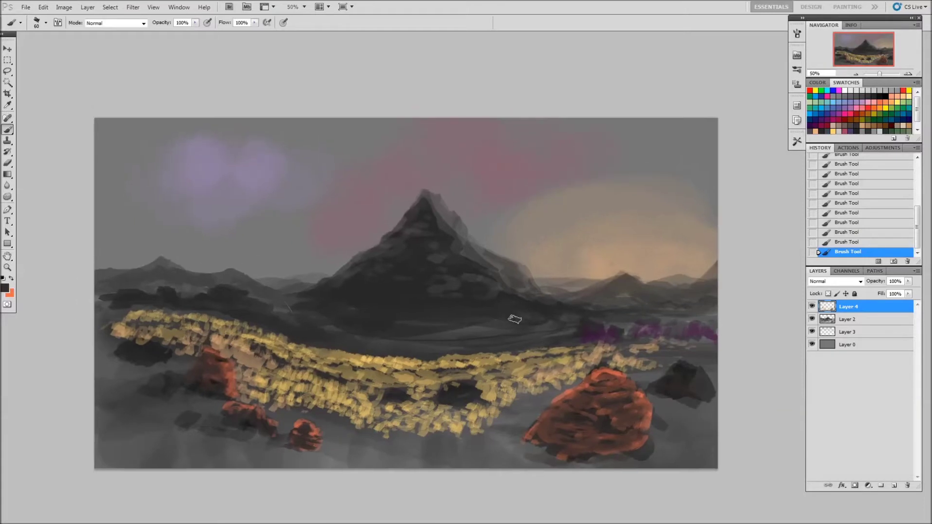
left_click_drag(430, 194, 452, 231)
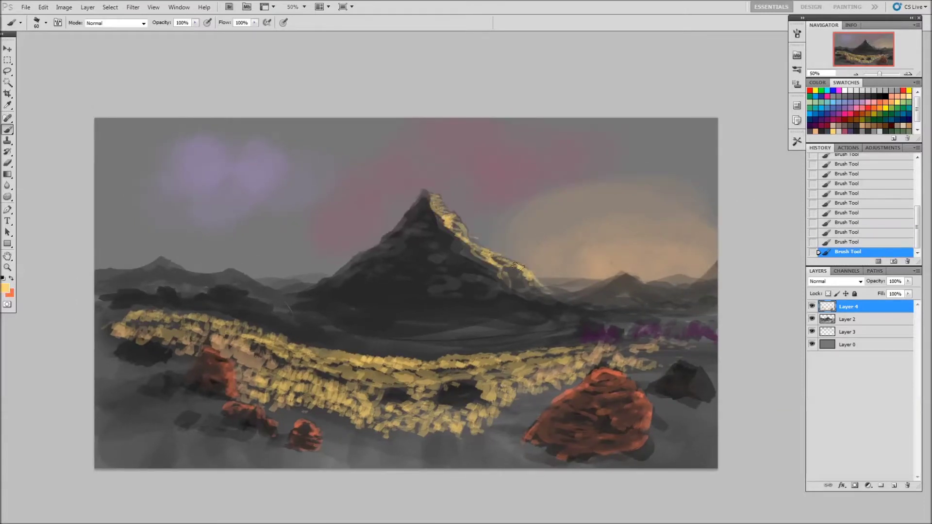
left_click_drag(437, 216, 505, 284)
key("x")
key("5")
left_click_drag(432, 206, 439, 234)
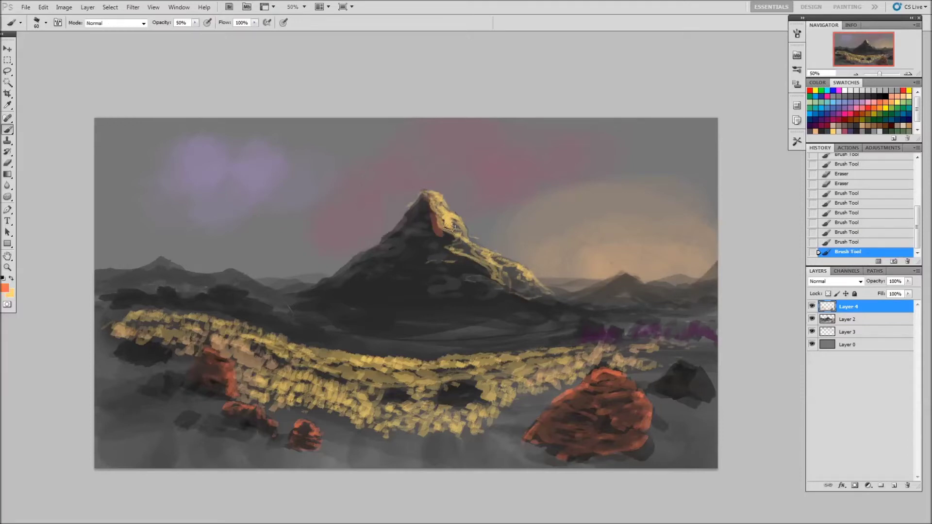
- Light the distant right hills and midground with golden strokes, checking the view at 50%
left_click_drag(606, 281, 578, 277)
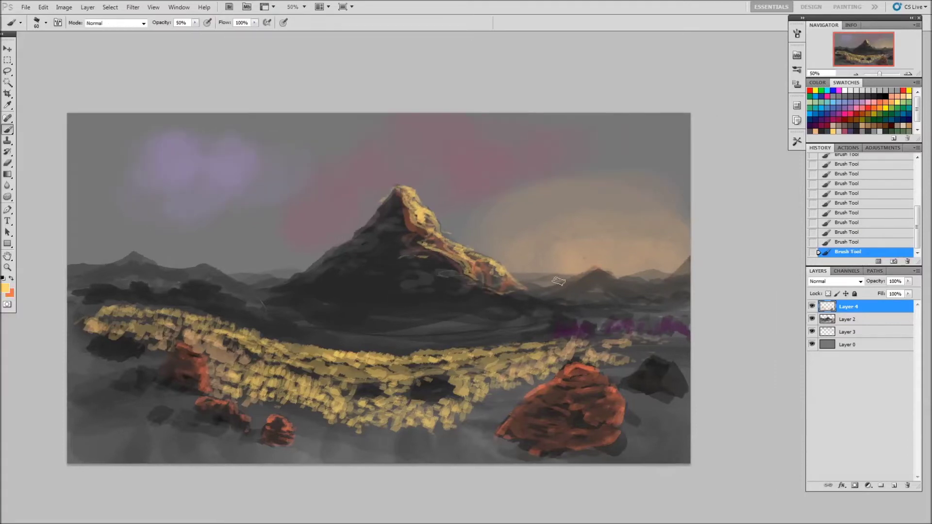
left_click_drag(661, 277, 603, 271)
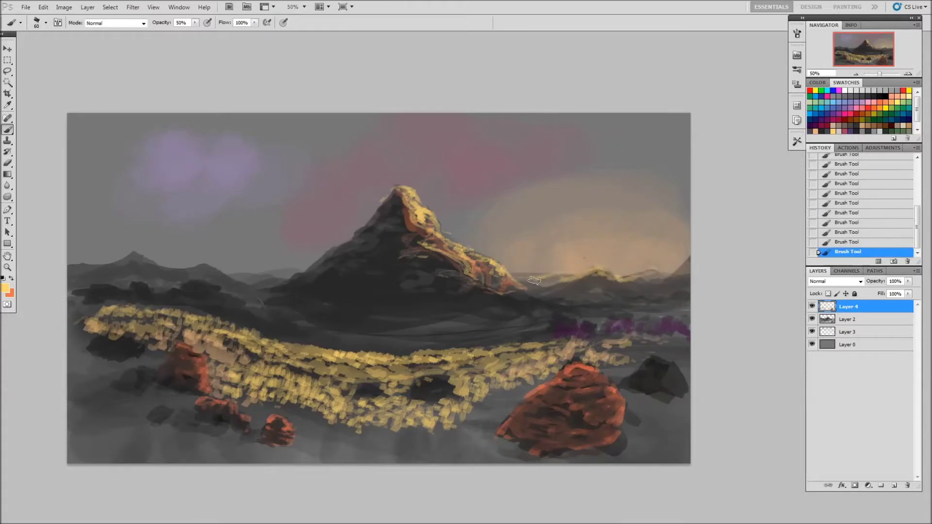
left_click_drag(534, 281, 556, 258)
left_click(812, 306)
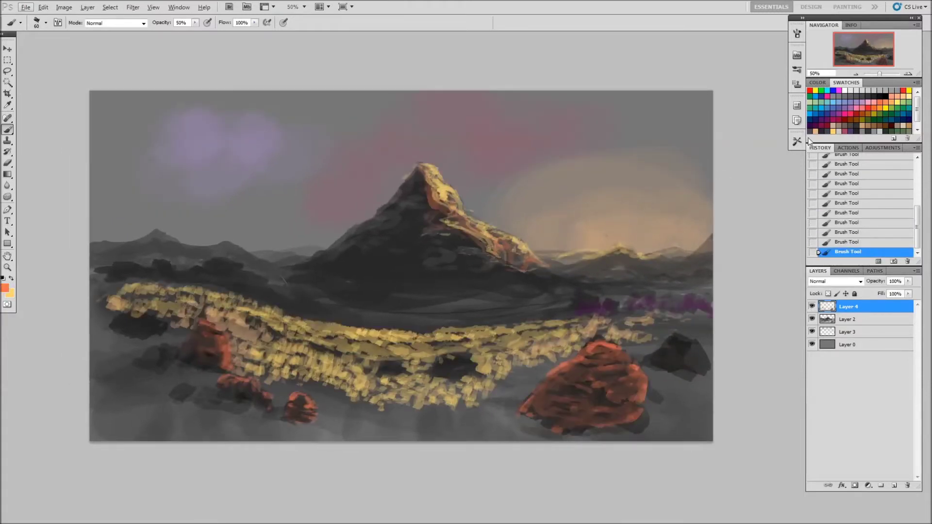
left_click_drag(380, 312, 598, 305)
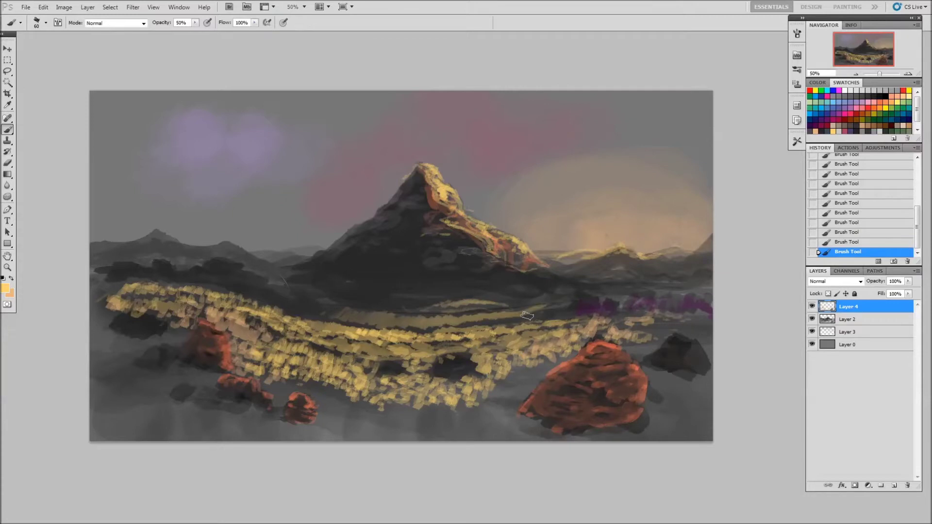
left_click_drag(608, 288, 665, 293)
left_click(597, 296, "ctrl")
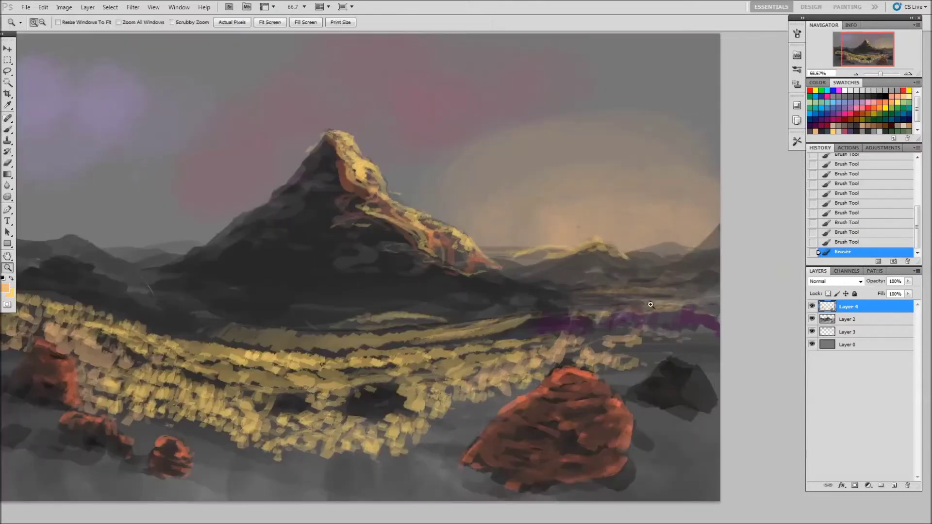
left_click(546, 326, "ctrl+alt")
key("ctrl+minus")
key("ctrl+plus")
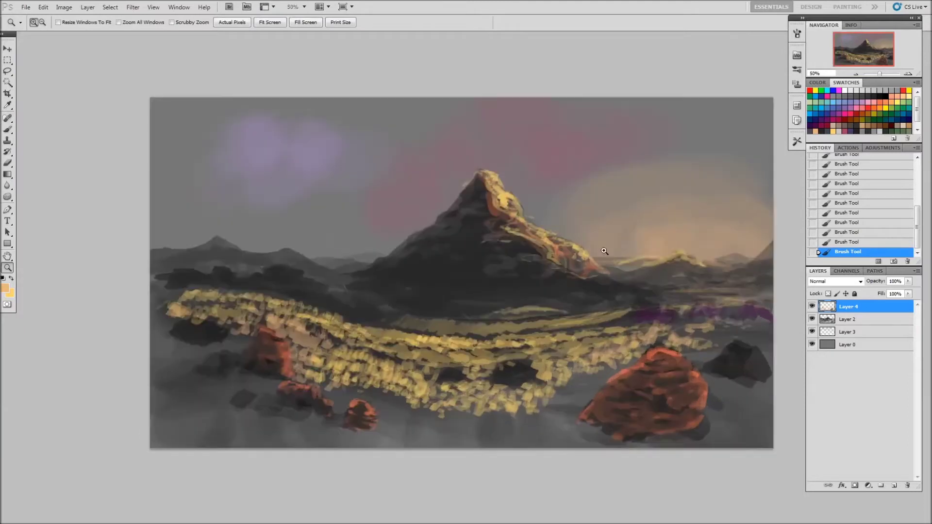
key("b")
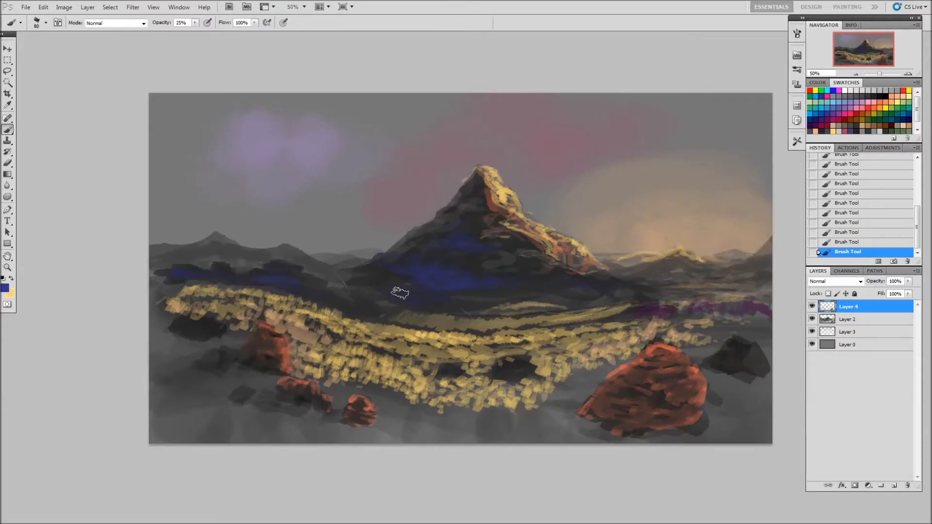
- Glaze yellow over the field, purple and pink over the foreground, and red on the mountain's right face
mouse_move(399, 323)
left_mouse_down()
mouse_move(208, 311)
mouse_move(291, 385)
mouse_move(631, 368)
left_mouse_up()
key("x")
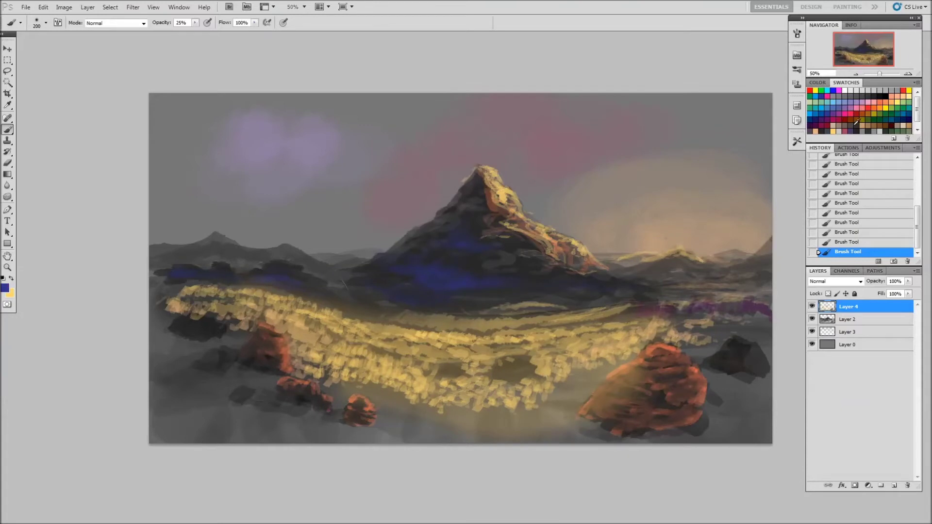
left_click_drag(354, 439, 281, 430)
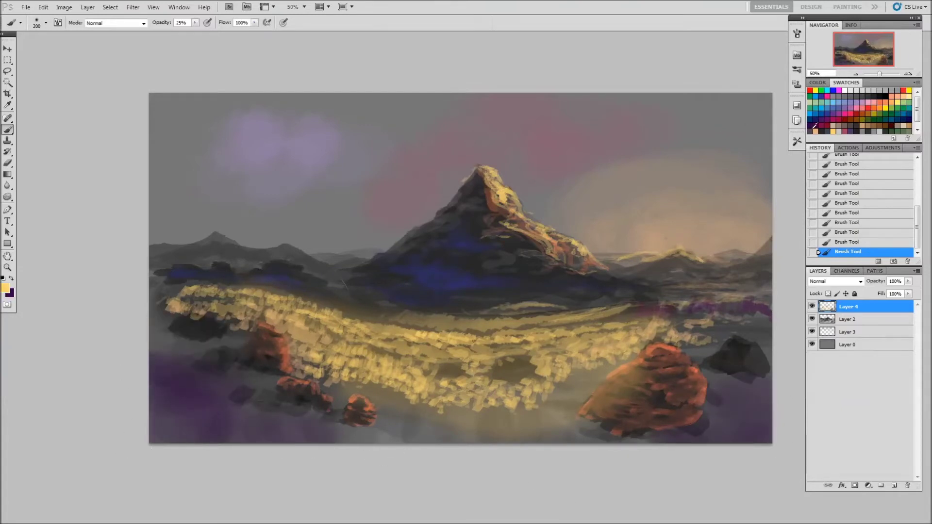
left_click_drag(217, 333, 148, 340)
mouse_move(310, 394)
left_mouse_down()
mouse_move(588, 436)
mouse_move(780, 354)
left_mouse_up()
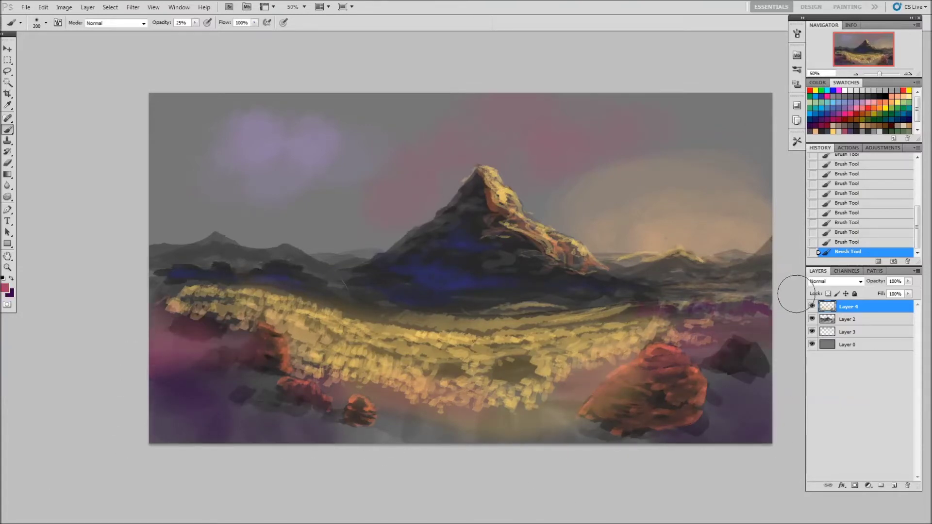
key("1")
left_click_drag(515, 223, 480, 253)
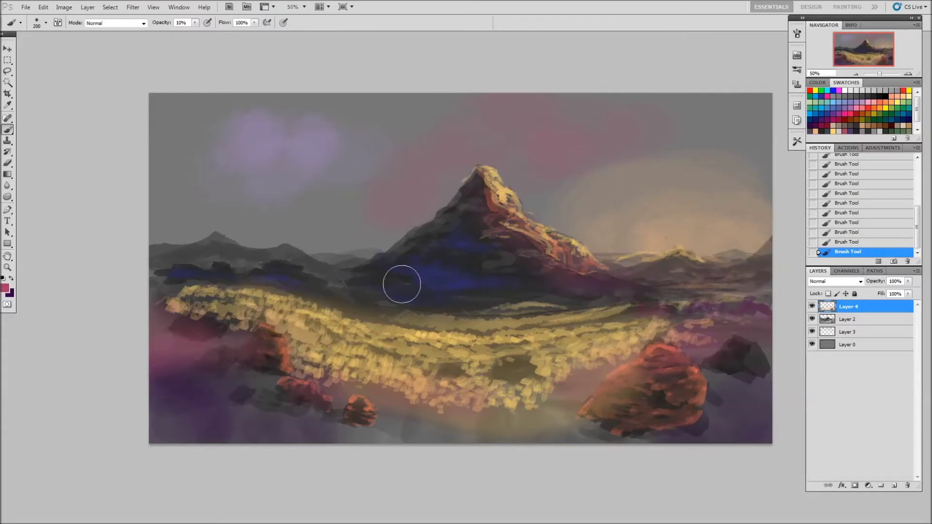
- On the sky layer, glaze purple along the top and dark blue into the upper-left at 20%
key("alt+bracketleft")
key("alt+bracketleft")
mouse_move(284, 225)
left_mouse_down()
mouse_move(395, 162)
mouse_move(686, 76)
left_mouse_up()
key("2")
key("bracketleft")
key("bracketleft")
left_click(813, 116)
left_click_drag(229, 119, 294, 125)
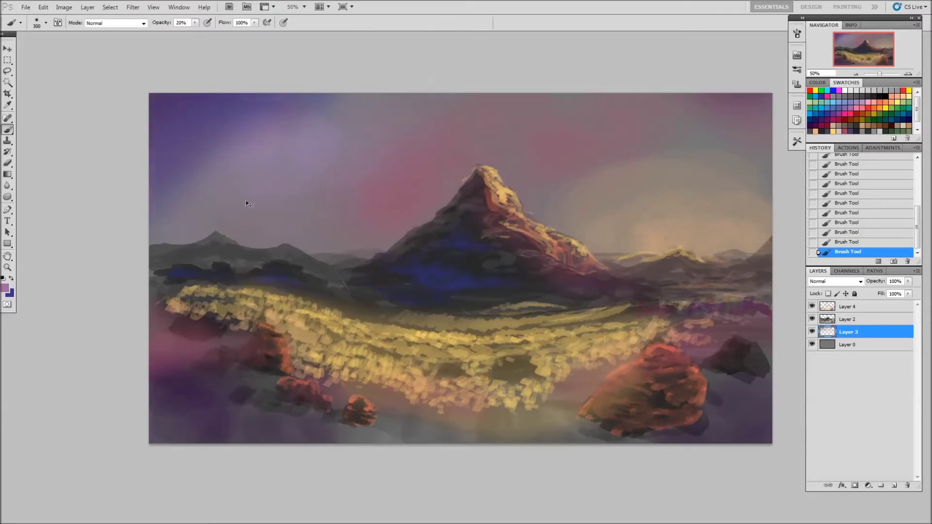
- Glaze magenta across the sky left of the peak with a 250 px brush at 10%
left_click(823, 97)
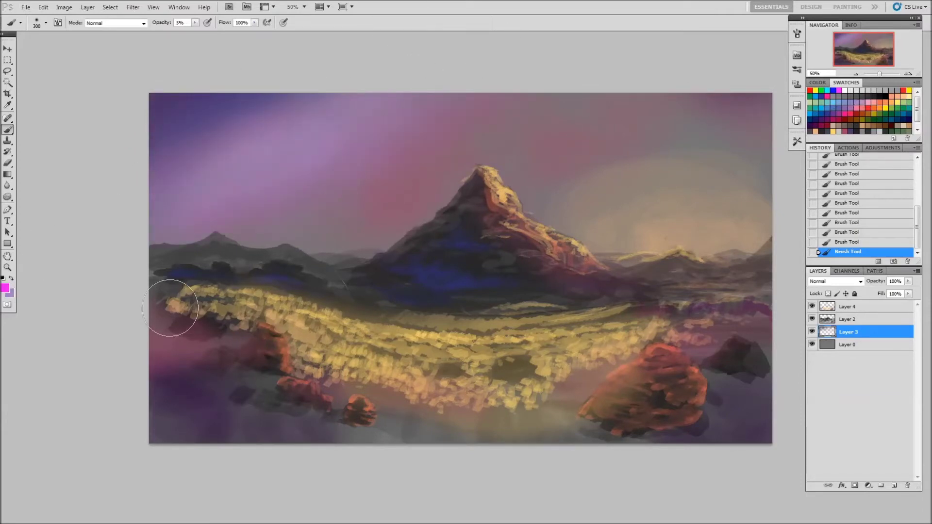
left_click_drag(344, 197, 209, 203)
key("bracketleft")
key("1")
left_click(673, 269, "alt")
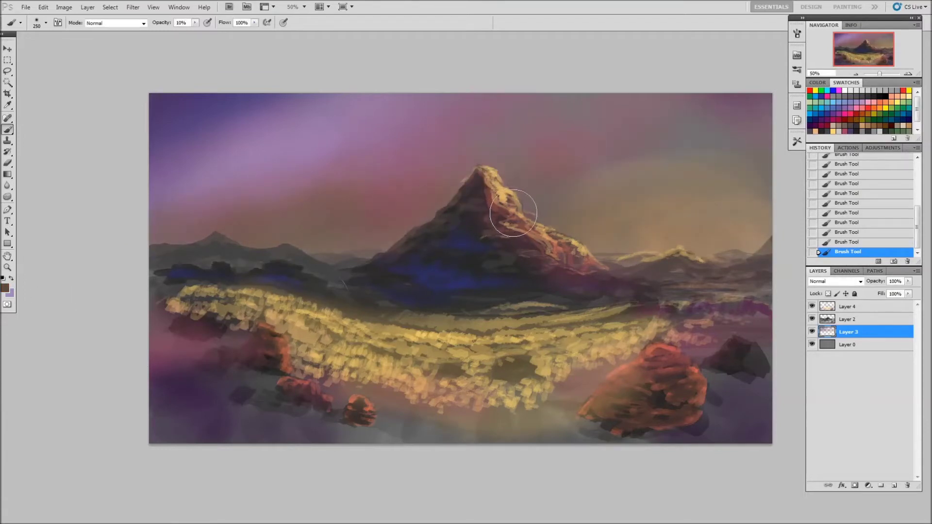
- Paint a soft orange sun glow right of the peak at 20% opacity
key("bracketright")
key("bracketright")
key("bracketright")
left_click(688, 250)
key("bracketright")
key("bracketright")
key("bracketright")
key("bracketleft")
key("bracketleft")
key("bracketleft")
key("2")
left_click(707, 187, "alt")
mouse_move(666, 156)
left_mouse_down()
mouse_move(639, 221)
mouse_move(574, 260)
mouse_move(770, 202)
left_mouse_up()
- Repaint the upper-left and middle sky in magenta-purple and lavender, sampling colours from the sky
mouse_move(529, 164)
left_mouse_down()
mouse_move(183, 202)
mouse_move(495, 107)
left_mouse_up()
left_click_drag(340, 126, 461, 112)
left_click_drag(243, 160, 337, 210)
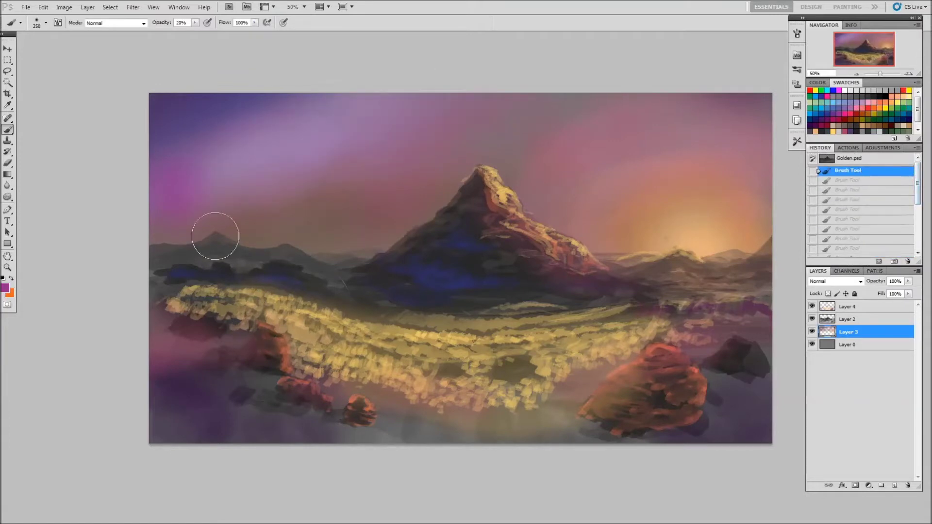
left_click(266, 152, "alt")
mouse_move(240, 224)
left_mouse_down()
mouse_move(296, 195)
mouse_move(291, 173)
left_mouse_up()
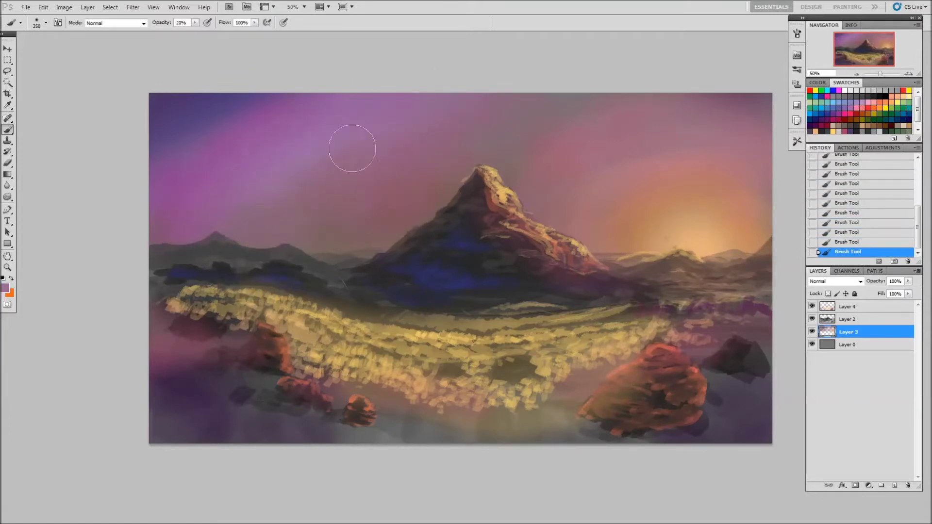
left_click(160, 109, "alt")
left_click_drag(174, 208, 241, 162)
key("1")
key("x")
left_click(282, 185, "alt")
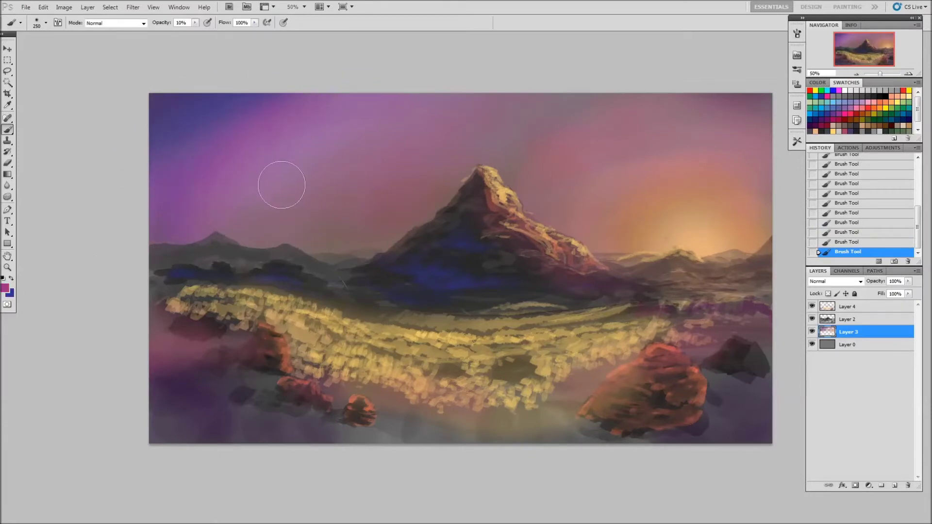
left_click(856, 108)
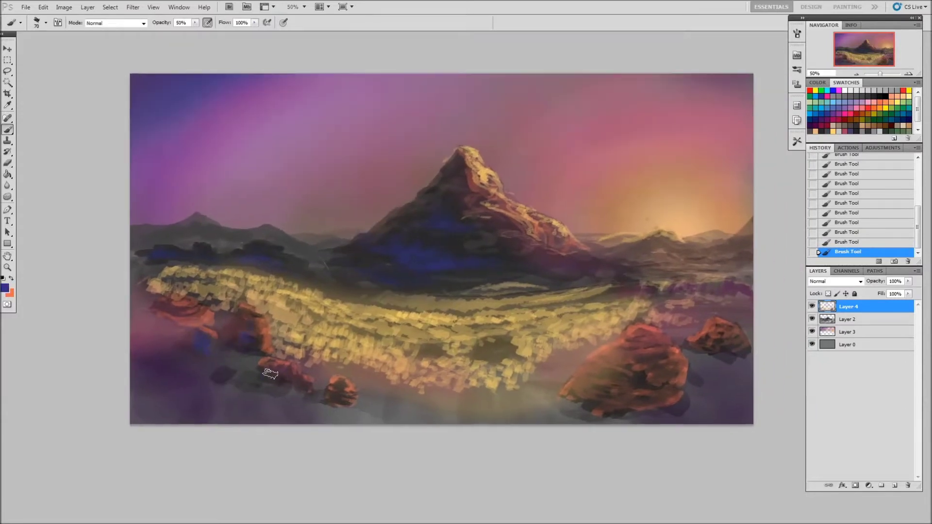
- Paint orange rocks on the dark left ridge with a 70 px brush and lighten the horizon ridge
key("x")
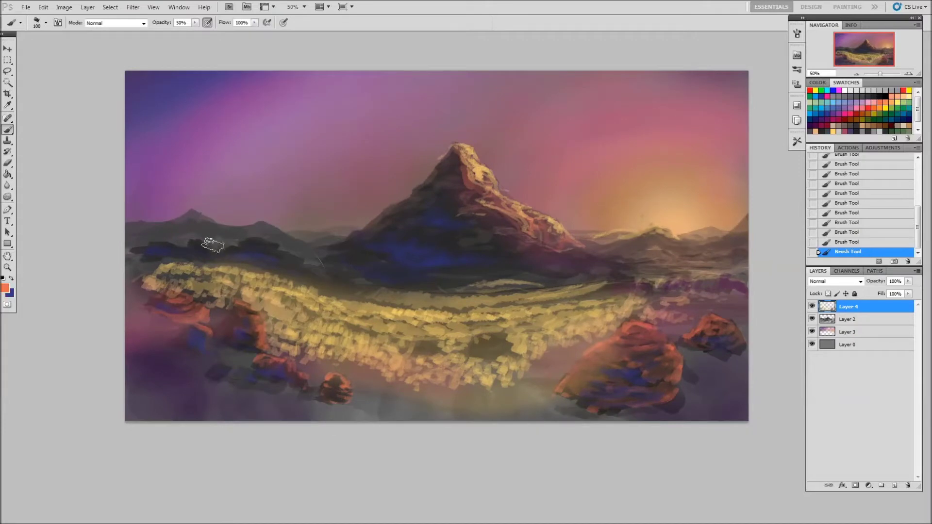
key("bracketright")
key("bracketright")
left_click_drag(193, 240, 168, 247)
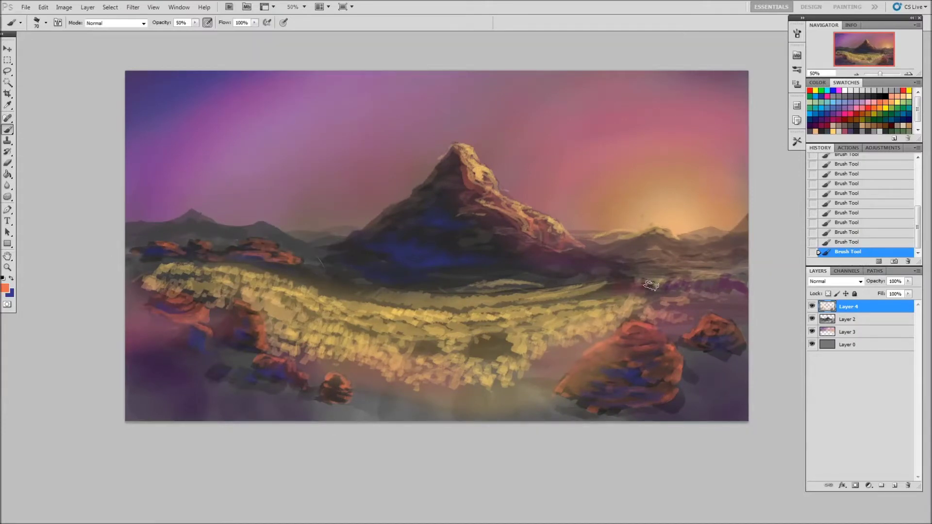
left_click_drag(649, 237, 665, 232)
left_click(680, 245, "alt")
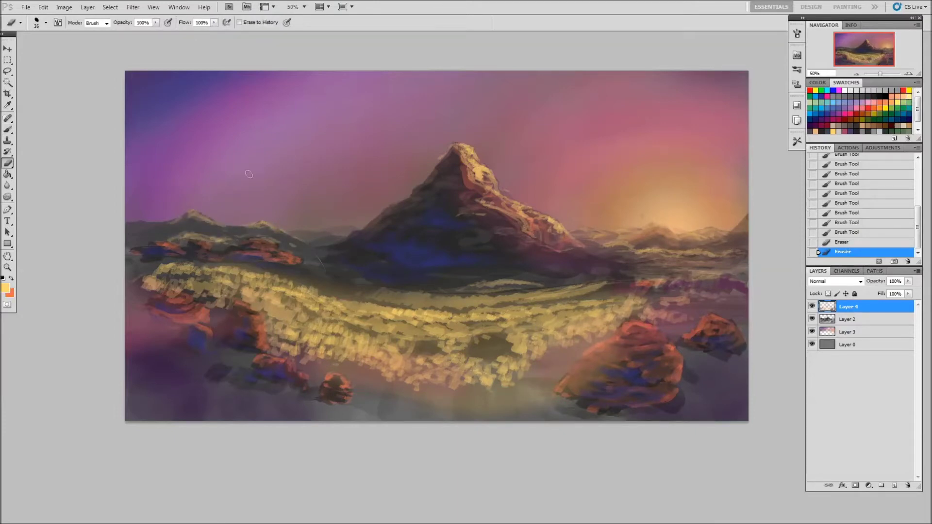
- Touch up the distant hills with the Eraser and pick dark and light tan colours
right_click(240, 203)
left_click_drag(187, 221, 134, 241)
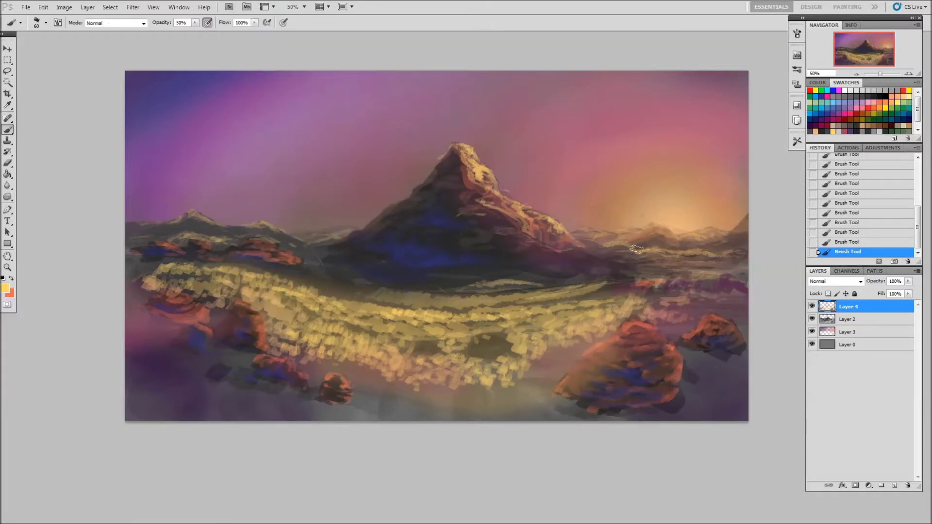
key("x")
left_click(321, 241, "alt")
key("x")
left_click(308, 236, "alt")
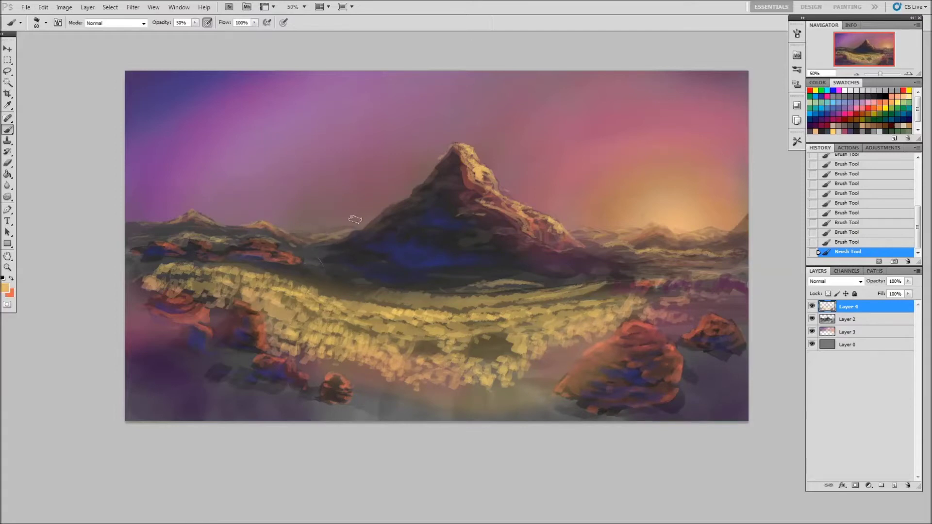
- Copy the whole painting merged and paste it in place onto new Layer 5
left_click_drag(552, 262, 530, 272)
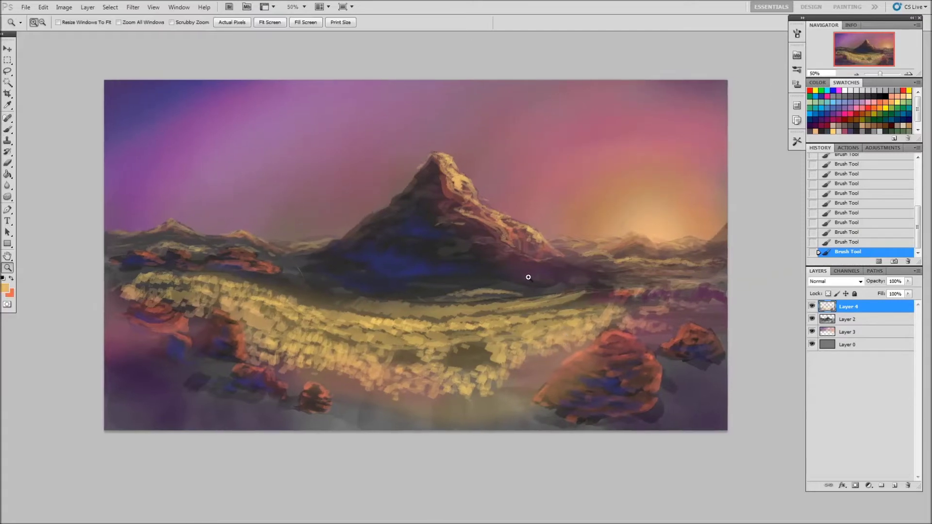
key("ctrl+a")
key("ctrl+shift+c")
key("ctrl+shift+v")
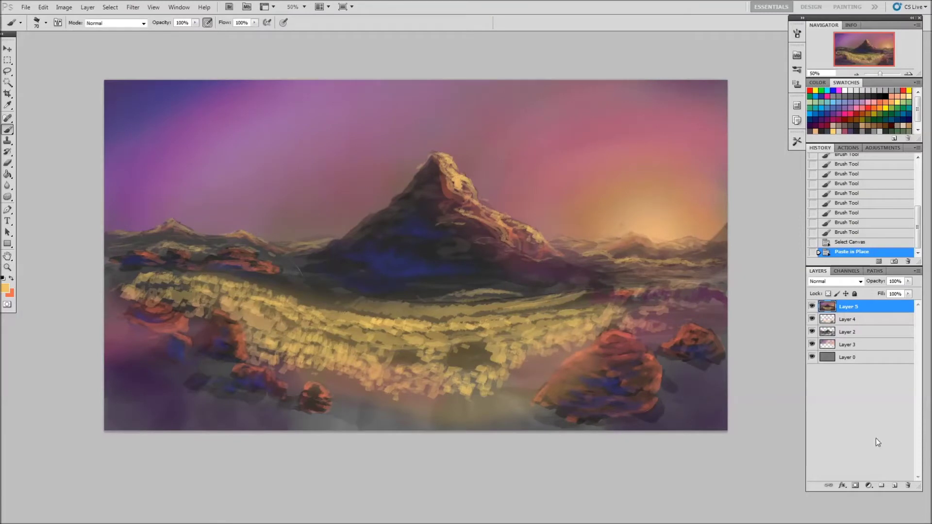
- With a new colour on a 150 Color Dodge brush, brighten the central golden band
right_click(312, 272)
left_click(5, 288)
left_click(823, 275)
left_click(143, 23)
mouse_move(235, 301)
left_mouse_down()
mouse_move(577, 316)
mouse_move(549, 311)
mouse_move(366, 339)
left_mouse_up()
left_click(111, 133)
mouse_move(505, 340)
left_mouse_down()
mouse_move(274, 335)
mouse_move(587, 349)
left_mouse_up()
- Undo that stroke, return to Normal blending, and paint small highlight strokes with a 40 brush
key("bracketleft")
key("bracketleft")
key("bracketleft")
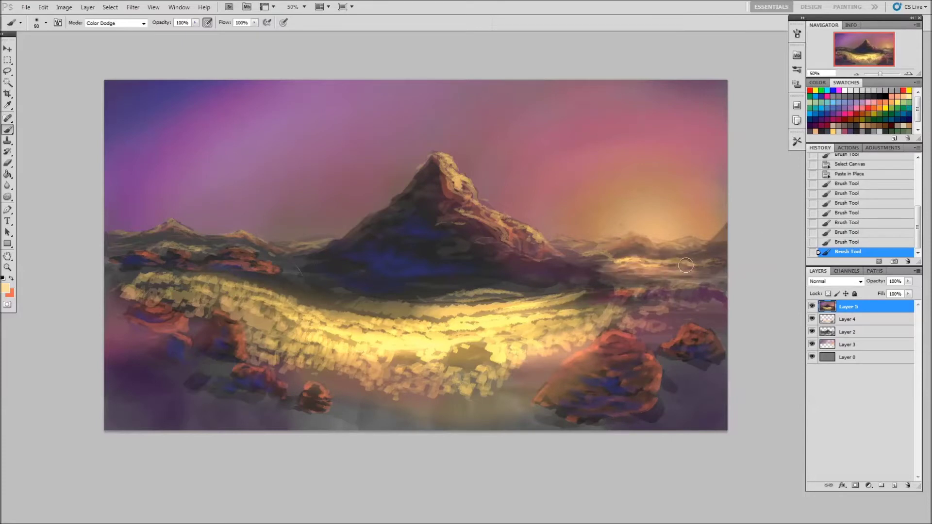
key("ctrl+z")
key("x")
key("shift+alt+n")
right_click(335, 179)
double_click(395, 266)
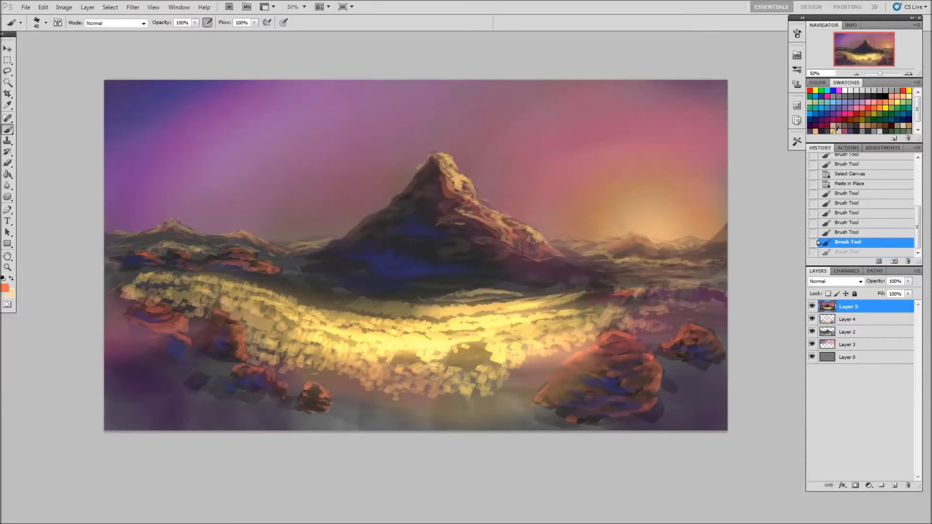
left_click_drag(560, 250, 593, 241)
- At 50% opacity and size 60, paint light strokes along the valley, erasing excess
key("5")
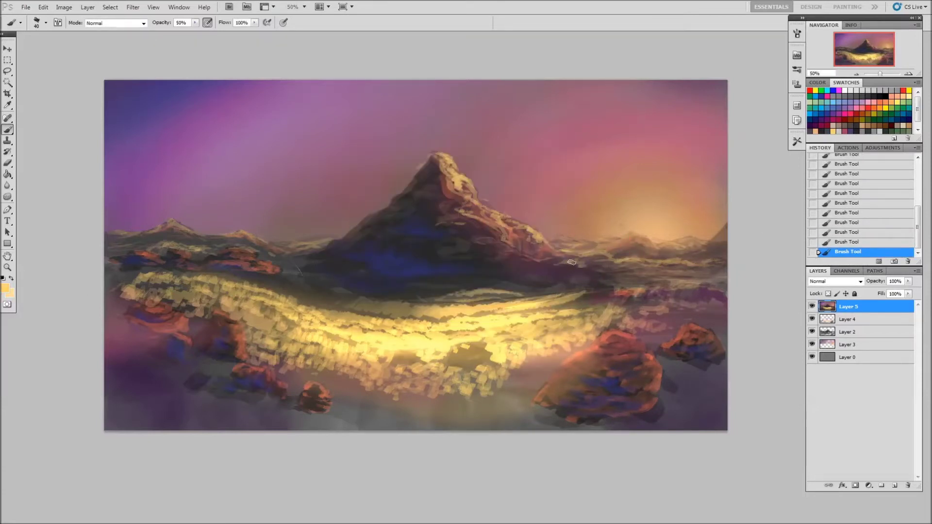
key("bracketright")
key("bracketright")
mouse_move(626, 268)
left_mouse_down()
mouse_move(531, 270)
mouse_move(417, 298)
left_mouse_up()
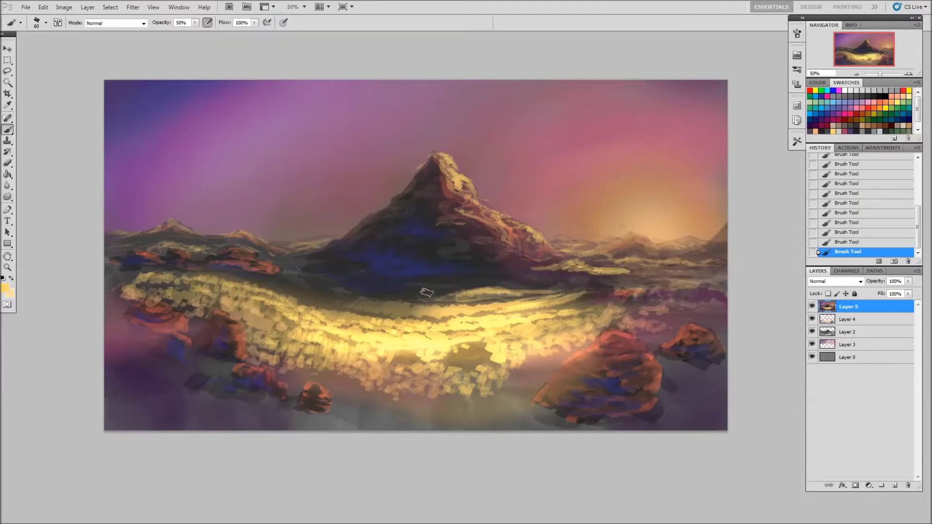
key("e")
left_click_drag(547, 290, 461, 294)
left_click_drag(441, 296, 420, 299)
key("b")
left_click_drag(349, 292, 298, 277)
mouse_move(400, 298)
left_mouse_down()
mouse_move(293, 274)
mouse_move(267, 284)
mouse_move(343, 312)
left_mouse_up()
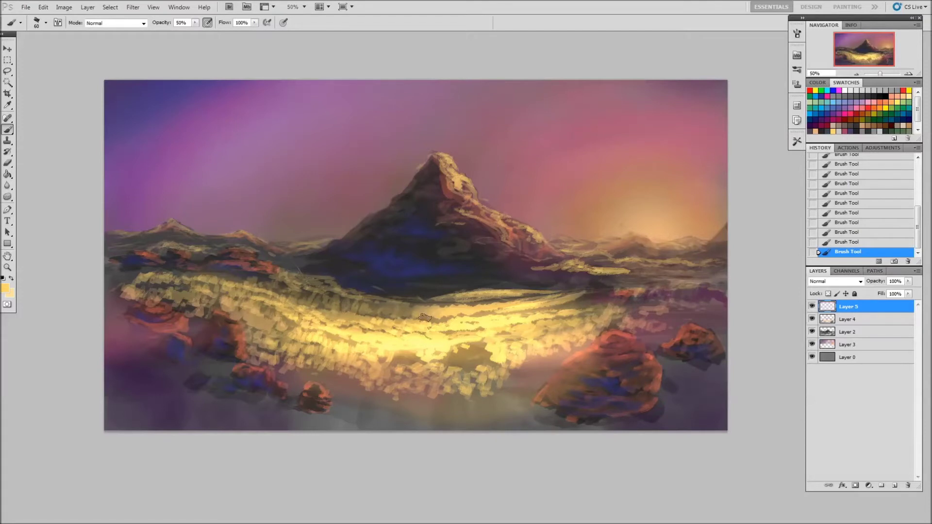
- Sample a peach colour and paint peach highlights across the central field
left_click(301, 330, "alt")
mouse_move(291, 279)
left_mouse_down()
mouse_move(272, 275)
mouse_move(373, 291)
mouse_move(350, 284)
mouse_move(350, 298)
left_mouse_up()
key("e")
key("b")
mouse_move(279, 281)
left_mouse_down()
mouse_move(330, 299)
mouse_move(357, 328)
mouse_move(353, 310)
left_mouse_up()
scroll(353, 309, "down", 1, "alt")
scroll(352, 309, "up", 1, "alt")
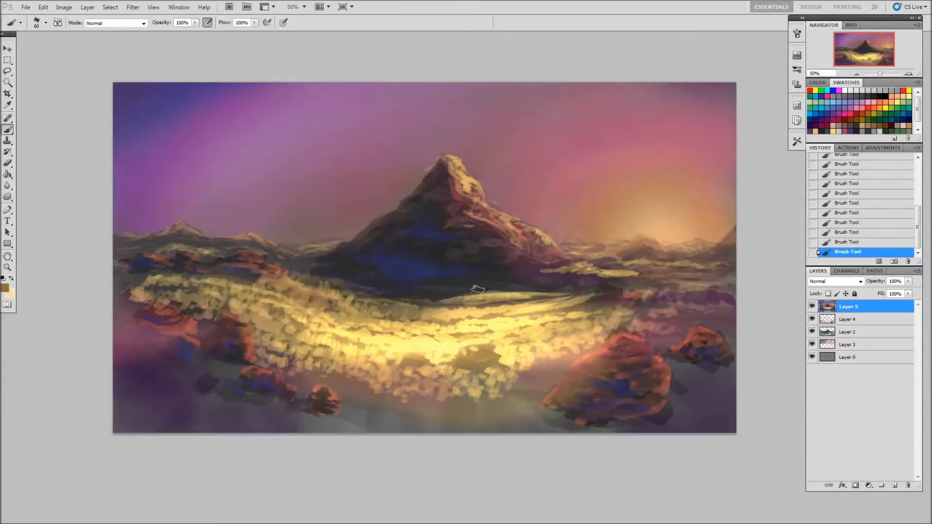
- Paint gold grass strokes in the lower-left corner with a size 100 brush
key("bracketright")
key("bracketright")
key("bracketright")
left_click_drag(146, 369, 112, 398)
mouse_move(122, 340)
left_mouse_down()
mouse_move(208, 369)
mouse_move(160, 422)
left_mouse_up()
mouse_move(112, 393)
left_mouse_down()
mouse_move(174, 451)
mouse_move(243, 422)
mouse_move(535, 426)
mouse_move(670, 388)
mouse_move(713, 437)
left_mouse_up()
key("bracketleft")
key("bracketleft")
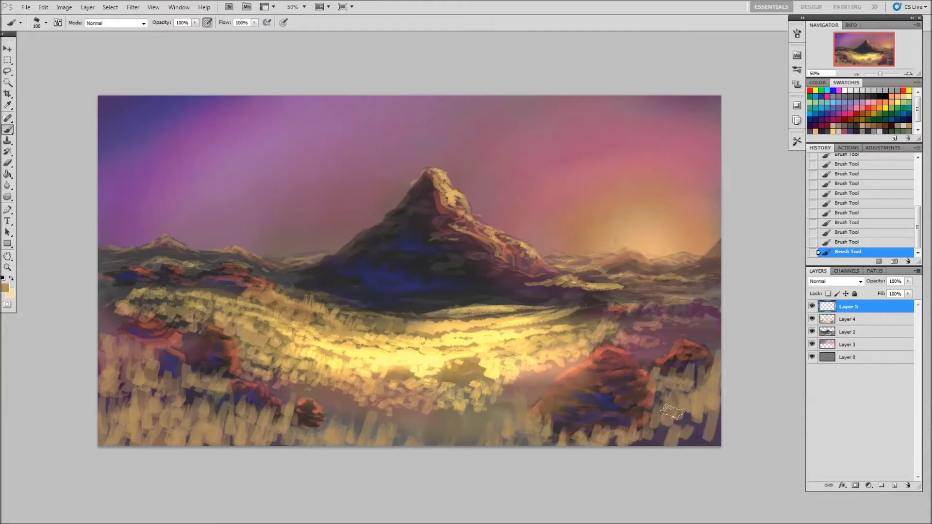
- Spread gold grass strokes over the lower-right rocks, left mid-ground and valley
left_click_drag(630, 437, 719, 417)
key("bracketright")
key("bracketright")
left_click_drag(485, 398, 346, 381)
mouse_move(194, 357)
left_mouse_down()
mouse_move(190, 301)
mouse_move(112, 315)
left_mouse_up()
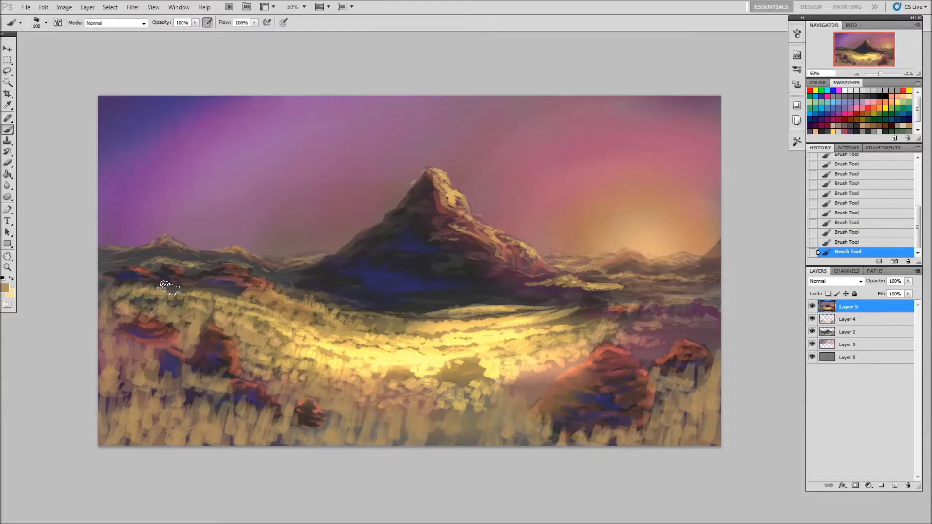
left_click_drag(160, 291, 243, 288)
left_click_drag(364, 318, 609, 304)
- Sample a dark red and paint a dark purple band and scattered strokes across the field
left_click(692, 341, "alt")
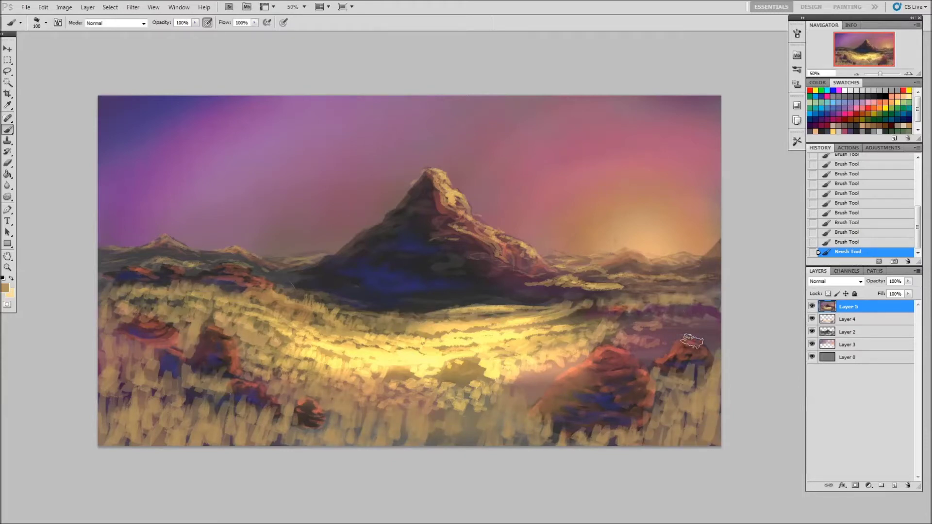
left_click_drag(593, 308, 721, 312)
mouse_move(494, 366)
left_mouse_down()
mouse_move(452, 376)
mouse_move(539, 395)
mouse_move(563, 366)
left_mouse_up()
left_click_drag(447, 400, 425, 398)
left_click_drag(321, 373, 272, 351)
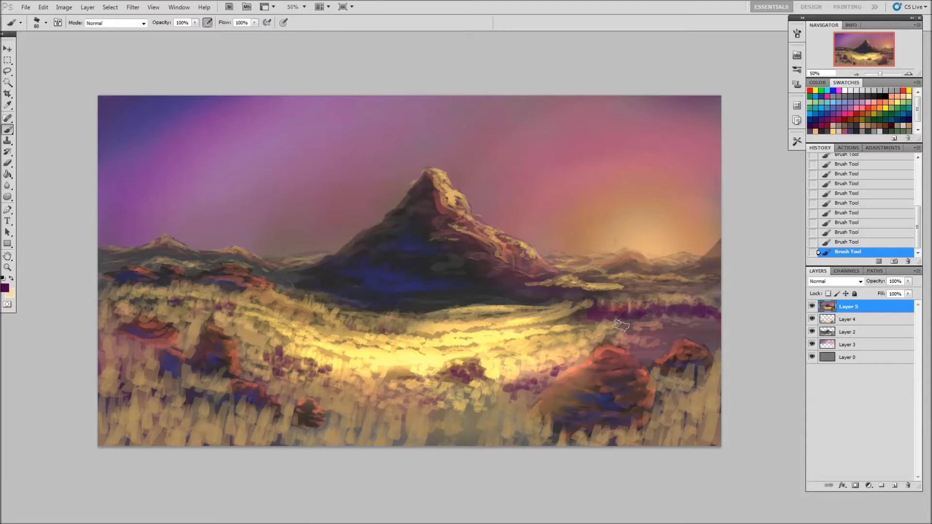
left_click_drag(238, 305, 210, 306)
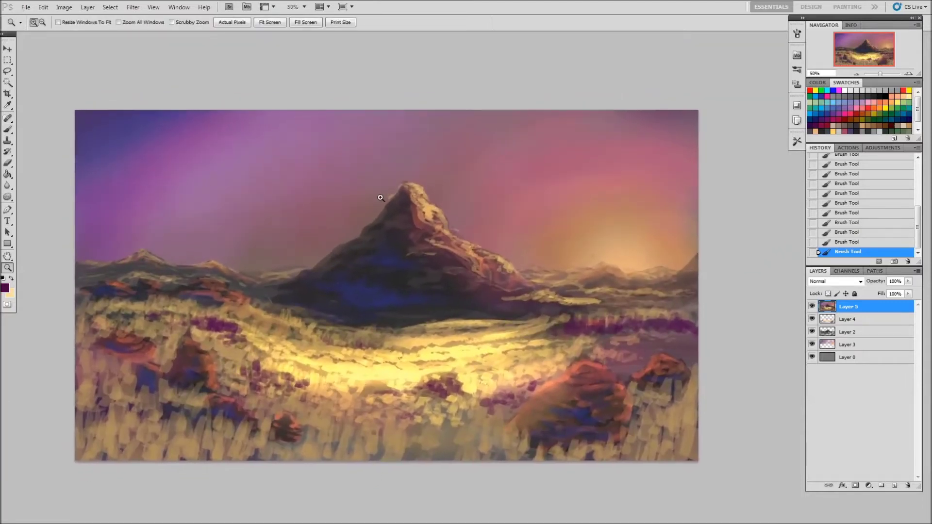
- With a 50 Color Dodge brush at 50%, make the right purple band and hills glow
right_click(425, 323)
double_click(425, 324)
key("x")
left_click(115, 23)
left_click(115, 129)
key("5")
mouse_move(652, 297)
left_mouse_down()
mouse_move(606, 301)
mouse_move(680, 315)
mouse_move(583, 330)
left_mouse_up()
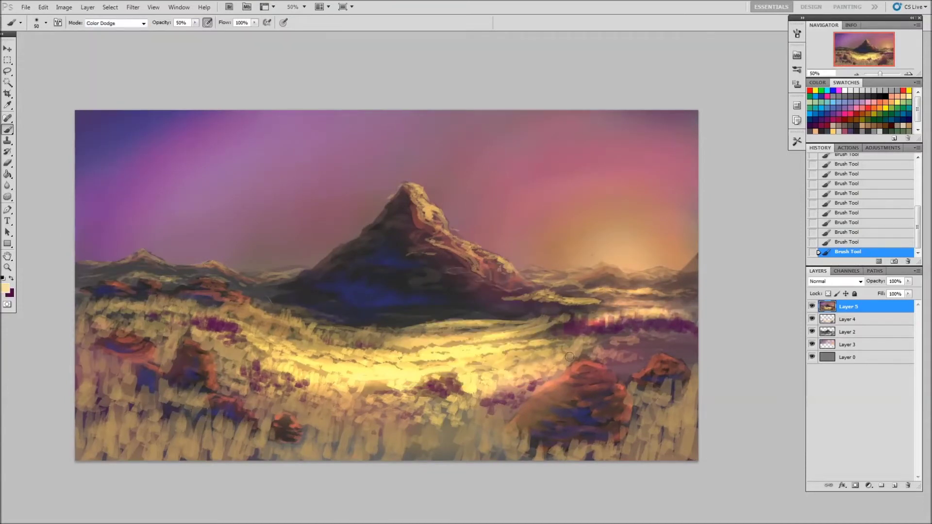
left_click_drag(694, 296, 626, 271)
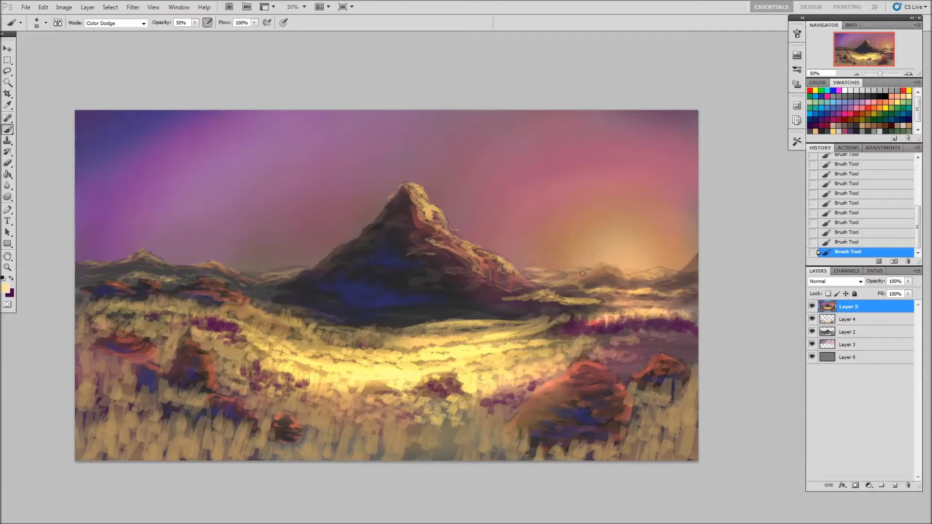
key("z")
key("b")
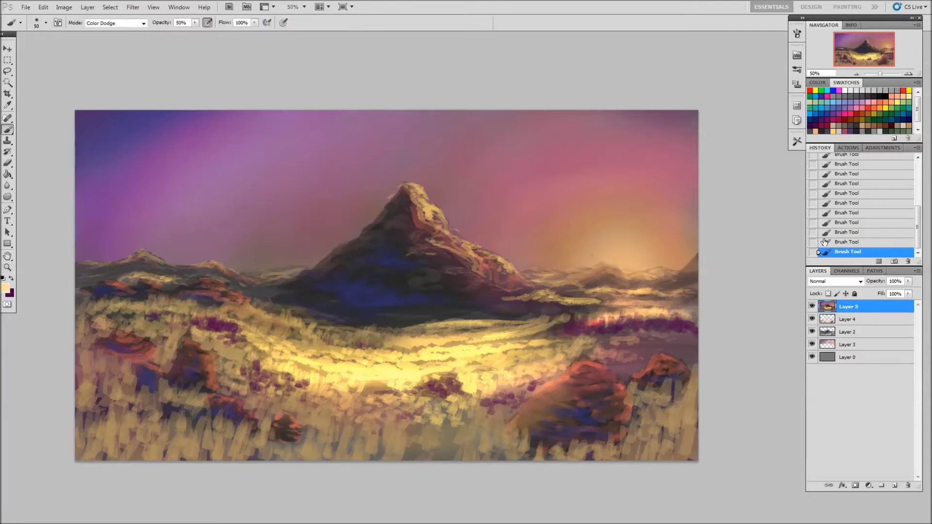
key("ctrl+z")
- Brighten the left hills and mountain base with light yellow strokes using an 80 brush
right_click(353, 293)
key("Escape")
key("bracketright")
key("bracketright")
key("bracketright")
left_click_drag(80, 280, 186, 282)
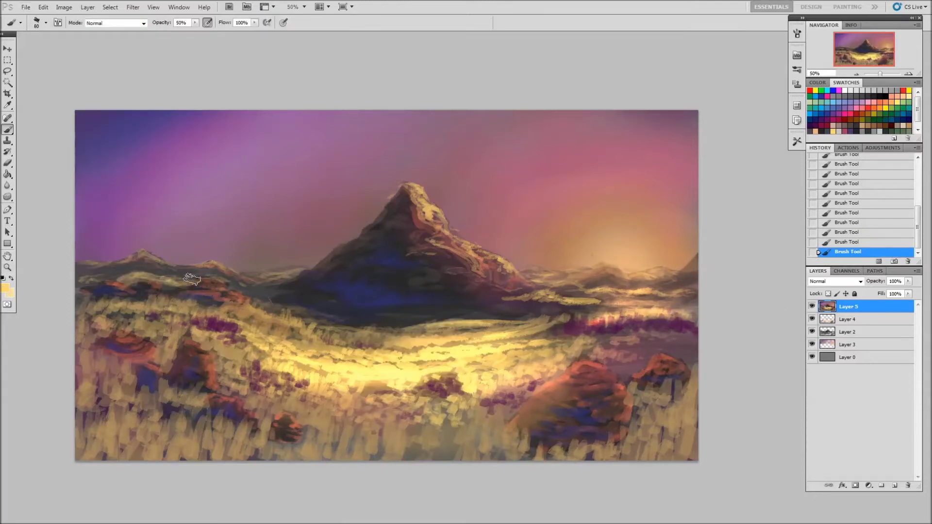
mouse_move(245, 291)
left_mouse_down()
mouse_move(307, 270)
mouse_move(286, 279)
left_mouse_up()
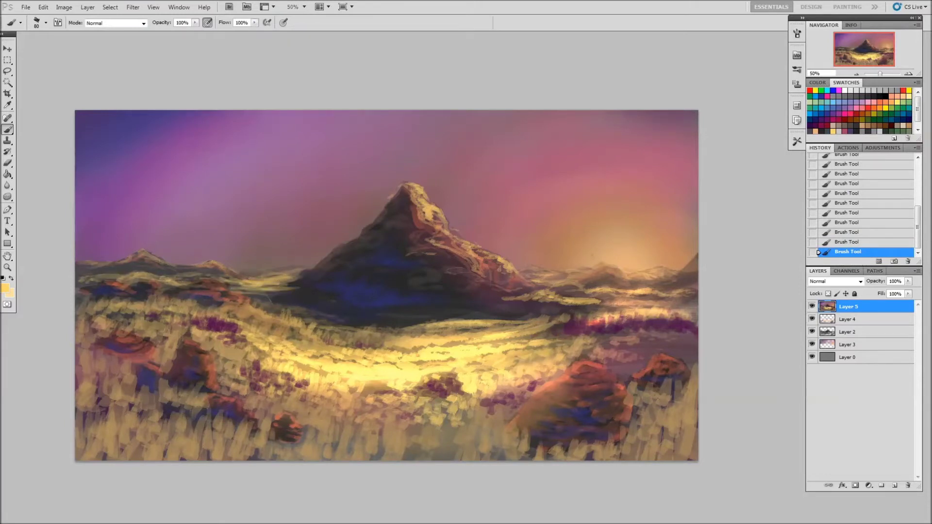
key("0")
left_click_drag(272, 289, 223, 284)
- Set the brush to a different 45 tip at 50% opacity, back on Normal blending
left_click(117, 23)
left_click(109, 122)
key("5")
key("bracketleft")
key("bracketleft")
key("bracketleft")
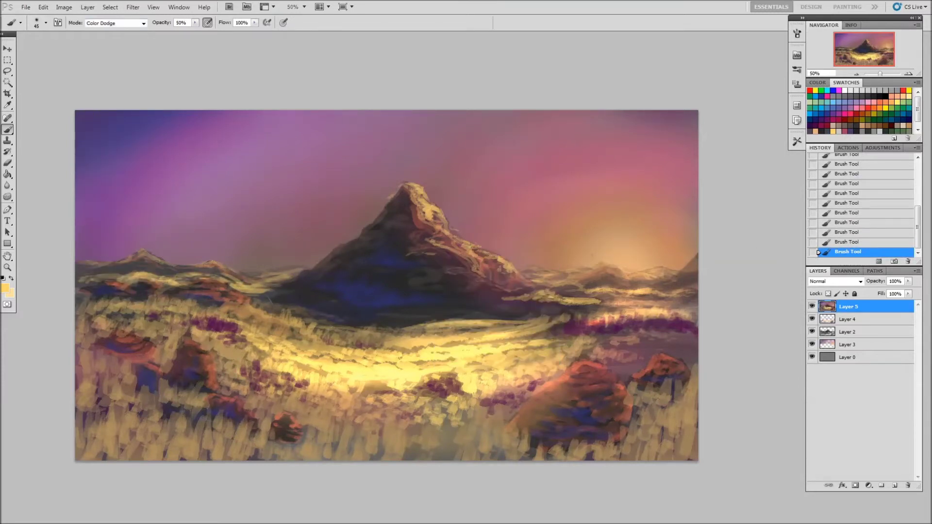
right_click(543, 296)
double_click(573, 339)
key("shift+alt+n")
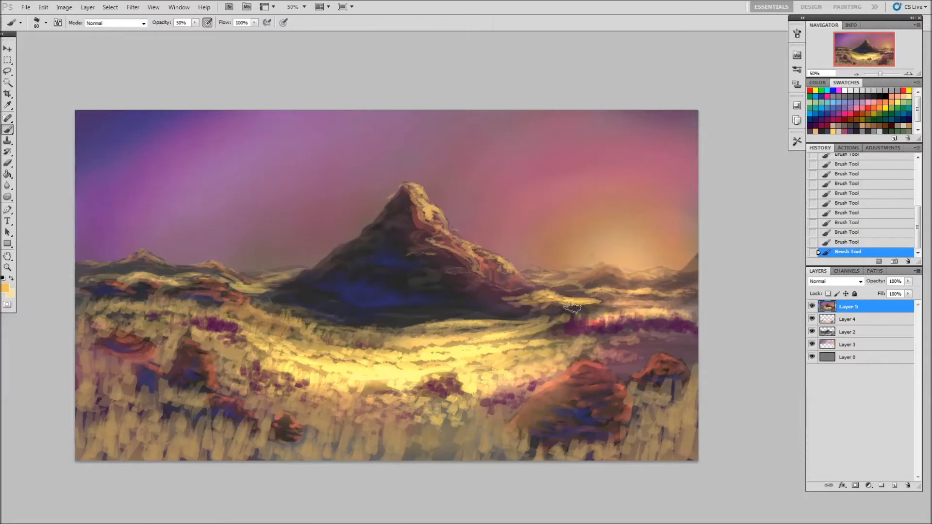
key("z")
key("b")
- Sample a dark colour and paint dark strokes across the golden grass band and right hills
left_click(447, 324, "alt")
left_click_drag(355, 331, 539, 324)
left_click_drag(422, 346, 544, 336)
left_click_drag(451, 343, 507, 338)
mouse_move(227, 317)
left_mouse_down()
mouse_move(323, 346)
mouse_move(417, 352)
left_mouse_up()
mouse_move(247, 337)
left_mouse_down()
mouse_move(308, 369)
mouse_move(292, 359)
left_mouse_up()
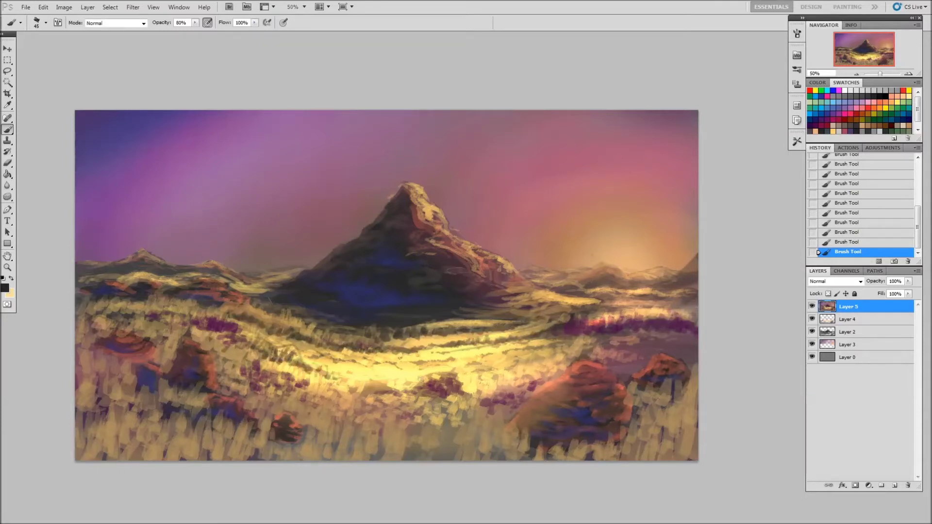
mouse_move(471, 368)
left_mouse_down()
mouse_move(534, 359)
mouse_move(557, 341)
left_mouse_up()
left_click_drag(504, 297, 666, 277)
mouse_move(590, 284)
left_mouse_down()
mouse_move(627, 267)
mouse_move(691, 275)
left_mouse_up()
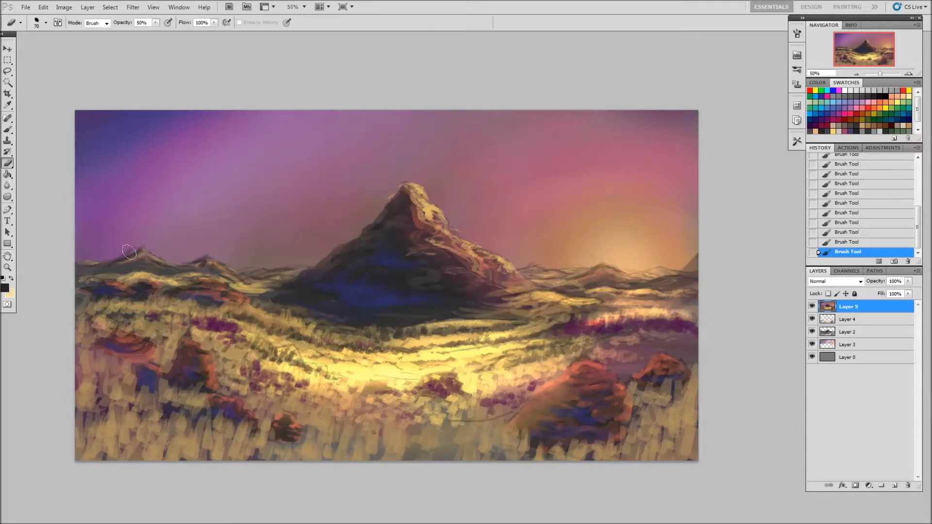
- Add a Hue/Saturation adjustment layer that turns the painting grey
key("z")
left_click(88, 6)
mouse_move(116, 92)
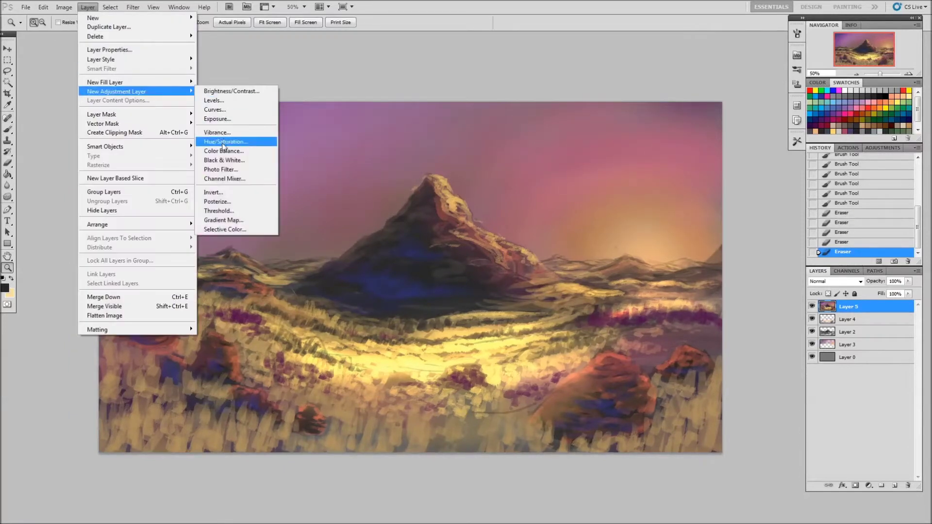
left_click(225, 142)
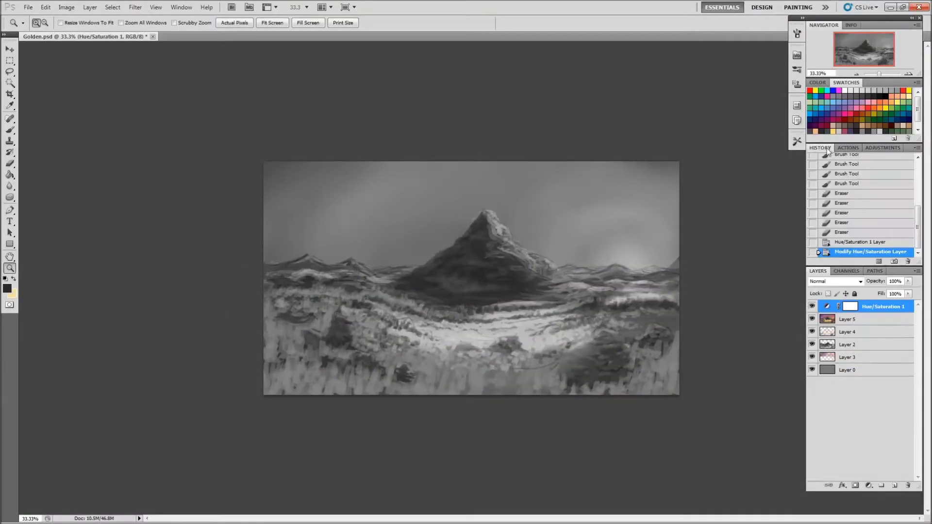
- On a new layer, draw red curves along the grass bands with a hard brush at 100%
left_click(894, 485)
key("b")
left_click(6, 288)
left_click(880, 276)
right_click(361, 261)
left_click(410, 212)
key("0")
left_click_drag(259, 290, 558, 297)
left_click_drag(340, 307, 665, 295)
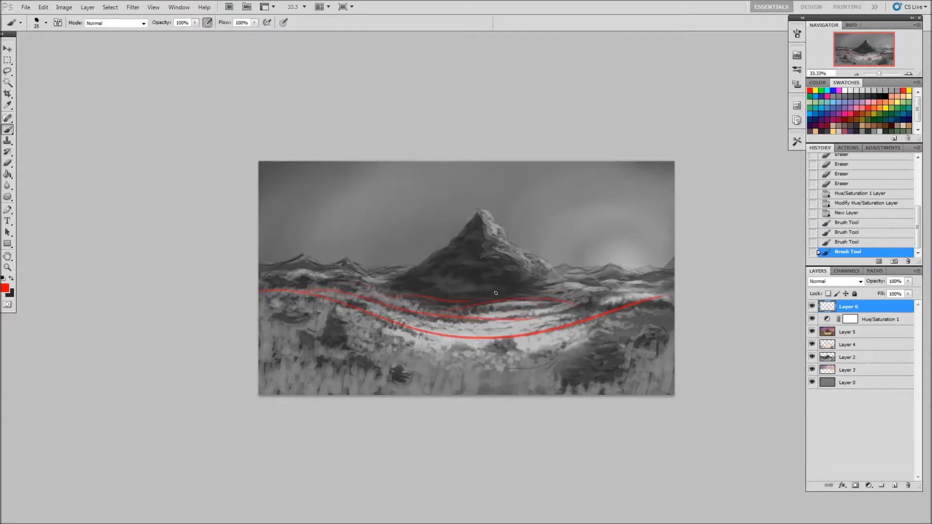
- Outline the mountain peak and left ridge in red, erasing misplaced bits
left_click_drag(395, 279, 656, 264)
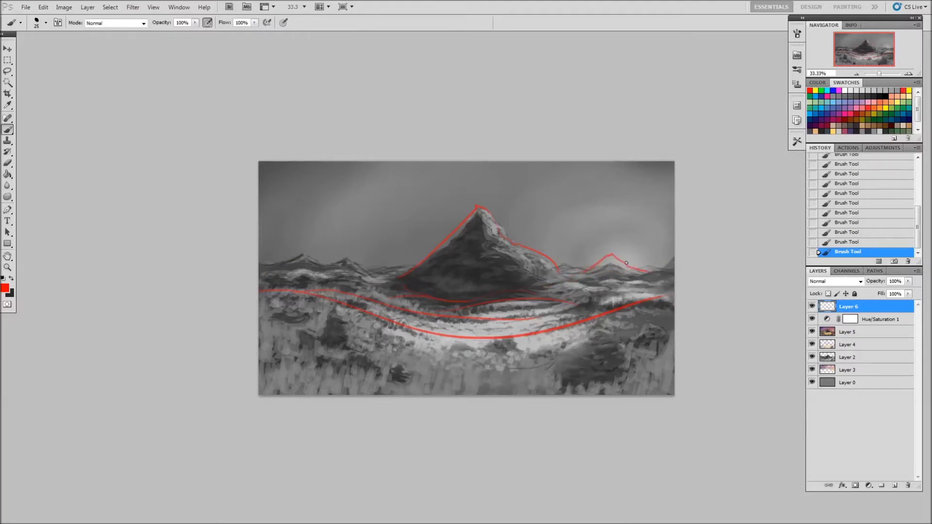
key("e")
left_click_drag(563, 247, 539, 257)
key("b")
left_click_drag(334, 264, 397, 277)
key("e")
left_click_drag(590, 267, 622, 270)
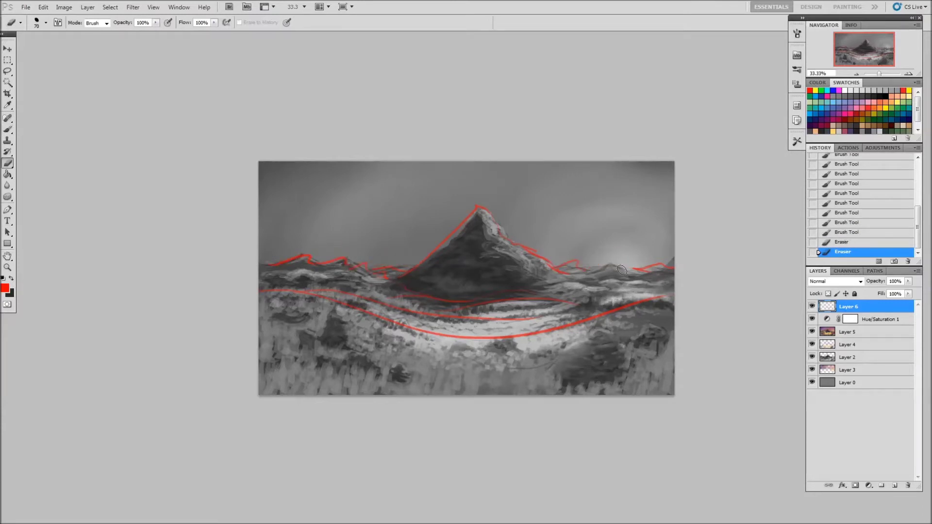
key("b")
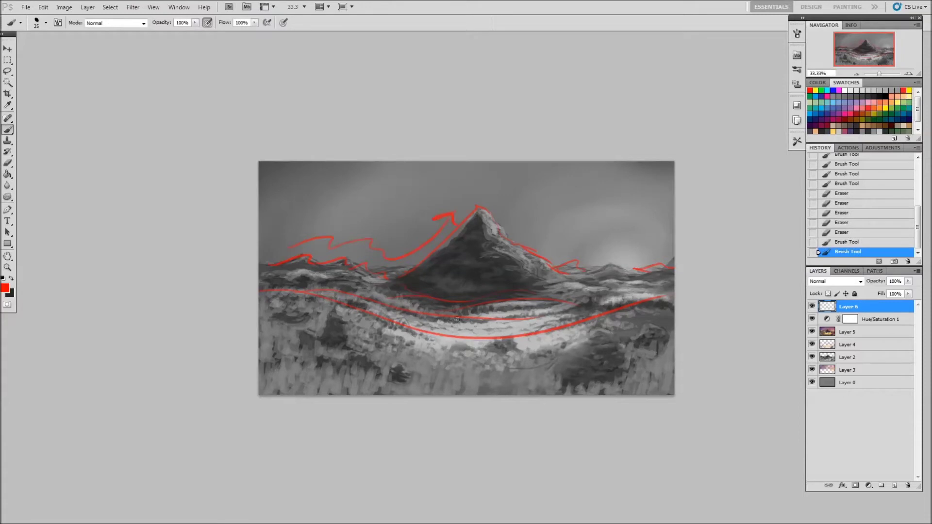
- Redraw the red ridge line right of the peak to the edge and erase the stray straight line
left_click_drag(539, 252, 592, 269)
mouse_move(504, 238)
left_mouse_down()
mouse_move(577, 271)
mouse_move(607, 257)
mouse_move(631, 268)
left_mouse_up()
left_click_drag(631, 268, 662, 265)
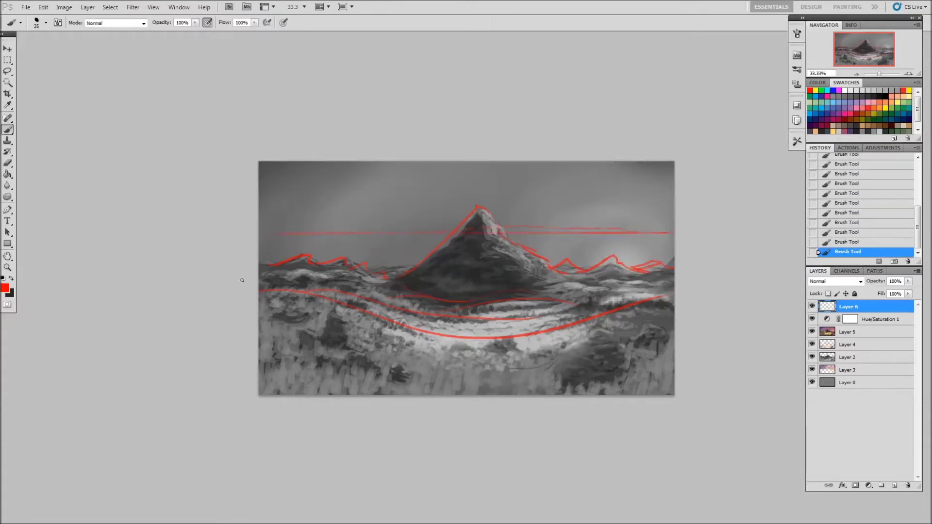
key("e")
left_click_drag(667, 231, 312, 253)
key("b")
left_click_drag(671, 249, 673, 266)
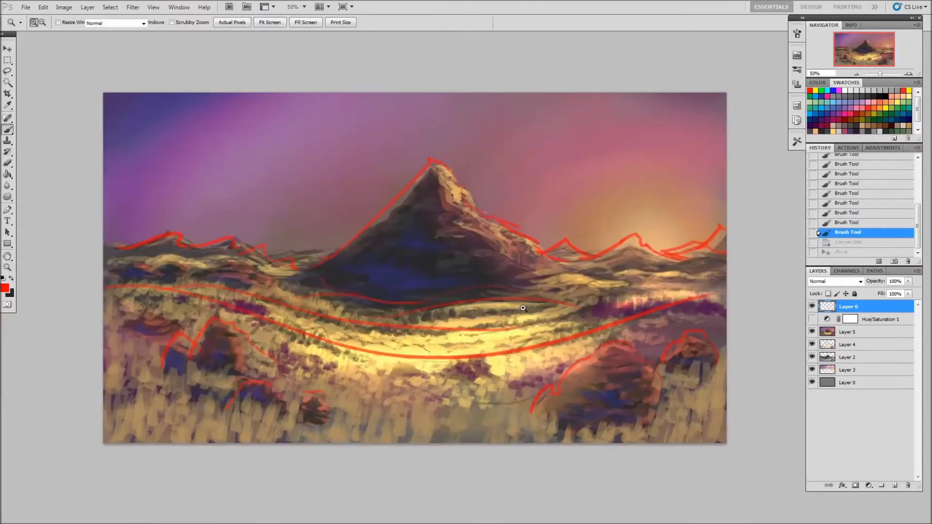
key("b")
right_click(523, 308)
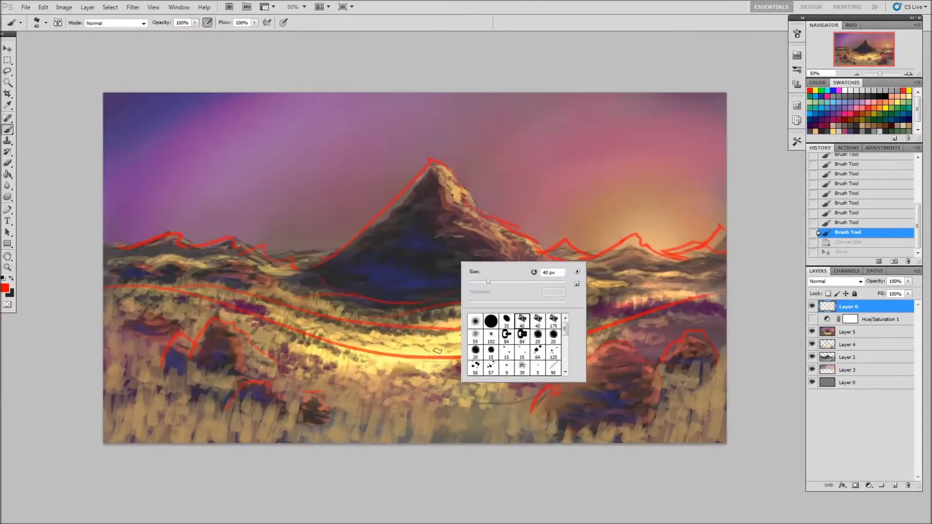
- Hide the red guide layer and duplicate Layer 5
key("Escape")
left_click(846, 331)
left_click(811, 306)
key("ctrl+j")
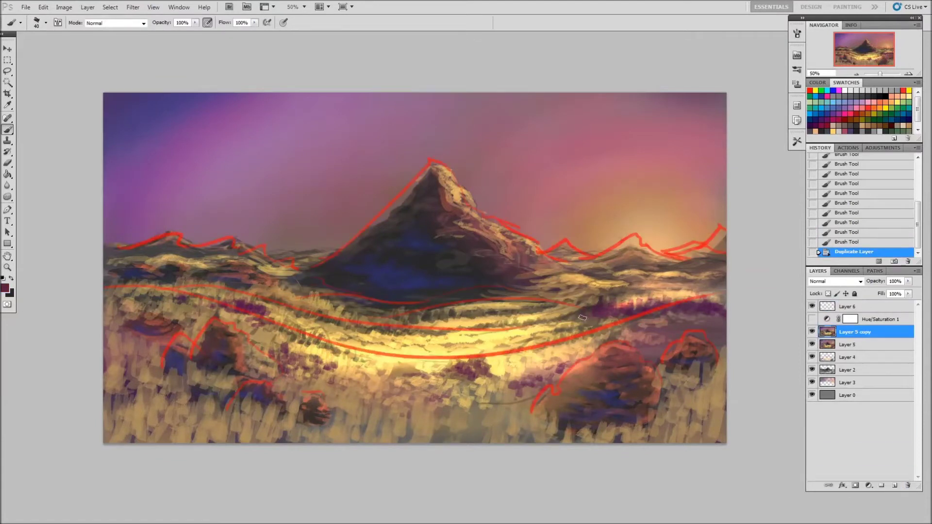
- Paint sampled tan over the purple patch on the right with a larger brush
key("bracketright")
key("bracketright")
key("bracketright")
left_click(682, 341, "alt")
mouse_move(631, 324)
left_mouse_down()
mouse_move(713, 306)
mouse_move(639, 342)
mouse_move(720, 323)
mouse_move(698, 325)
mouse_move(675, 306)
mouse_move(677, 324)
left_mouse_up()
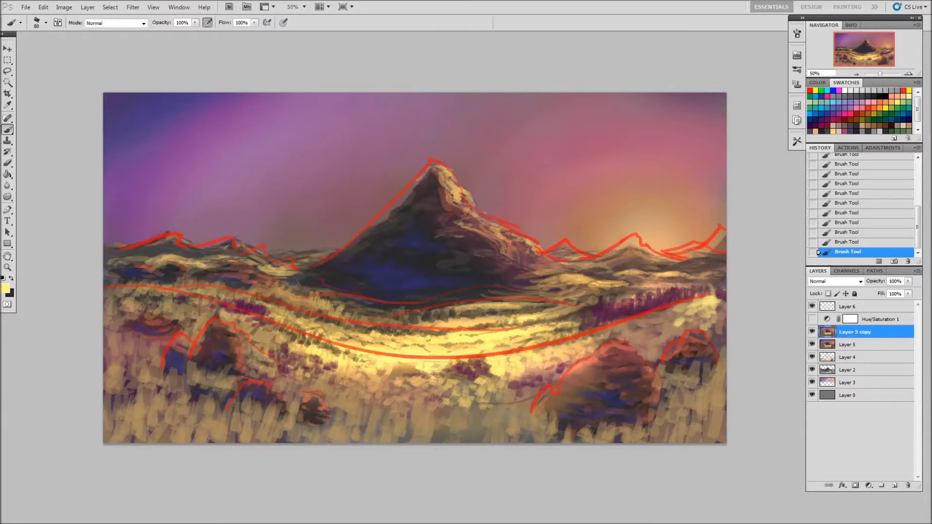
key("z")
key("b")
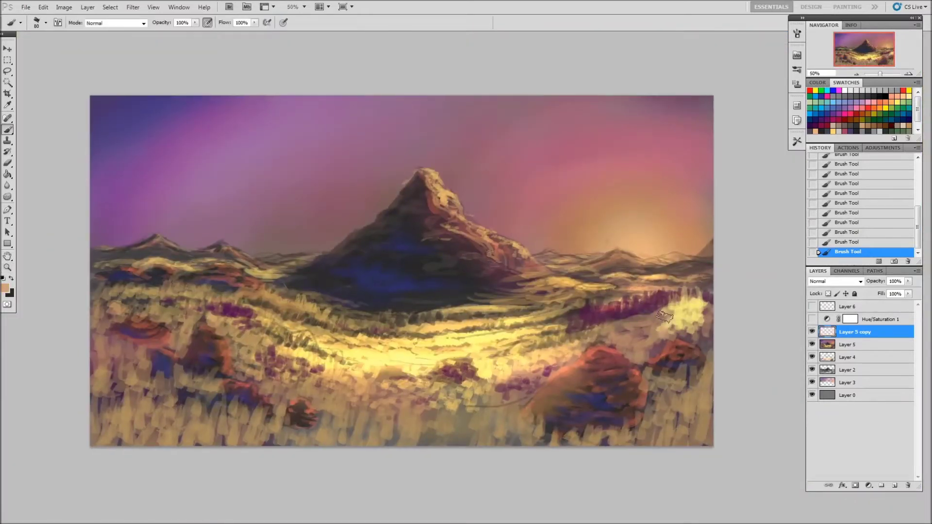
- Sample dark purple-brown from the rock and paint dark grass blades across the foreground
left_click(547, 342, "alt")
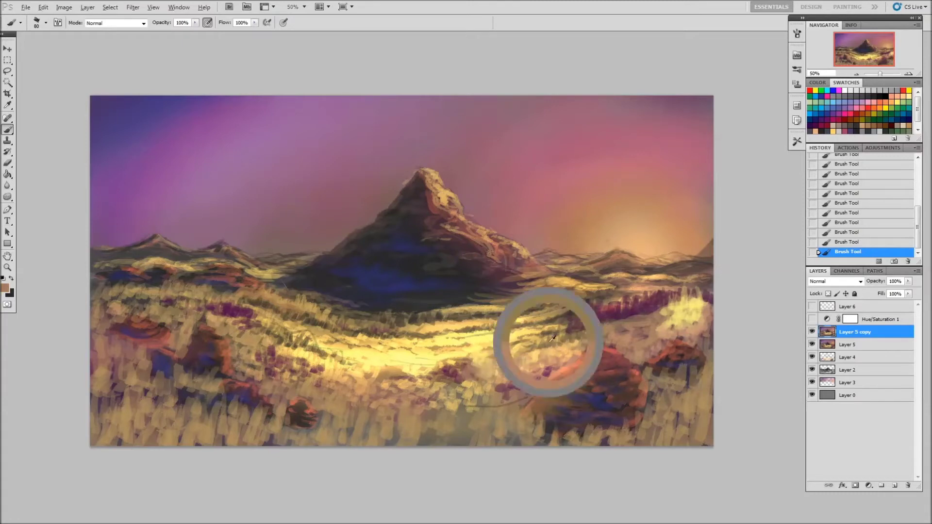
left_click(403, 354, "alt")
left_click(324, 362, "alt")
left_click(574, 383, "alt")
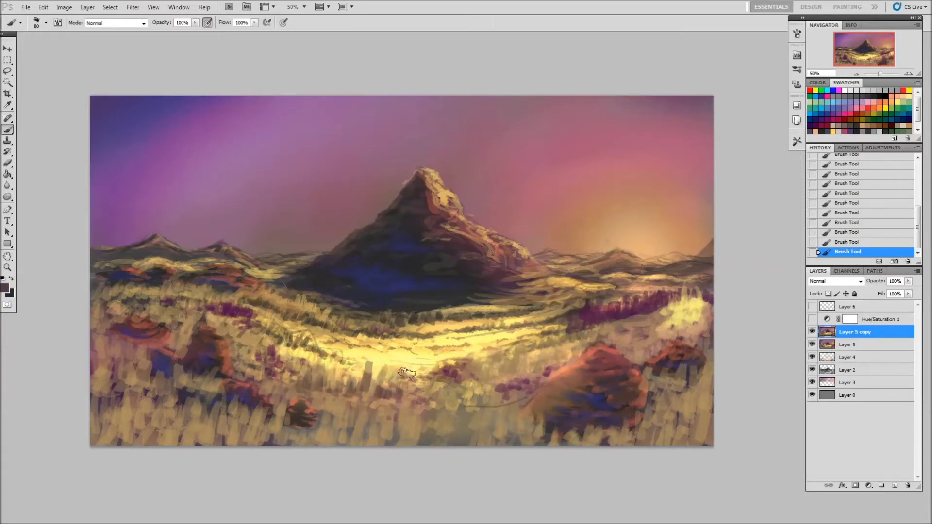
mouse_move(508, 364)
left_mouse_down()
mouse_move(325, 398)
mouse_move(330, 420)
mouse_move(437, 418)
mouse_move(449, 430)
left_mouse_up()
- Paint light yellow grass blades in the field using sampled grass colours
left_click(375, 368, "alt")
left_click(273, 340, "alt")
key("x")
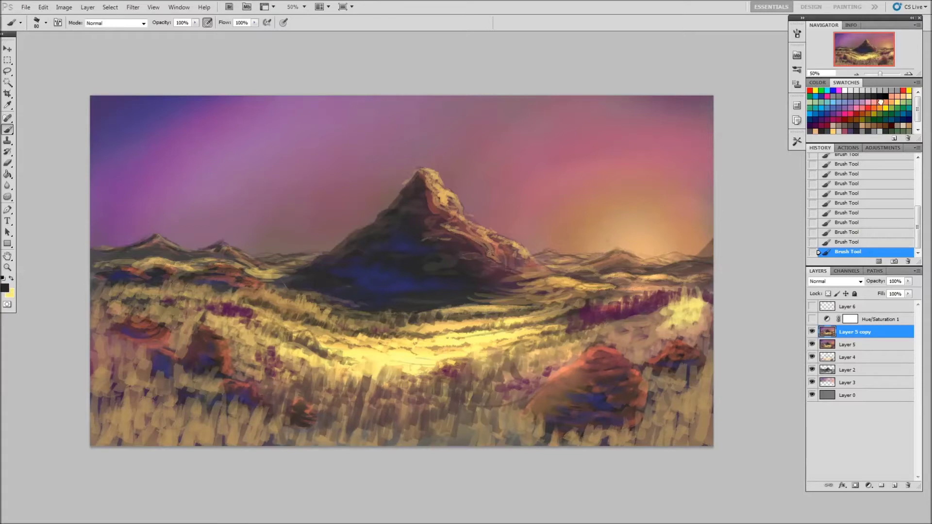
left_click_drag(269, 294, 352, 315)
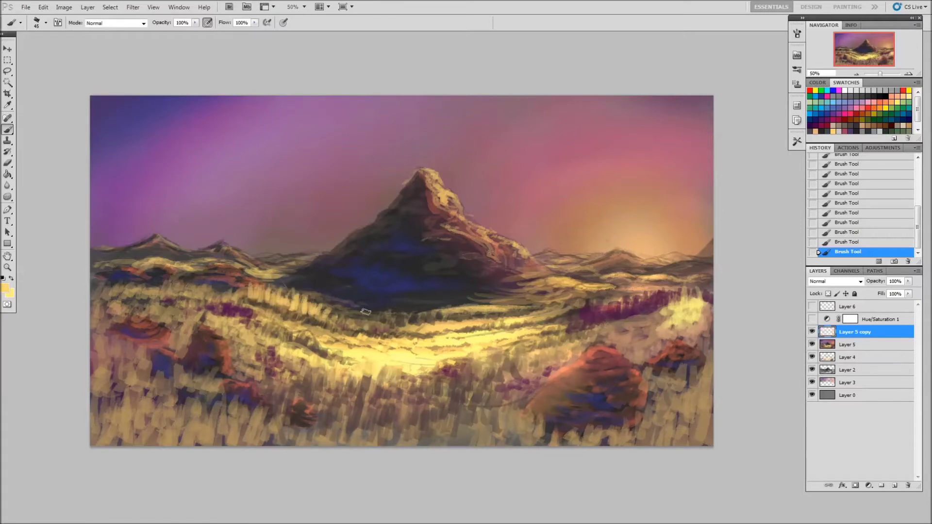
left_click(291, 303, "alt")
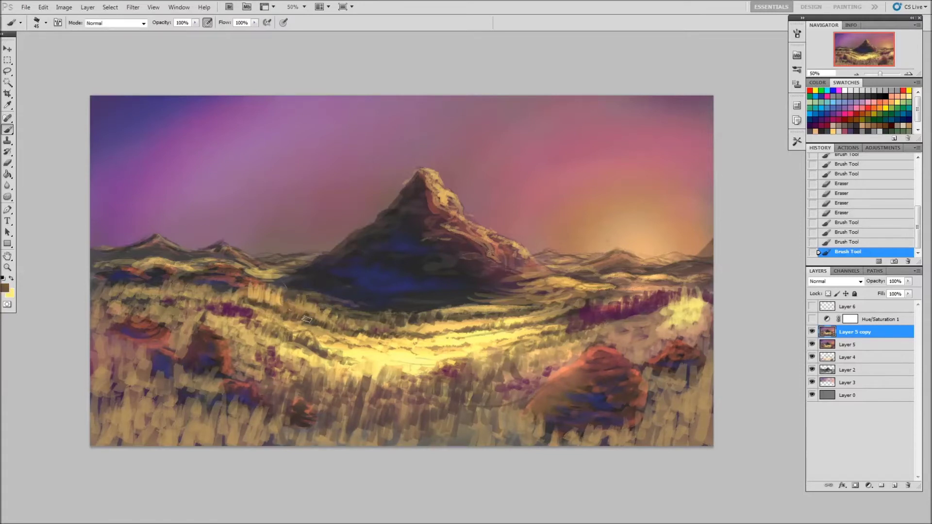
left_click(275, 298, "alt")
left_click_drag(317, 304, 349, 323)
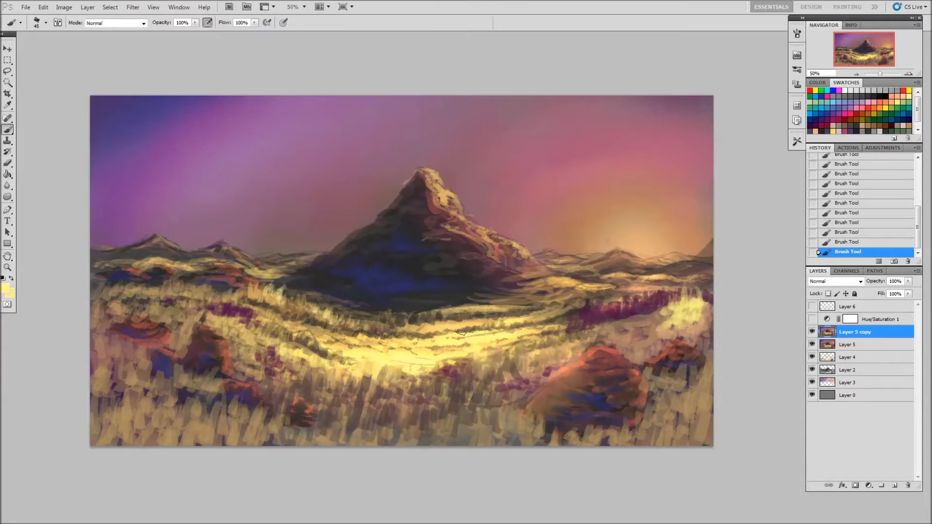
- Add tan grass blades across the field and brighten the lower middle grass
left_click_drag(280, 330, 374, 335)
left_click(437, 337, "alt")
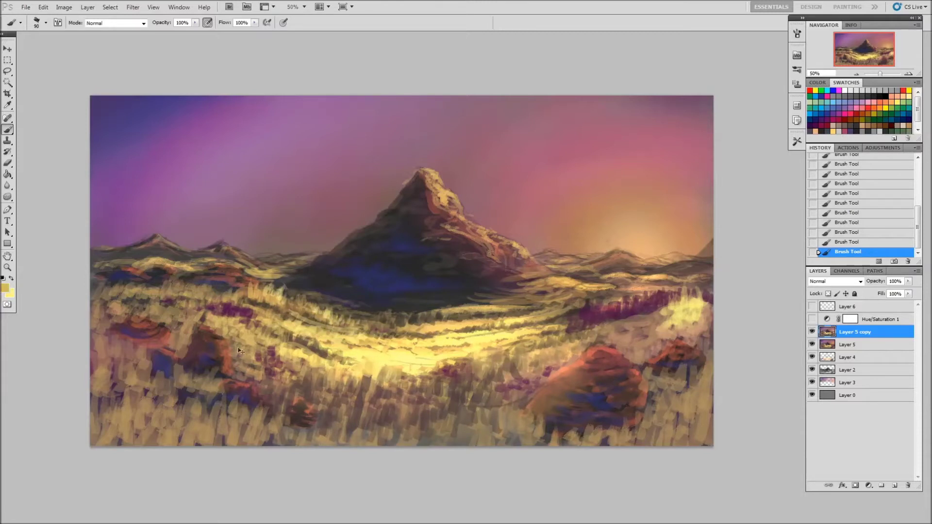
mouse_move(238, 345)
left_mouse_down()
mouse_move(344, 377)
mouse_move(427, 388)
mouse_move(504, 364)
left_mouse_up()
key("bracketleft")
key("bracketleft")
key("bracketleft")
mouse_move(355, 412)
left_mouse_down()
mouse_move(170, 316)
mouse_move(160, 287)
mouse_move(116, 292)
mouse_move(102, 308)
mouse_move(145, 356)
left_mouse_up()
- Paint dark brown strokes across the lower grass field using a sampled brown
key("z")
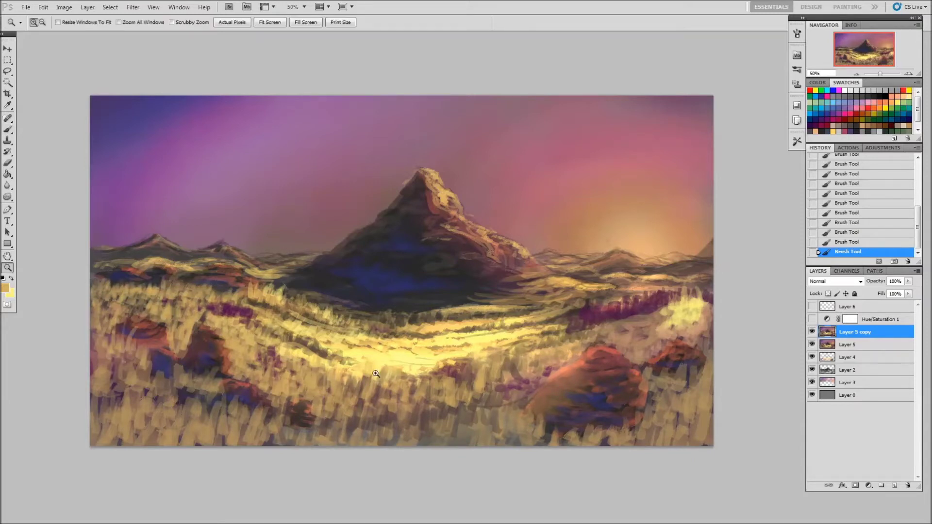
key("b")
mouse_move(418, 427)
left_mouse_down()
mouse_move(444, 393)
mouse_move(510, 398)
left_mouse_up()
left_click(269, 429, "alt")
left_click_drag(326, 437, 388, 417)
mouse_move(397, 427)
left_mouse_down()
mouse_move(458, 402)
mouse_move(528, 422)
left_mouse_up()
left_click_drag(636, 437, 704, 393)
left_click_drag(582, 439, 320, 429)
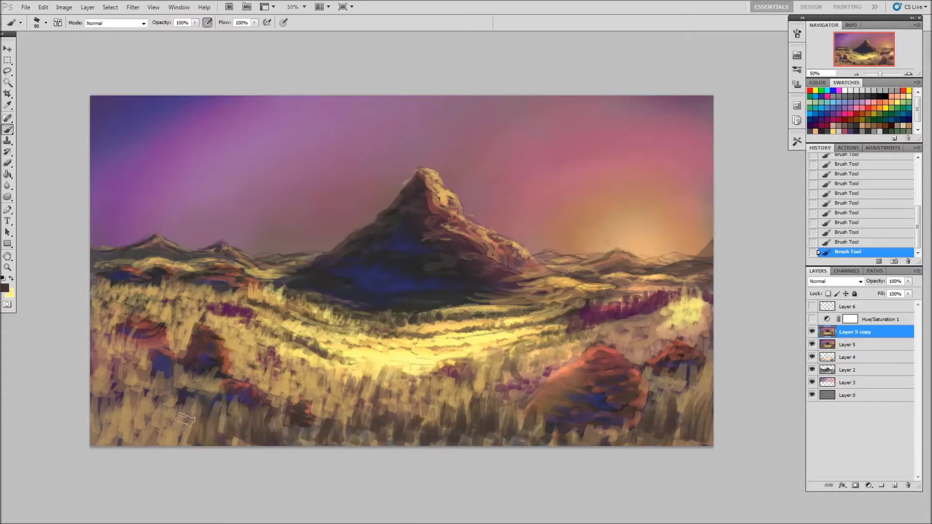
left_click_drag(262, 427, 167, 413)
- Add dark purple strokes by the right rocks and lightly repaint the distant ridges
left_click_drag(670, 340, 611, 335)
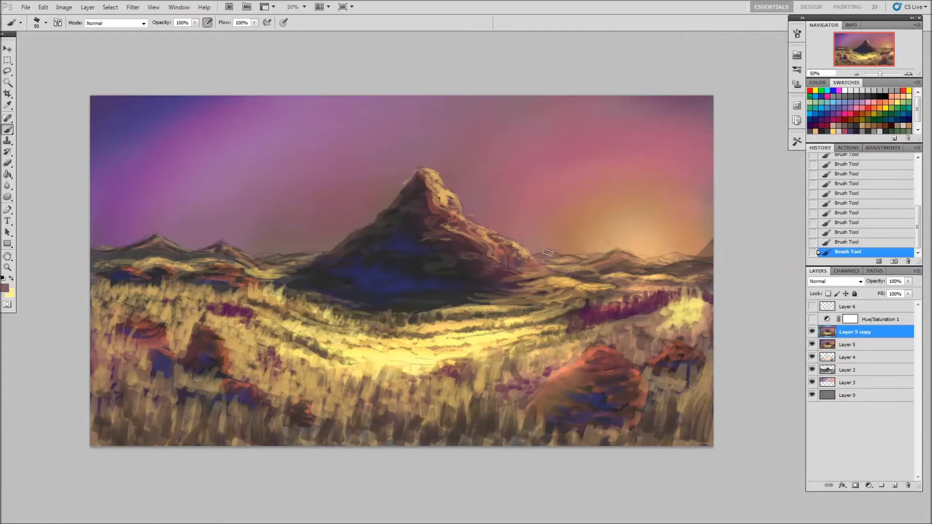
left_click(611, 260, "alt")
mouse_move(626, 255)
left_mouse_down()
mouse_move(545, 265)
mouse_move(620, 256)
left_mouse_up()
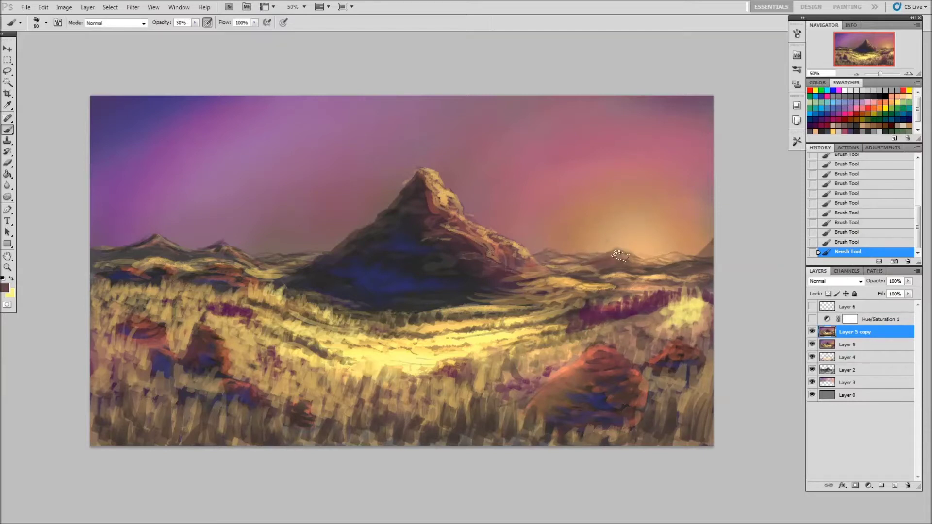
left_click(716, 278, "alt")
left_click_drag(699, 277, 677, 272)
- At full opacity with a smaller brush, paint dark navy on the left ridge and centre-left grass
key("0")
key("bracketleft")
key("bracketleft")
key("bracketleft")
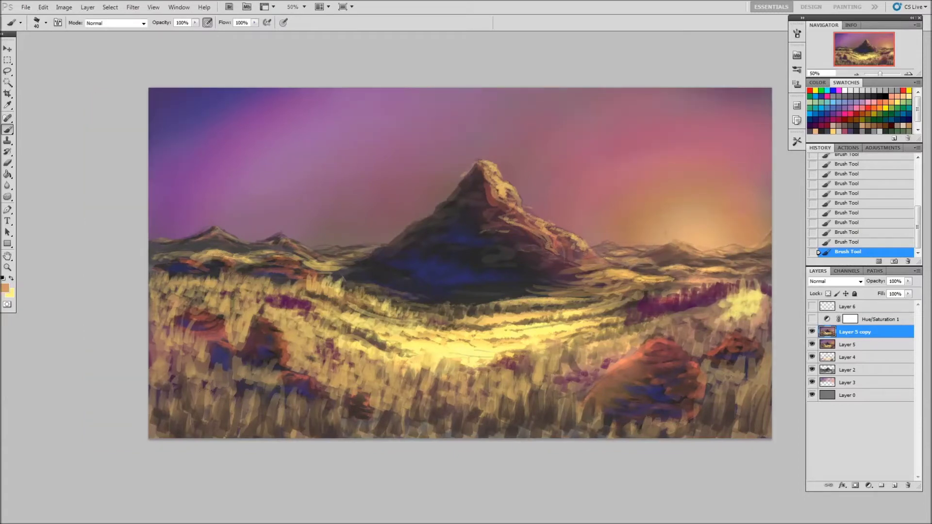
left_click(667, 259, "alt")
left_click(255, 244, "alt")
left_click_drag(187, 273, 165, 279)
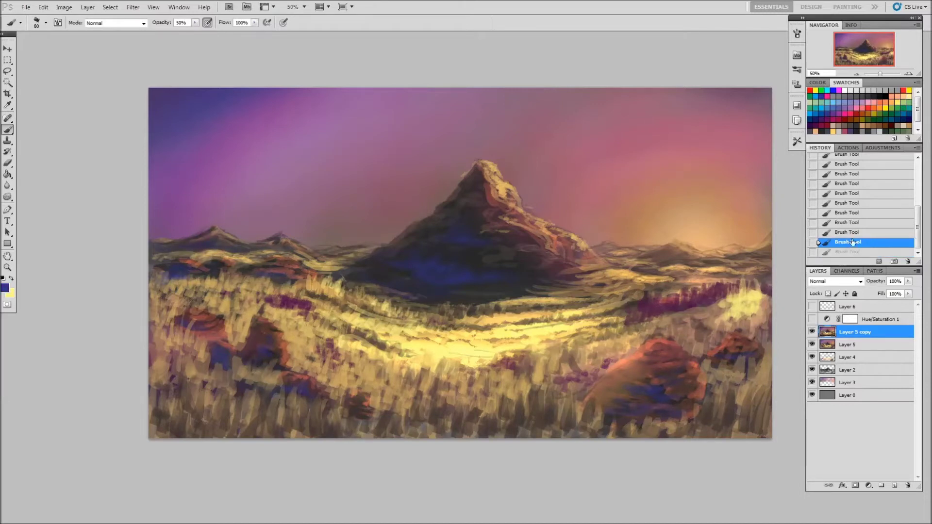
left_click_drag(279, 285, 304, 316)
left_click(610, 244, "alt")
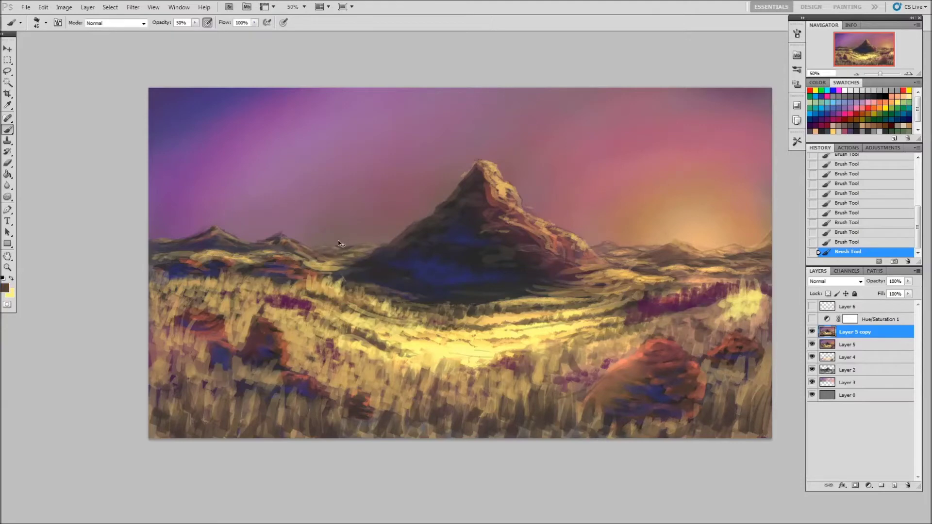
scroll(335, 246, "up", 1)
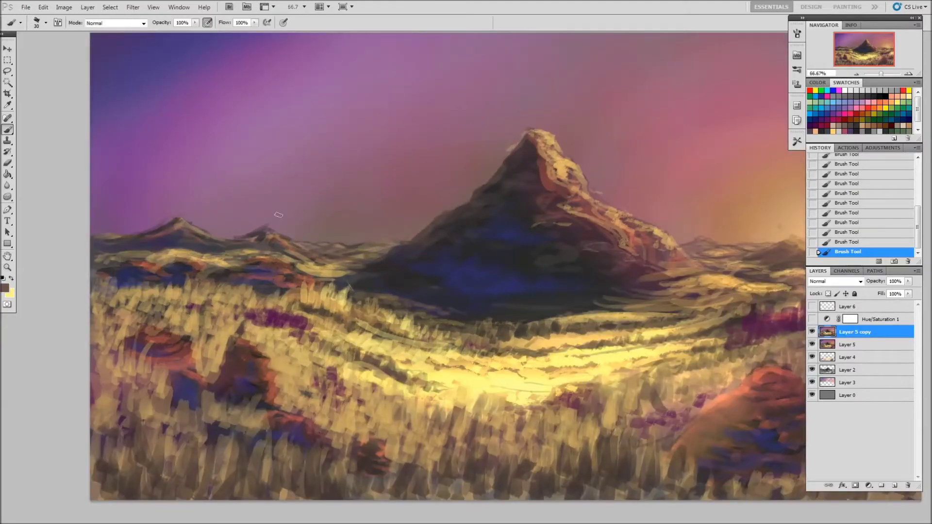
- Sample navy, mauve and dark brown from the painting and zoom out to the whole canvas
left_click(284, 248, "alt")
left_click(190, 212, "alt")
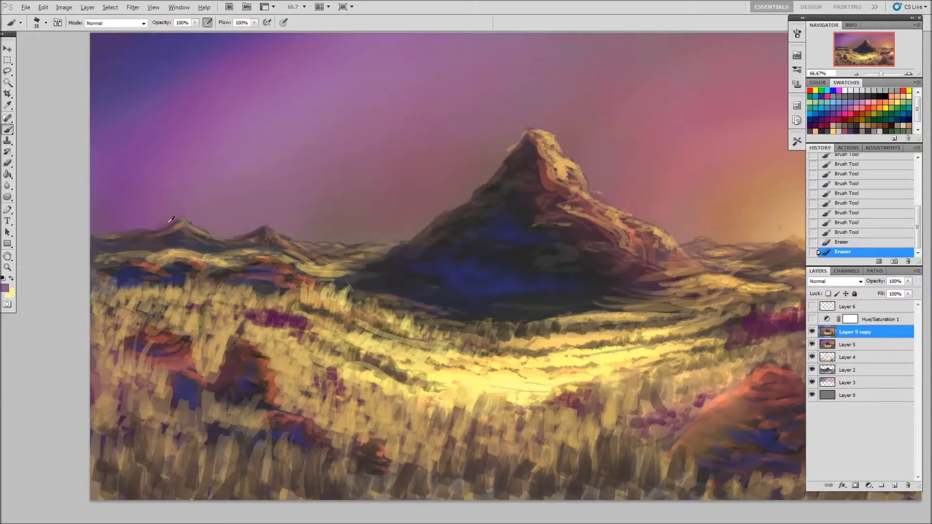
left_click(187, 215, "alt")
key("z")
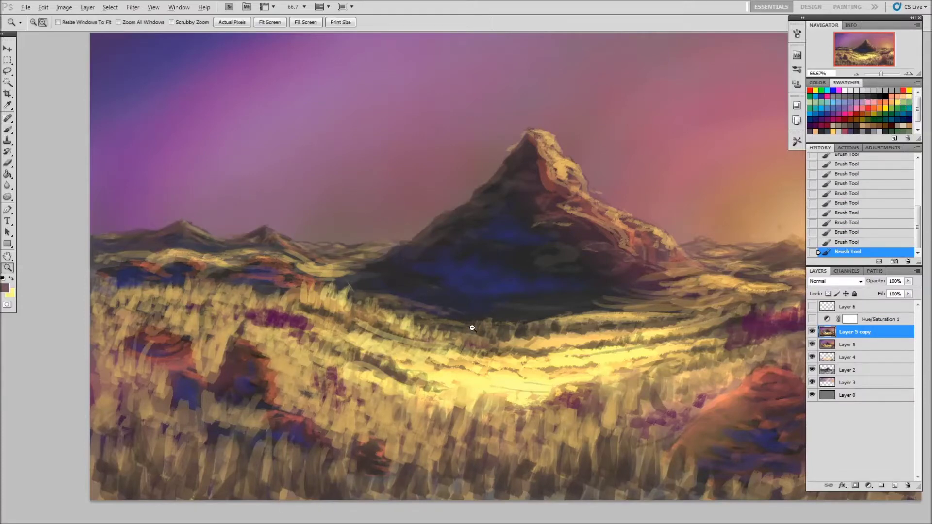
left_click(473, 242, "alt")
key("b")
- Paint a thin peach line along the horizon with the shaped 84 brush at 30% opacity
left_click(582, 257, "alt")
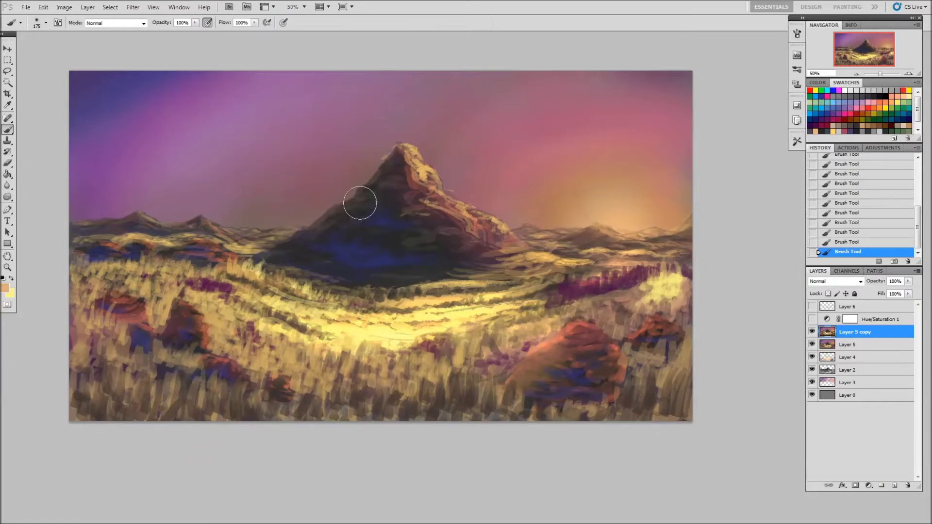
key("3")
key("period")
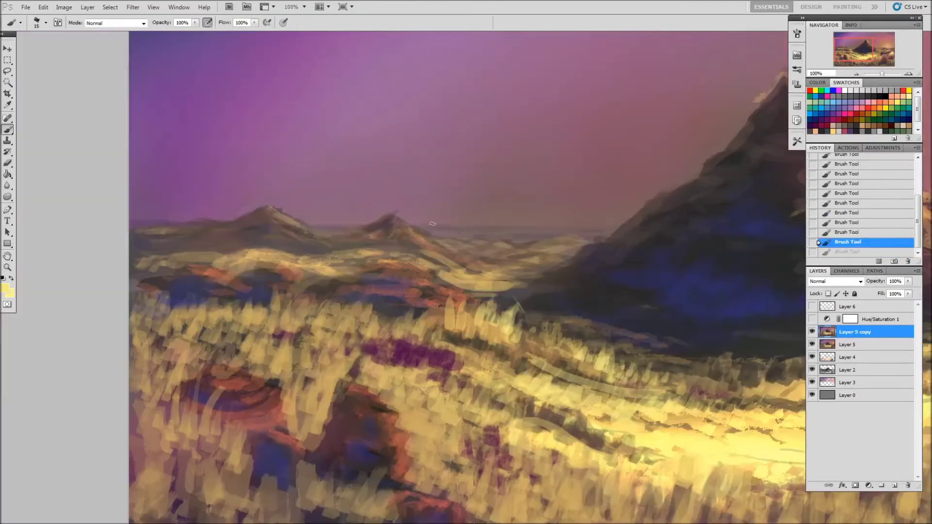
left_click(606, 224, "shift")
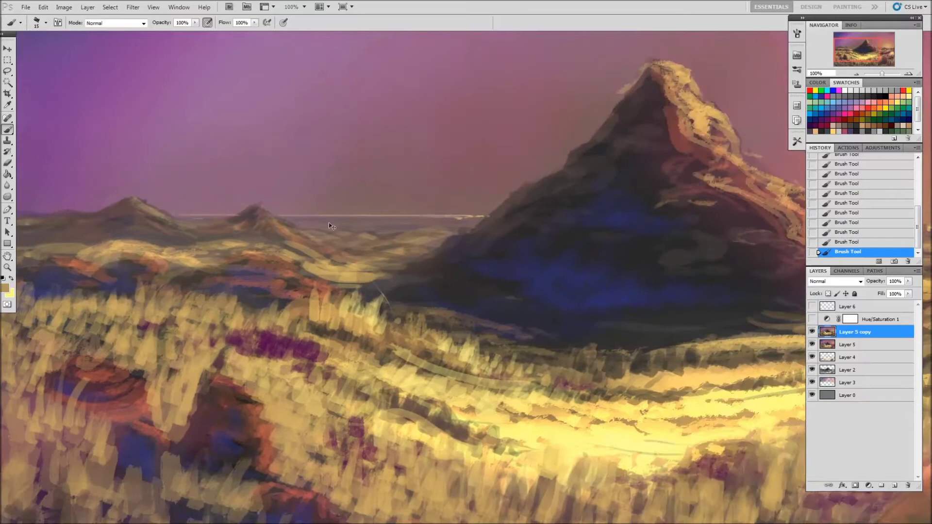
left_click(326, 229, "alt")
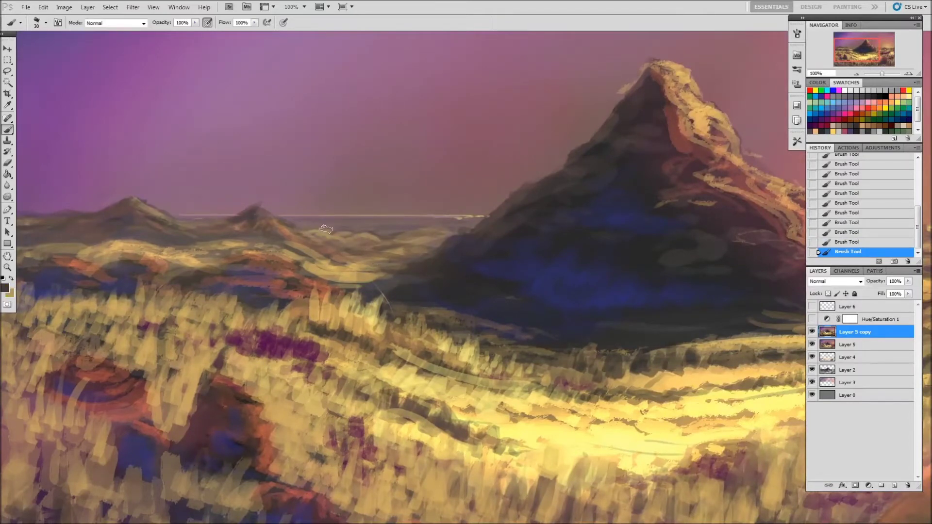
left_click(354, 235, "alt")
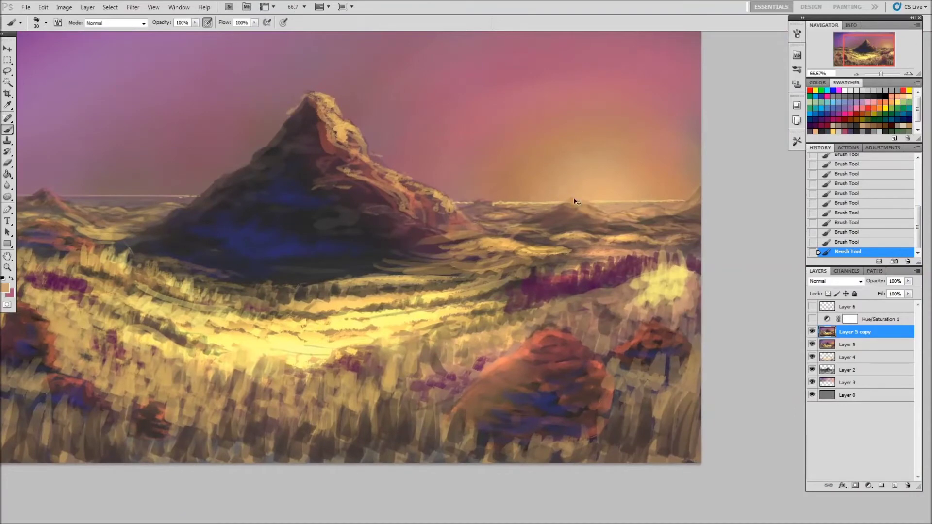
- Brighten the horizon glow with light yellow, then brush a faint stroke across the grass at 50% opacity
left_click(574, 200, "alt")
left_click_drag(590, 196, 598, 199)
key("ctrl+minus")
right_click(519, 277)
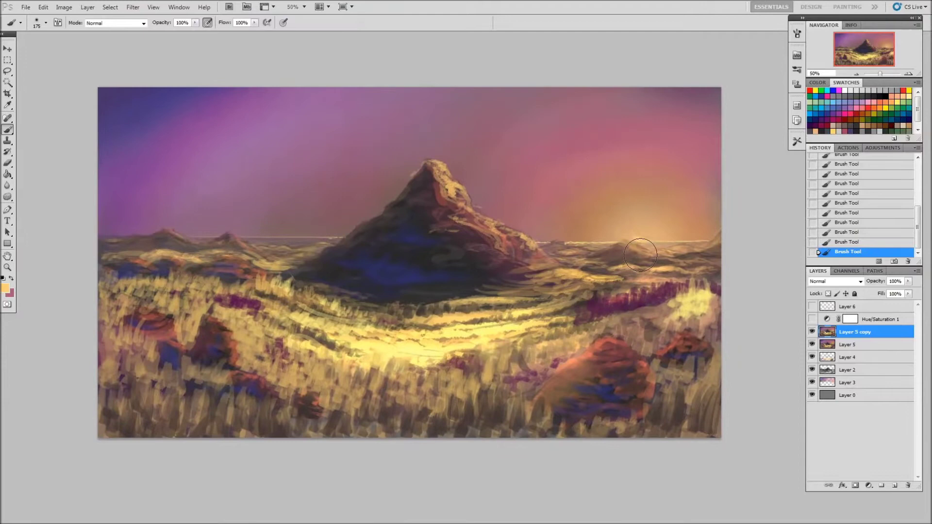
key("z")
left_click(637, 256)
key("ctrl+minus")
key("b")
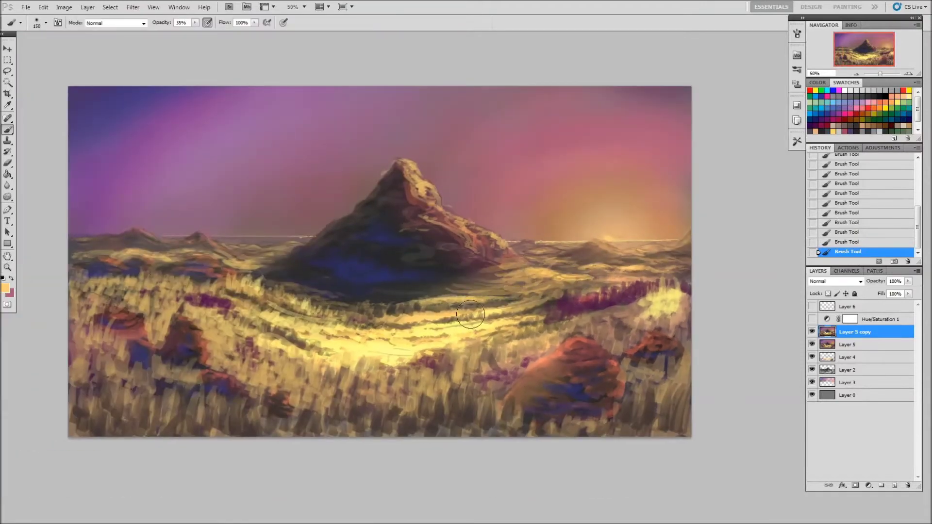
key("5")
left_click_drag(468, 296, 517, 296)
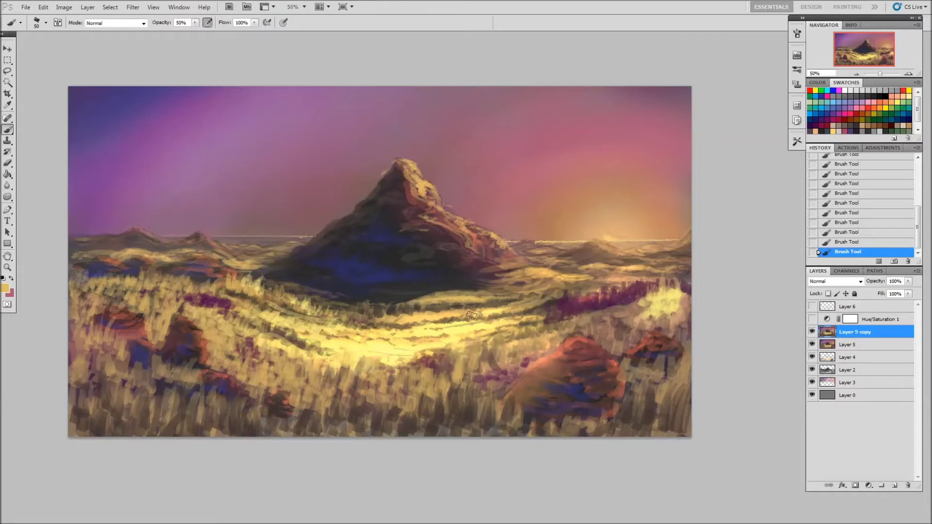
- Show Layer 6's red sketch and paint light yellow and dark brown strokes across the grass band
left_click(812, 306)
left_click(852, 334)
left_click(388, 310, "alt")
mouse_move(461, 310)
left_mouse_down()
mouse_move(407, 309)
mouse_move(534, 301)
left_mouse_up()
mouse_move(357, 314)
left_mouse_down()
mouse_move(466, 310)
mouse_move(449, 296)
mouse_move(360, 308)
mouse_move(468, 286)
left_mouse_up()
left_click(388, 291, "alt")
left_click(256, 308, "alt")
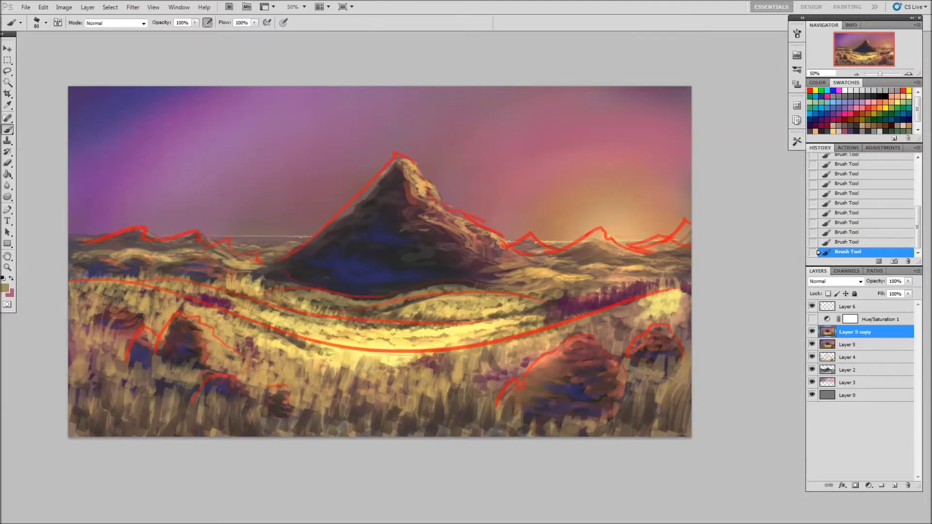
- Hide the red guides and paint darker strokes along the grass under the mountain
key("ctrl+comma")
mouse_move(408, 289)
left_mouse_down()
mouse_move(364, 296)
mouse_move(485, 292)
mouse_move(398, 291)
left_mouse_up()
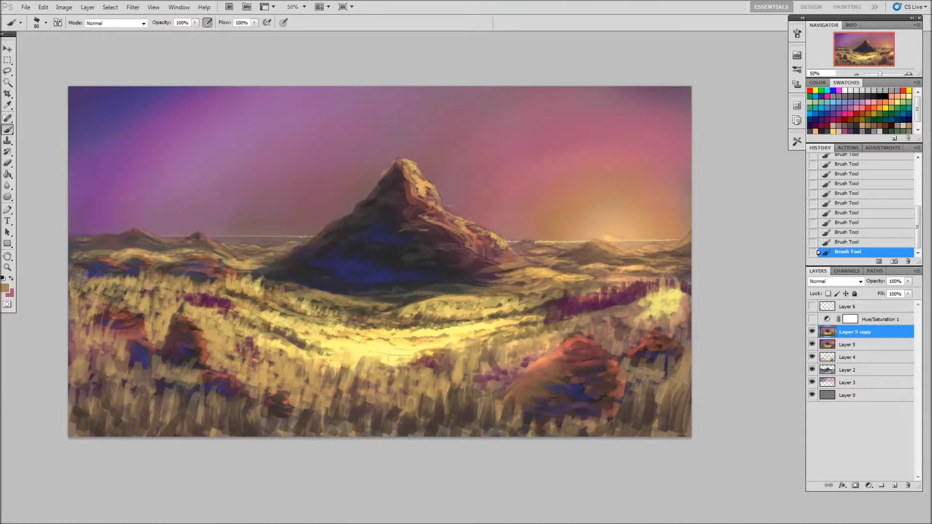
key("2")
key("5")
key("bracketright")
left_click(457, 328, "alt")
key("0")
- Add orange highlights to the mountain peak and right ridge, and darken its right base
left_click(881, 97)
mouse_move(419, 174)
left_mouse_down()
mouse_move(412, 178)
mouse_move(500, 239)
left_mouse_up()
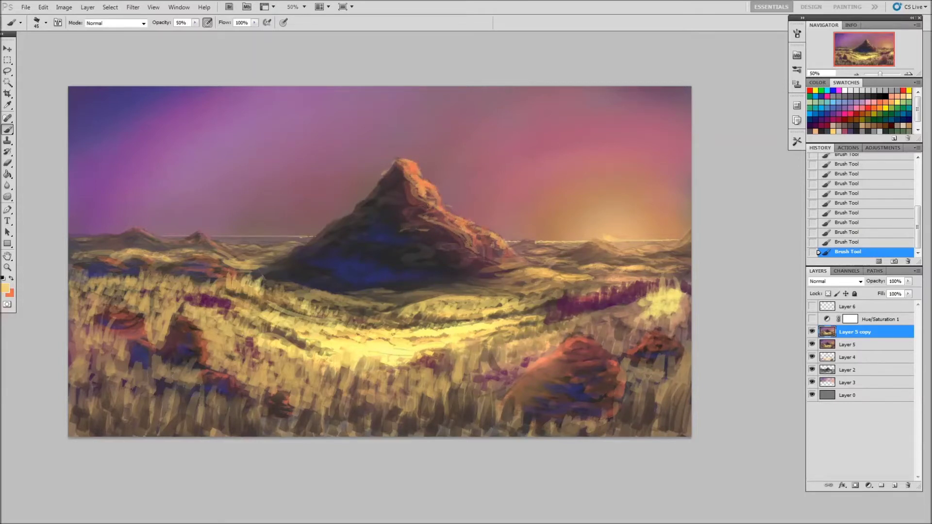
mouse_move(423, 179)
left_mouse_down()
mouse_move(500, 242)
mouse_move(466, 258)
left_mouse_up()
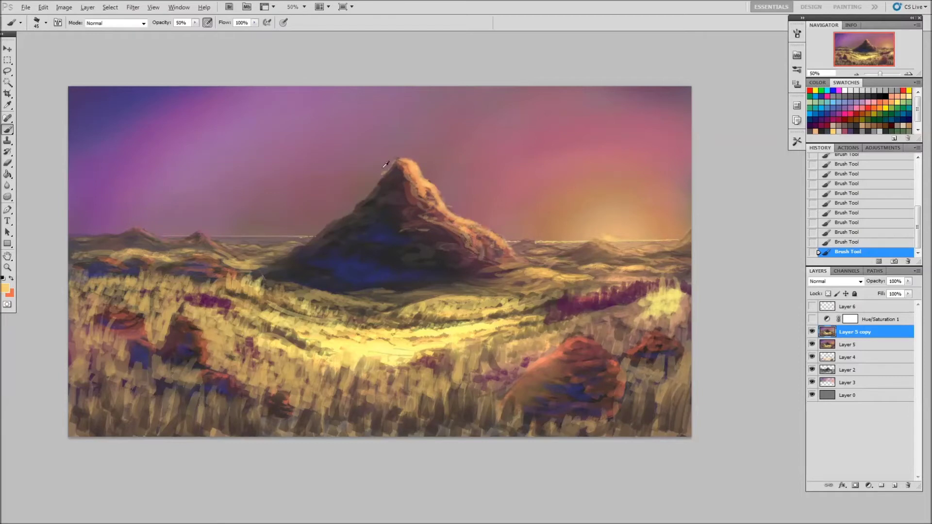
left_click(461, 218, "alt")
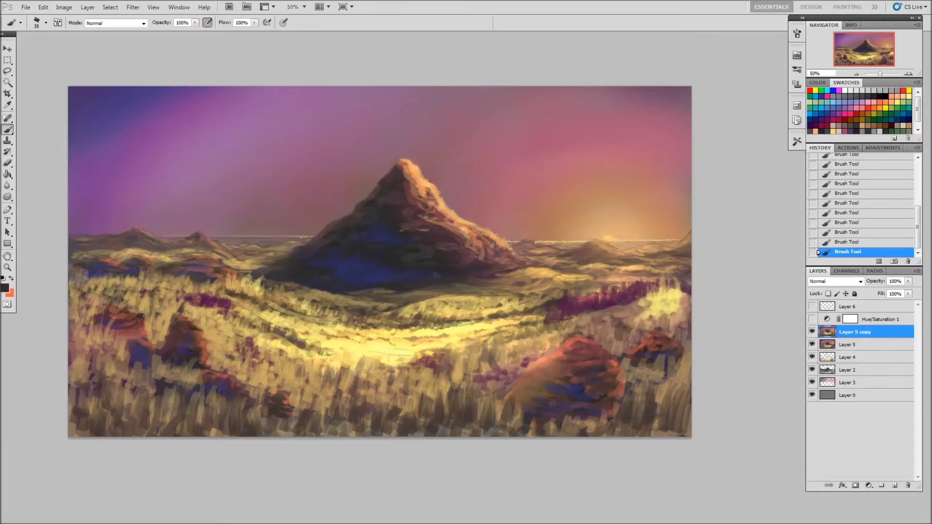
left_click_drag(481, 249, 510, 264)
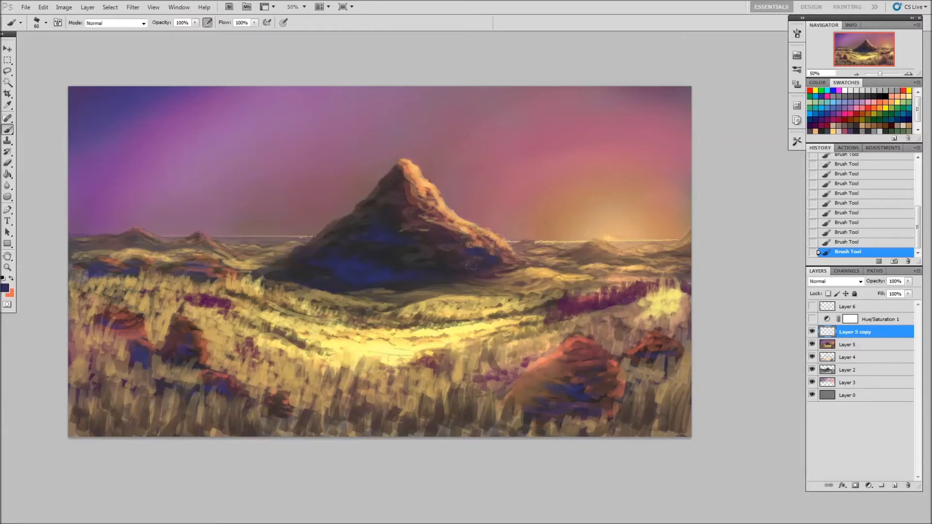
left_click(460, 231, "alt")
- Sample purple and mountain colours and reset the view from 33.3% back to 50%
left_click(567, 308, "alt")
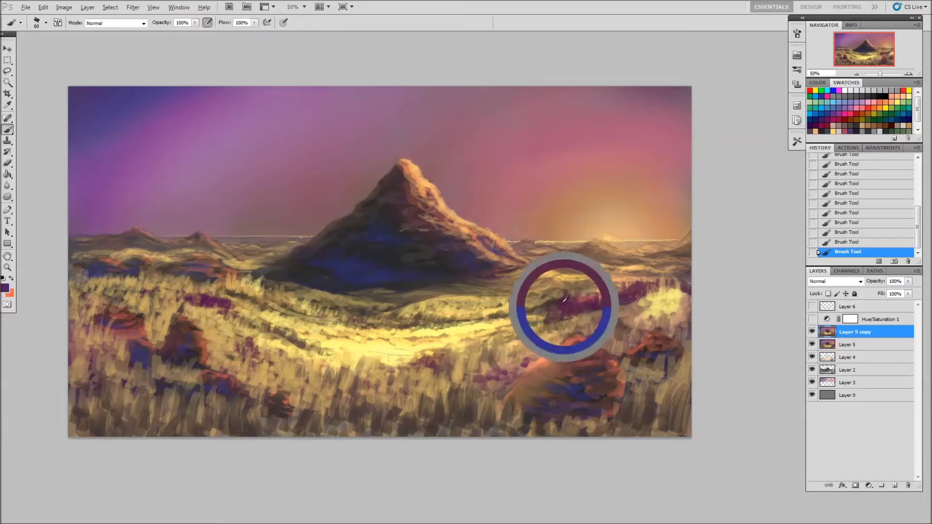
left_click(401, 170, "alt")
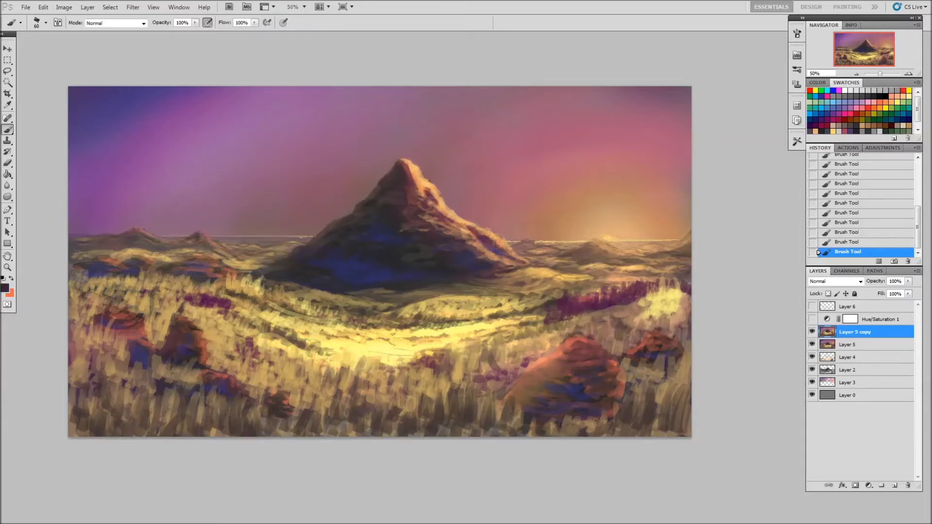
left_click(428, 219, "alt")
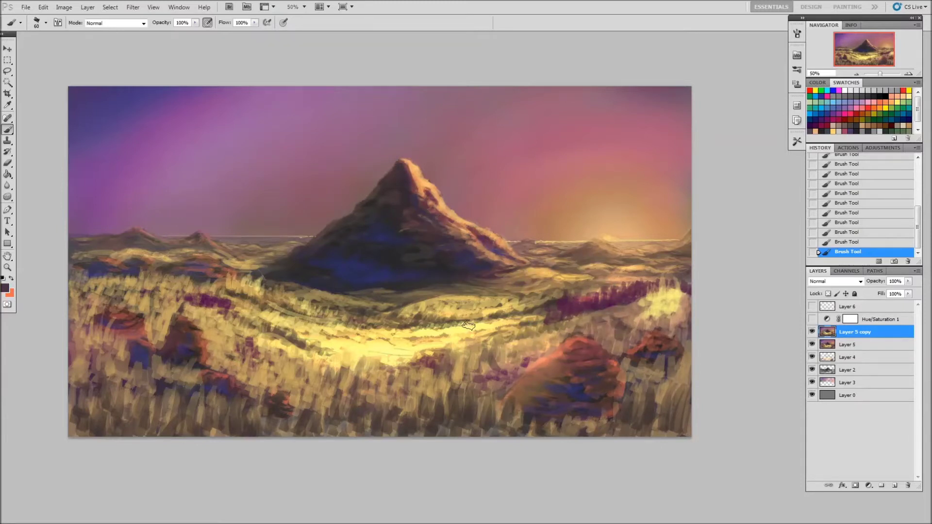
key("z")
key("ctrl+minus")
left_click(432, 331)
key("b")
- Set the brush to 300 at 40%, sample salmon and pale yellow, then 600 at 10%
right_click(408, 242)
key("Escape")
key("bracketleft")
key("bracketleft")
key("bracketleft")
key("4")
left_click(494, 189, "alt")
left_click(616, 238, "alt")
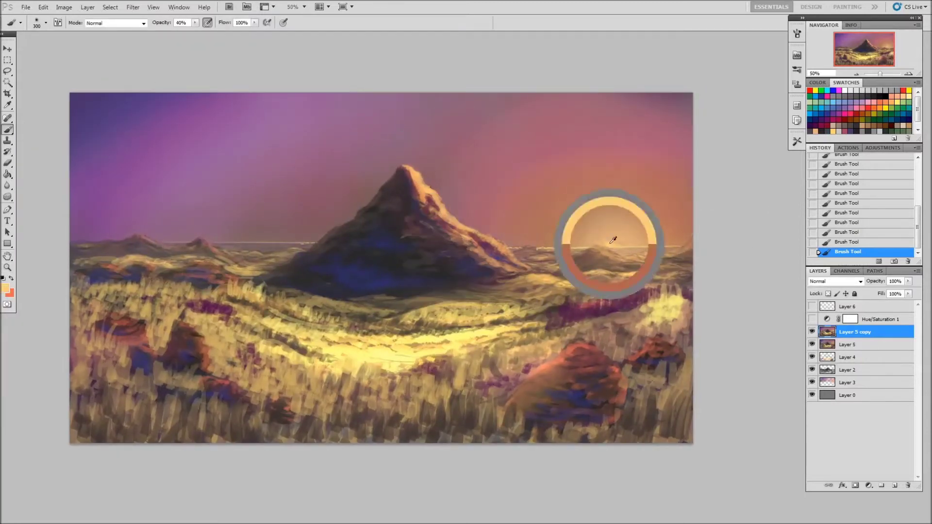
key("bracketright")
key("bracketright")
key("bracketright")
key("1")
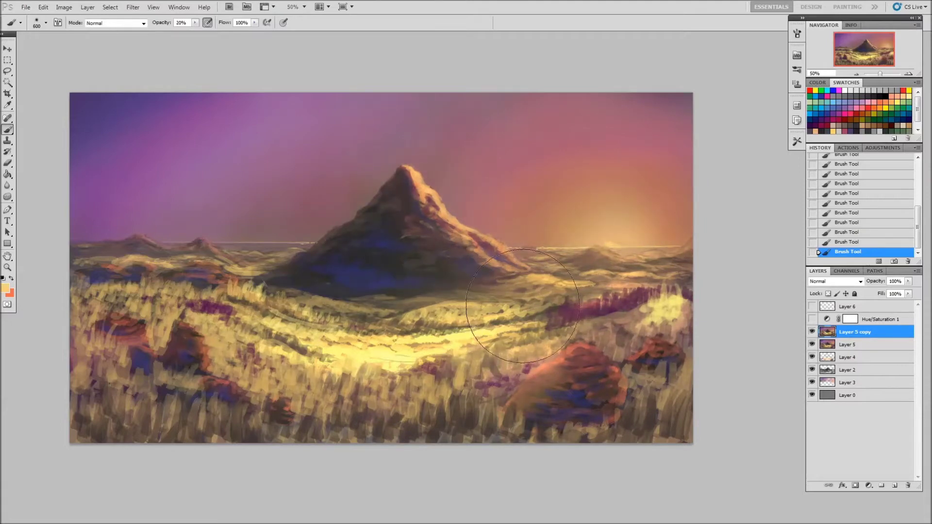
- Paint light orange along the mountain's left ridge, viewing at 66.7% then fitting to 50%
key("z")
left_click(591, 318, "alt")
left_click(847, 213)
left_click(847, 232)
triple_click(463, 284)
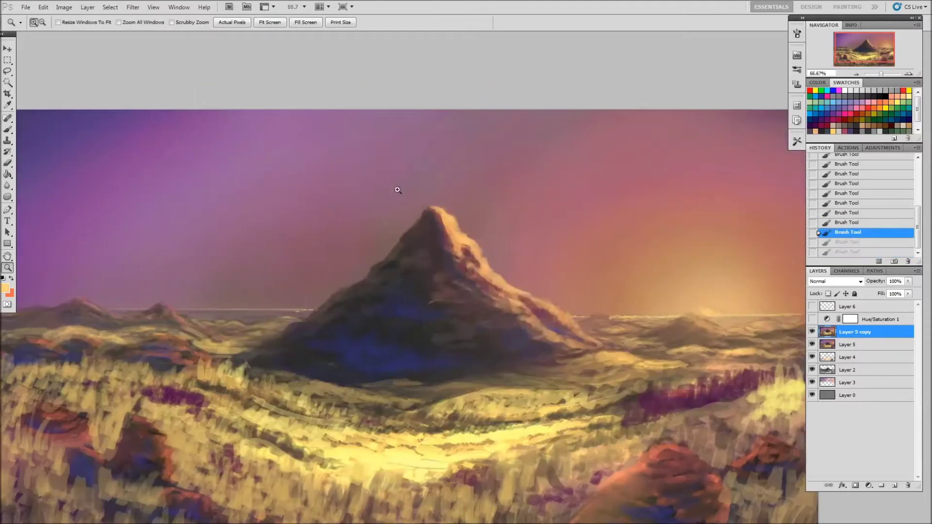
key("b")
key("ctrl+shift+z")
key("ctrl+shift+z")
left_click_drag(332, 303, 421, 256)
left_click_drag(366, 295, 407, 268)
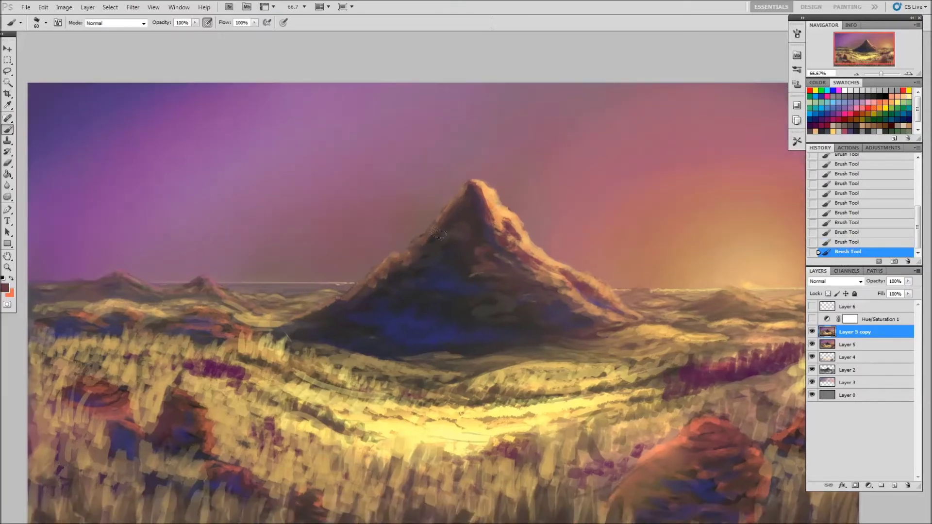
key("ctrl+minus")
type("21")
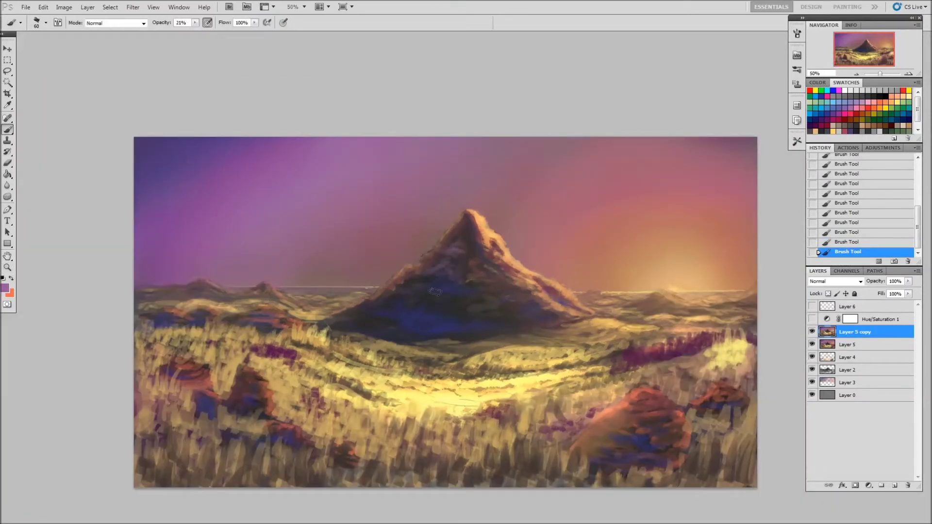
- Sample brown, tan, purple and mauve while adjusting the brush between 50 and 125 at 25–50% opacity
key("5")
left_click(347, 312, "alt")
left_click(329, 304, "alt")
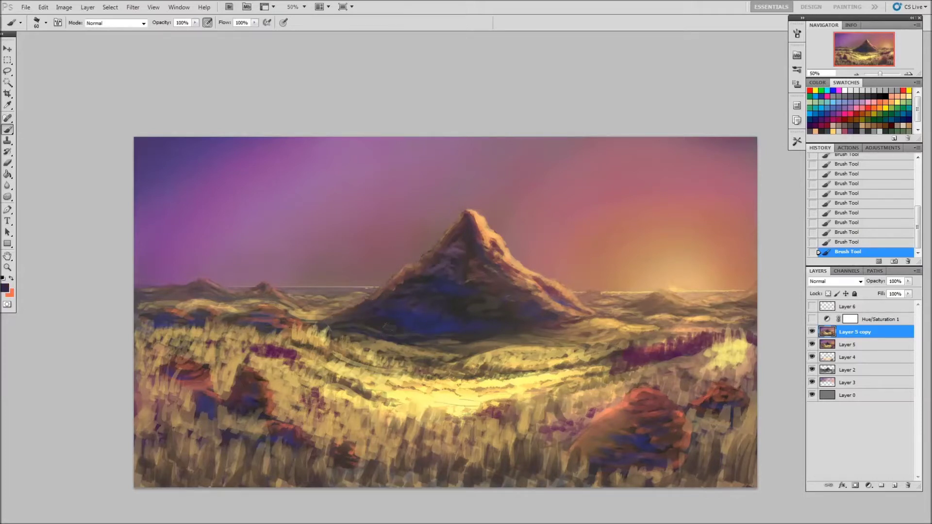
left_click(454, 250, "alt")
key("5")
key("bracketleft")
left_click(410, 290, "alt")
key("bracketright")
key("bracketright")
key("bracketright")
key("2")
key("5")
- Set a small round brush tip at size 40 and full opacity with light yellow-orange
left_click(549, 350, "alt")
left_click_drag(549, 350, 517, 310)
key("bracketleft")
key("bracketleft")
key("bracketleft")
key("0")
left_click(573, 284, "alt")
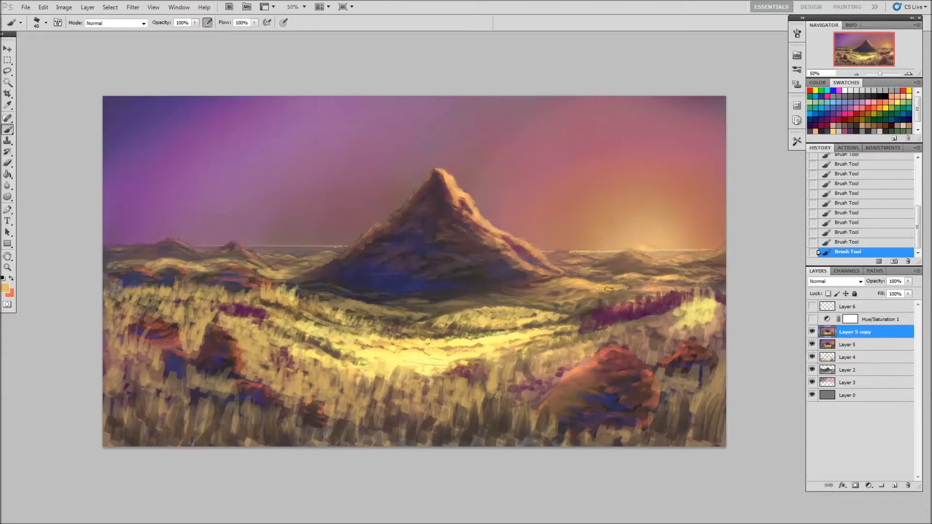
right_click(485, 260)
double_click(537, 319)
- Add an orange stroke on the left rock, then swap to the dark blue sampled from the rock
left_click(540, 312, "alt")
key("bracketleft")
key("bracketleft")
key("bracketleft")
key("0")
left_click(485, 323, "alt")
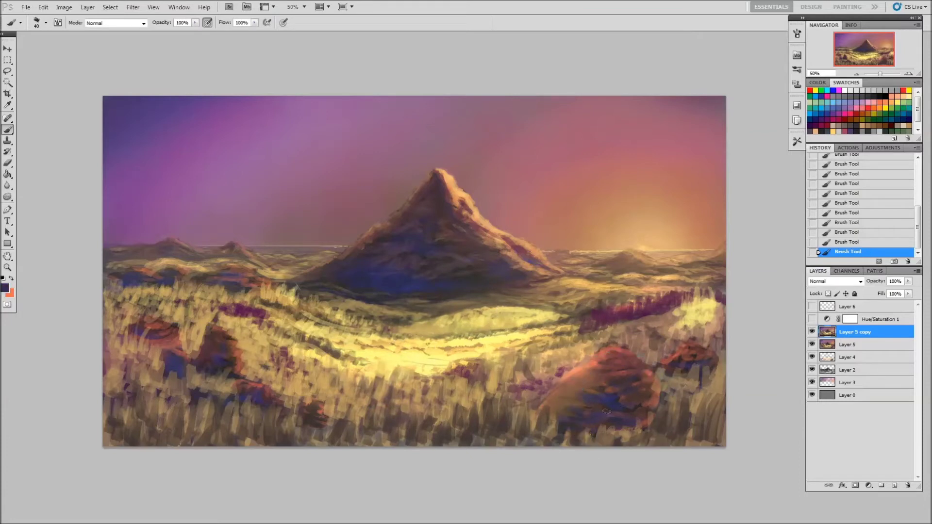
left_click_drag(422, 359, 476, 367)
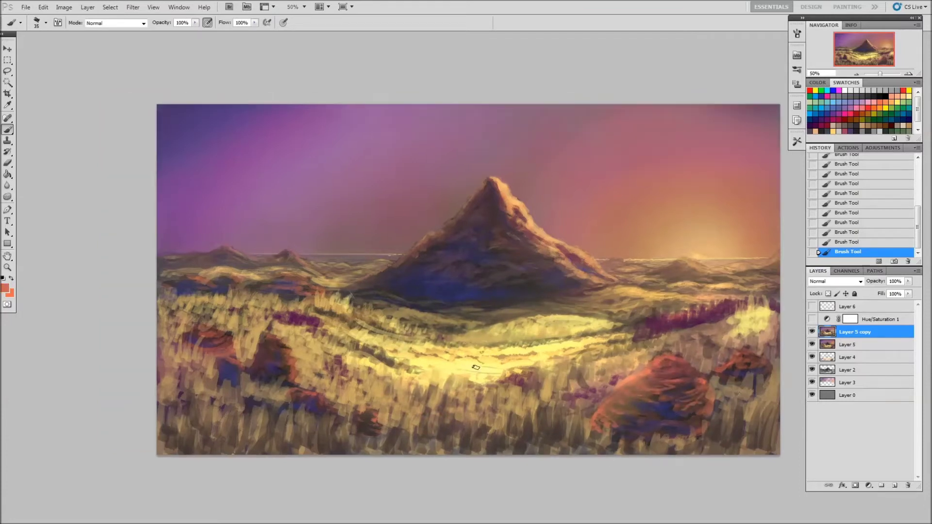
left_click(665, 405, "alt")
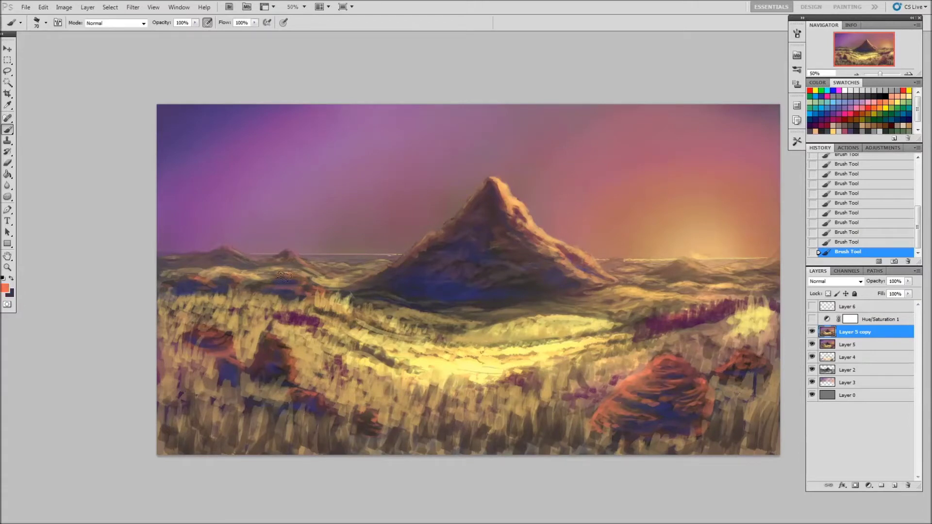
left_click_drag(204, 339, 235, 333)
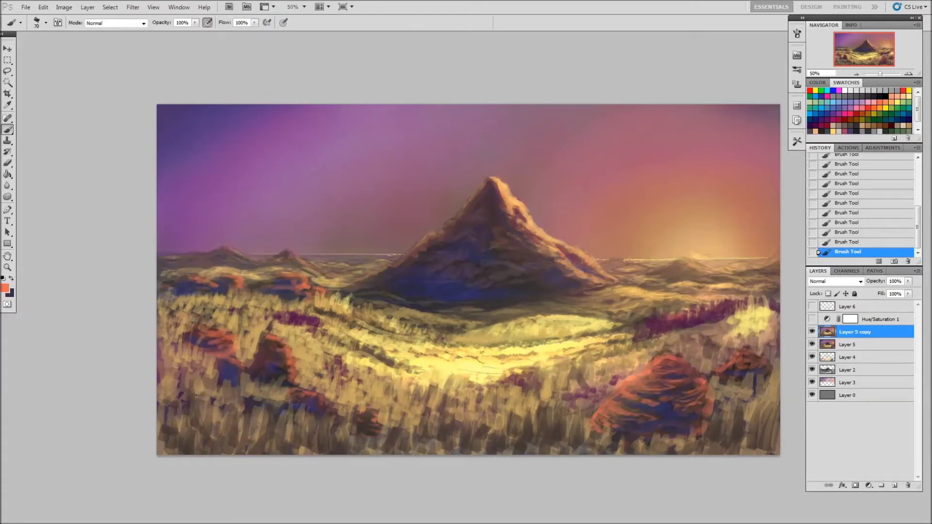
key("x")
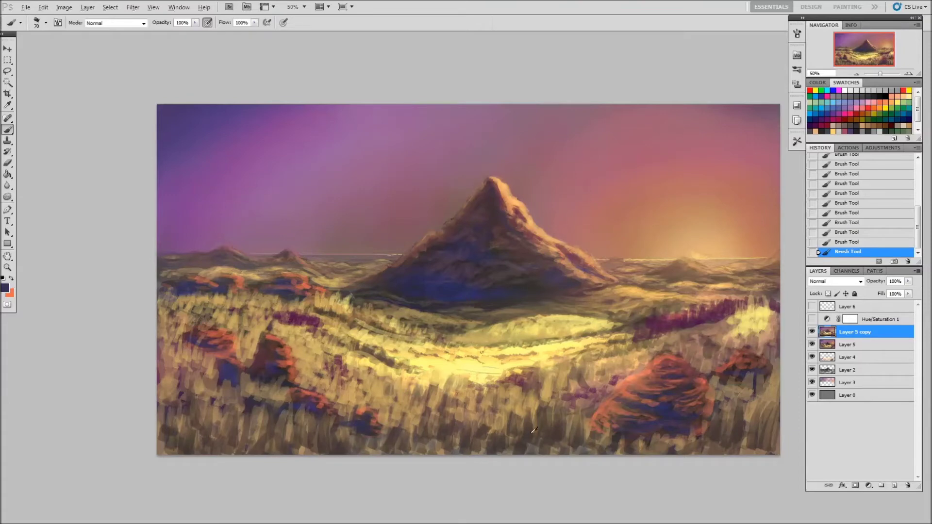
scroll(631, 276, "up", 2)
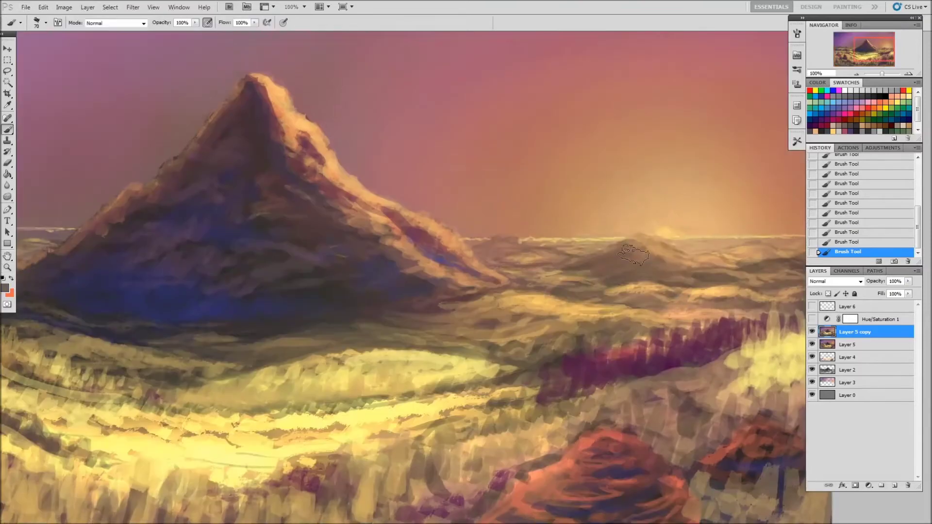
- Pan across the horizon and mountain at 100%, zoom out, and paint shadow on the left slope
left_click_drag(613, 215, 504, 219)
mouse_move(553, 254)
left_mouse_down()
mouse_move(451, 253)
mouse_move(578, 225)
left_mouse_up()
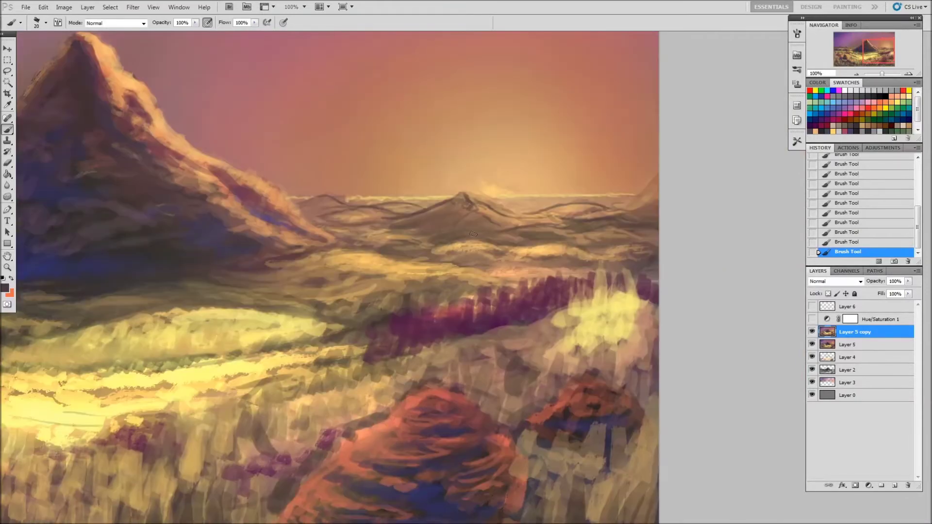
mouse_move(409, 253)
left_mouse_down()
mouse_move(489, 226)
mouse_move(549, 243)
left_mouse_up()
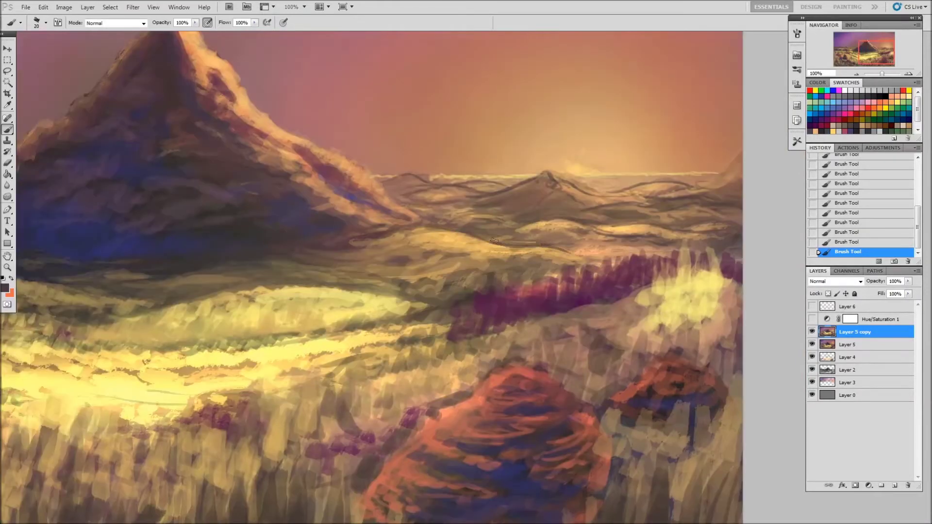
left_click_drag(495, 251, 607, 221)
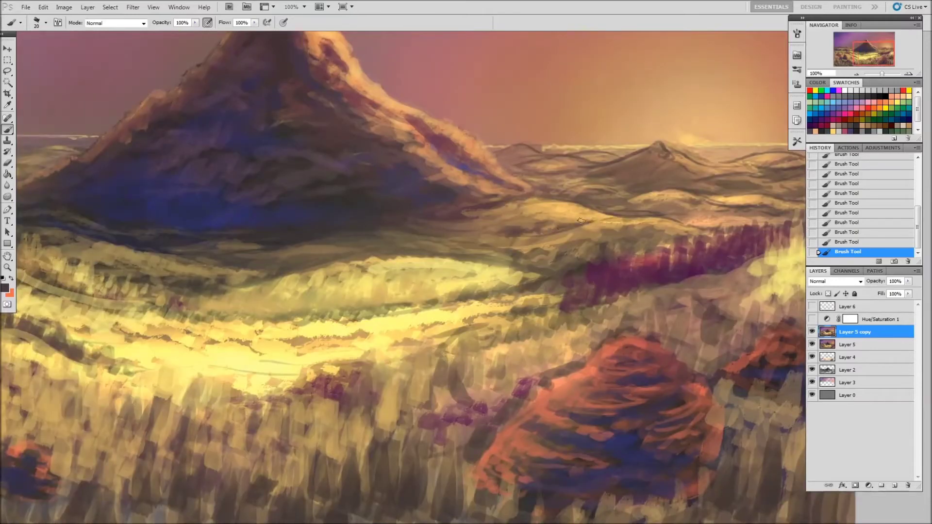
left_click_drag(408, 243, 553, 241)
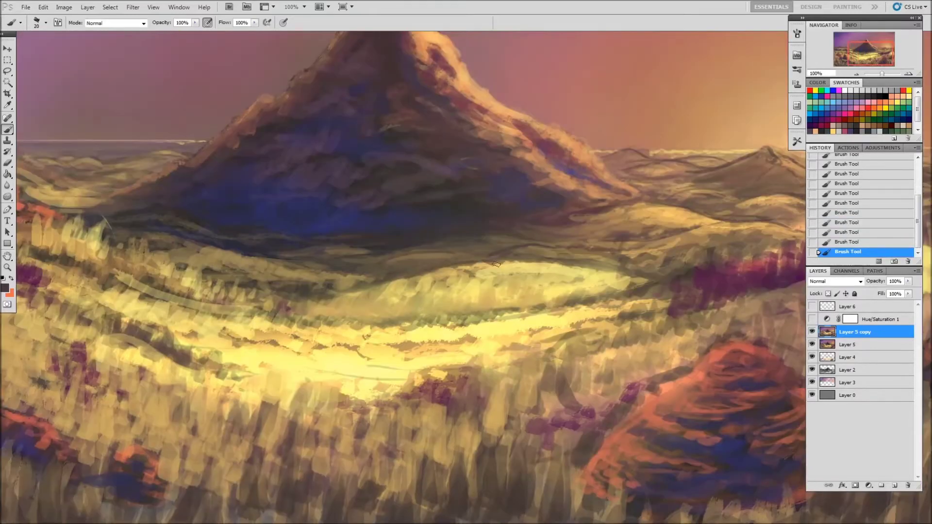
left_click_drag(412, 257, 573, 250)
left_click_drag(294, 233, 257, 242)
key("ctrl+minus")
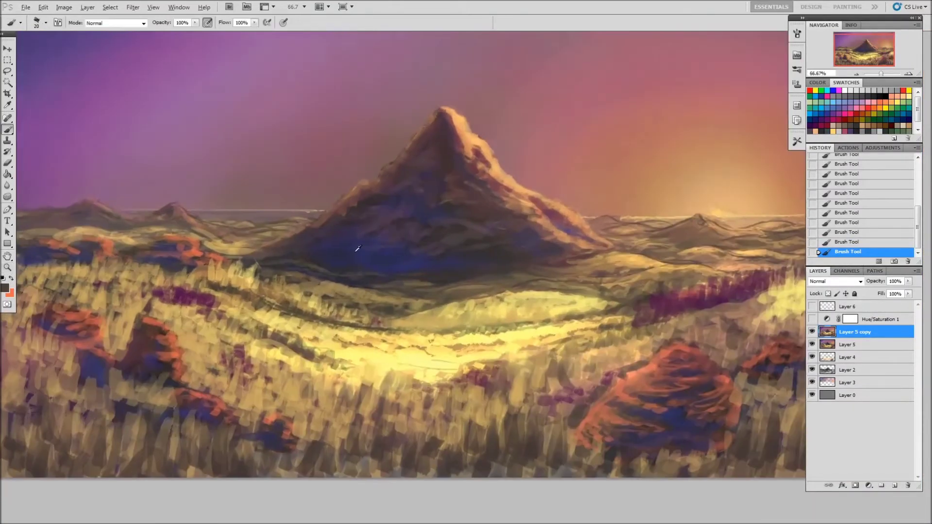
left_click_drag(358, 248, 369, 181)
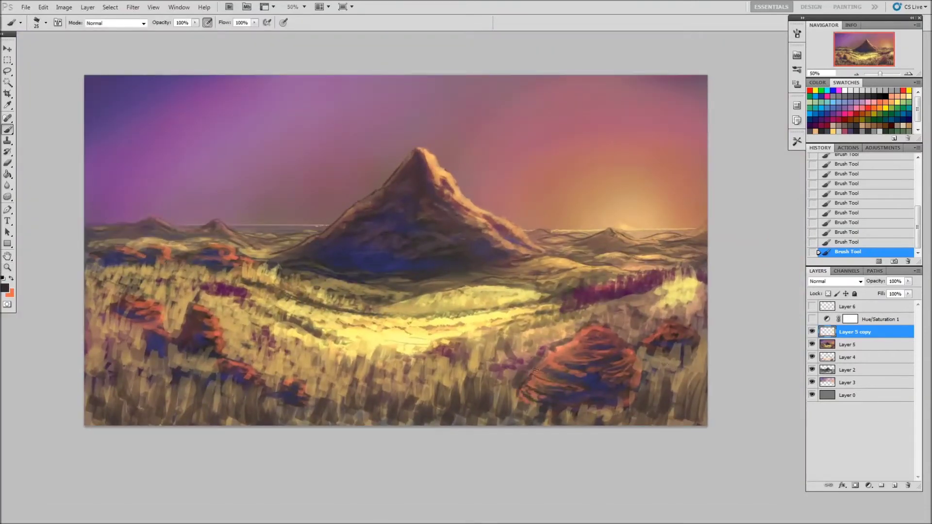
- Darken the right rock's upper edge and outline the left rock with reddish and dark size-40 strokes
left_click_drag(535, 370, 557, 352)
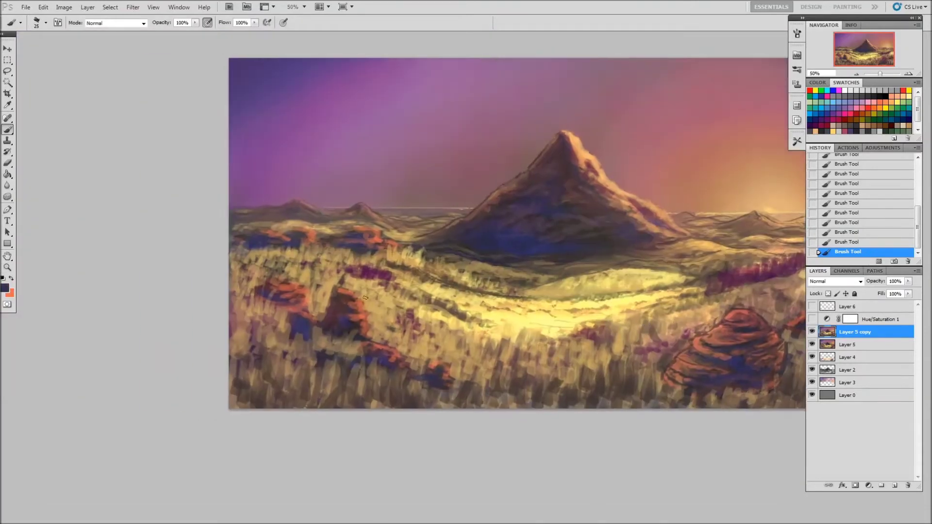
left_click_drag(340, 293, 359, 315)
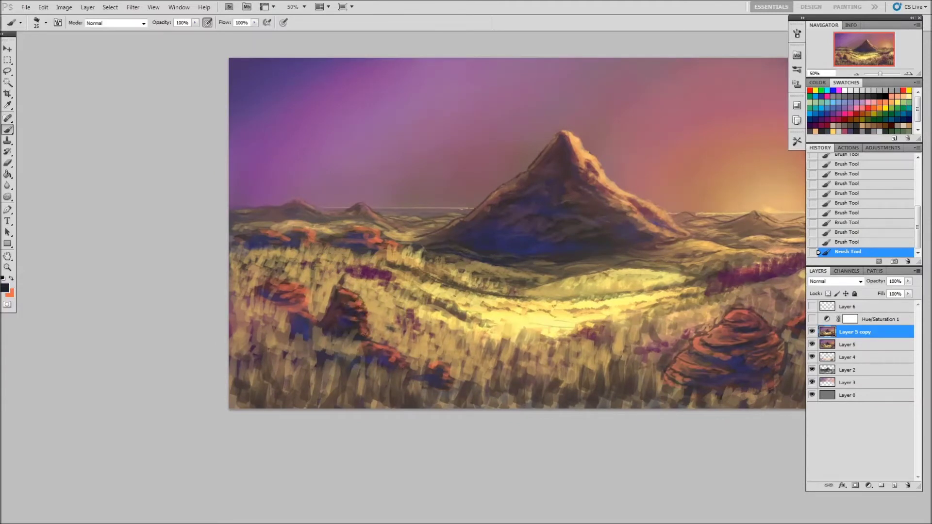
key("x")
key("bracketright")
left_click_drag(407, 346, 374, 356)
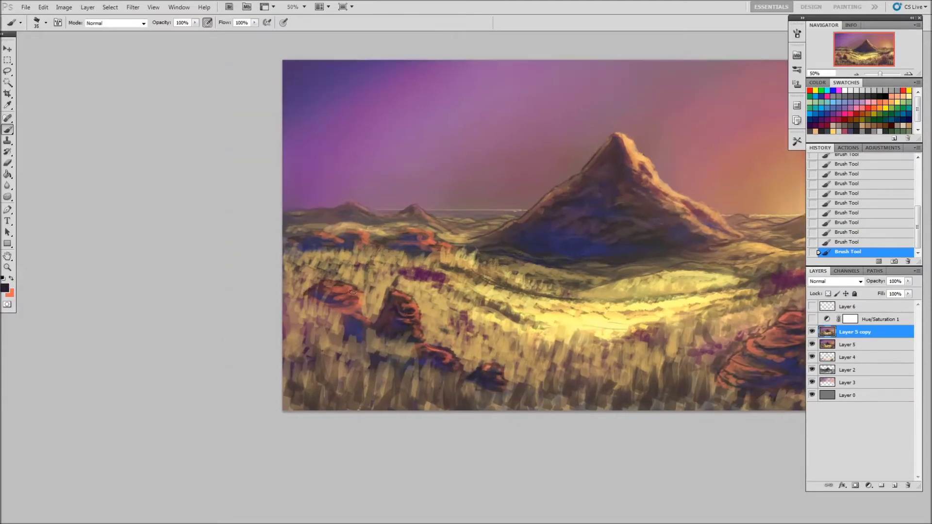
mouse_move(316, 294)
left_mouse_down()
mouse_move(356, 302)
mouse_move(340, 335)
left_mouse_up()
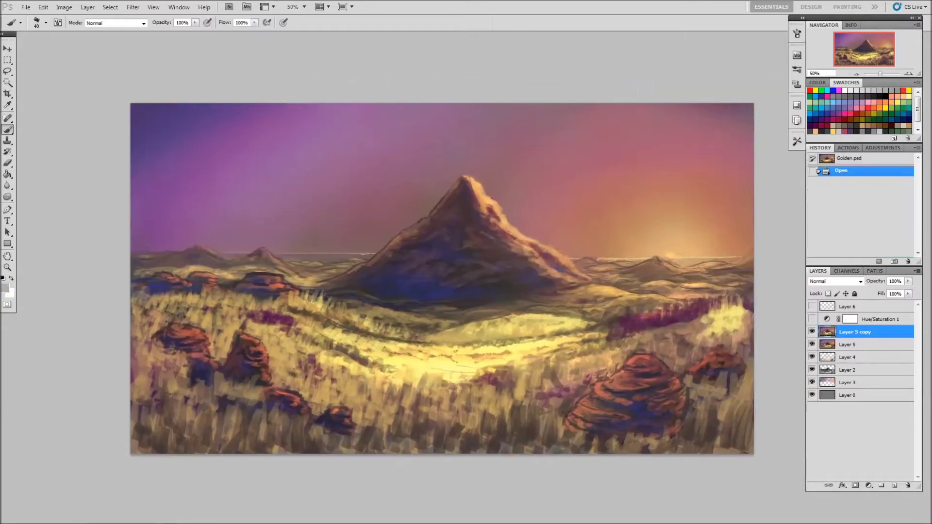
left_click(819, 106)
- Add a new layer and paint lavender cloud strokes just above the horizon
key("ctrl+shift+alt+n")
key("ctrl+plus")
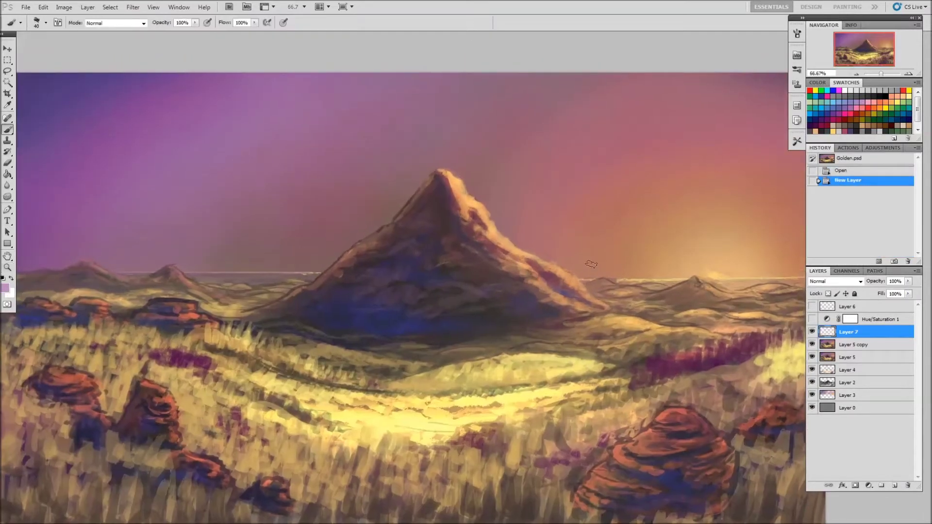
left_click_drag(578, 265, 602, 262)
left_click_drag(679, 269, 704, 260)
left_click_drag(646, 266, 699, 260)
left_click_drag(583, 262, 655, 264)
left_click_drag(534, 250, 600, 253)
key("ctrl+minus")
- Paint lavender clouds and wispy swirls across the left and upper sky, ending with an 80 px brush at 40%
left_click_drag(420, 210, 325, 191)
left_click_drag(224, 162, 315, 168)
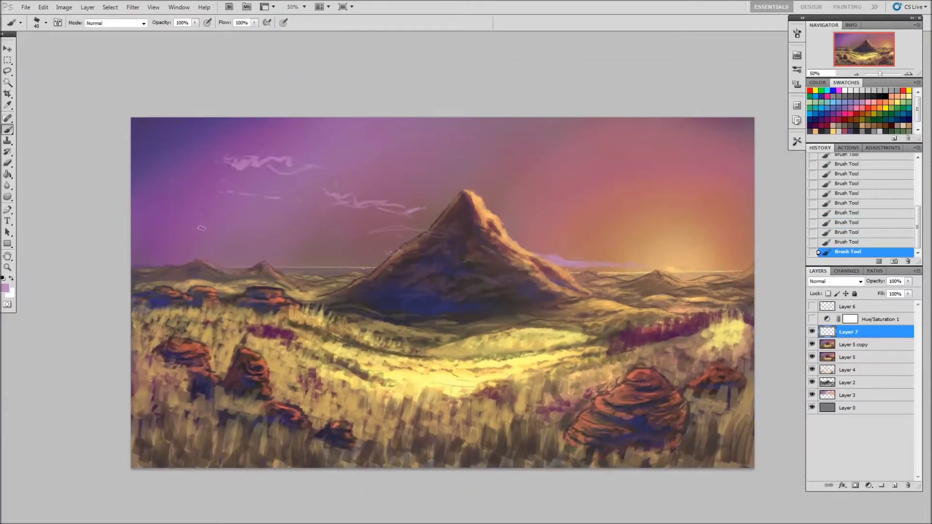
mouse_move(446, 182)
left_mouse_down()
mouse_move(368, 155)
mouse_move(395, 123)
mouse_move(291, 126)
mouse_move(233, 109)
left_mouse_up()
key("bracketright")
key("4")
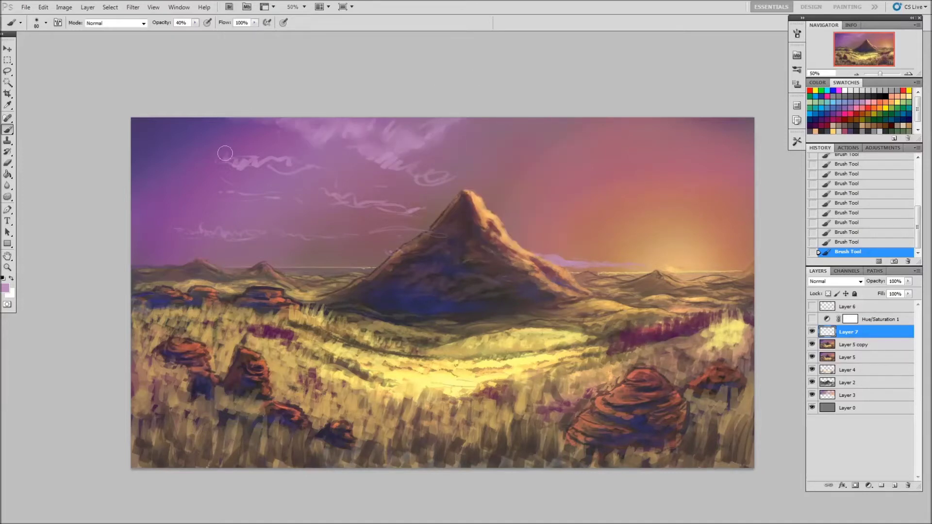
left_click_drag(214, 156, 398, 208)
- Paint a soft lavender cloud at the far left with a 90 px, 30% brush, then trim it
key("bracketleft")
key("bracketleft")
key("bracketleft")
key("bracketright")
key("bracketright")
key("bracketright")
key("3")
mouse_move(155, 187)
left_mouse_down()
mouse_move(166, 228)
mouse_move(145, 195)
mouse_move(184, 170)
mouse_move(199, 174)
left_mouse_up()
key("e")
key("b")
- Paint salmon-pink streaks above the horizon with a custom 40 px brush tip
key("period")
left_click(525, 242, "alt")
mouse_move(529, 247)
left_mouse_down()
mouse_move(596, 254)
mouse_move(582, 240)
mouse_move(613, 255)
left_mouse_up()
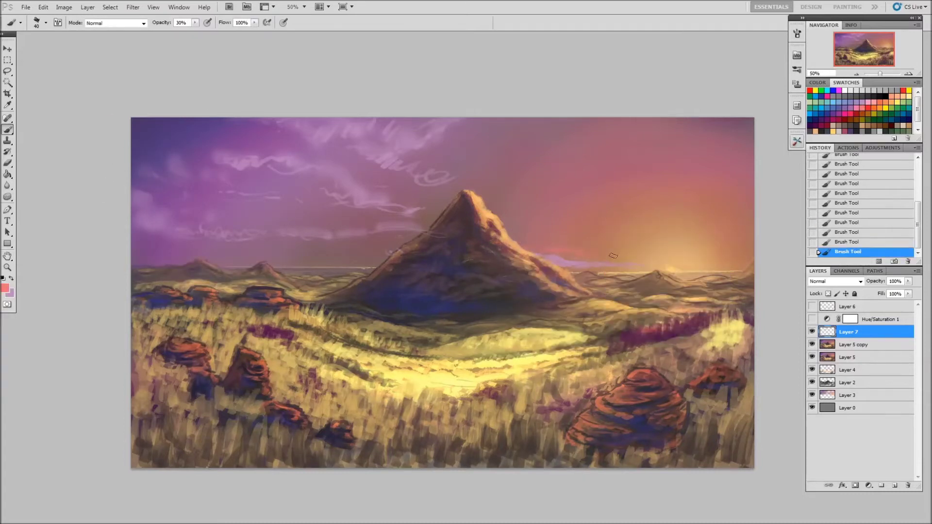
left_click(544, 252, "alt")
key("0")
key("bracketright")
- Paint a salmon stroke right of the peak, then dark red and purple clouds in the upper-right sky
mouse_move(518, 189)
left_mouse_down()
mouse_move(571, 200)
mouse_move(742, 192)
left_mouse_up()
right_click(672, 204)
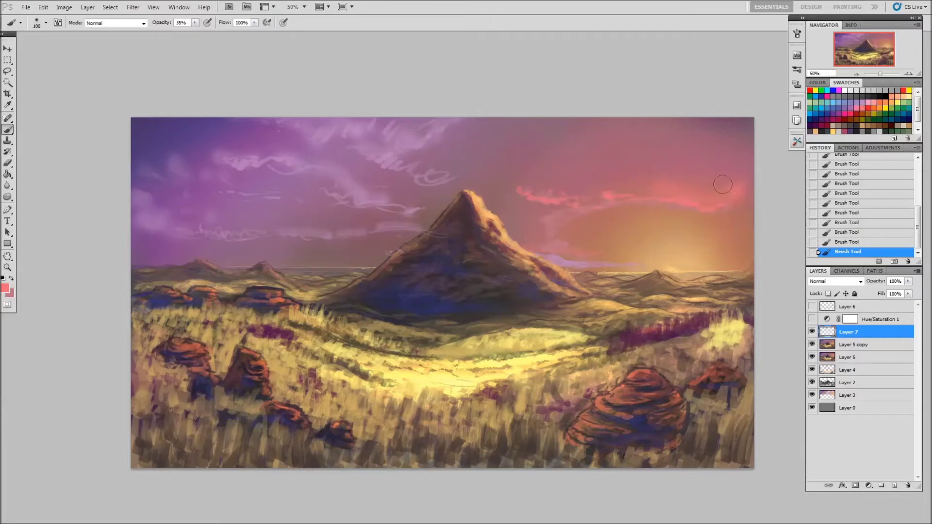
right_click(587, 213)
key("3")
key("5")
left_click(846, 124)
key("bracketright")
key("bracketright")
key("bracketright")
mouse_move(493, 170)
left_mouse_down()
mouse_move(679, 168)
mouse_move(689, 131)
mouse_move(541, 243)
left_mouse_up()
key("x")
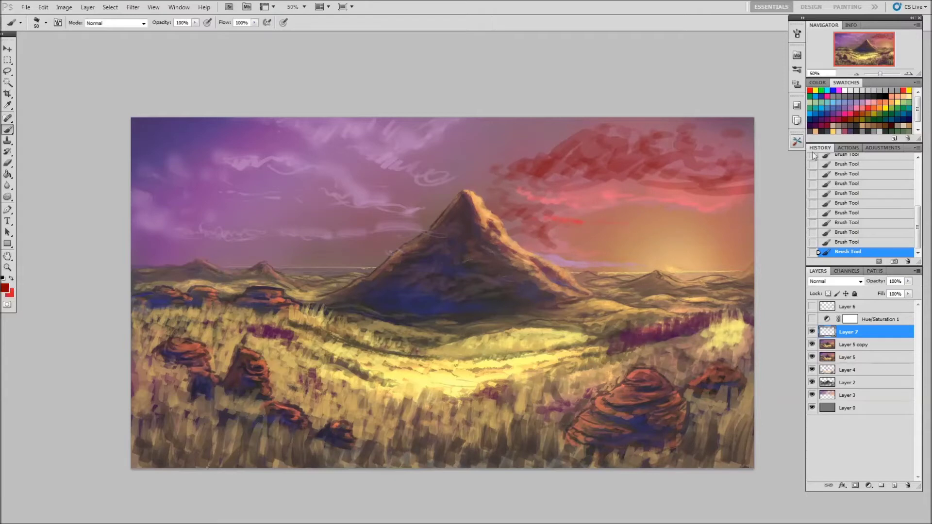
mouse_move(544, 208)
left_mouse_down()
mouse_move(611, 219)
mouse_move(689, 204)
mouse_move(558, 195)
mouse_move(466, 170)
left_mouse_up()
- On a new layer below Layer 7, paint dark purple clouds across the upper-left, middle and horizon sky
key("ctrl+shift+alt+n")
key("0")
key("bracketright")
key("bracketright")
key("bracketright")
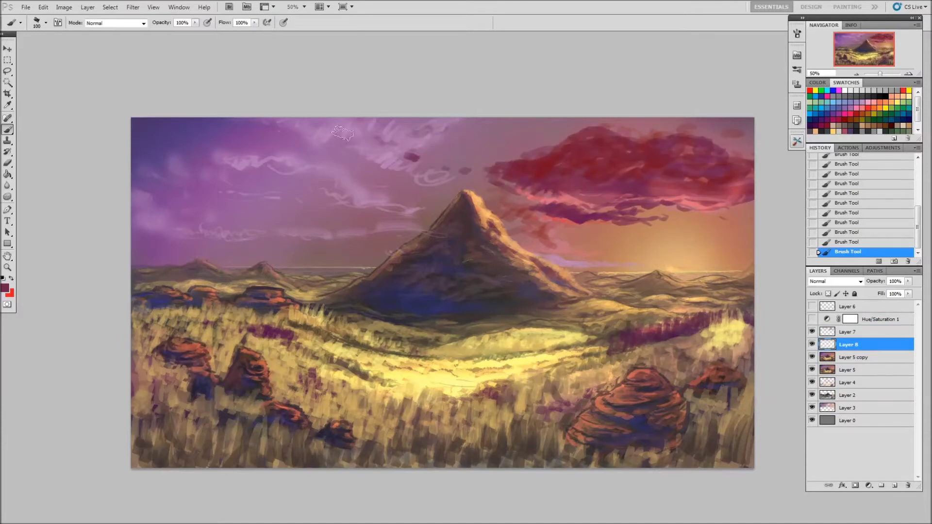
left_click_drag(369, 121, 427, 145)
left_click_drag(292, 116, 354, 136)
left_click_drag(189, 168, 359, 197)
left_click_drag(174, 233, 410, 238)
- Erase cloud strokes near the horizon, then add dark purple strokes and shade the red cloud's edges at 60%
key("e")
left_click_drag(229, 228, 189, 208)
key("b")
key("6")
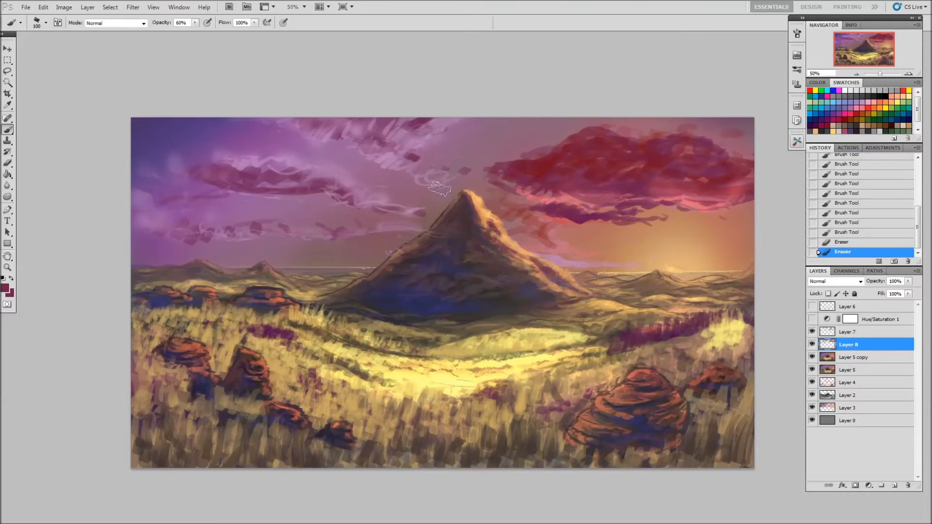
left_click_drag(439, 182, 388, 199)
mouse_move(510, 184)
left_mouse_down()
mouse_move(271, 145)
mouse_move(422, 189)
left_mouse_up()
left_click_drag(465, 165, 534, 160)
mouse_move(534, 233)
left_mouse_down()
mouse_move(526, 182)
mouse_move(601, 270)
left_mouse_up()
- Add small dark strokes in the right orange sky with a 50 px brush
key("e")
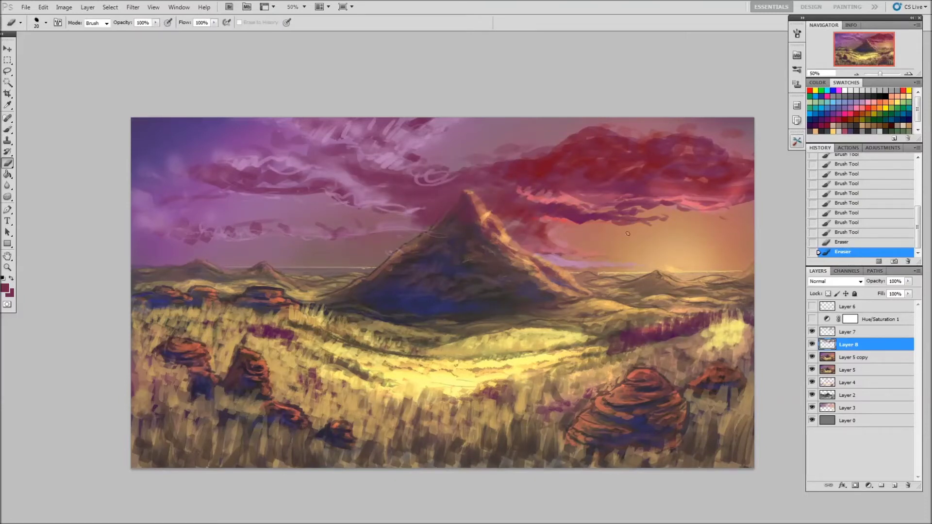
key("b")
left_click_drag(670, 209, 713, 226)
key("bracketleft")
key("bracketleft")
key("bracketleft")
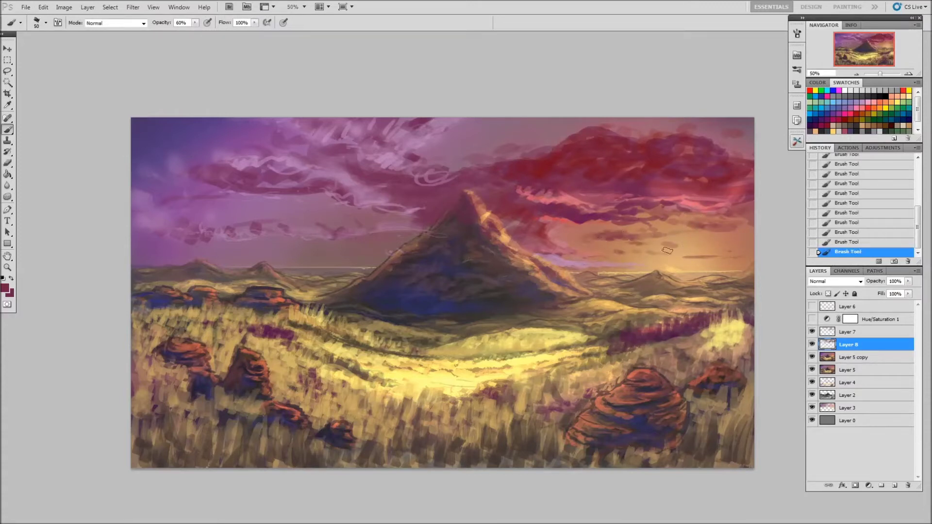
left_click_drag(718, 242, 750, 247)
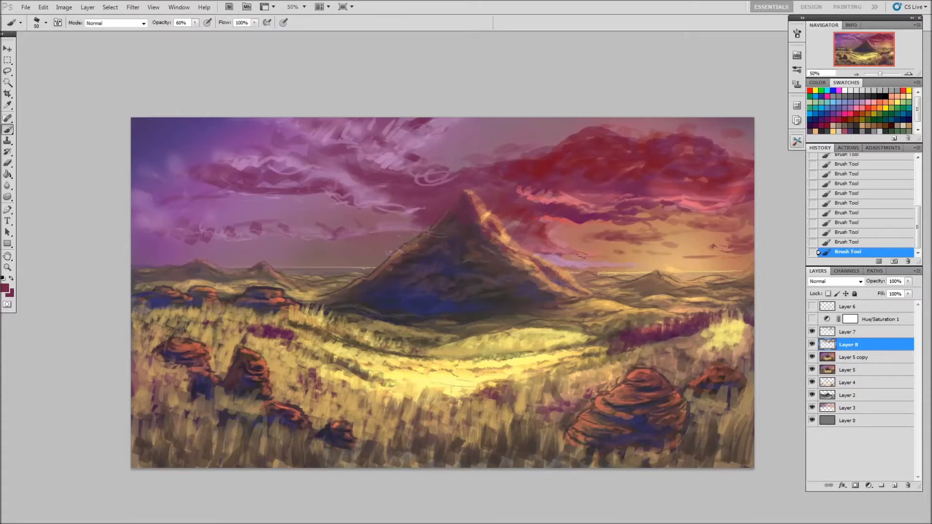
- Erase stray strokes on Layer 7 and merge it down into Layer 8
key("alt+bracketright")
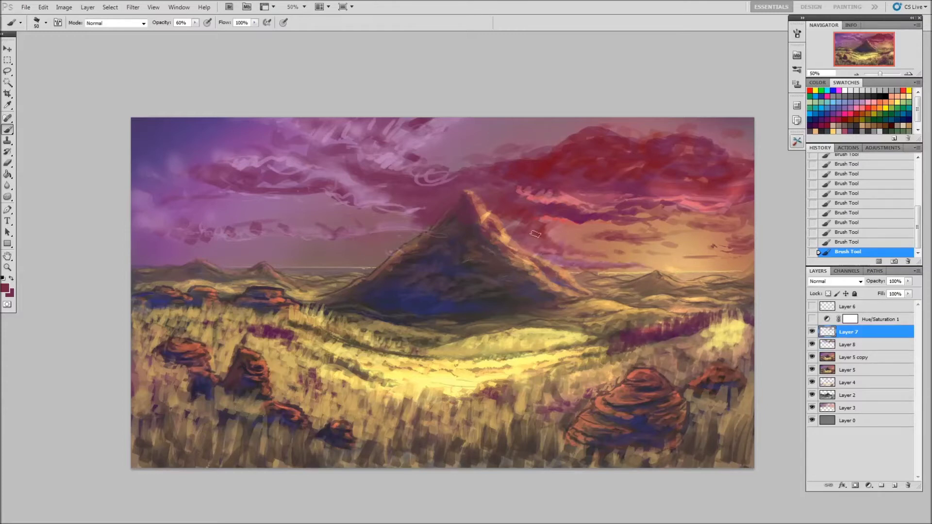
left_click(615, 237, "alt")
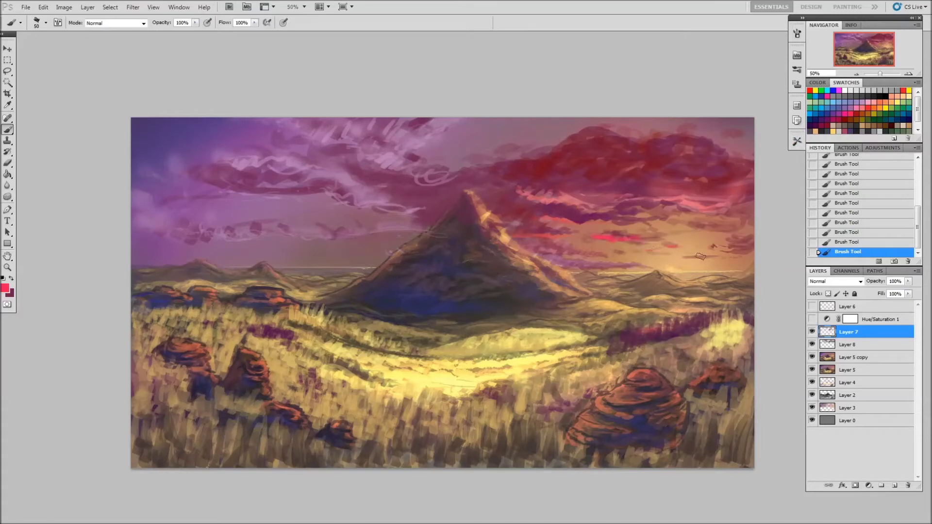
key("0")
key("bracketleft")
left_click(604, 236, "alt")
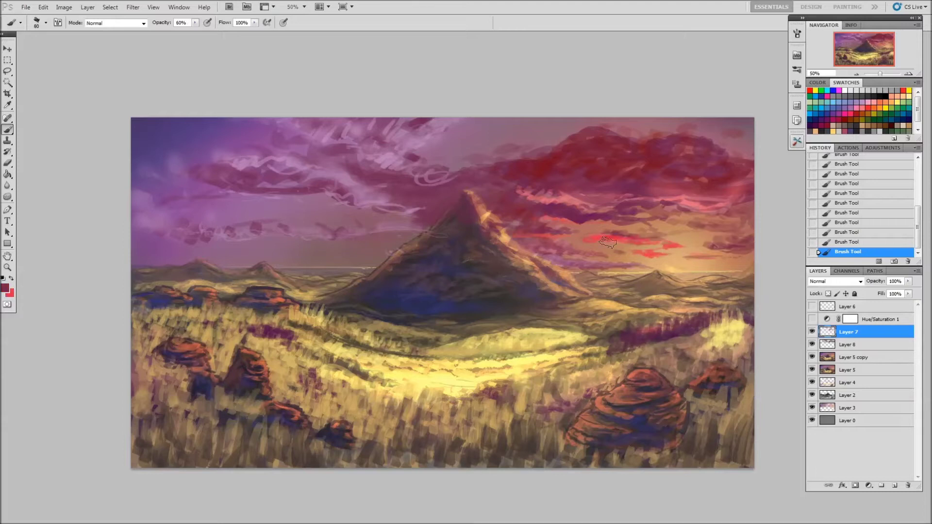
key("e")
left_click_drag(638, 250, 680, 253)
key("ctrl+e")
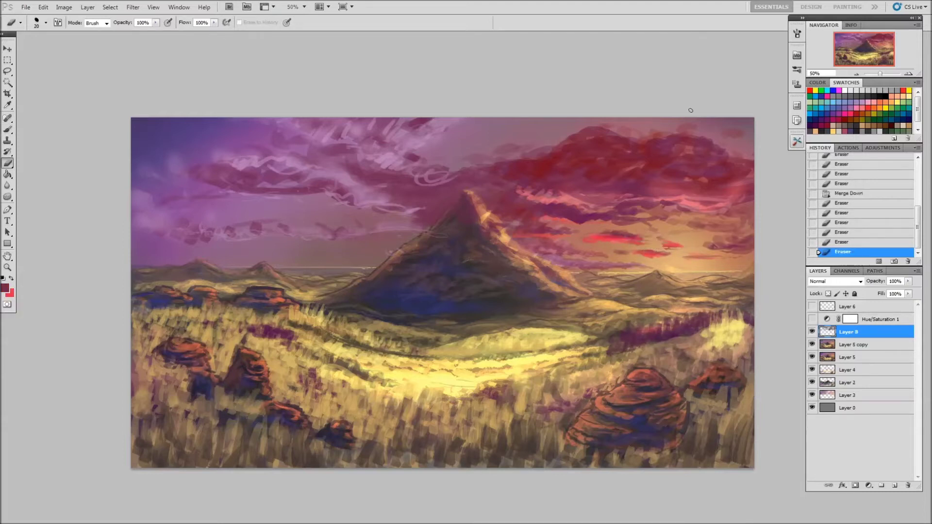
- Dab sampled peach paint along the horizon, mostly right of the mountain
key("b")
left_click(567, 262, "alt")
left_click(588, 262)
left_click_drag(589, 262, 631, 264)
left_click_drag(689, 260, 706, 255)
left_click_drag(723, 250, 752, 247)
left_click(627, 285)
- Paint dark red cloud strokes right of centre at full opacity
key("0")
left_click(645, 262, "alt")
mouse_move(592, 214)
left_mouse_down()
mouse_move(643, 211)
mouse_move(723, 229)
left_mouse_up()
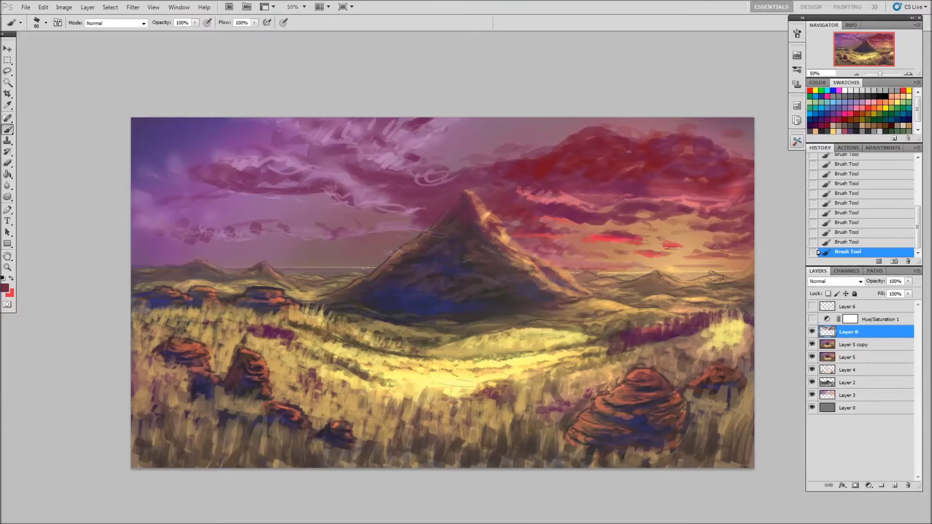
- Paint bright red strokes in the upper sky with a larger brush at 35% opacity
left_click(594, 238, "alt")
key("bracketright")
key("bracketright")
key("6")
key("5")
right_click(434, 115)
key("Escape")
key("bracketright")
key("bracketright")
key("bracketright")
key("3")
key("5")
left_click(388, 145, "alt")
left_click_drag(369, 133, 441, 160)
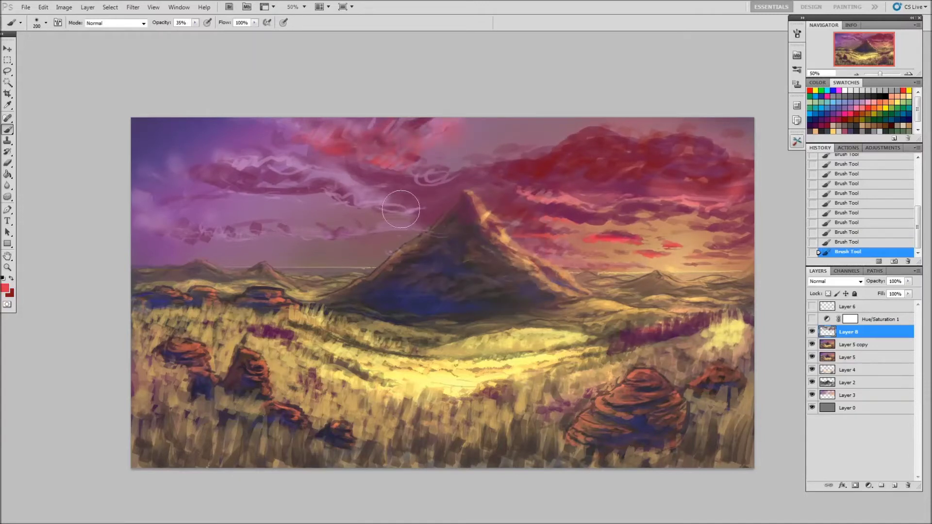
- Add darker purple strokes below the clouds and maroon over the right red clouds
right_click(323, 160)
double_click(326, 173)
left_click_drag(286, 196, 263, 245)
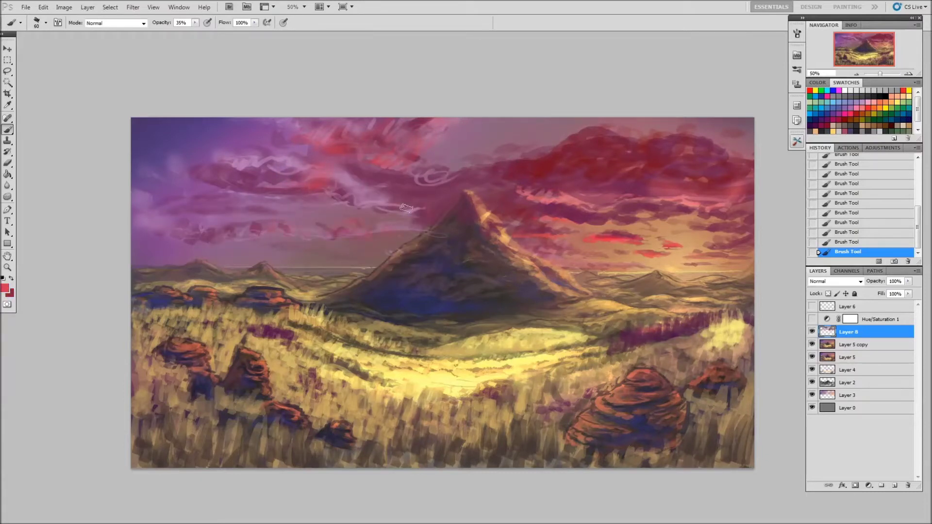
right_click(573, 219)
double_click(566, 210)
key("3")
key("5")
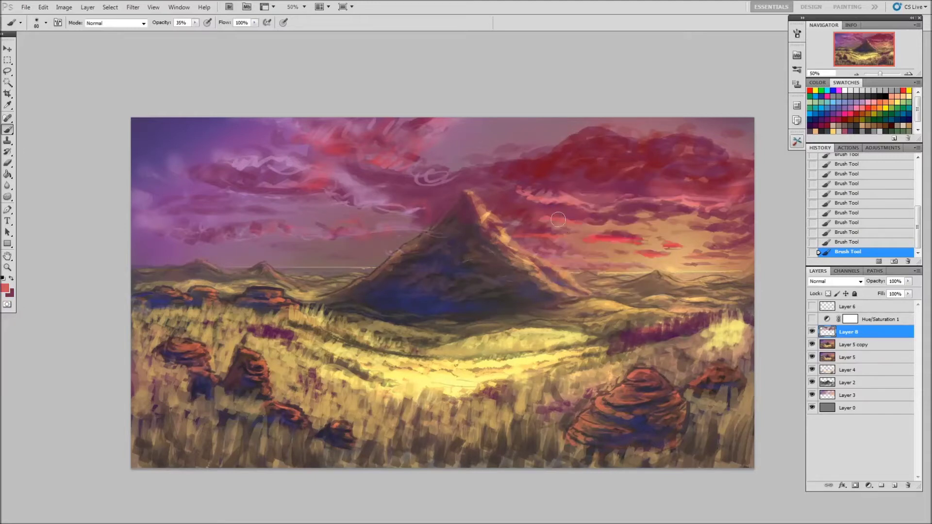
left_click(656, 180, "alt")
left_click_drag(656, 180, 712, 220)
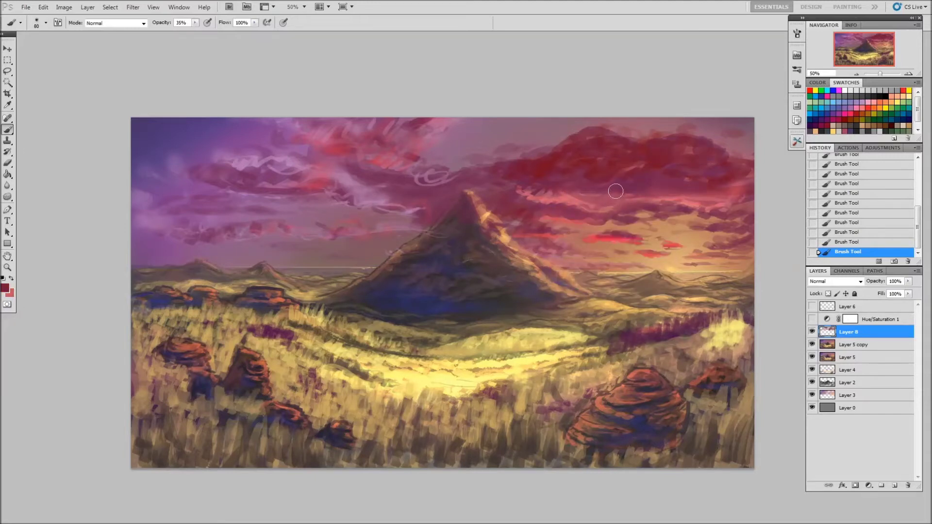
- Switch between textured 40 px and round 70 brush tips at 60–80% opacity
right_click(706, 189)
double_click(699, 194)
key("6")
key("5")
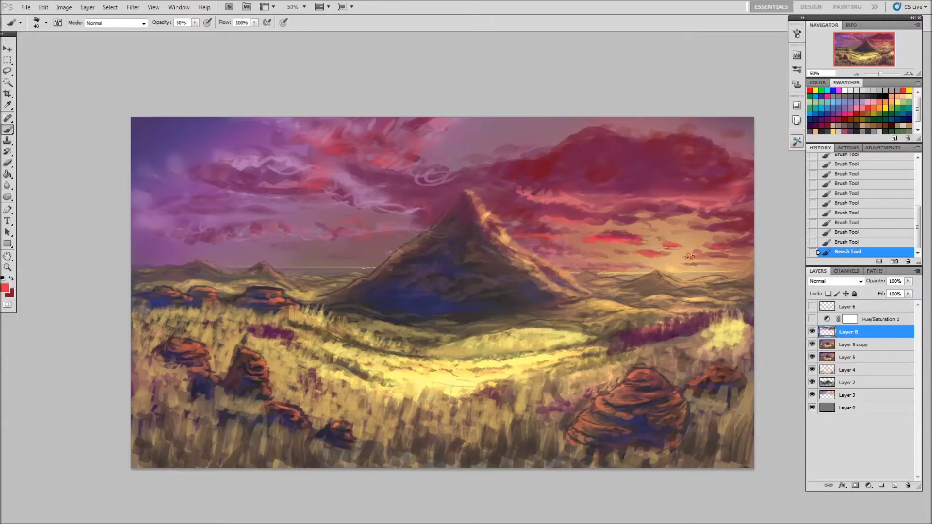
key("0")
key("8")
right_click(621, 191)
double_click(640, 252)
key("6")
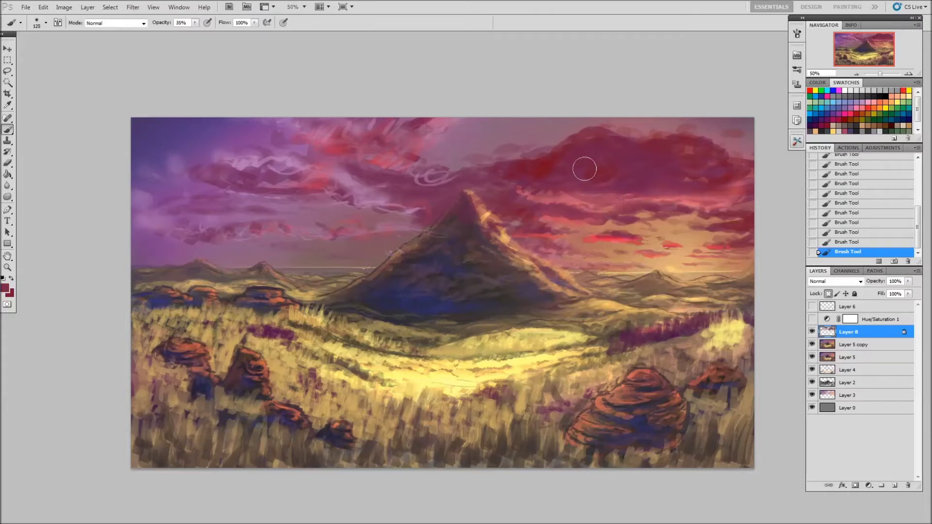
right_click(635, 139)
double_click(680, 170)
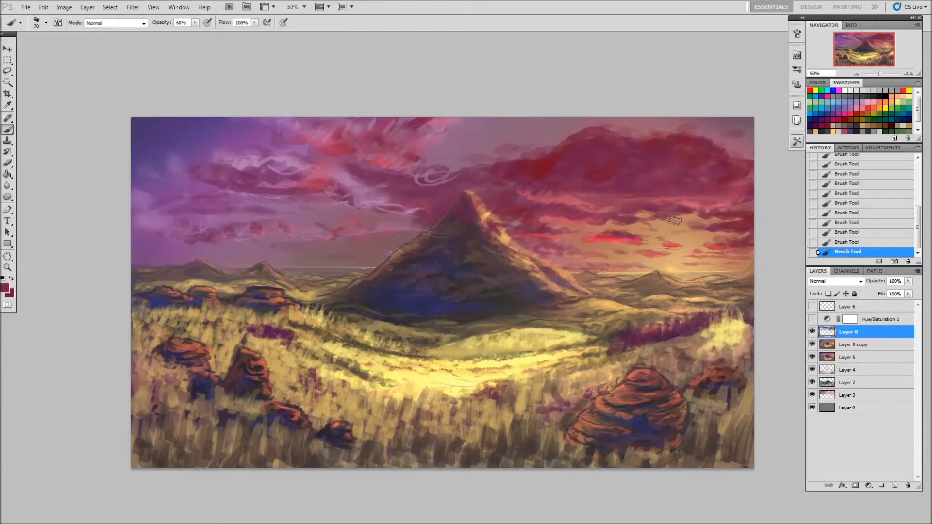
- Paint a light pink stroke in the clouds with a 50 px brush at full opacity
left_click(534, 199, "alt")
key("0")
key("bracketleft")
key("bracketleft")
left_click_drag(573, 184, 590, 173)
right_click(664, 177)
double_click(711, 146)
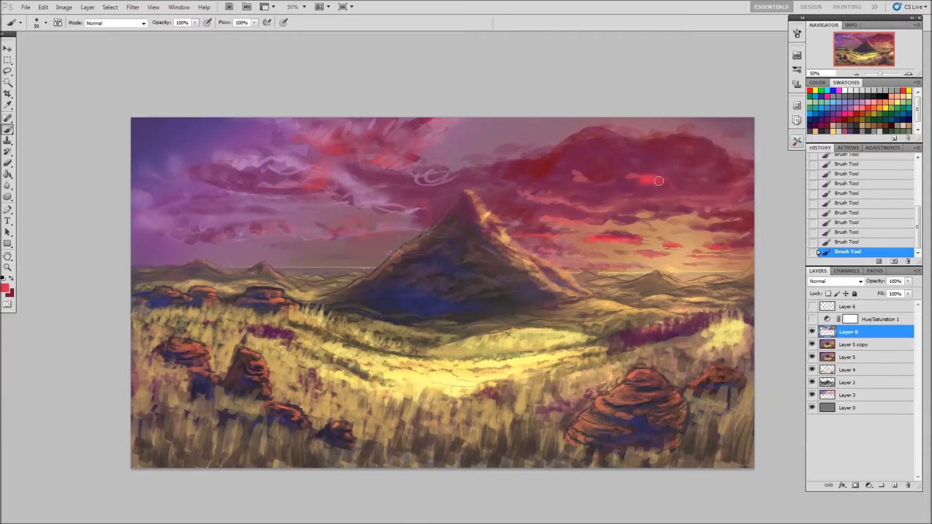
right_click(699, 209)
double_click(704, 220)
- Try Color Dodge blending at 20%, then return to Normal blending at full opacity
key("shift+alt+d")
key("3")
key("bracketright")
key("bracketright")
key("2")
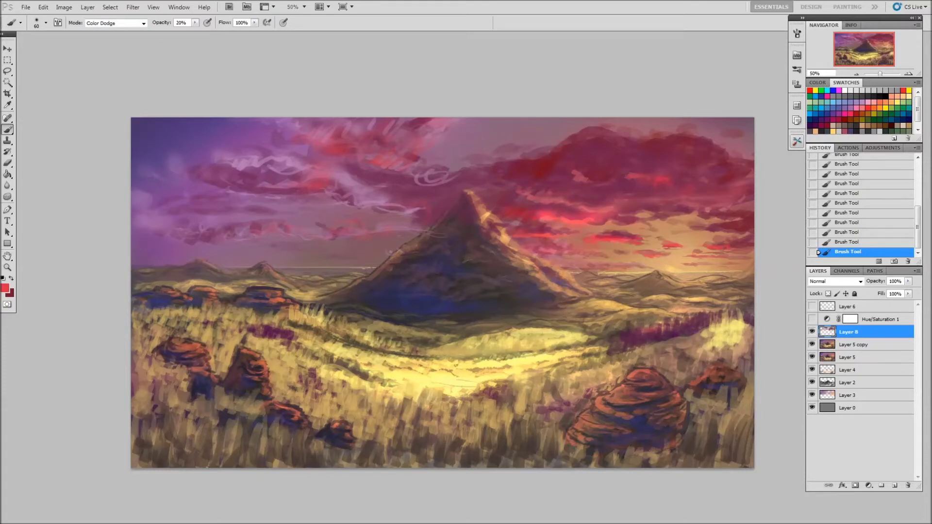
left_click(846, 203)
key("x")
left_click(847, 252)
key("shift+alt+n")
key("6")
key("bracketright")
key("bracketleft")
key("bracketleft")
key("0")
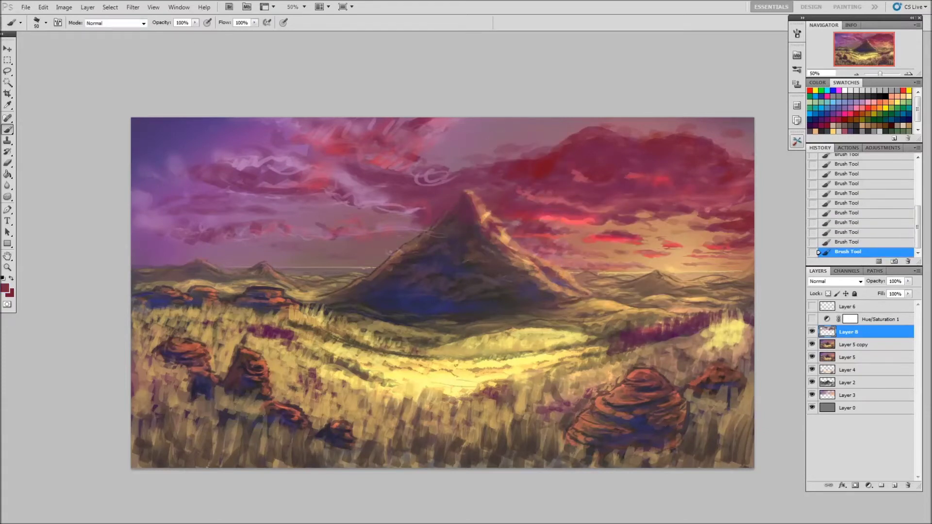
- Darken the cloud over the white swirls and repaint the left sky clouds red-pink
left_click(589, 220, "alt")
key("x")
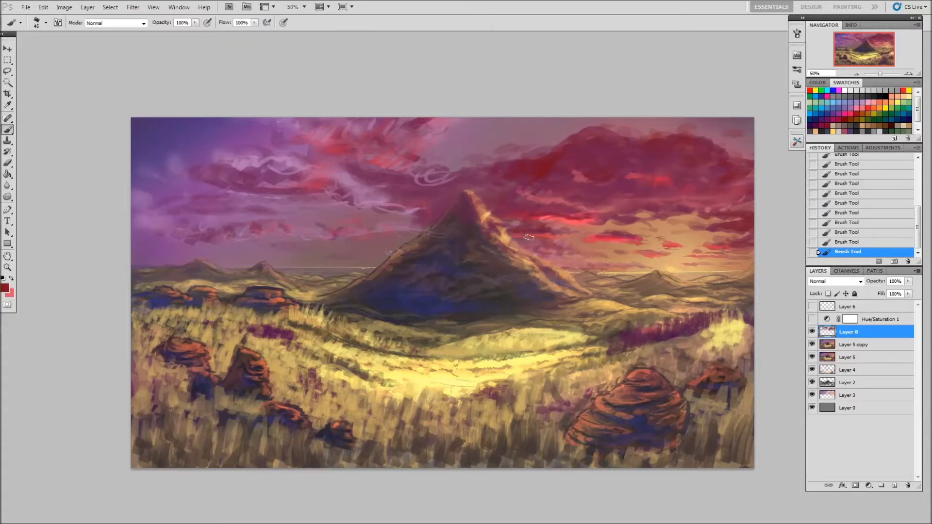
key("x")
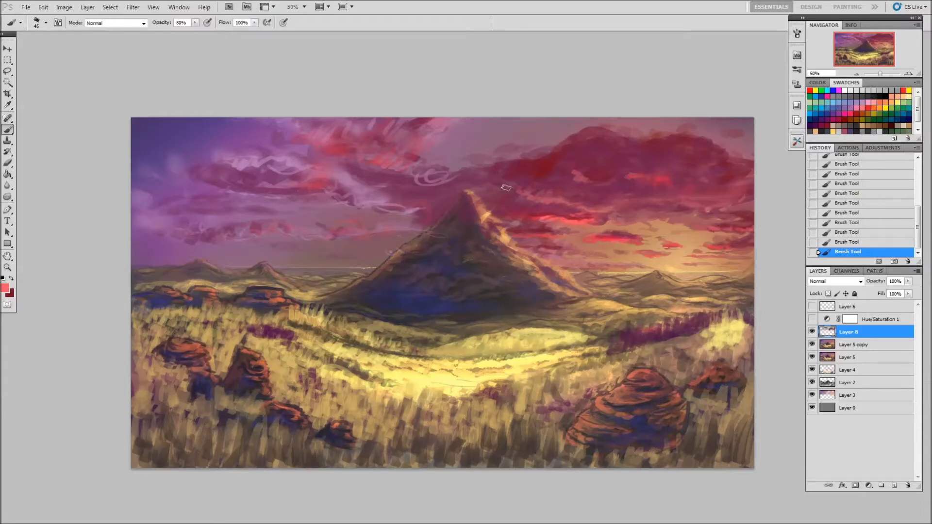
left_click_drag(463, 162, 451, 151)
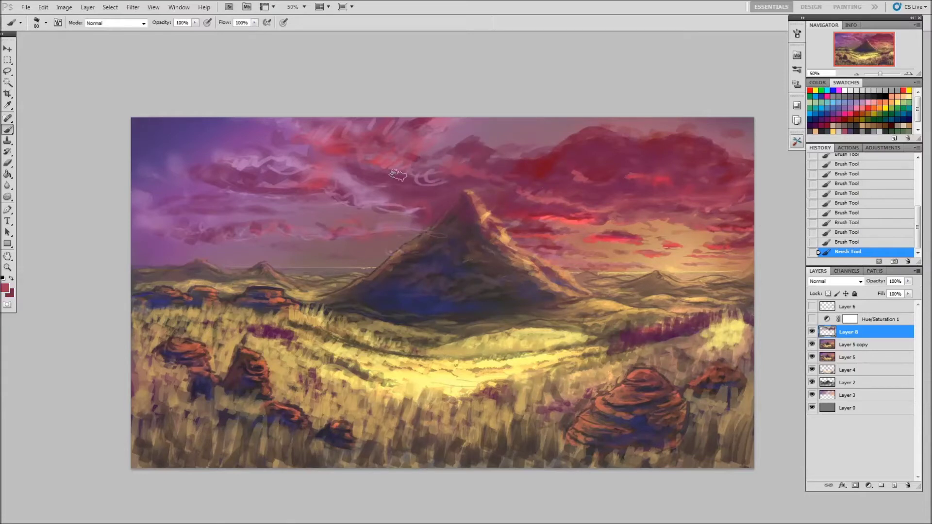
left_click(436, 209, "alt")
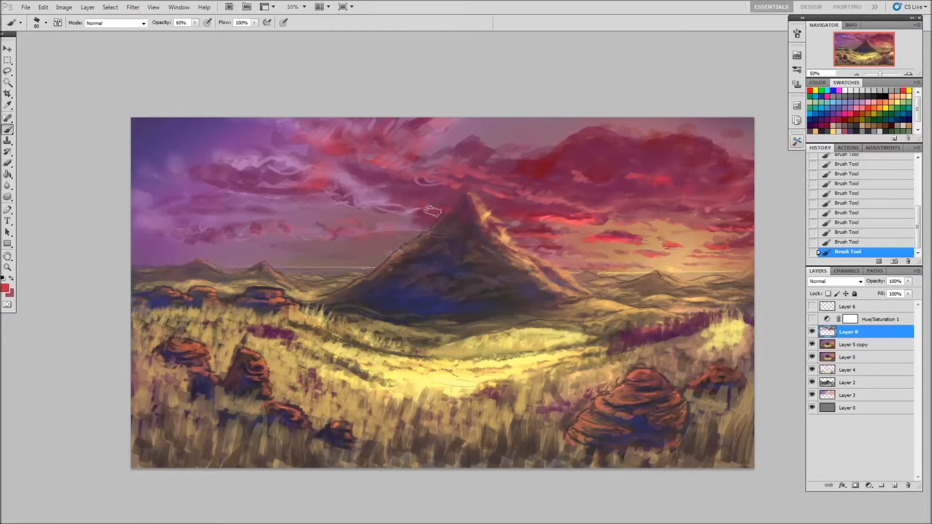
left_click_drag(243, 209, 134, 232)
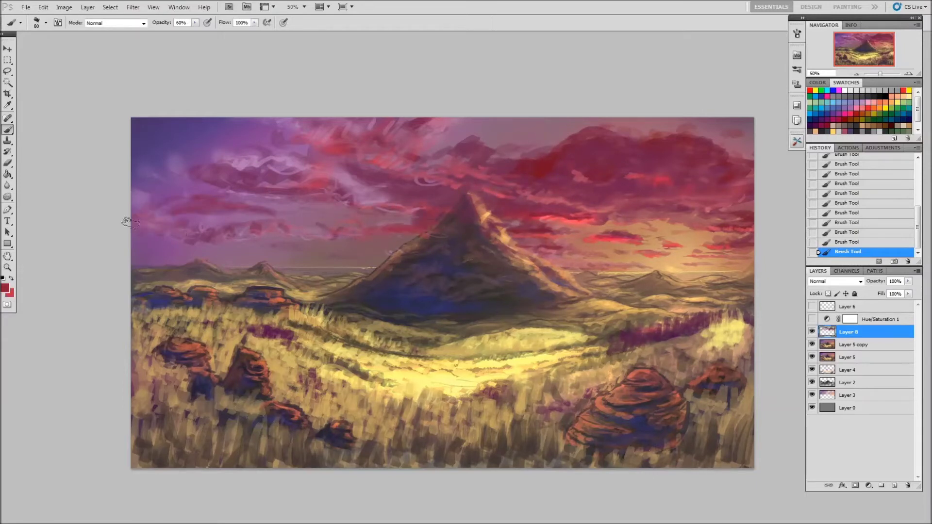
left_click_drag(287, 257, 228, 170)
mouse_move(301, 184)
left_mouse_down()
mouse_move(195, 165)
mouse_move(339, 155)
mouse_move(262, 144)
mouse_move(306, 187)
left_mouse_up()
- Add lighter pink strokes to the left clouds, undo them, and add red near the peak
left_click(262, 144, "alt")
left_click(147, 229, "alt")
left_click_drag(243, 182, 293, 170)
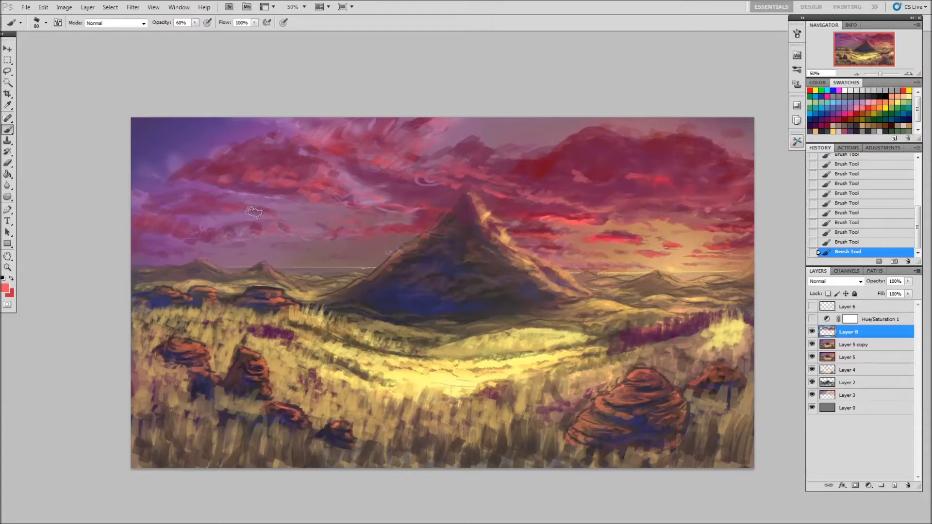
key("ctrl+alt+z")
key("ctrl+alt+z")
key("ctrl+alt+z")
key("ctrl+alt+z")
key("ctrl+alt+z")
key("ctrl+alt+z")
key("ctrl+alt+z")
left_click(358, 239, "alt")
left_click(359, 238)
key("ctrl+shift+z")
key("ctrl+shift+z")
key("ctrl+shift+z")
left_click(373, 245, "alt")
key("ctrl+alt+z")
key("ctrl+alt+z")
key("ctrl+alt+z")
left_click(359, 252, "alt")
left_click(429, 206)
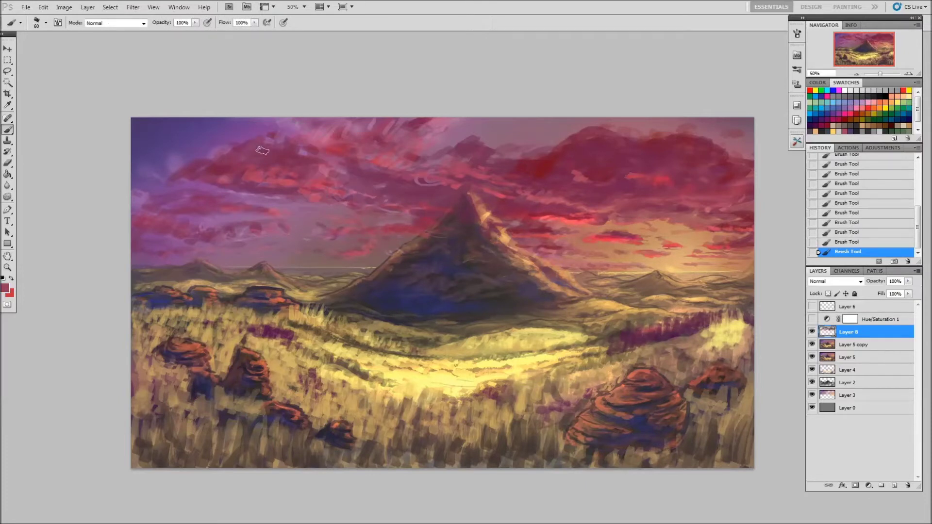
- Set up a large 250 px soft brush and sample horizon and dark red sky colours
key("0")
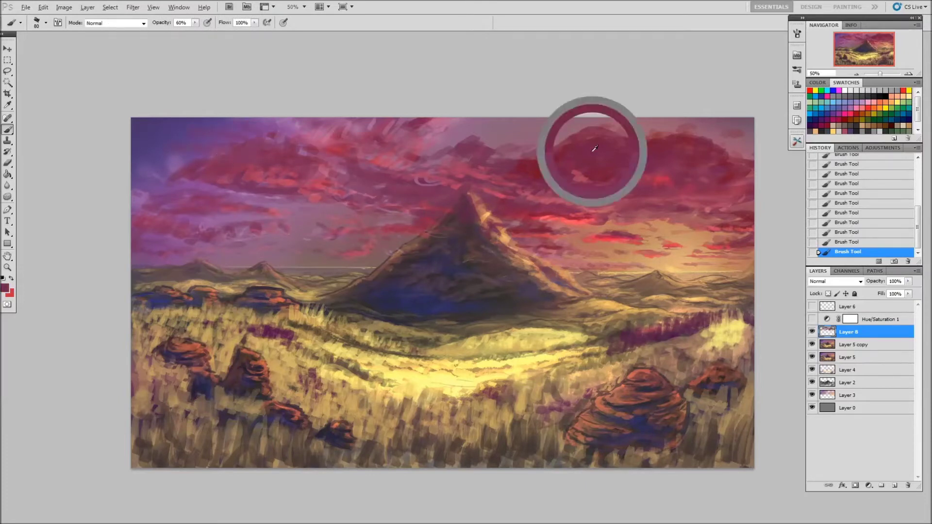
key("2")
key("5")
right_click(412, 180)
key("Escape")
left_click(241, 173, "alt")
left_click(406, 208, "alt")
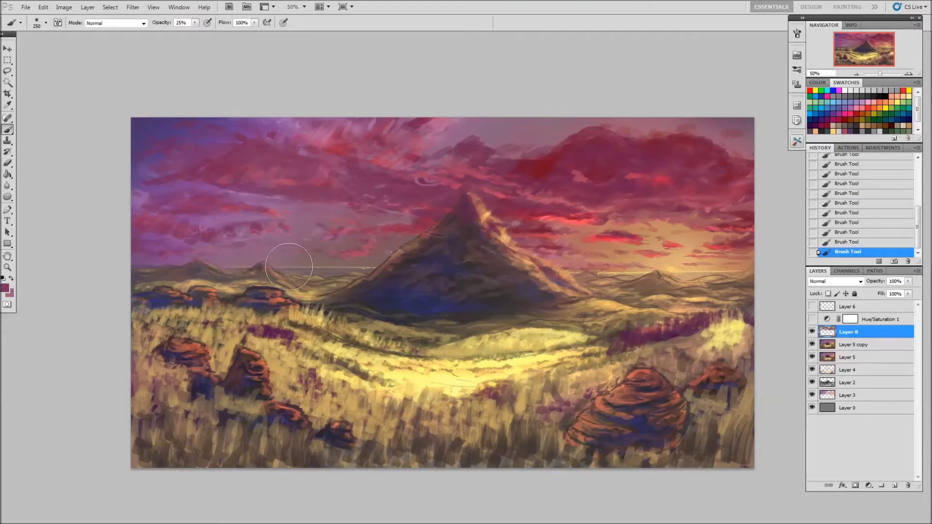
left_click(540, 164, "alt")
- Pick a light pink and a 70 brush tip at 20% opacity
right_click(568, 234)
double_click(627, 306)
left_click(301, 198, "alt")
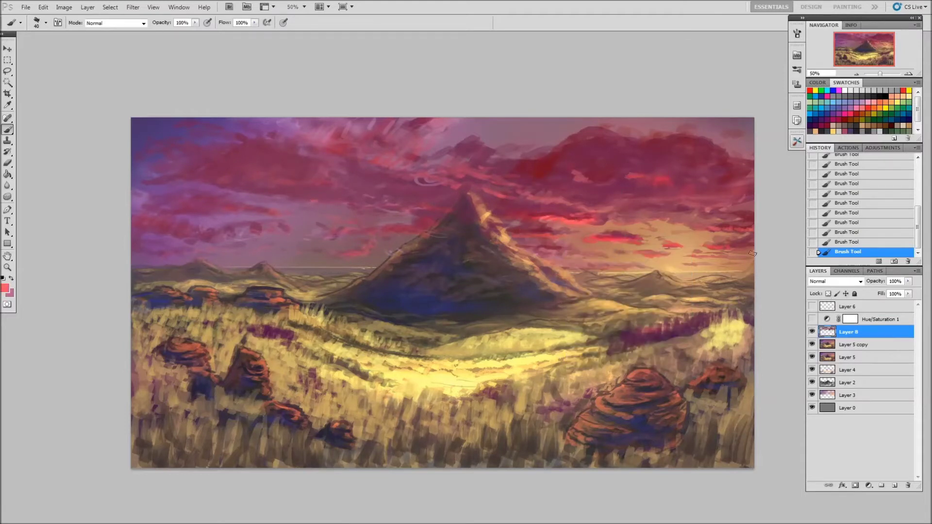
left_click_drag(483, 202, 447, 228)
right_click(330, 179)
double_click(388, 248)
key("2")
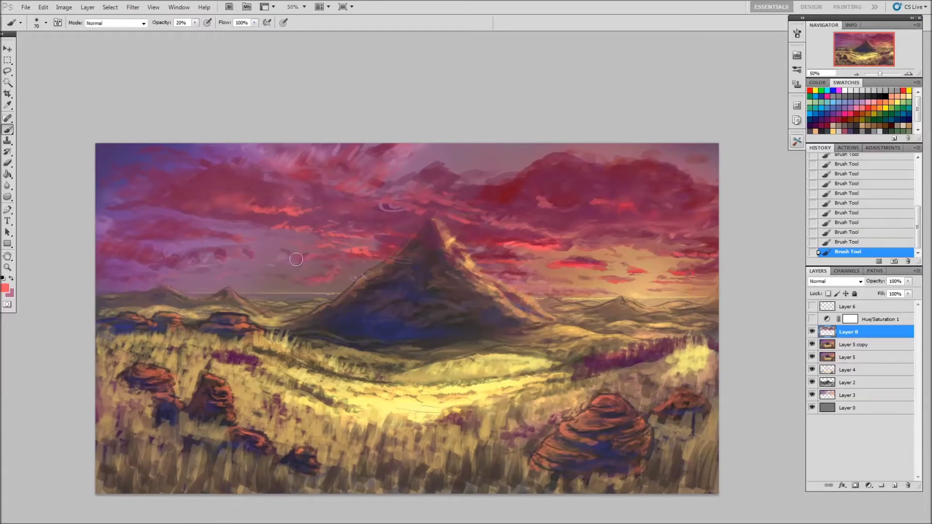
- Sample mauve-red and erase small marks in the sky with a textured 70 px tip
left_click(471, 196, "alt")
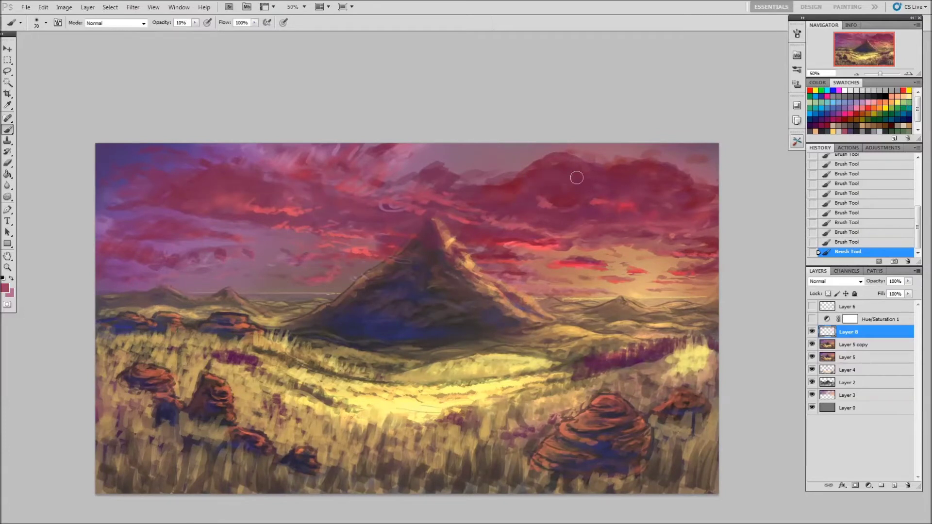
key("period")
key("e")
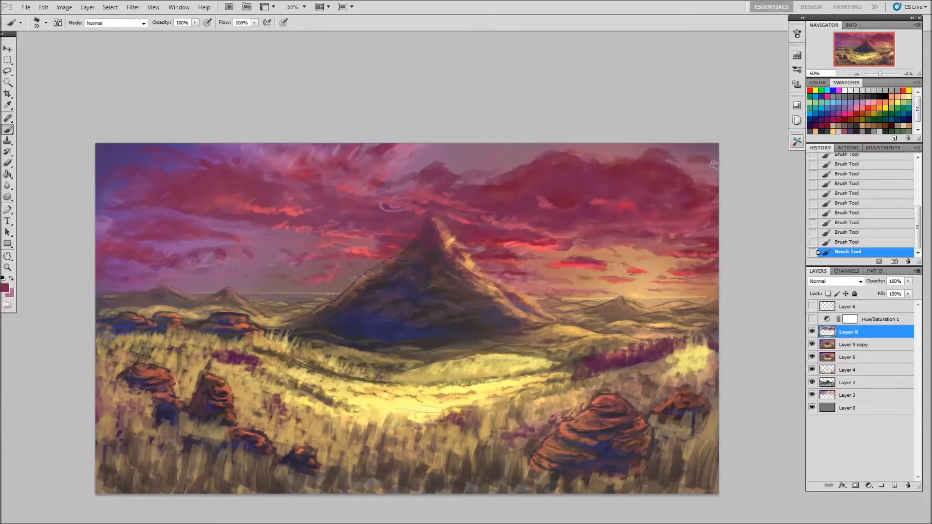
mouse_move(488, 157)
left_mouse_down()
mouse_move(468, 158)
mouse_move(482, 219)
left_mouse_up()
key("b")
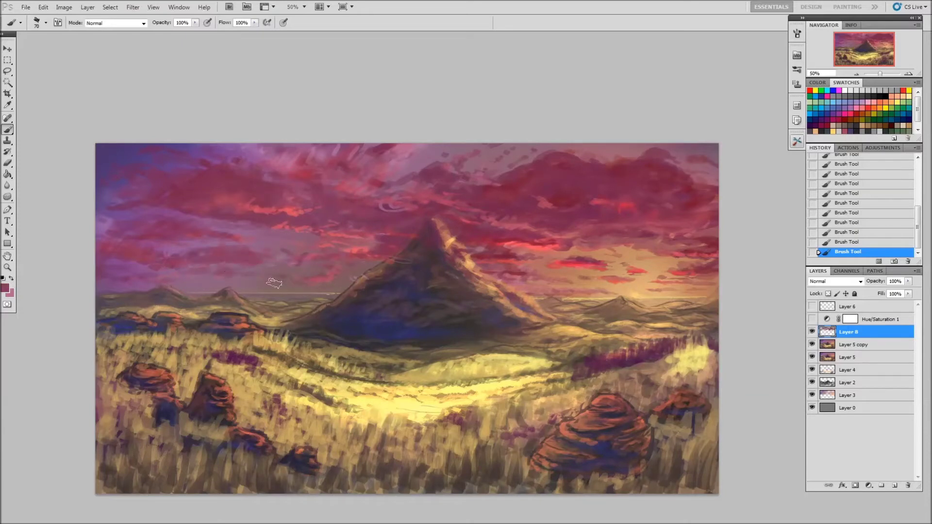
- Add a faint 10% red-pink stroke in the left sky with a 90 px brush
left_click(318, 278, "alt")
right_click(218, 248)
left_click_drag(291, 235, 304, 235)
left_click(229, 248, "alt")
key("1")
left_click_drag(167, 208, 214, 203)
left_click(175, 217, "alt")
left_click(410, 238, "alt")
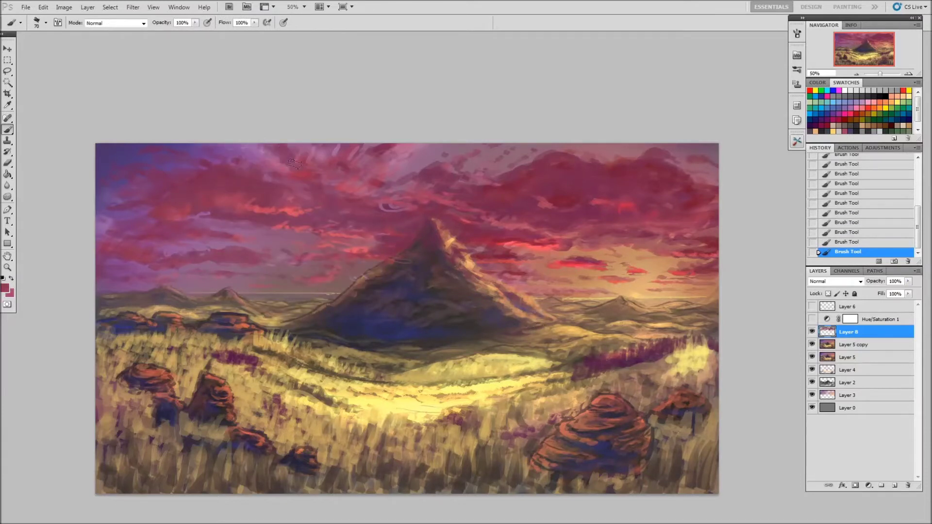
- Lighten the sky strokes near the peak with the Eraser
key("e")
right_click(425, 262)
left_click_drag(301, 190, 359, 209)
right_click(249, 189)
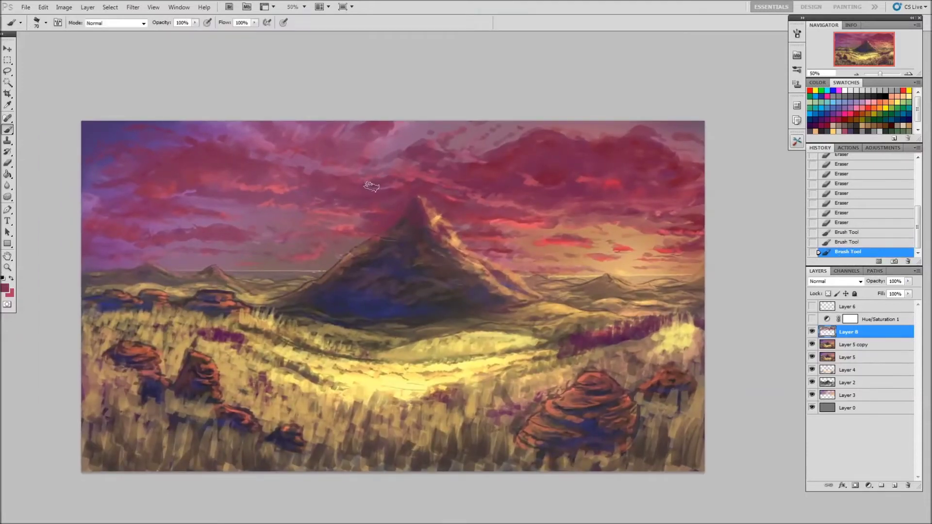
- Paint a soft 300 px yellow sun glow on Layer 9 near the right horizon
mouse_move(372, 187)
left_mouse_down()
mouse_move(448, 189)
mouse_move(496, 232)
left_mouse_up()
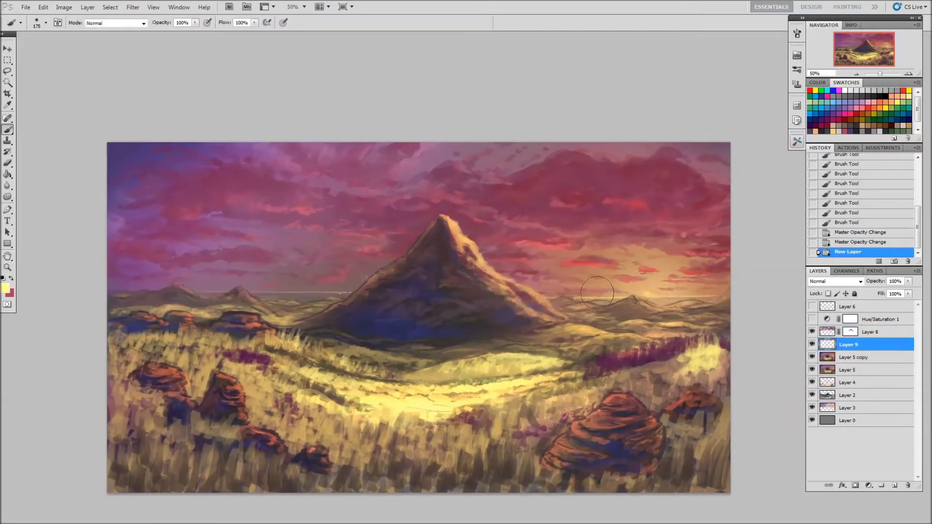
left_click_drag(592, 270, 624, 270)
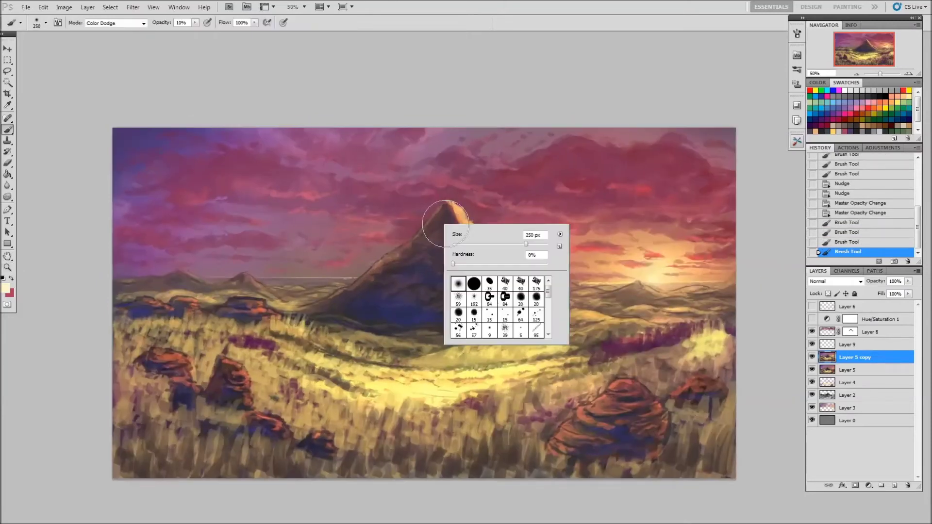
- Merge the Layer 9 glow down into Layer 5 copy
left_click(843, 345)
key("ctrl+e")
key("bracketleft")
key("4")
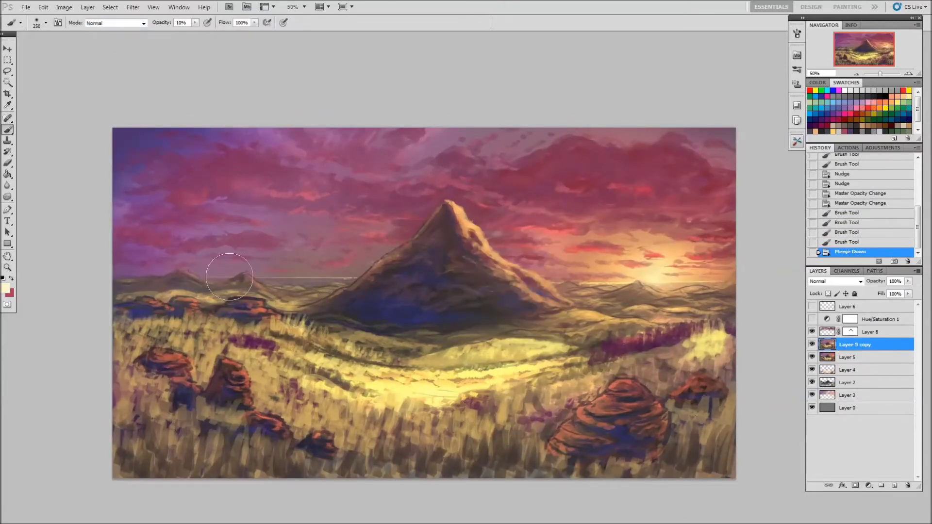
- On a new layer, paint and erase the mountain's shaded face darker and bluer
key("bracketright")
key("bracketright")
key("bracketright")
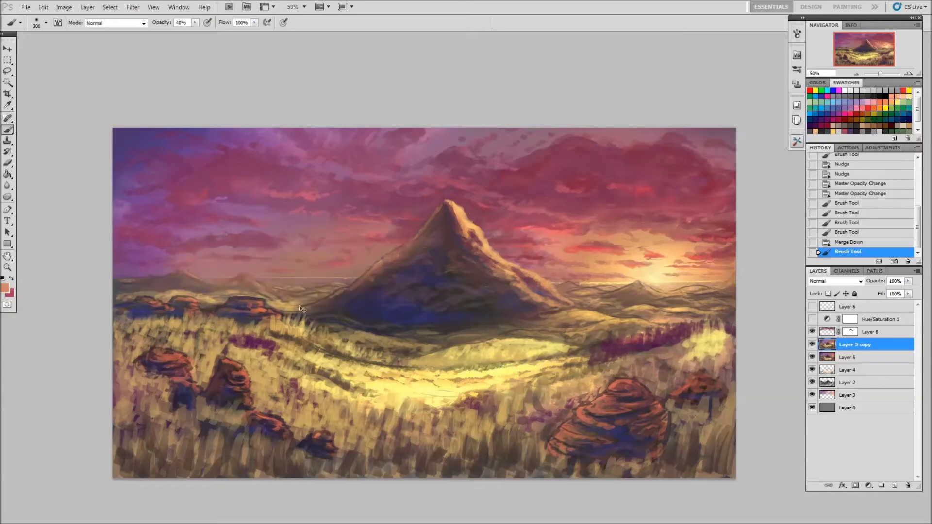
key("shift+alt+p")
key("ctrl+shift+alt+n")
mouse_move(316, 310)
left_mouse_down()
mouse_move(374, 306)
mouse_move(408, 254)
left_mouse_up()
key("z")
left_click(349, 244)
key("e")
mouse_move(349, 243)
left_mouse_down()
mouse_move(406, 301)
mouse_move(395, 287)
mouse_move(333, 327)
mouse_move(361, 309)
mouse_move(520, 298)
left_mouse_up()
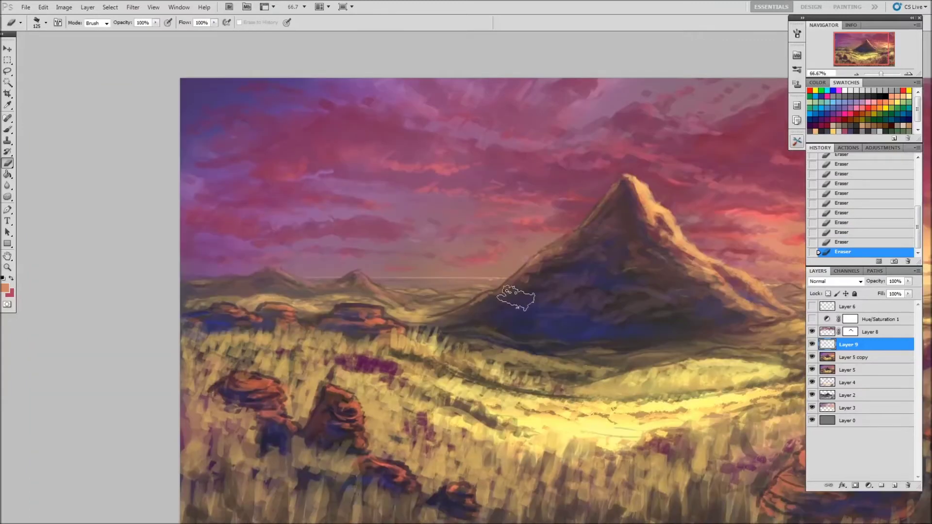
key("z")
left_click(401, 369, "alt")
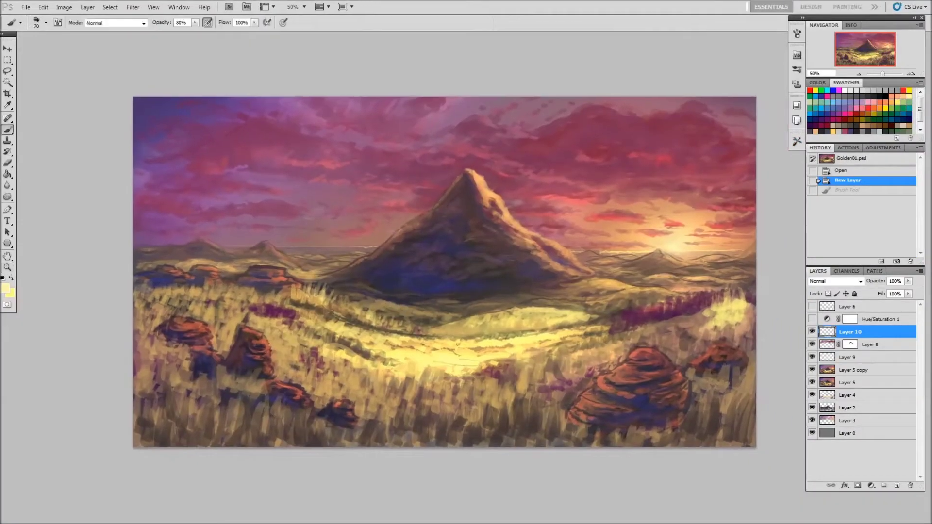
- Paint short strokes along the light ridge, then a dark brown stroke over it
left_click_drag(429, 330, 566, 320)
left_click_drag(507, 325, 587, 317)
left_click_drag(464, 325, 516, 320)
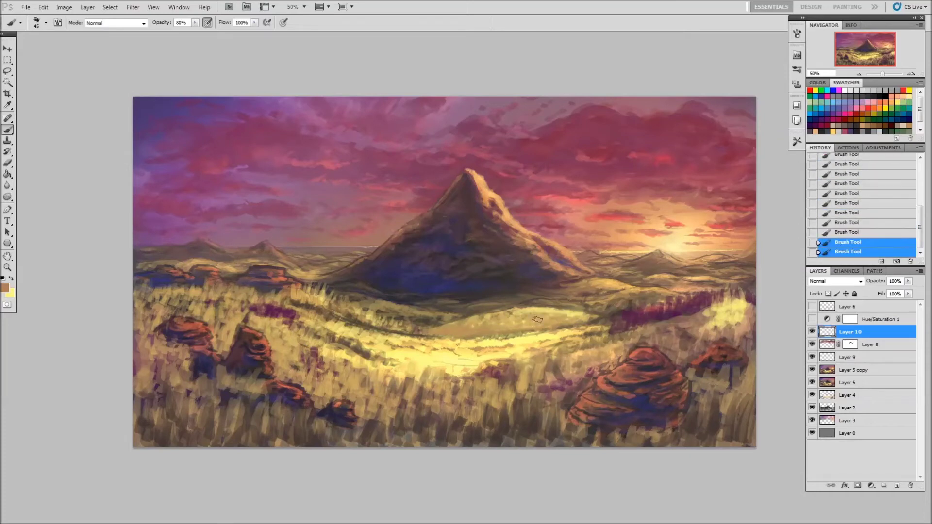
left_click(524, 340, "alt")
left_click_drag(418, 334, 534, 327)
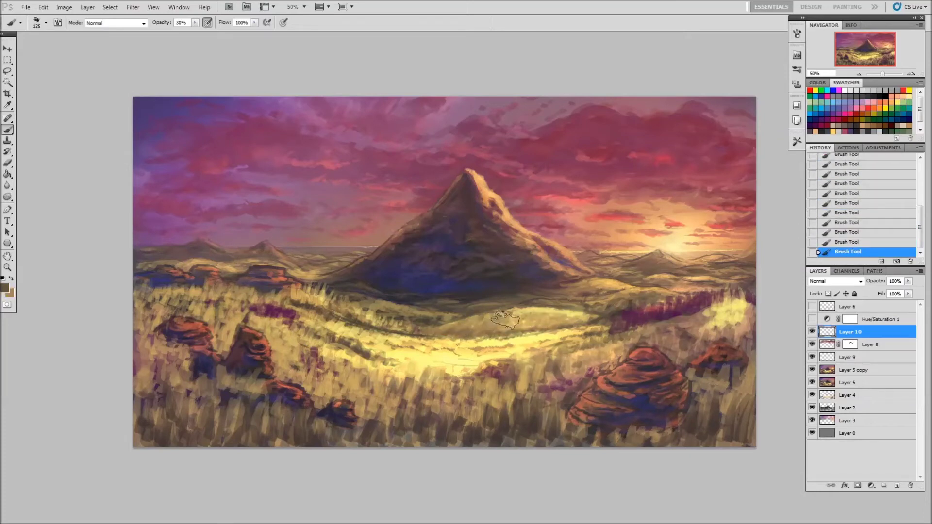
- Paint dark brown and dark purple strokes across the foreground grass, switching opacity between 20% and 80%
left_click(5, 289)
key("Return")
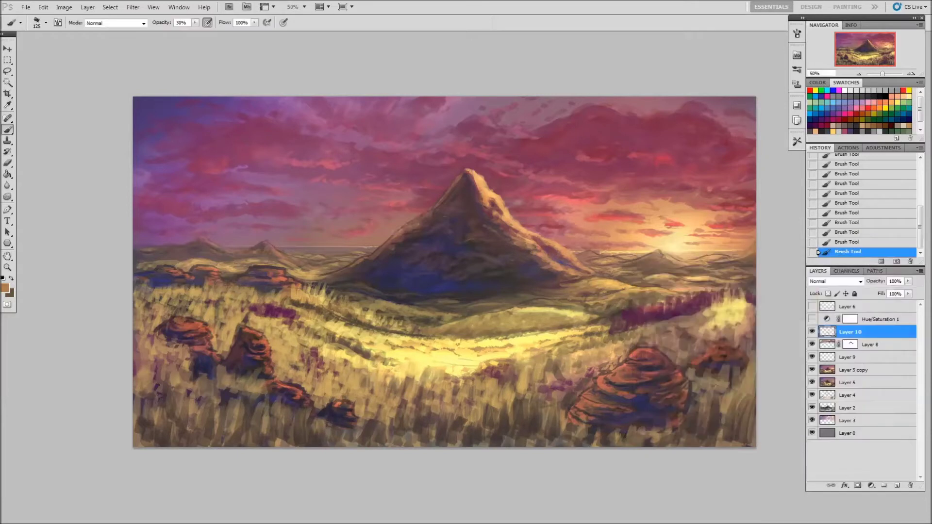
left_click_drag(279, 337, 399, 379)
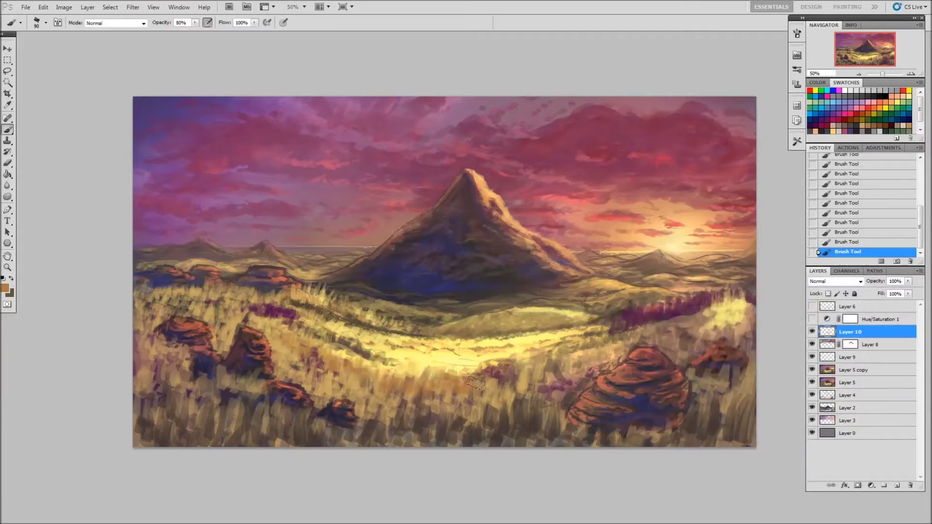
key("2")
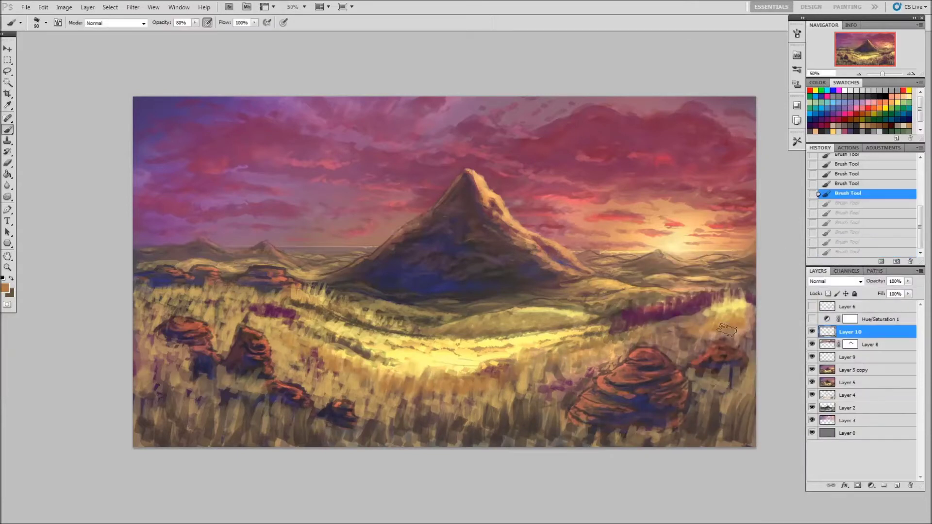
left_click(732, 331, "alt")
left_click(383, 385, "alt")
key("8")
left_click(286, 316, "alt")
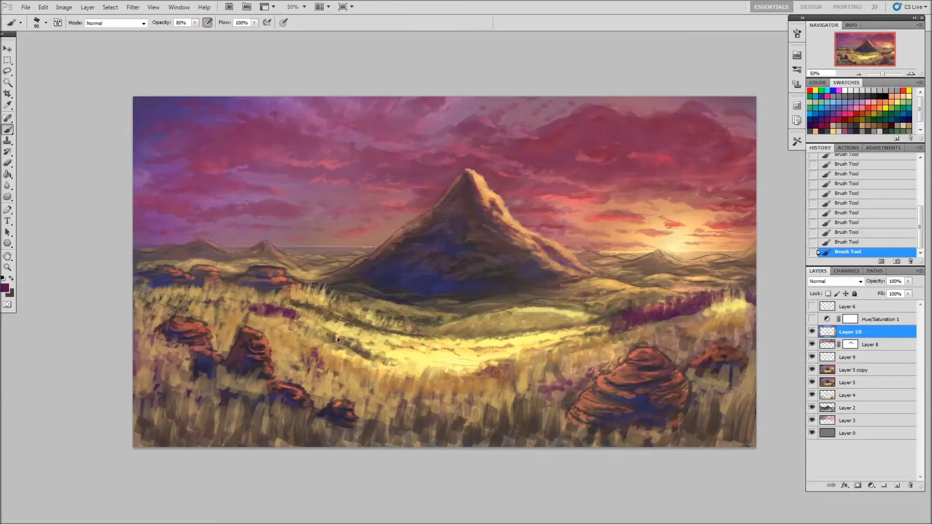
left_click_drag(508, 383, 535, 443)
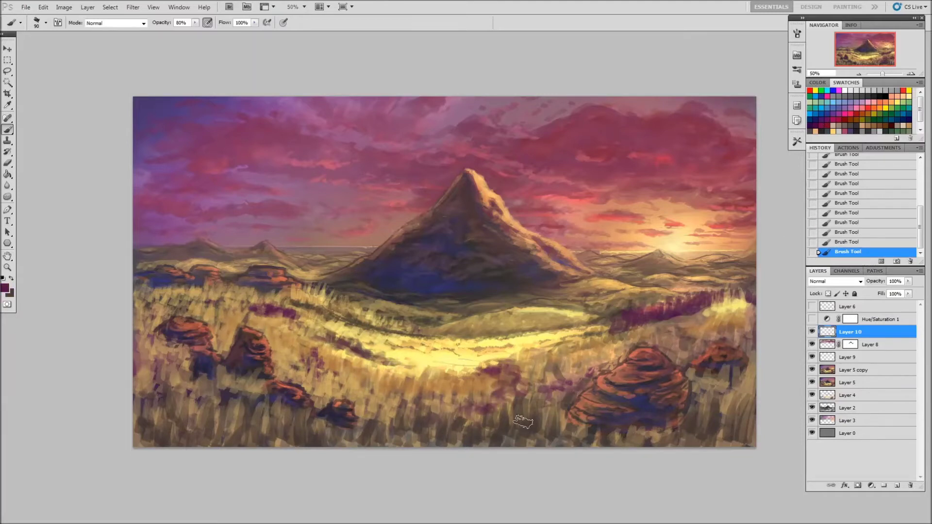
- Brighten the grass band with soft light yellow at 20% opacity with a 250 brush
left_click(409, 360, "alt")
key("2")
left_click(447, 352, "alt")
key("2")
key("bracketright")
key("bracketright")
key("bracketright")
left_click_drag(320, 361, 558, 374)
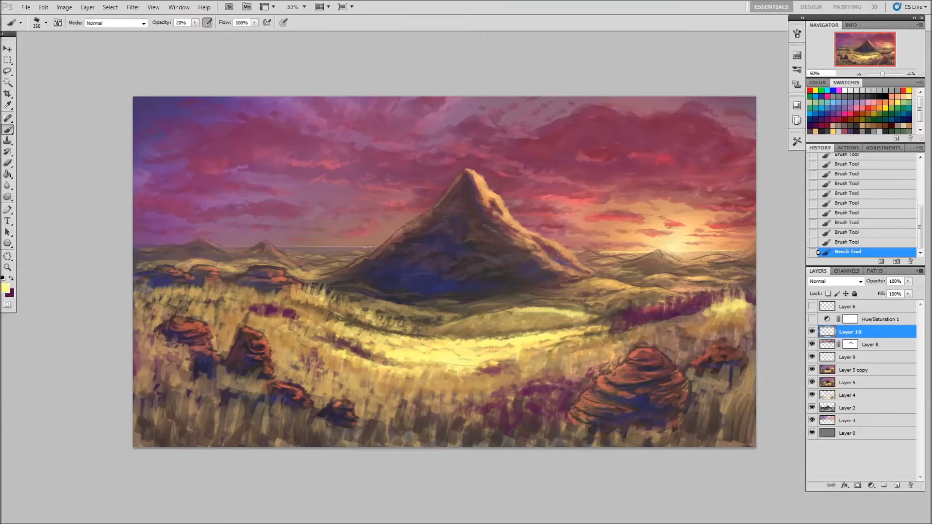
- Paint light yellow grass blades in the foreground at 100% opacity with a 100 brush
key("0")
key("bracketleft")
key("bracketleft")
key("bracketleft")
left_click_drag(398, 393, 418, 436)
left_click_drag(359, 388, 369, 412)
mouse_move(335, 364)
left_mouse_down()
mouse_move(451, 389)
mouse_move(487, 384)
mouse_move(507, 442)
left_mouse_up()
left_click_drag(373, 388, 388, 422)
left_click_drag(354, 374, 339, 393)
left_click_drag(315, 356, 330, 371)
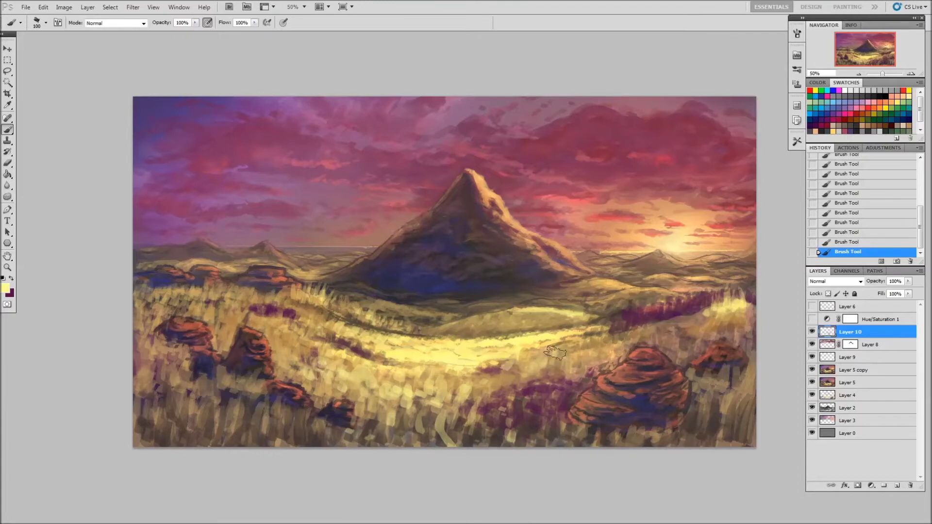
- Paint a light curved grass blade lower in the field with a 40 brush at 80% opacity
key("8")
key("bracketleft")
key("bracketleft")
key("bracketleft")
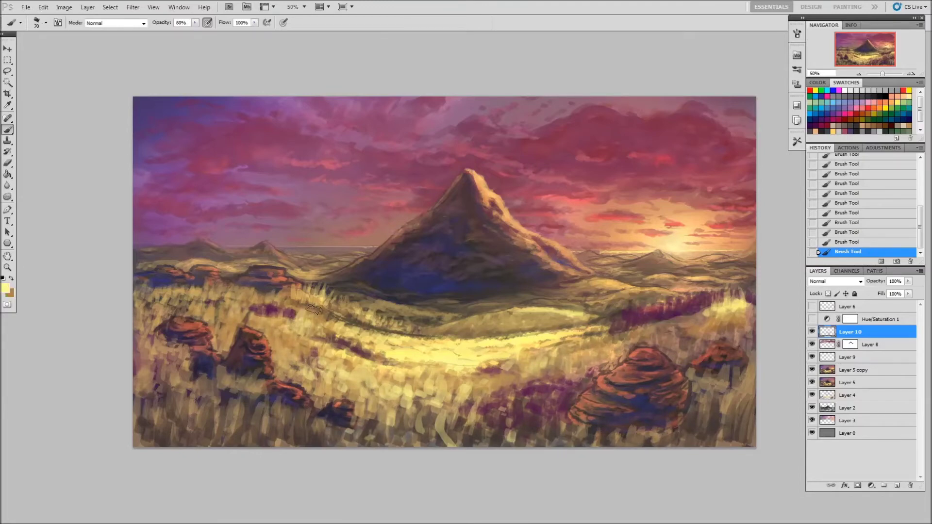
left_click_drag(301, 383, 313, 350)
key("x")
left_click(537, 389, "alt")
key("x")
key("bracketleft")
key("bracketleft")
key("bracketleft")
left_click_drag(536, 349, 512, 412)
key("x")
left_click(483, 367, "alt")
key("x")
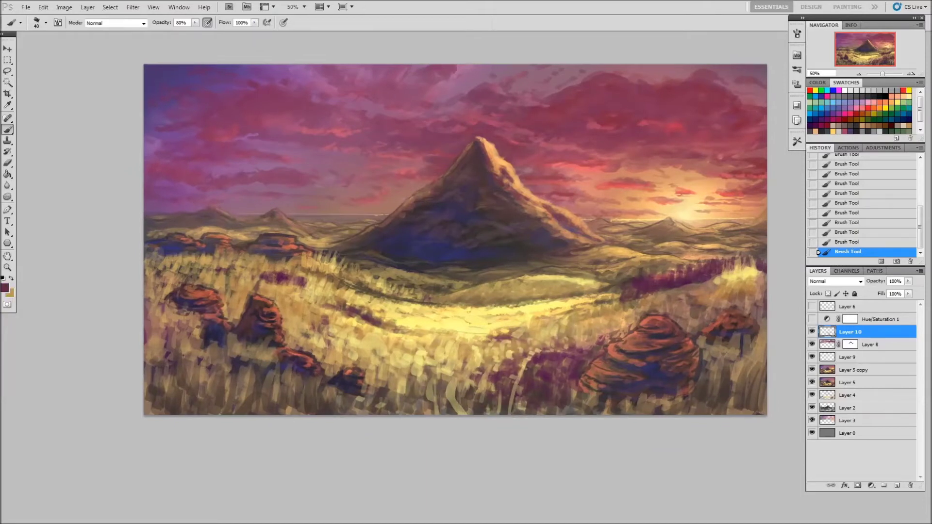
- Paint pale cream grass blades across the lower and lower-left field with a 30 brush at 100%
mouse_move(539, 339)
left_mouse_down()
mouse_move(551, 357)
mouse_move(545, 423)
left_mouse_up()
left_click_drag(553, 373, 562, 349)
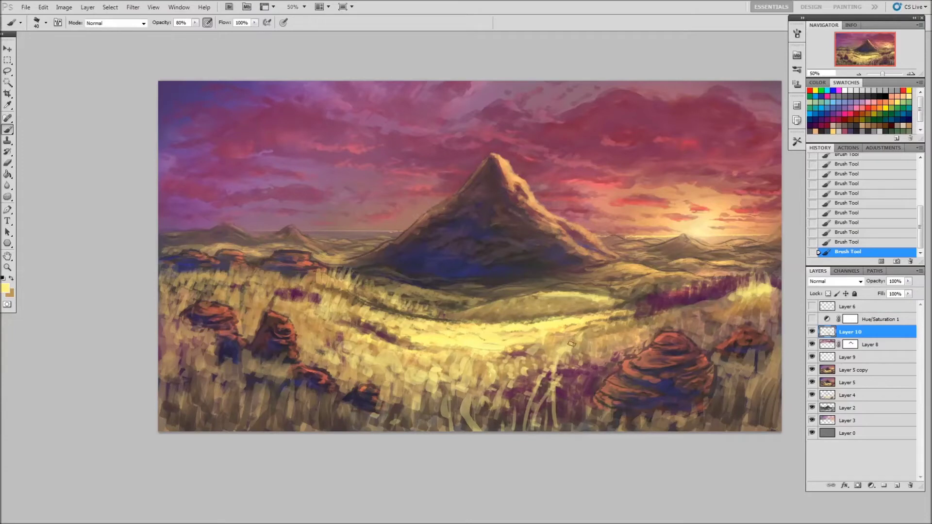
key("0")
key("bracketleft")
left_click(5, 289)
left_click(880, 276)
left_click_drag(341, 384, 308, 422)
mouse_move(379, 363)
left_mouse_down()
mouse_move(343, 369)
mouse_move(279, 429)
left_mouse_up()
left_click_drag(293, 363, 262, 430)
left_click_drag(255, 355, 246, 427)
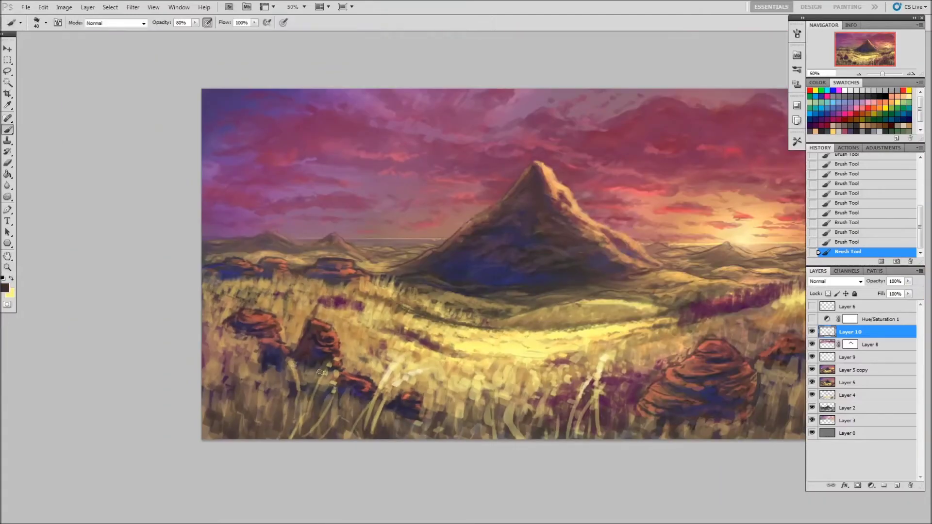
- Add light grass blades beside the right rock, then erase three unwanted blades
mouse_move(558, 273)
left_mouse_down()
mouse_move(465, 301)
mouse_move(531, 272)
mouse_move(548, 239)
left_mouse_up()
left_click_drag(567, 439, 566, 376)
left_click_drag(580, 441, 585, 362)
key("x")
key("e")
left_click_drag(585, 437, 581, 388)
left_click_drag(516, 434, 517, 393)
left_click_drag(296, 435, 293, 401)
key("b")
- Paint dark brown grass strokes in the upper field
left_click(286, 289, "alt")
left_click_drag(277, 291, 310, 303)
left_click_drag(233, 277, 210, 281)
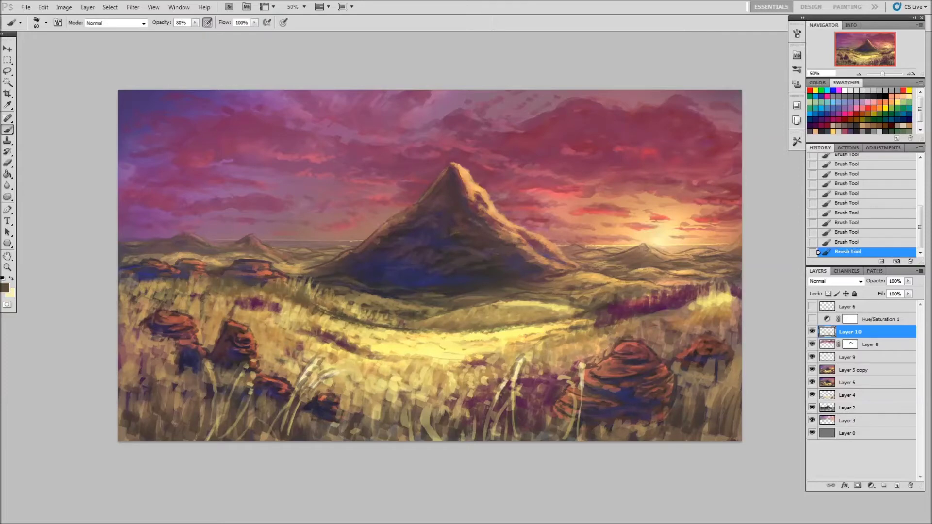
scroll(205, 77, "up", 10)
scroll(206, 76, "down", 10)
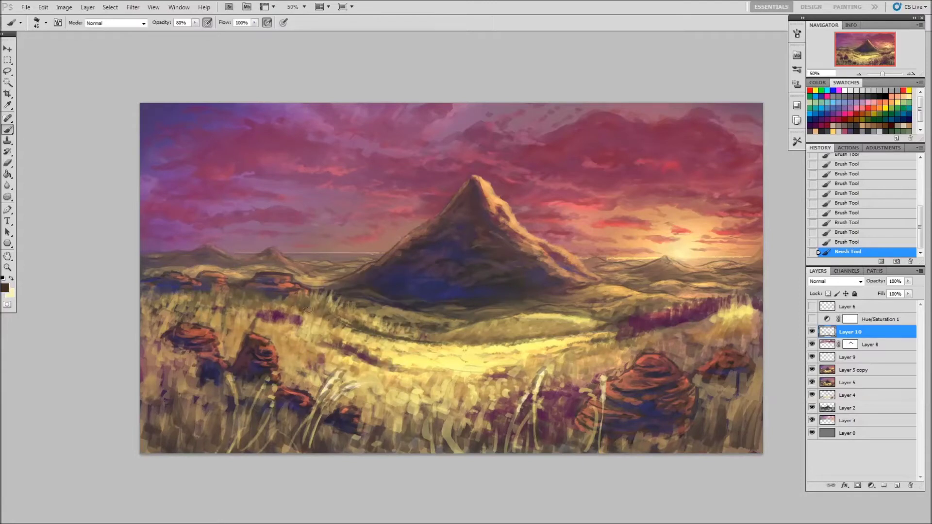
- Sample tan, pale yellow, dark grey-blue and mountain brown and pink tones, enlarging the brush to 70
key("x")
left_click(166, 298, "alt")
left_click(310, 314, "alt")
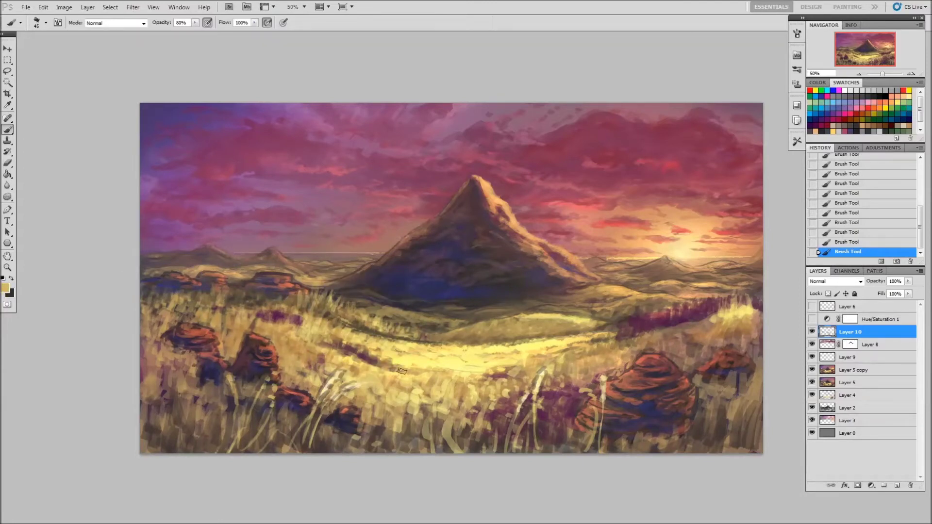
left_click(699, 323, "alt")
key("bracketright")
key("bracketright")
key("bracketright")
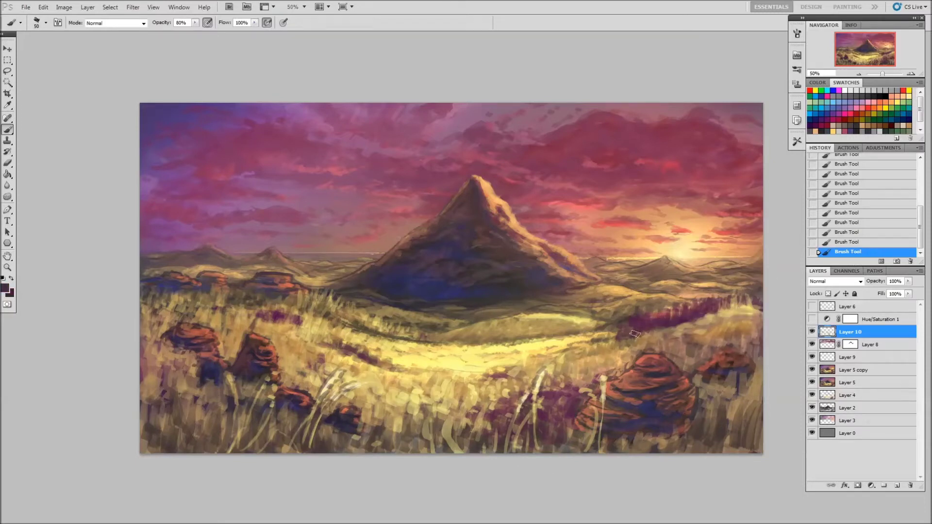
left_click(710, 377, "alt")
left_click(365, 330, "alt")
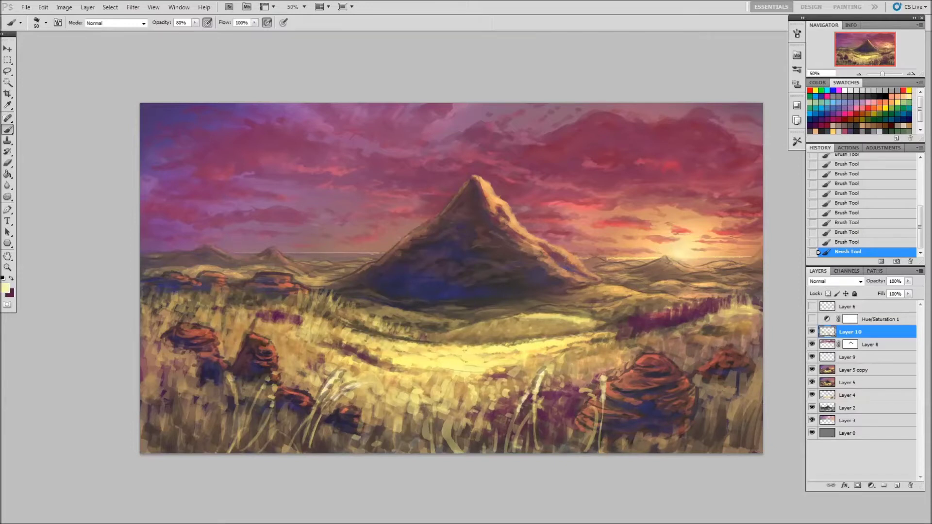
left_click(557, 249, "alt")
left_click(512, 222, "alt")
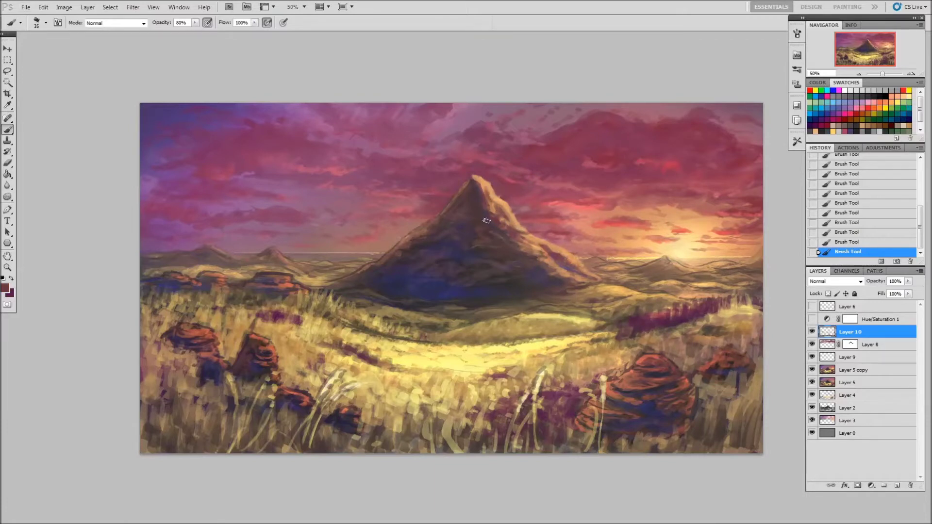
left_click(518, 211, "alt")
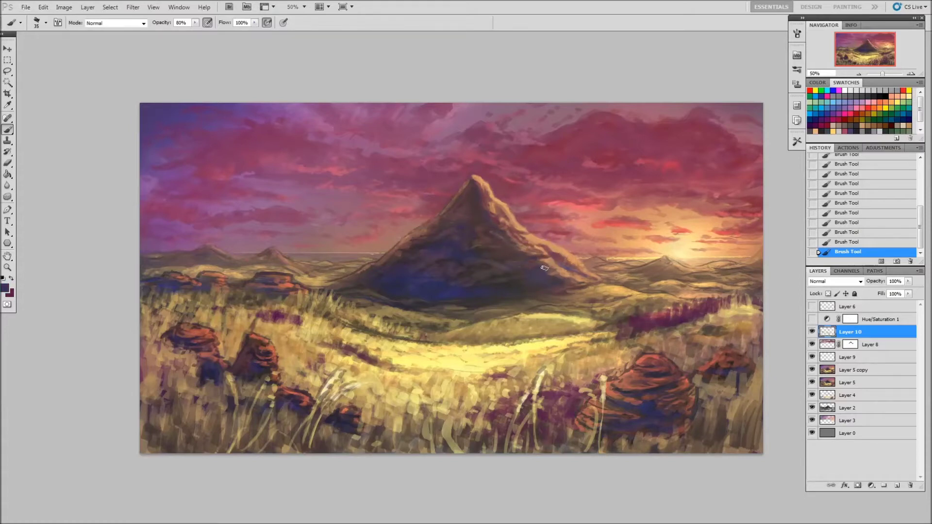
- Lighten the mountain's left slope with tan paint at lower flow and a slightly larger brush
left_click(477, 229, "alt")
key("shift+2")
key("shift+5")
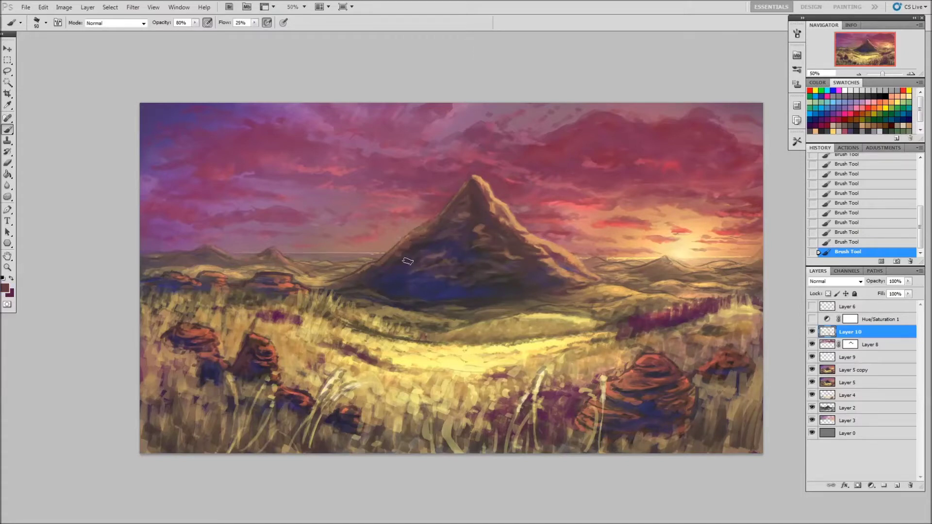
mouse_move(427, 227)
left_mouse_down()
mouse_move(407, 250)
mouse_move(438, 256)
left_mouse_up()
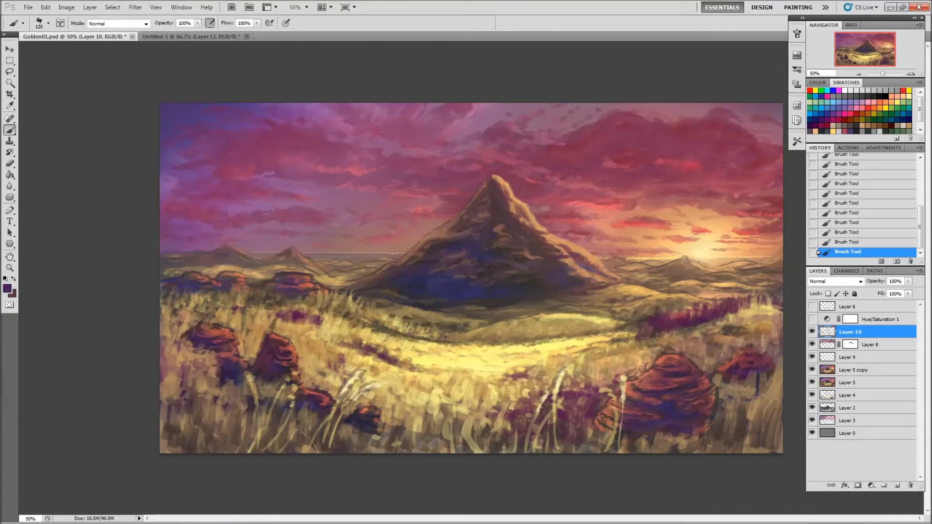
- Paint yellow grass over the right purple band, then briefly undo to compare
mouse_move(685, 316)
left_mouse_down()
mouse_move(740, 307)
mouse_move(705, 321)
left_mouse_up()
left_click(771, 312, "alt")
key("ctrl+alt+z")
key("ctrl+alt+z")
key("ctrl+alt+z")
left_click(642, 328, "alt")
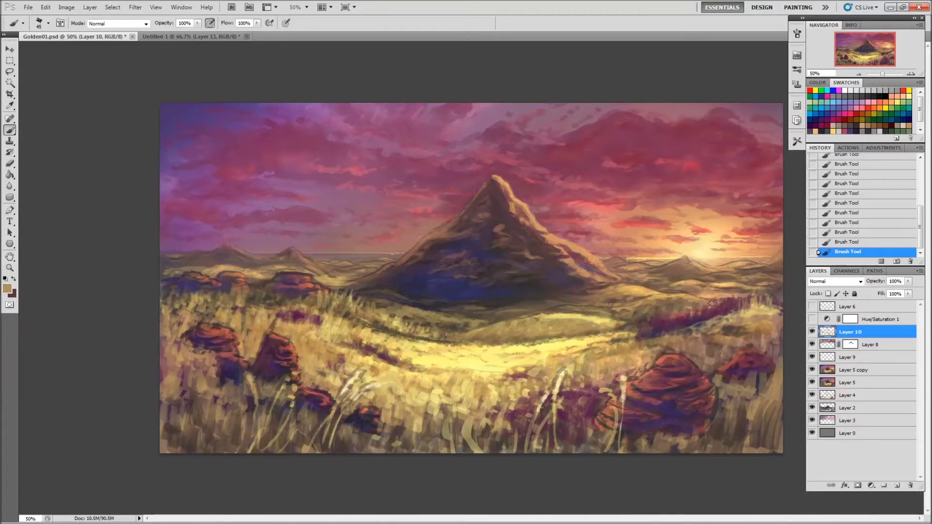
- Paint a faint tan stroke across the hills with a size-50 brush at 60% opacity
left_click(714, 278, "alt")
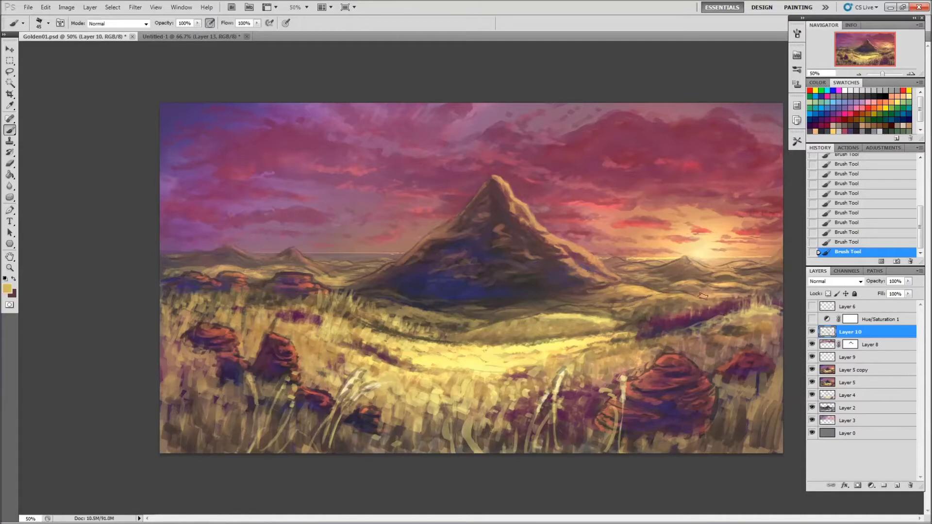
left_click(741, 285, "alt")
left_click(514, 319, "alt")
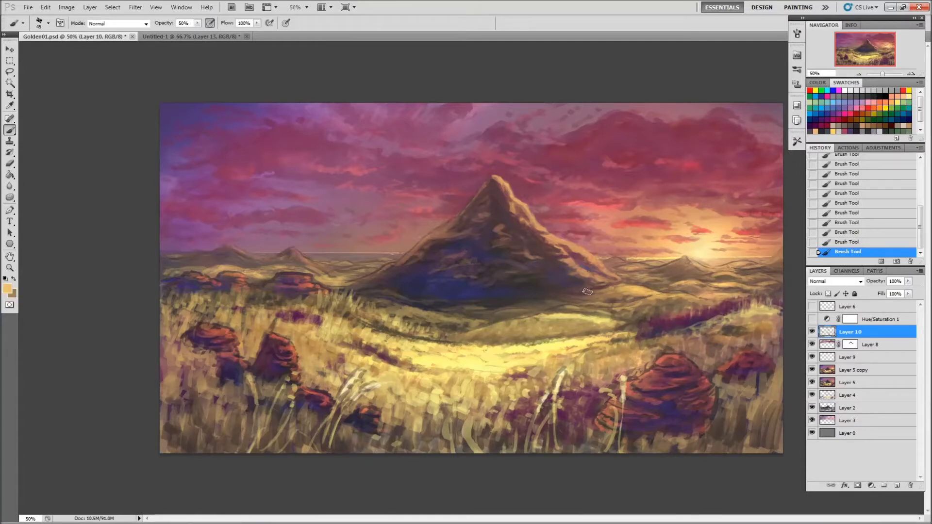
key("bracketright")
key("bracketright")
left_click(461, 318, "alt")
key("x")
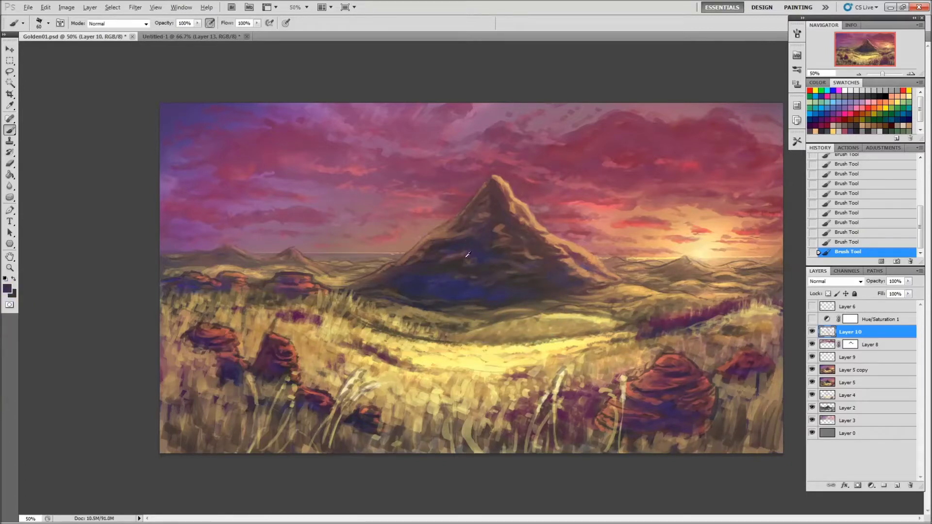
key("9")
key("bracketleft")
key("bracketleft")
key("bracketleft")
key("6")
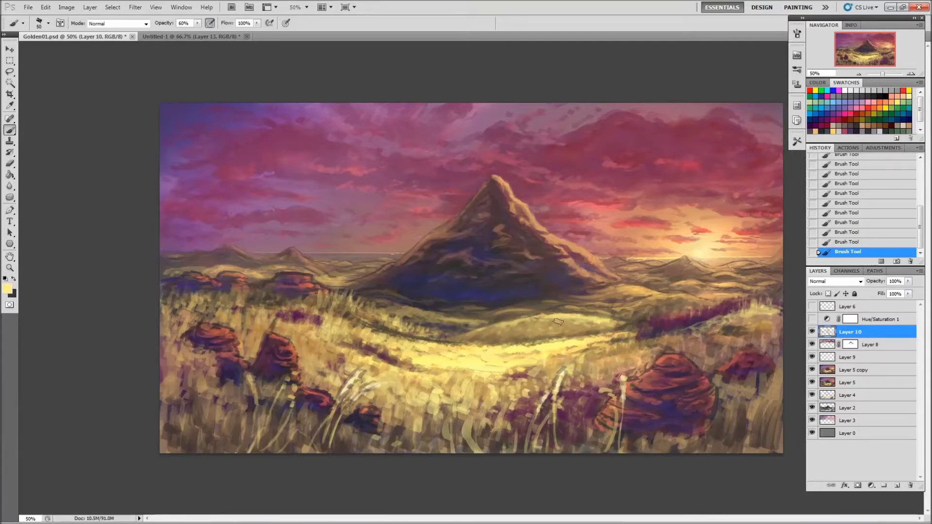
left_click_drag(526, 311, 562, 310)
- Sample paler yellows and tans at 40–50% opacity, then undo the last three strokes
left_click(718, 276, "alt")
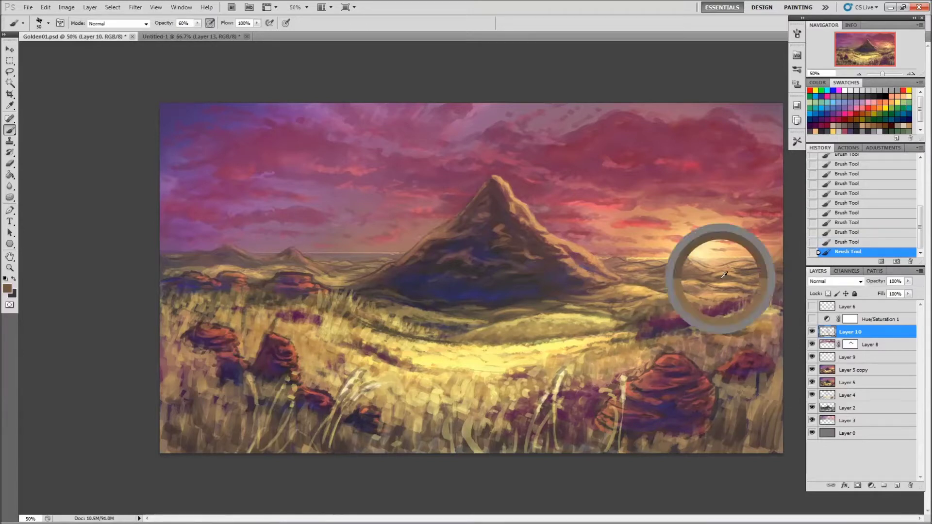
left_click(572, 308, "alt")
left_click(642, 308, "alt")
key("5")
left_click(576, 330, "alt")
left_click(518, 346, "alt")
key("bracketleft")
key("bracketleft")
key("4")
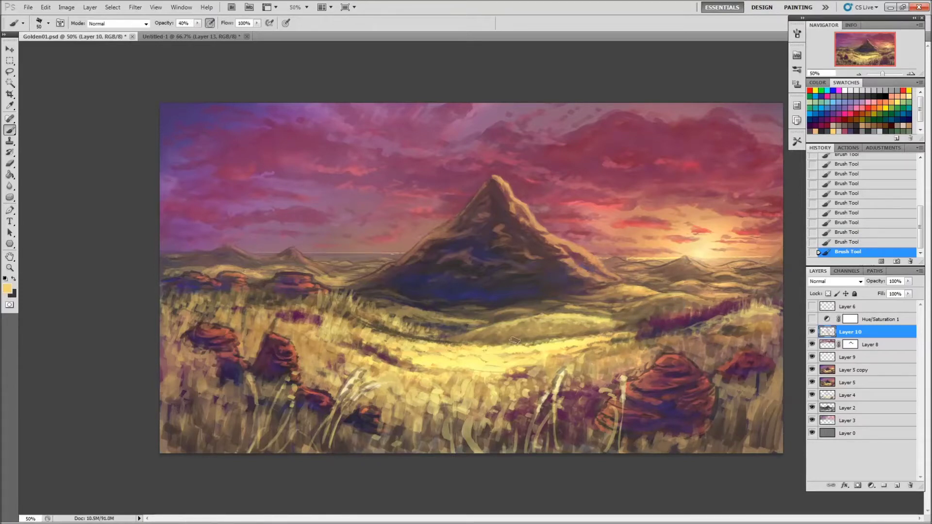
left_click(566, 309, "alt")
key("ctrl+alt+z")
key("ctrl+alt+z")
key("ctrl+alt+z")
- Paint short dark brown strokes on the distant hills and sample the hills' tans
left_click(199, 272, "alt")
left_click_drag(203, 272, 257, 267)
left_click_drag(245, 271, 263, 267)
left_click(330, 278, "alt")
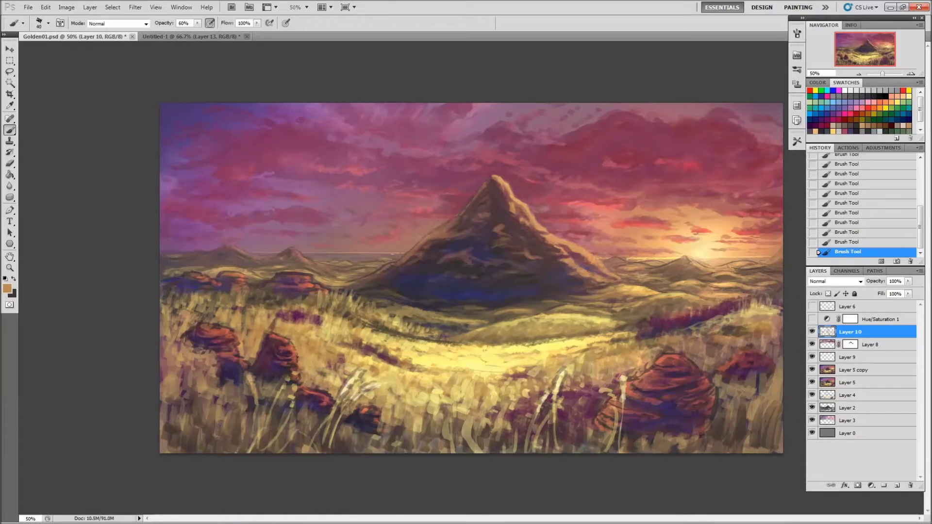
left_click(270, 280, "alt")
left_click(332, 287, "alt")
left_click(313, 275, "alt")
- Switch to a fuller-screen view and set a size-25 brush at 100% opacity
scroll(315, 283, "up", 1)
key("f")
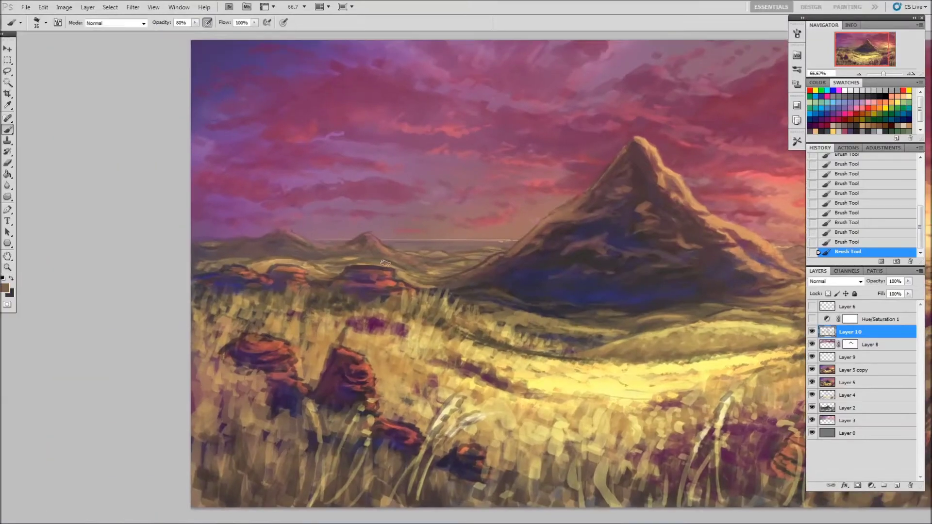
left_click(396, 263, "alt")
scroll(396, 262, "right", 2)
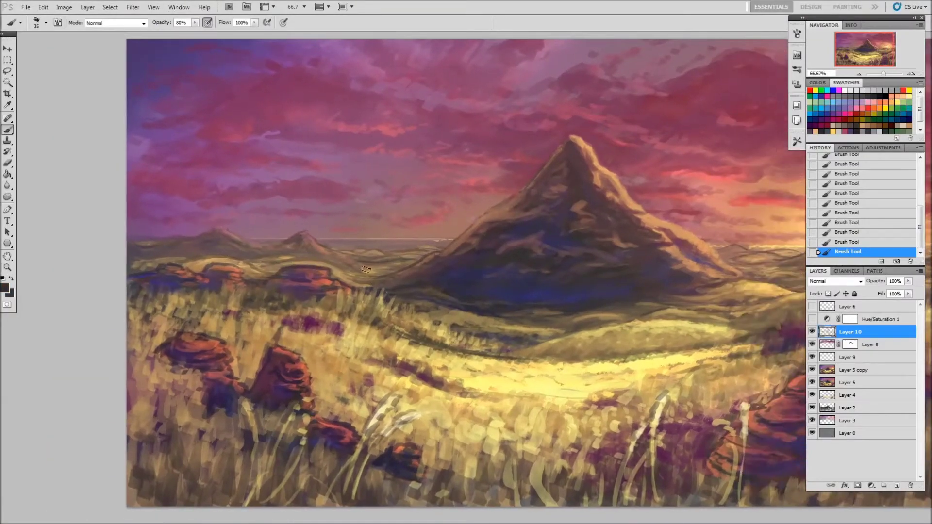
left_click(345, 258, "alt")
key("bracketright")
key("bracketright")
key("bracketright")
key("5")
scroll(465, 304, "right", 3)
key("bracketleft")
key("bracketleft")
key("bracketleft")
key("0")
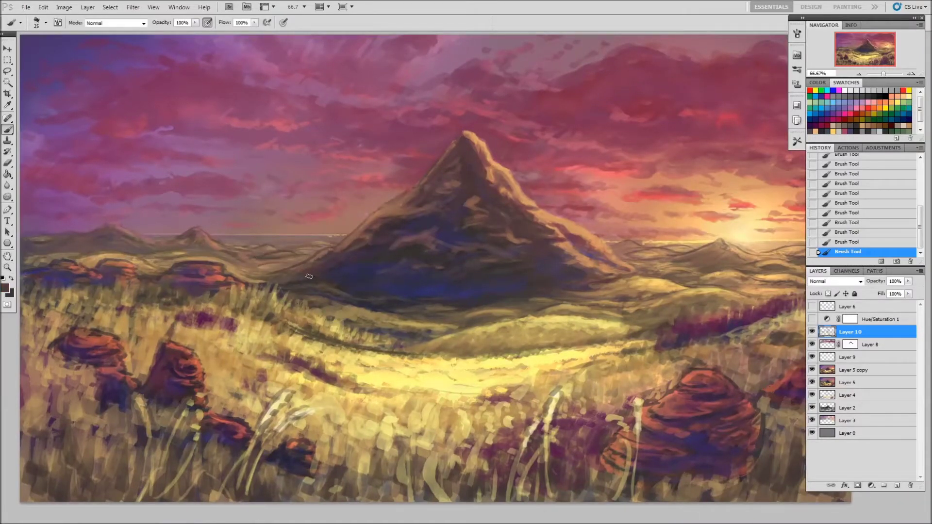
- Sample browns near the mountain base and darken the distant ridge with faint marks
left_click(278, 264, "alt")
left_click(262, 271, "alt")
left_click(210, 196, "alt")
key("0")
left_click(123, 228, "alt")
left_click(380, 249, "alt")
left_click(248, 278, "alt")
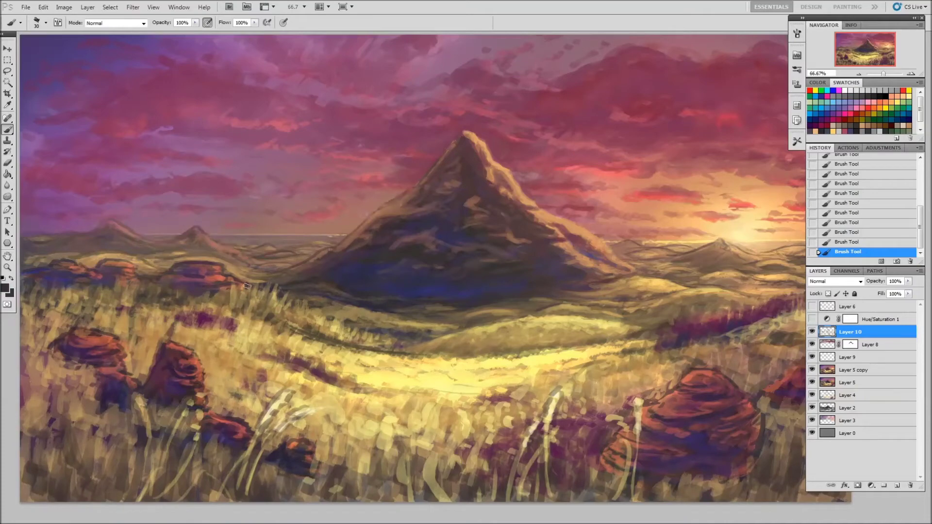
left_click_drag(213, 246, 250, 272)
- Paint a dark brown stroke along the distant ridge and extend it leftward
left_click(263, 269, "alt")
left_click(279, 271, "alt")
left_click_drag(283, 257, 236, 265)
mouse_move(189, 247)
left_mouse_down()
mouse_move(224, 258)
mouse_move(187, 260)
left_mouse_up()
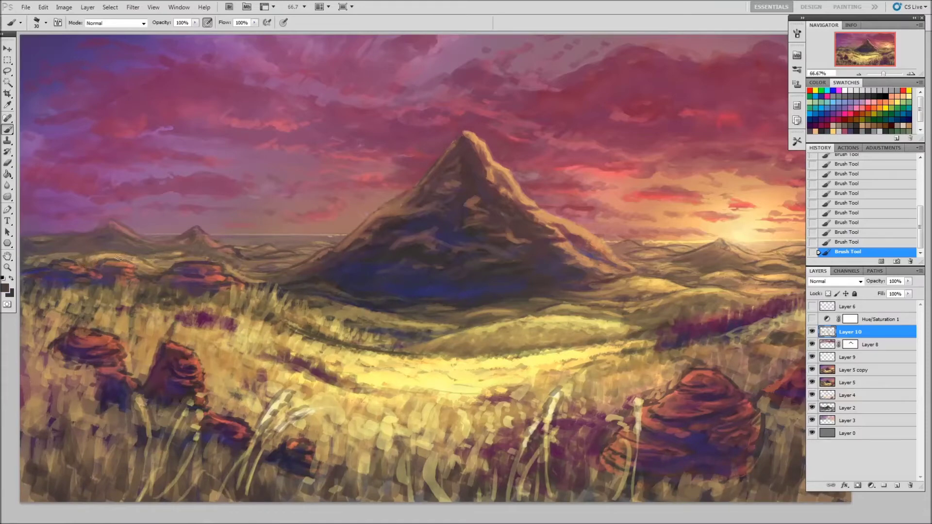
- Pan across the painting and sample yellow, tan, brown and reddish-orange colours at full opacity
left_click_drag(703, 239, 577, 245)
left_click(645, 236, "alt")
left_click(380, 268, "alt")
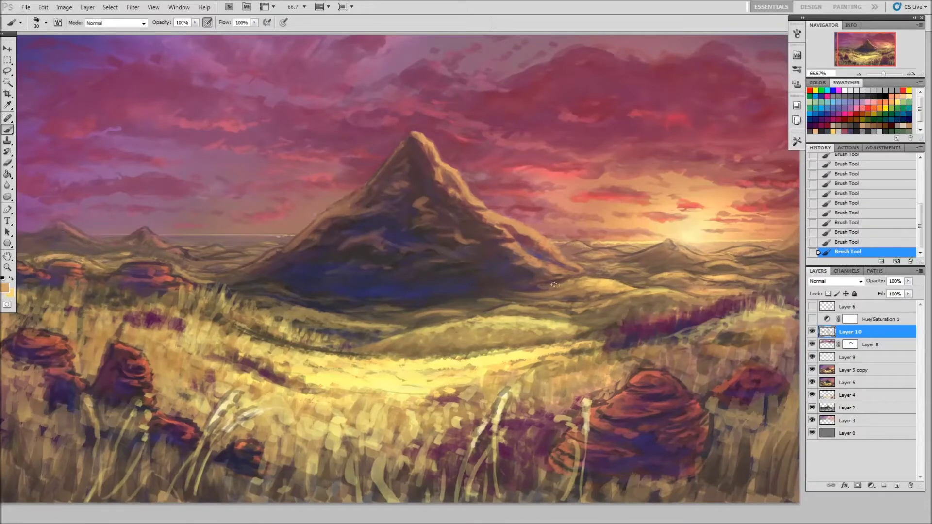
left_click(264, 252, "alt")
left_click_drag(212, 236, 347, 217)
left_click(380, 241, "alt")
key("0")
left_click(347, 237, "alt")
mouse_move(400, 231)
left_mouse_down()
mouse_move(487, 222)
mouse_move(390, 258)
left_mouse_up()
left_click(459, 235, "alt")
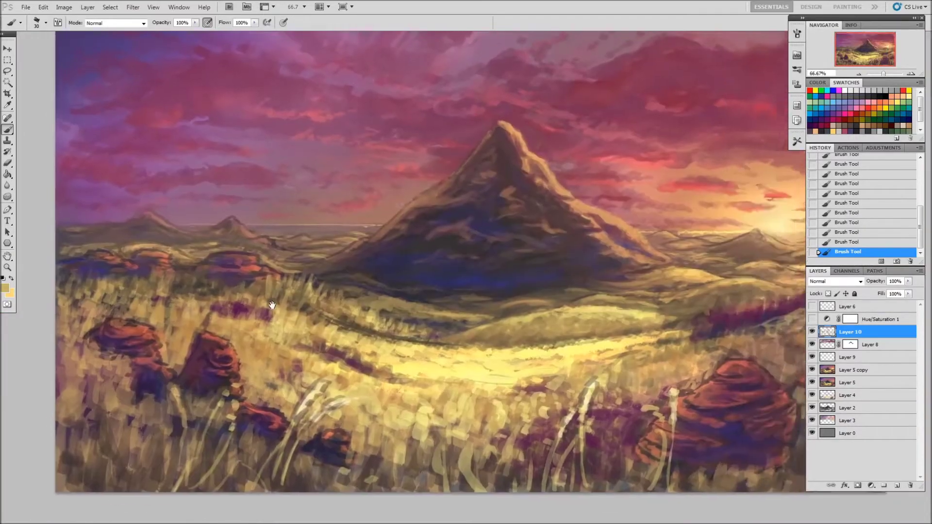
left_click(389, 257, "alt")
left_click_drag(426, 259, 455, 253)
- Sample dark navy purples at 70% opacity, swap to tan, and zoom back to 50%
key("4")
left_click(307, 274, "alt")
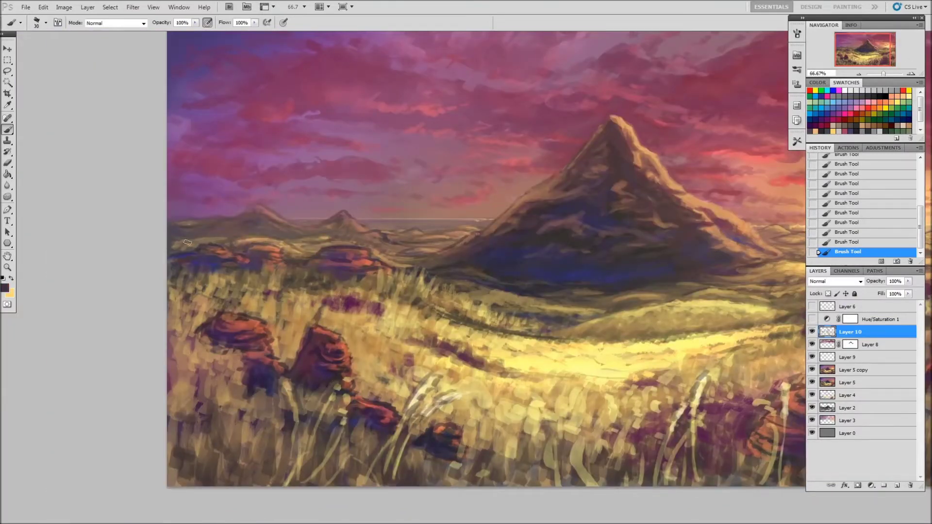
left_click(232, 223, "alt")
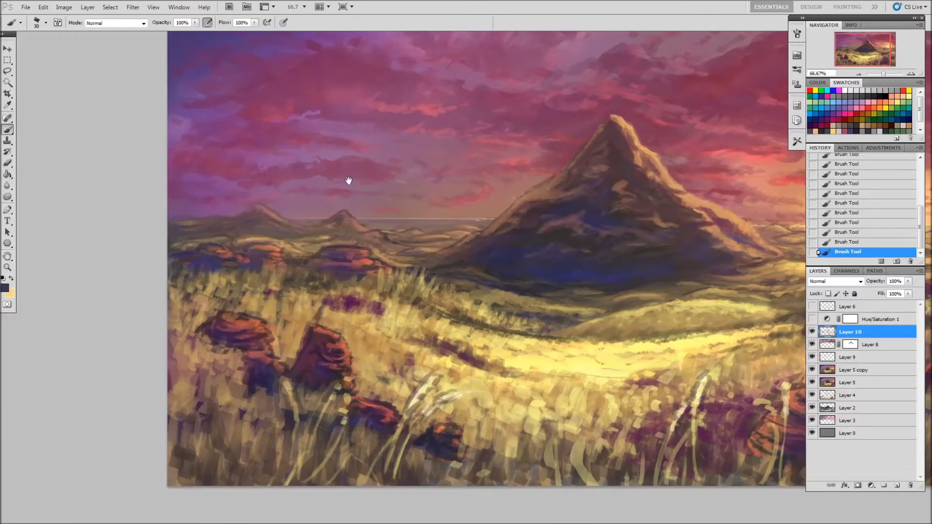
left_click_drag(236, 220, 219, 205)
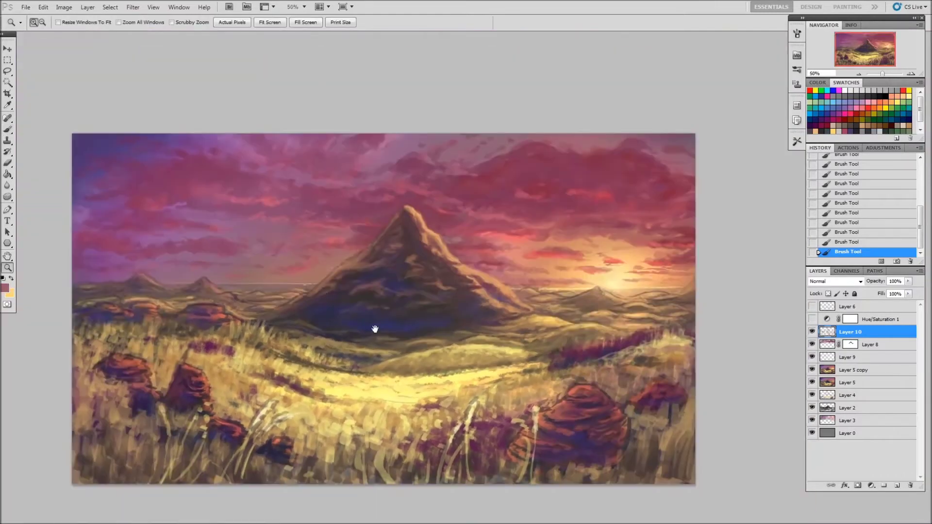
left_click_drag(410, 307, 260, 276)
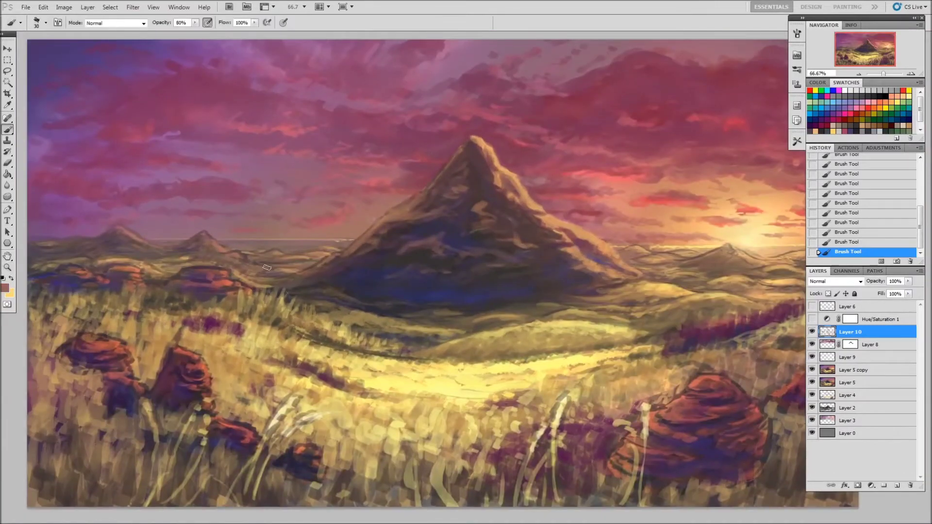
left_click(224, 259, "alt")
left_click(246, 261, "alt")
key("7")
left_click(228, 250, "alt")
key("x")
key("x")
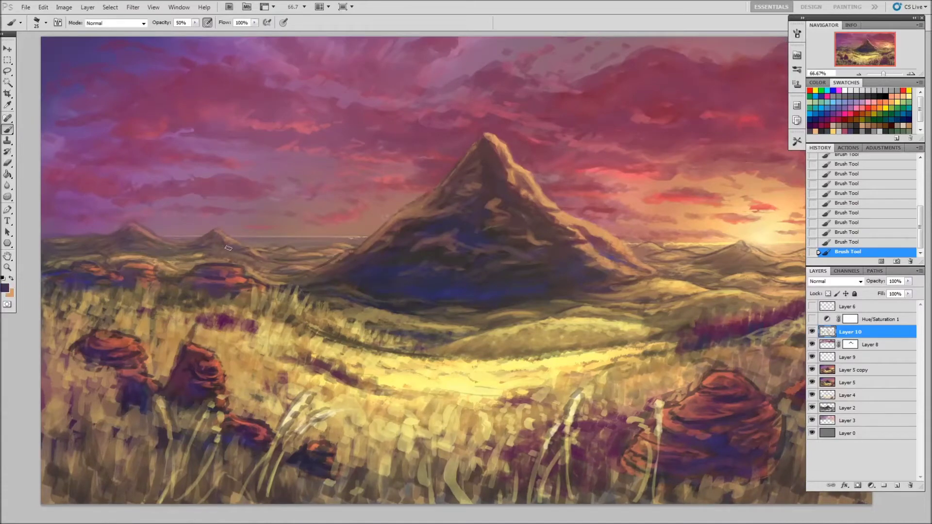
key("ctrl+minus")
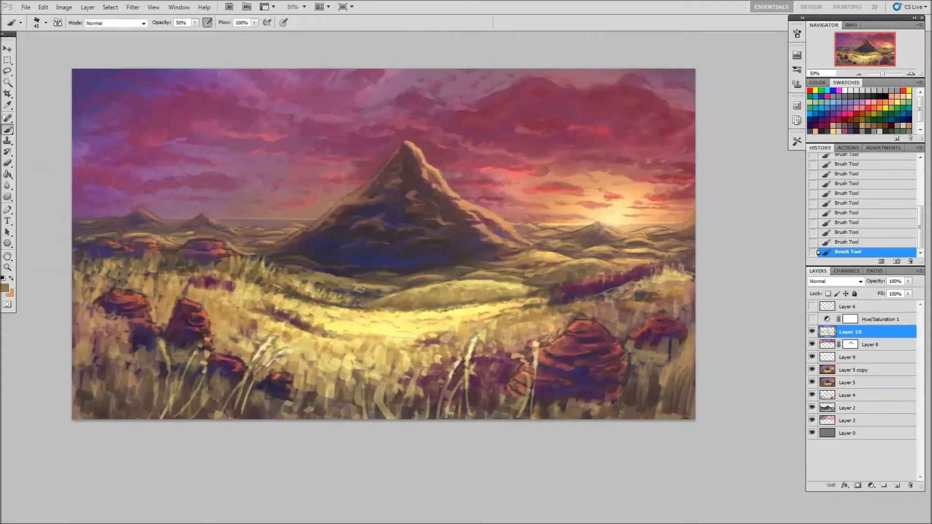
- Brighten the ridge with a pale yellow stroke at 50% opacity, comparing via undo and redo
left_click(377, 318, "alt")
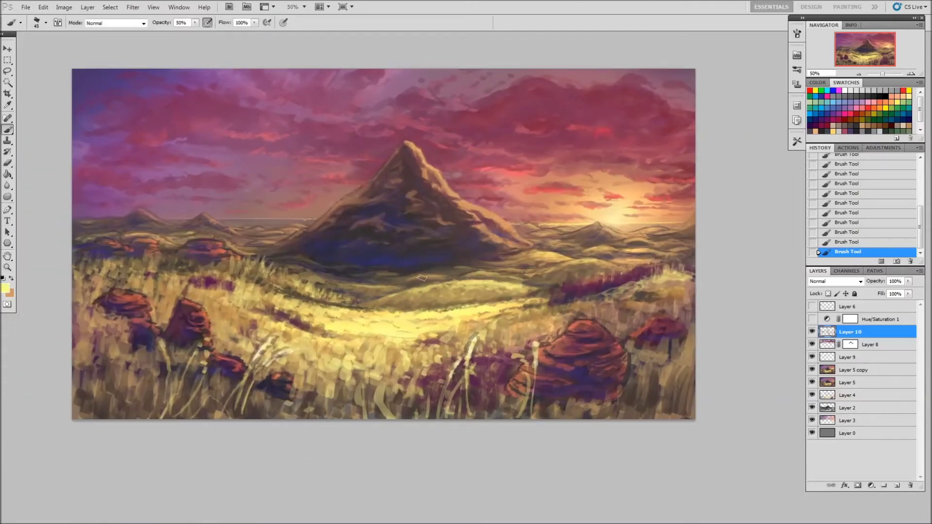
key("5")
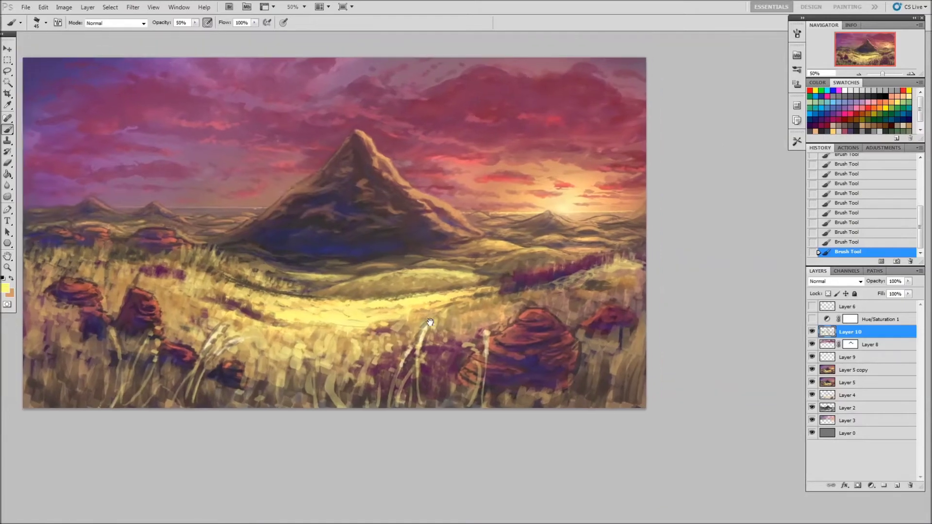
left_click_drag(380, 265, 444, 264)
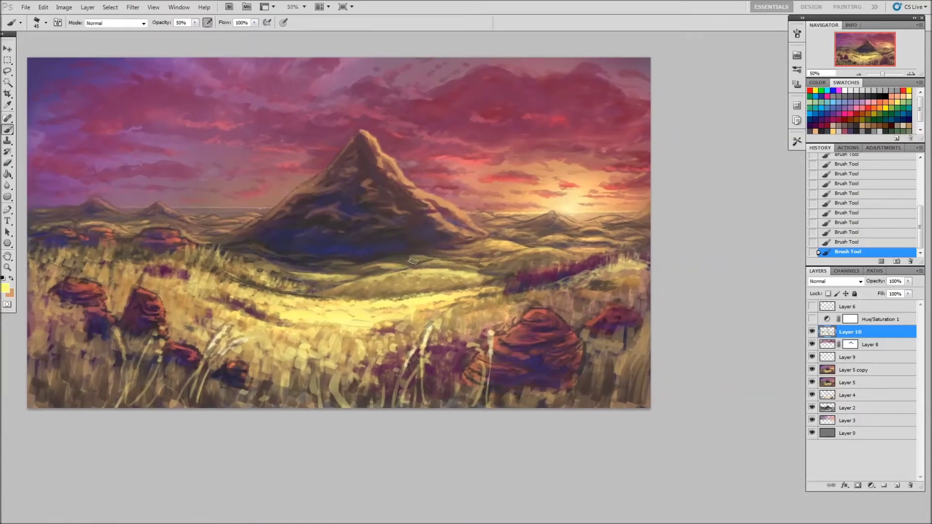
key("ctrl+alt+z")
key("ctrl+alt+z")
key("ctrl+shift+z")
key("ctrl+shift+z")
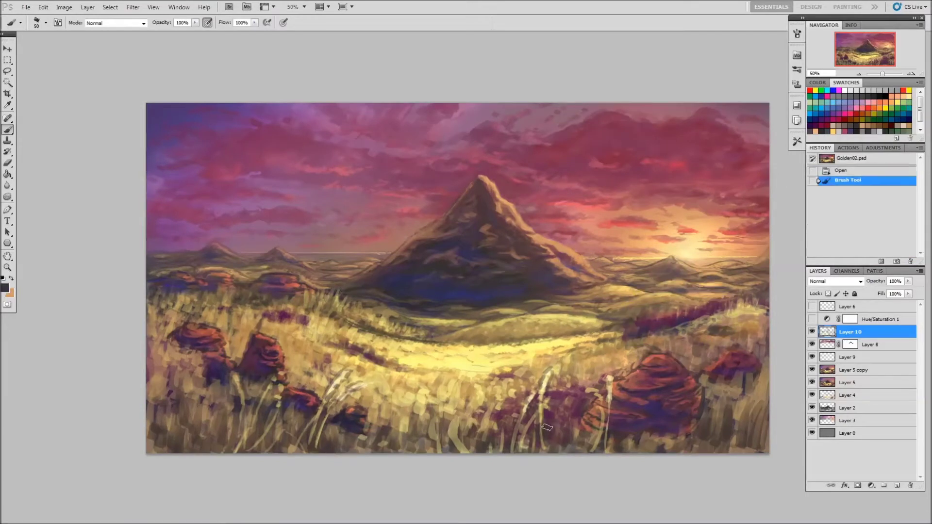
- Paint dark purple strokes into the foreground grass and a short dark stroke mid-field
left_click_drag(547, 428, 579, 439)
mouse_move(560, 403)
left_mouse_down()
mouse_move(548, 432)
mouse_move(512, 428)
left_mouse_up()
key("ctrl+alt+z")
key("ctrl+alt+z")
key("ctrl+alt+z")
key("ctrl+shift+z")
key("ctrl+shift+z")
key("ctrl+shift+z")
key("x")
left_click(556, 416, "alt")
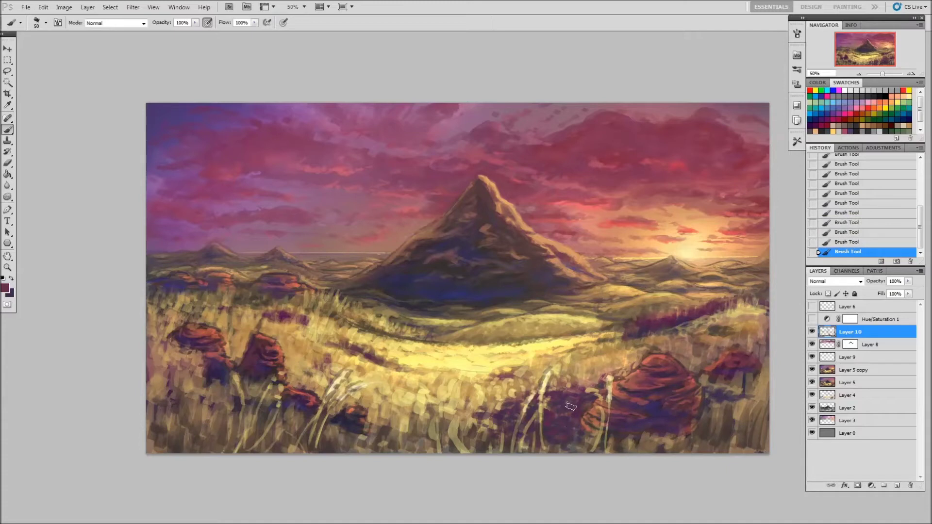
left_click_drag(536, 371, 485, 376)
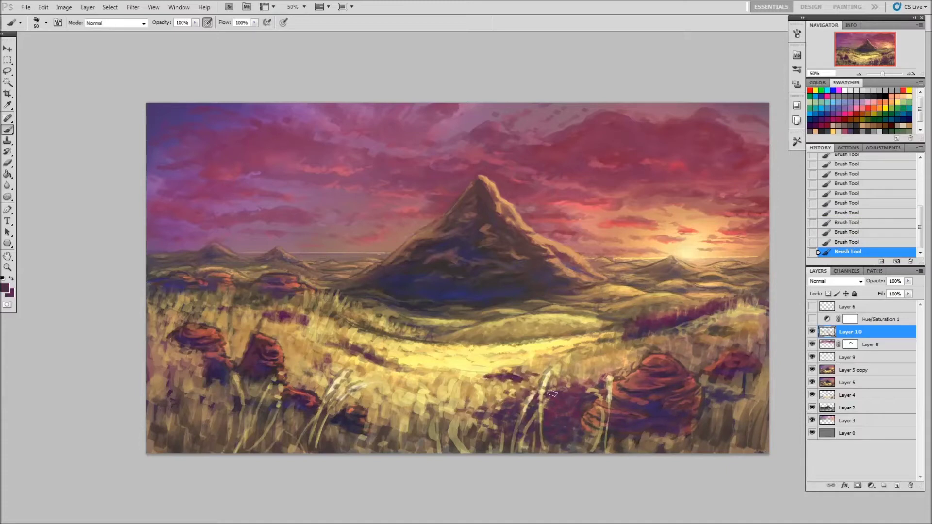
- Paint light tan strokes over the right purple band near the rocks
left_click(681, 322, "alt")
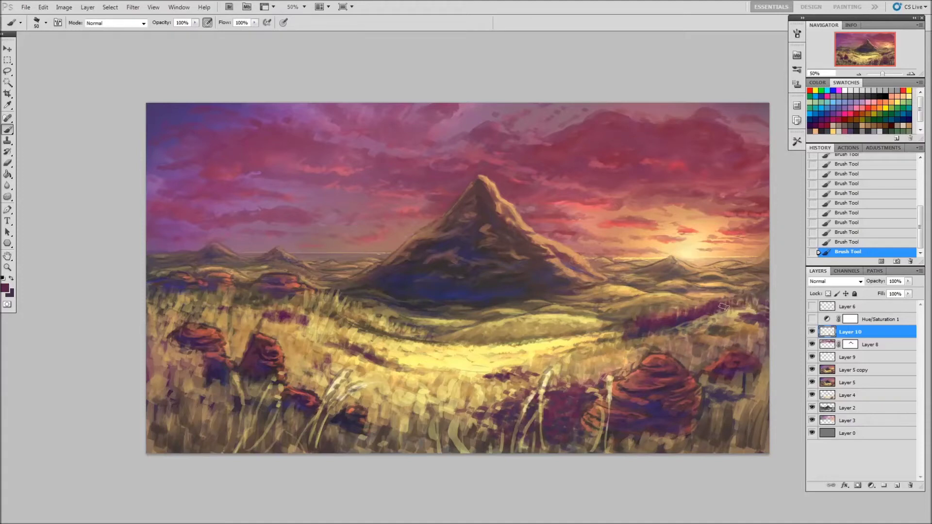
left_click(617, 322, "alt")
left_click(695, 327, "alt")
left_click_drag(699, 318, 743, 309)
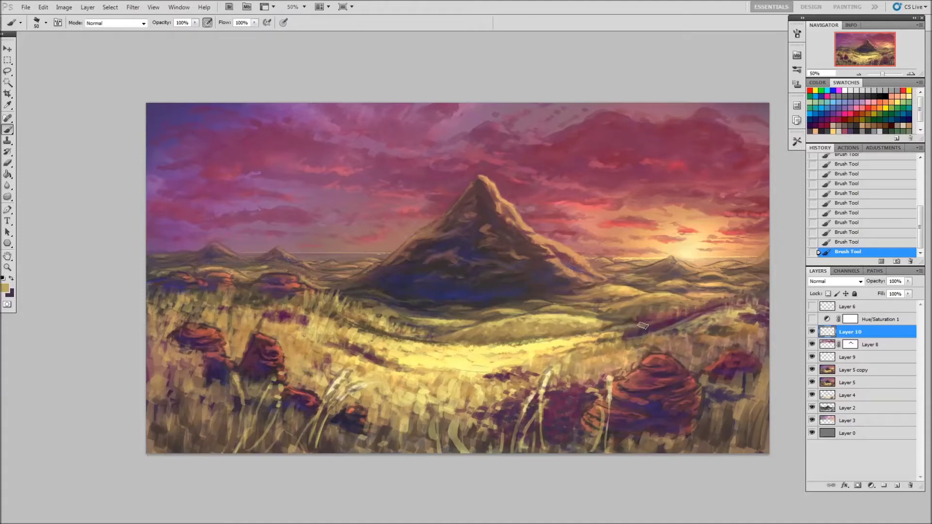
left_click(666, 311, "alt")
left_click(667, 322, "alt")
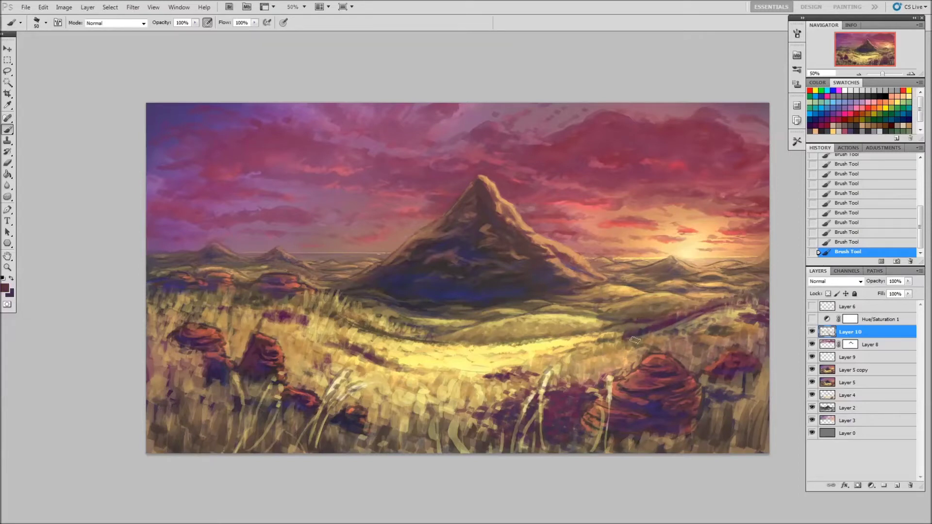
left_click(623, 321, "alt")
left_click(605, 328, "alt")
- Set the brush to size 45 at 80% opacity and sample grass yellows and mauves
left_click_drag(614, 329, 641, 315)
key("8")
key("bracketleft")
left_click(650, 309, "alt")
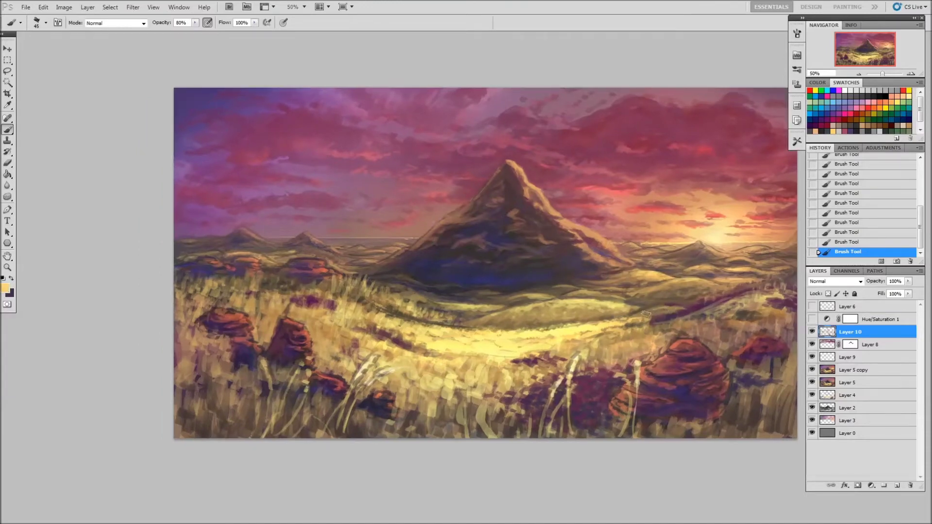
left_click(662, 308, "alt")
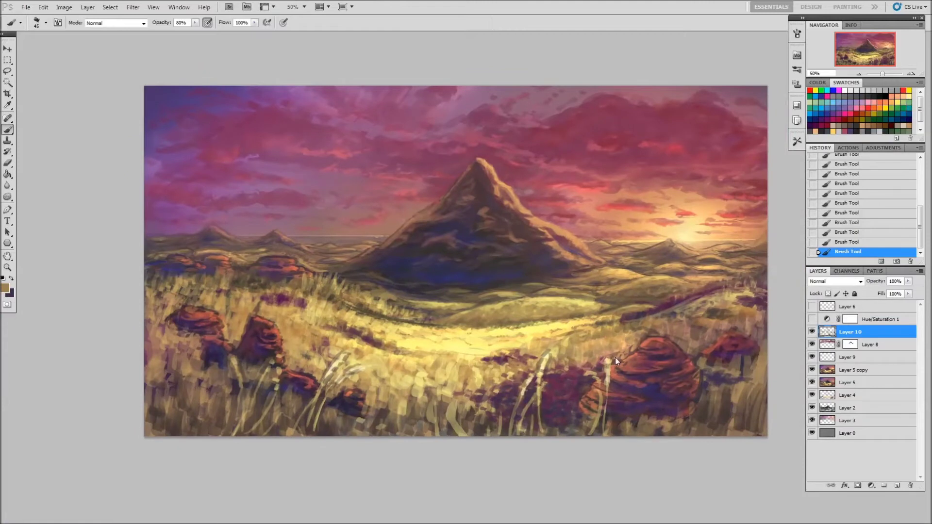
left_click(617, 308, "alt")
key("z")
key("b")
- Paint pale yellow grass strokes in the foreground field at 100% opacity
left_click(405, 337, "alt")
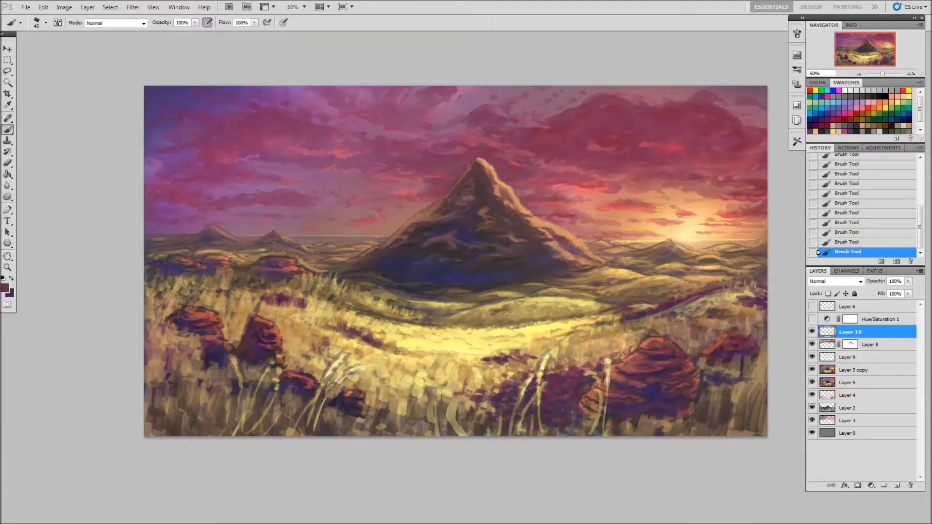
key("0")
left_click(291, 318, "alt")
left_click(284, 291, "alt")
left_click_drag(284, 298, 335, 288)
- Resample pale grass yellow and shrink the brush to size 30 at full opacity
left_click(272, 290, "alt")
key("5")
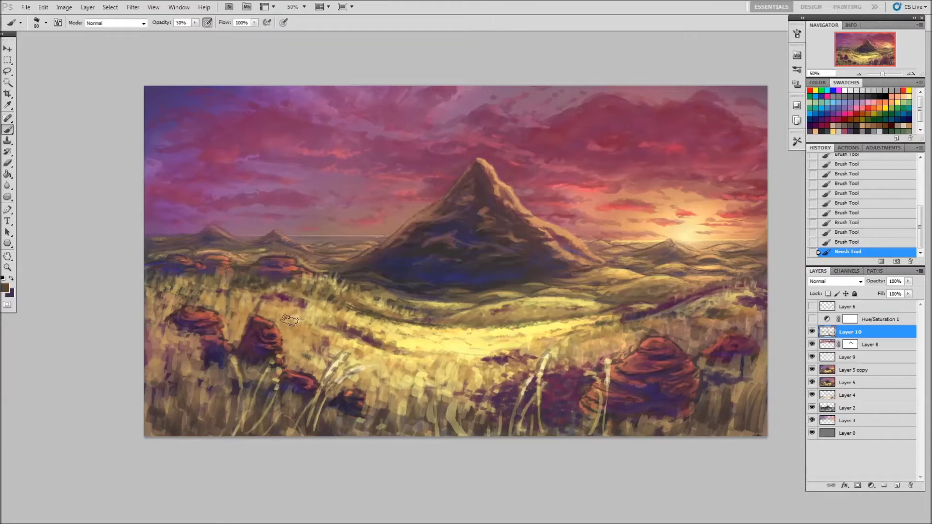
left_click(340, 294, "alt")
key("0")
key("bracketleft")
key("bracketleft")
key("bracketleft")
left_click(328, 297, "alt")
key("bracketleft")
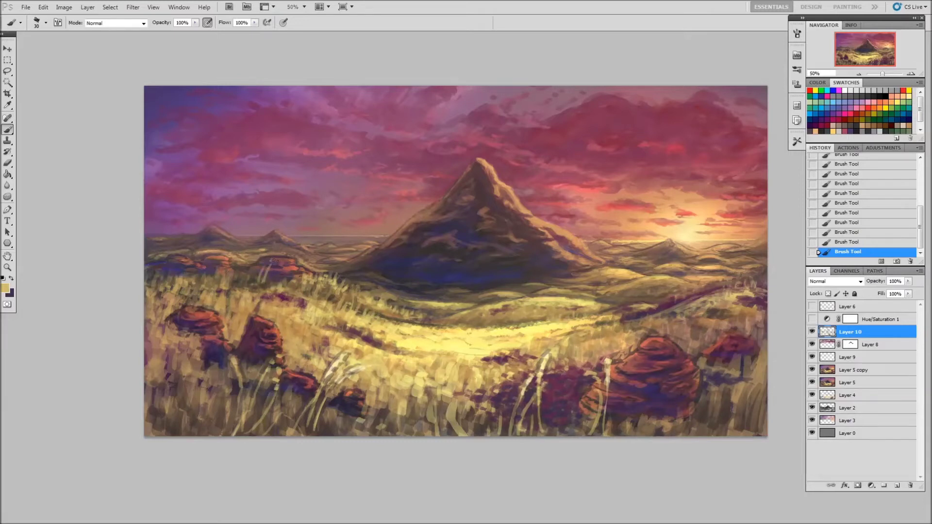
left_click(259, 269, "alt")
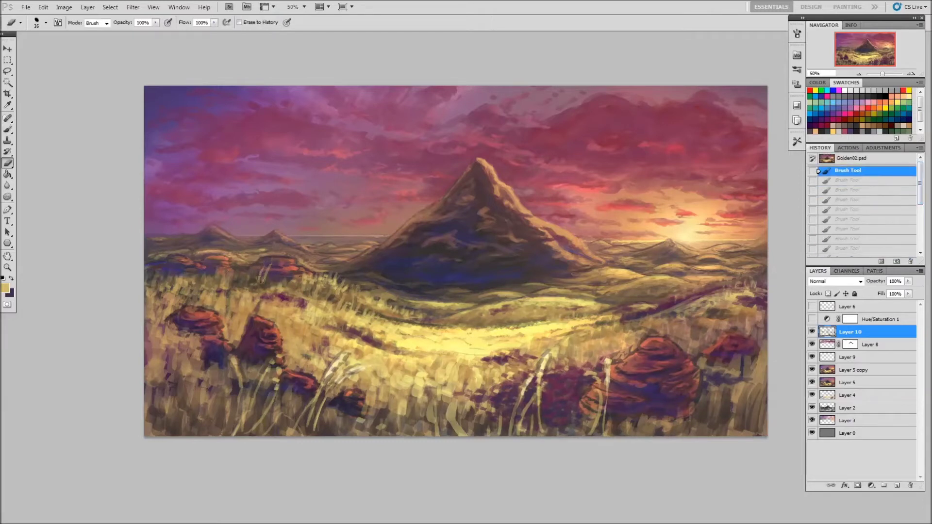
- Touch up the distant rocks with small reddish-brown and tan strokes
left_click_drag(271, 268, 264, 262)
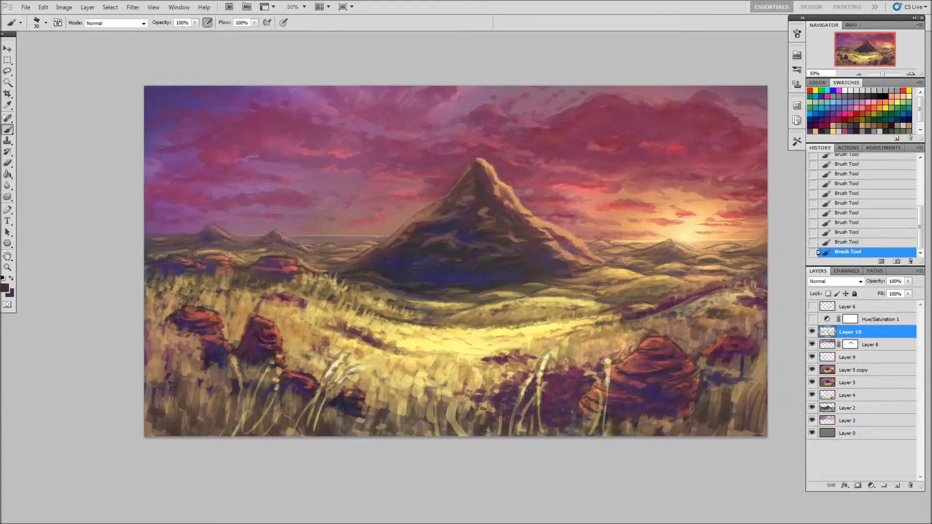
key("bracketright")
key("bracketright")
left_click(226, 276, "alt")
key("ctrl+alt+z")
key("ctrl+alt+z")
key("ctrl+alt+z")
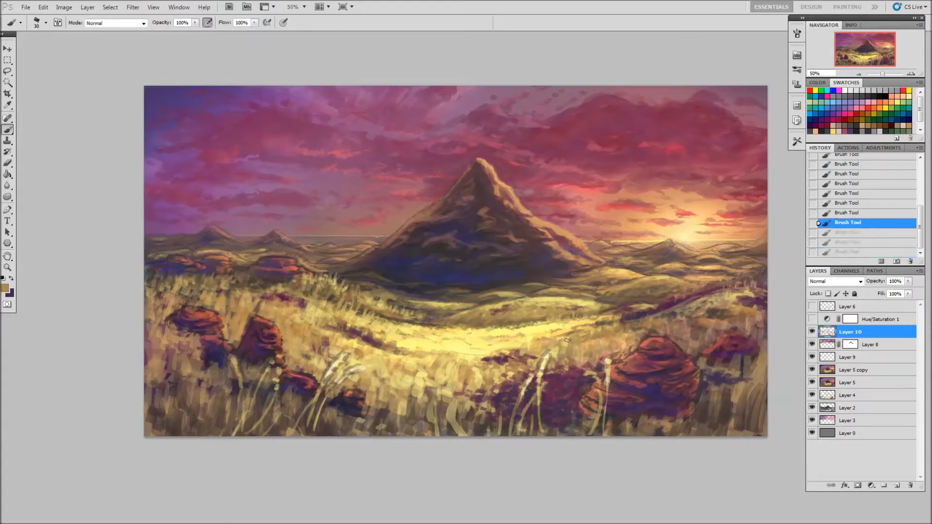
left_click_drag(268, 298, 316, 308)
left_click(291, 306, "alt")
mouse_move(253, 299)
left_mouse_down()
mouse_move(277, 310)
mouse_move(323, 309)
left_mouse_up()
left_click_drag(172, 270, 226, 276)
- Paint soft pale-yellow strokes into the grass using a size-125 brush at 50% opacity
left_click(204, 278, "alt")
key("5")
key("bracketright")
key("bracketright")
key("bracketright")
left_click(283, 338, "alt")
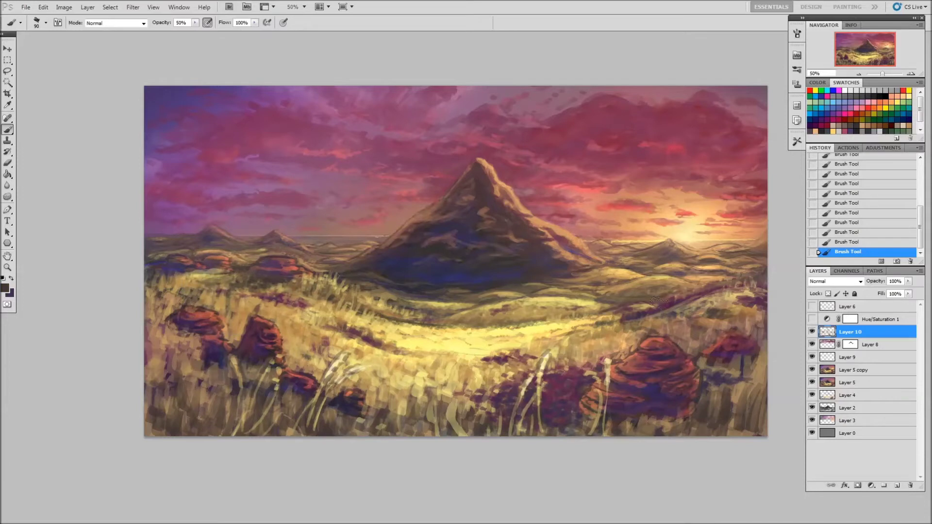
left_click(223, 270, "alt")
key("5")
key("bracketright")
key("bracketright")
key("bracketright")
left_click(228, 287, "alt")
left_click_drag(202, 281, 248, 271)
left_click_drag(209, 304, 247, 269)
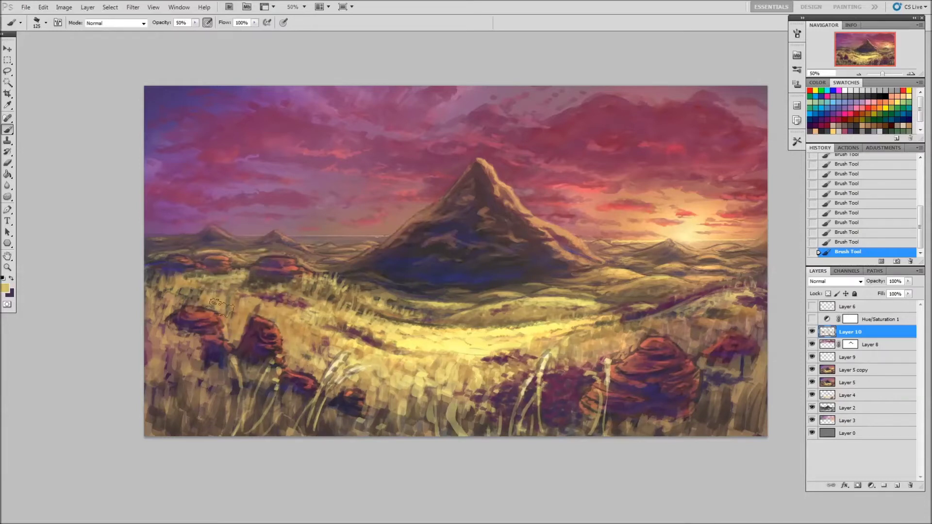
- Shade the grass around the lower-left and right rocks dark purple with a size-175 brush
left_click(248, 383, "alt")
key("bracketright")
key("bracketright")
mouse_move(245, 367)
left_mouse_down()
mouse_move(252, 412)
mouse_move(218, 412)
left_mouse_up()
left_click_drag(233, 381, 185, 373)
left_click(330, 398, "alt")
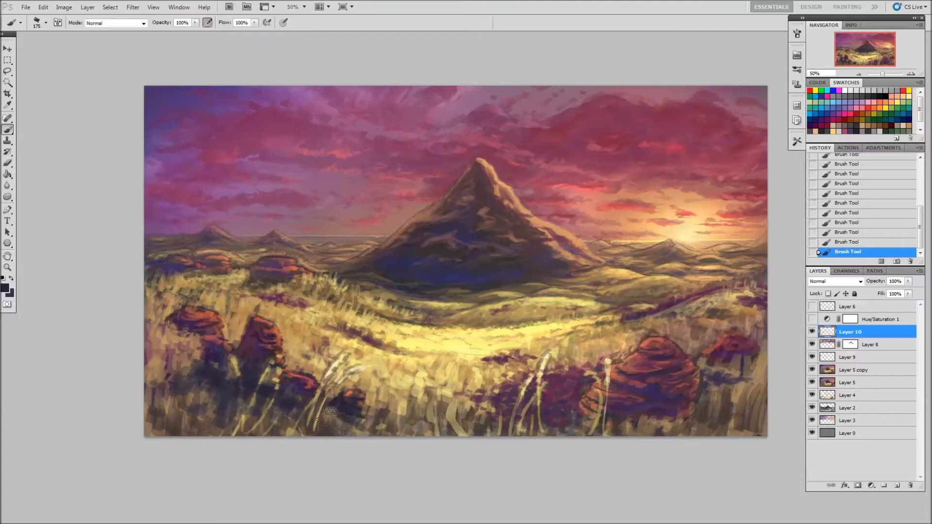
left_click_drag(602, 420, 728, 434)
left_click_drag(706, 366, 765, 381)
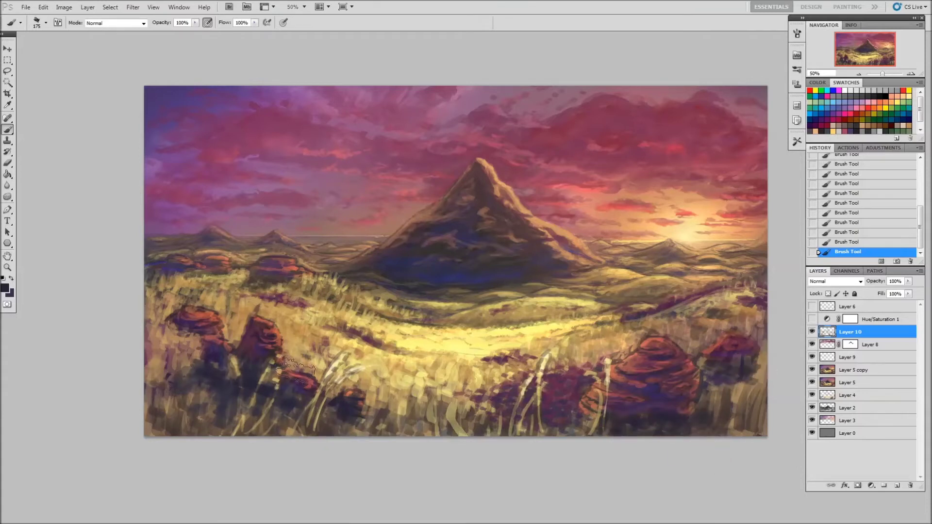
- Paint faint light stalks under the rocks with a size-50 brush
key("bracketleft")
key("bracketleft")
key("bracketleft")
left_click(620, 427, "alt")
left_click_drag(633, 414, 648, 438)
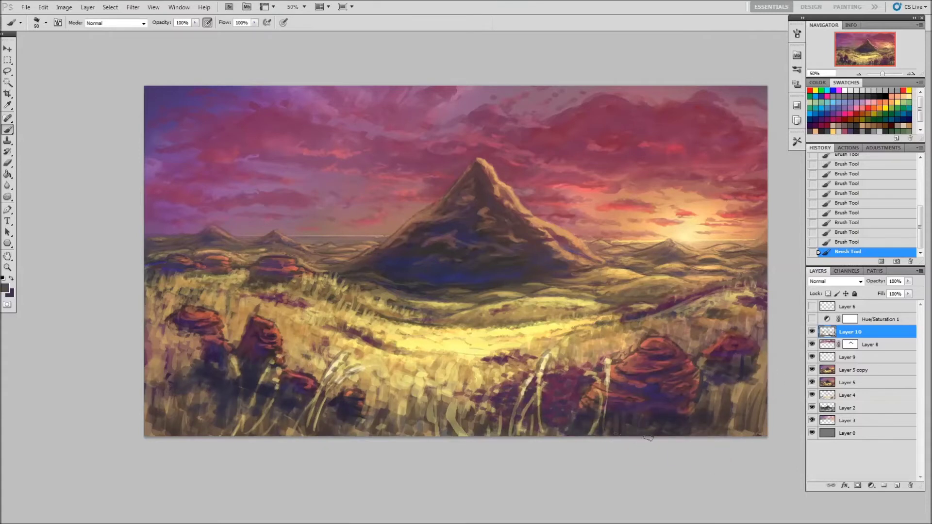
left_click_drag(250, 383, 266, 402)
left_click_drag(215, 371, 223, 416)
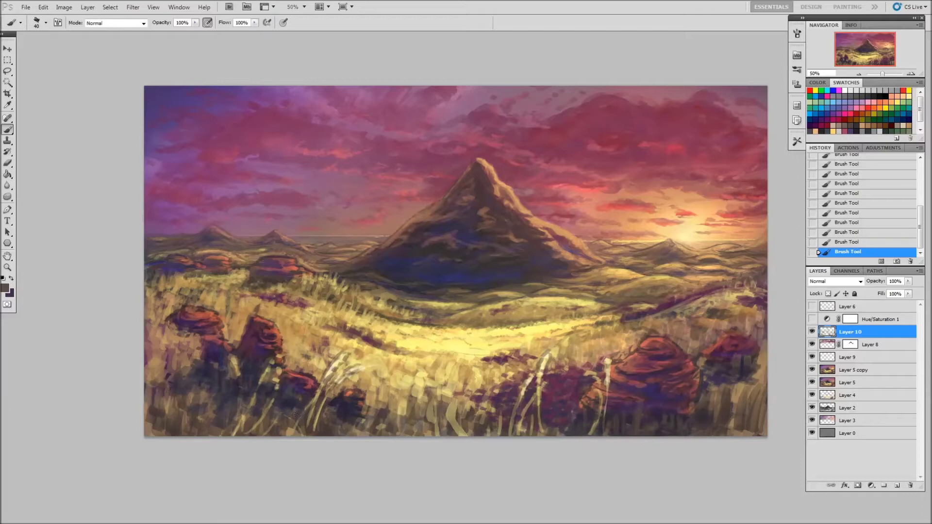
- Sample dark purple, mauve, salmon and tan tones from the painting, enlarging the brush to 100
left_click(290, 394, "alt")
left_click(259, 396, "alt")
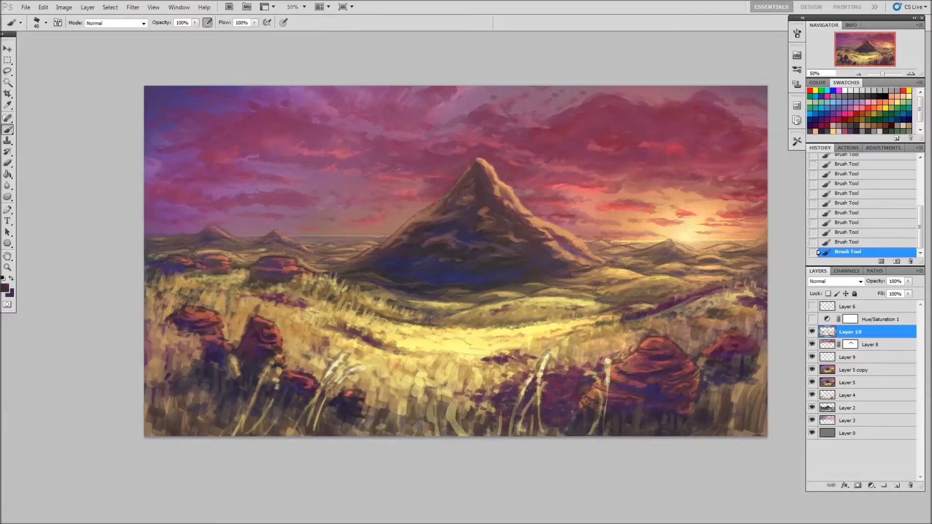
key("bracketright")
key("bracketright")
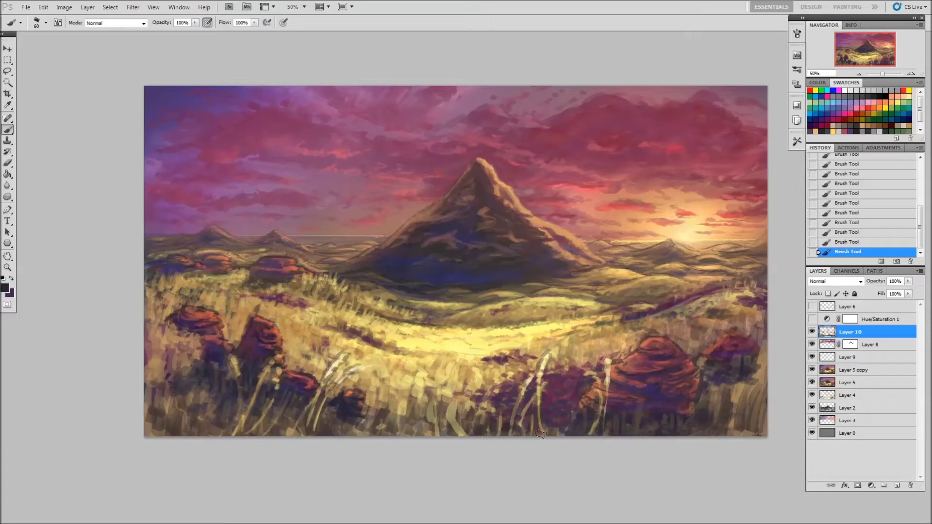
left_click(479, 406, "alt")
left_click(602, 361, "alt")
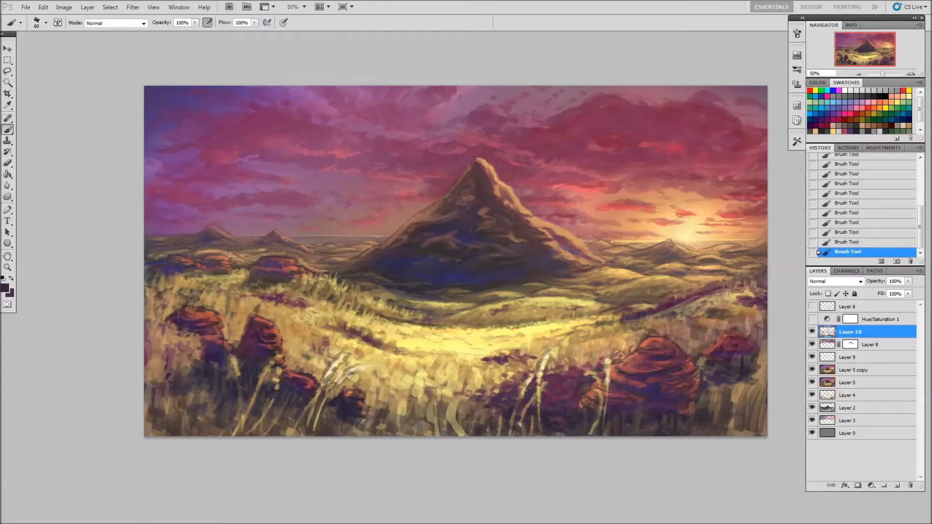
left_click(736, 359, "alt")
left_click(737, 343, "alt")
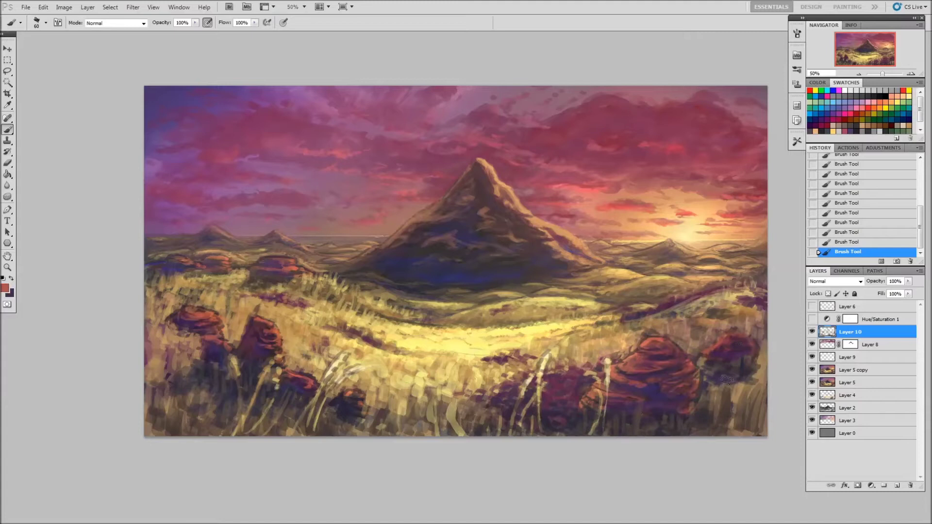
left_click(182, 340, "alt")
key("bracketright")
key("bracketright")
key("bracketright")
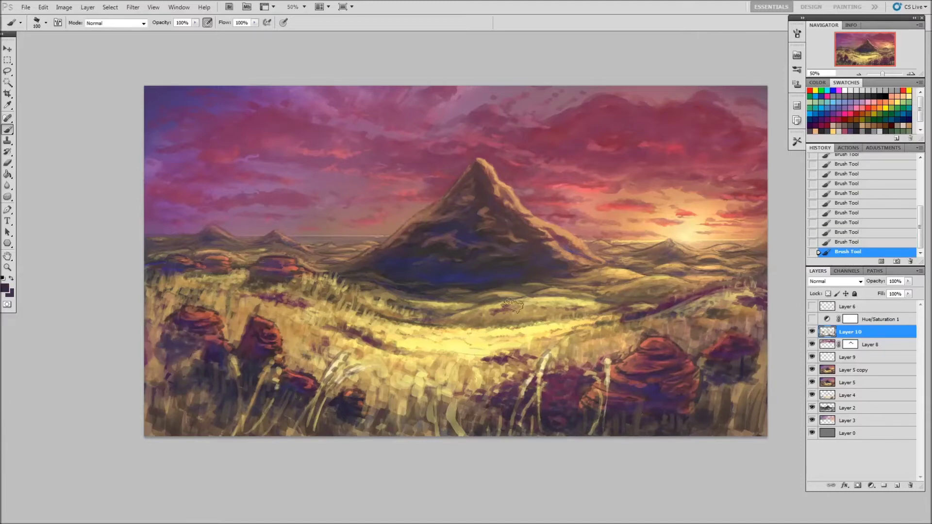
left_click(161, 349, "alt")
- Add Layer 11 and brush salmon over the mountain base at size 400, 50% opacity
right_click(515, 273)
double_click(529, 330)
key("ctrl+shift+alt+n")
key("5")
key("bracketright")
key("bracketright")
key("bracketright")
left_click(663, 389, "alt")
mouse_move(663, 388)
left_mouse_down()
mouse_move(378, 301)
mouse_move(582, 310)
left_mouse_up()
- Brighten the grass at the mountain base with a size-200 brush at 30% opacity
key("bracketleft")
key("bracketleft")
key("bracketleft")
key("2")
key("5")
key("3")
left_click_drag(505, 284, 456, 296)
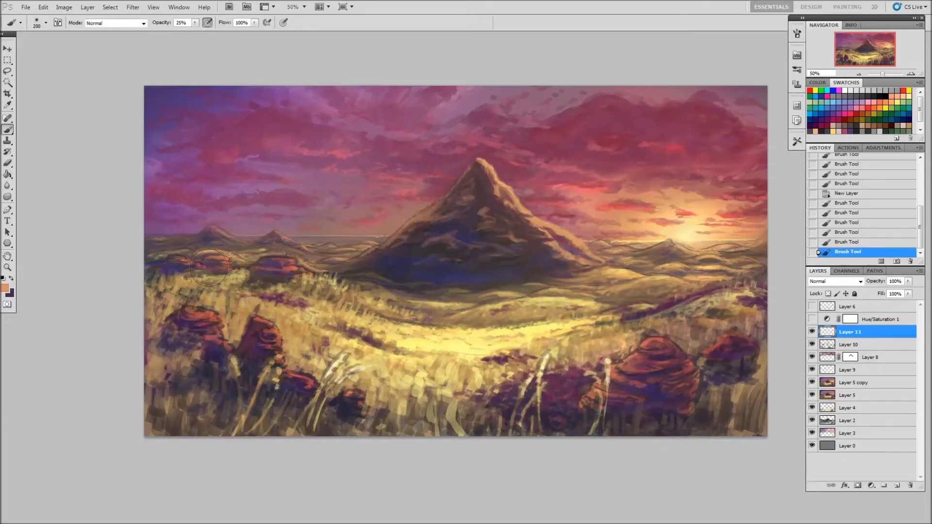
left_click_drag(524, 311, 340, 335)
left_click_drag(300, 272, 243, 292)
left_click_drag(602, 301, 734, 323)
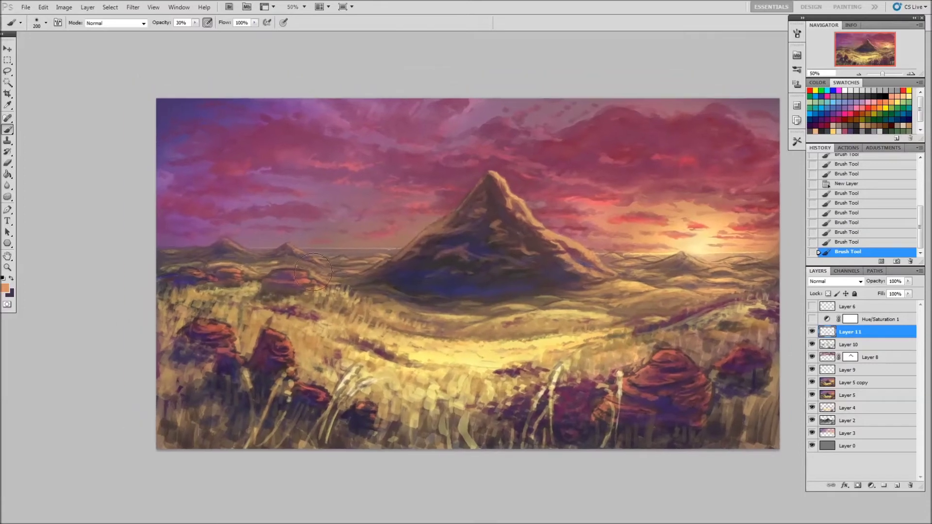
- Soften the new grass strokes with the Eraser at 50% opacity, size 150
key("e")
mouse_move(291, 279)
left_mouse_down()
mouse_move(252, 277)
mouse_move(399, 330)
left_mouse_up()
left_click_drag(580, 367, 461, 341)
mouse_move(634, 345)
left_mouse_down()
mouse_move(490, 361)
mouse_move(503, 458)
left_mouse_up()
right_click(413, 338)
key("5")
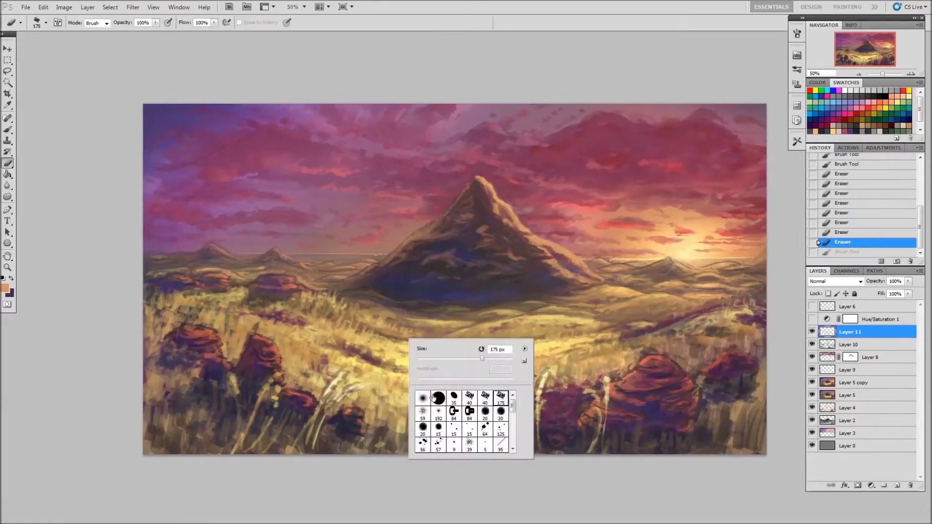
mouse_move(436, 320)
left_mouse_down()
mouse_move(466, 349)
mouse_move(374, 298)
left_mouse_up()
key("bracketleft")
key("bracketleft")
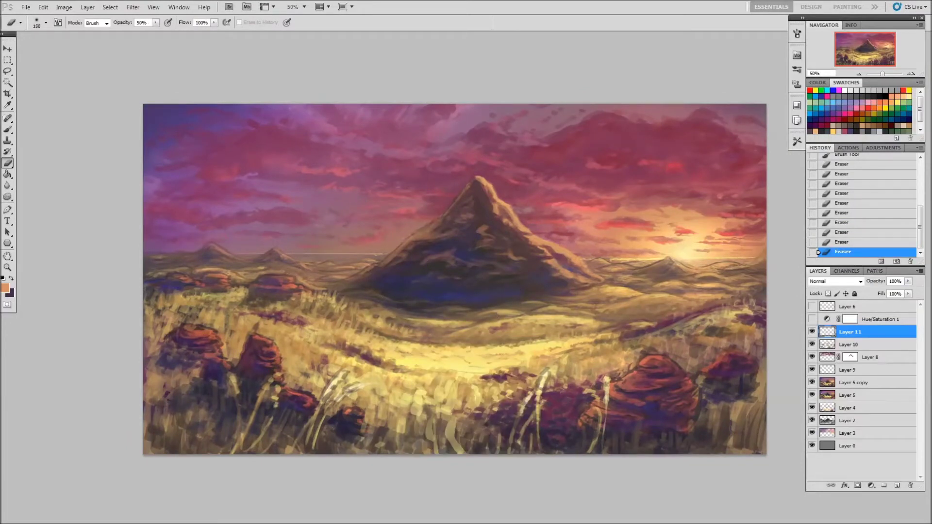
- Dab dark purple-blue near the mountain base, then sample darker browns and blues at 100% opacity
key("b")
left_click(568, 365, "alt")
left_click_drag(526, 305, 443, 307)
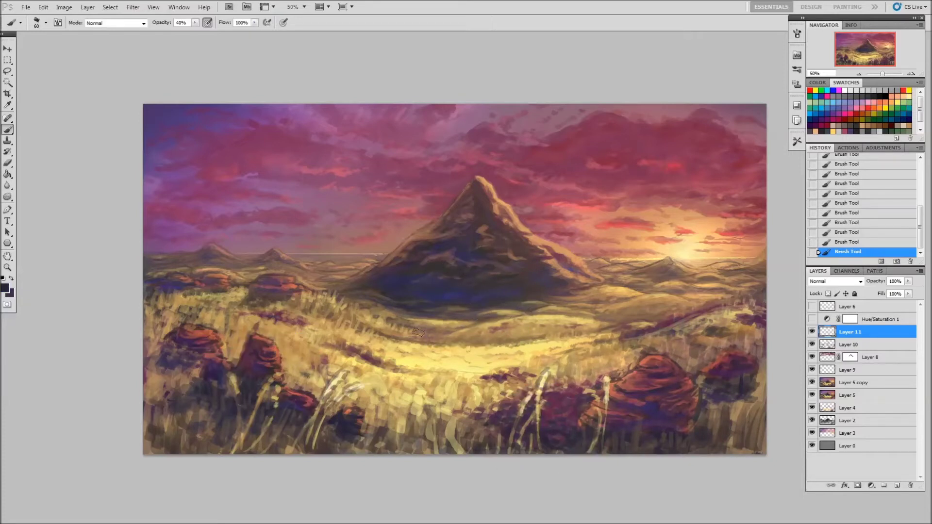
left_click_drag(464, 341, 452, 344)
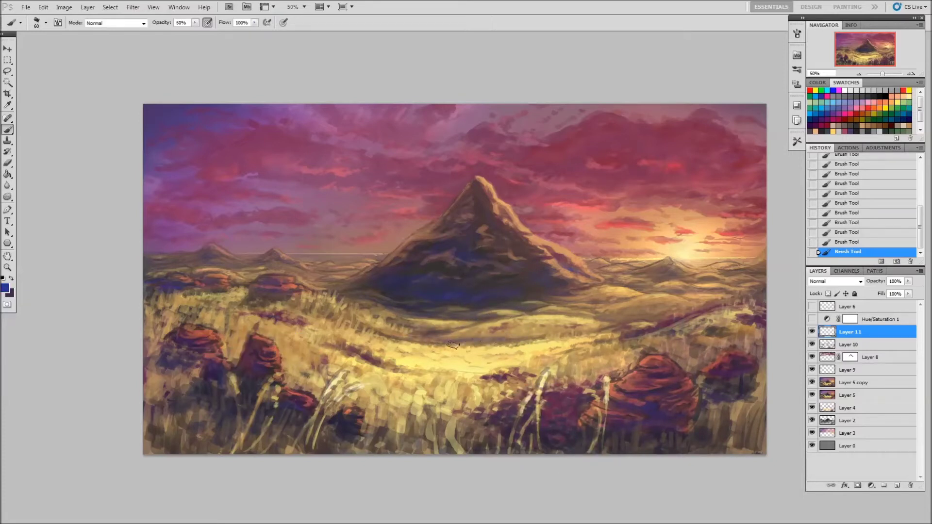
left_click(446, 338, "alt")
key("0")
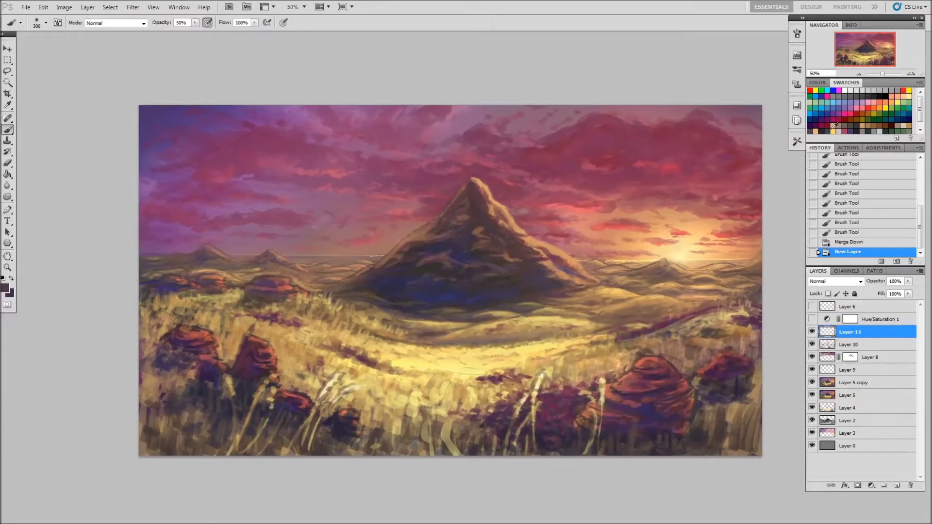
left_click(443, 298, "alt")
- Darken the distant hills below the mountain and along the horizon with brush sizes 60–100
right_click(529, 281)
left_click_drag(558, 293, 541, 303)
mouse_move(539, 304)
left_mouse_down()
mouse_move(473, 315)
mouse_move(499, 293)
left_mouse_up()
mouse_move(490, 297)
left_mouse_down()
mouse_move(427, 290)
mouse_move(433, 317)
mouse_move(456, 308)
left_mouse_up()
key("bracketright")
key("bracketright")
key("bracketright")
left_click_drag(394, 304, 541, 327)
left_click_drag(422, 194, 447, 189)
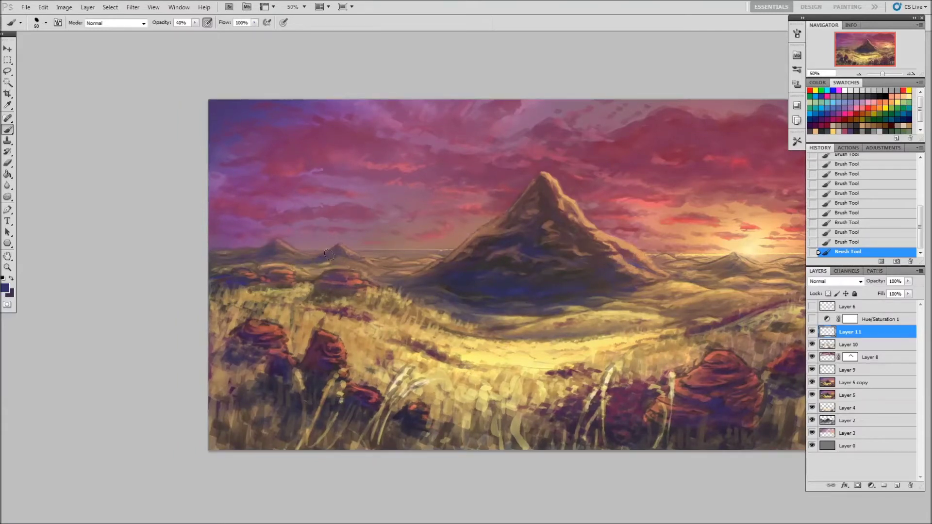
mouse_move(699, 264)
left_mouse_down()
mouse_move(755, 276)
mouse_move(736, 248)
left_mouse_up()
- Add small strokes near the hills, then recolour Layer 11 strokes with transparency locked
key("e")
key("b")
mouse_move(729, 285)
left_mouse_down()
mouse_move(717, 290)
mouse_move(753, 286)
left_mouse_up()
mouse_move(677, 255)
left_mouse_down()
mouse_move(694, 264)
mouse_move(658, 266)
left_mouse_up()
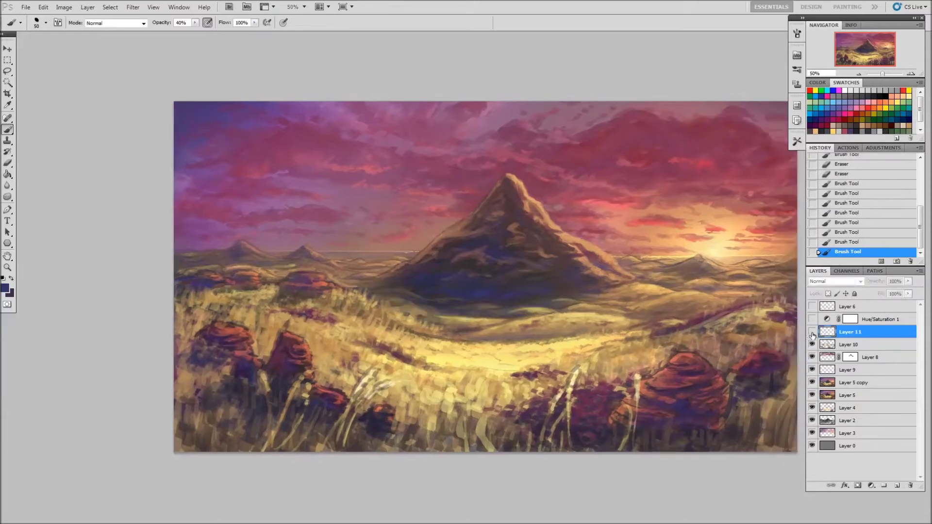
right_click(543, 373)
key("Escape")
key("slash")
left_click_drag(679, 298, 699, 307)
- Set the brush to size 35 at 40% opacity and unlock Layer 11 transparency
key("5")
key("bracketright")
key("bracketright")
key("bracketright")
key("8")
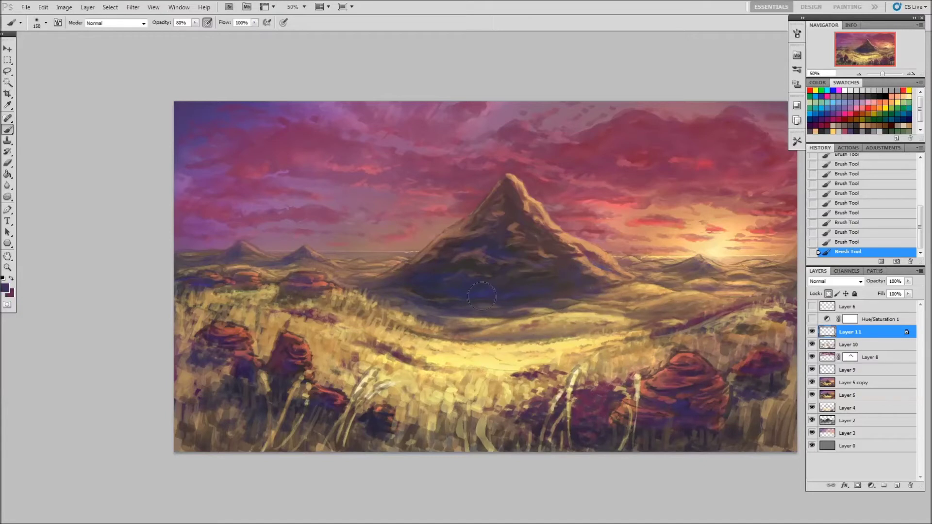
key("bracketleft")
key("bracketleft")
key("bracketleft")
key("4")
key("slash")
- Erase part of the latest strokes, then paint dark strokes along the mountain base
key("e")
left_click(727, 281)
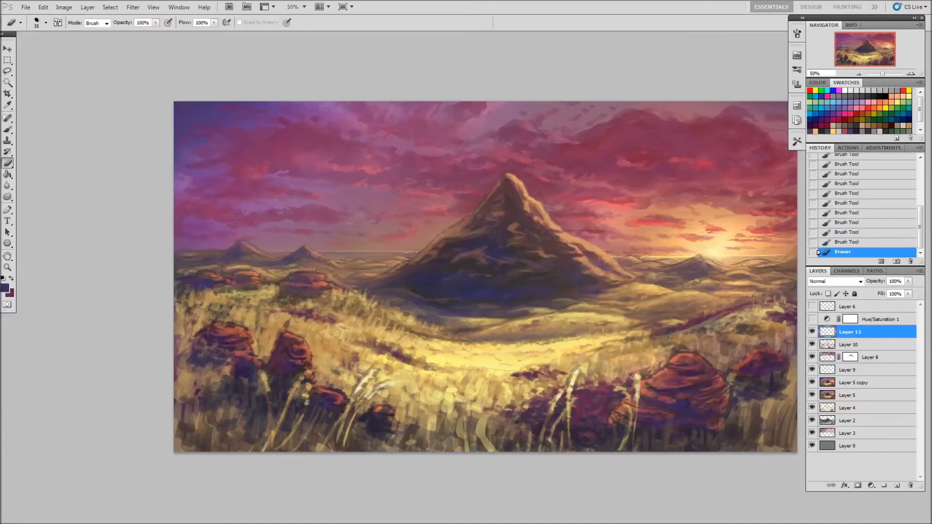
key("b")
left_click(699, 289)
left_click(682, 302)
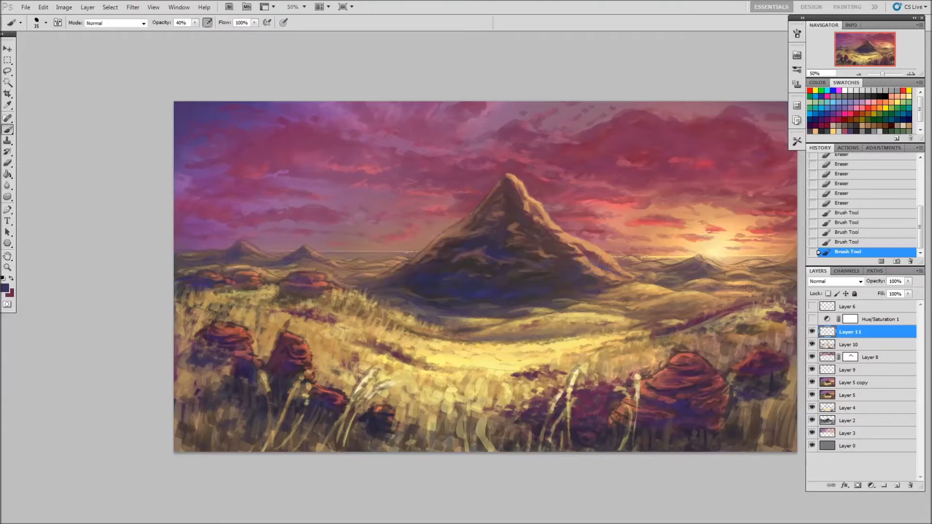
mouse_move(656, 273)
left_mouse_down()
mouse_move(679, 281)
mouse_move(577, 295)
left_mouse_up()
- Sample tan colours from the field, adjusting the brush between sizes 60 and 30
key("3")
key("bracketright")
key("bracketright")
key("bracketright")
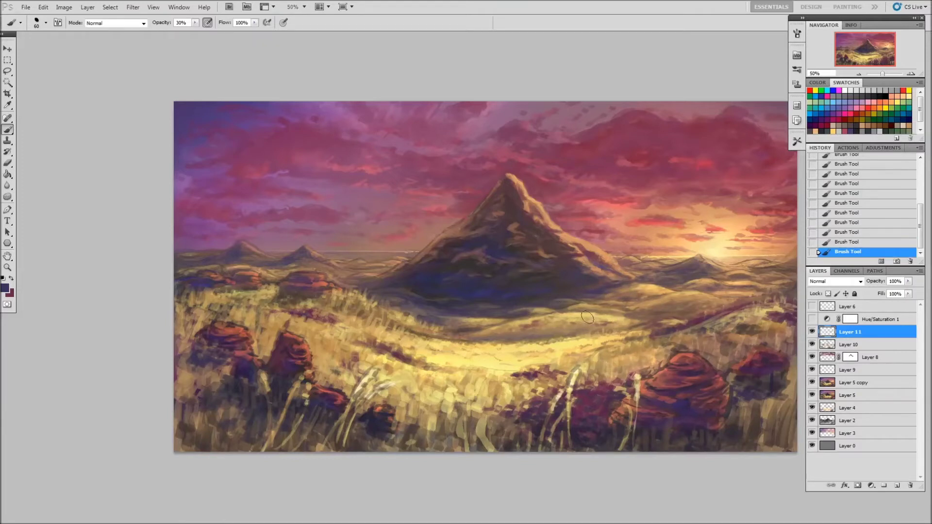
left_click(553, 329, "alt")
left_click(709, 253, "alt")
key("bracketleft")
key("0")
- Swap colours and sample pale yellow and tan tones at 80–100% opacity
key("x")
key("8")
left_click(712, 259, "alt")
left_click(667, 260, "alt")
key("0")
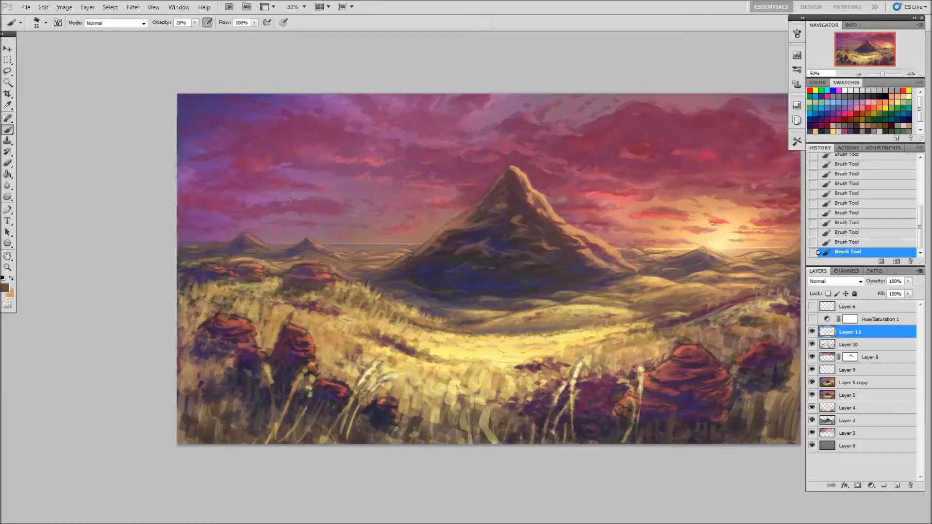
- Sample darker browns and light tans around the mountain, then open Image Size
left_click(446, 248, "alt")
key("8")
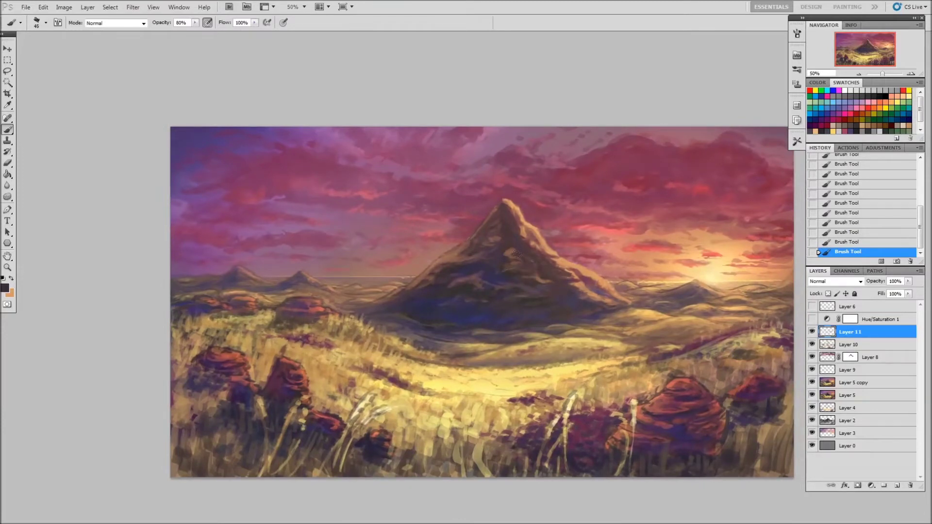
left_click(562, 257, "alt")
key("0")
key("8")
left_click(576, 255, "alt")
left_click(627, 301, "alt")
left_click(287, 282, "alt")
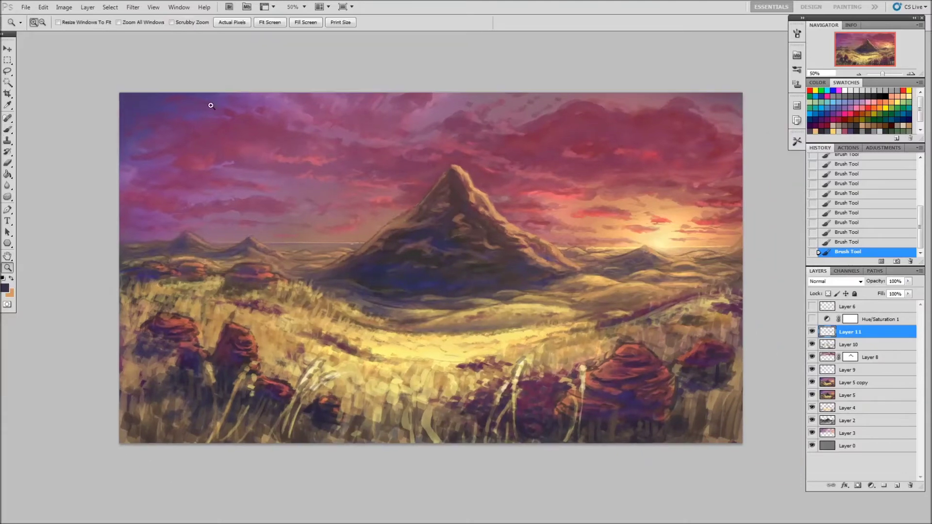
left_click(64, 7)
left_click(78, 75)
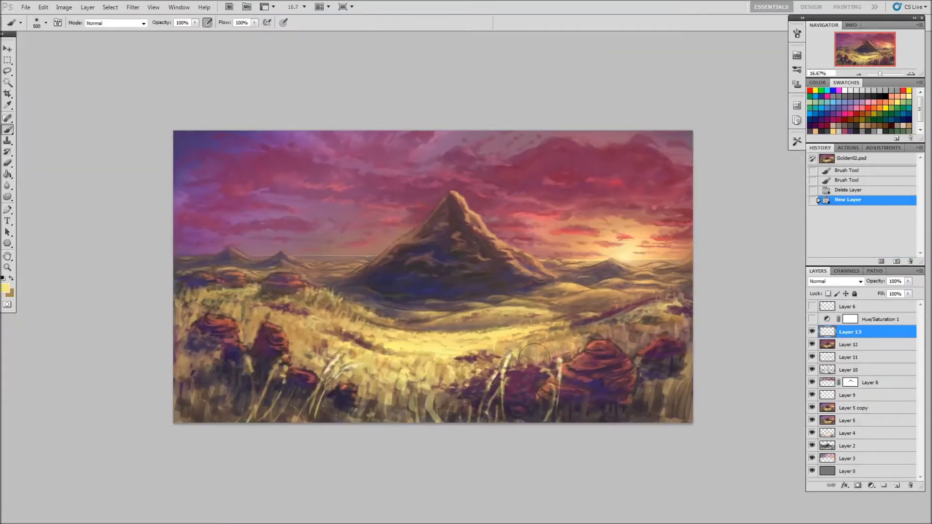
- Choose dark brown and darken the foreground field, rocks and bottom edge
left_click(5, 288)
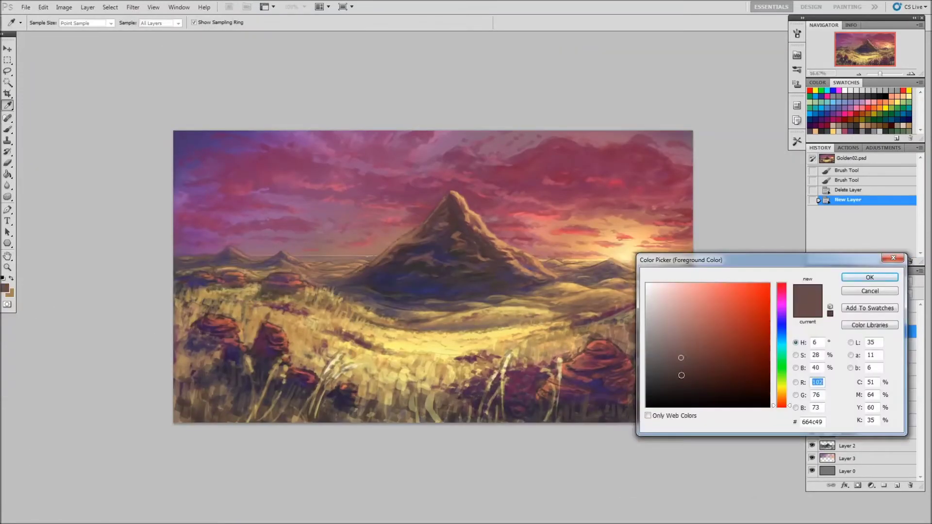
left_click(869, 277)
key("b")
mouse_move(436, 330)
left_mouse_down()
mouse_move(627, 316)
mouse_move(292, 340)
left_mouse_up()
key("x")
left_click_drag(219, 310, 679, 369)
left_click_drag(437, 369, 330, 413)
left_click_drag(486, 349, 203, 320)
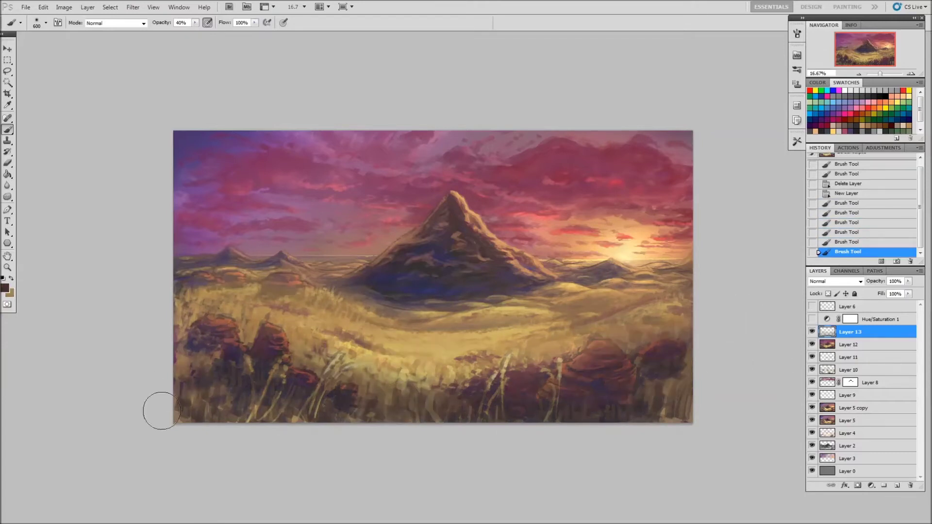
left_click_drag(161, 410, 252, 412)
- Darken the painting's bottom edge further at 80% opacity, then reselect Layer 13 and zoom in
key("8")
left_click_drag(137, 374, 657, 427)
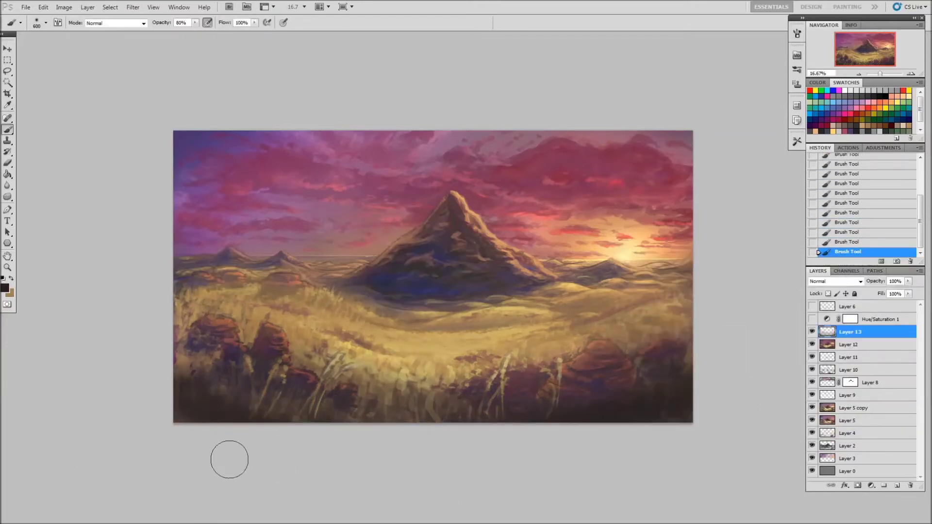
left_click_drag(229, 459, 563, 389)
key("ctrl+plus")
right_click(427, 362)
key("alt+bracketleft")
left_click(812, 331)
left_click(849, 332)
key("ctrl+plus")
- Paint at brush size 60, rotate the canvas about 60° and reset it upright
key("bracketright")
key("bracketright")
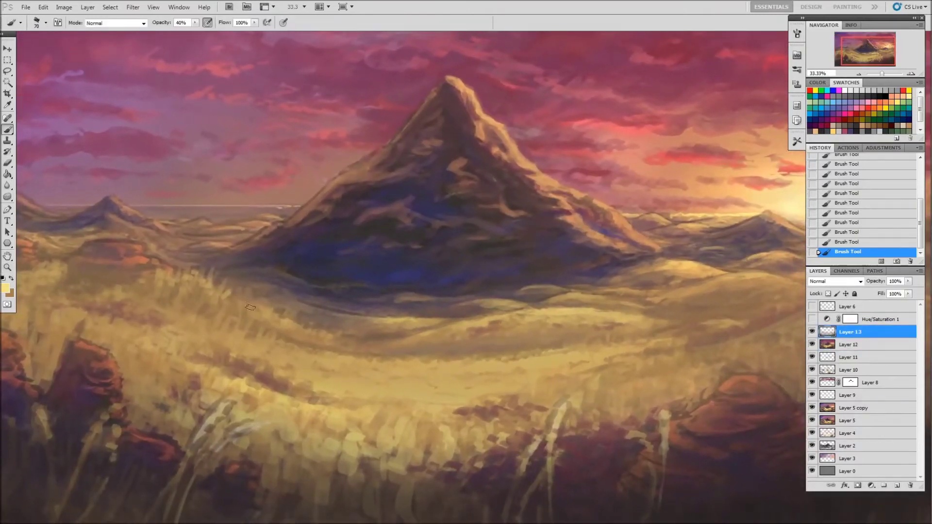
left_click_drag(274, 309, 324, 329)
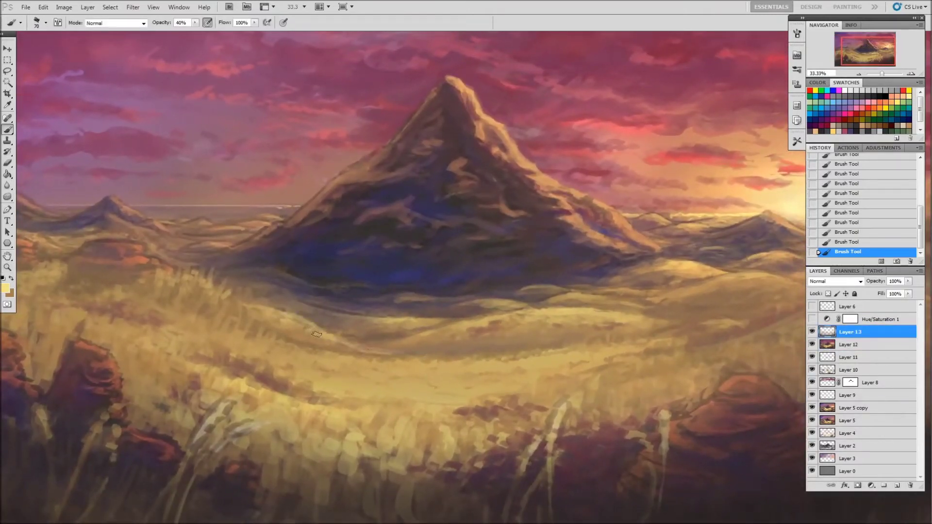
key("r")
mouse_move(358, 350)
left_mouse_down()
mouse_move(368, 347)
mouse_move(391, 374)
left_mouse_up()
key("9")
key("bracketright")
key("bracketright")
key("bracketright")
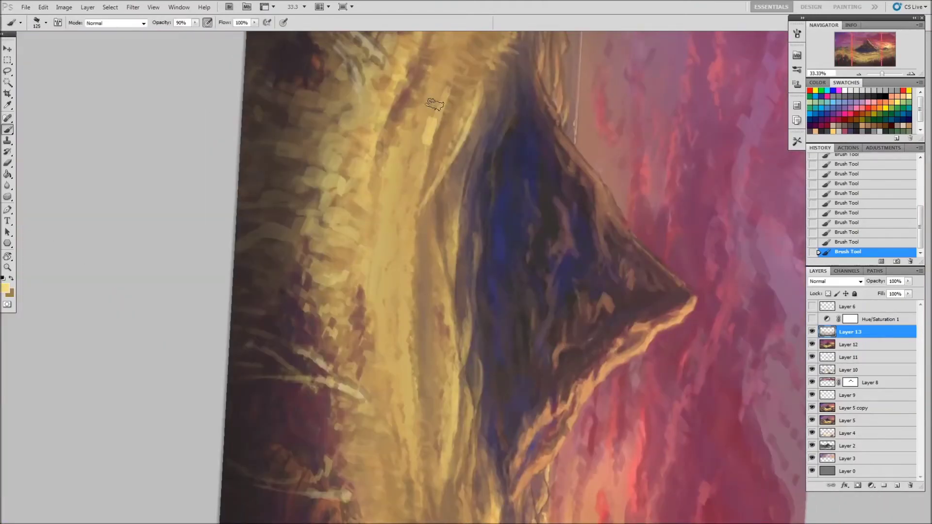
key("Escape")
key("bracketright")
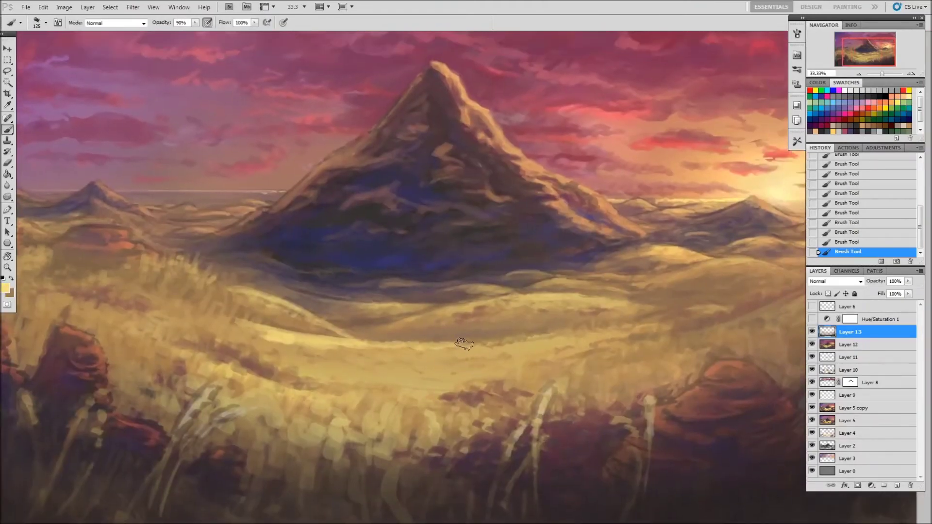
- Zoom the view out to 25% to check the whole painting
key("z")
left_click(433, 374, "alt")
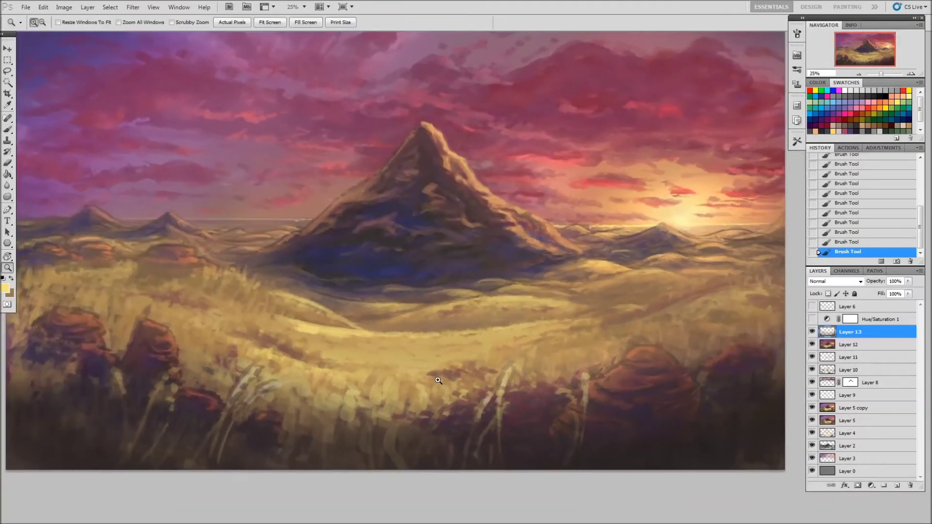
left_click(439, 381, "alt")
left_click(439, 382)
key("b")
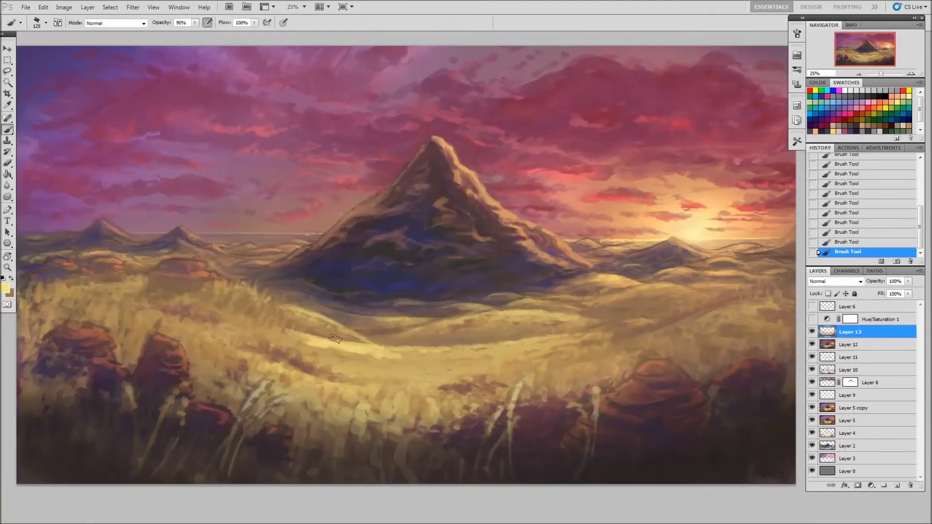
- Sample field colours and paint a pale yellow stroke across the golden field
left_click(488, 364, "alt")
left_click(413, 339, "alt")
left_click_drag(474, 343, 454, 337)
left_click(338, 348, "alt")
mouse_move(340, 349)
left_mouse_down()
mouse_move(478, 351)
mouse_move(461, 364)
mouse_move(306, 347)
mouse_move(229, 322)
left_mouse_up()
- Shrink the brush to size 70 and toggle between pale yellow and dark paint
key("bracketleft")
key("bracketleft")
key("bracketleft")
key("x")
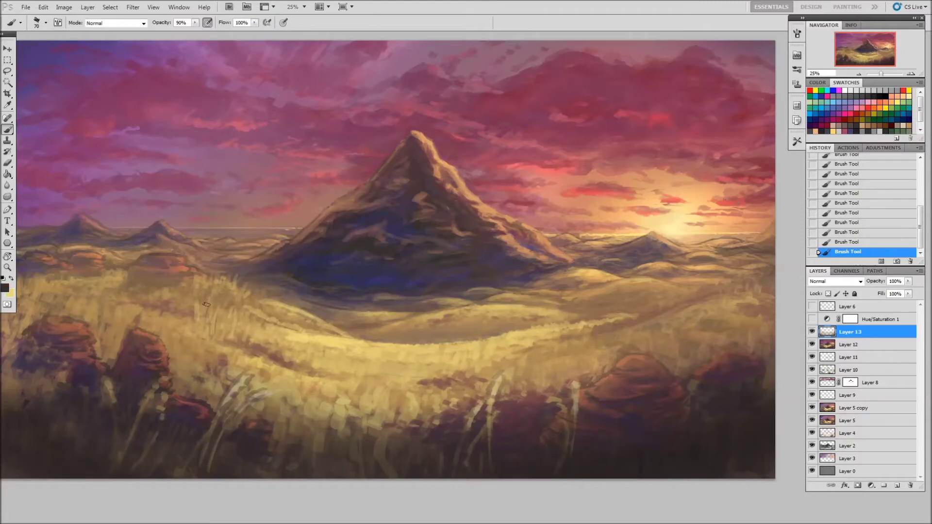
key("x")
key("x")
key("x")
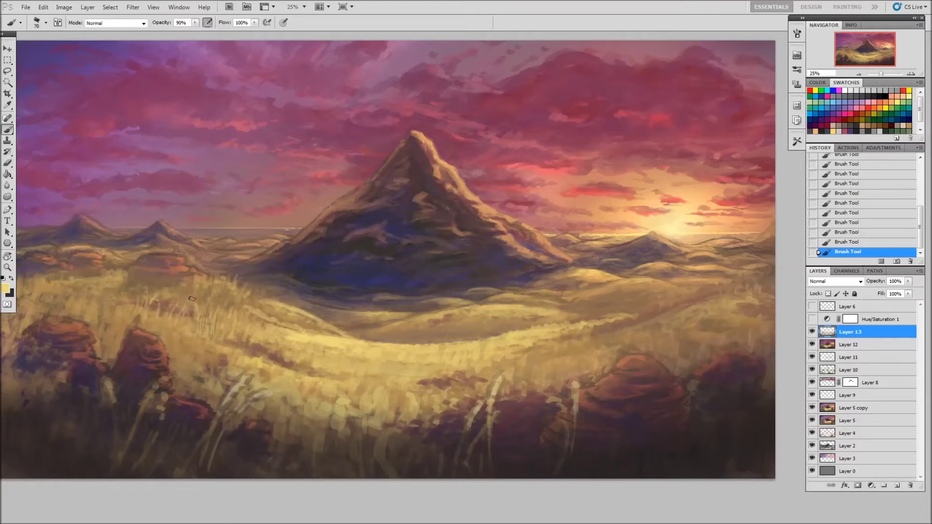
key("x")
key("x")
key("x")
key("x")
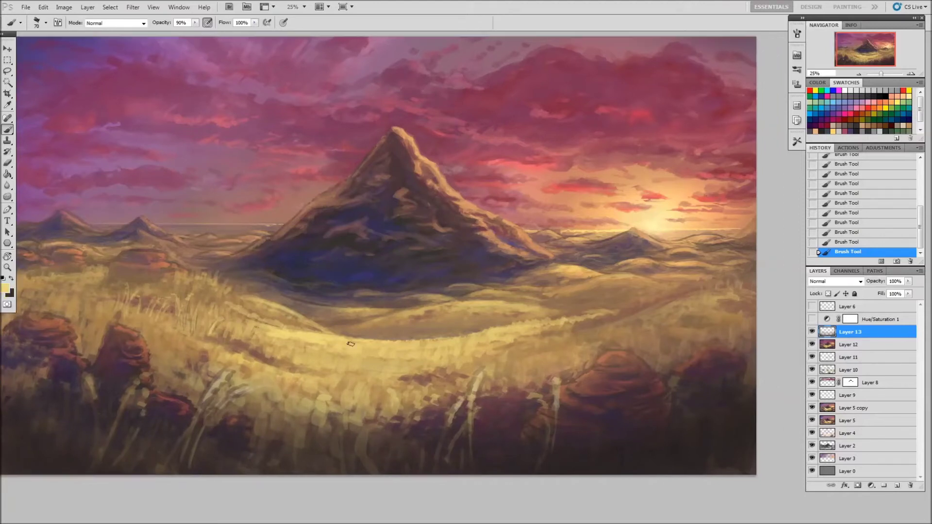
- Paint a light grass stroke, then a long pale stalk on a new layer
key("x")
scroll(340, 340, "down", 2)
key("x")
left_click_drag(202, 454, 208, 426)
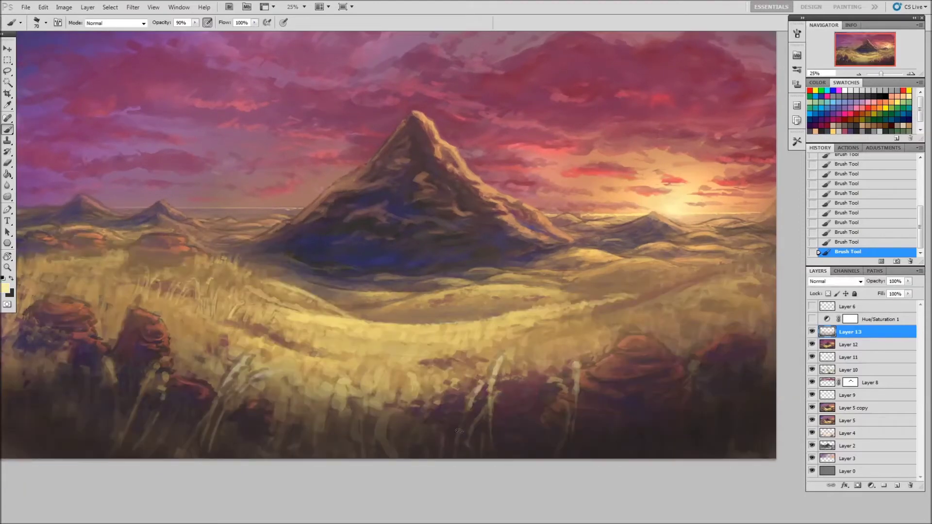
left_click(896, 486)
left_click_drag(199, 457, 232, 367)
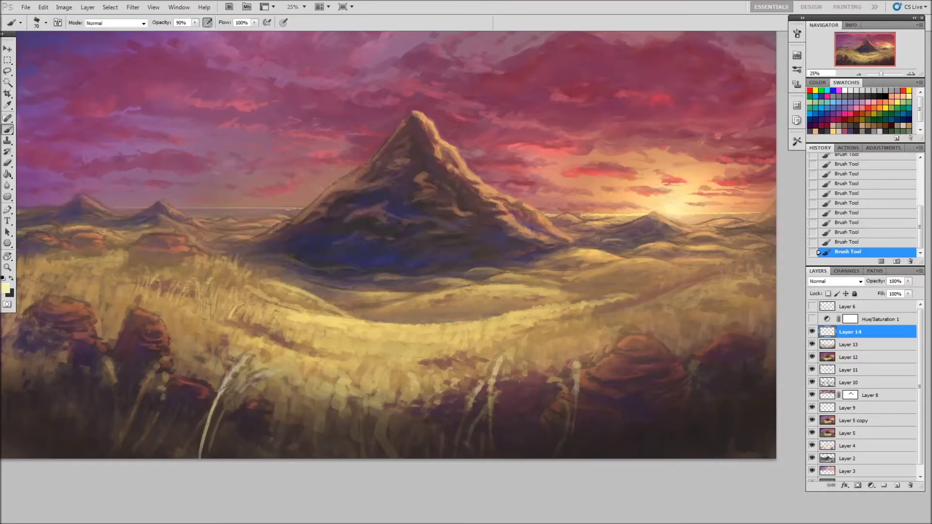
- Tidy the first pale grass stroke with a size-35 eraser
key("e")
key("b")
mouse_move(213, 447)
left_mouse_down()
mouse_move(267, 374)
mouse_move(227, 417)
left_mouse_up()
key("e")
key("b")
- Paint several pale grass blades rising from the bottom foreground edge
mouse_move(493, 456)
left_mouse_down()
mouse_move(500, 359)
mouse_move(494, 388)
left_mouse_up()
left_click_drag(460, 458, 498, 394)
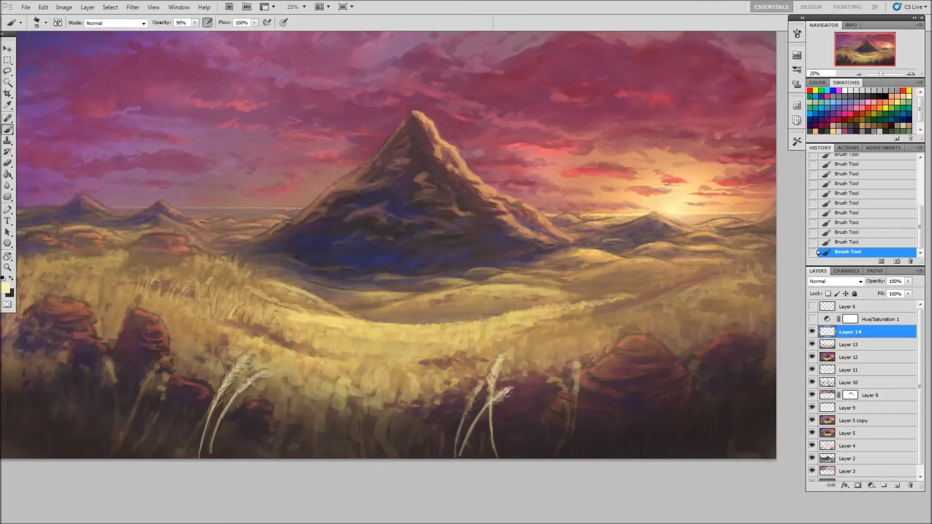
left_click_drag(476, 404, 497, 414)
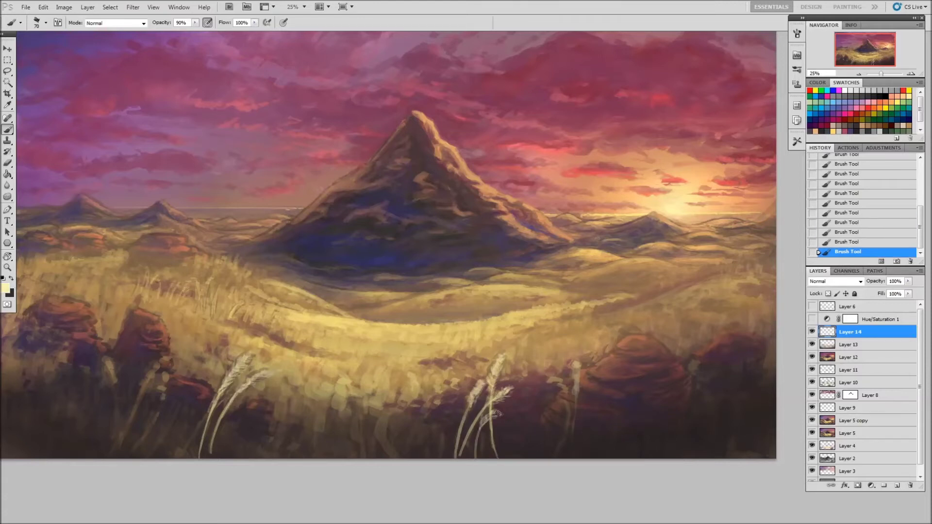
left_click_drag(441, 457, 445, 408)
mouse_move(554, 456)
left_mouse_down()
mouse_move(569, 404)
mouse_move(566, 437)
mouse_move(590, 413)
mouse_move(575, 389)
mouse_move(576, 359)
left_mouse_up()
- Repaint the tall stalk and add seed-headed stalks toward the lower right
key("e")
key("b")
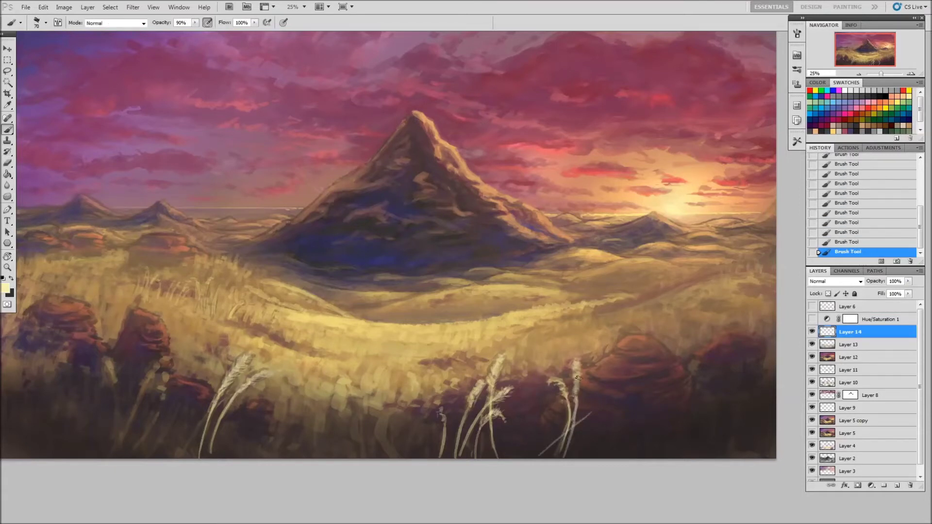
key("ctrl+alt+z")
key("ctrl+alt+z")
key("ctrl+alt+z")
key("ctrl+alt+z")
key("ctrl+alt+z")
key("ctrl+alt+z")
left_click_drag(575, 456, 577, 363)
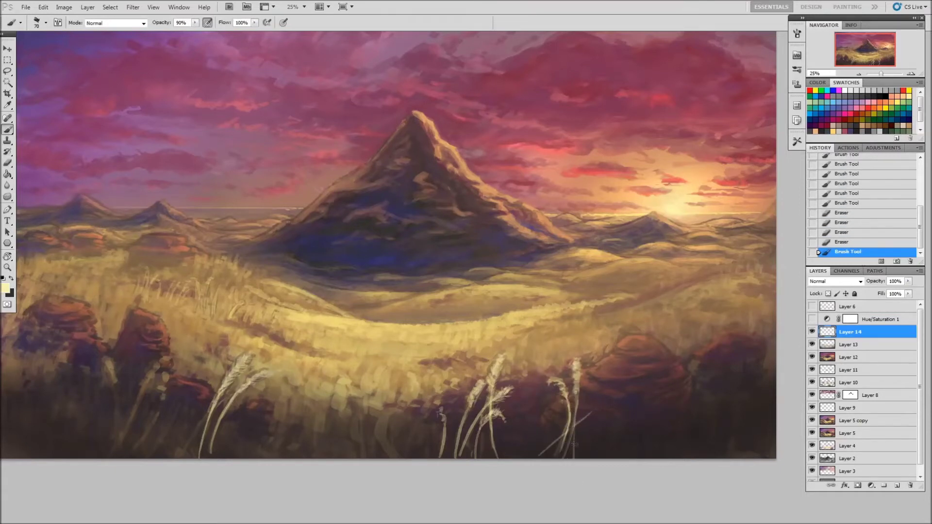
left_click_drag(577, 456, 576, 400)
left_click_drag(609, 459, 644, 386)
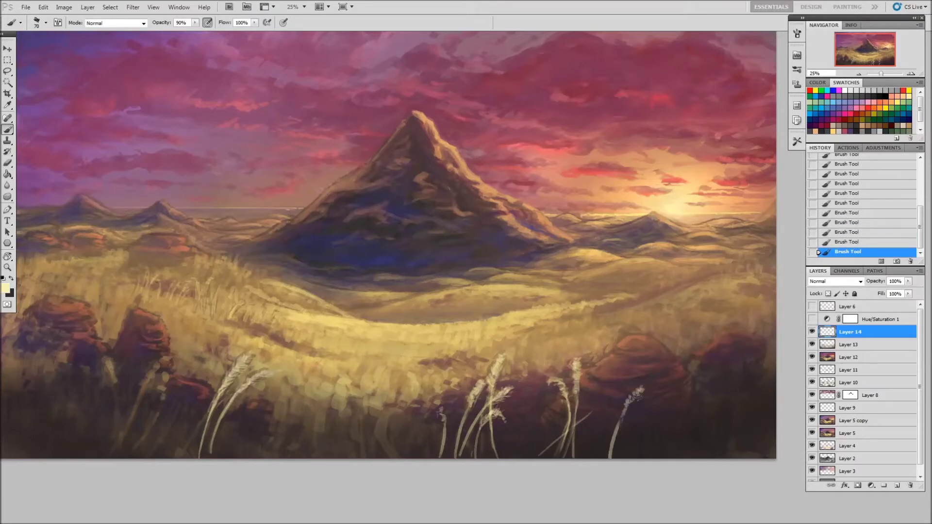
mouse_move(630, 456)
left_mouse_down()
mouse_move(644, 421)
mouse_move(710, 423)
left_mouse_up()
- Paint more pale stalks at lower right with brush sizes 50 and 40
key("bracketleft")
key("bracketleft")
left_click_drag(706, 458, 729, 406)
mouse_move(723, 459)
left_mouse_down()
mouse_move(744, 416)
mouse_move(726, 459)
left_mouse_up()
key("e")
key("b")
mouse_move(730, 427)
left_mouse_down()
mouse_move(703, 456)
mouse_move(767, 411)
mouse_move(738, 381)
mouse_move(755, 374)
left_mouse_up()
key("bracketleft")
left_click_drag(716, 422, 728, 364)
mouse_move(743, 442)
left_mouse_down()
mouse_move(733, 383)
mouse_move(766, 378)
left_mouse_up()
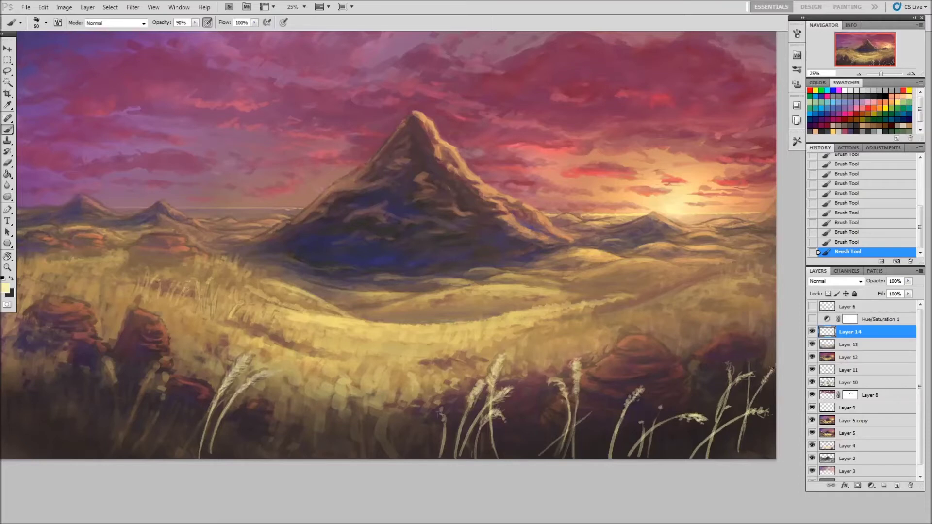
- Paint arching and upright wheat stalks with seed heads in the lower left
left_click_drag(417, 359, 475, 385)
mouse_move(126, 443)
left_mouse_down()
mouse_move(201, 397)
mouse_move(238, 410)
left_mouse_up()
left_click_drag(181, 404, 220, 398)
left_click_drag(177, 470, 232, 374)
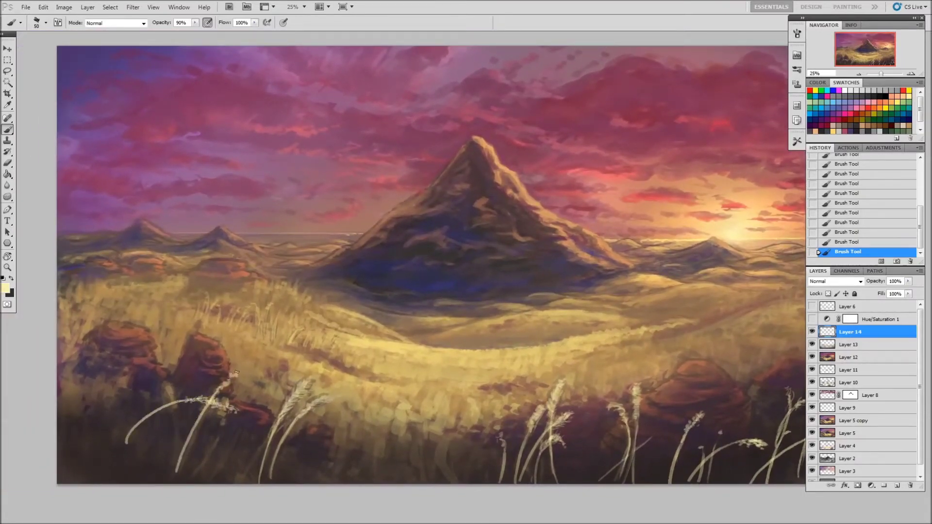
mouse_move(198, 482)
left_mouse_down()
mouse_move(225, 395)
mouse_move(235, 443)
left_mouse_up()
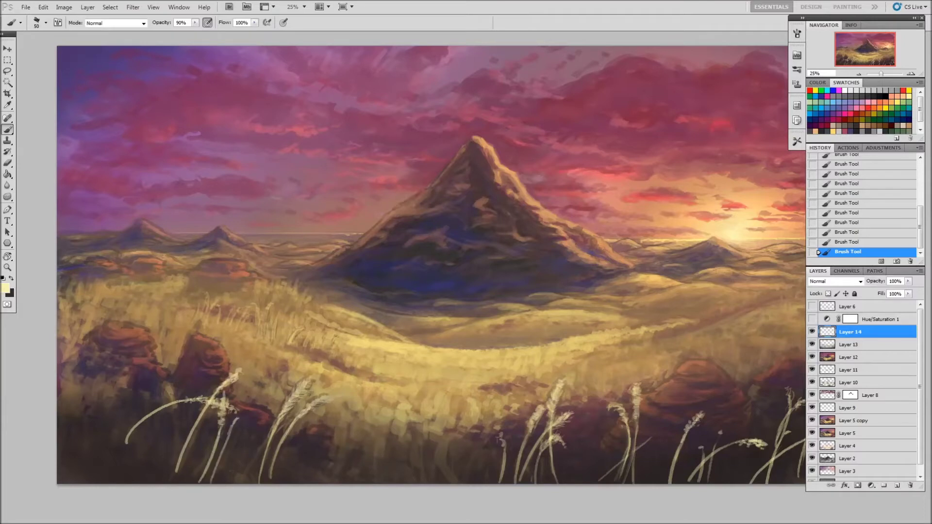
left_click_drag(245, 480, 243, 422)
left_click_drag(212, 468, 272, 437)
- Add more arching and upright pale stalks along the far-left foreground
mouse_move(186, 481)
left_mouse_down()
mouse_move(178, 423)
mouse_move(212, 412)
left_mouse_up()
mouse_move(92, 481)
left_mouse_down()
mouse_move(127, 432)
mouse_move(152, 430)
left_mouse_up()
left_click_drag(106, 478, 106, 388)
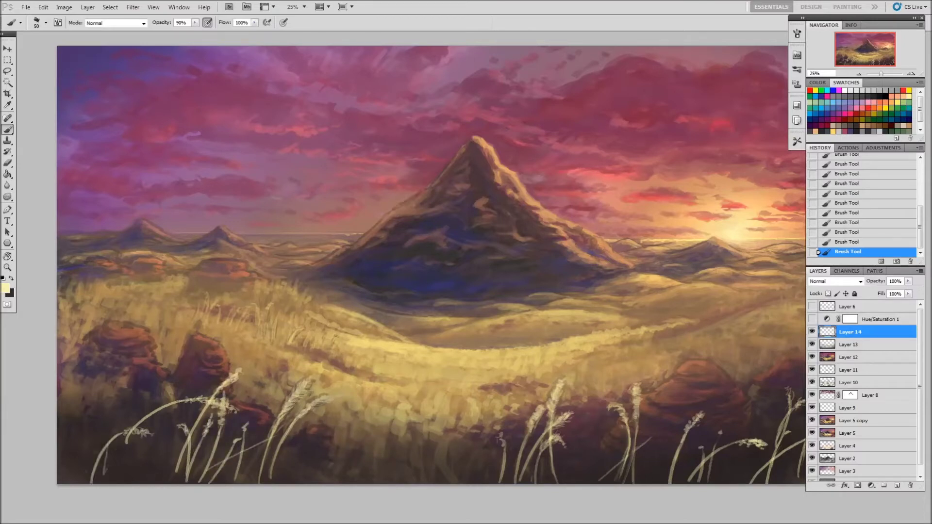
left_click_drag(121, 473, 131, 385)
left_click_drag(124, 453, 136, 370)
left_click_drag(151, 471, 170, 391)
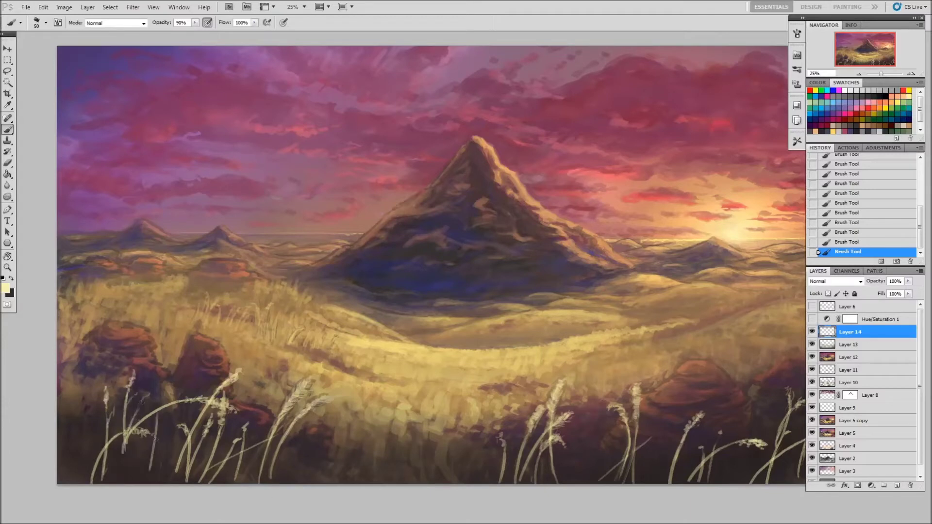
mouse_move(174, 482)
left_mouse_down()
mouse_move(170, 408)
mouse_move(146, 430)
left_mouse_up()
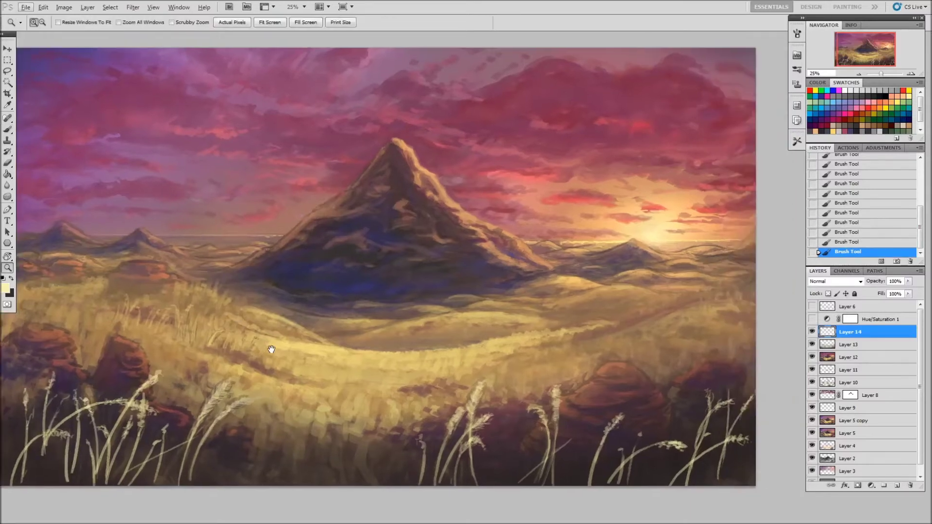
- Add new Layer 15 and paint pale grass strokes in the lower field
key("z")
key("b")
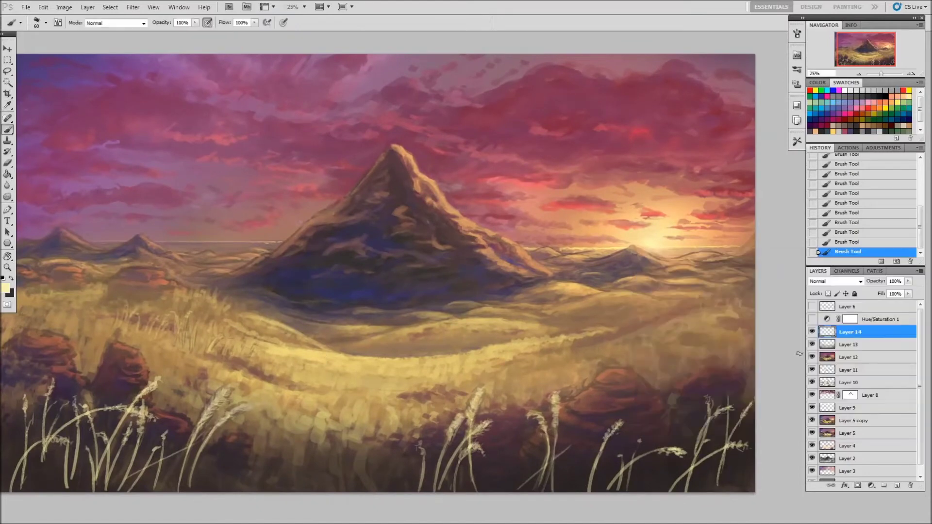
key("ctrl+shift+n")
key("alt+bracketright")
key("bracketright")
mouse_move(248, 332)
left_mouse_down()
mouse_move(231, 314)
mouse_move(262, 335)
left_mouse_up()
left_click_drag(250, 326, 303, 347)
mouse_move(191, 304)
left_mouse_down()
mouse_move(213, 292)
mouse_move(228, 317)
left_mouse_up()
- Sample a tan grass colour and reset the brush to size 70, 100% opacity
key("x")
left_click(207, 303, "alt")
key("5")
key("bracketright")
key("bracketright")
key("0")
key("bracketleft")
key("bracketleft")
type("foreg")
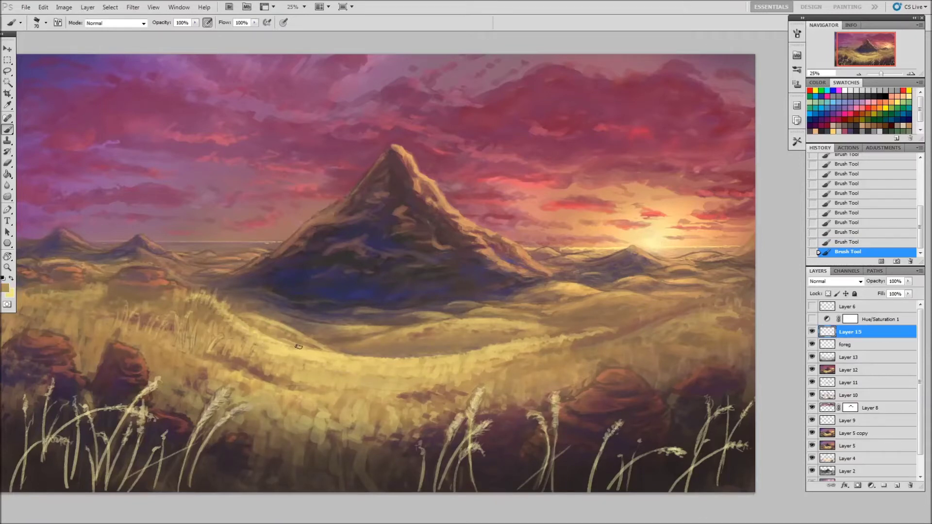
- Sample light yellow, tan, brown and dark maroon field colours at brush size 90
left_click(343, 357, "alt")
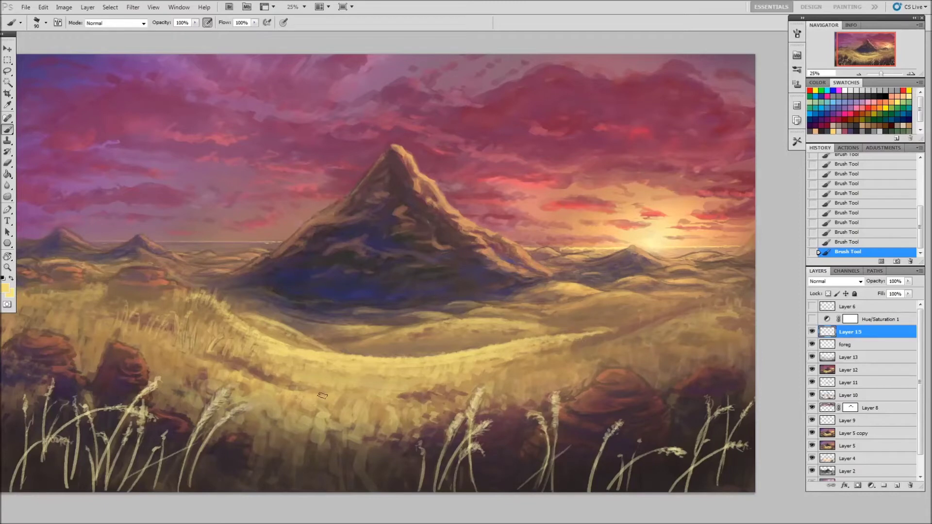
left_click(349, 395, "alt")
key("bracketright")
key("bracketright")
key("bracketleft")
key("bracketleft")
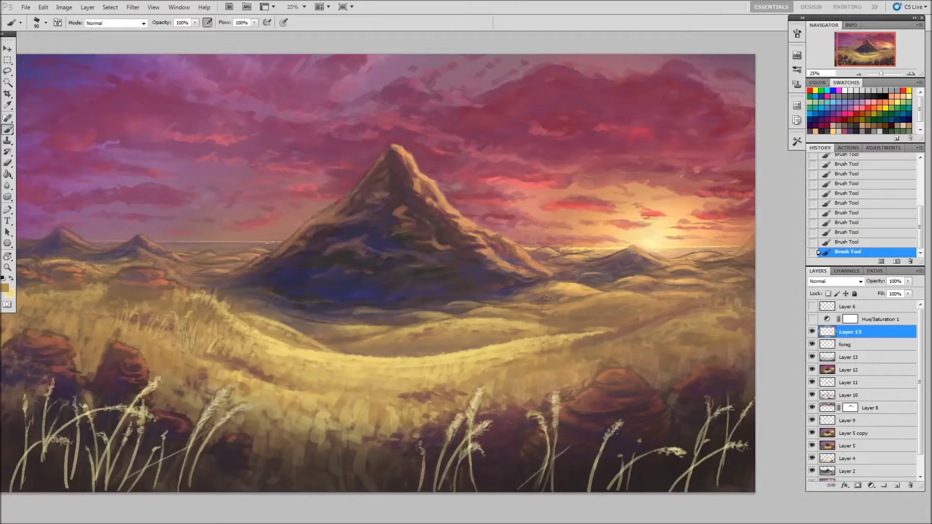
left_click(382, 386, "alt")
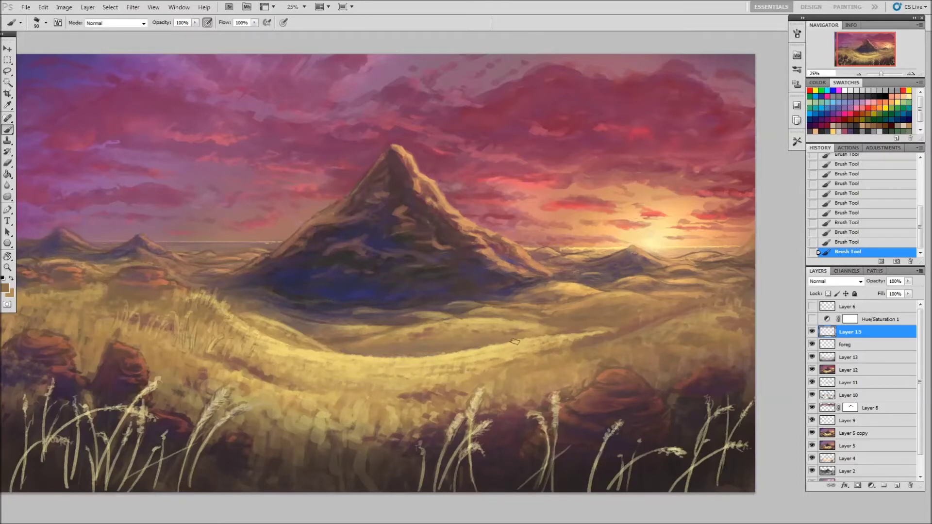
left_click(506, 366, "alt")
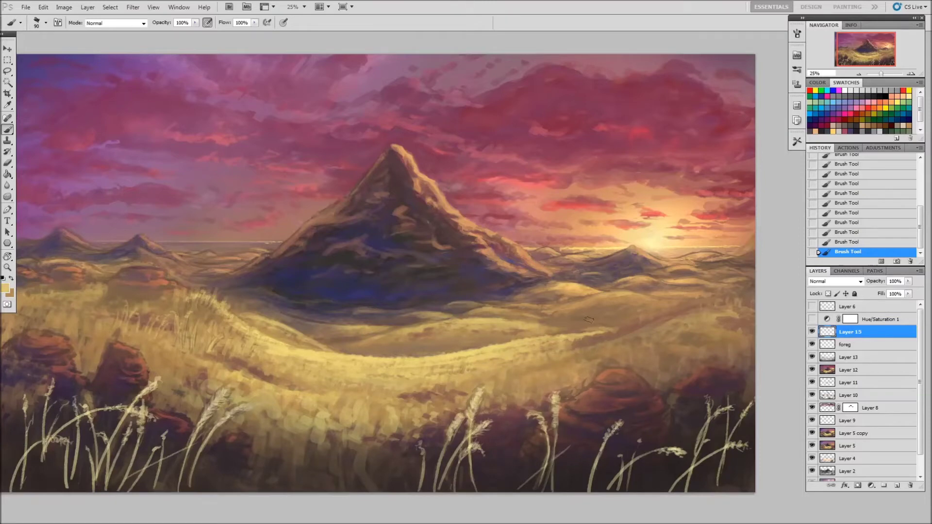
left_click(621, 313, "alt")
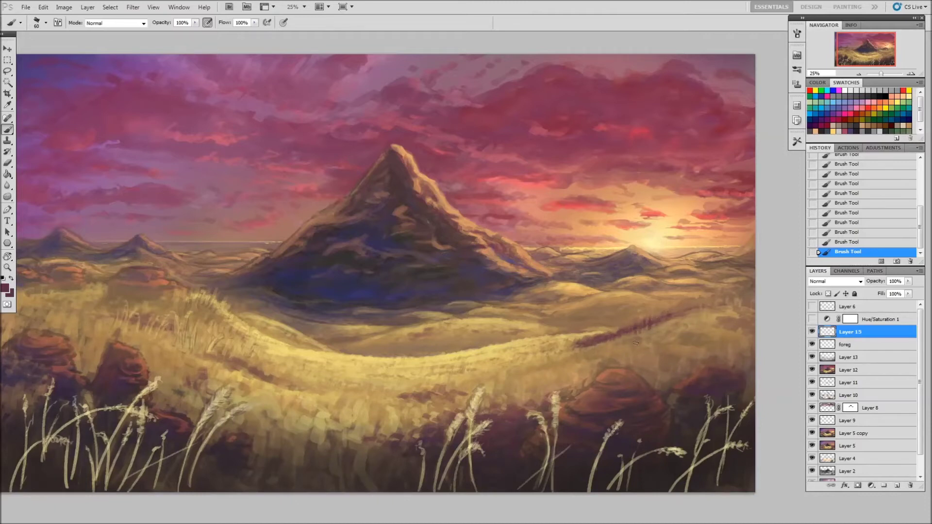
- Paint light yellow-tan grass on the right-side hills, then sample dark purple
key("x")
left_click(529, 348, "alt")
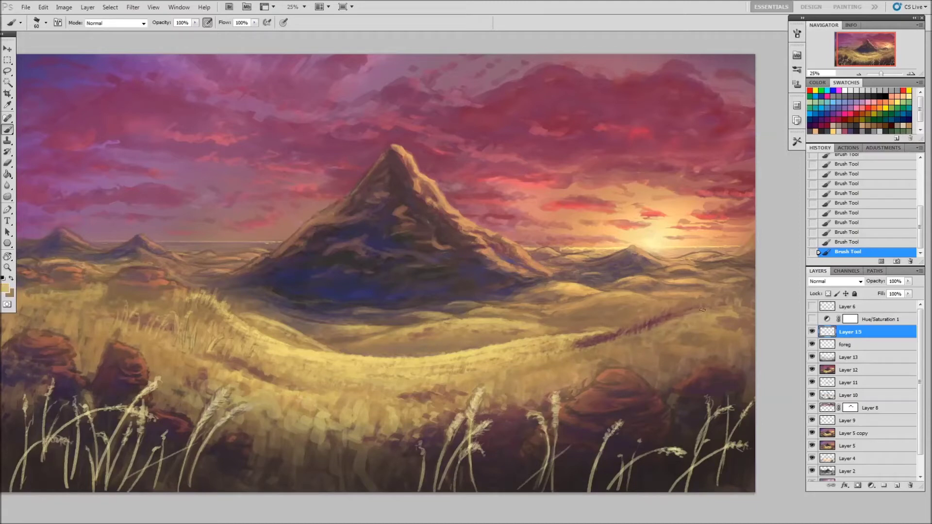
left_click_drag(776, 308, 675, 318)
left_click(731, 309, "alt")
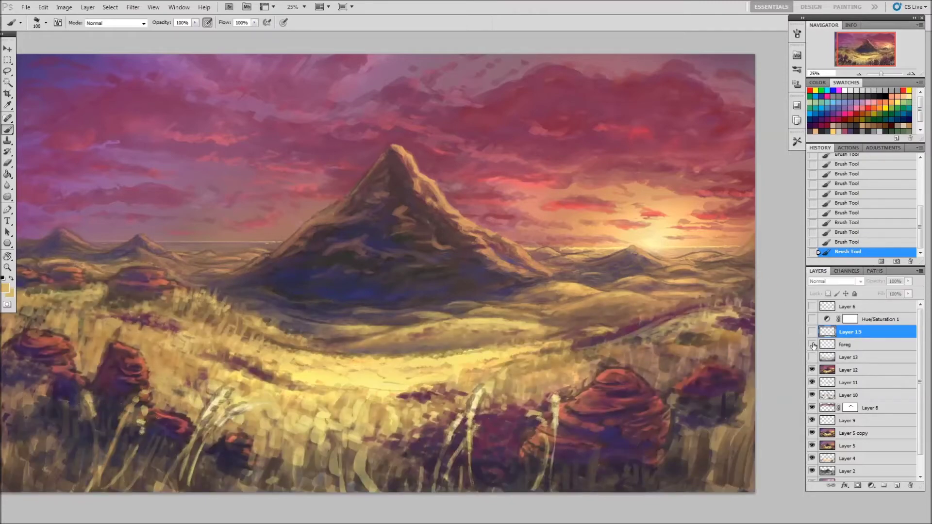
left_click(850, 370)
left_click(822, 334)
- Brush dark purple strokes along the right hill and into the left grass
key("bracketleft")
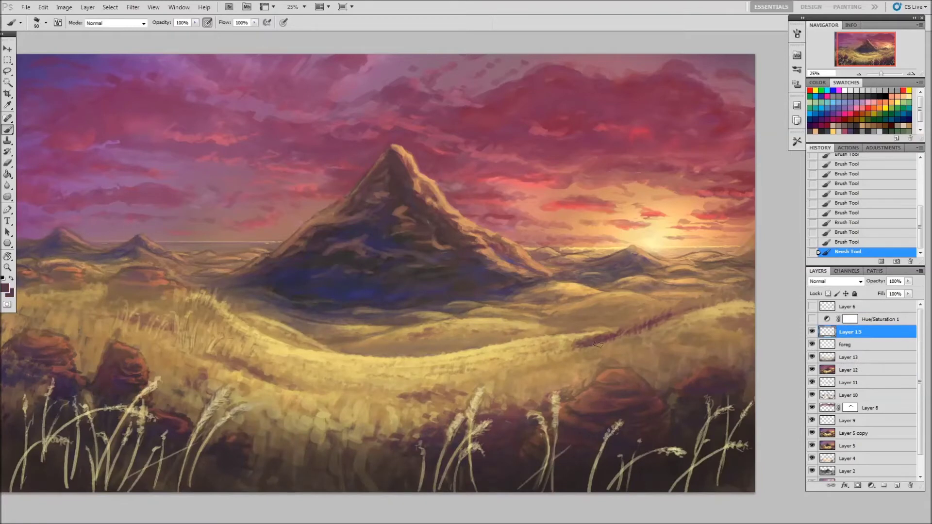
key("bracketleft")
left_click_drag(682, 309, 735, 298)
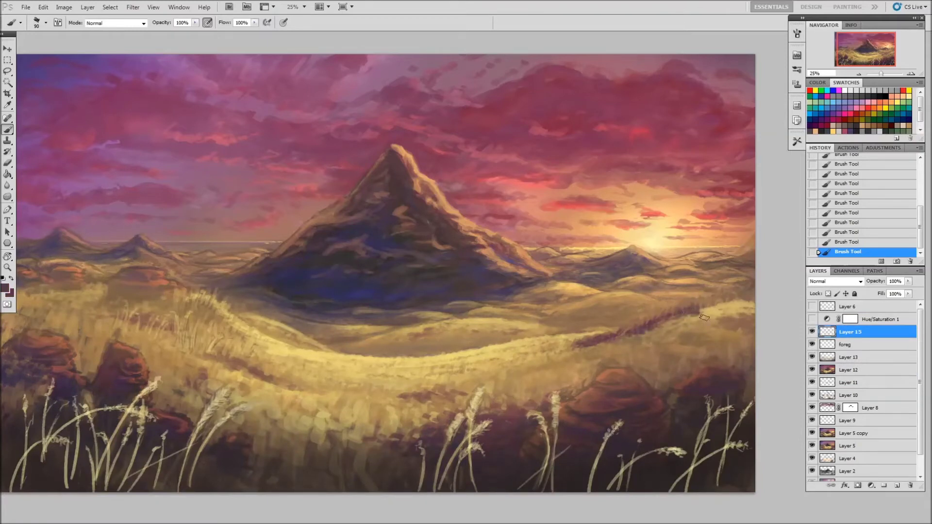
mouse_move(721, 303)
left_mouse_down()
mouse_move(738, 328)
mouse_move(760, 324)
mouse_move(717, 330)
left_mouse_up()
key("ctrl+alt+z")
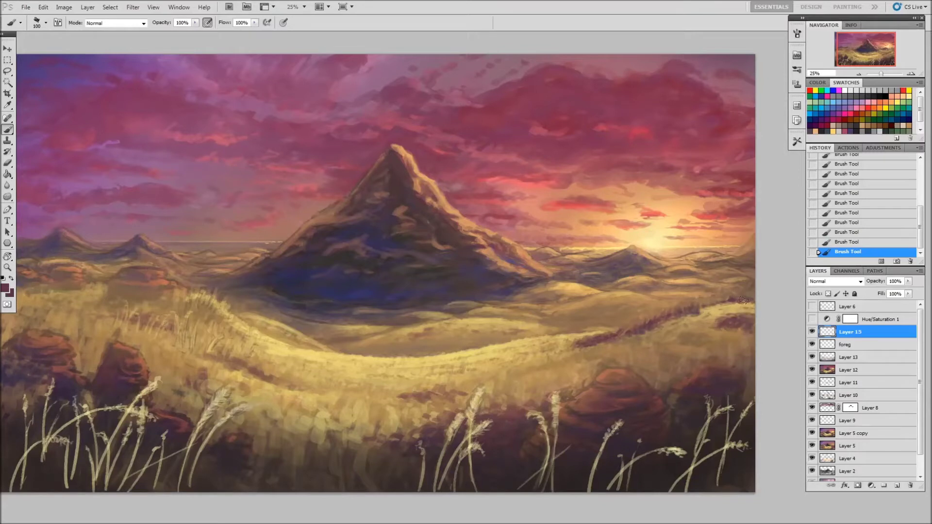
left_click_drag(118, 319, 151, 326)
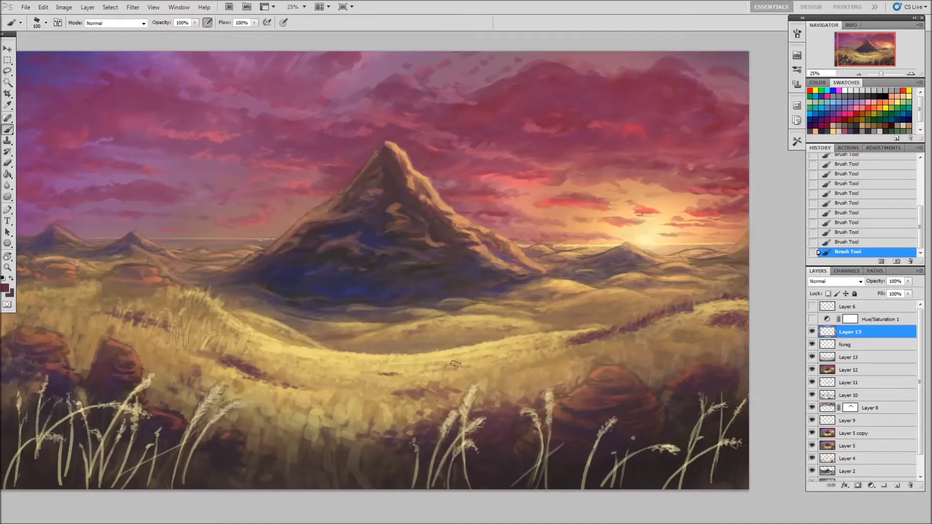
left_click(415, 376, "alt")
- Sample browns, tans and light yellow from the field at full opacity, size 150
key("0")
left_click(598, 331, "alt")
left_click(593, 328, "alt")
left_click(596, 328, "alt")
left_click(544, 322, "alt")
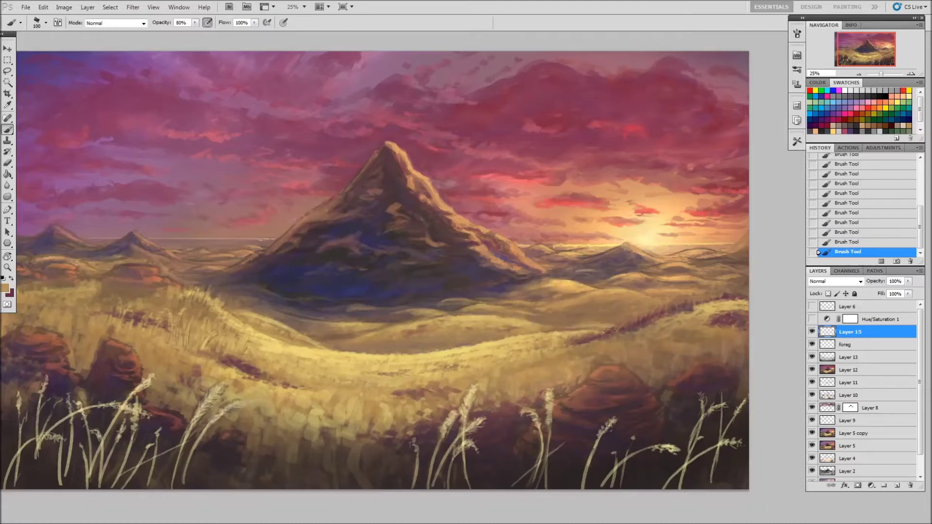
left_click(582, 296, "alt")
key("bracketright")
key("bracketright")
- Paint light yellow strokes across the mid field with a size-125 brush
left_click(559, 333, "alt")
left_click(516, 293, "alt")
left_click(529, 291, "alt")
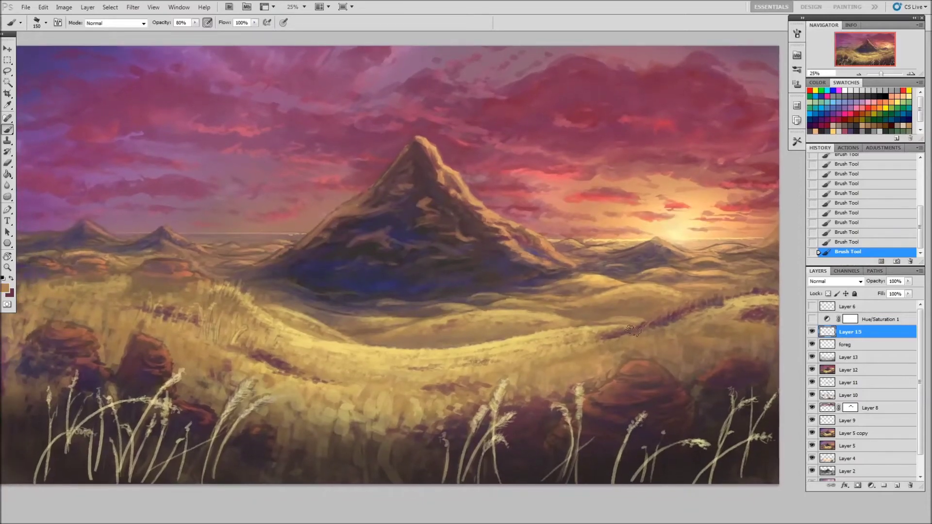
key("x")
key("bracketright")
key("x")
key("bracketleft")
key("bracketleft")
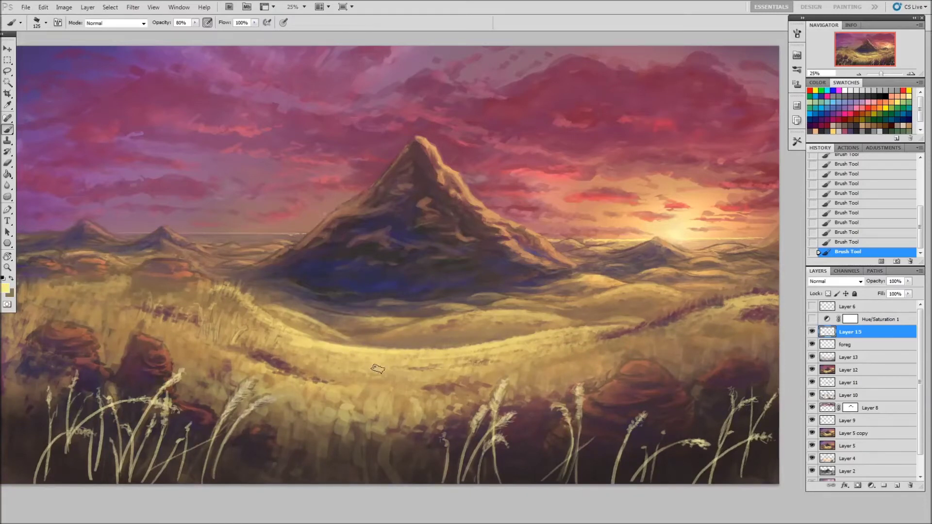
left_click_drag(306, 371, 454, 383)
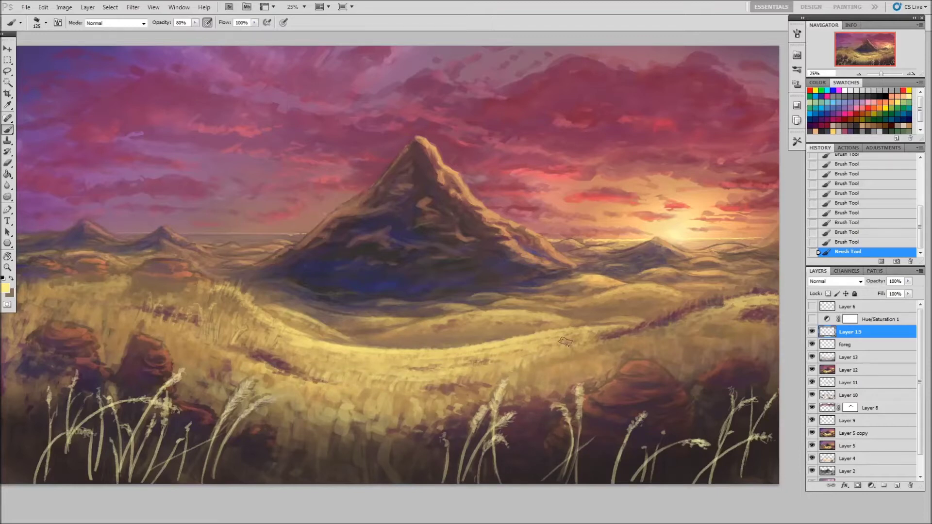
- Paint a pale grass stalk in the left field at size 70, full opacity
key("bracketleft")
key("bracketleft")
key("bracketleft")
key("0")
left_click(227, 318)
left_click_drag(210, 337, 208, 304)
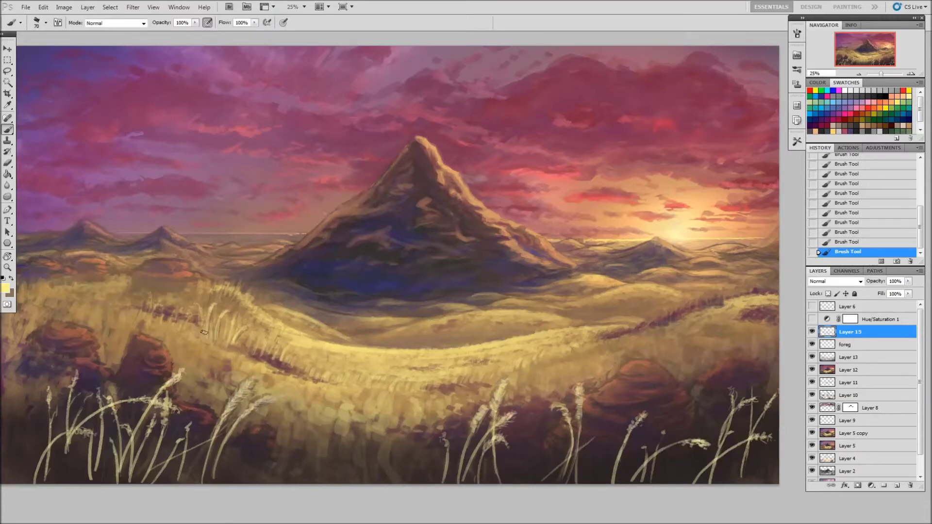
key("x")
key("x")
key("x")
key("x")
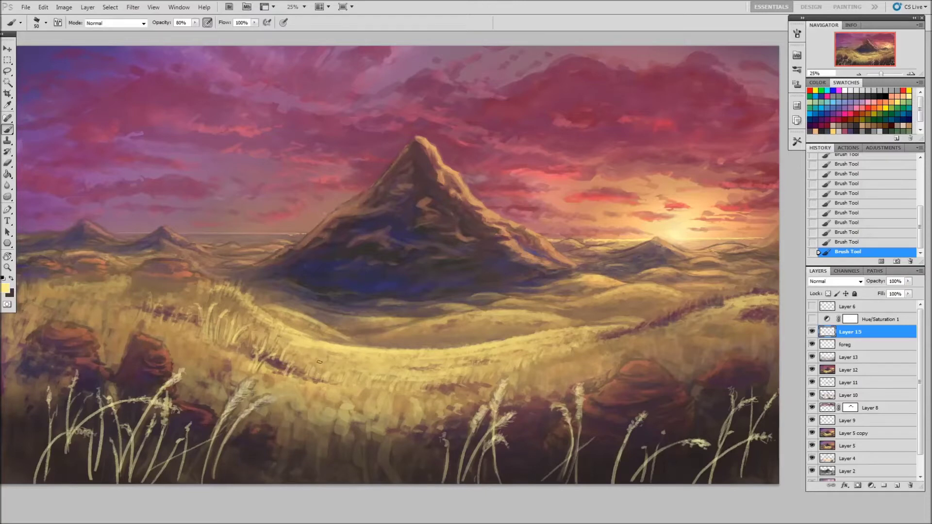
key("x")
key("x")
key("x")
key("x")
- Sample pale yellow, brown and darker tan, setting the brush to size 80 at 80% opacity
left_click(745, 299, "alt")
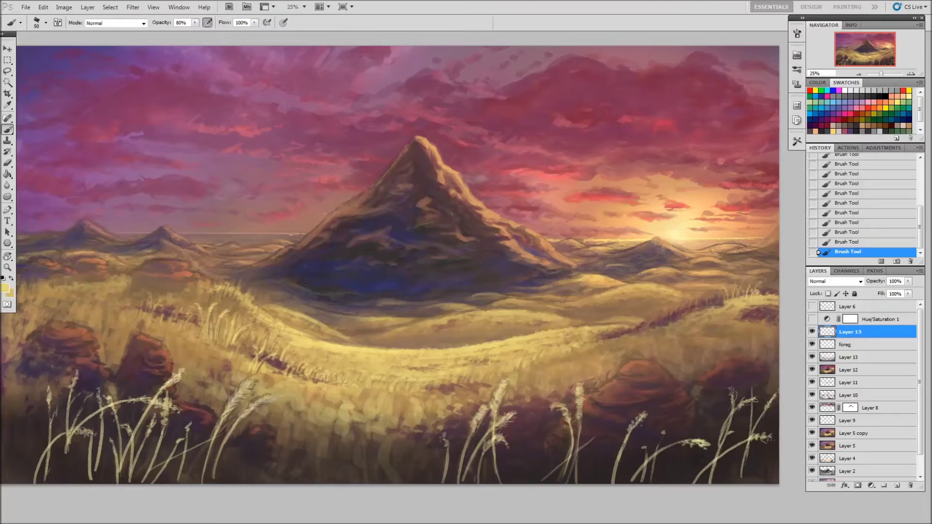
left_click(752, 292, "alt")
key("x")
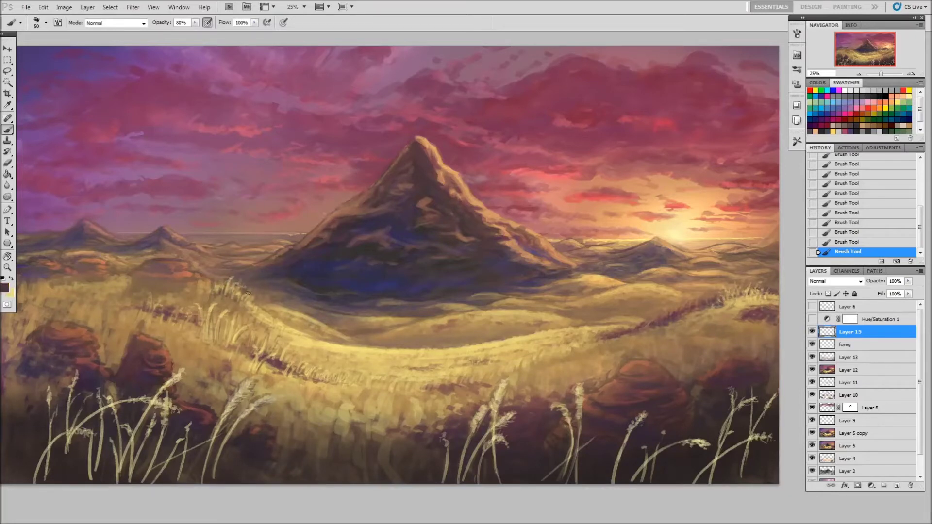
left_click(202, 289, "alt")
key("5")
key("bracketright")
key("bracketright")
key("bracketright")
key("x")
key("bracketleft")
key("bracketleft")
key("bracketleft")
key("8")
- Paint light yellow grass blades in the left field beside the rocks
left_click(172, 293, "alt")
left_click_drag(82, 311, 76, 303)
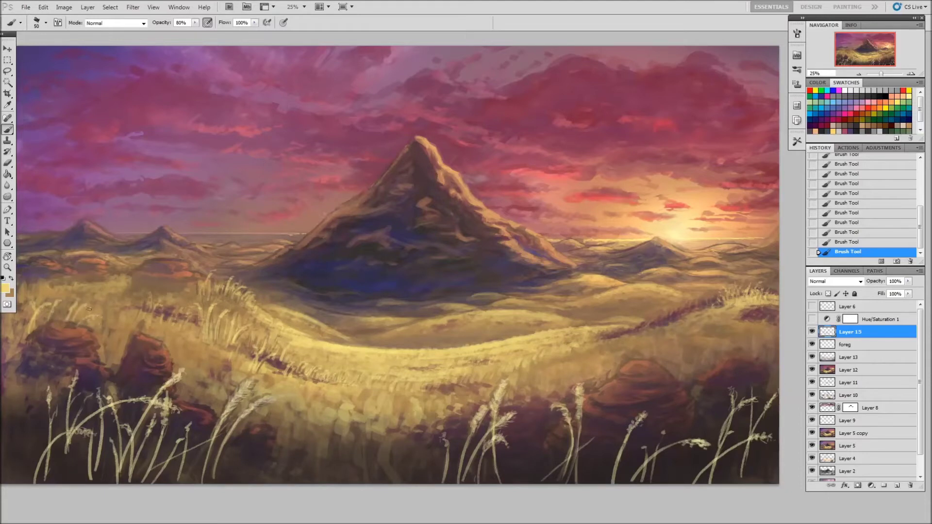
left_click_drag(111, 328, 121, 337)
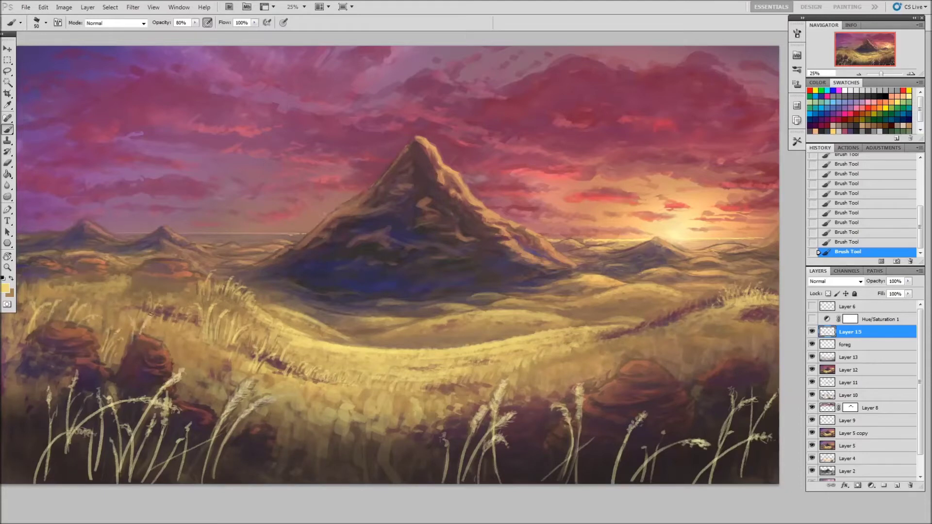
left_click(133, 331, "alt")
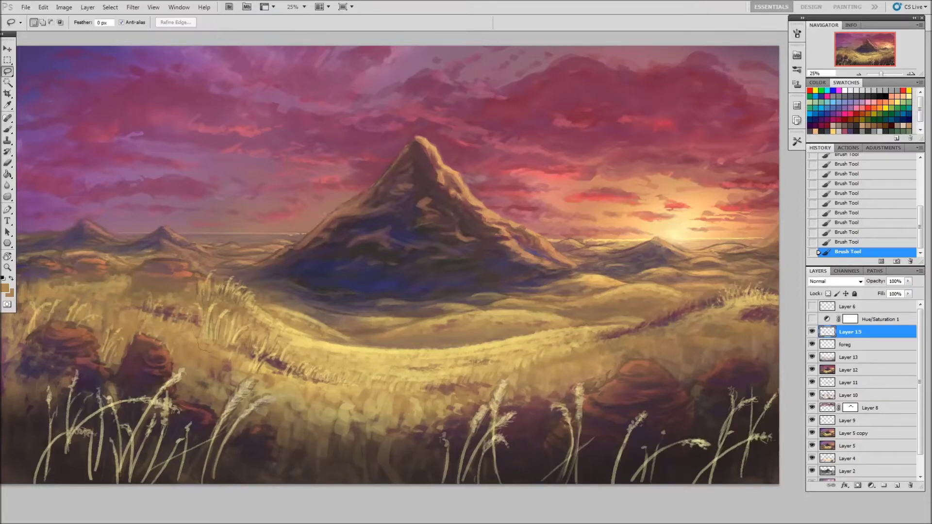
- Sample pale yellows from the grass and paint light blades in the left field
mouse_move(203, 355)
left_mouse_down()
mouse_move(160, 311)
mouse_move(176, 310)
left_mouse_up()
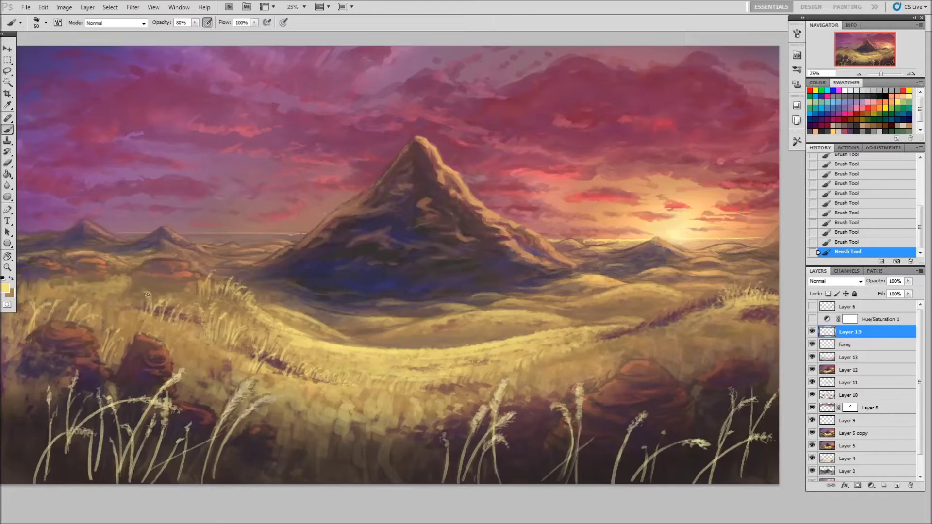
left_click(124, 306, "alt")
left_click(129, 307, "alt")
left_click(147, 321, "alt")
left_click(141, 326, "alt")
left_click_drag(145, 324, 170, 314)
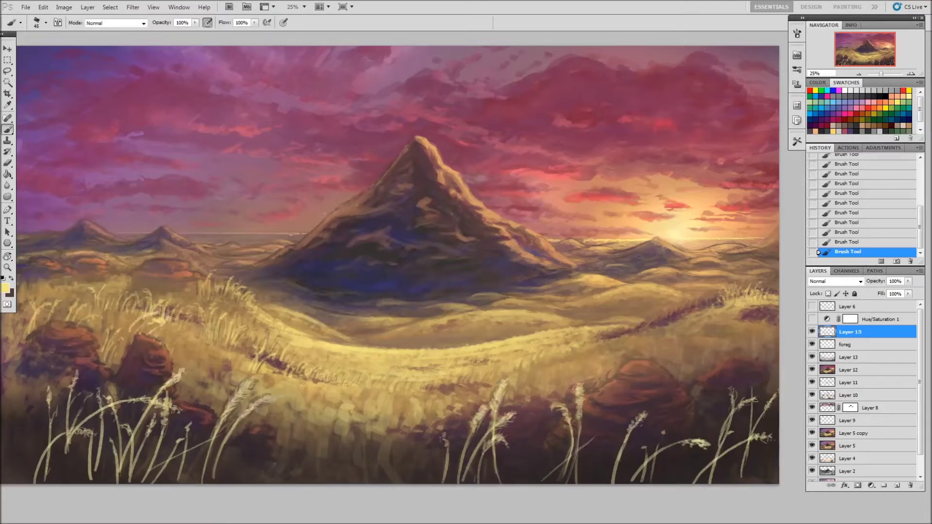
- Erase small grass patches, then repaint light grass blades in the left field
key("e")
left_click_drag(140, 339, 148, 343)
left_click_drag(162, 373, 168, 378)
key("b")
mouse_move(104, 332)
left_mouse_down()
mouse_move(116, 305)
mouse_move(95, 318)
left_mouse_up()
left_click_drag(160, 331, 165, 313)
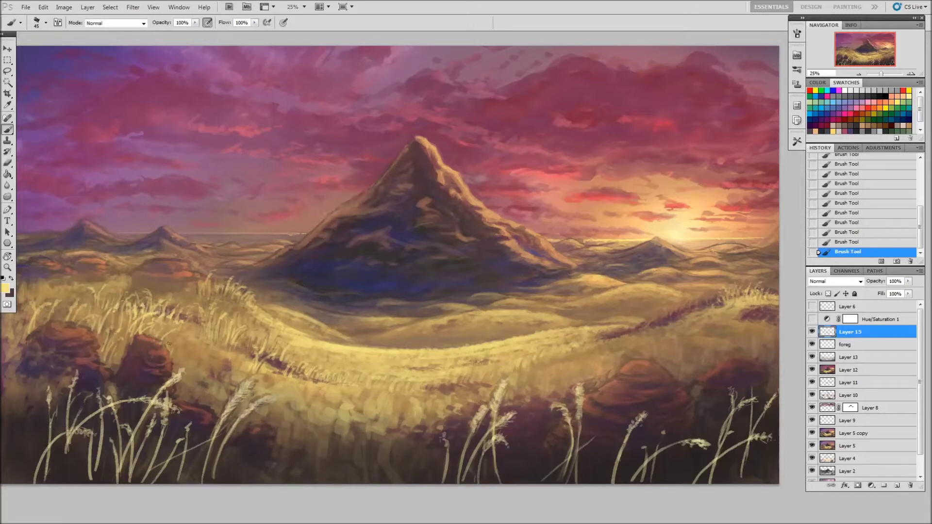
- Resize the brush to 70, sample a lighter yellow, and paint right-field grass blades
key("bracketleft")
key("bracketleft")
key("bracketleft")
key("x")
key("x")
key("bracketright")
key("bracketright")
key("bracketright")
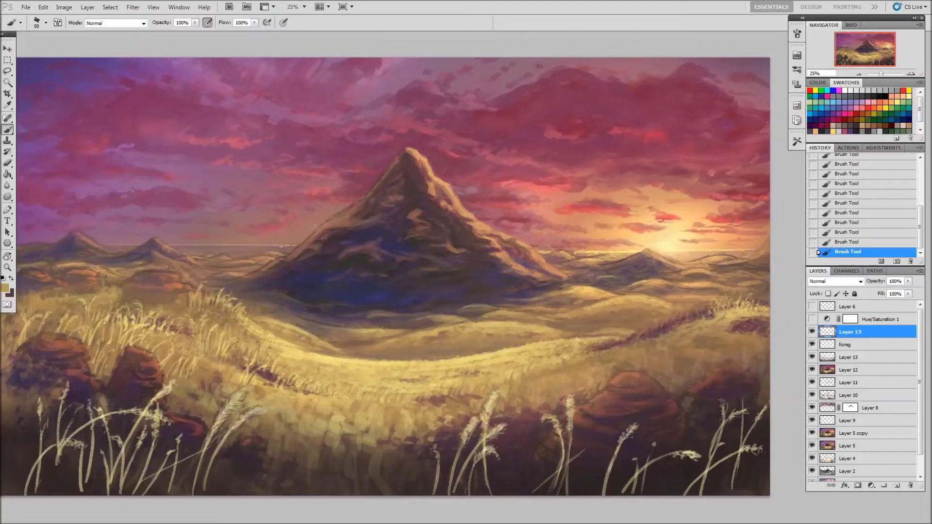
left_click(165, 329, "alt")
key("bracketright")
key("bracketright")
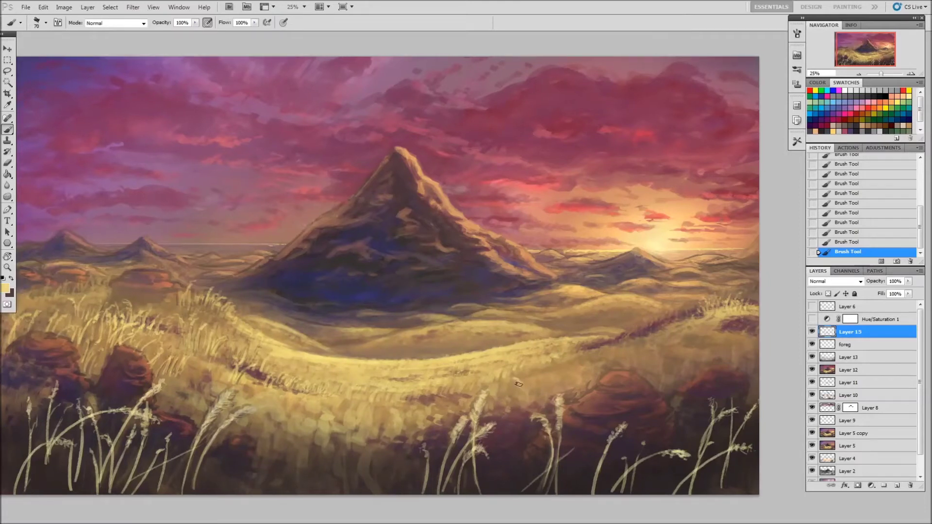
mouse_move(519, 384)
left_mouse_down()
mouse_move(529, 400)
mouse_move(500, 394)
left_mouse_up()
- Paint more light grass strokes across the right field and lower-right foreground
key("x")
key("x")
key("x")
key("x")
key("x")
key("x")
mouse_move(594, 385)
left_mouse_down()
mouse_move(606, 361)
mouse_move(634, 354)
mouse_move(633, 339)
left_mouse_up()
mouse_move(646, 379)
left_mouse_down()
mouse_move(660, 352)
mouse_move(670, 354)
left_mouse_up()
mouse_move(652, 387)
left_mouse_down()
mouse_move(663, 367)
mouse_move(709, 350)
left_mouse_up()
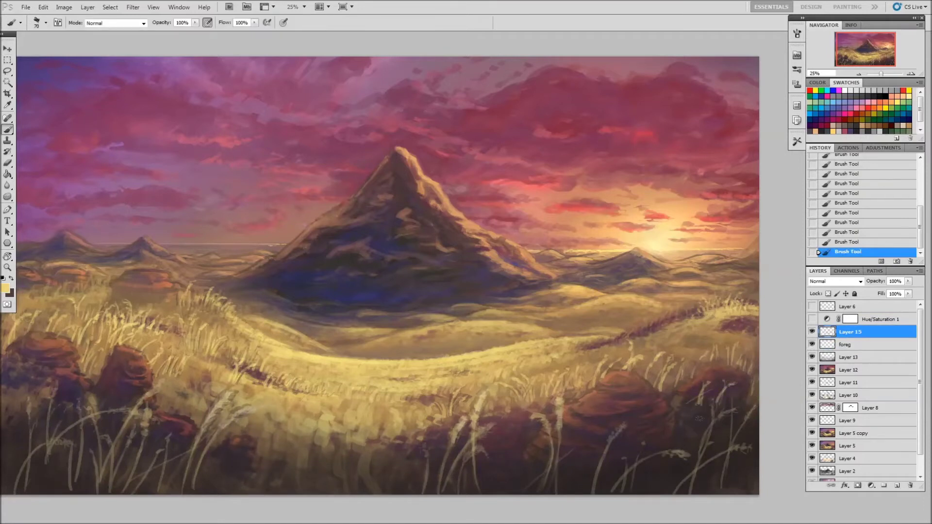
left_click_drag(716, 412, 730, 389)
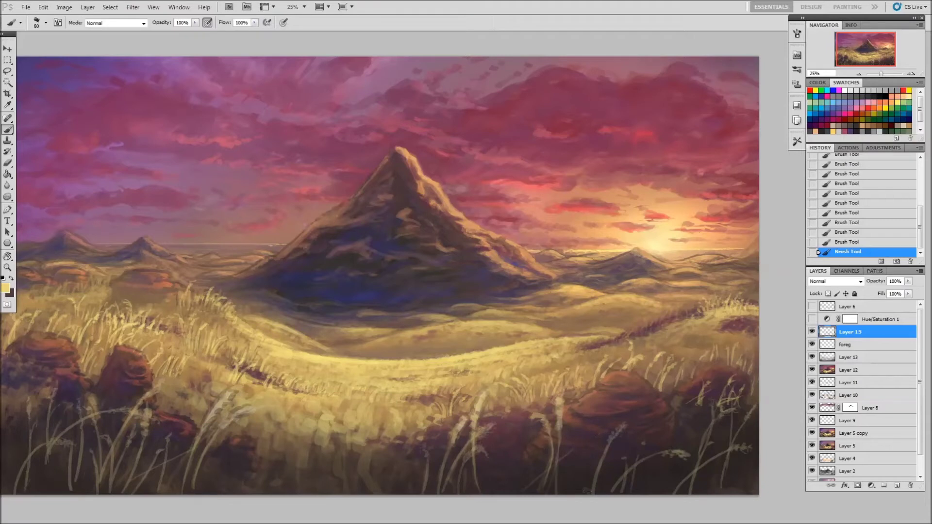
mouse_move(584, 488)
left_mouse_down()
mouse_move(631, 444)
mouse_move(621, 456)
mouse_move(579, 449)
left_mouse_up()
- Undo recent strokes and repaint pale grass blades in the lower-right foreground
key("e")
key("ctrl+z")
key("b")
mouse_move(655, 495)
left_mouse_down()
mouse_move(666, 454)
mouse_move(693, 428)
left_mouse_up()
key("ctrl+alt+z")
key("ctrl+alt+z")
key("ctrl+alt+z")
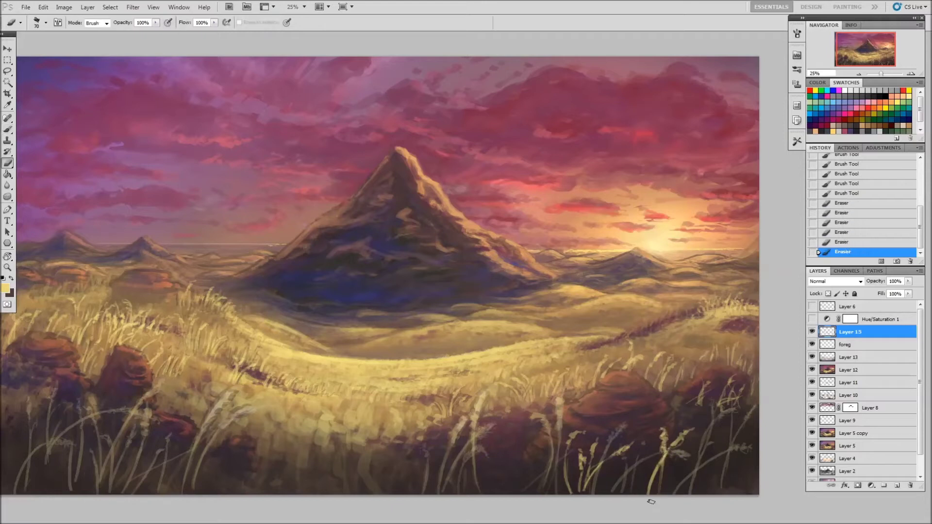
left_click_drag(656, 493, 696, 405)
left_click_drag(687, 487, 699, 404)
left_click_drag(699, 484, 724, 417)
- Tidy the lower-right grass strokes and select the foreg layer at 100% opacity
left_click_drag(703, 493, 728, 427)
left_click_drag(742, 495, 752, 423)
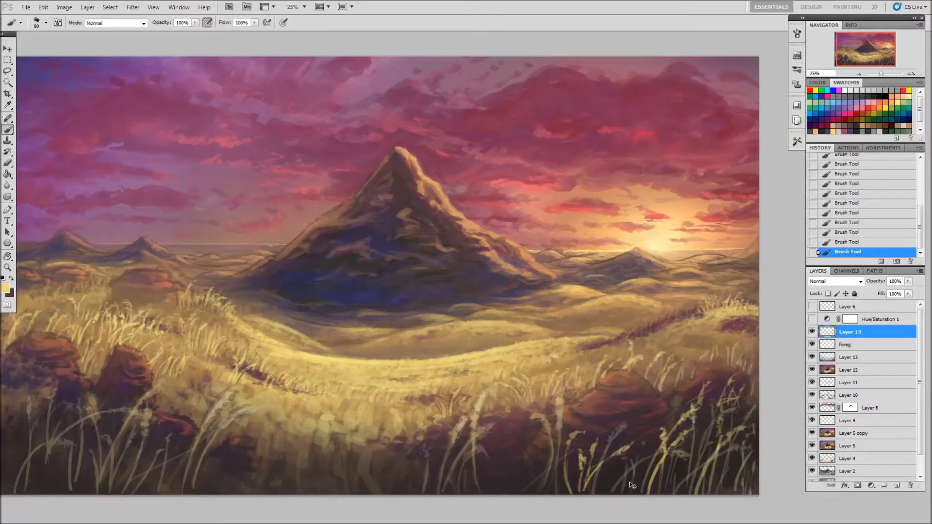
key("e")
left_click_drag(616, 483, 619, 458)
key("v")
left_click(835, 348)
key("0")
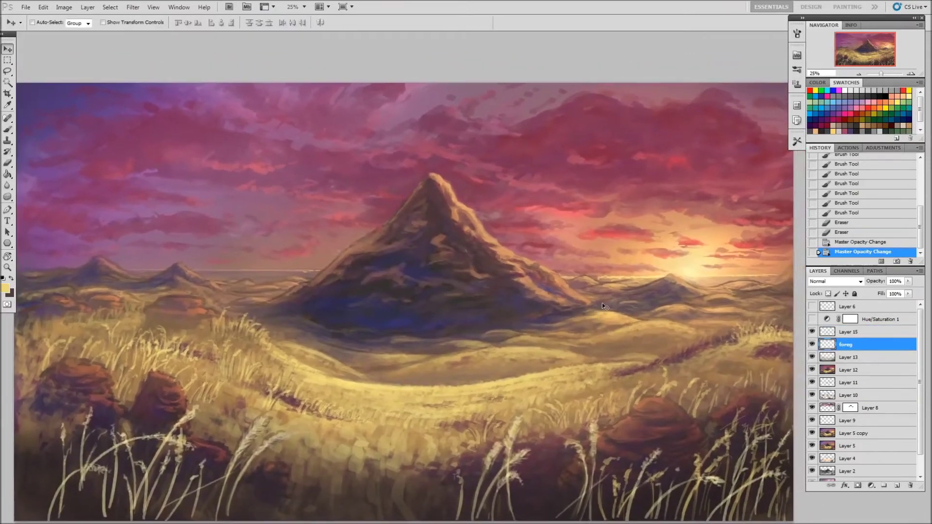
key("alt+bracketright")
- Paint pale grass blades across the lower-left foreground with a 60 px brush
key("b")
mouse_move(114, 480)
left_mouse_down()
mouse_move(109, 400)
mouse_move(128, 383)
mouse_move(122, 427)
mouse_move(141, 391)
left_mouse_up()
left_click_drag(138, 461, 148, 368)
key("bracketleft")
key("bracketleft")
left_click_drag(141, 486, 149, 390)
left_click_drag(124, 466, 136, 434)
left_click_drag(107, 470, 182, 416)
left_click_drag(160, 488, 173, 438)
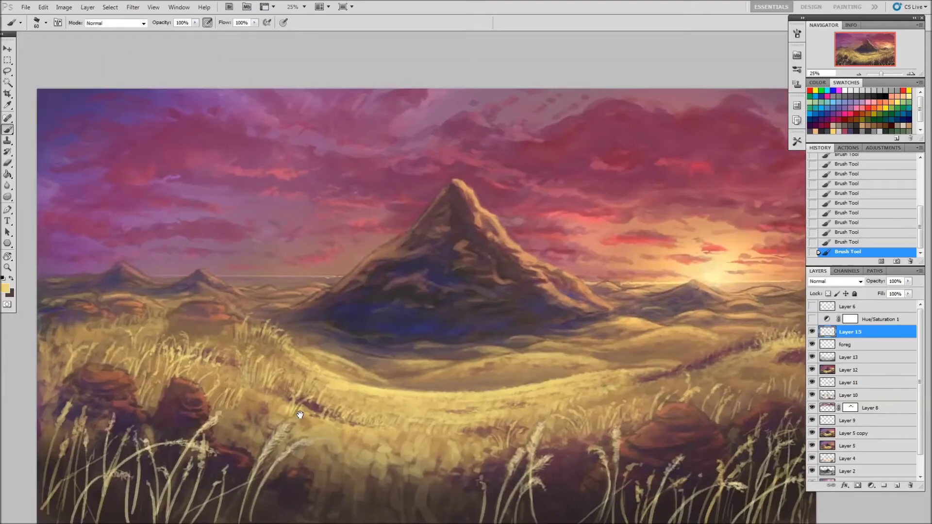
- Erase stray grass marks on the foreg layer
left_click_drag(412, 287, 309, 313)
key("e")
key("alt+bracketleft")
left_click_drag(153, 427, 180, 405)
left_click_drag(141, 473, 135, 467)
left_click_drag(394, 337, 383, 335)
- On Layer 15 at 33.3% zoom, paint 50 px grass strokes across the middle field
key("b")
key("alt+bracketright")
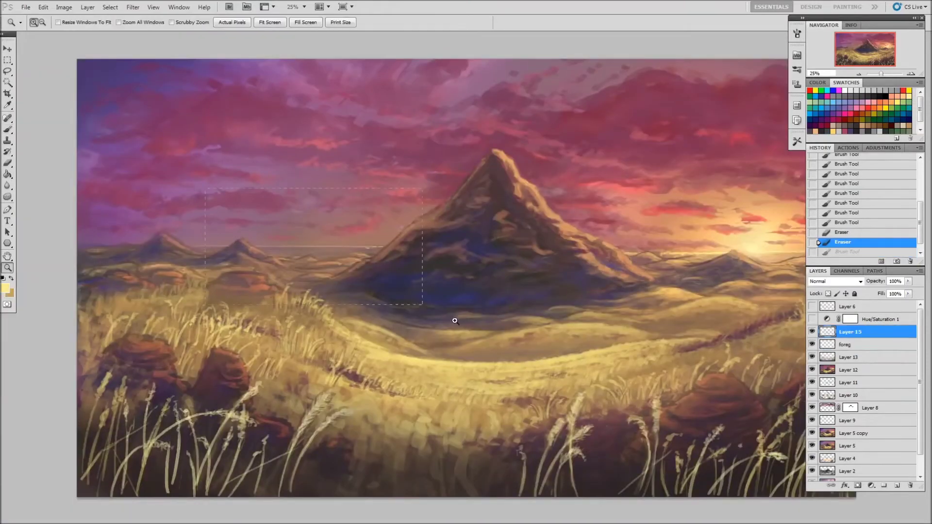
key("ctrl+plus")
key("bracketright")
mouse_move(245, 281)
left_mouse_down()
mouse_move(249, 271)
mouse_move(253, 287)
mouse_move(304, 309)
mouse_move(391, 322)
left_mouse_up()
- Paint light grass strokes along the field's glowing ridge and horizon
left_click_drag(606, 314, 684, 301)
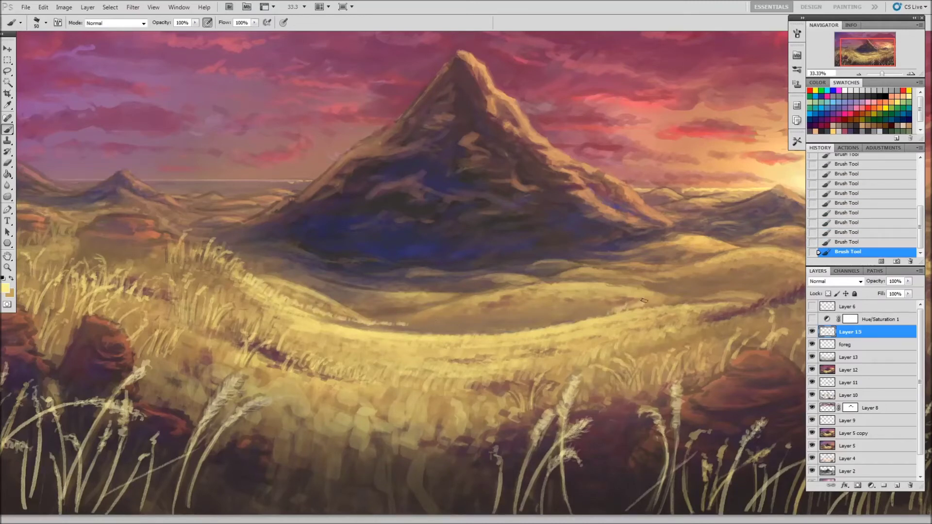
left_click_drag(672, 303, 713, 301)
left_click_drag(301, 312, 395, 324)
left_click_drag(406, 326, 468, 331)
left_click_drag(406, 329, 480, 332)
- Sample a dark brown, then brighten the horizon and ridge with a 70 px light brush
left_click(479, 332, "alt")
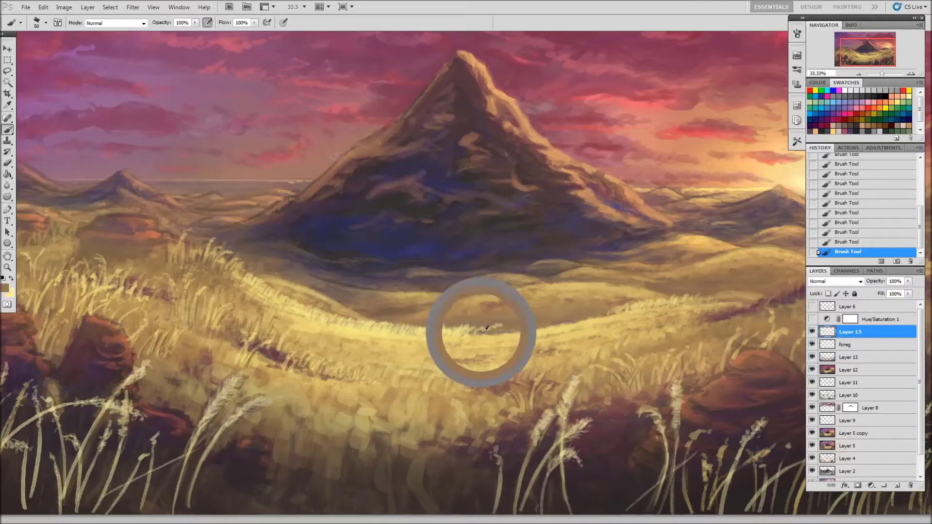
left_click(405, 333, "alt")
key("x")
mouse_move(473, 333)
left_mouse_down()
mouse_move(624, 310)
mouse_move(517, 325)
left_mouse_up()
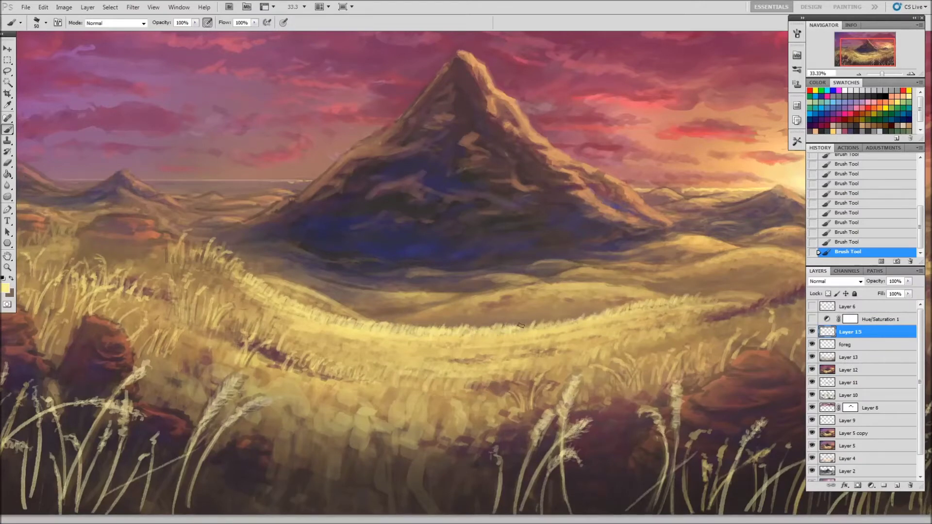
key("bracketright")
key("bracketright")
mouse_move(241, 268)
left_mouse_down()
mouse_move(286, 309)
mouse_move(410, 327)
left_mouse_up()
- Paint more light grass along the ridge, then sample tan, brown and yellow shades
key("x")
key("x")
left_click_drag(497, 330, 625, 309)
key("x")
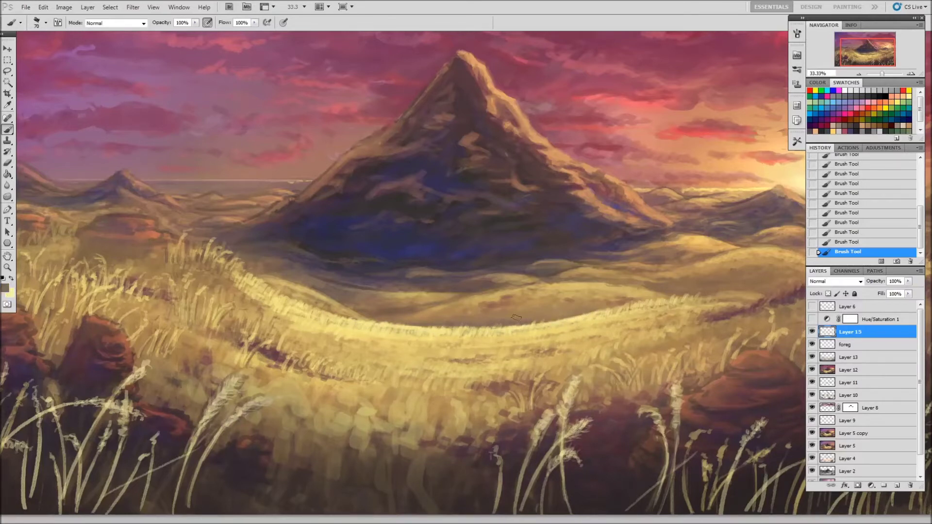
key("bracketleft")
left_click(248, 288, "alt")
left_click(256, 293, "alt")
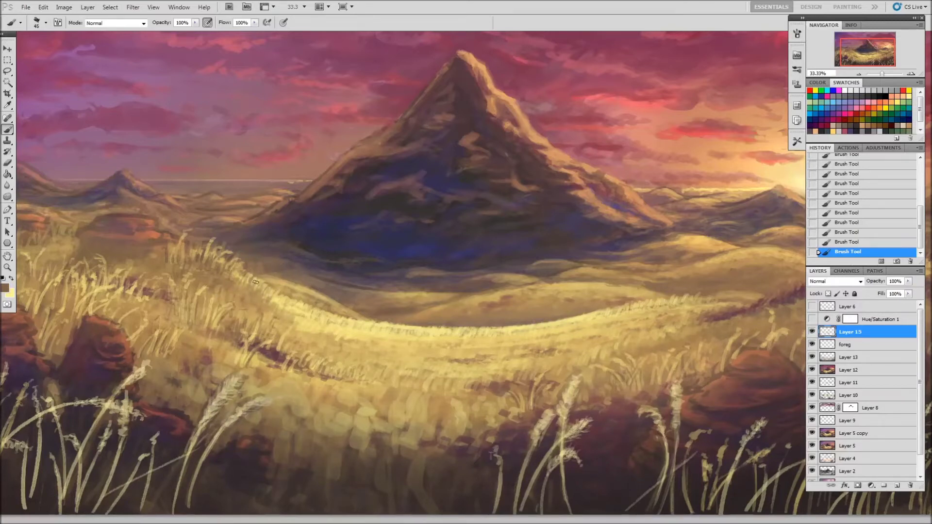
left_click(246, 283, "alt")
left_click(417, 337, "alt")
- Set a 40 px brush at 70% opacity and sample tan and beige shades from the field
key("bracketright")
key("bracketright")
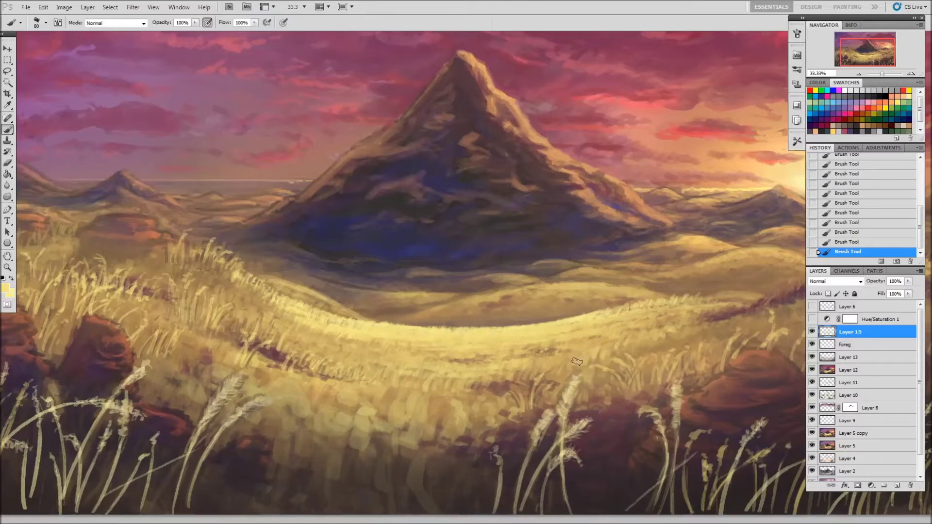
key("bracketleft")
key("bracketleft")
key("bracketleft")
key("7")
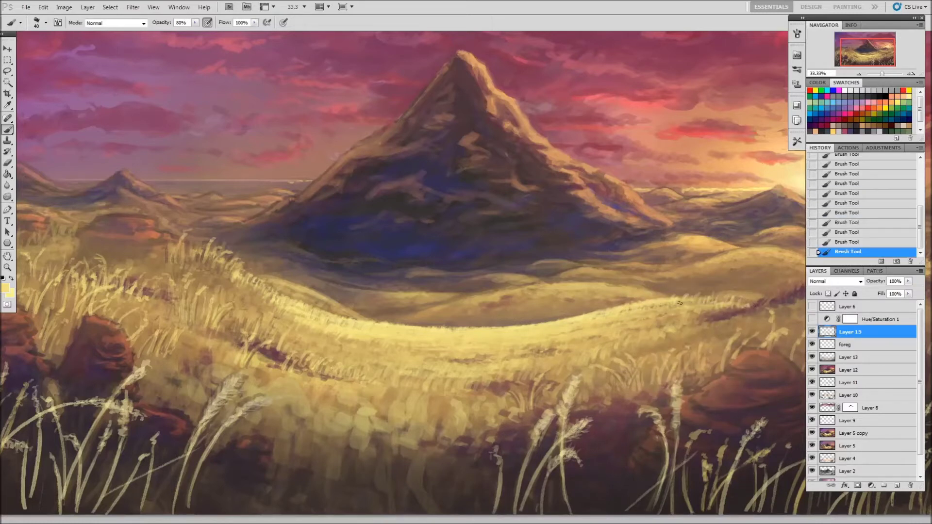
left_click(593, 355, "alt")
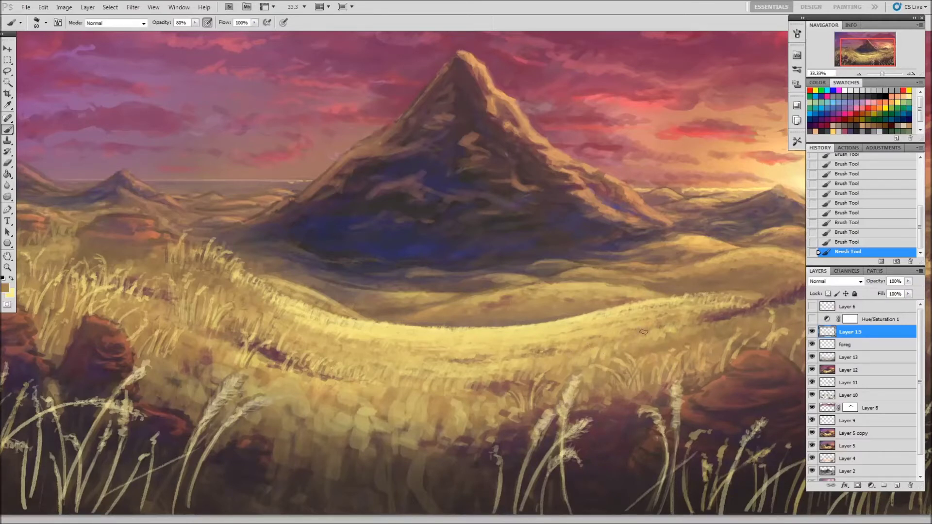
left_click(585, 369, "alt")
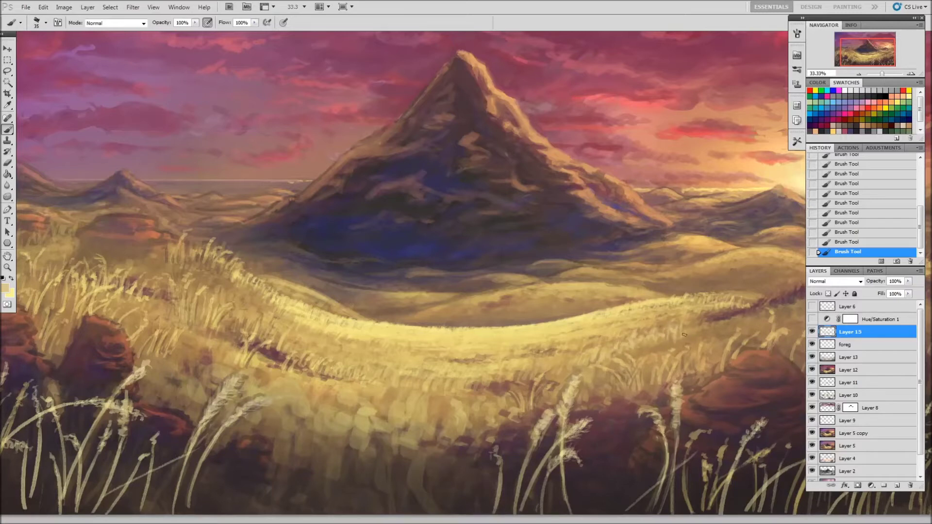
left_click(652, 338, "alt")
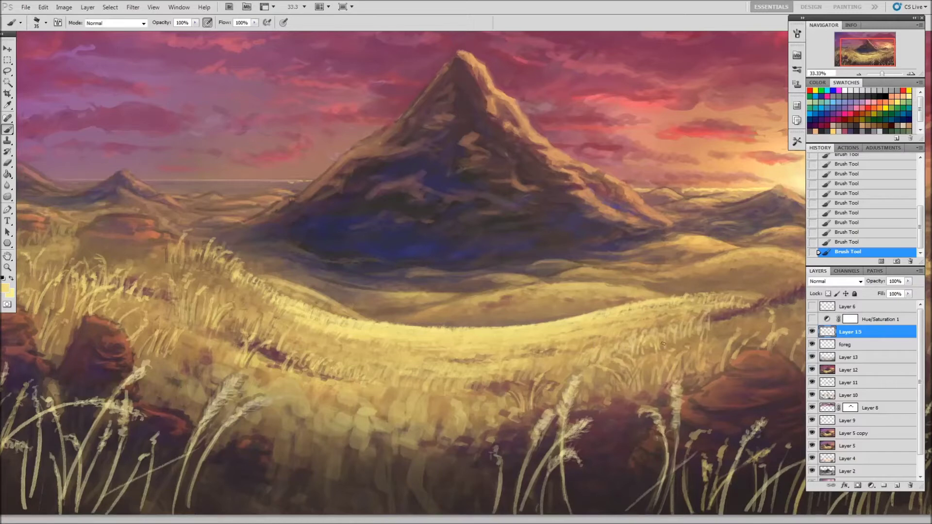
key("bracketright")
left_click(743, 329, "alt")
- Paint small faint grass strokes on the right side of the field
left_click_drag(777, 326, 788, 312)
left_click(747, 346, "alt")
left_click_drag(747, 345, 638, 361)
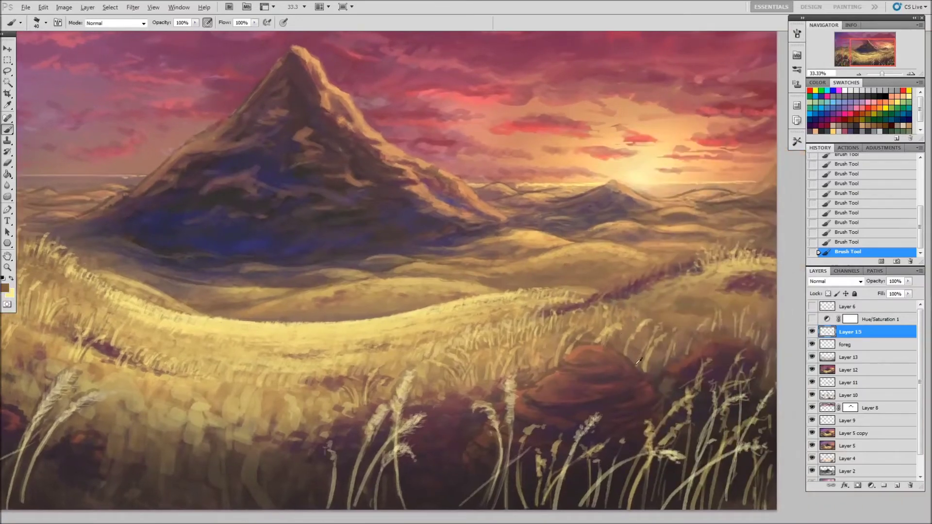
key("x")
left_click_drag(537, 382, 547, 350)
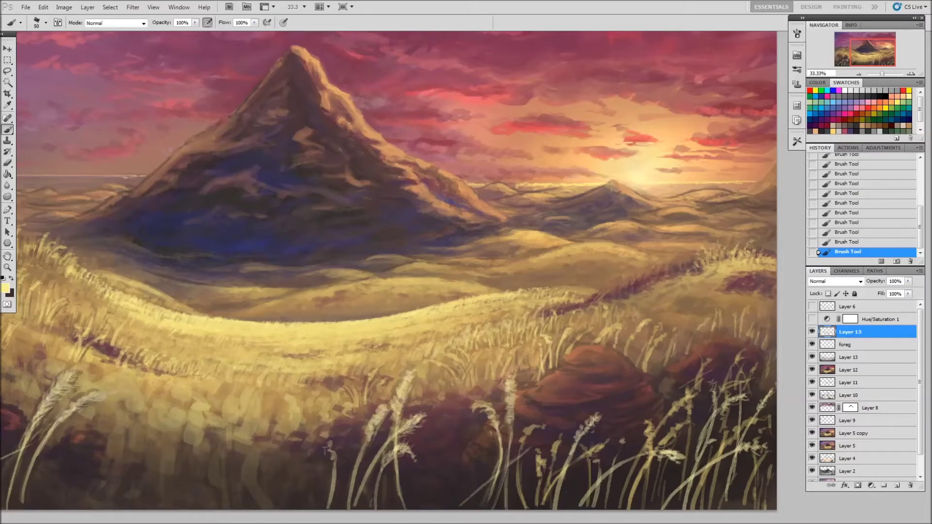
left_click_drag(716, 262, 704, 261)
key("x")
key("x")
key("x")
key("x")
key("x")
key("x")
- Add pale grass blades on the right of the field
left_click_drag(618, 357, 627, 306)
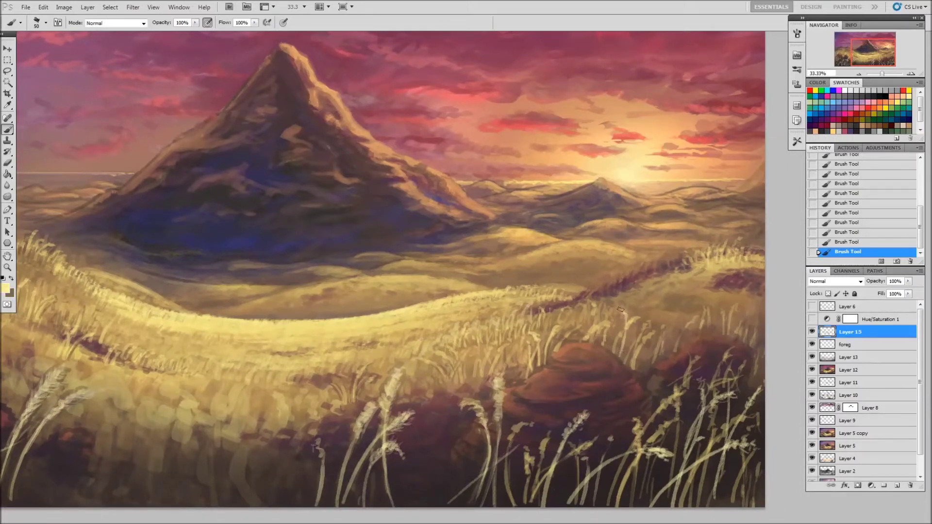
mouse_move(646, 368)
left_mouse_down()
mouse_move(633, 328)
mouse_move(665, 322)
mouse_move(663, 314)
left_mouse_up()
left_click_drag(680, 324, 683, 307)
mouse_move(679, 349)
left_mouse_down()
mouse_move(675, 318)
mouse_move(663, 334)
left_mouse_up()
left_click_drag(650, 357, 652, 345)
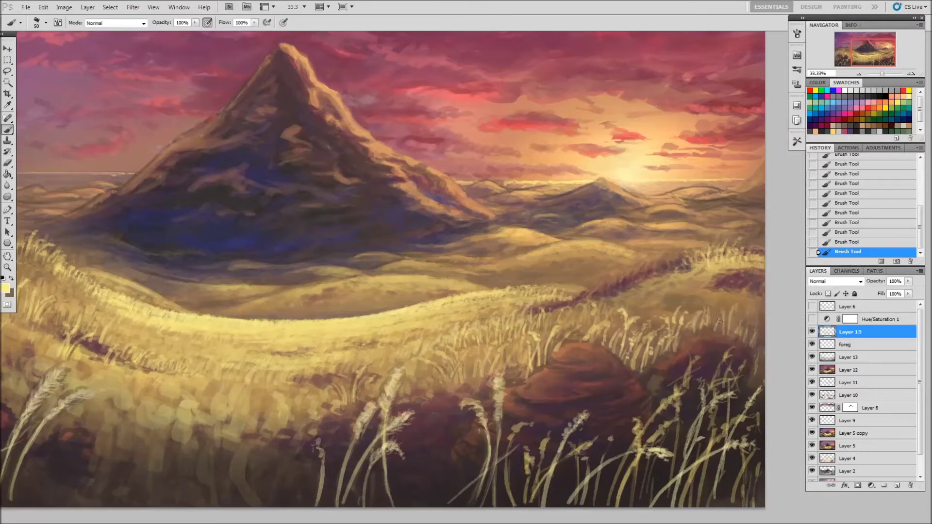
- Darken the path band with brown and toggle Layer 13 visibility to compare
key("x")
mouse_move(712, 291)
left_mouse_down()
mouse_move(682, 279)
mouse_move(685, 272)
left_mouse_up()
key("x")
key("x")
left_click(811, 356)
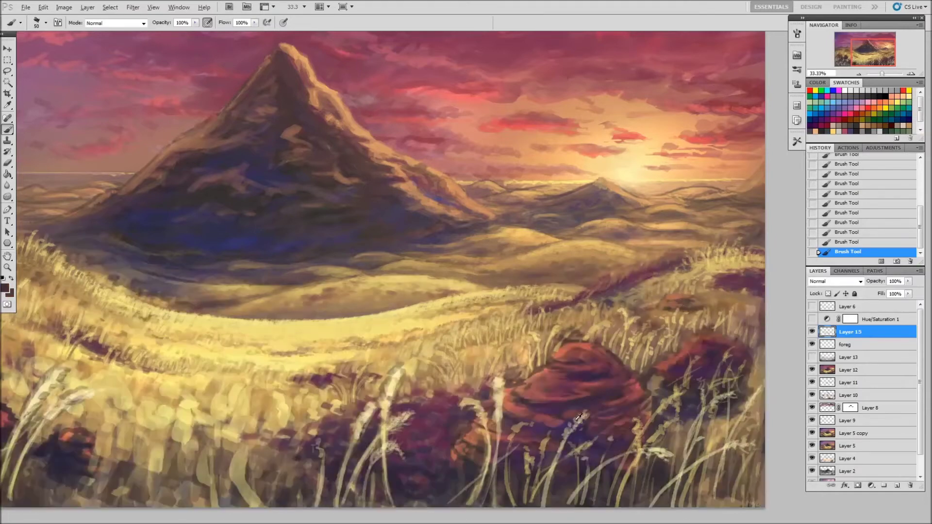
key("bracketright")
key("bracketright")
key("bracketright")
key("x")
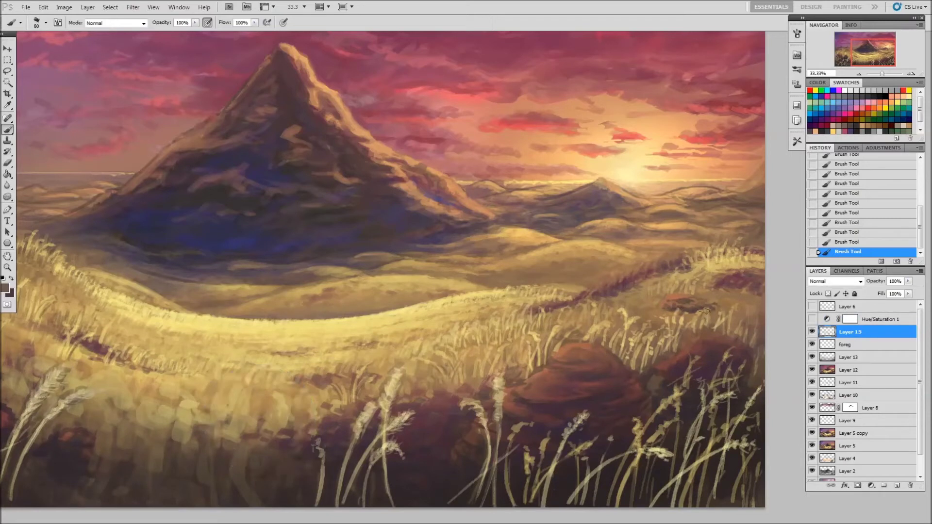
- Sample brown and pale yellow, then set the brush to 50% opacity and size 300
left_click(726, 296, "alt")
key("bracketleft")
key("bracketleft")
key("bracketleft")
left_click(390, 313, "alt")
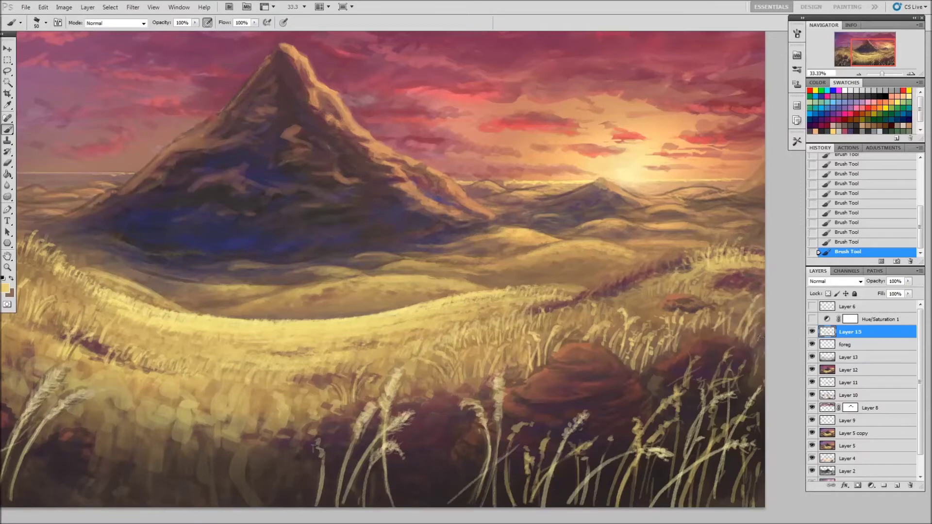
left_click(557, 346, "alt")
key("5")
key("bracketright")
key("bracketright")
key("bracketright")
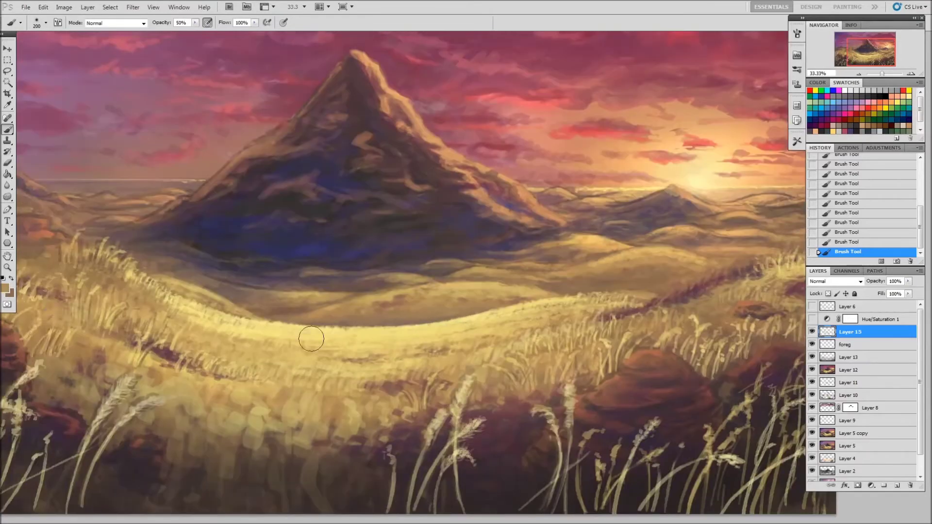
key("bracketright")
key("bracketright")
- Switch to the Mixer Brush at size 175 and choose a large brush preset
left_click(534, 335, "alt")
mouse_move(464, 354)
left_mouse_down()
mouse_move(610, 361)
mouse_move(508, 369)
left_mouse_up()
key("bracketleft")
key("bracketleft")
key("bracketleft")
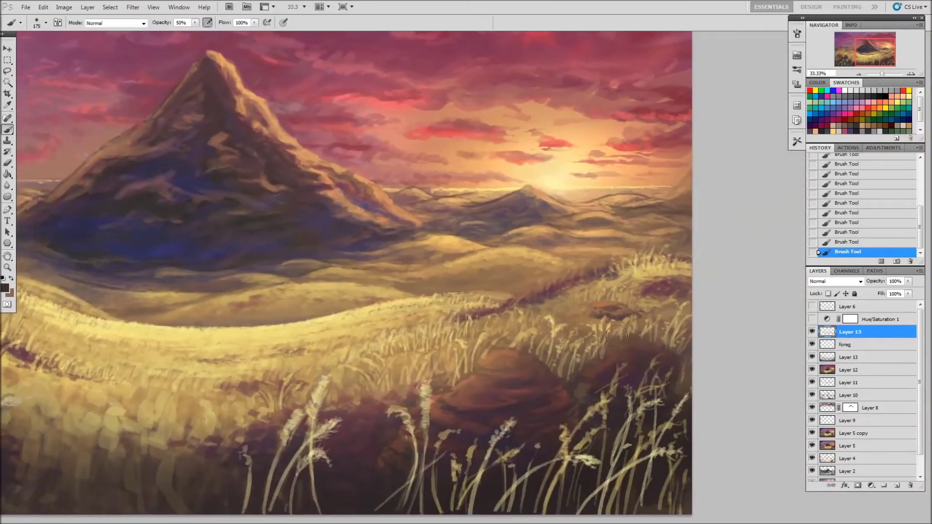
key("shift+b")
left_click_drag(534, 340, 600, 313)
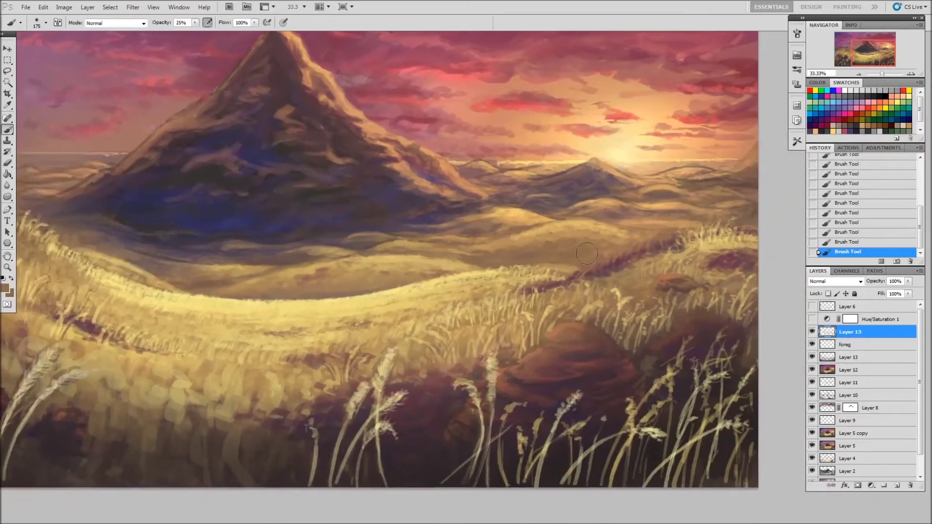
right_click(569, 349)
double_click(659, 407)
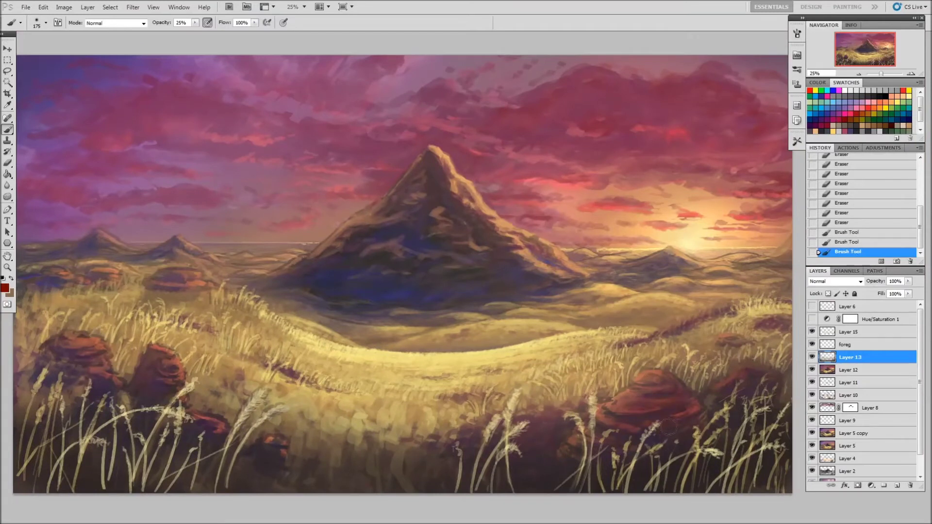
- Add small strokes to the rock and zoom the view to 33.3%
mouse_move(623, 408)
left_mouse_down()
mouse_move(636, 389)
mouse_move(641, 395)
left_mouse_up()
left_click_drag(640, 398, 648, 432)
left_click_drag(650, 418, 689, 406)
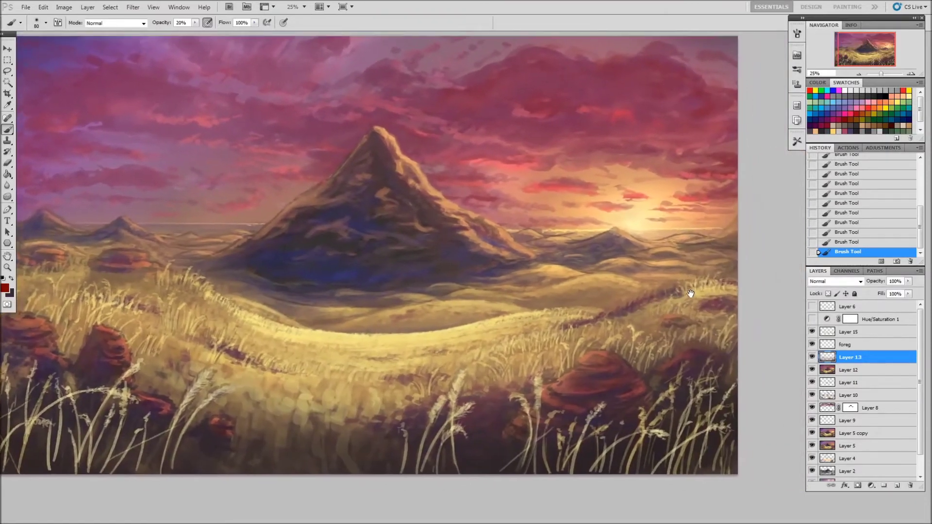
key("z")
left_click(671, 332)
- Pick a Brush preset, sample dark purple and mauve, and set 100% opacity
key("b")
right_click(545, 329)
left_click(566, 307, "alt")
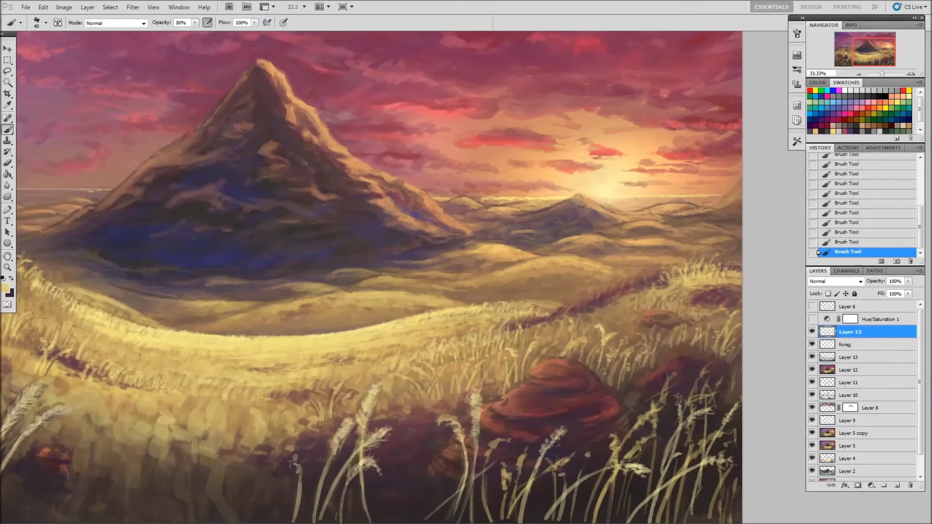
key("x")
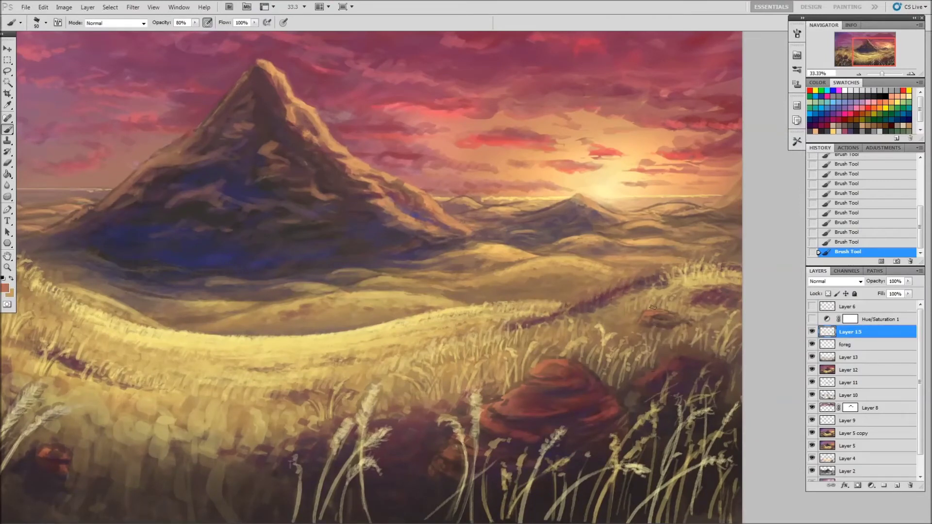
key("x")
left_click(646, 320, "alt")
left_click(718, 319, "alt")
key("0")
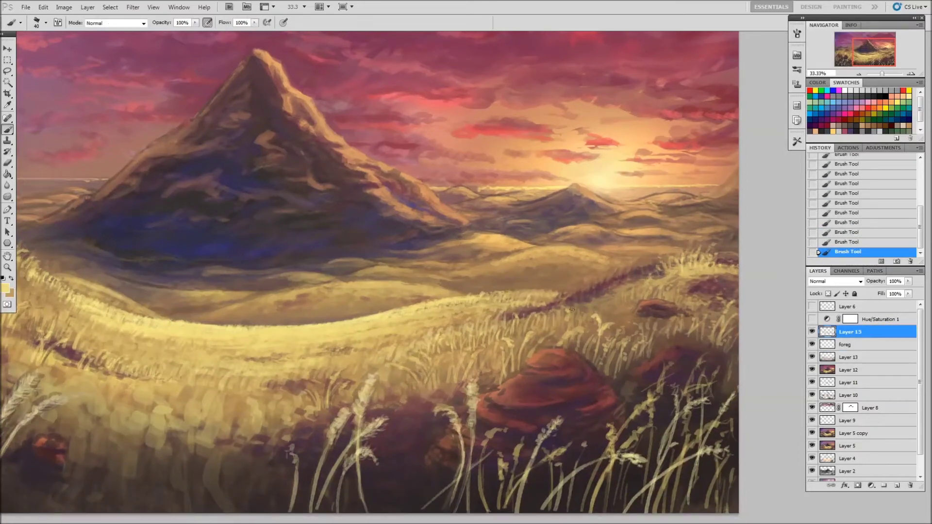
- Sample grass colours and paint light wheat strokes in the foreground grass
key("ctrl+alt+z")
key("ctrl+alt+z")
key("ctrl+alt+z")
key("ctrl+shift+z")
key("ctrl+shift+z")
key("ctrl+shift+z")
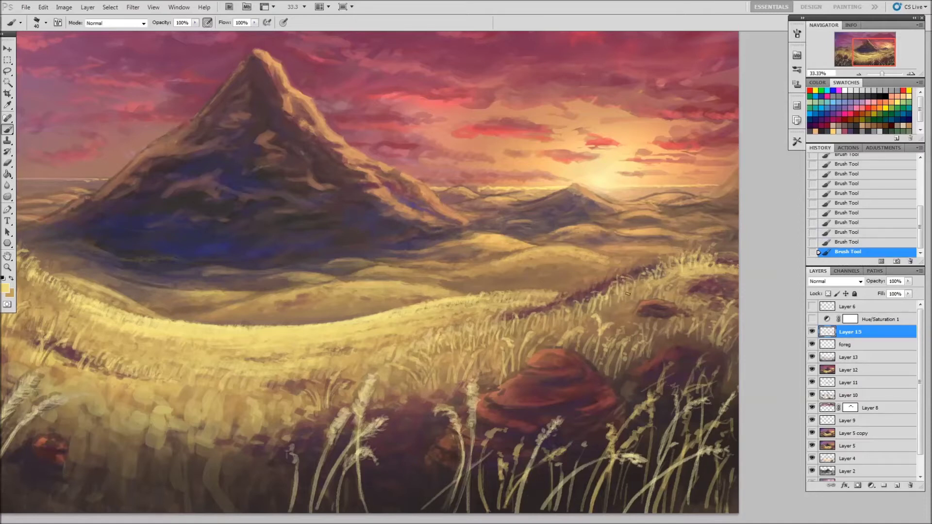
left_click(629, 309, "alt")
left_click(587, 332, "alt")
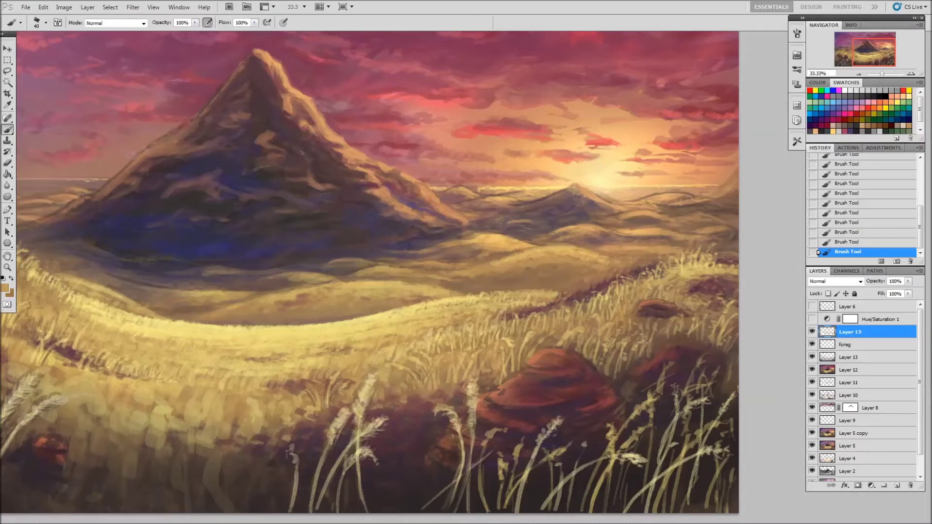
mouse_move(615, 372)
left_mouse_down()
mouse_move(617, 343)
mouse_move(679, 330)
left_mouse_up()
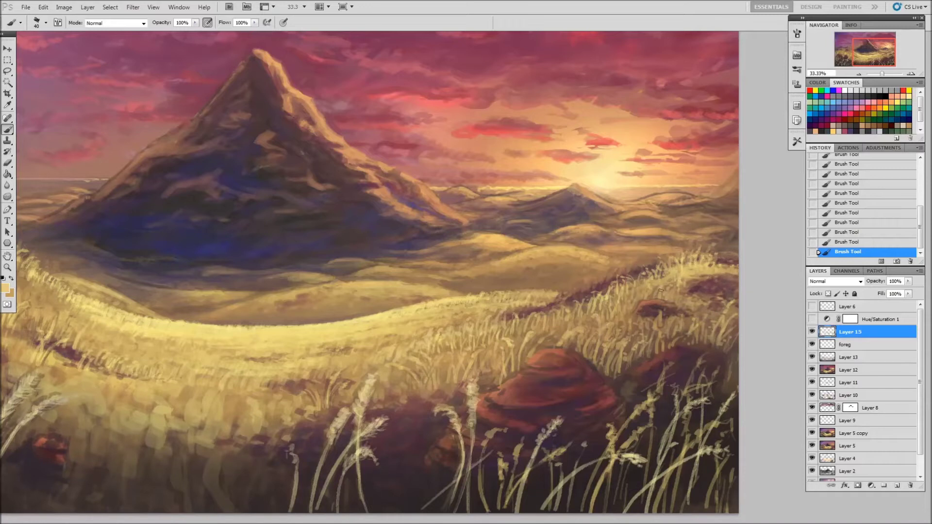
left_click(662, 380, "alt")
key("bracketright")
key("bracketright")
key("bracketright")
key("bracketright")
key("bracketright")
left_click(602, 352, "alt")
- Paint sampled golden tan over the grass band with the small grass-stalk brush at full opacity
key("2")
key("5")
left_click(609, 330, "alt")
left_click_drag(432, 312, 600, 294)
right_click(416, 312)
double_click(436, 335)
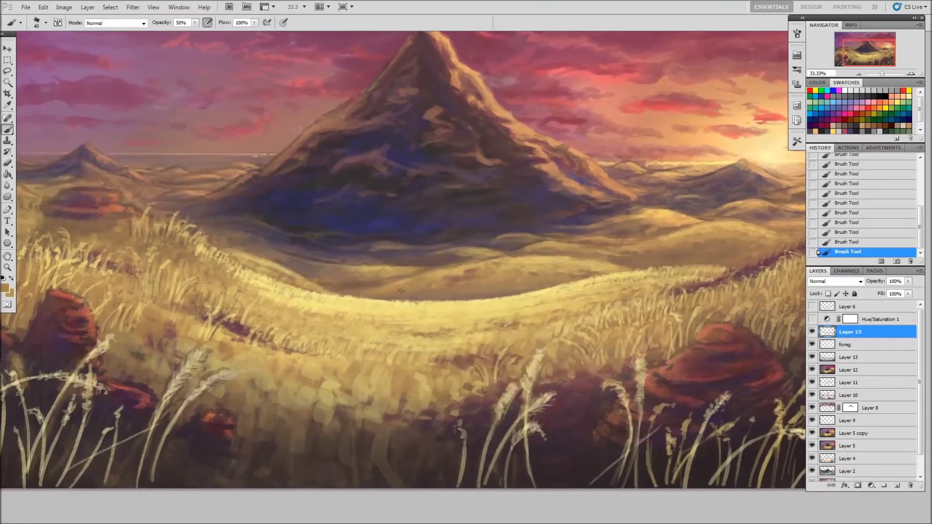
key("0")
left_click_drag(242, 323, 387, 346)
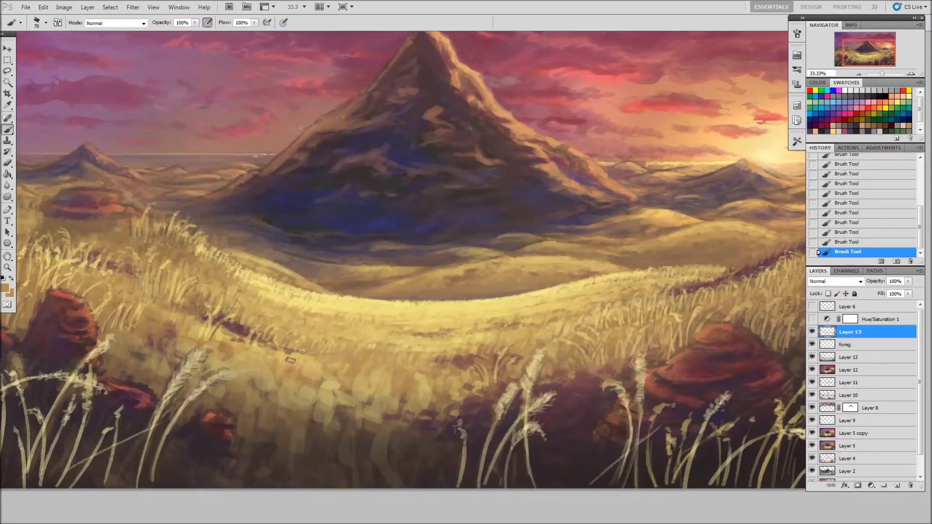
- Paint light-golden grass blades into the dark patch with a slightly smaller brush
left_click(593, 309, "alt")
key("bracketleft")
left_click_drag(249, 325, 232, 349)
- With the 40 px grass brush, paint light-gold grass across the right and lower-middle field
key("x")
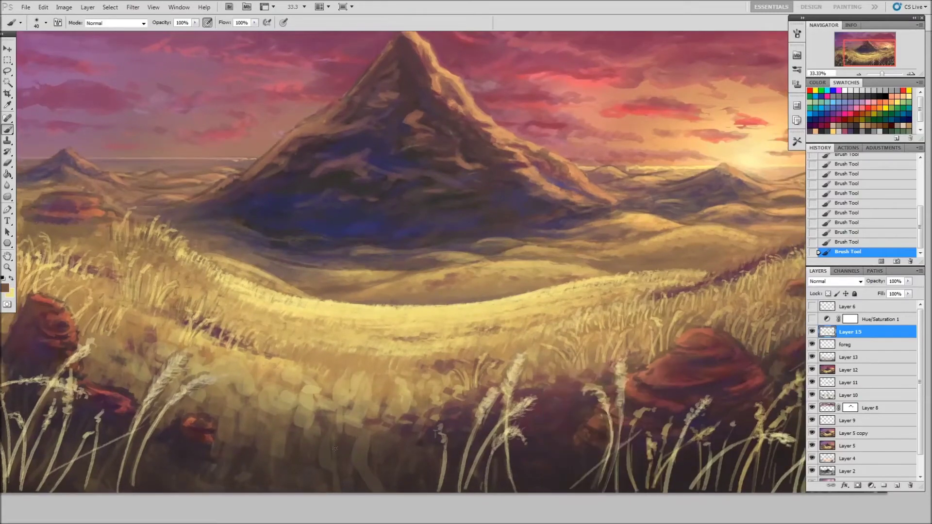
right_click(459, 457)
double_click(458, 457)
key("x")
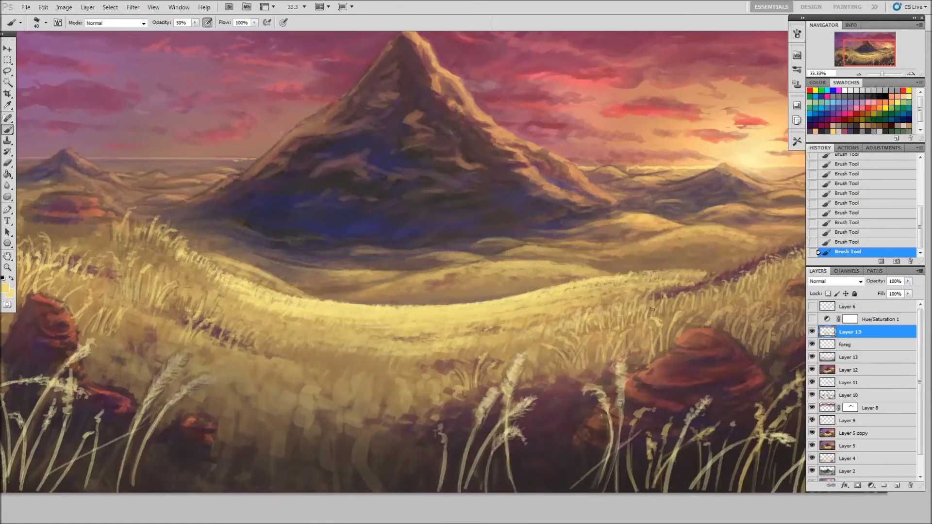
left_click_drag(492, 348, 558, 342)
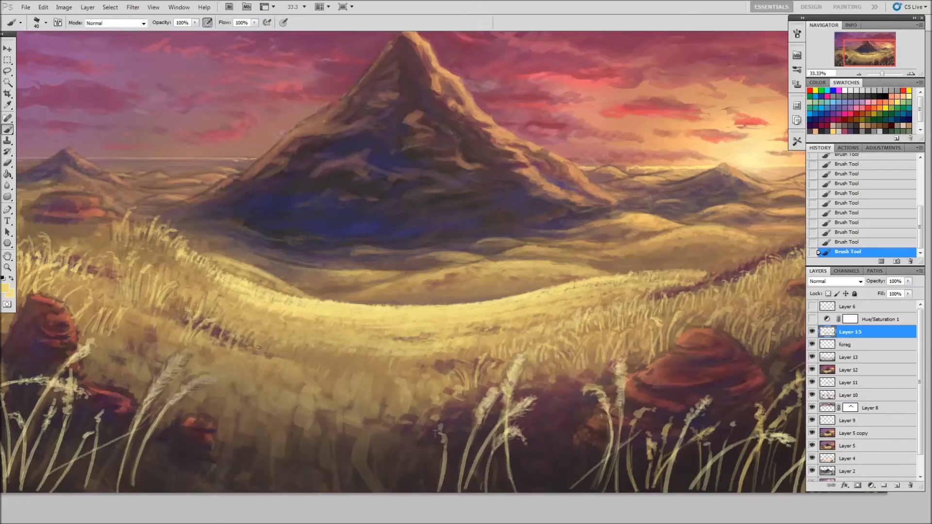
mouse_move(240, 351)
left_mouse_down()
mouse_move(310, 358)
mouse_move(312, 377)
mouse_move(355, 371)
left_mouse_up()
- Add more light and darker-tan grass strokes across the middle field, then sample a reddish-brown
left_click(368, 361, "alt")
left_click_drag(379, 375, 375, 361)
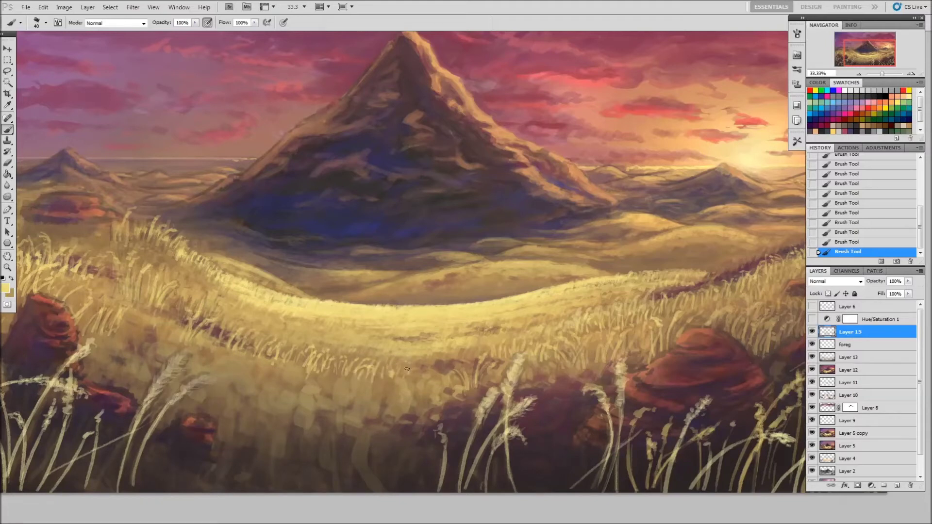
mouse_move(431, 367)
left_mouse_down()
mouse_move(449, 355)
mouse_move(470, 362)
left_mouse_up()
left_click(369, 371, "alt")
left_click(306, 345, "alt")
left_click_drag(332, 352, 371, 350)
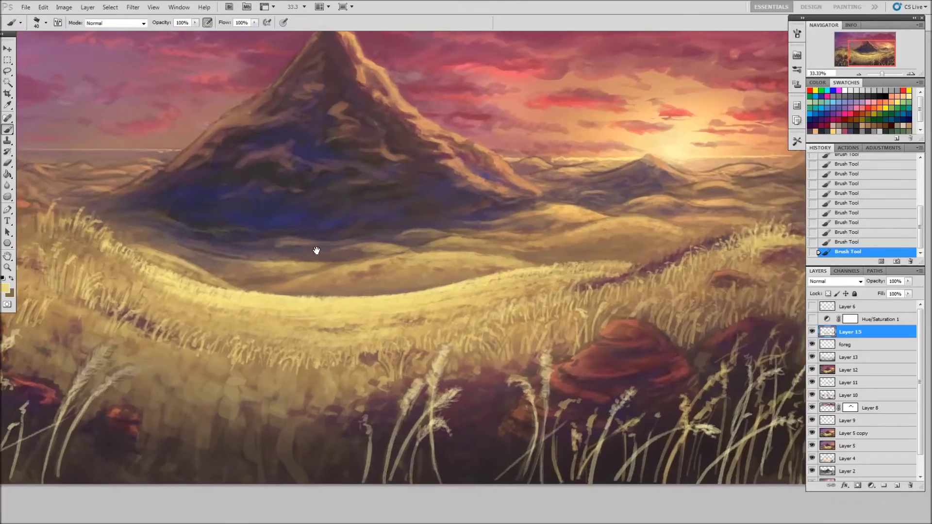
left_click_drag(316, 252, 429, 326)
left_click(429, 326, "alt")
left_click(364, 305, "alt")
- Set the grass brush to full opacity at size 60 and sample several wheat tones
key("2")
mouse_move(626, 294)
left_mouse_down()
mouse_move(484, 291)
mouse_move(659, 306)
left_mouse_up()
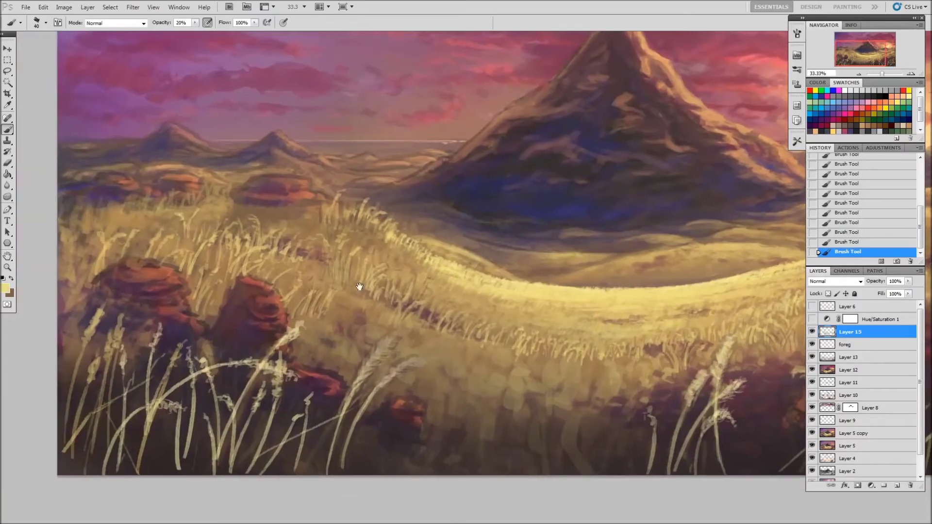
key("0")
key("bracketright")
key("bracketright")
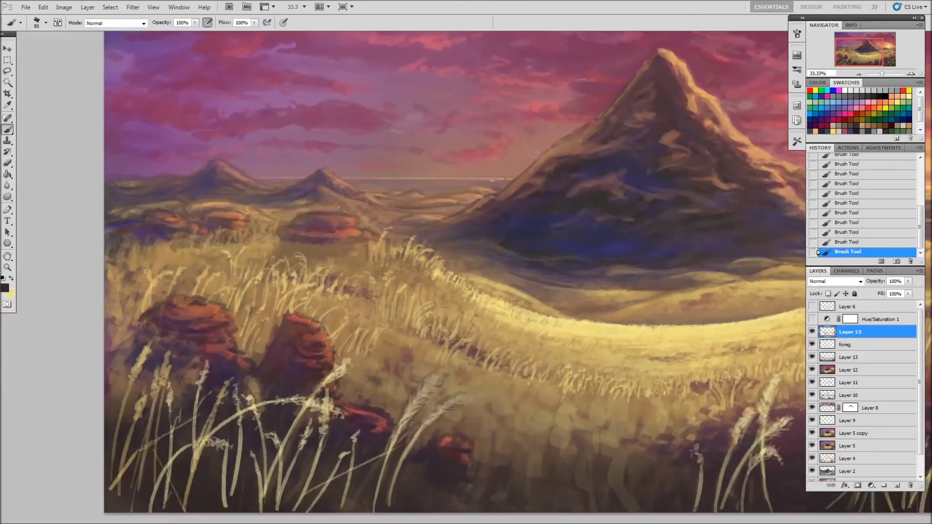
left_click(273, 281, "alt")
left_click(279, 264, "alt")
left_click(419, 288, "alt")
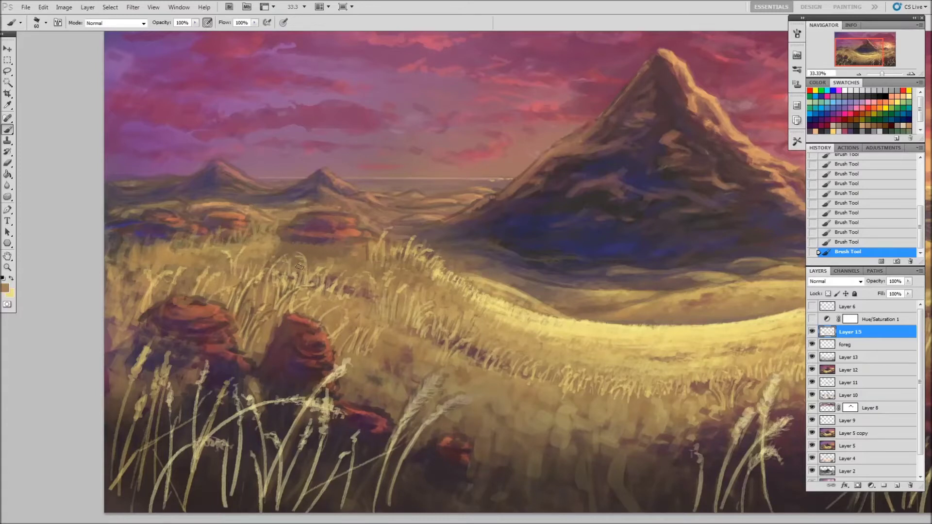
left_click(340, 294, "alt")
left_click(308, 248, "alt")
- Paint light grass stalks into the central field
key("x")
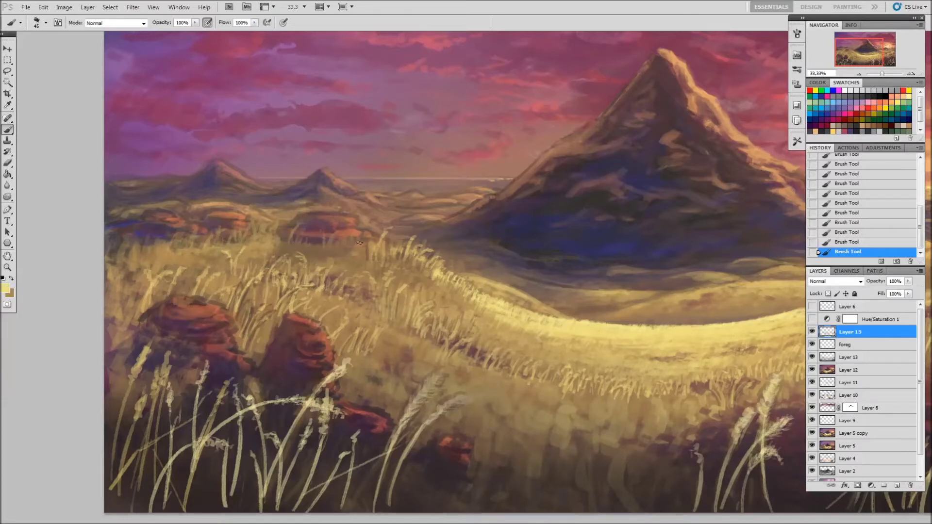
key("x")
left_click_drag(413, 281, 407, 265)
left_click_drag(432, 293, 421, 276)
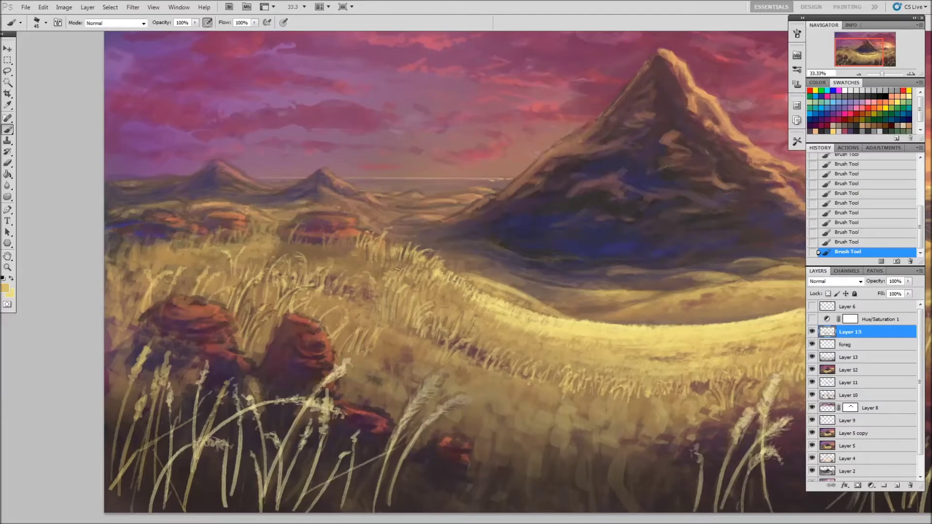
- Reselect the 40 px grass brush at full opacity
key("2")
key("5")
key("bracketright")
key("bracketright")
key("bracketright")
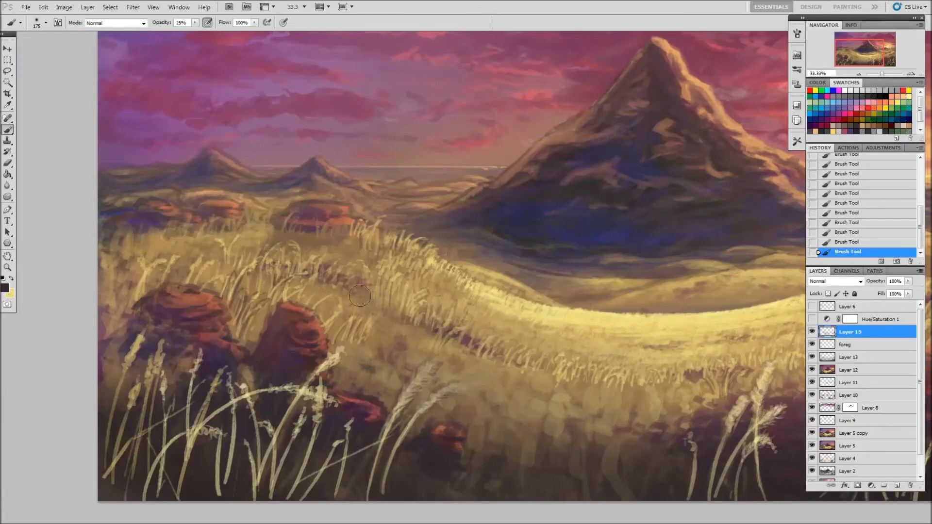
right_click(291, 281)
left_click(311, 335)
key("0")
- Paint faint light grass stalks through the wheat near the left rocks
left_click(306, 265, "alt")
left_click_drag(306, 264, 289, 291)
left_click(232, 306, "alt")
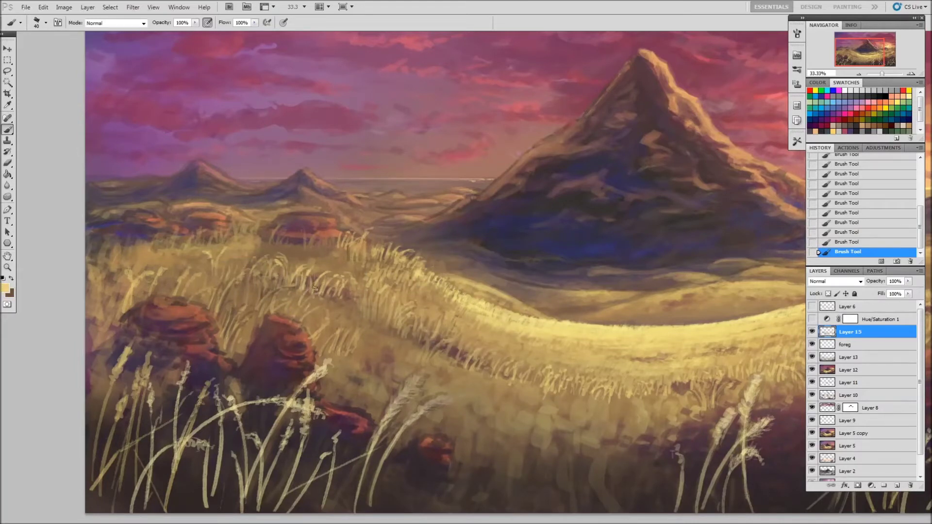
left_click_drag(319, 317, 345, 299)
left_click_drag(350, 331, 368, 288)
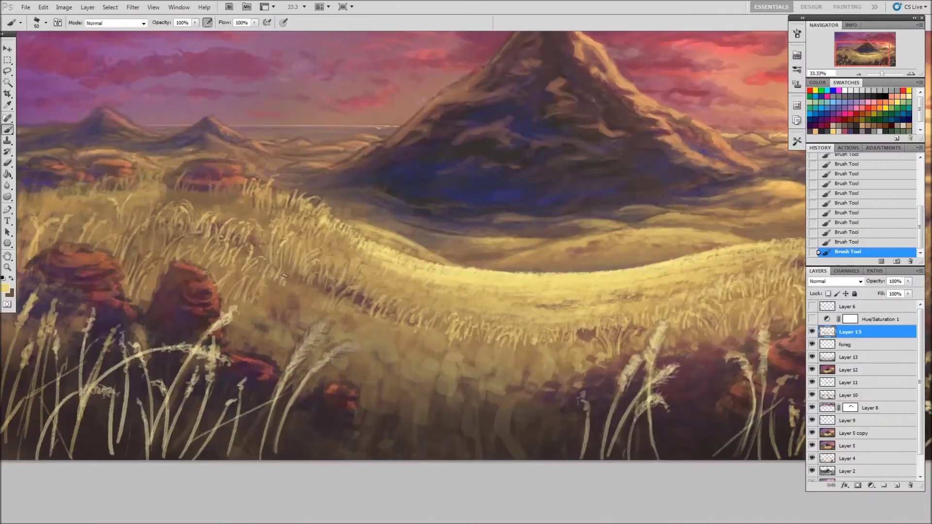
mouse_move(285, 276)
left_mouse_down()
mouse_move(297, 286)
mouse_move(318, 277)
mouse_move(324, 288)
left_mouse_up()
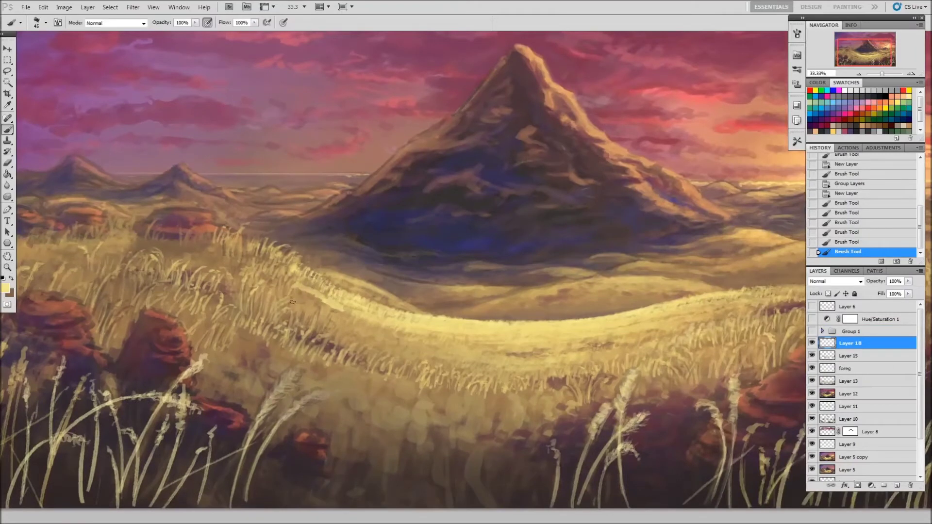
- Paint pale grass strokes through the mid-field and left wheat, sampling brown and tan tones
mouse_move(293, 302)
left_mouse_down()
mouse_move(315, 283)
mouse_move(336, 306)
left_mouse_up()
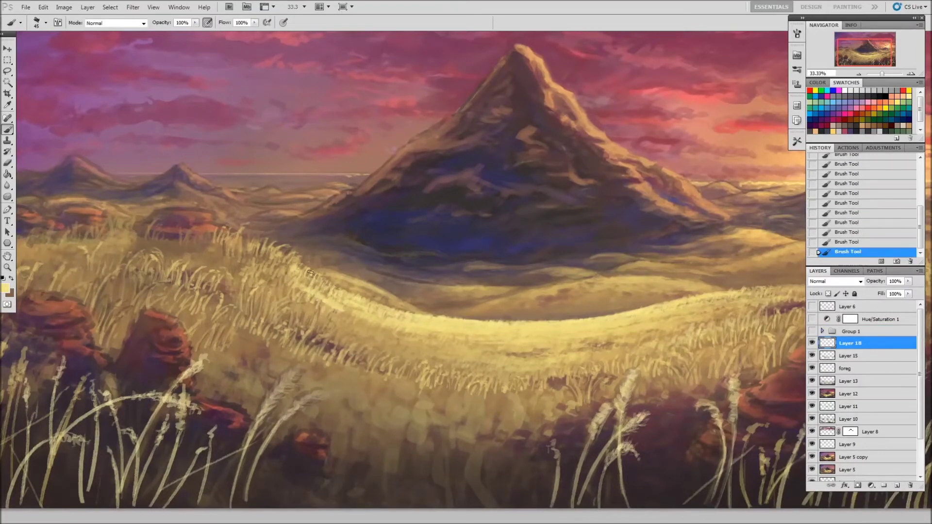
left_click(332, 300, "alt")
left_click_drag(274, 305, 266, 272)
key("bracketleft")
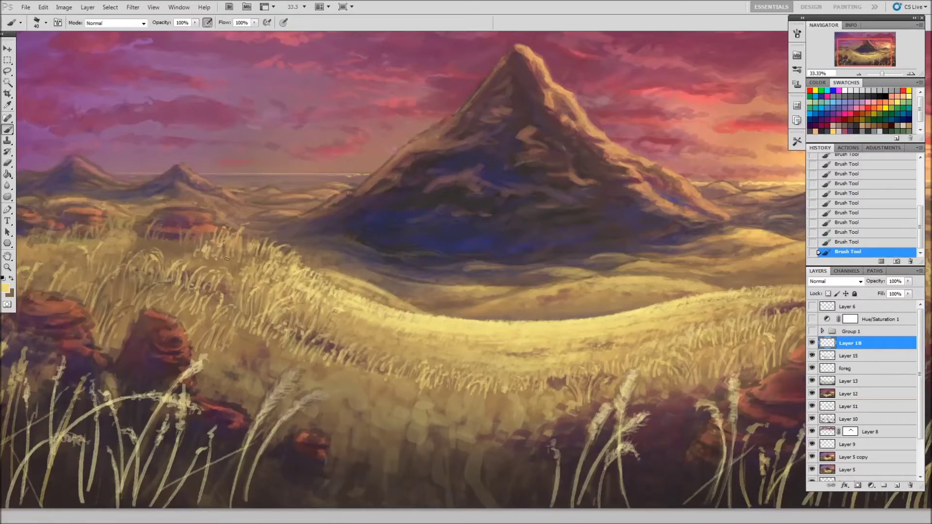
key("bracketright")
key("bracketright")
left_click(154, 243, "alt")
left_click(353, 301, "alt")
key("bracketleft")
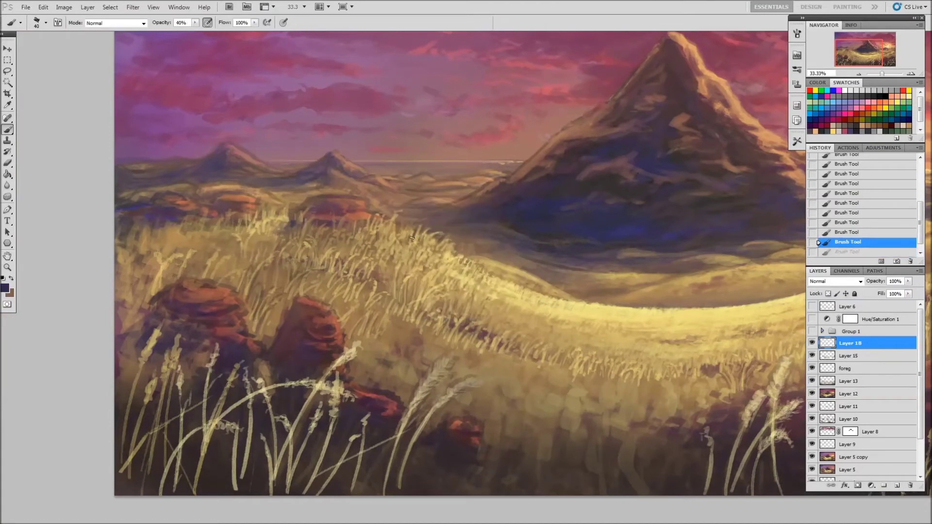
- Enlarge the brush to 175, pick a preset at full opacity, sample wheat tones, and zoom out
key("bracketright")
key("bracketright")
left_click(173, 235, "alt")
right_click(382, 291)
left_click(416, 329)
key("Return")
key("0")
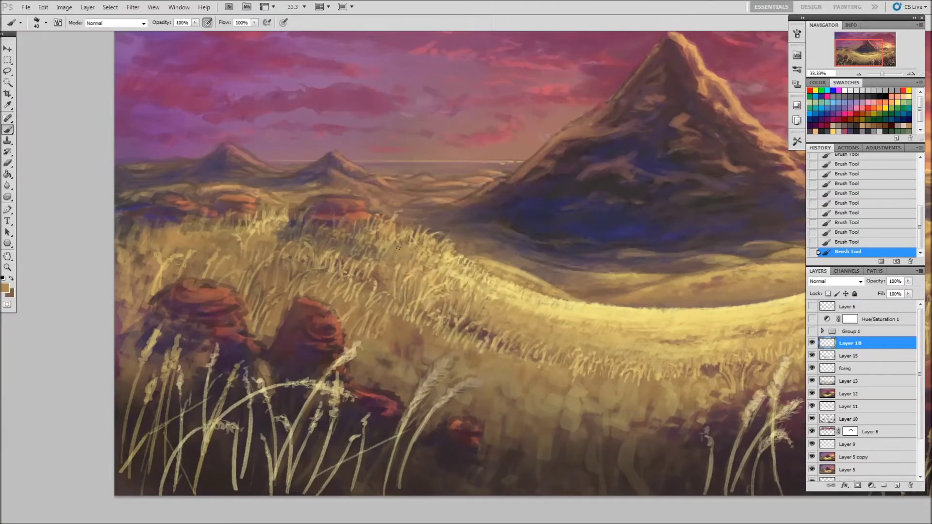
left_click(375, 263, "alt")
left_click(393, 257, "alt")
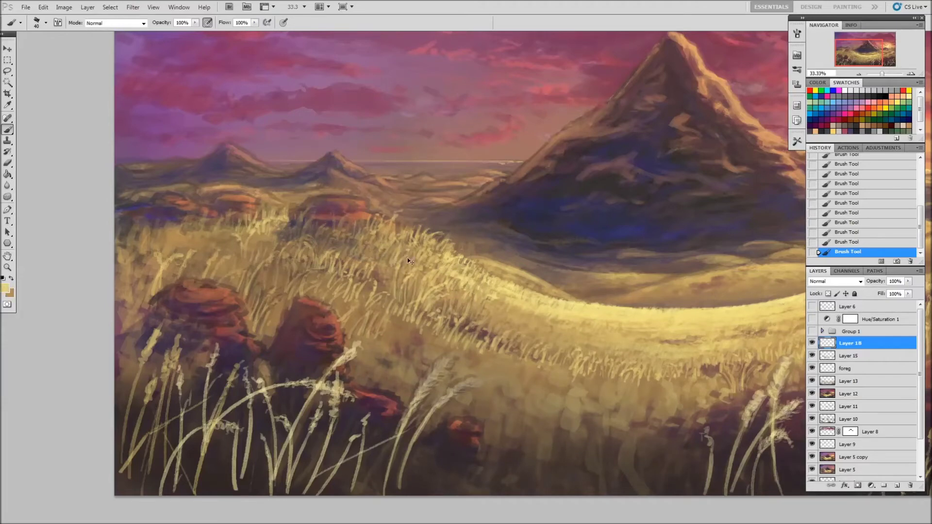
key("z")
left_click(408, 256, "alt")
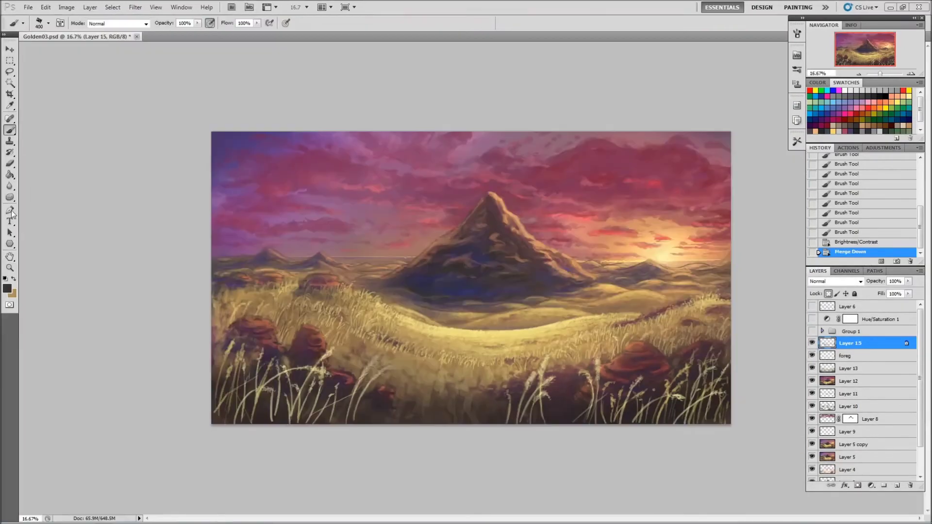
- Group the lower layers with Ctrl+G and hide Group 1
left_click(849, 393)
left_click(847, 469, "shift")
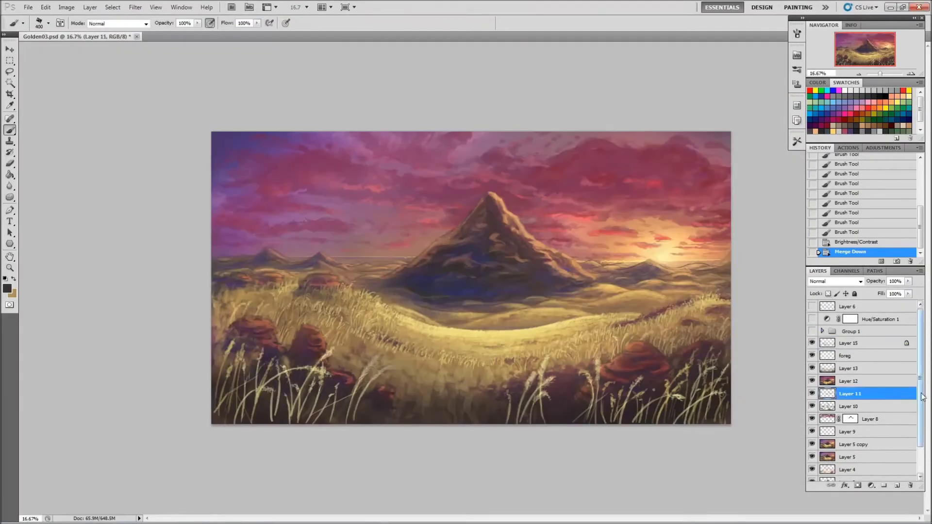
key("ctrl+g")
left_click(851, 331)
left_click(812, 331)
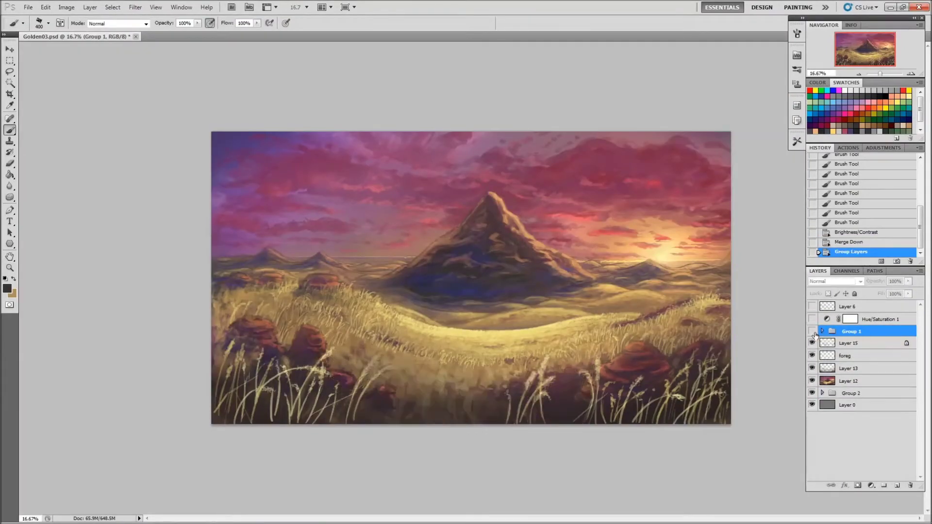
left_click(850, 343)
- Zoom in and repaint grass strokes in the left field at full opacity
key("z")
left_click_drag(350, 164, 574, 425)
key("b")
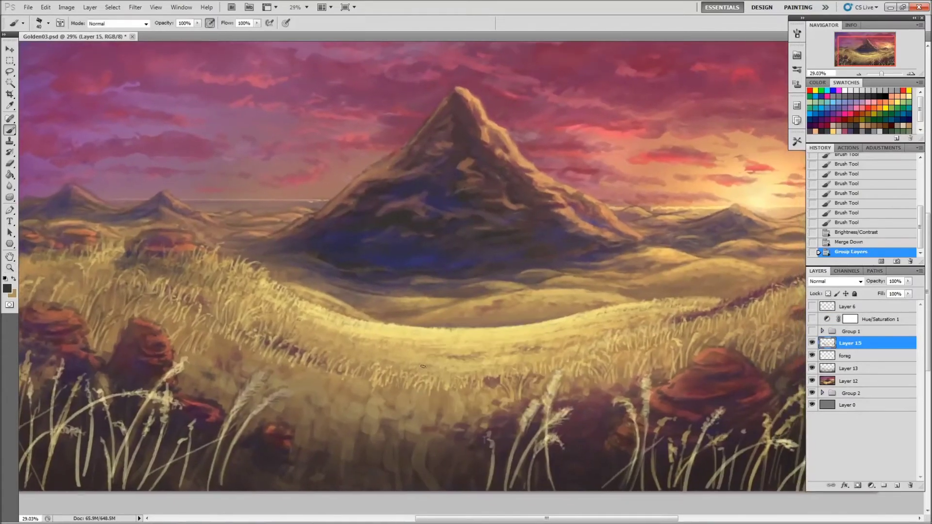
key("0")
left_click_drag(199, 337, 218, 339)
left_click_drag(214, 339, 233, 343)
key("]")
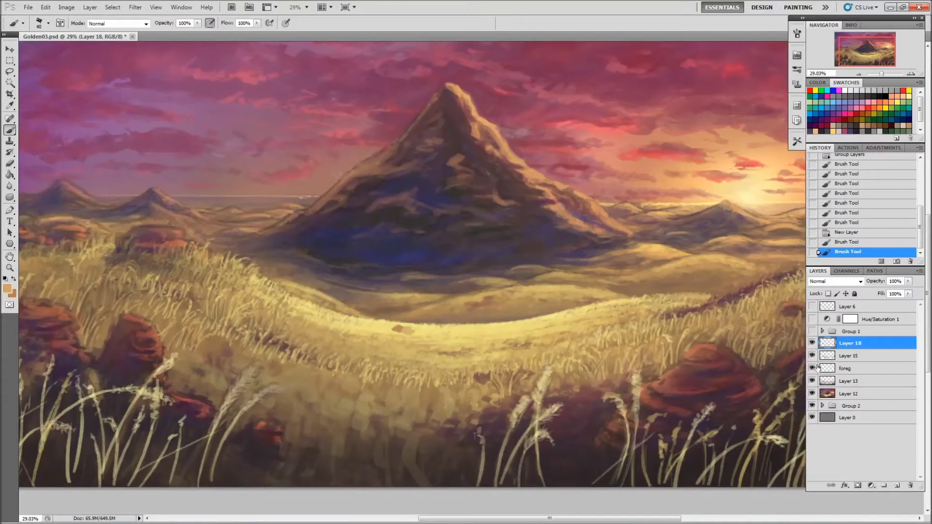
left_click(203, 340, "alt")
- Create a new layer and paint pale grass strokes in the lower-left field
key("ctrl+shift+alt+n")
left_click_drag(204, 340, 216, 366)
left_click_drag(213, 346, 211, 337)
left_click_drag(214, 370, 229, 349)
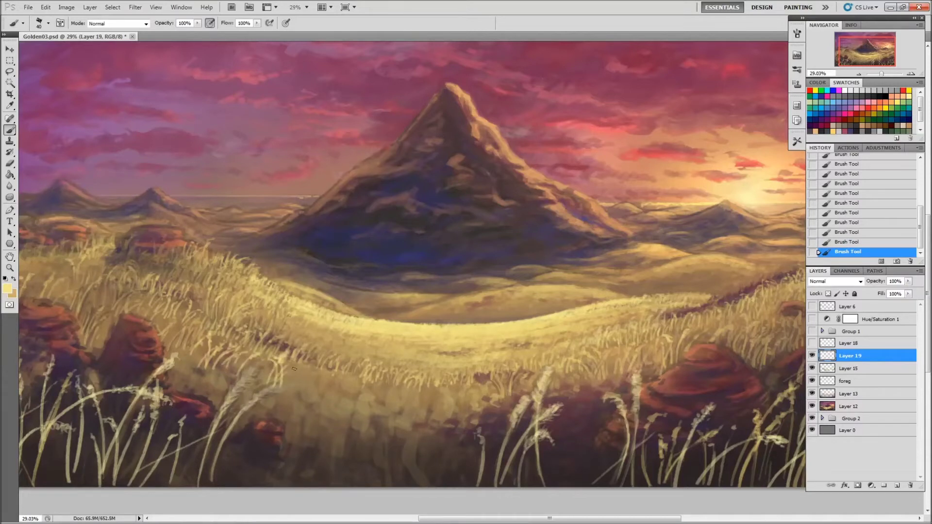
left_click(286, 368, "alt")
key("x")
- Paint pale grass stalks across the foreground toward and around the right rock
left_click_drag(306, 390, 313, 365)
mouse_move(326, 399)
left_mouse_down()
mouse_move(340, 374)
mouse_move(355, 374)
left_mouse_up()
mouse_move(366, 418)
left_mouse_down()
mouse_move(376, 379)
mouse_move(372, 391)
mouse_move(394, 388)
left_mouse_up()
mouse_move(405, 408)
left_mouse_down()
mouse_move(417, 386)
mouse_move(434, 385)
left_mouse_up()
mouse_move(415, 416)
left_mouse_down()
mouse_move(418, 393)
mouse_move(432, 387)
left_mouse_up()
mouse_move(413, 419)
left_mouse_down()
mouse_move(417, 394)
mouse_move(560, 373)
left_mouse_up()
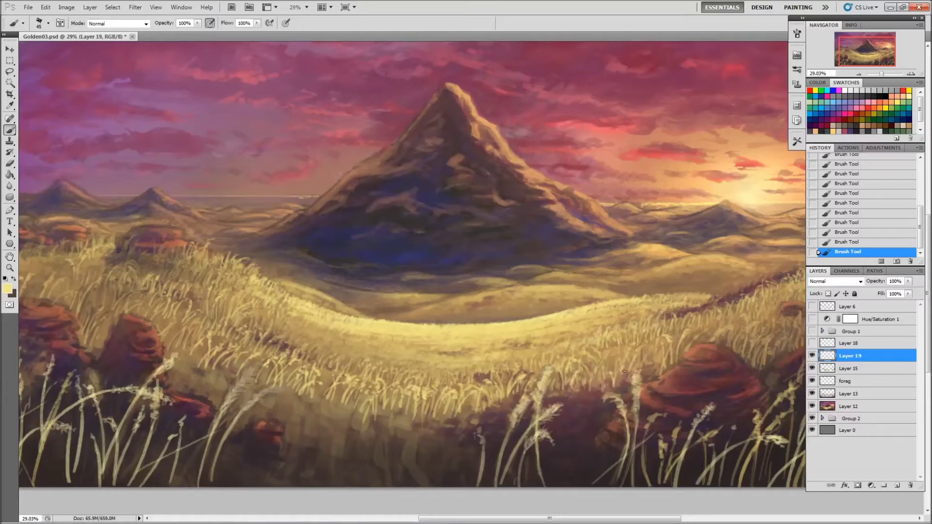
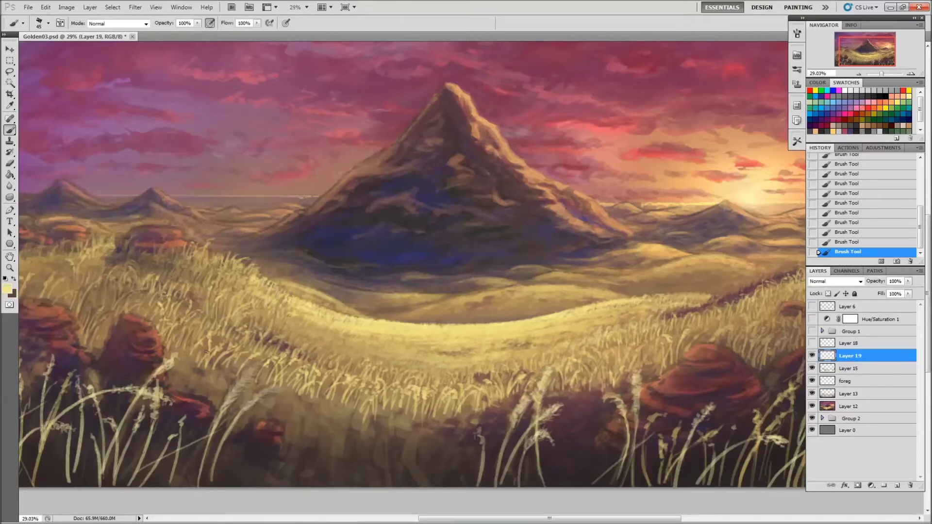
- Add a new layer and set a 35 px brush with tan sampled from the wheat
left_click(403, 330, "alt")
key("ctrl+shift+alt+n")
right_click(258, 426)
double_click(258, 417)
- Paint two light grass stalks, then sample tan and dark brown tones from the field
left_click_drag(195, 386, 194, 373)
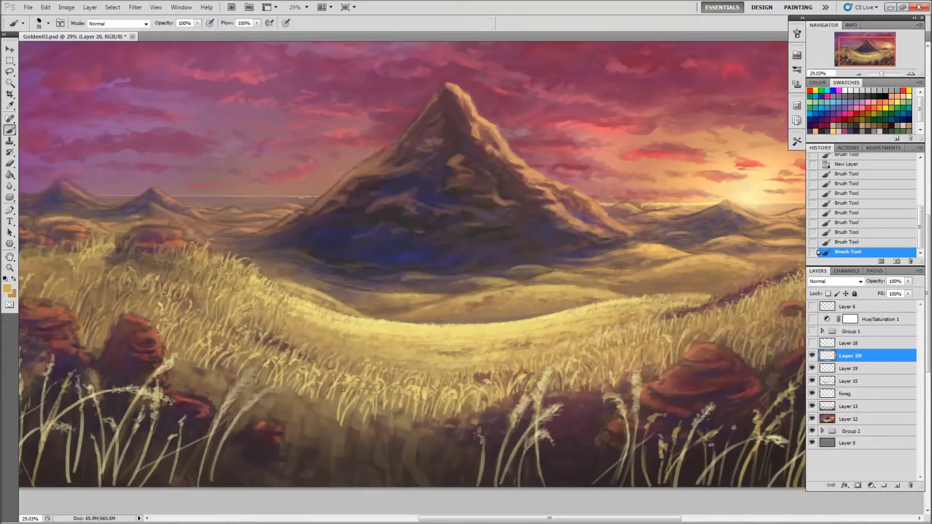
mouse_move(380, 427)
left_mouse_down()
mouse_move(372, 402)
mouse_move(376, 415)
left_mouse_up()
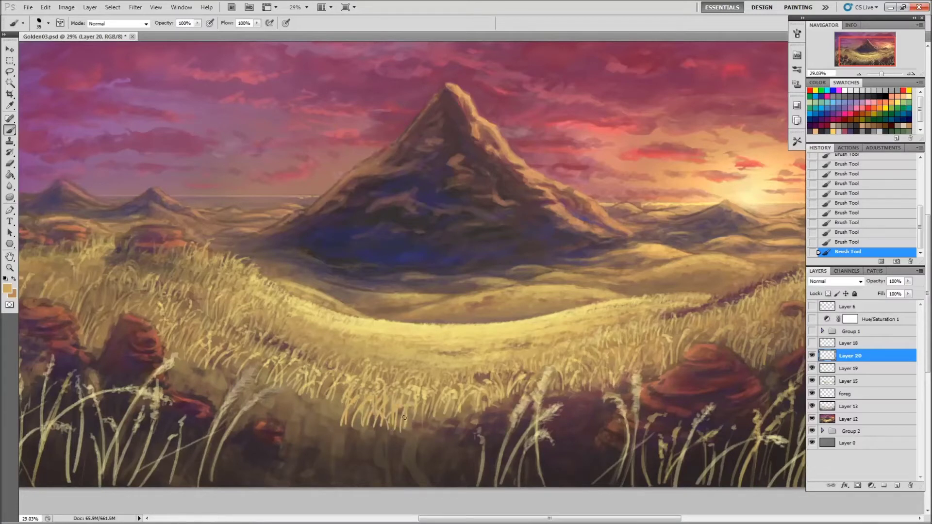
left_click(405, 409, "alt")
left_click(383, 426, "alt")
left_click(427, 416, "alt")
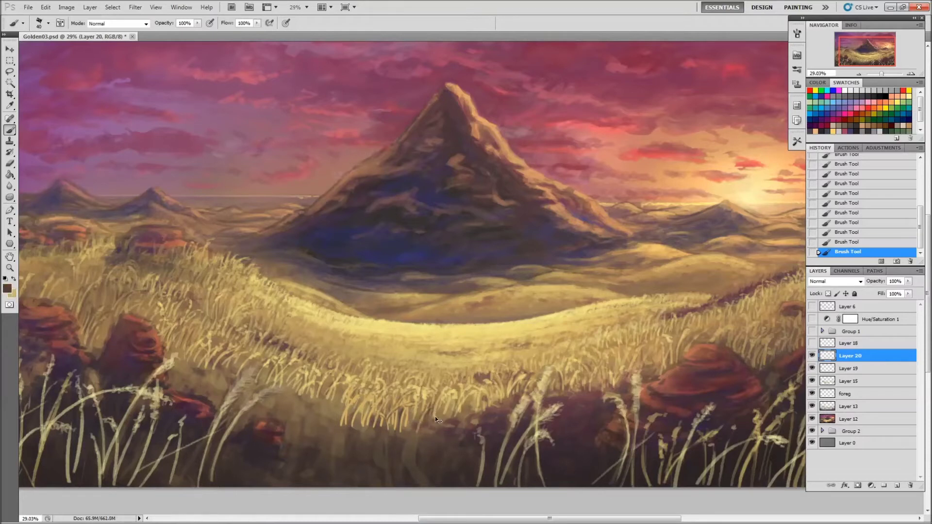
left_click(463, 408, "alt")
left_click(485, 393, "alt")
left_click(442, 409, "alt")
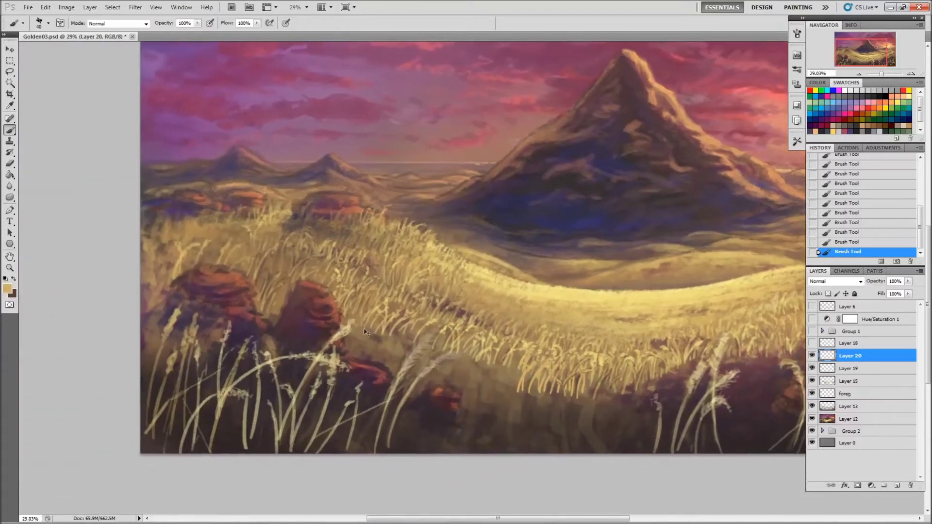
- Enlarge the brush to 150 and toggle Layer 20's transparency lock on and off
key("bracketright")
key("bracketright")
key("bracketright")
key("slash")
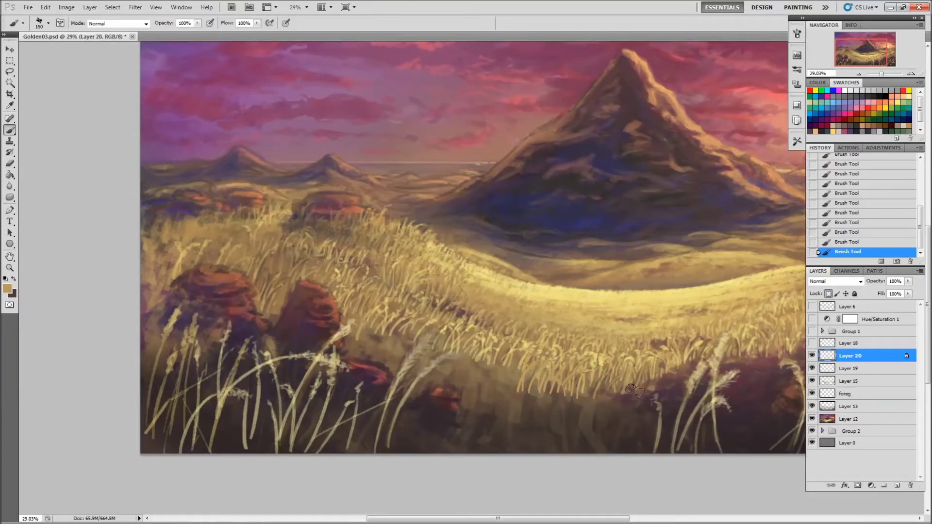
key("slash")
key("x")
key("x")
key("x")
key("x")
key("x")
key("x")
key("x")
key("x")
key("x")
key("x")
key("x")
key("x")
key("x")
key("x")
key("x")
key("x")
- Pan across the field and paint a light grass stroke on the right
key("x")
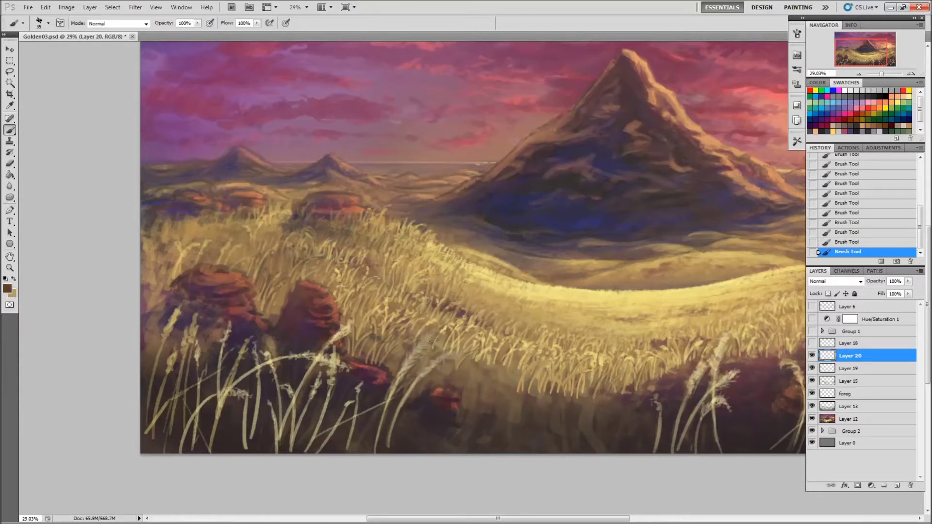
key("x")
left_click_drag(470, 366, 409, 359)
key("x")
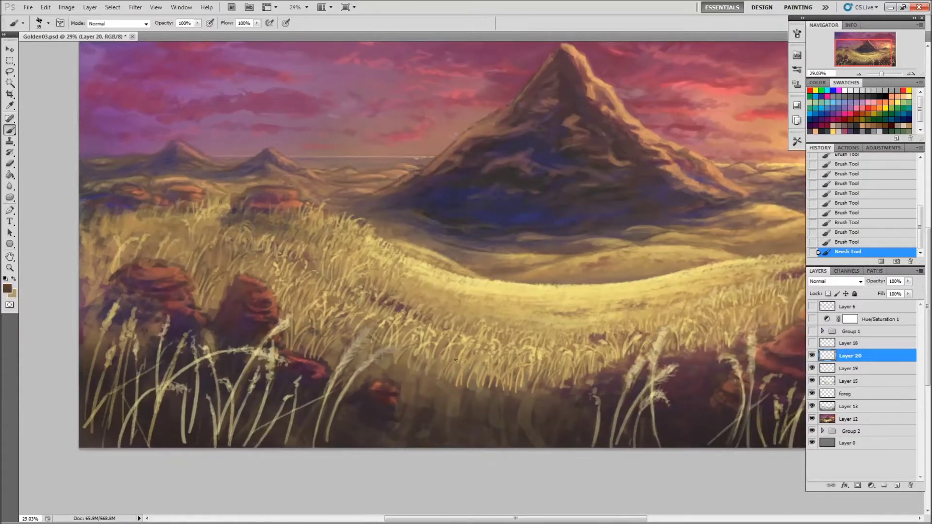
key("x")
key("x")
key("x")
key("x")
key("x")
key("x")
left_click_drag(402, 345, 270, 370)
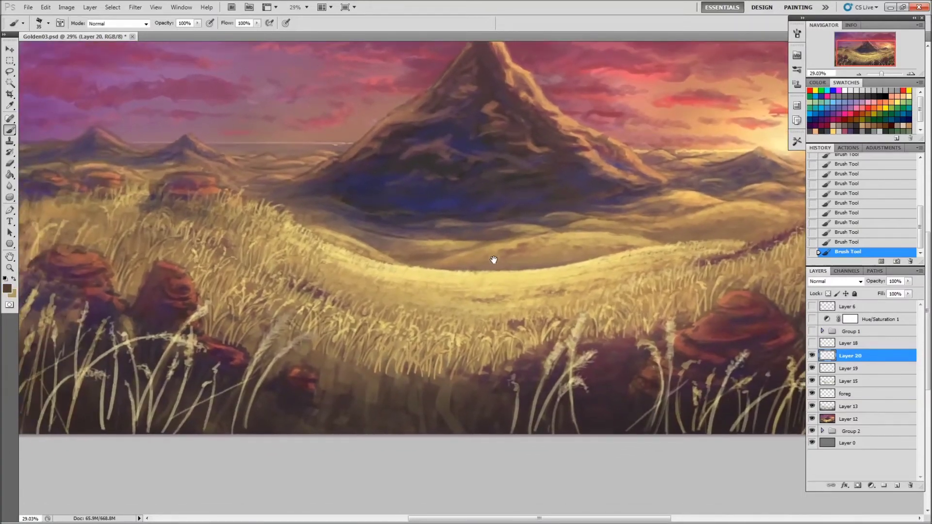
key("x")
key("x")
key("x")
key("x")
key("x")
left_click_drag(467, 383, 463, 348)
key("x")
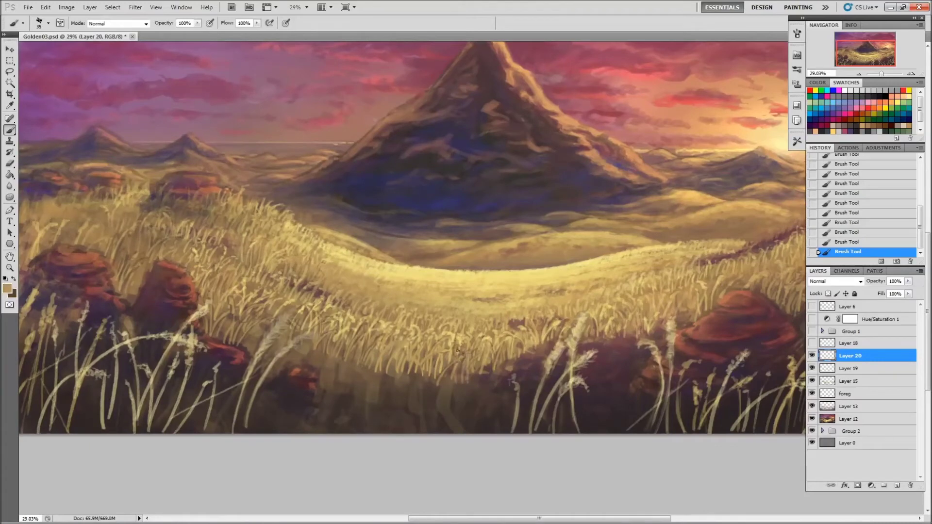
key("x")
- Adjust the zoom and erase part of the earlier grass strokes
key("z")
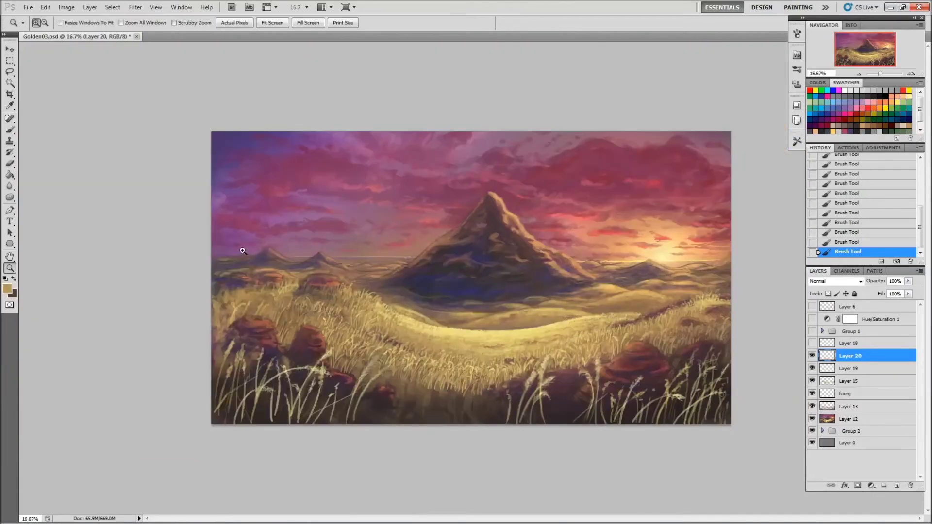
left_click_drag(485, 311, 518, 312)
key("b")
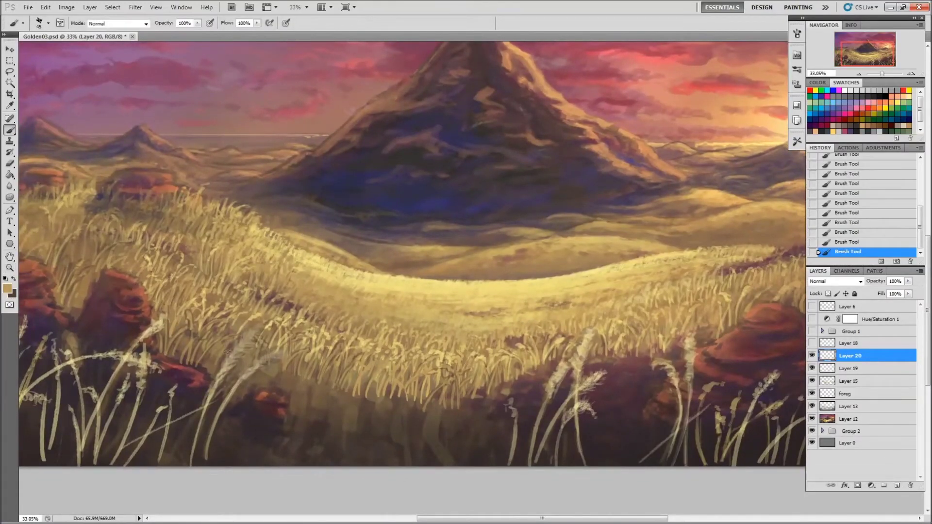
key("x")
key("x")
key("x")
key("x")
key("x")
key("x")
key("x")
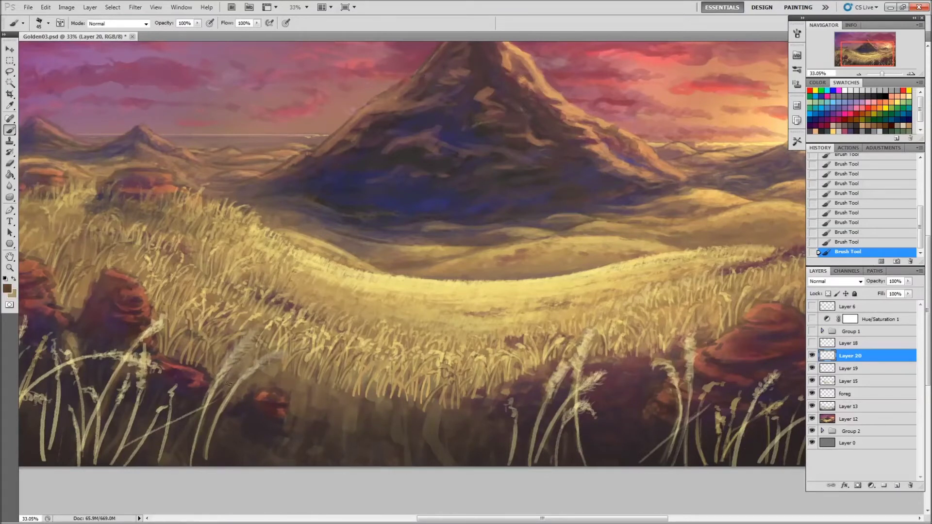
key("x")
- Paint light wheat strands, then thin dark blades on the right with a 45 px brush
key("x")
key("x")
key("e")
mouse_move(239, 359)
left_mouse_down()
mouse_move(244, 348)
mouse_move(261, 390)
left_mouse_up()
key("b")
key("x")
key("x")
key("x")
key("x")
key("x")
key("x")
key("x")
key("x")
mouse_move(308, 401)
left_mouse_down()
mouse_move(294, 376)
mouse_move(266, 377)
mouse_move(328, 373)
left_mouse_up()
left_click_drag(325, 422, 335, 386)
key("x")
key("x")
key("x")
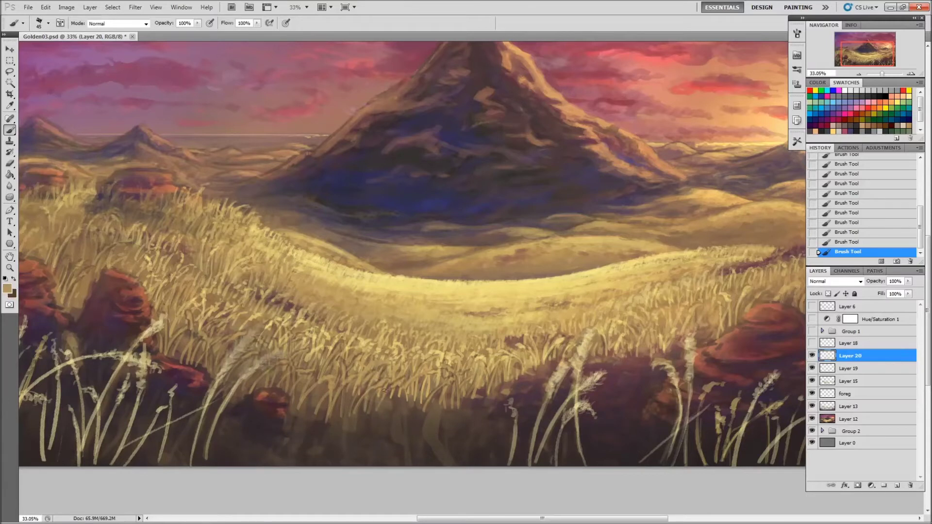
key("x")
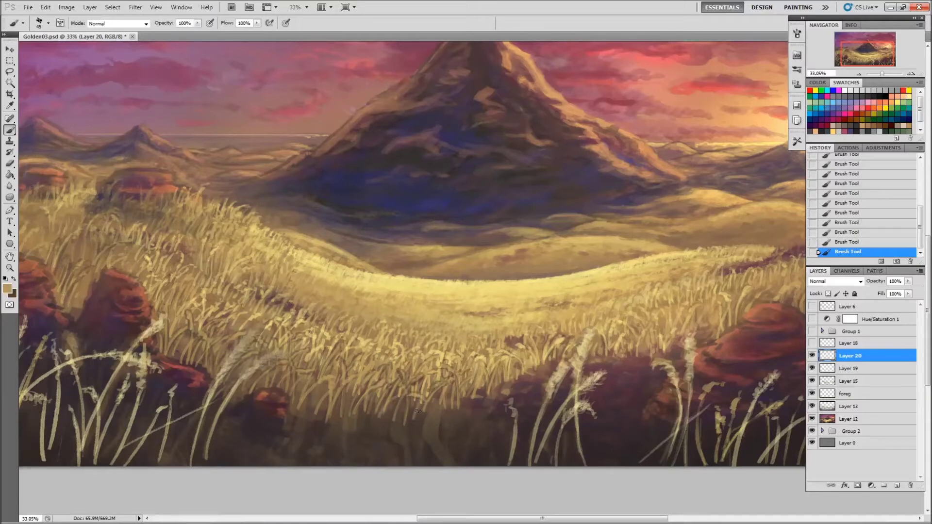
key("bracketright")
left_click_drag(459, 427, 453, 386)
left_click_drag(465, 429, 484, 379)
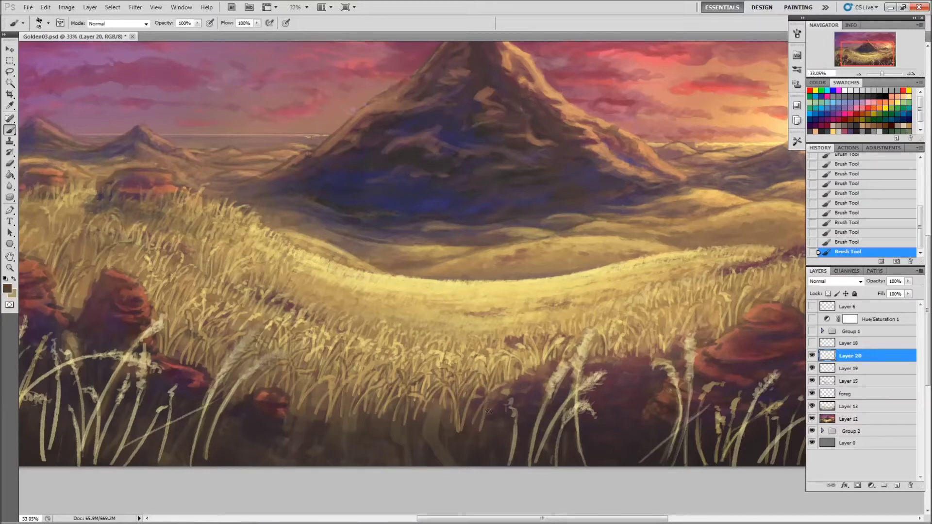
- Pan the view and paint light grass blades in the lower-left foreground
left_click_drag(402, 377, 475, 368)
key("x")
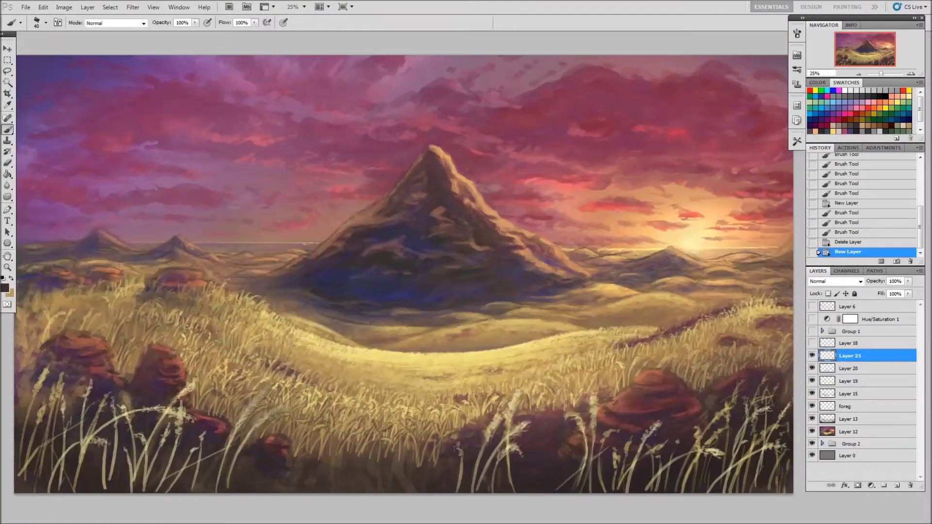
key("x")
left_click_drag(272, 483, 265, 442)
left_click_drag(267, 442, 287, 422)
left_click_drag(289, 473, 287, 464)
- Paint alternating light and dark grass strands across the lower middle
key("x")
left_click_drag(327, 426, 313, 417)
key("x")
left_click_drag(306, 466, 316, 413)
key("x")
key("x")
left_click_drag(303, 488, 339, 431)
key("x")
key("x")
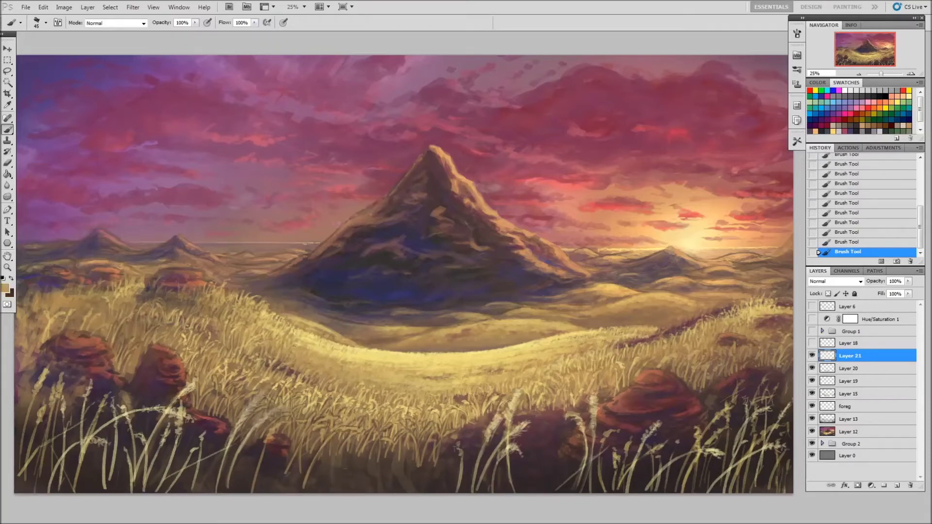
- Toggle Layer 20's visibility to compare, then paint a dark grass stroke
left_click(811, 369)
key("x")
key("x")
key("x")
key("x")
key("x")
key("x")
left_click(811, 368)
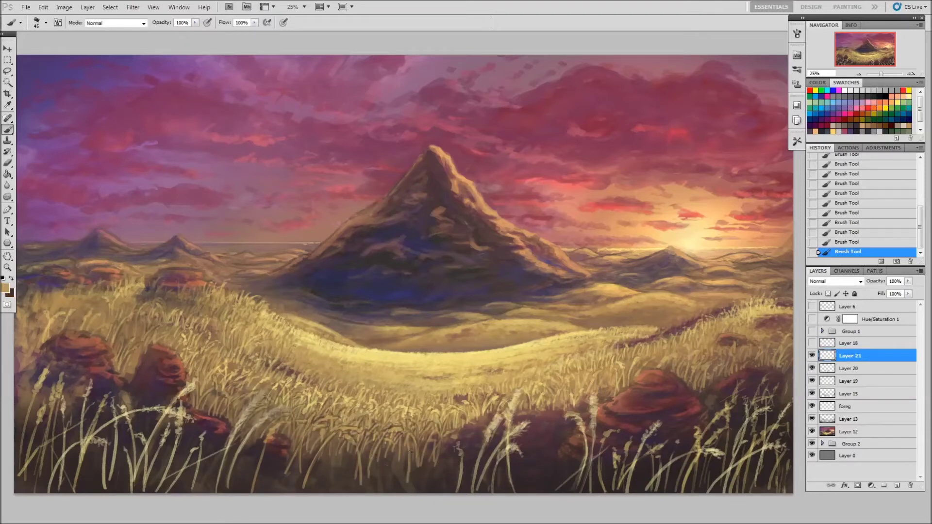
left_click(811, 368)
key("x")
key("x")
key("x")
left_click_drag(447, 413, 427, 447)
key("x")
- Paint tan and dark grass blades across the lower foreground, enlarging the brush to 50
key("x")
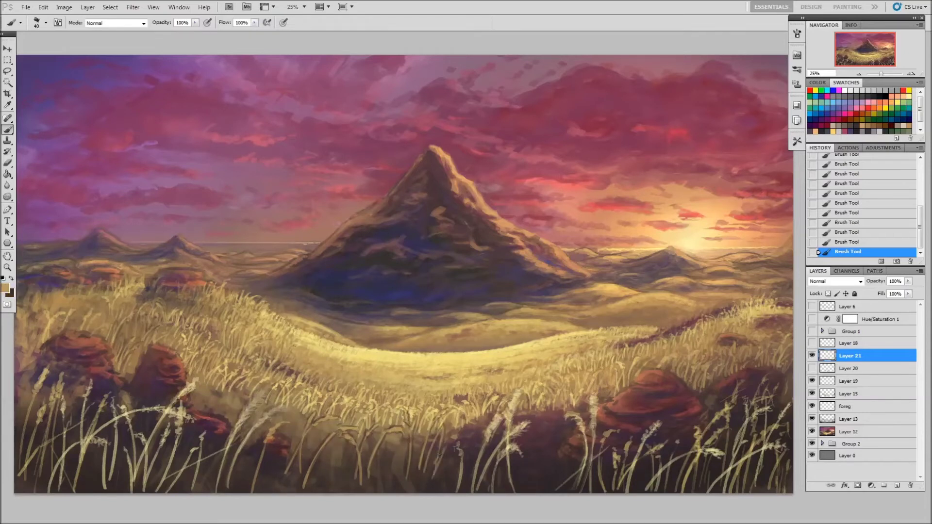
key("x")
key("x")
left_click_drag(439, 475, 466, 437)
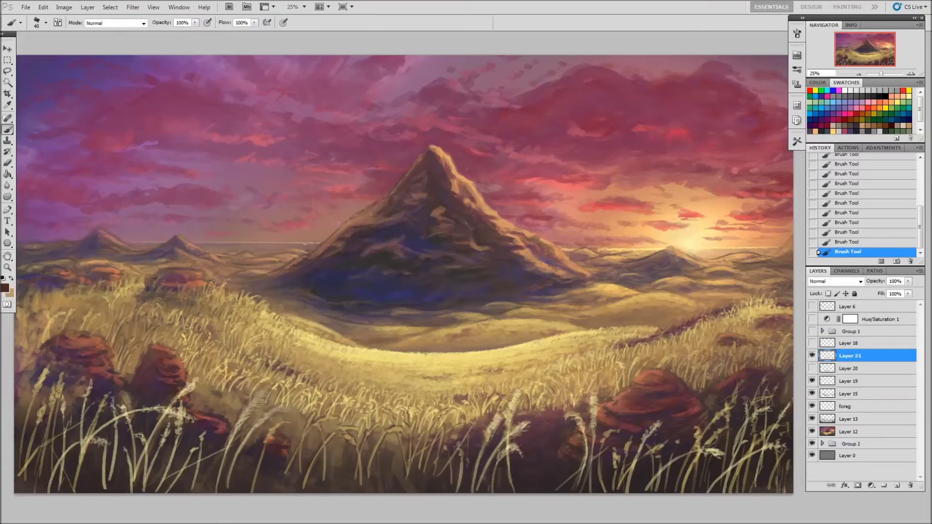
mouse_move(264, 482)
left_mouse_down()
mouse_move(294, 444)
mouse_move(310, 442)
left_mouse_up()
key("x")
key("x")
left_click_drag(340, 488, 330, 440)
key("x")
key("x")
key("bracketright")
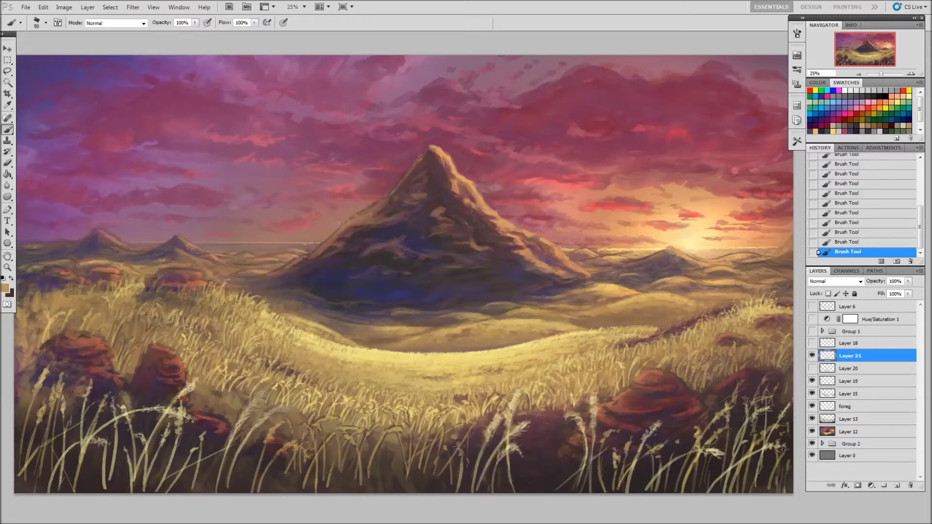
key("x")
left_click_drag(329, 463, 333, 423)
key("x")
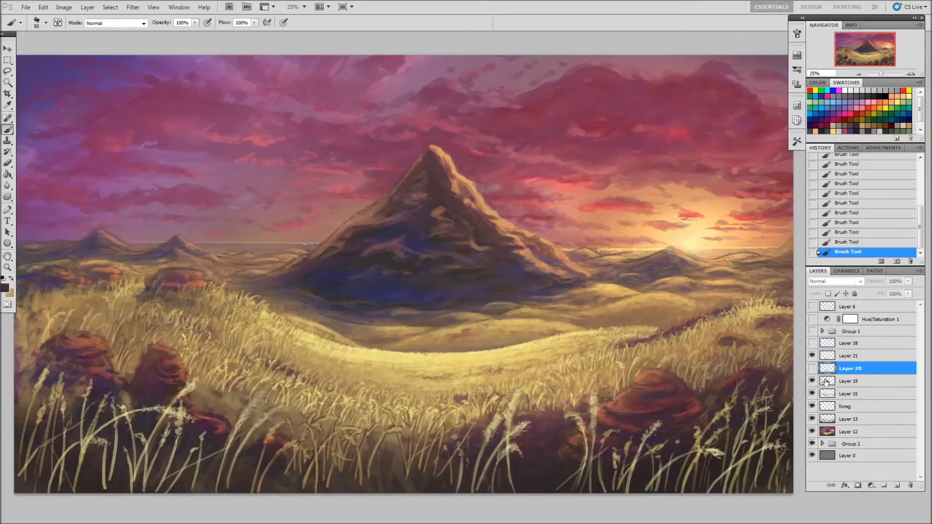
- Erase bits of the lower grass and paint grass strokes on the right
key("e")
mouse_move(466, 434)
left_mouse_down()
mouse_move(446, 458)
mouse_move(451, 437)
left_mouse_up()
key("b")
mouse_move(510, 492)
left_mouse_down()
mouse_move(500, 457)
mouse_move(546, 446)
mouse_move(548, 461)
mouse_move(563, 462)
left_mouse_up()
key("e")
key("b")
key("x")
key("x")
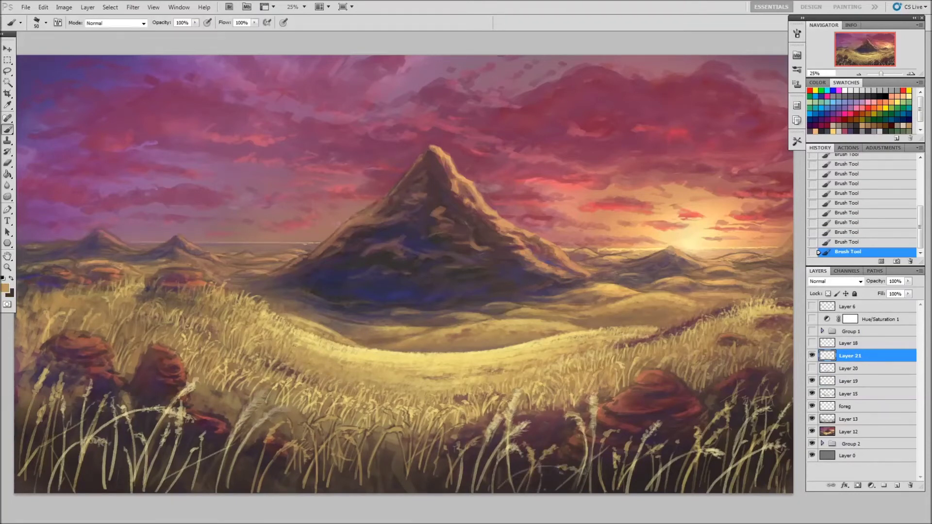
key("e")
mouse_move(543, 495)
left_mouse_down()
mouse_move(534, 501)
mouse_move(538, 495)
left_mouse_up()
key("b")
- Repaint the erased lower grass blades, checking against Layer 20 by hiding and showing it
left_click_drag(388, 475, 383, 447)
key("x")
left_click_drag(213, 415, 230, 383)
left_click_drag(437, 444, 413, 410)
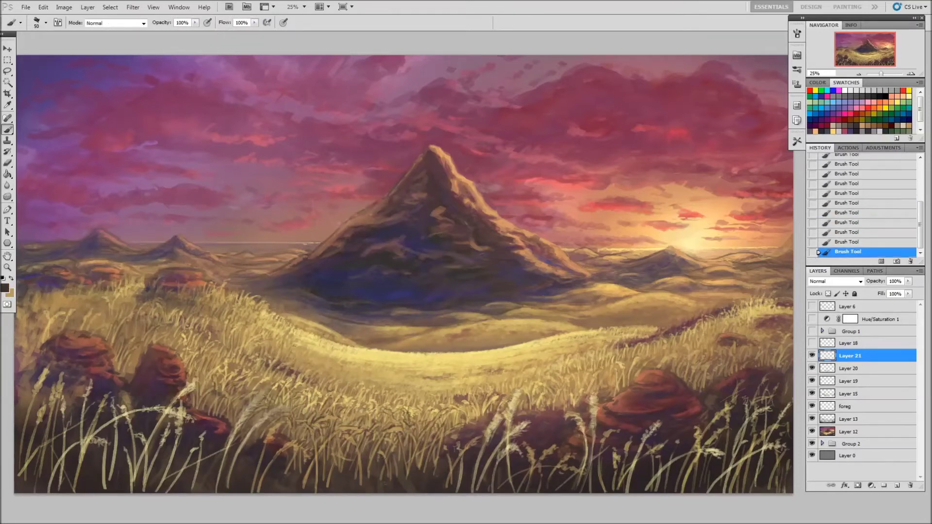
left_click(812, 368)
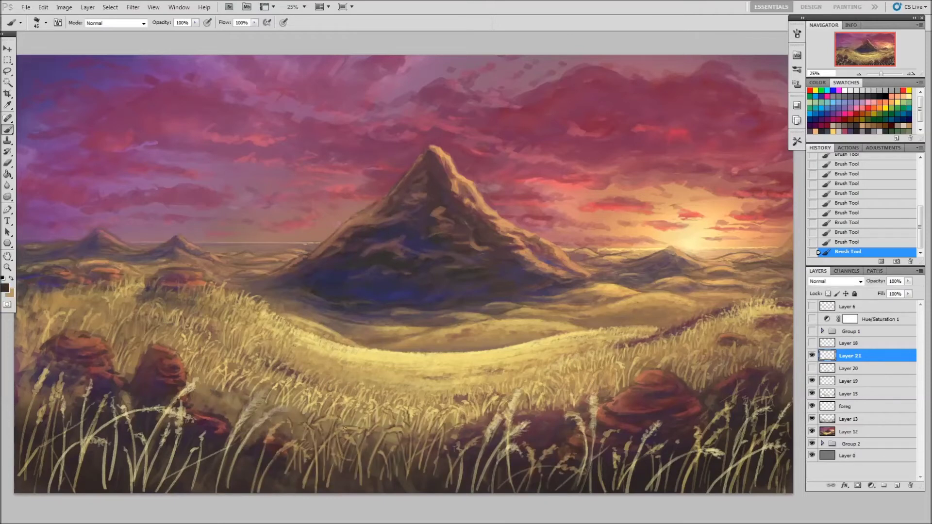
key("x")
left_click(811, 368)
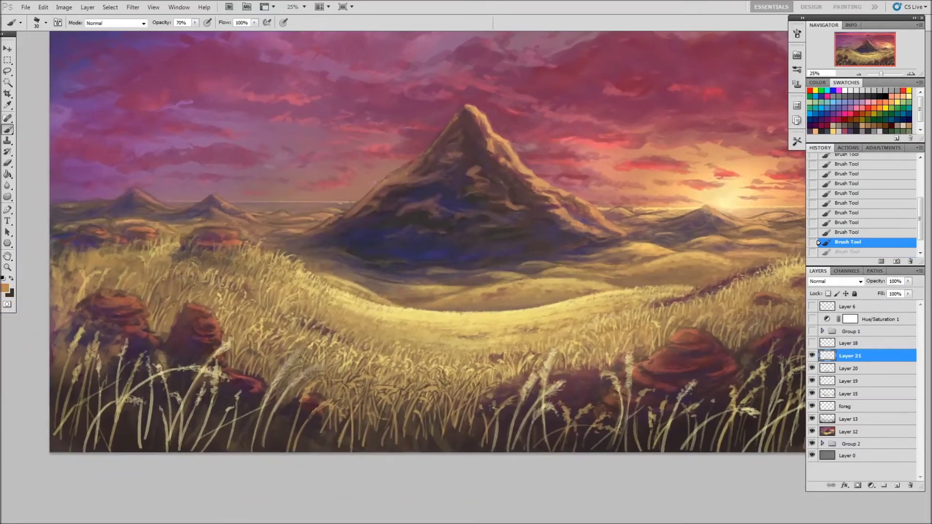
left_click_drag(383, 450, 412, 403)
key("x")
- Create Layer 22 at 50% opacity and paint grass strokes in the lower centre
key("x")
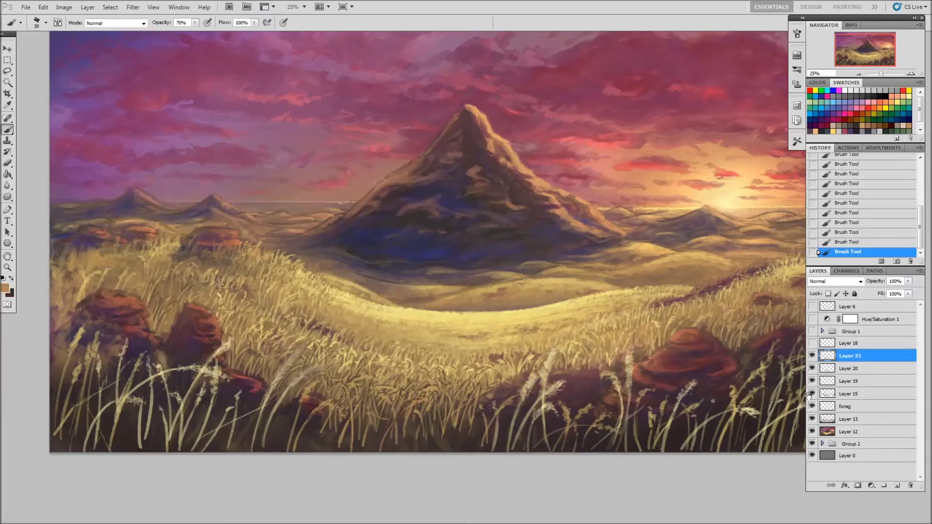
key("ctrl+shift+alt+n")
key("v")
key("5")
key("0")
key("b")
mouse_move(418, 452)
left_mouse_down()
mouse_move(427, 416)
mouse_move(400, 410)
mouse_move(406, 392)
left_mouse_up()
mouse_move(384, 449)
left_mouse_down()
mouse_move(375, 441)
mouse_move(417, 402)
mouse_move(456, 410)
left_mouse_up()
key("x")
key("x")
key("x")
key("x")
- Paint alternating light and dark wheat stalks in the centre-right foreground
key("x")
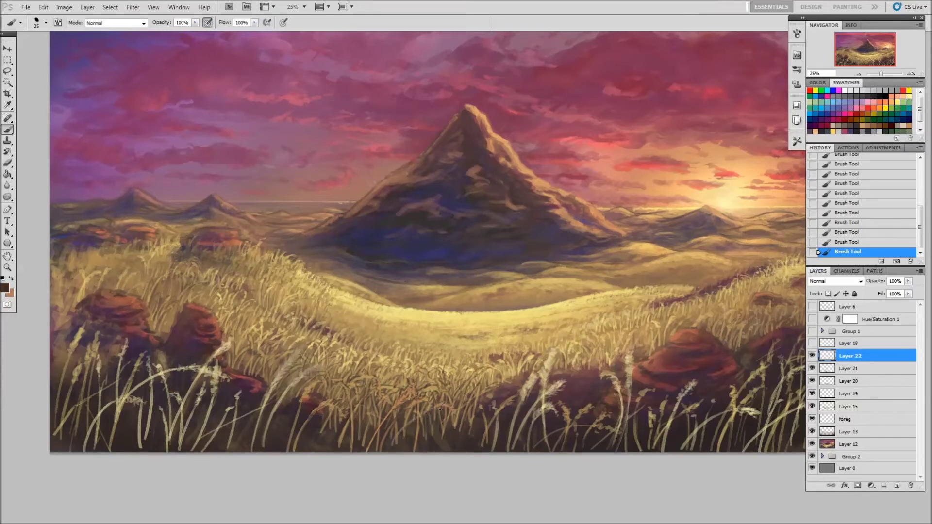
key("x")
left_click_drag(430, 451, 426, 415)
key("x")
key("x")
left_click_drag(444, 451, 446, 395)
key("x")
left_click_drag(451, 430, 449, 399)
- Add more tall tan and dark grass blades further right in the foreground
key("x")
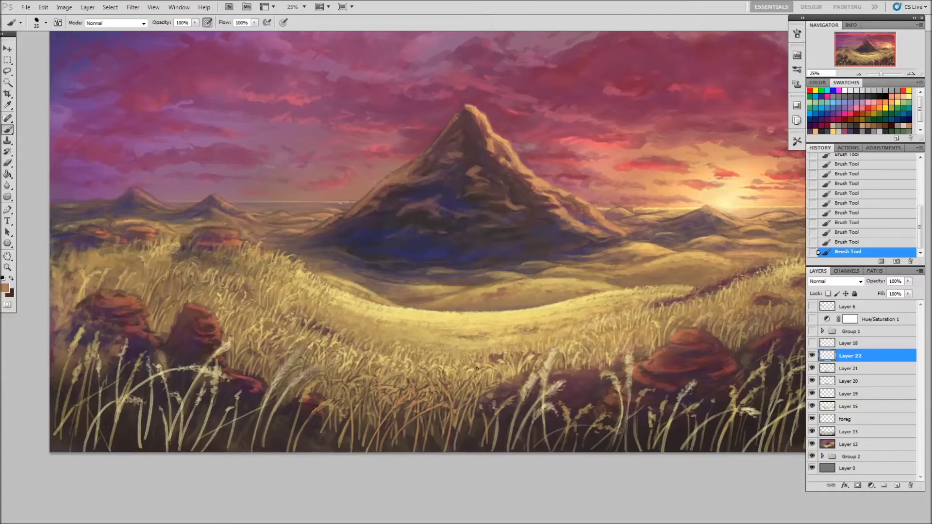
left_click_drag(465, 451, 469, 394)
key("x")
key("x")
mouse_move(446, 449)
left_mouse_down()
mouse_move(453, 412)
mouse_move(485, 404)
left_mouse_up()
key("x")
key("x")
key("x")
key("x")
key("x")
left_click_drag(469, 434, 461, 388)
key("x")
mouse_move(456, 452)
left_mouse_down()
mouse_move(460, 386)
mouse_move(451, 379)
left_mouse_up()
left_click_drag(503, 451, 505, 389)
key("x")
key("x")
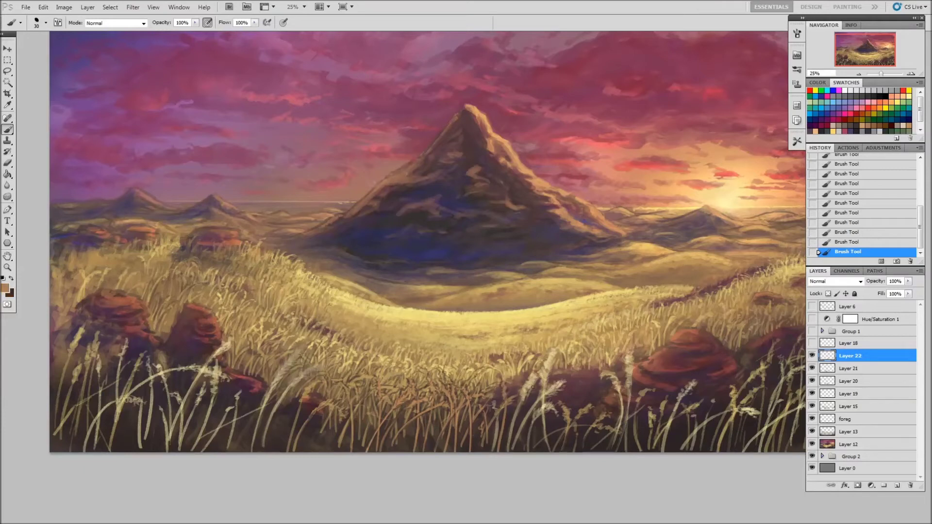
- Add faint light strokes and lower-right blades, then erase part of the right-side grass
left_click_drag(399, 418, 406, 451)
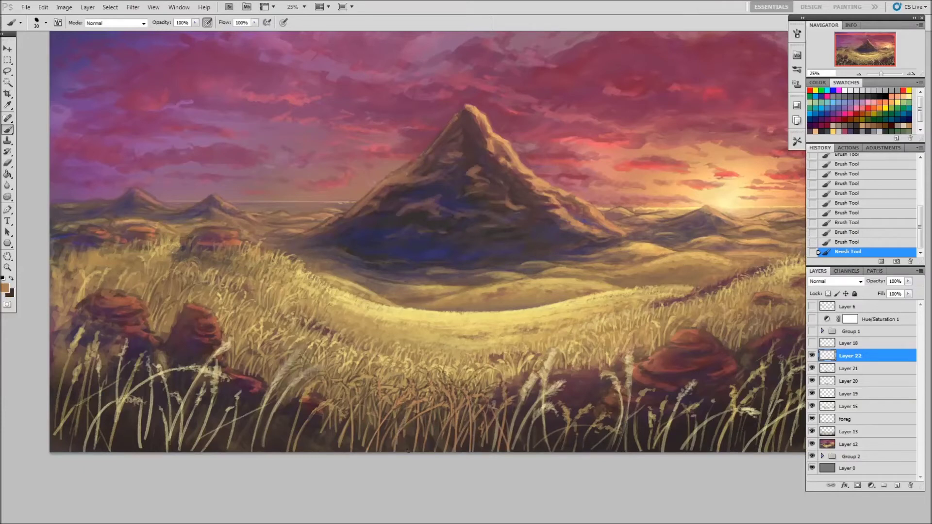
key("x")
mouse_move(553, 424)
left_mouse_down()
mouse_move(556, 452)
mouse_move(522, 417)
left_mouse_up()
key("x")
key("x")
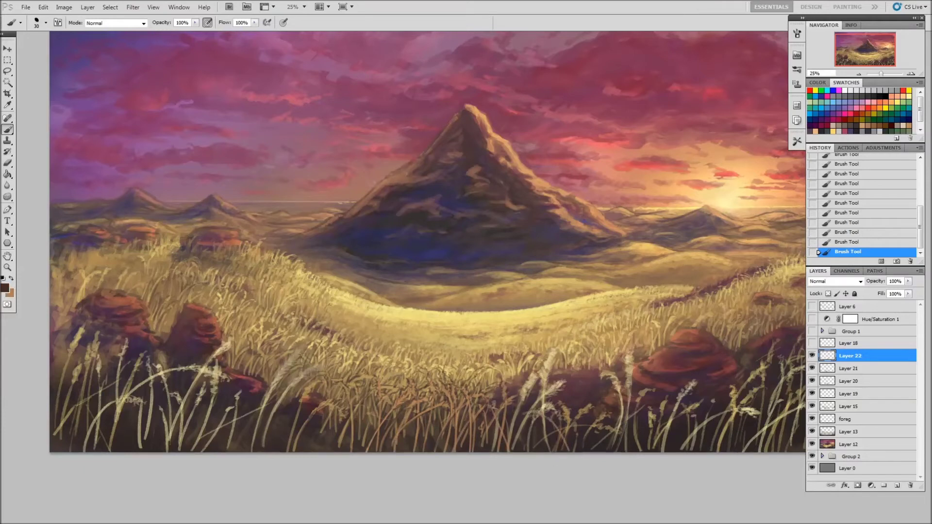
key("x")
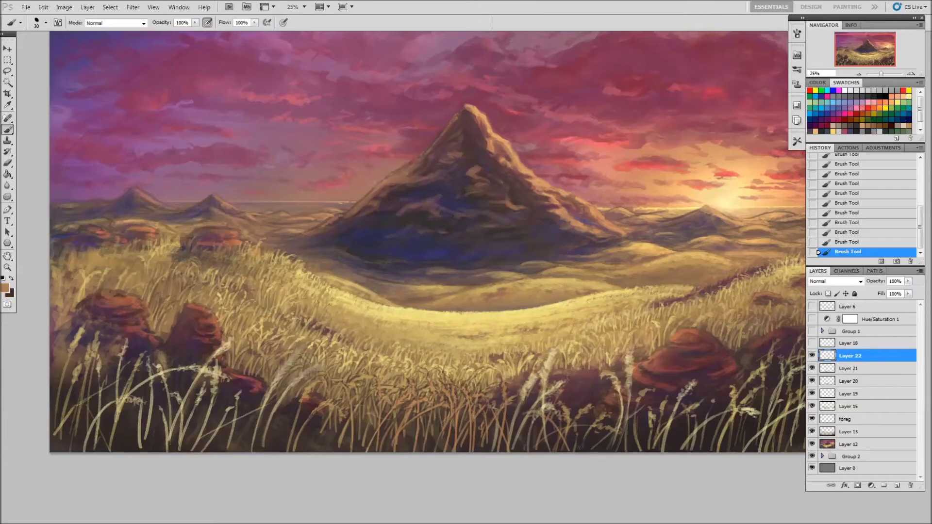
left_click_drag(618, 393, 618, 423)
mouse_move(622, 389)
left_mouse_down()
mouse_move(624, 449)
mouse_move(637, 449)
mouse_move(653, 401)
left_mouse_up()
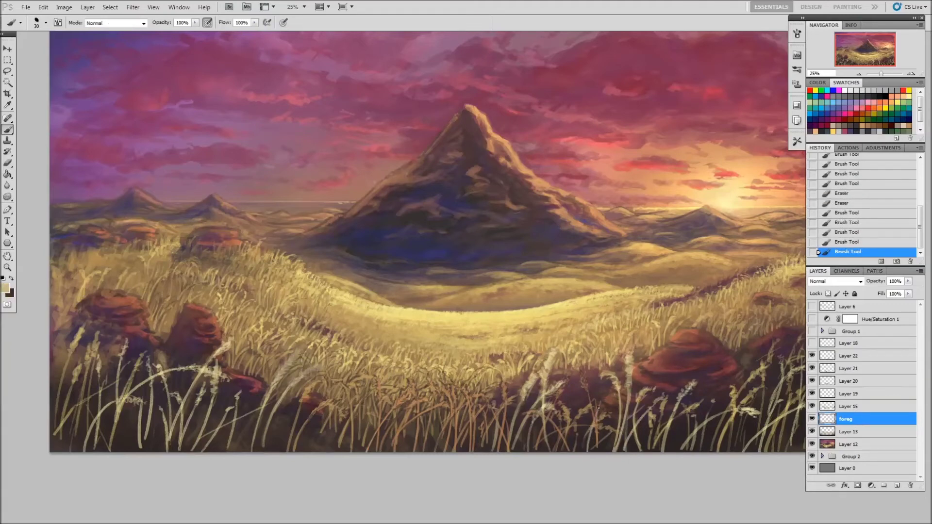
- Pan right and paint light grass stalks in the right foreground
mouse_move(592, 451)
left_mouse_down()
mouse_move(598, 402)
mouse_move(607, 406)
left_mouse_up()
left_click_drag(732, 430, 596, 430)
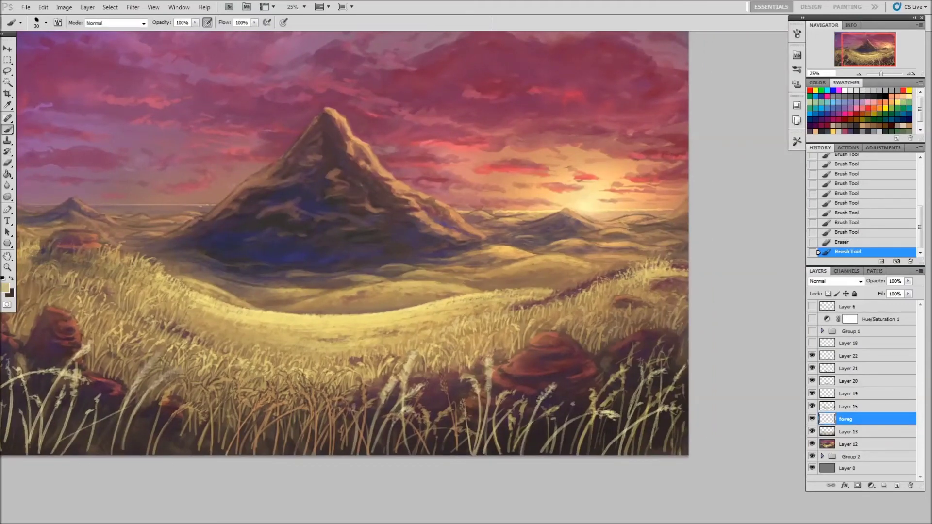
key("x")
key("x")
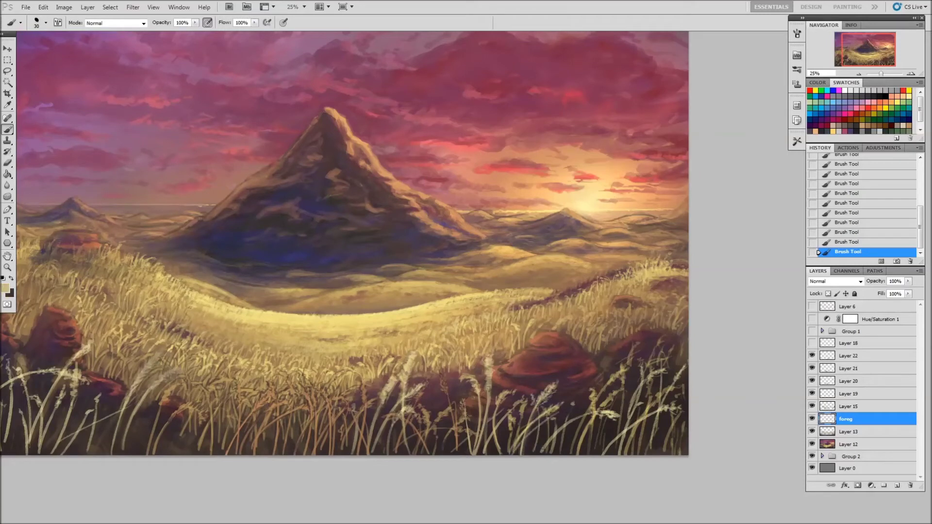
left_click_drag(563, 452, 565, 409)
key("x")
left_click_drag(562, 447, 568, 404)
mouse_move(602, 454)
left_mouse_down()
mouse_move(626, 385)
mouse_move(638, 389)
left_mouse_up()
- With a size-30 brush, paint more light and dark stalks on the right
key("e")
key("b")
left_click_drag(624, 451, 640, 359)
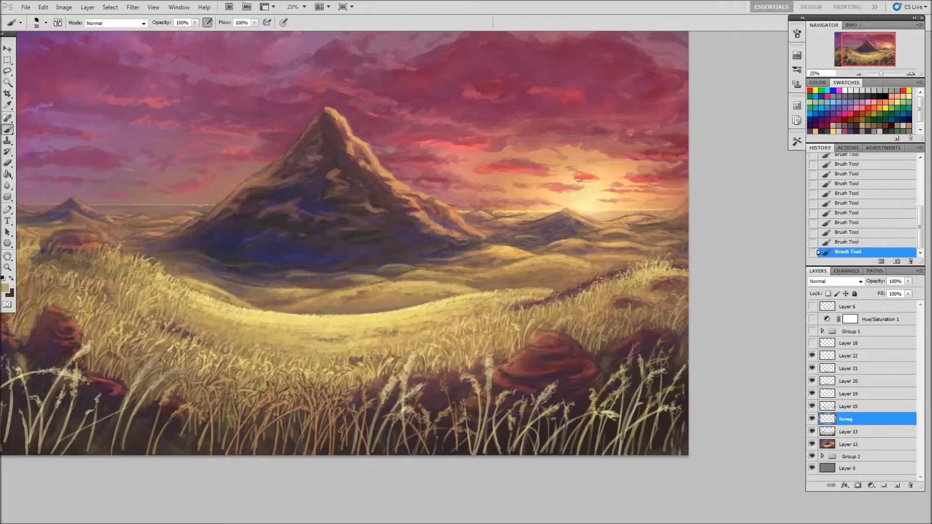
key("x")
left_click_drag(646, 454, 635, 387)
- Pan left, paint dark and light grass in the lower-left foreground, and select Layer 22
left_click_drag(29, 379, 315, 366)
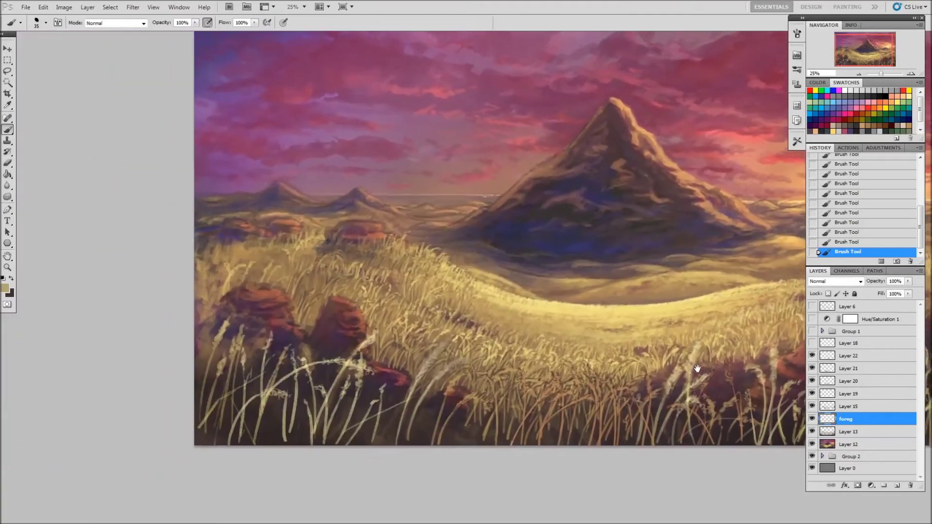
key("x")
key("x")
key("x")
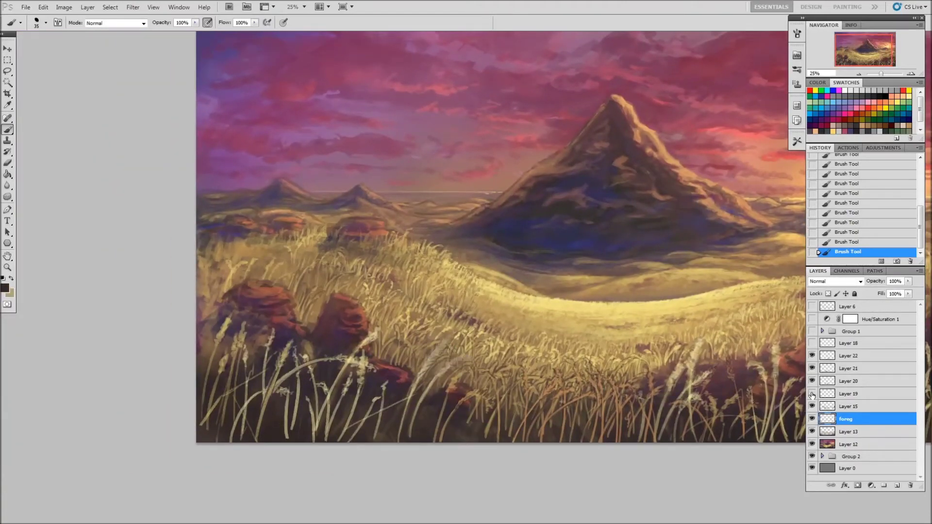
left_click_drag(272, 374, 262, 434)
mouse_move(248, 393)
left_mouse_down()
mouse_move(263, 406)
mouse_move(230, 381)
mouse_move(245, 339)
left_mouse_up()
key("x")
key("x")
key("x")
left_click_drag(243, 417, 241, 323)
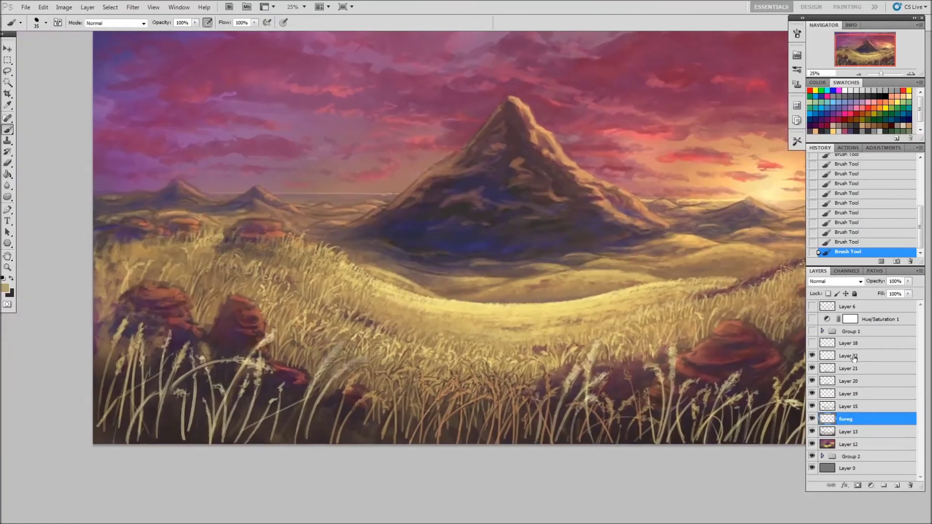
left_click(854, 357)
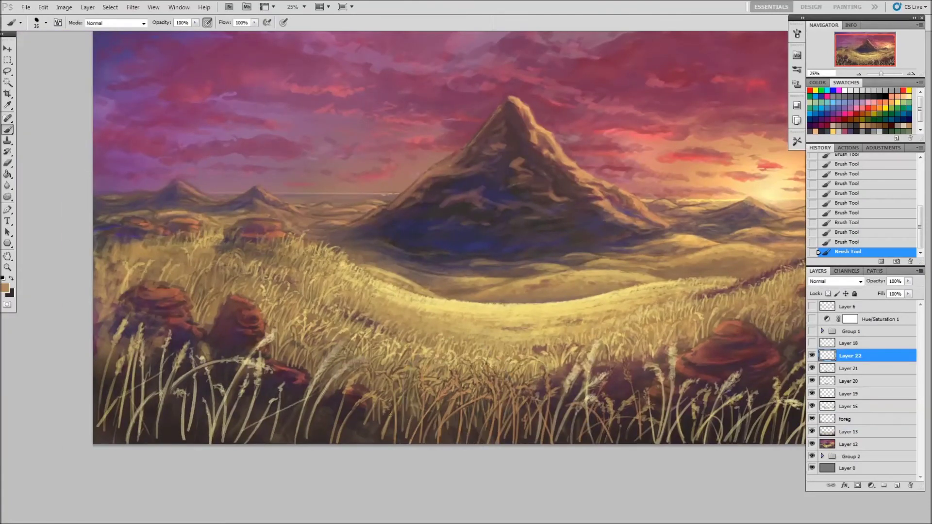
- On Layer 22, erase some existing grass strokes and switch back to the brush
left_click(387, 374, "alt")
key("x")
key("x")
key("x")
key("x")
key("x")
key("e")
left_click_drag(367, 444, 367, 405)
key("b")
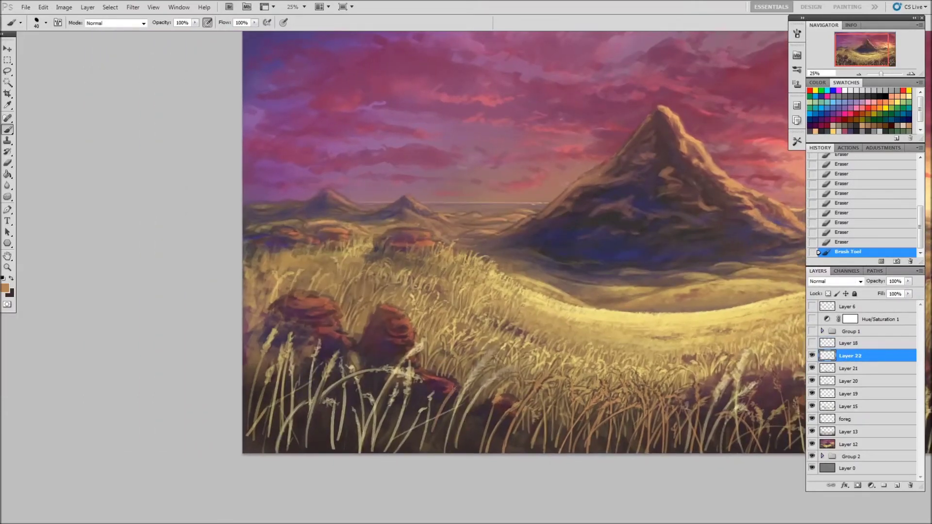
key("x")
key("x")
key("x")
key("x")
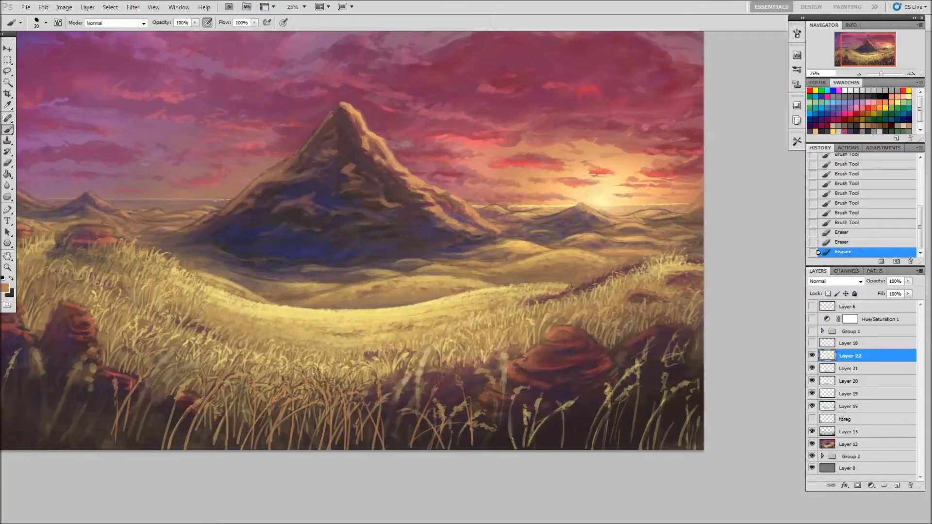
key("x")
- Paint six light grass blades rising in the lower-right foreground
left_click_drag(534, 437, 544, 405)
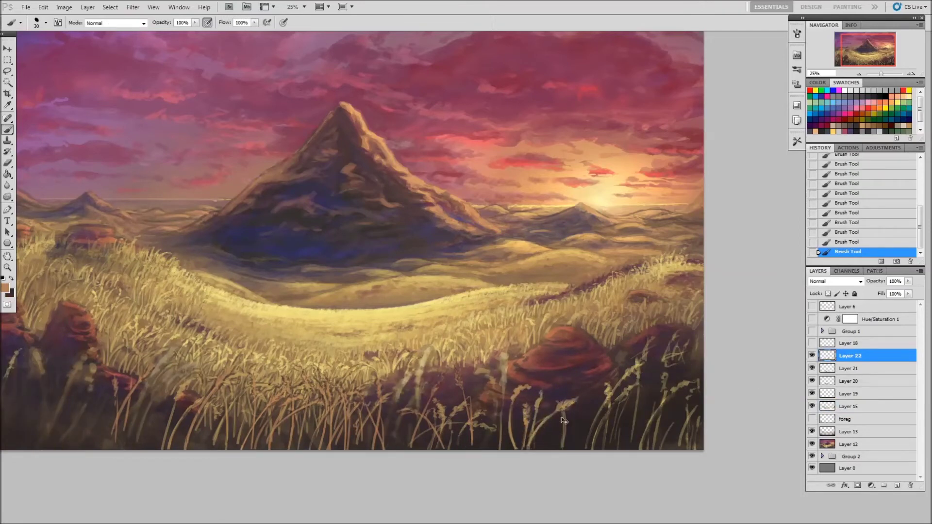
left_click_drag(602, 441, 625, 400)
left_click_drag(643, 445, 665, 372)
mouse_move(679, 449)
left_mouse_down()
mouse_move(694, 381)
mouse_move(692, 393)
left_mouse_up()
left_click_drag(651, 449, 656, 399)
left_click_drag(616, 444, 636, 386)
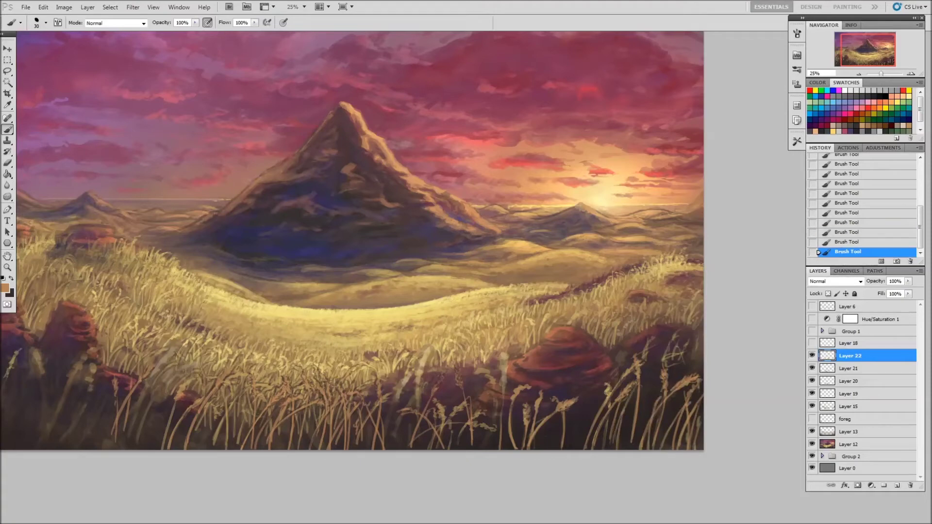
left_click_drag(581, 370, 880, 370)
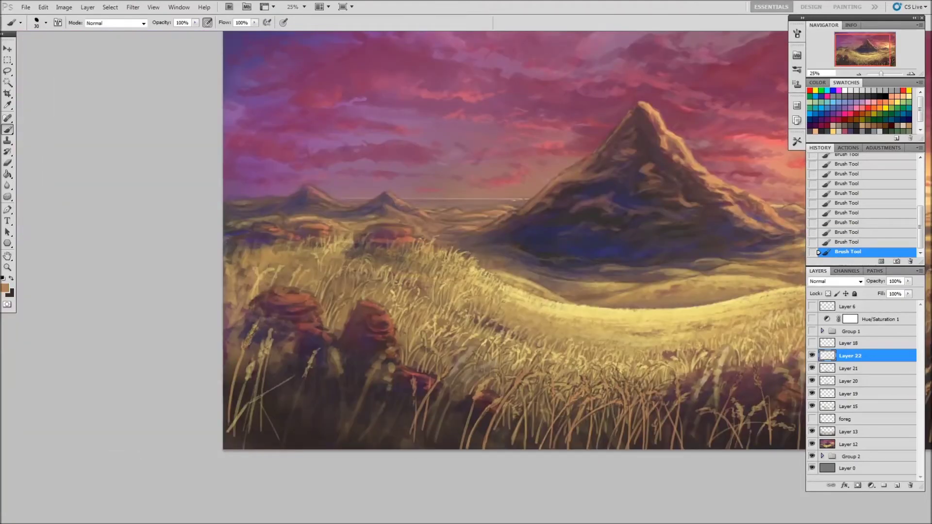
- Make the foreg grass layer visible again and paint a curving light blade on the left
key("x")
key("x")
key("x")
key("x")
key("x")
key("x")
left_click(811, 419)
key("x")
key("x")
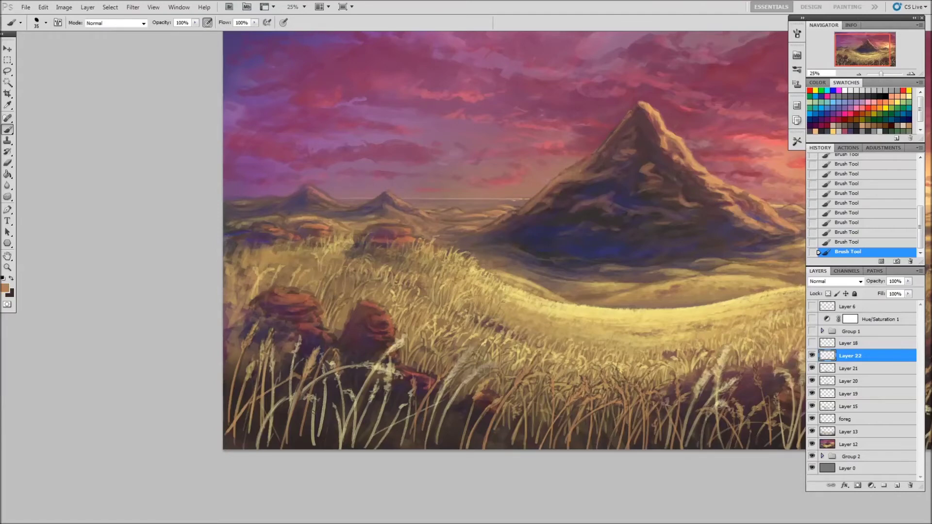
key("x")
key("x")
left_click_drag(273, 430, 345, 414)
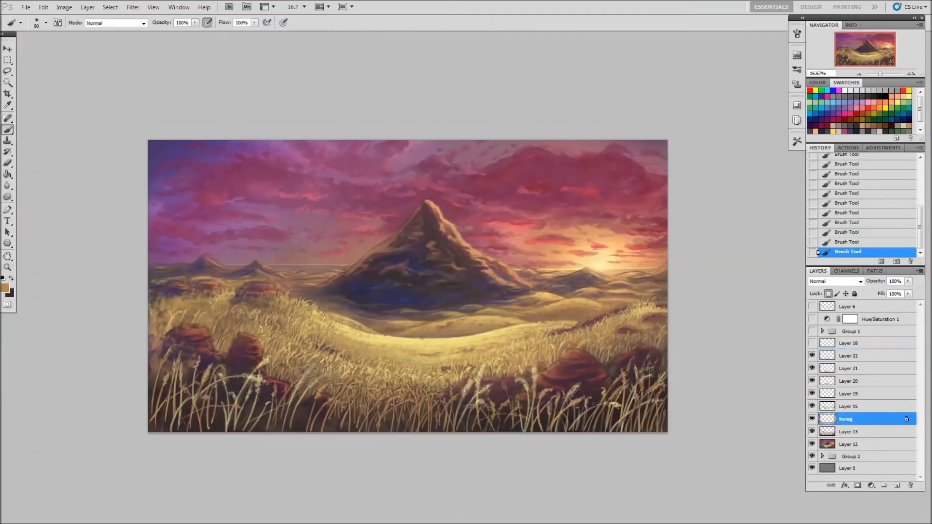
key("bracketright")
key("bracketright")
key("bracketright")
- Lock Layer 22's transparency, zoom to 25%, and create a new empty grass layer
key("x")
left_click(210, 400, "ctrl")
key("slash")
left_click(846, 419)
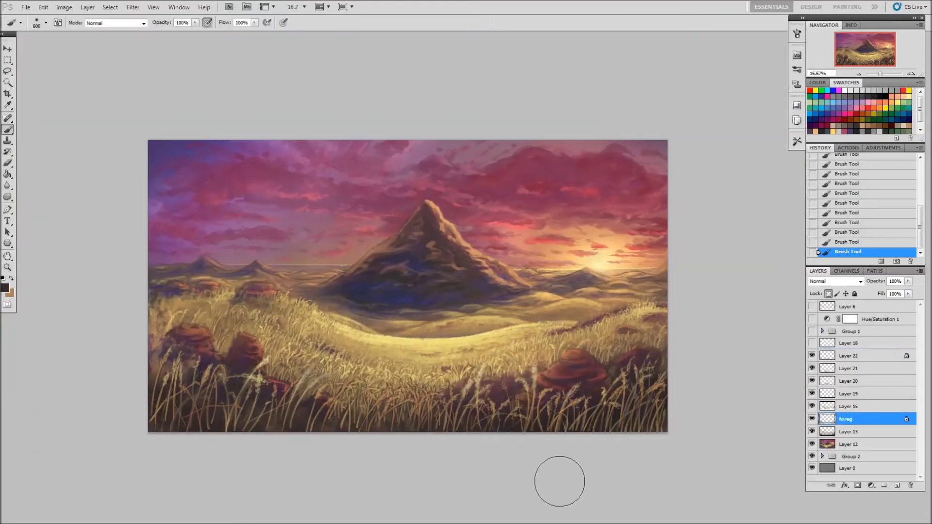
key("ctrl+plus")
key("x")
key("ctrl+shift+alt+n")
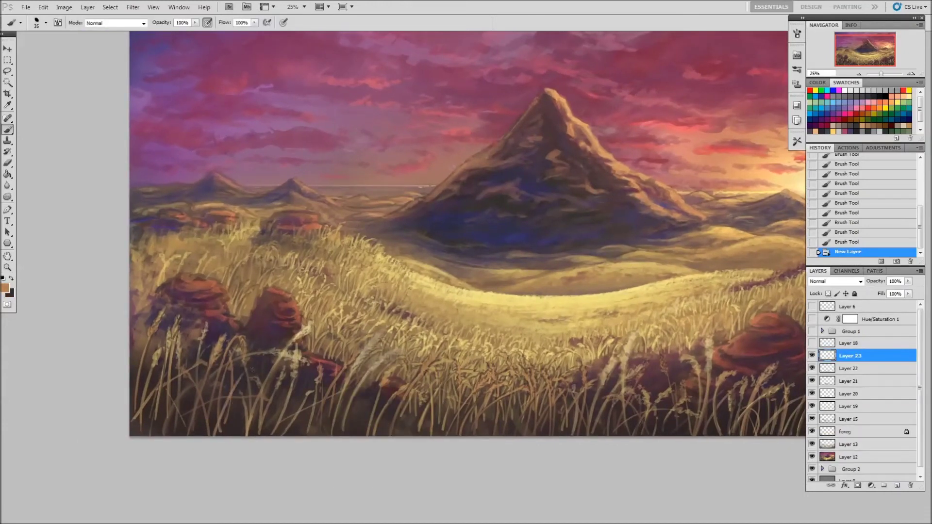
- Paint light and dark wheat blades in the lower-left grass
left_click_drag(222, 432, 260, 359)
left_click_drag(228, 436, 263, 394)
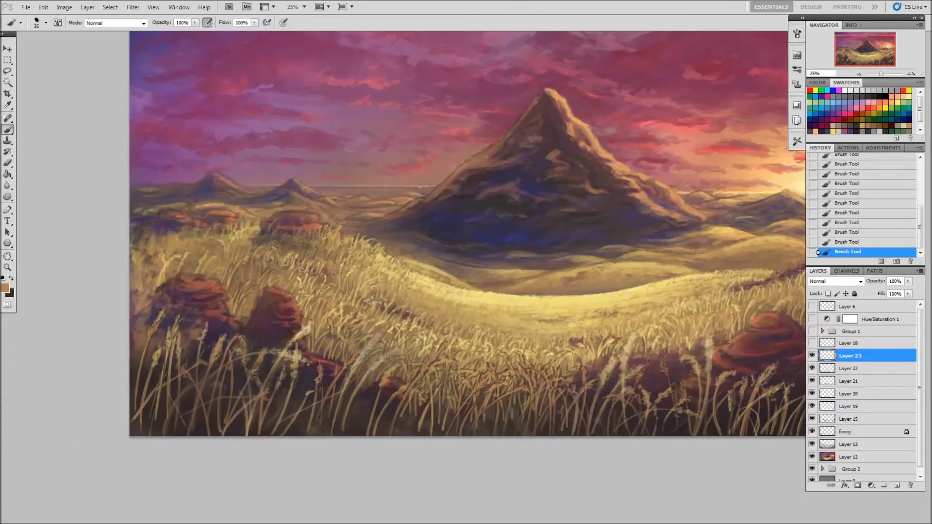
key("x")
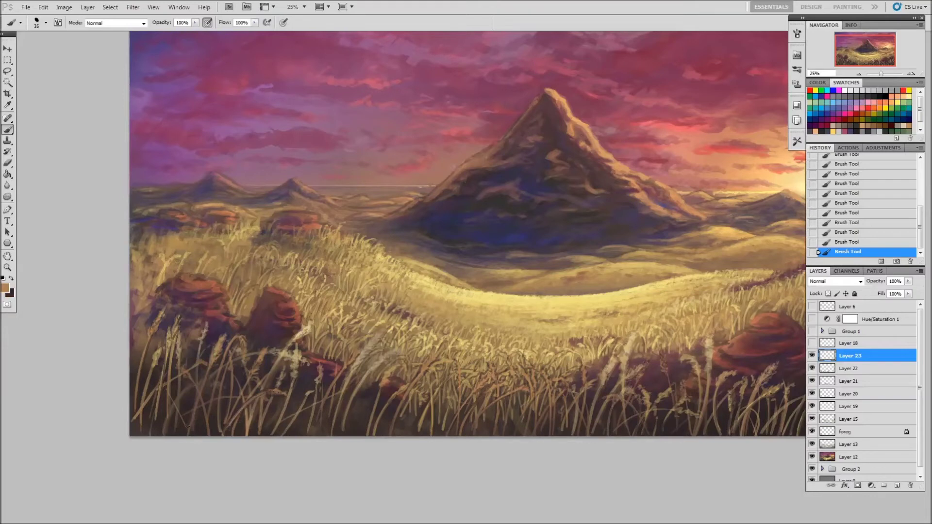
left_click_drag(146, 384, 144, 361)
key("x")
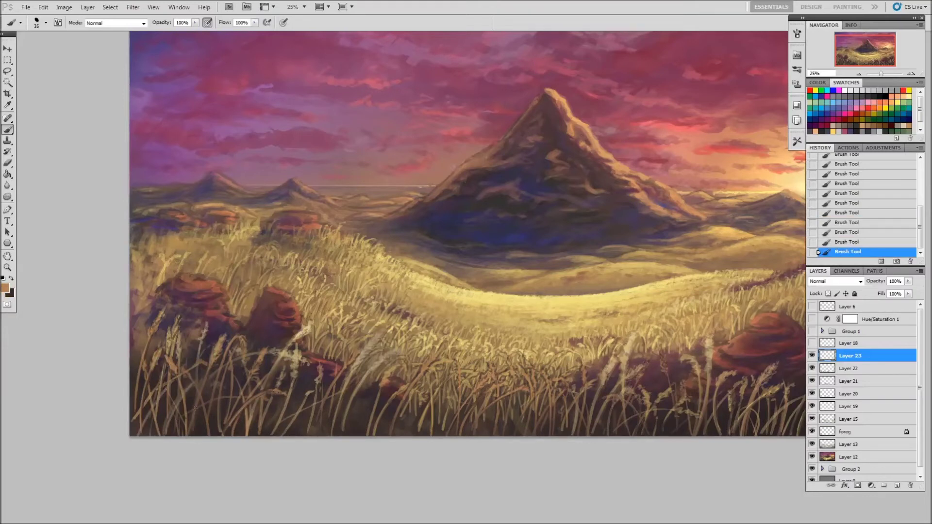
key("x")
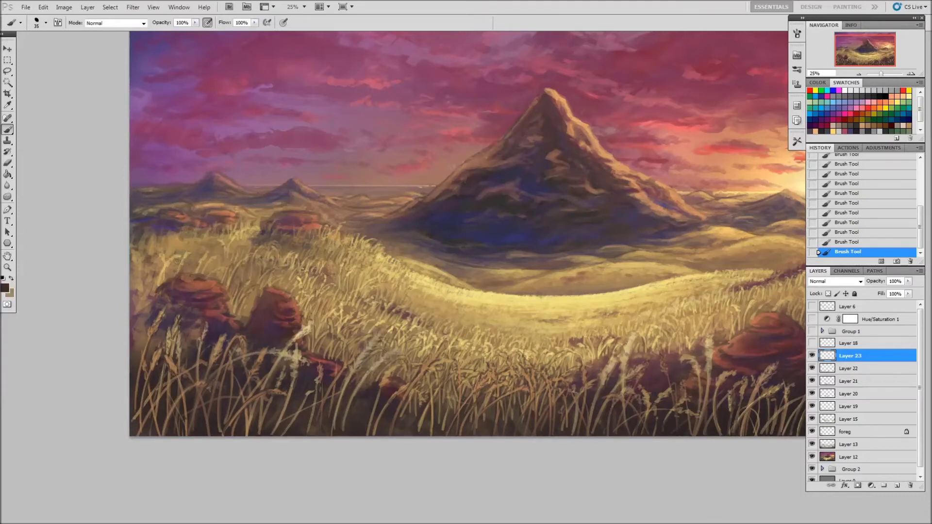
key("x")
key("x")
- Sample dark brown from the rocks and light greenish tans from the grass
left_click(170, 362, "alt")
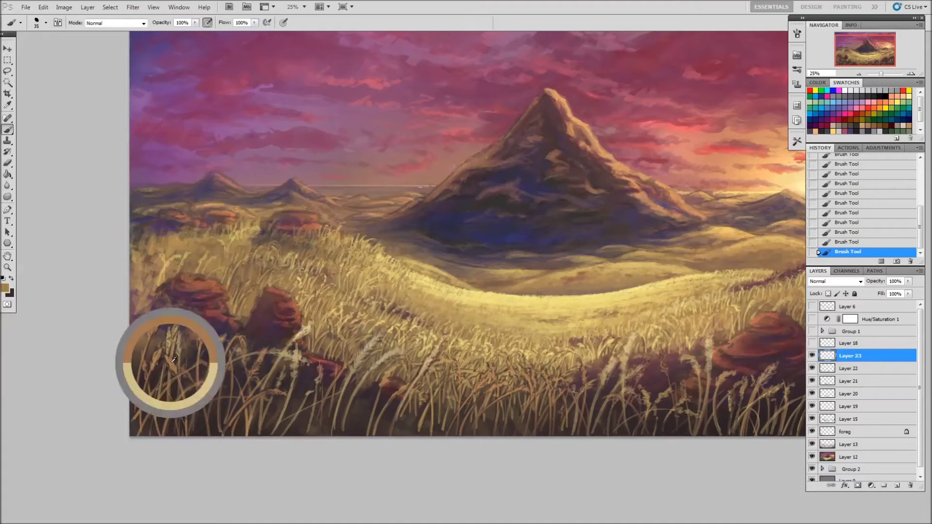
key("x")
key("x")
key("x")
key("x")
key("x")
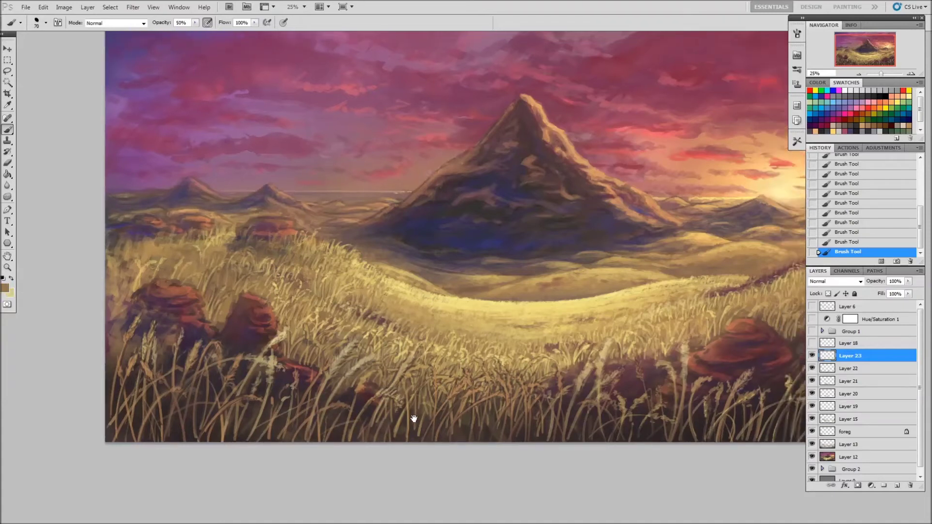
key("x")
key("0")
key("x")
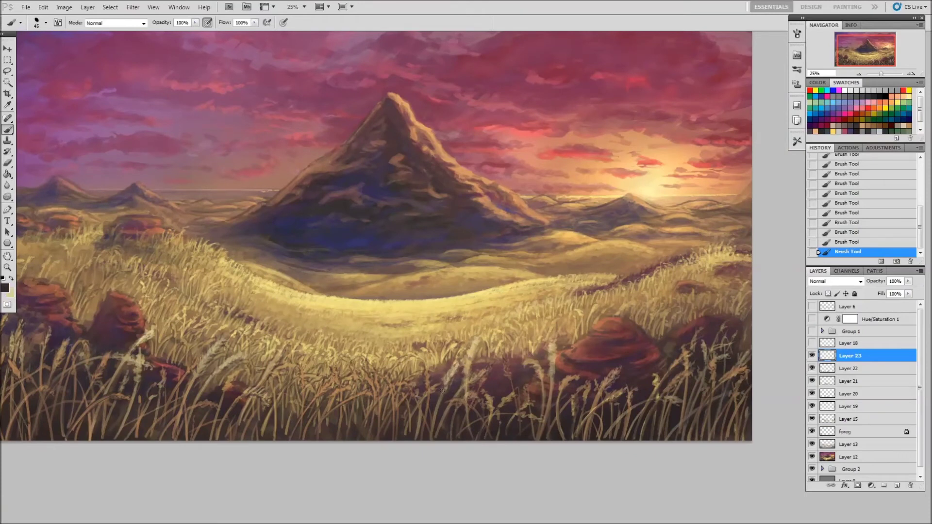
key("x")
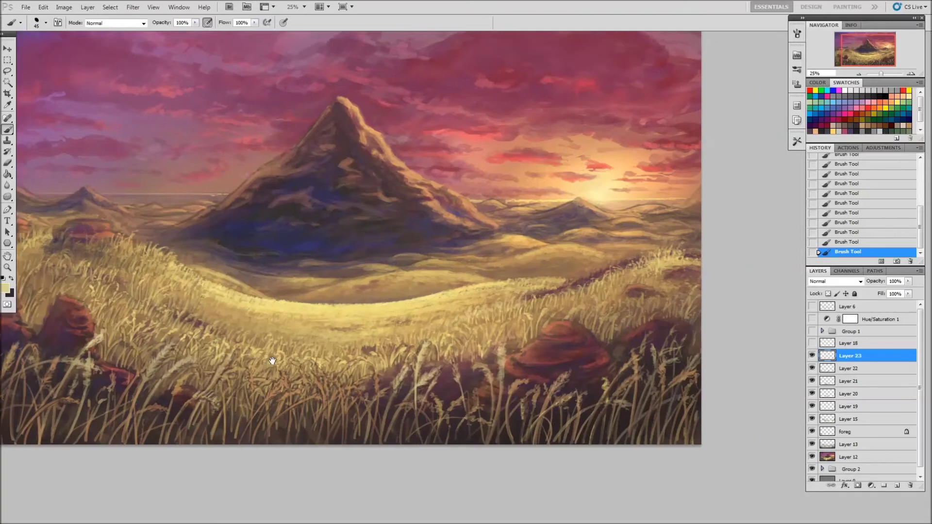
left_click_drag(510, 388, 447, 386)
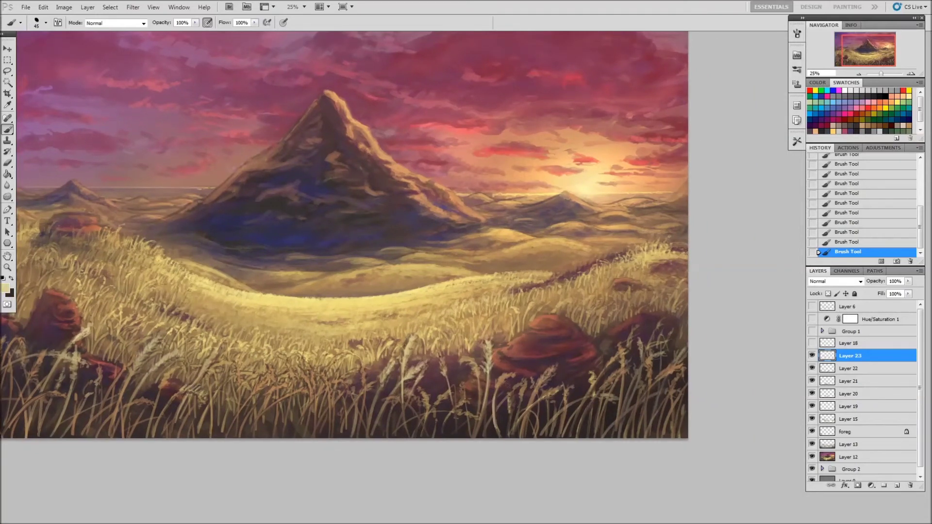
left_click(531, 407, "alt")
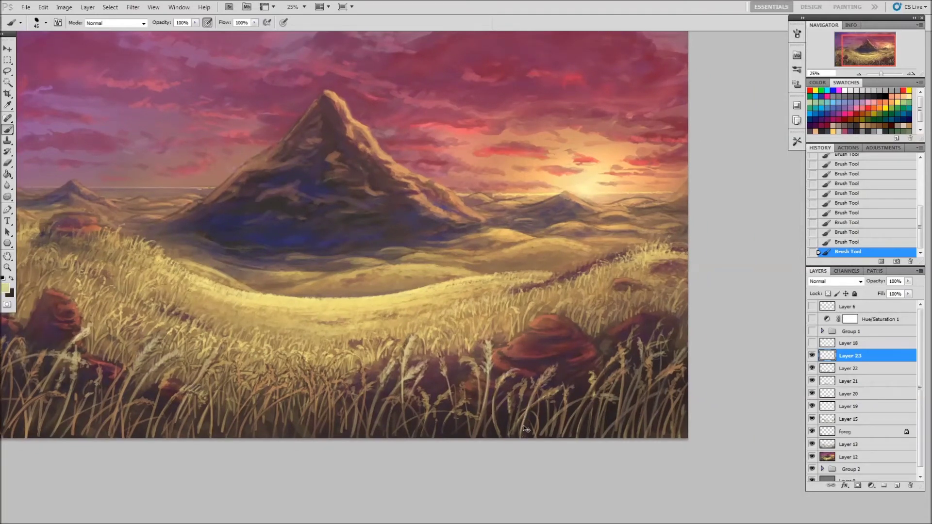
left_click(487, 369, "alt")
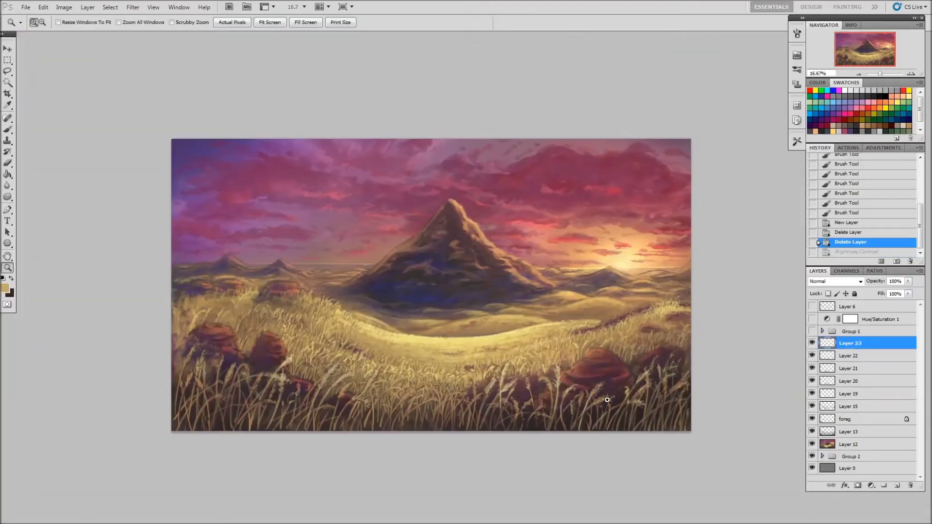
- Lower Layer 19's brightness to -24, hide foreg, and zoom into the lower-right grass
left_click(827, 393)
left_click_drag(145, 130, 134, 130)
key("Return")
left_click(850, 406)
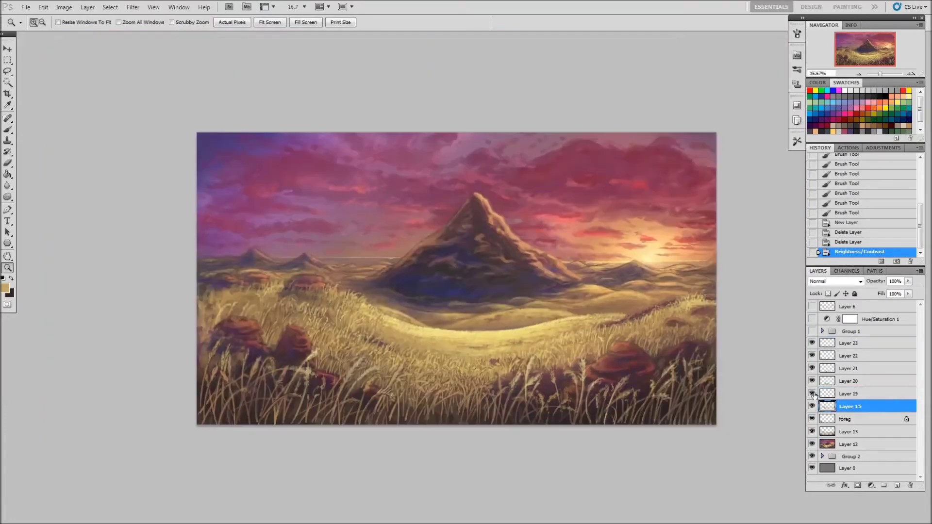
left_click(811, 418)
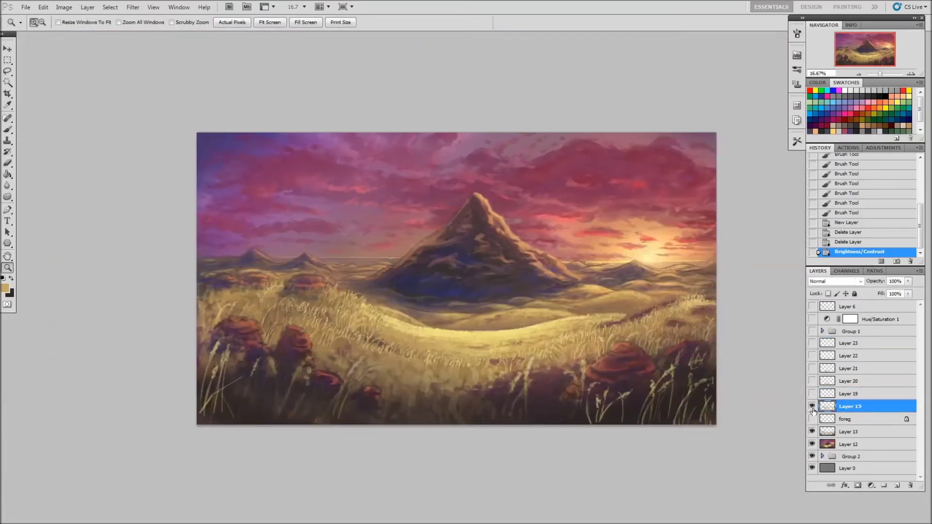
left_click(752, 432)
left_click_drag(571, 333, 555, 338)
- Paint light and dark grass strokes and a new stalk in the right wheat
key("b")
key("x")
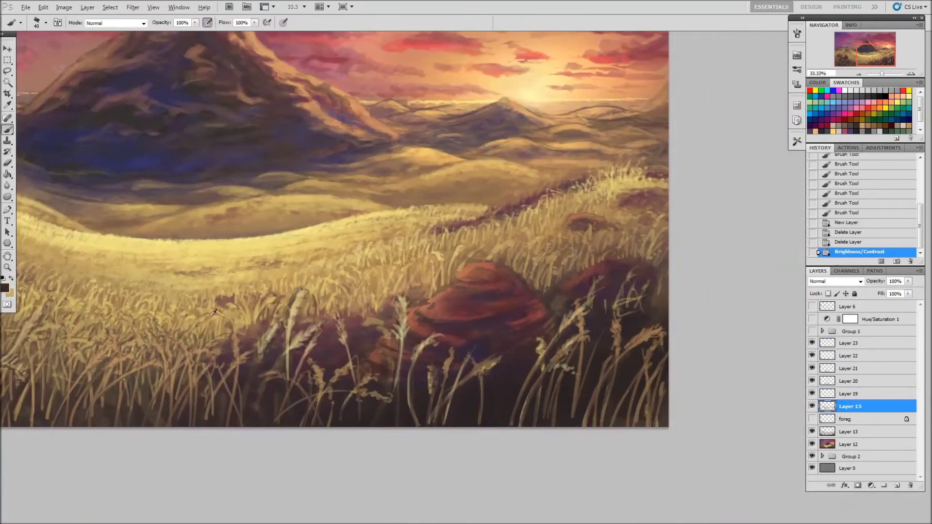
left_click_drag(612, 284, 596, 345)
mouse_move(619, 287)
left_mouse_down()
mouse_move(590, 354)
mouse_move(619, 308)
left_mouse_up()
left_click_drag(614, 313, 594, 357)
left_click_drag(601, 279, 604, 340)
key("x")
mouse_move(613, 309)
left_mouse_down()
mouse_move(590, 349)
mouse_move(617, 349)
left_mouse_up()
key("x")
key("x")
key("x")
key("x")
left_click_drag(648, 292, 624, 352)
- Paint light tan wheat stalks near the bottom centre of the foreground
key("x")
key("x")
left_click_drag(500, 339, 498, 389)
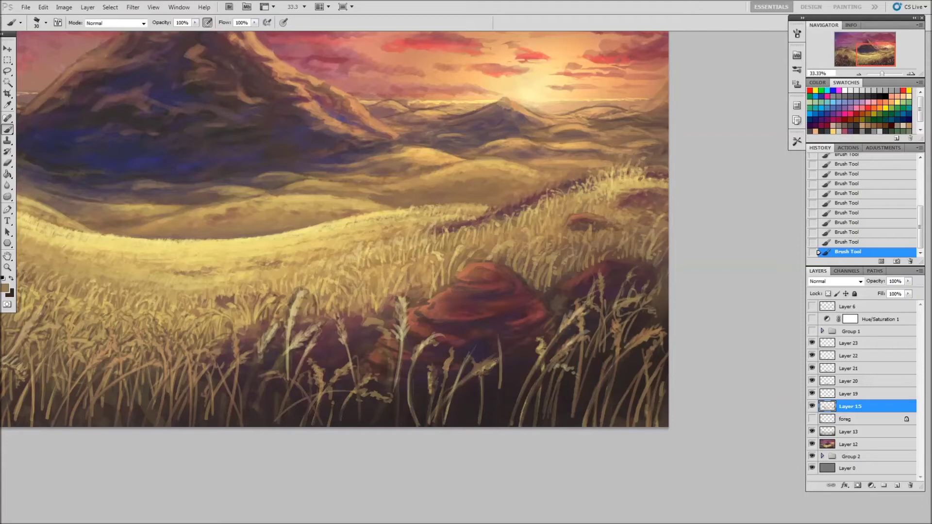
key("x")
left_click_drag(499, 340, 499, 362)
key("x")
left_click_drag(500, 360, 487, 405)
key("x")
key("x")
key("ctrl+alt+z")
key("ctrl+alt+z")
key("ctrl+alt+z")
key("ctrl+shift+z")
key("ctrl+shift+z")
key("ctrl+shift+z")
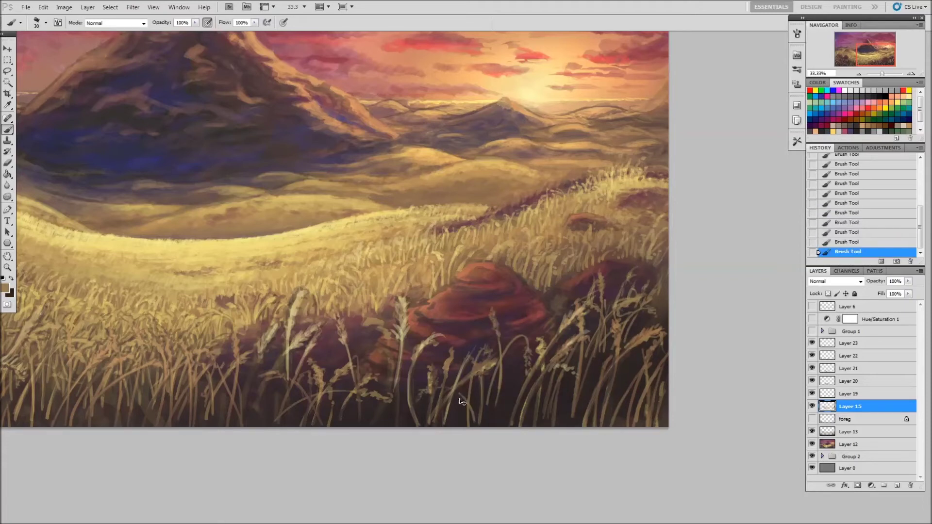
left_click_drag(507, 361, 500, 405)
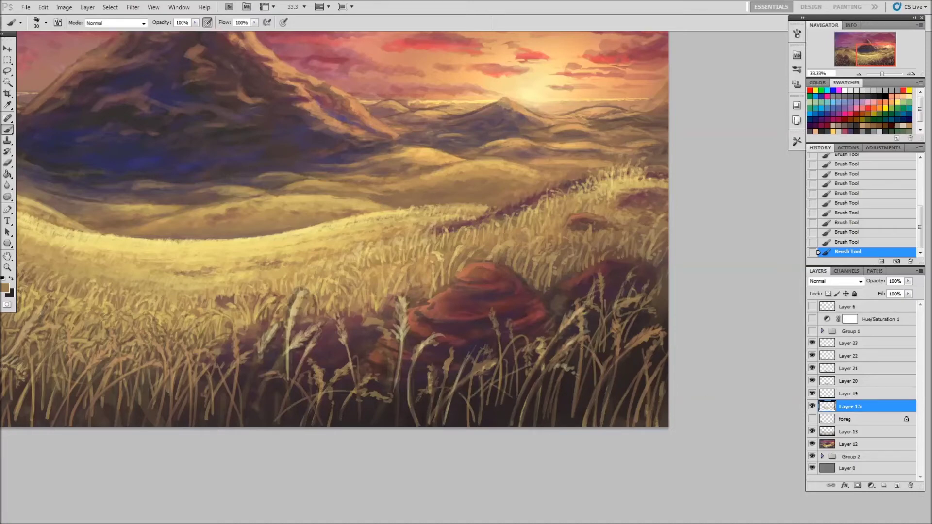
- Show the foreg layer again and add empty Layer 24 above Layer 23
left_click(811, 419)
key("ctrl+shift+alt+n")
right_click(626, 356)
key("z")
left_click_drag(161, 252, 201, 272)
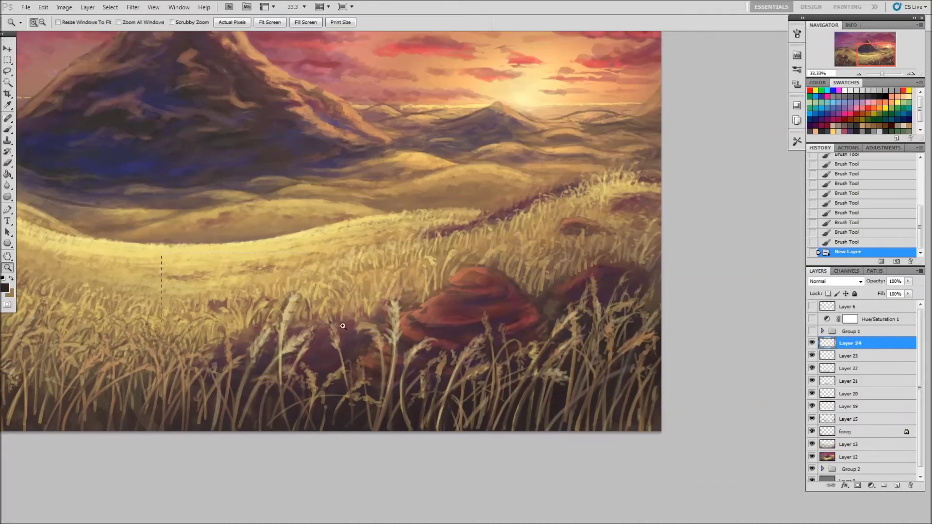
- Paint light wheat strokes near the rocks, zoom out to 50%, and hide Layer 15
key("b")
left_click_drag(432, 444, 539, 255)
left_click_drag(515, 283, 558, 242)
key("x")
key("z")
key("ctrl+minus")
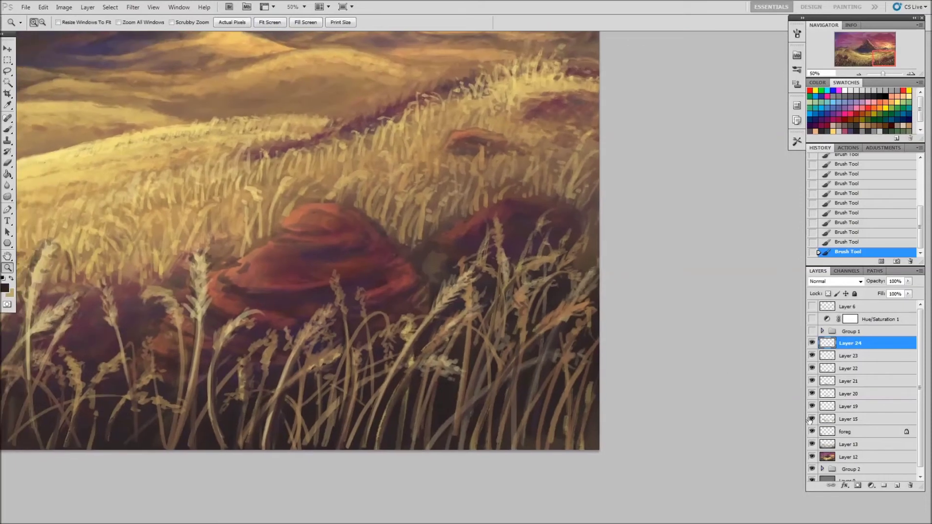
left_click(811, 418)
- Paint light beige wheat heads and stalks above the red rocks
key("b")
key("x")
mouse_move(306, 343)
left_mouse_down()
mouse_move(337, 306)
mouse_move(340, 315)
mouse_move(347, 311)
left_mouse_up()
key("x")
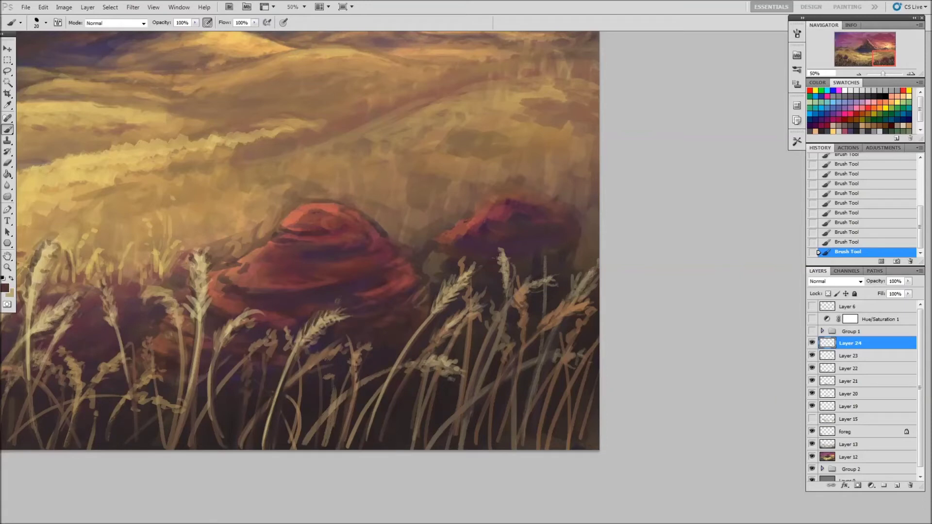
left_click_drag(309, 376, 447, 395)
mouse_move(427, 441)
left_mouse_down()
mouse_move(437, 235)
mouse_move(439, 294)
left_mouse_up()
key("x")
mouse_move(456, 442)
left_mouse_down()
mouse_move(443, 352)
mouse_move(445, 392)
left_mouse_up()
mouse_move(451, 348)
left_mouse_down()
mouse_move(485, 307)
mouse_move(468, 315)
mouse_move(486, 308)
left_mouse_up()
- Add a light wheat stalk and shade along the stalks with sampled dark browns
key("x")
key("x")
left_click_drag(493, 446, 534, 346)
left_click(502, 432, "alt")
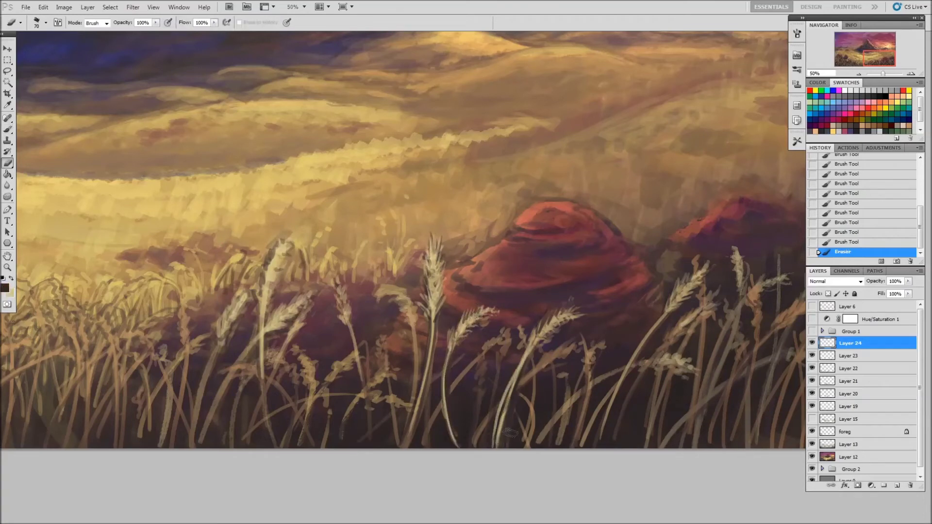
left_click_drag(497, 446, 529, 352)
left_click(503, 386, "alt")
left_click_drag(485, 445, 558, 351)
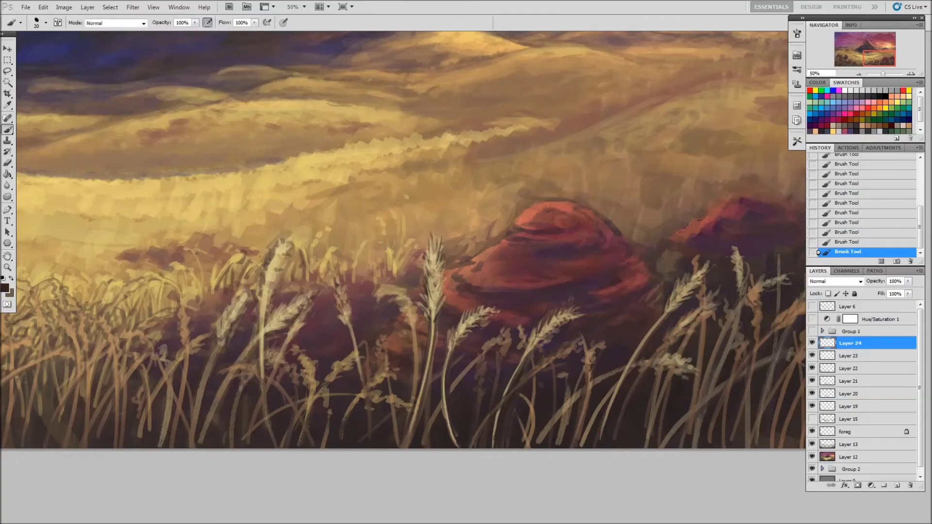
left_click(433, 431, "alt")
left_click_drag(435, 439, 461, 372)
- Add dark stalk strokes and a new light tan wheat stalk with a head
left_click(497, 381, "alt")
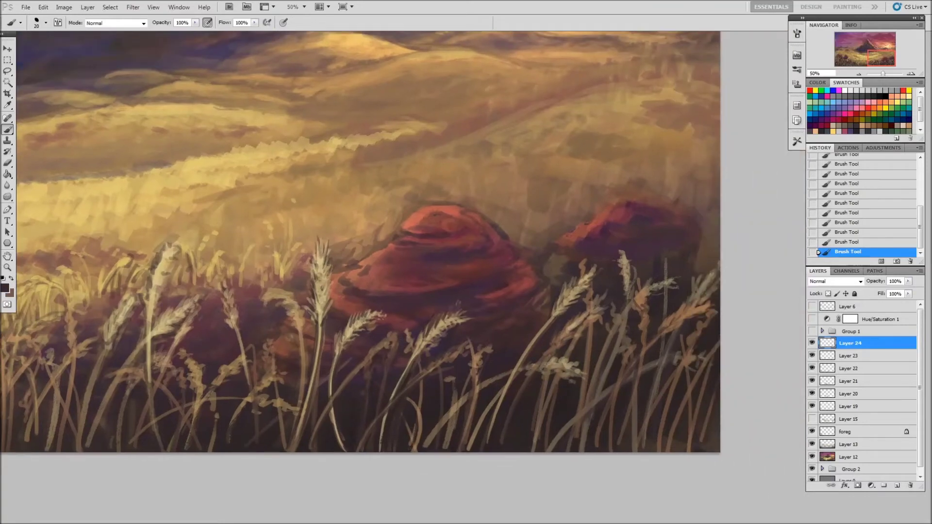
left_click_drag(415, 451, 412, 399)
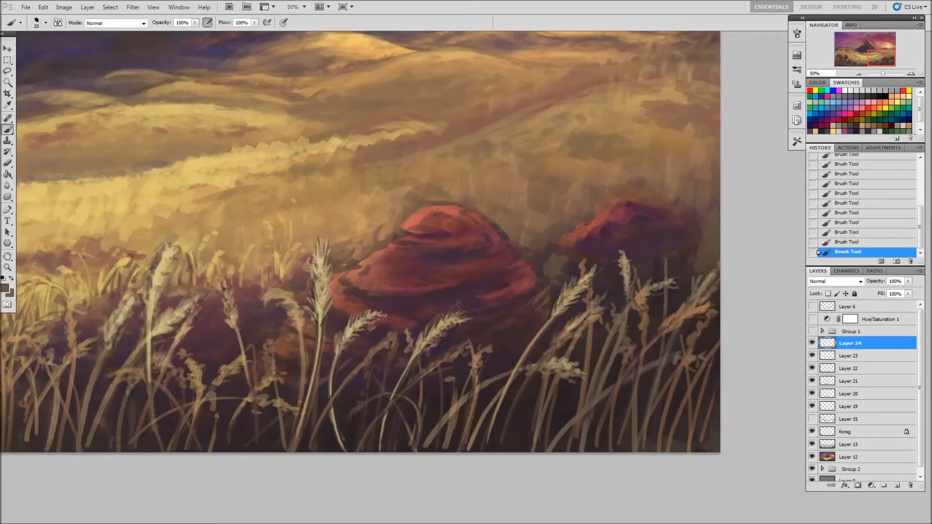
left_click(403, 422, "alt")
left_click_drag(432, 398, 490, 340)
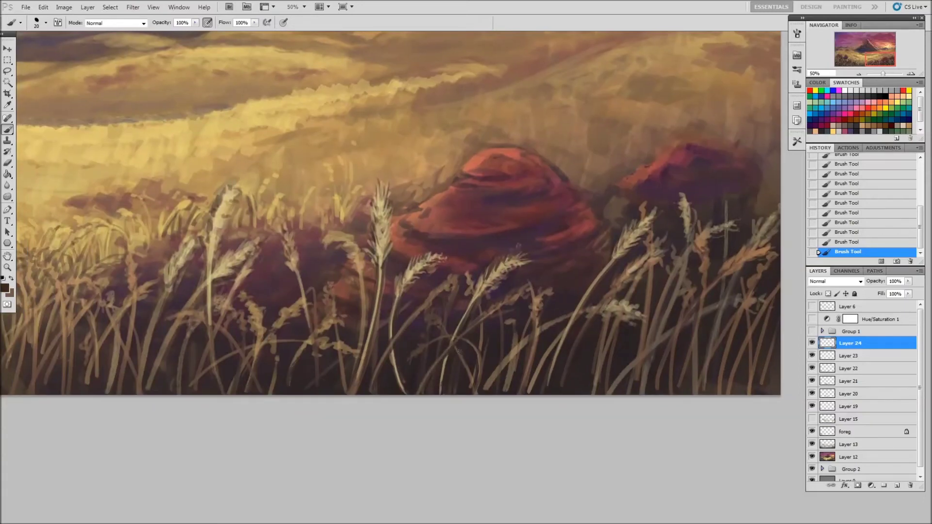
left_click(445, 290, "alt")
mouse_move(421, 312)
left_mouse_down()
mouse_move(457, 270)
mouse_move(410, 309)
left_mouse_up()
left_click(388, 288, "alt")
left_click_drag(365, 383, 365, 318)
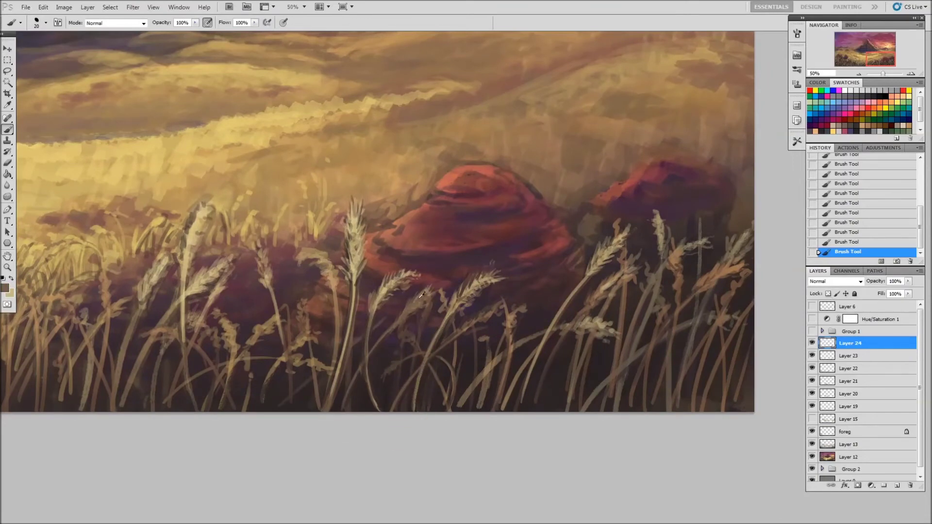
- Shade the central wheat stalks with dark strokes and repaint the central wheat head in light beige
scroll(413, 304, "down", 3)
scroll(431, 456, "up", 4)
mouse_move(431, 456)
left_mouse_down()
mouse_move(428, 264)
mouse_move(445, 241)
left_mouse_up()
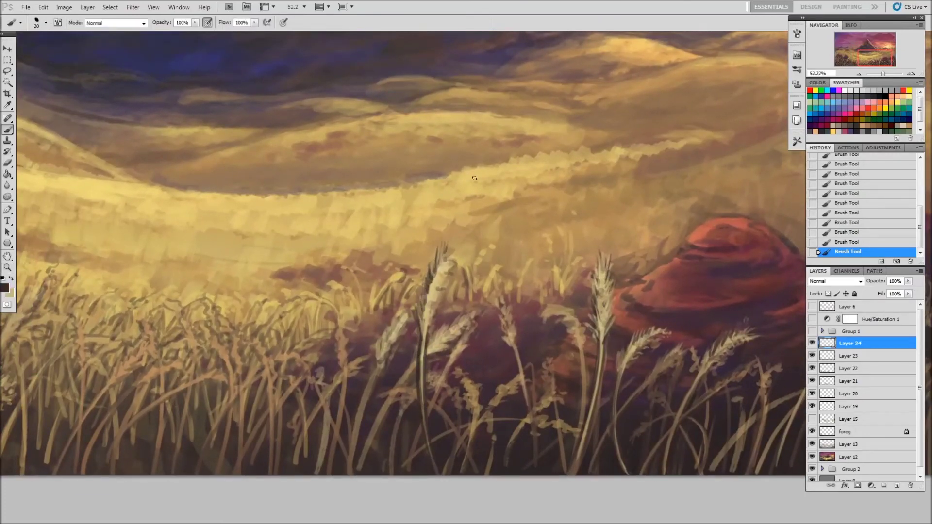
left_click(437, 301, "alt")
left_click_drag(436, 301, 425, 345)
mouse_move(377, 443)
left_mouse_down()
mouse_move(388, 391)
mouse_move(440, 339)
mouse_move(424, 386)
mouse_move(439, 287)
left_mouse_up()
left_click(432, 340, "alt")
mouse_move(509, 423)
left_mouse_down()
mouse_move(435, 407)
mouse_move(389, 357)
left_mouse_up()
left_click_drag(403, 403, 398, 364)
left_click_drag(416, 429, 384, 394)
- Add light tan strokes along the foreground wheat stalks, sampling tans from the painting
left_click(439, 369, "alt")
left_click(447, 368, "alt")
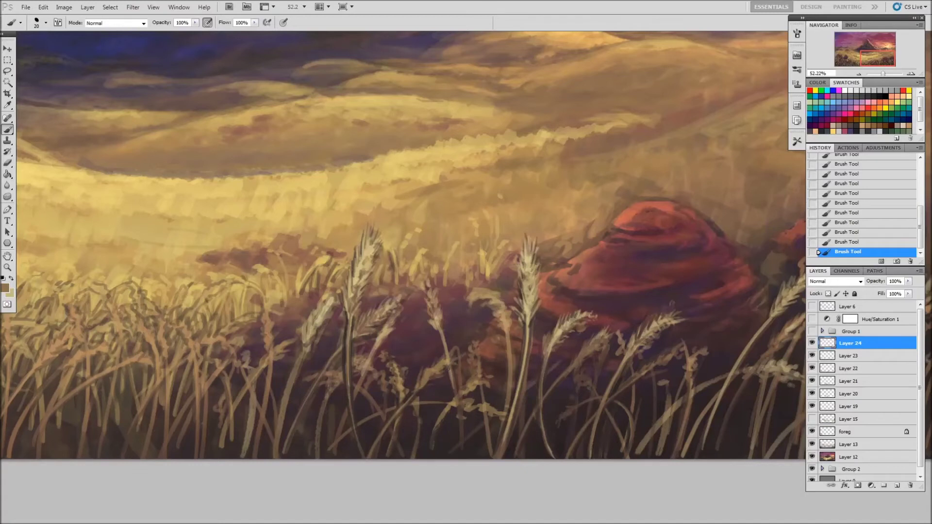
left_click_drag(456, 351, 462, 436)
left_click_drag(439, 374, 435, 411)
left_click(435, 412, "alt")
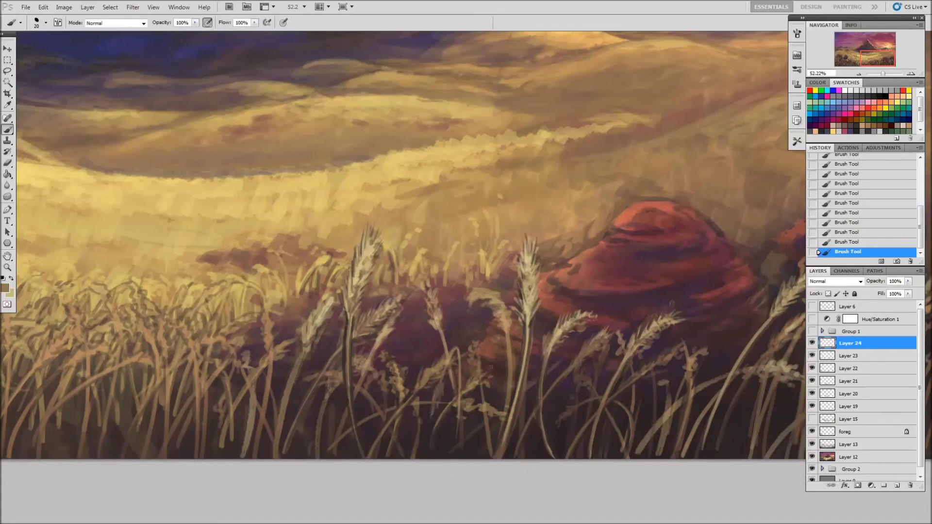
left_click_drag(428, 396, 349, 393)
left_click(412, 308, "alt")
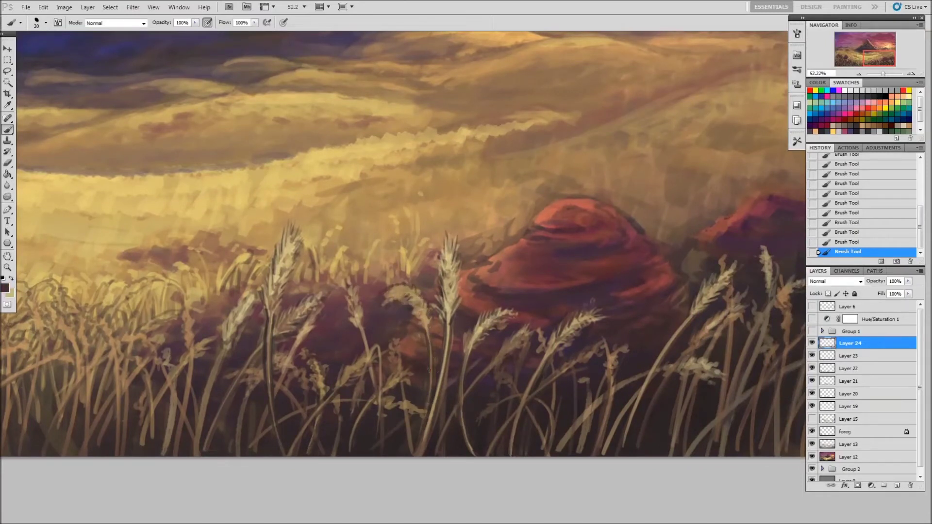
left_click(443, 388, "alt")
left_click(443, 393, "alt")
left_click(442, 402, "alt")
left_click_drag(454, 340, 473, 298)
- At 70% opacity and brush size 25, add small greyish wheat strokes on the right
left_click(457, 367, "alt")
left_click(451, 357, "alt")
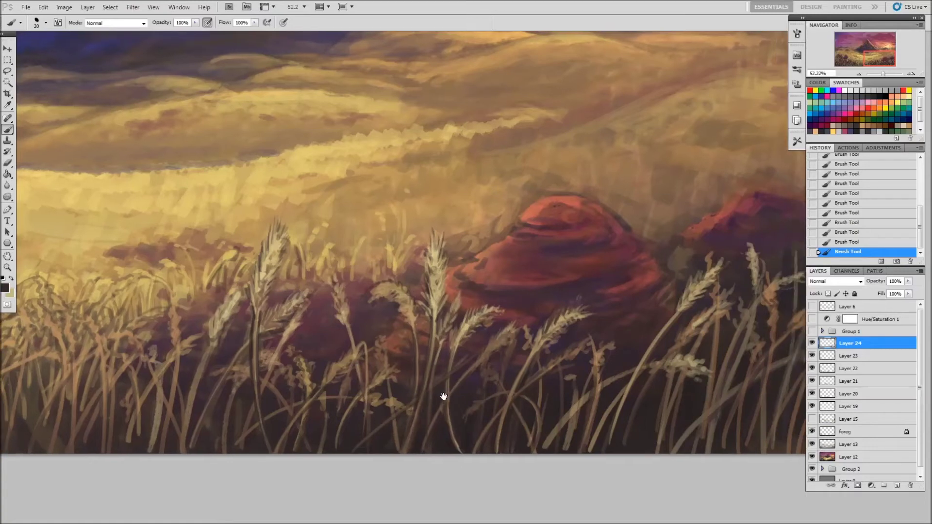
left_click_drag(465, 440, 356, 446)
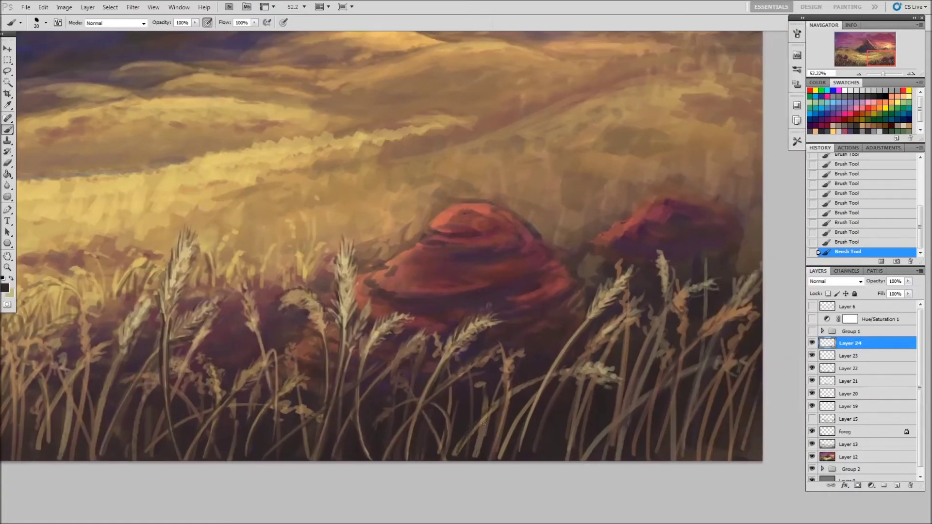
left_click(489, 357, "alt")
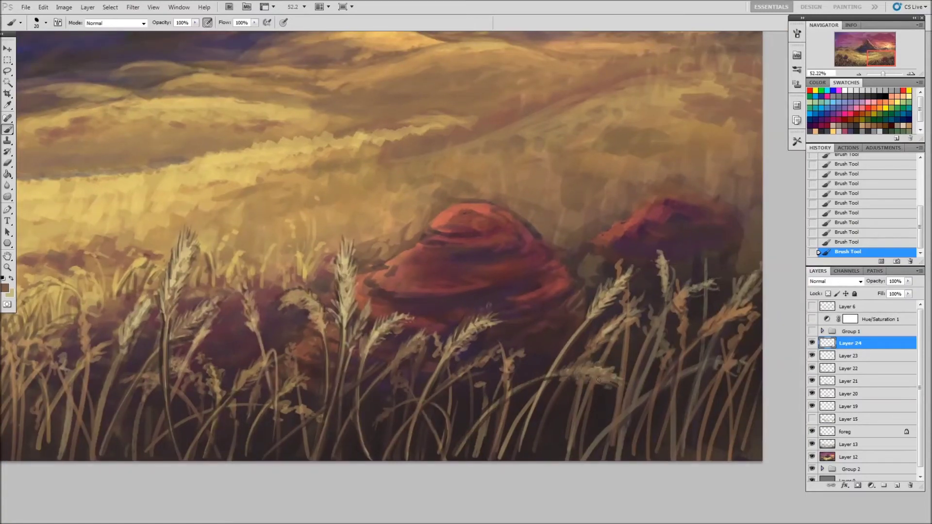
left_click(499, 364, "alt")
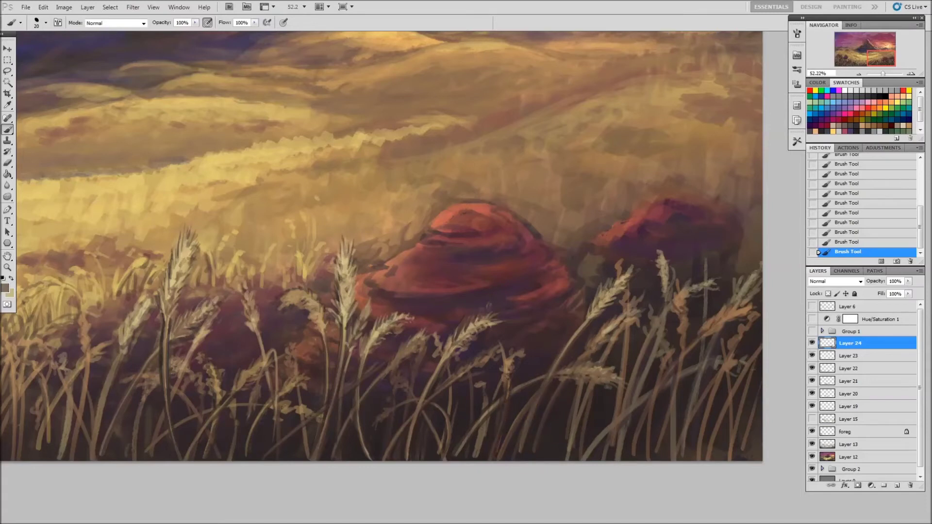
left_click(509, 358, "alt")
left_click(481, 381, "alt")
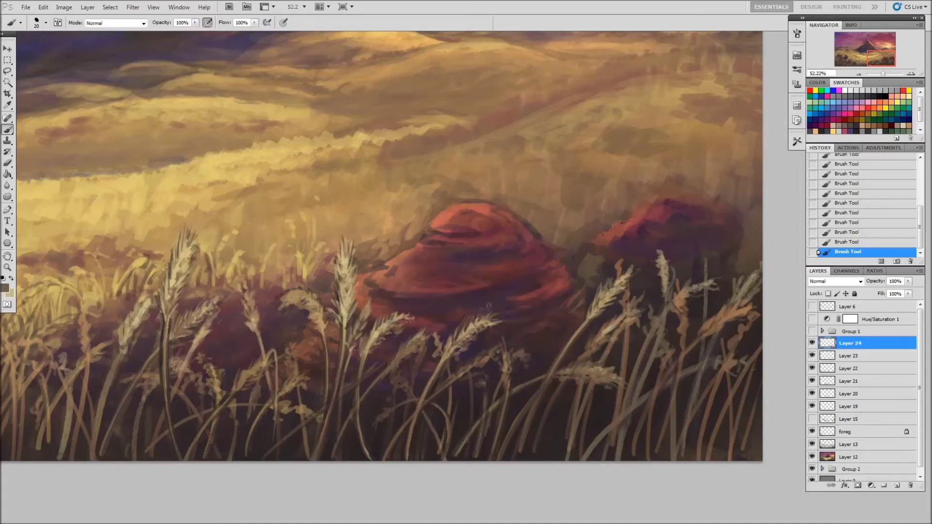
left_click(427, 440, "alt")
left_click_drag(410, 424, 344, 424)
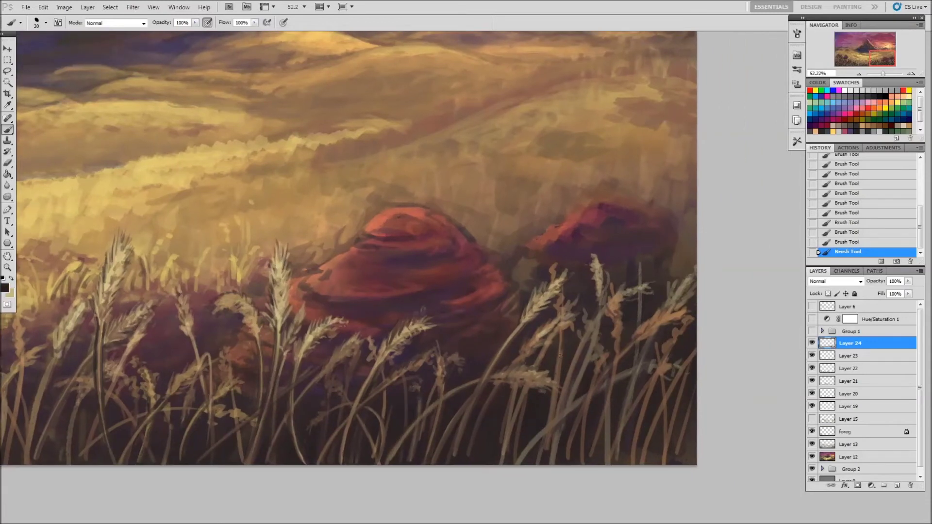
key("7")
key("bracketright")
left_click(543, 439, "alt")
left_click_drag(662, 359, 678, 316)
- Darken small wheat patches with short dark brown strokes in the lower field
left_click(448, 432, "alt")
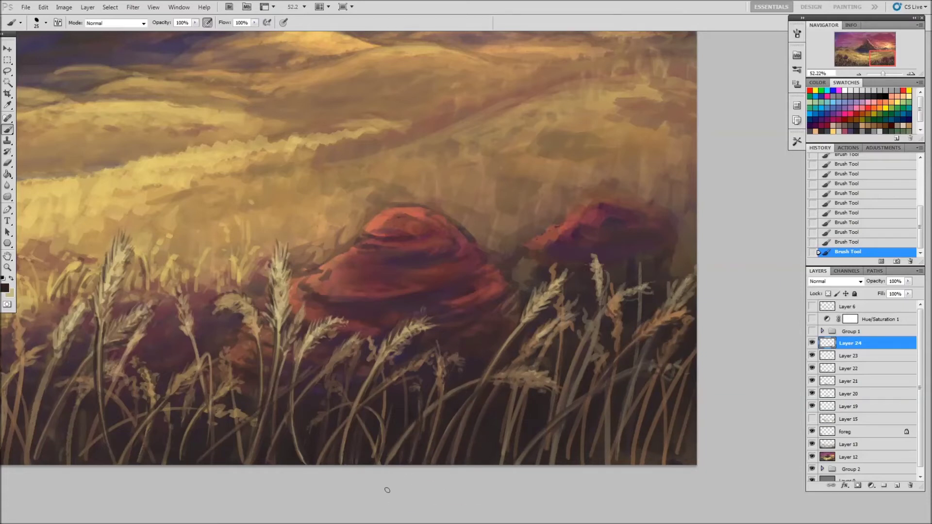
left_click_drag(421, 412, 364, 399)
left_click_drag(500, 281, 502, 311)
left_click(505, 315, "alt")
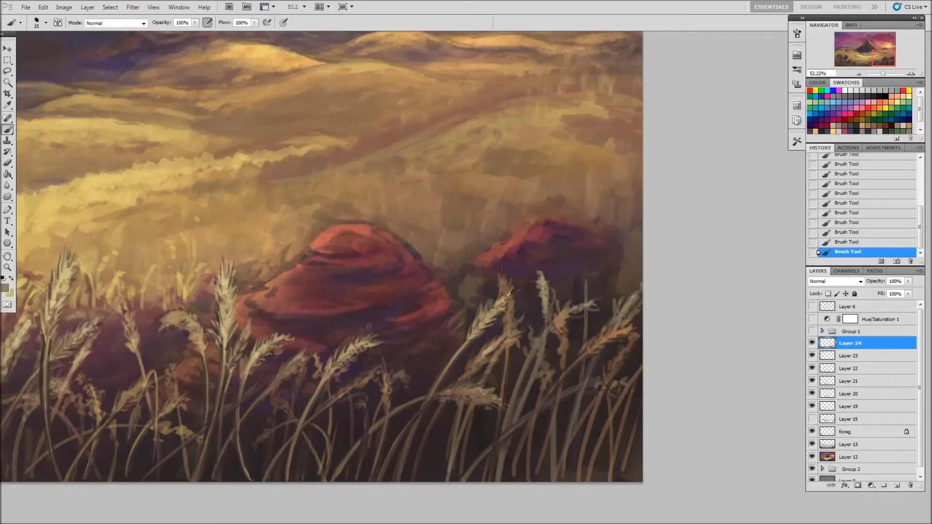
left_click(494, 318, "alt")
left_click_drag(510, 343, 507, 338)
left_click(511, 342, "alt")
left_click_drag(451, 387, 466, 397)
left_click(465, 401, "alt")
left_click(495, 365, "alt")
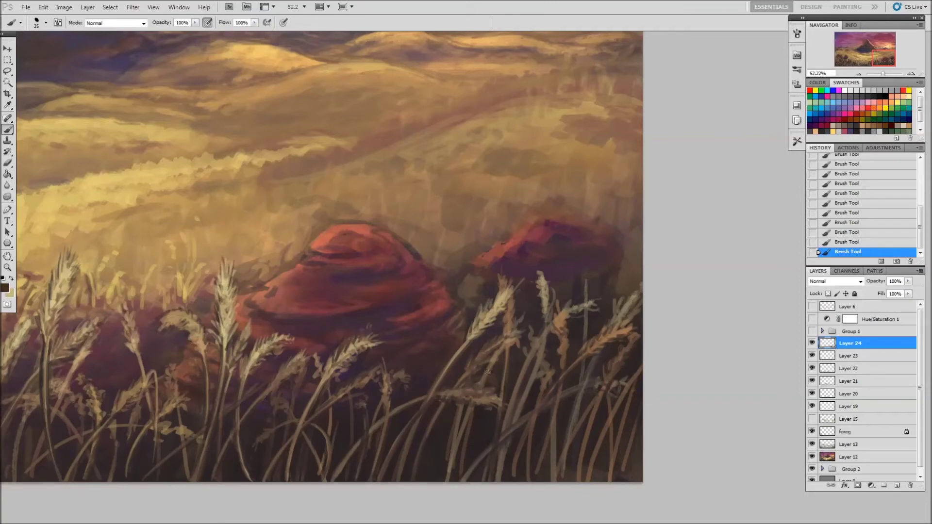
left_click_drag(513, 419, 525, 344)
- Paint a new light wheat stalk with an ear and a curved light stalk at 100% opacity
left_click(529, 362, "alt")
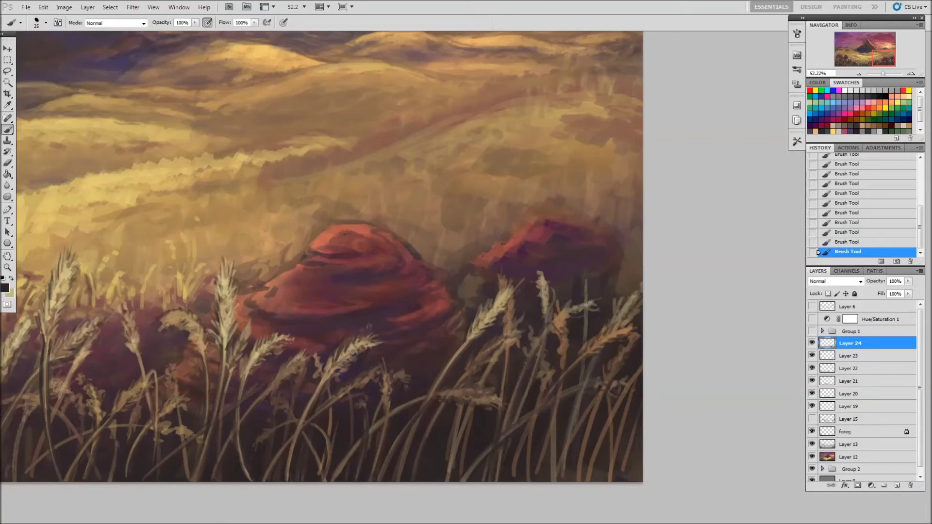
left_click(586, 297, "alt")
left_click_drag(580, 247, 587, 297)
mouse_move(480, 323)
left_mouse_down()
mouse_move(502, 294)
mouse_move(482, 318)
left_mouse_up()
left_click_drag(441, 410, 474, 393)
key("0")
left_click(569, 302, "alt")
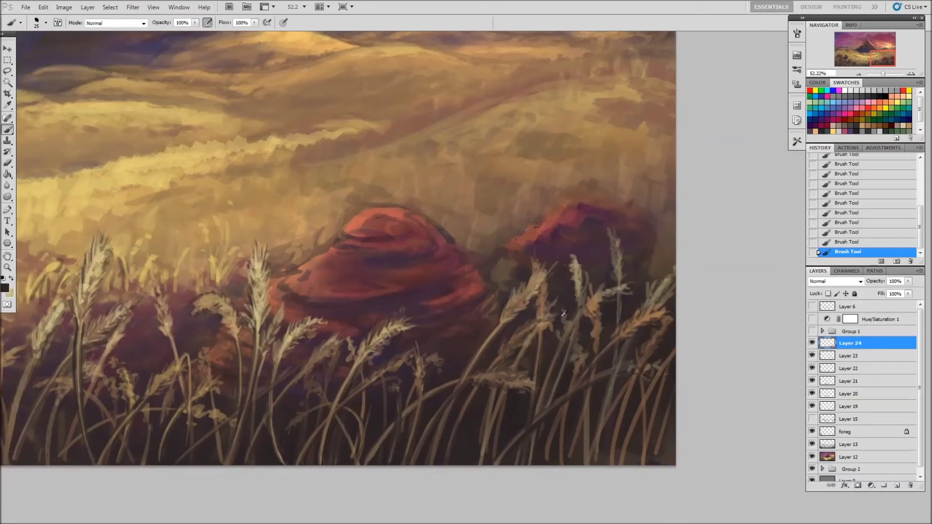
left_click_drag(582, 399, 588, 464)
left_click(558, 412, "alt")
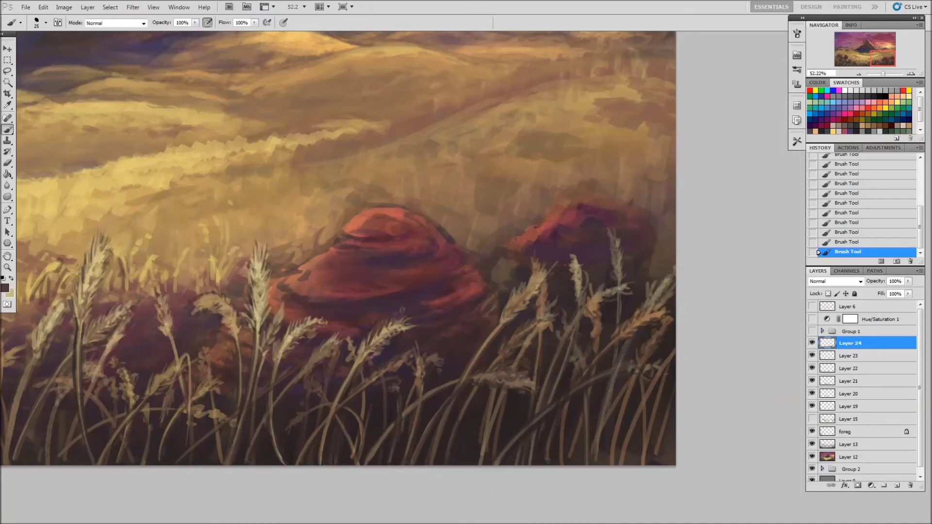
mouse_move(541, 414)
left_mouse_down()
mouse_move(613, 369)
mouse_move(614, 456)
mouse_move(626, 342)
left_mouse_up()
- Darken the right-side stalks, brighten one stalk, then zoom out and show Layer 15
left_click(566, 401, "alt")
left_click(635, 385, "alt")
left_click_drag(616, 384, 659, 291)
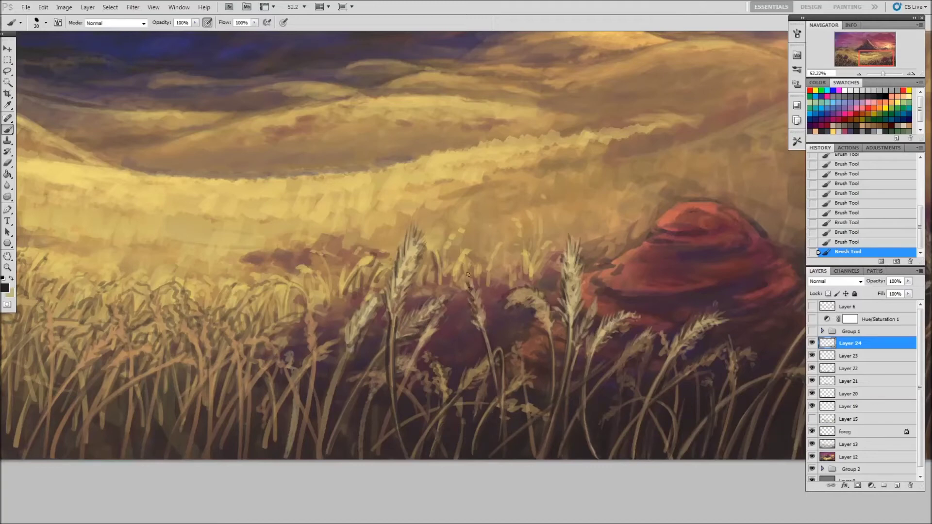
key("x")
left_click_drag(463, 274, 490, 340)
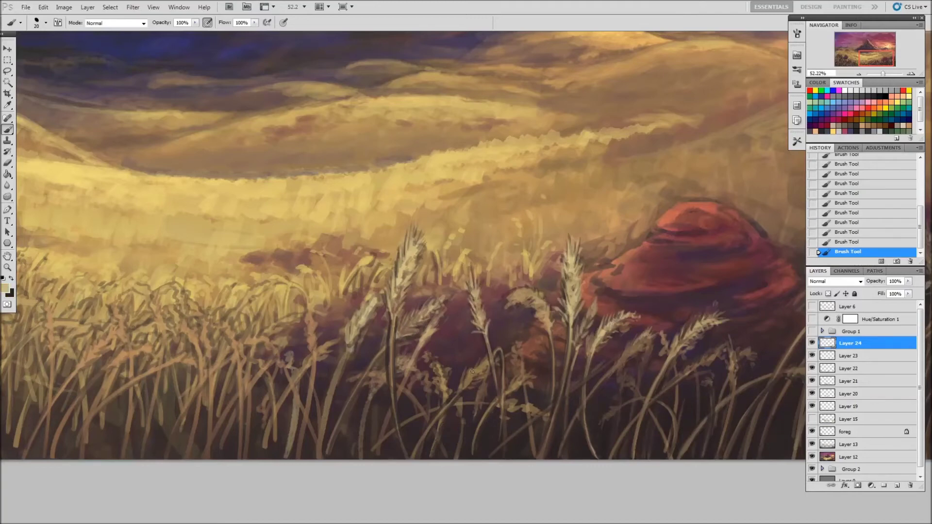
key("x")
key("z")
key("ctrl+minus")
left_click(812, 419)
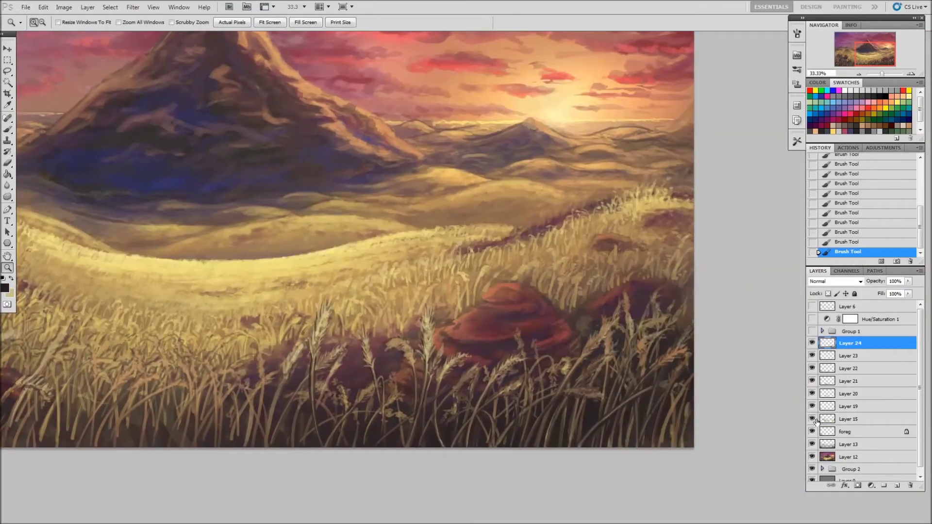
- Zoom in on the lower-left field and paint light yellow grass blades near the left edge
key("b")
scroll(380, 406, "left", 2)
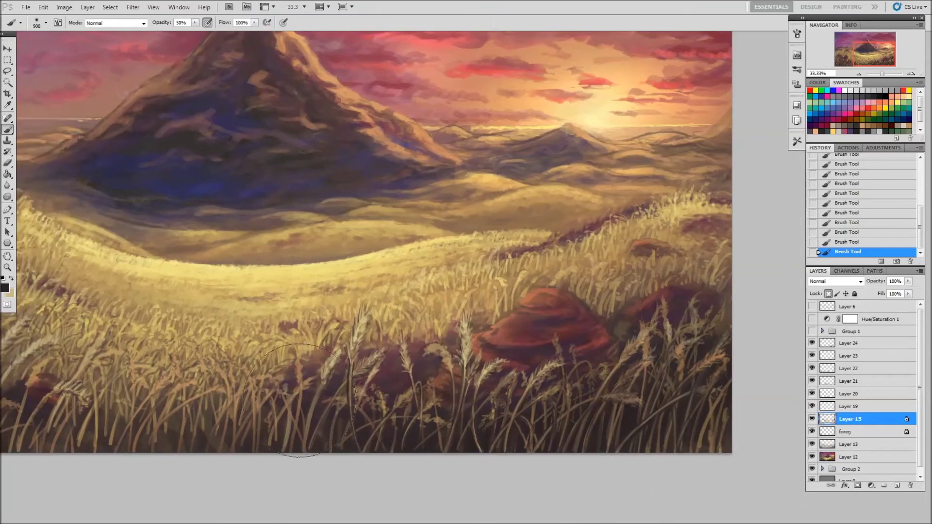
key("z")
left_click(401, 395, "alt")
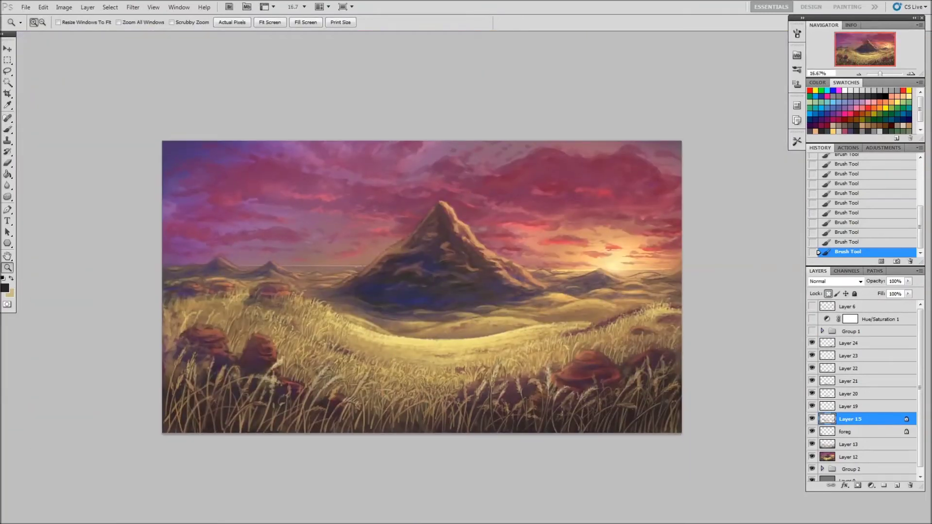
key("f")
left_click_drag(214, 238, 485, 422)
key("b")
right_click(597, 403)
key("Escape")
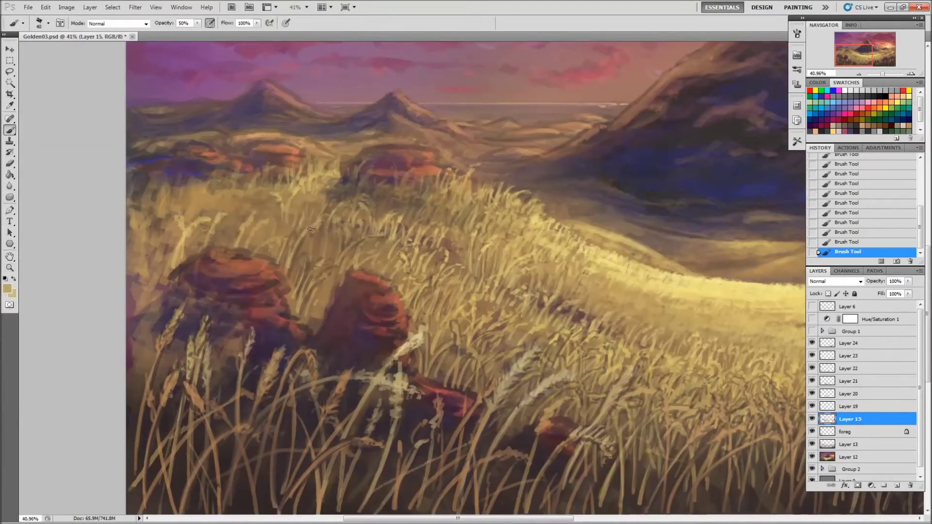
left_click_drag(139, 211, 141, 187)
left_click_drag(176, 208, 177, 202)
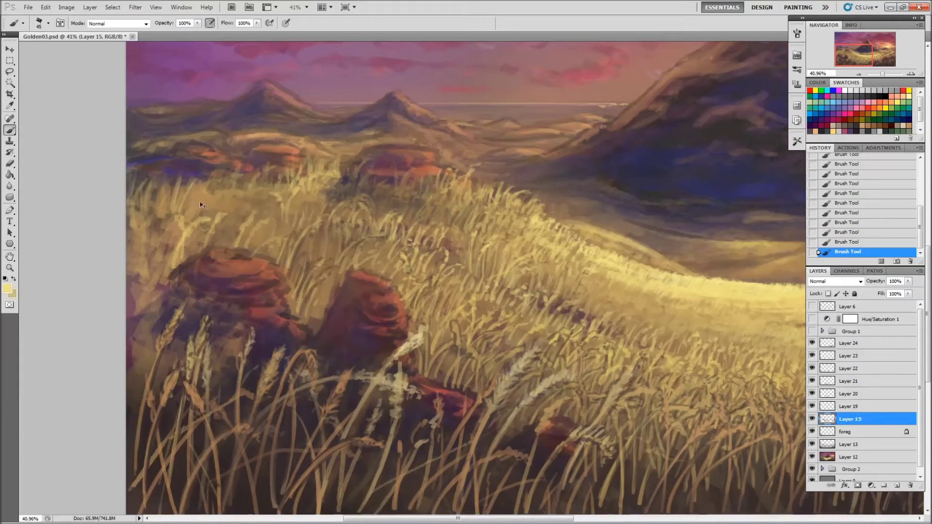
- Sample a brown and alternate brown and tan grass strokes with a slightly smaller brush
left_click(199, 203, "alt")
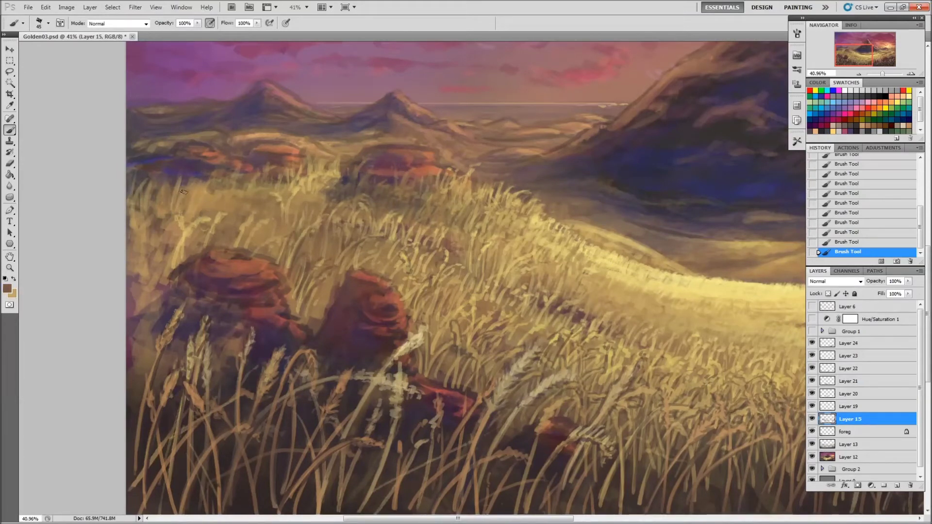
key("x")
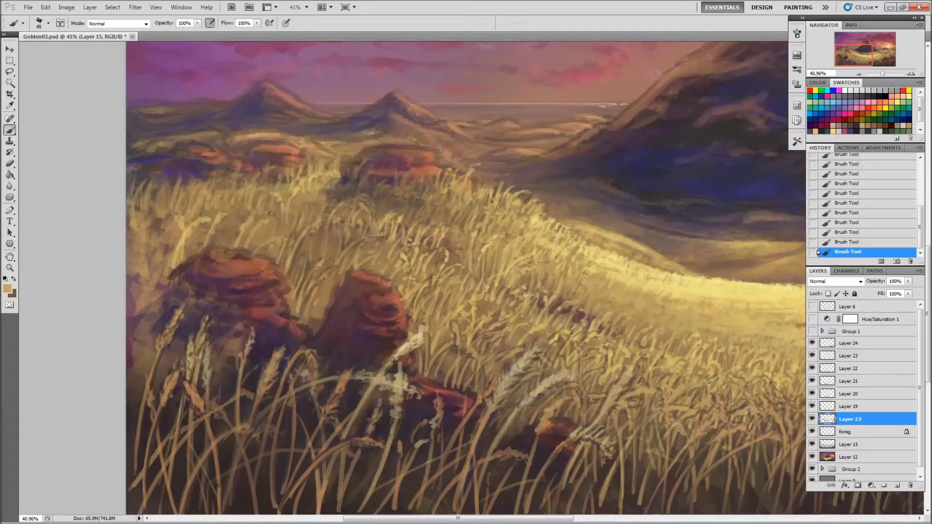
key("ctrl+minus")
key("x")
key("x")
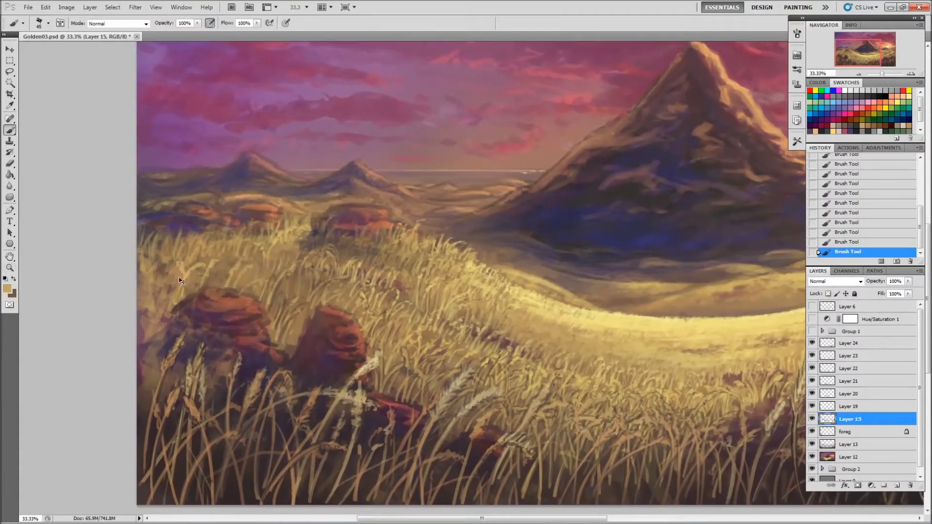
key("x")
key("bracketleft")
key("x")
key("x")
key("x")
key("x")
key("x")
key("x")
key("x")
key("x")
key("x")
key("x")
key("x")
key("x")
key("x")
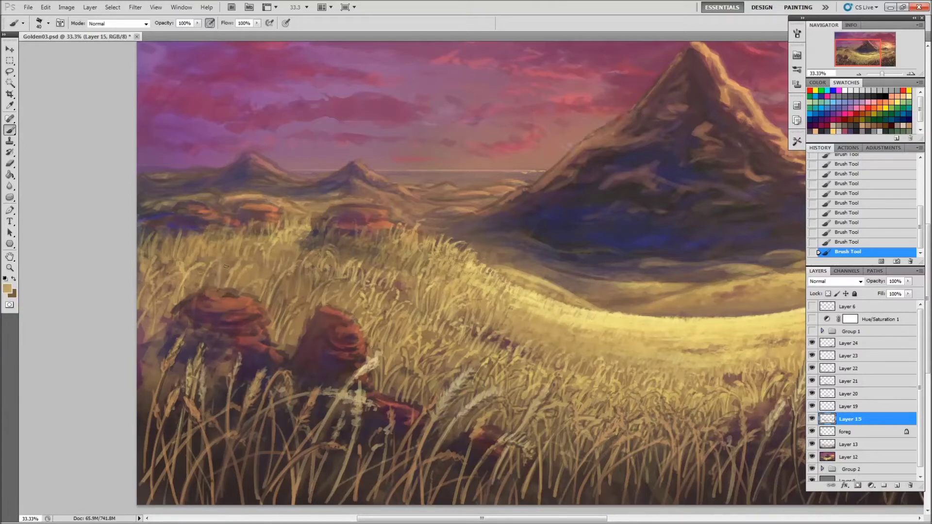
key("x")
key("x")
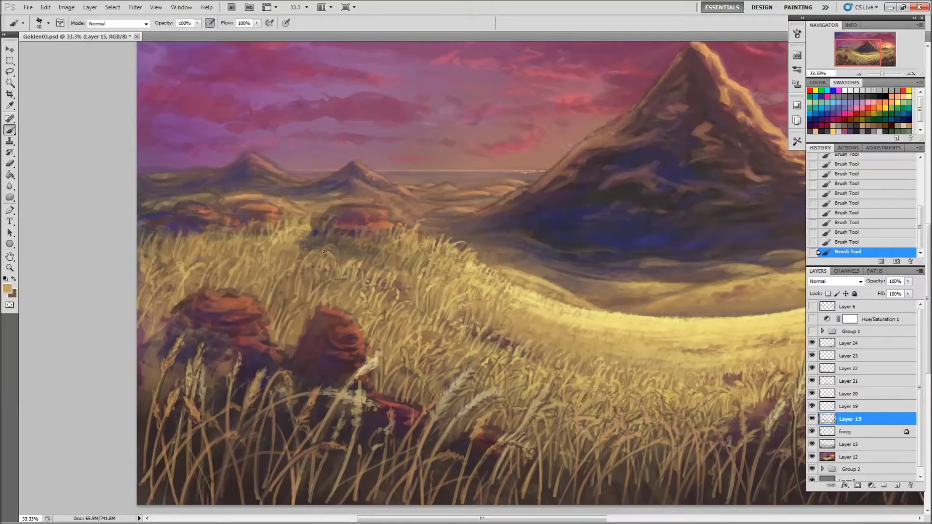
key("x")
key("x")
key("x")
key("x")
- Zoom around the mountain base and make Layer 24 the active painting layer
key("z")
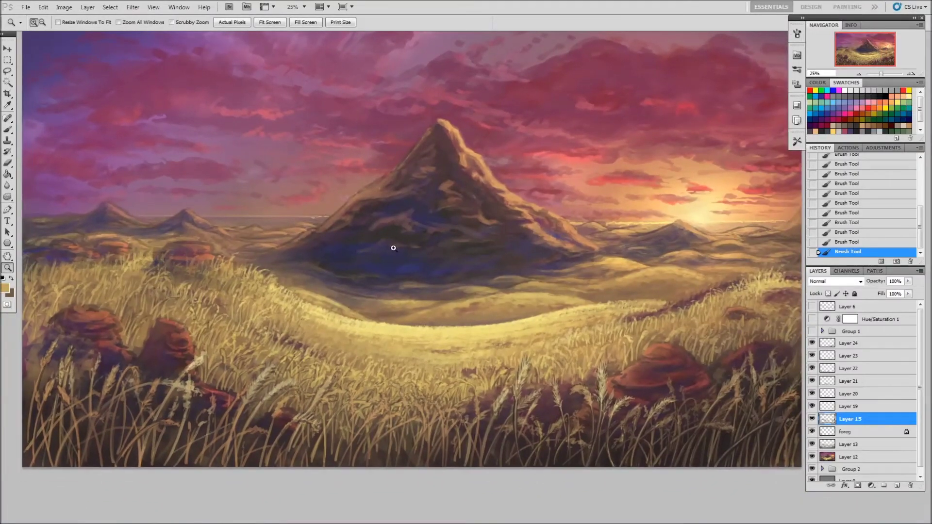
left_click_drag(391, 249, 325, 259)
key("b")
key("x")
key("x")
key("x")
key("x")
key("x")
key("x")
key("x")
key("x")
key("z")
left_click(497, 286, "alt")
key("b")
key("ctrl+minus")
- Switch to a size 40 brush tip and alternate dark and tan colours on the field
right_click(314, 272)
key("Return")
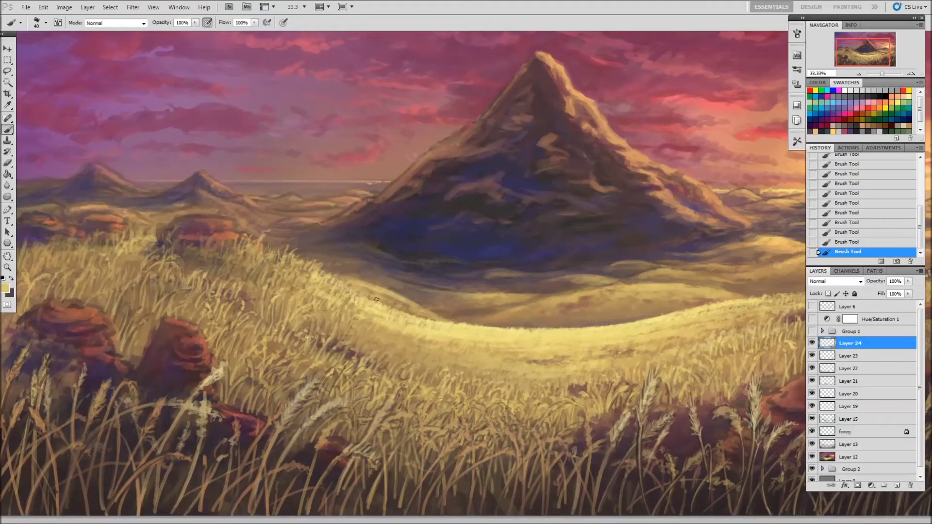
key("x")
key("x")
left_click_drag(395, 318, 340, 305)
scroll(313, 331, "up", 2)
- On a new layer, brush broad strokes across the field with a 250–500 px brush
right_click(352, 282)
double_click(453, 370)
key("x")
key("ctrl+shift+alt+n")
mouse_move(410, 303)
left_mouse_down()
mouse_move(260, 302)
mouse_move(531, 333)
mouse_move(366, 330)
mouse_move(558, 342)
left_mouse_up()
left_click(461, 311, "alt")
scroll(418, 335, "up", 2)
key("bracketright")
key("bracketright")
key("bracketright")
left_click_drag(418, 337, 543, 372)
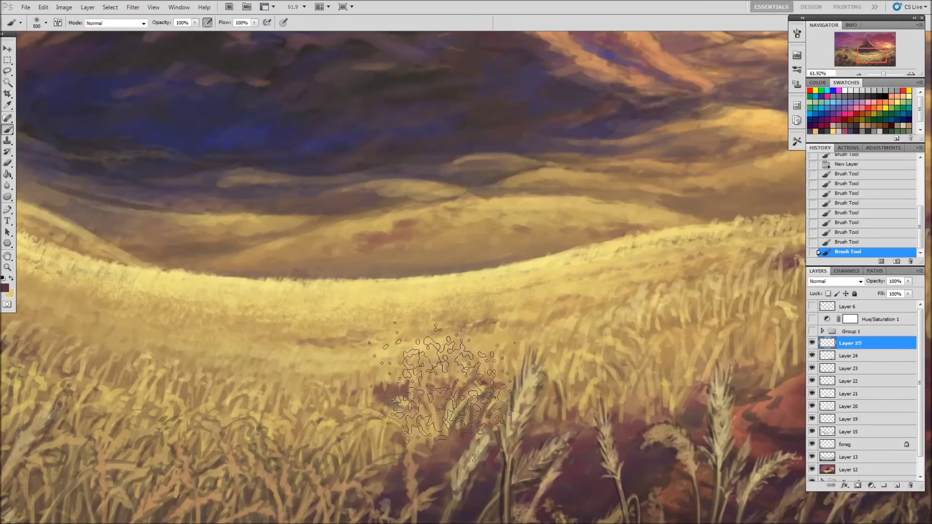
- Highlight the grass ridge below the mountain with light yellow, sampling tans from the wheat
left_click(321, 354, "alt")
left_click_drag(235, 346, 429, 349)
left_click_drag(507, 396, 456, 406)
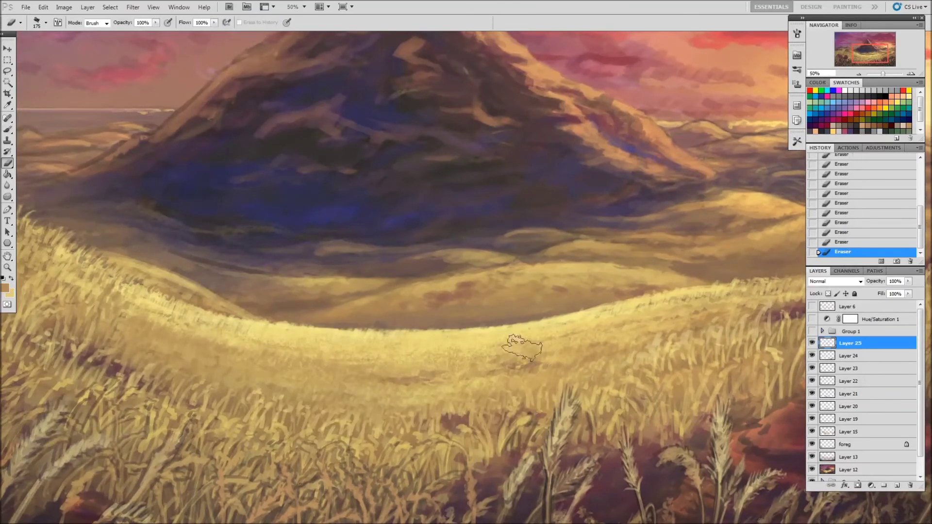
left_click(193, 316, "alt")
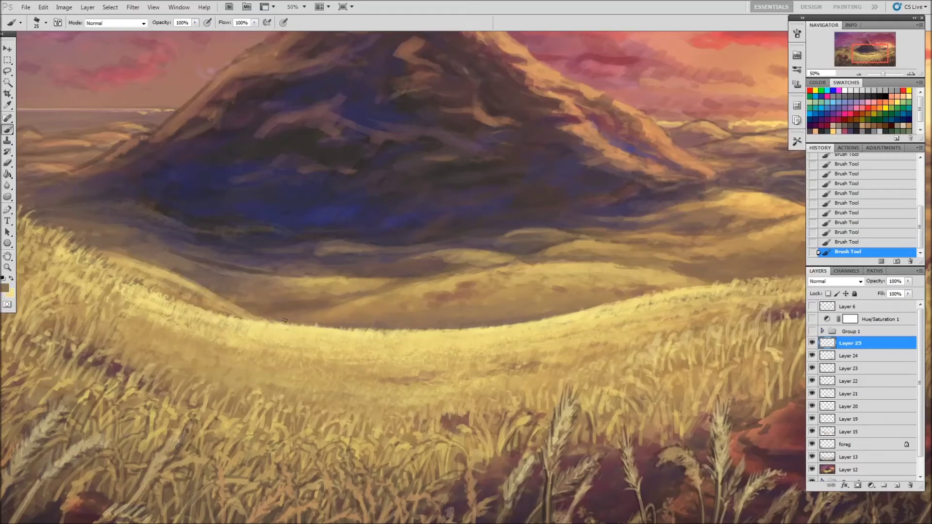
left_click(249, 324, "alt")
key("bracketright")
key("x")
left_click_drag(422, 332, 514, 324)
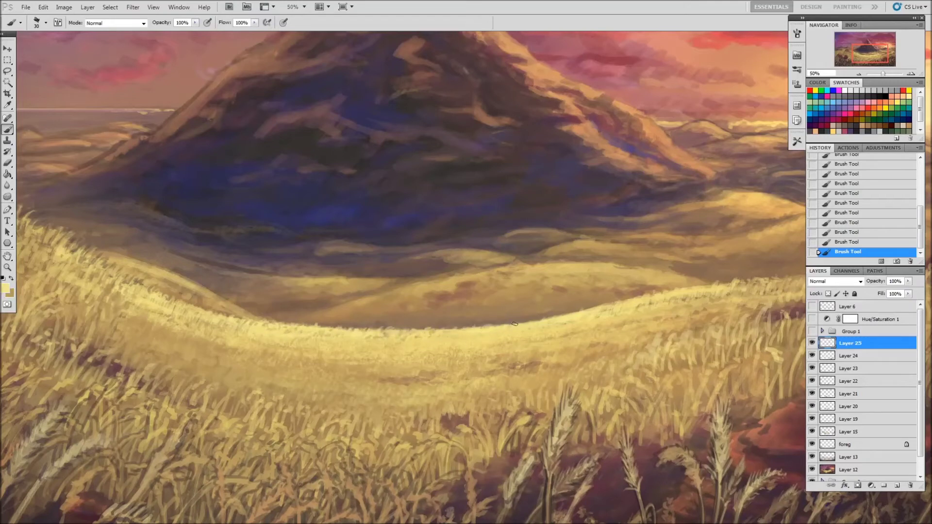
key("x")
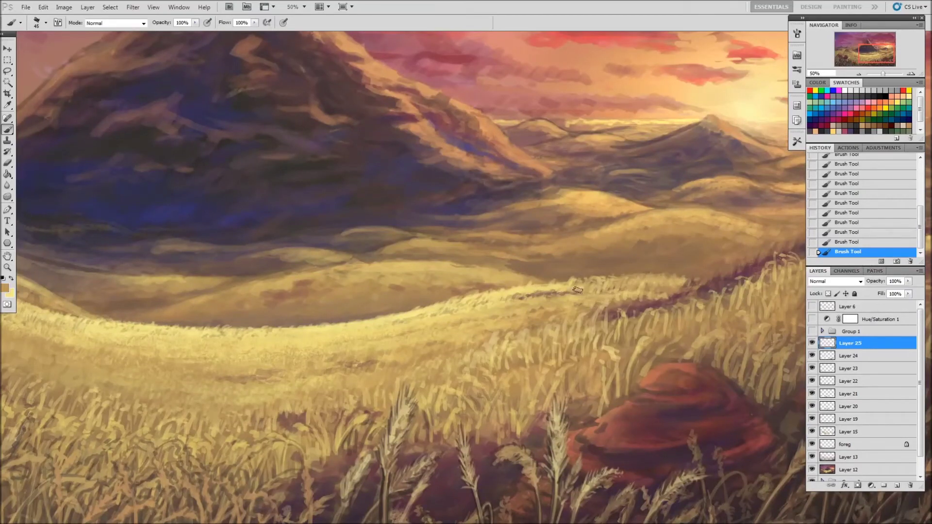
- With a 30 px brush, add light yellow strokes along the wheat ridge
left_click(586, 309, "alt")
key("bracketleft")
key("bracketleft")
left_click(534, 286, "alt")
left_click_drag(537, 282, 652, 273)
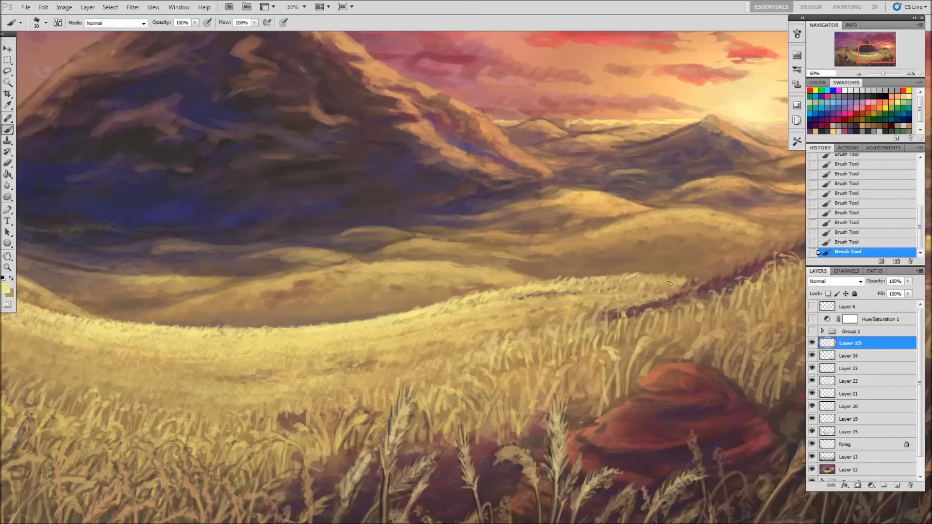
left_click_drag(561, 281, 635, 277)
key("bracketright")
key("bracketright")
key("bracketright")
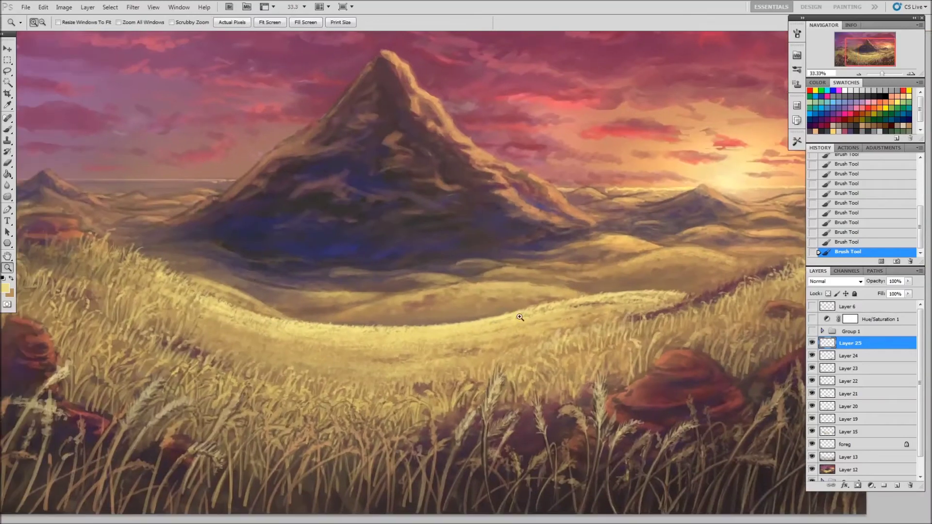
left_click_drag(611, 285, 445, 290)
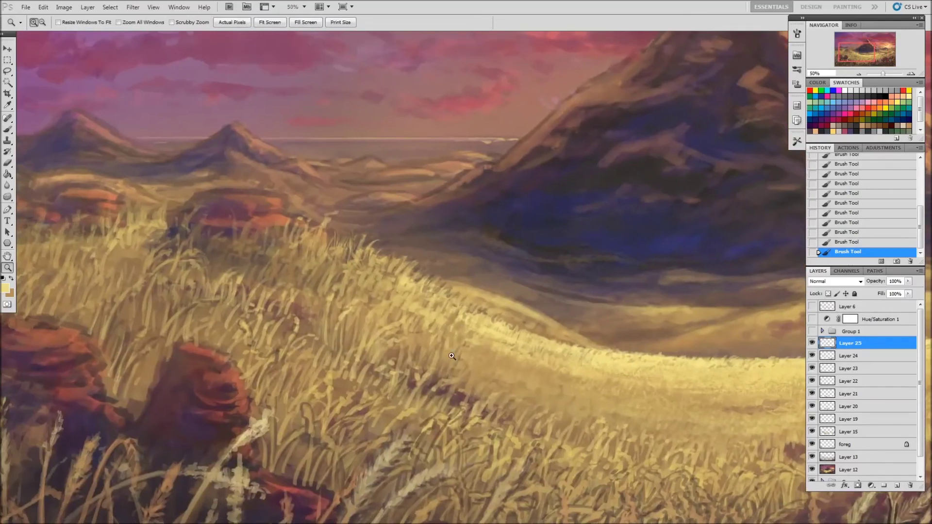
- Centre the mountain and paint a light tan stroke along its lower left ridge at 25 px
key("bracketright")
key("bracketright")
key("bracketright")
key("bracketleft")
key("bracketleft")
key("bracketleft")
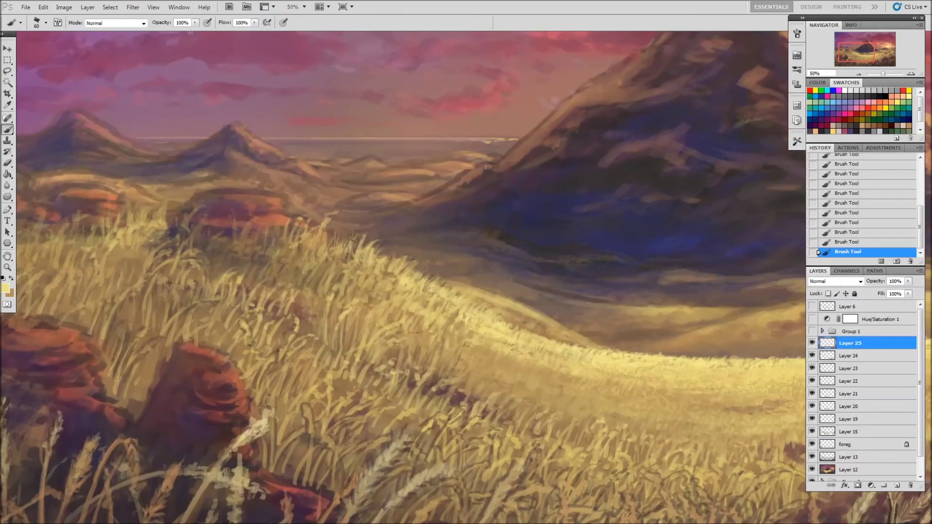
right_click(352, 240)
left_click(367, 237, "alt")
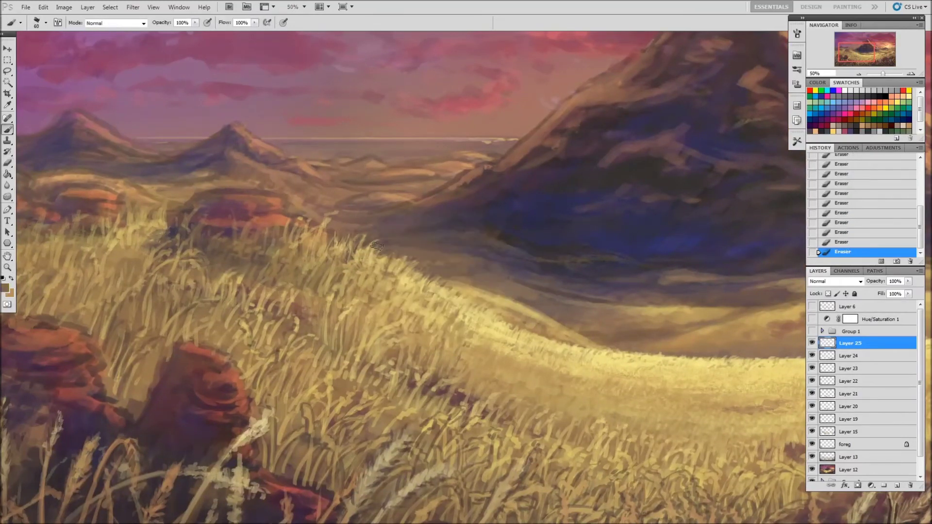
mouse_move(369, 237)
left_mouse_down()
mouse_move(391, 275)
mouse_move(353, 254)
left_mouse_up()
key("bracketleft")
left_click_drag(369, 204, 354, 253)
mouse_move(534, 194)
left_mouse_down()
mouse_move(388, 223)
mouse_move(461, 145)
left_mouse_up()
left_click(367, 231, "alt")
key("bracketleft")
left_click_drag(328, 260, 369, 235)
- Paint dark brown wheat strokes up through the grass at 50% opacity, size 70
left_click(358, 247, "alt")
key("bracketright")
key("bracketright")
key("bracketright")
key("5")
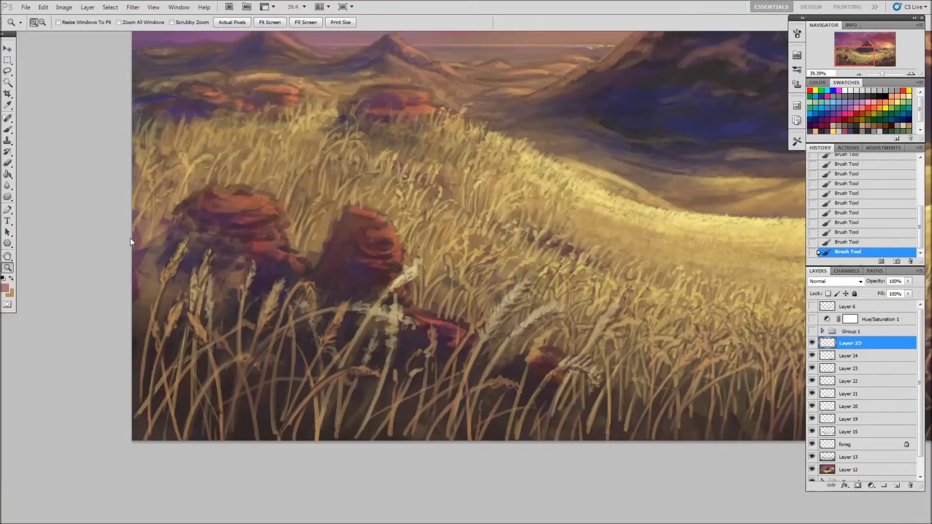
mouse_move(327, 414)
left_mouse_down()
mouse_move(393, 289)
mouse_move(434, 262)
left_mouse_up()
- Paint dark and thin light grass stems into the foreground wheat, alternating dark and light beige
key("x")
key("x")
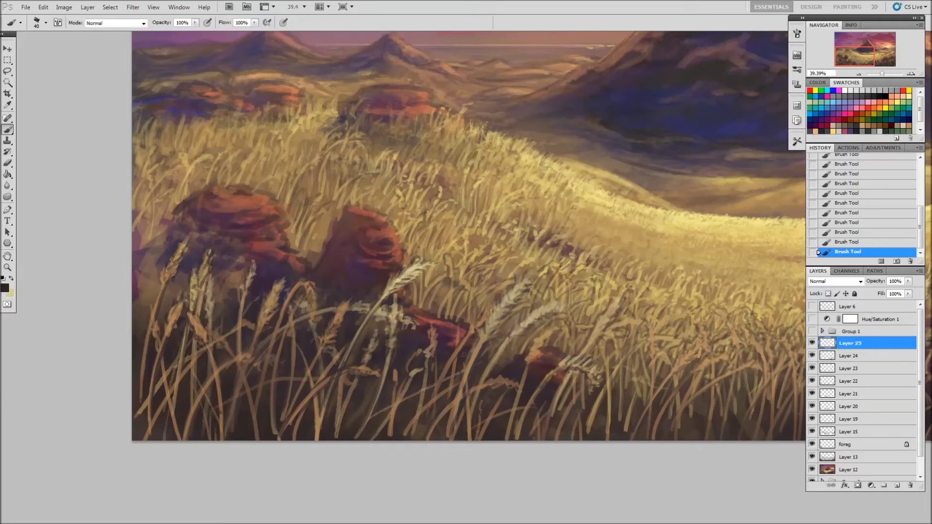
key("x")
key("x")
key("x")
key("x")
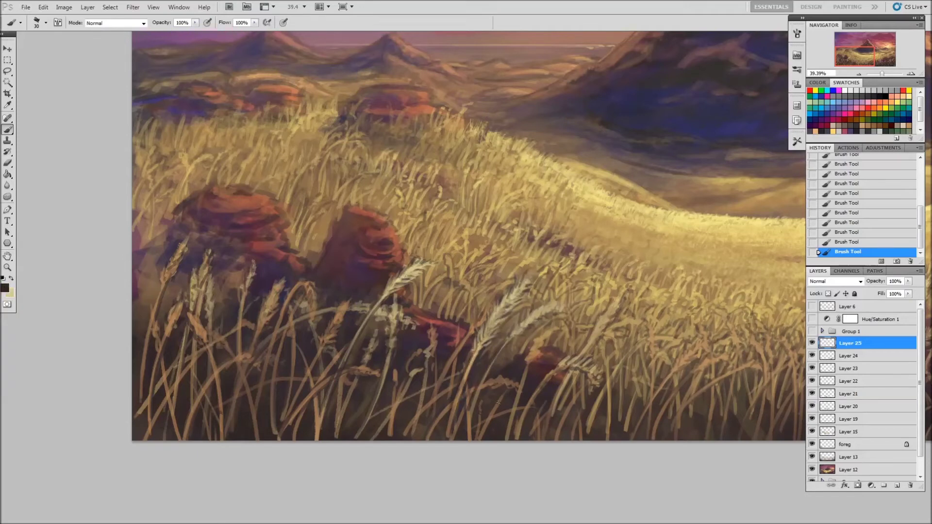
key("x")
key("x")
key("x")
key("x")
key("x")
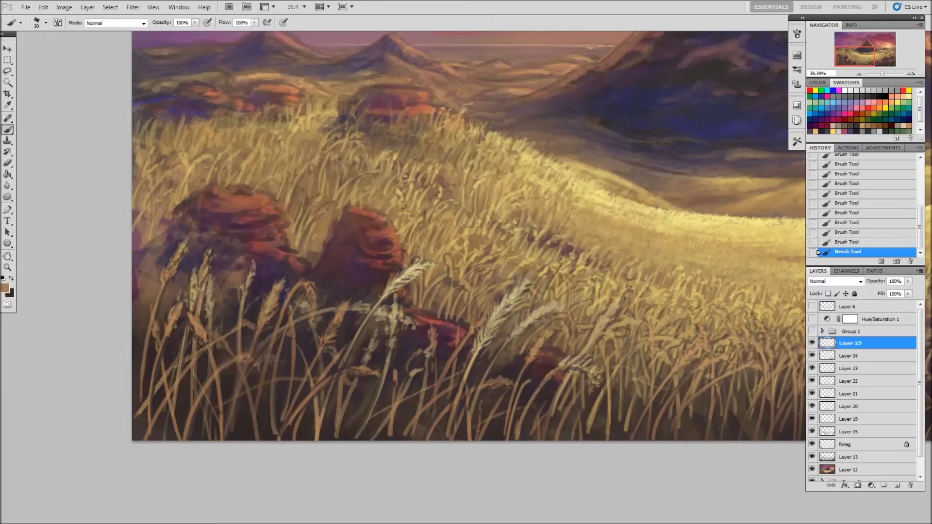
key("x")
key("x")
key("x")
key("x")
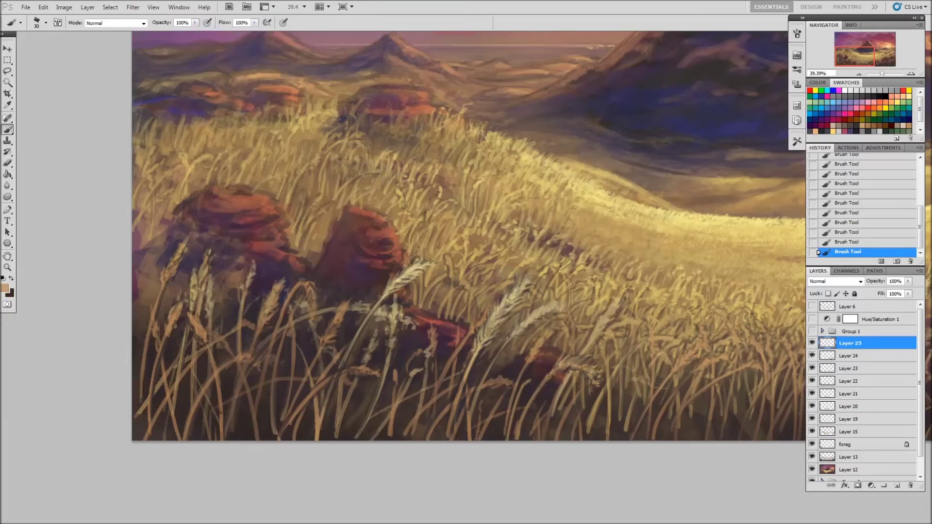
key("x")
mouse_move(607, 360)
left_mouse_down()
mouse_move(605, 420)
mouse_move(610, 405)
mouse_move(590, 432)
left_mouse_up()
key("x")
key("x")
key("x")
key("x")
key("x")
key("x")
key("x")
left_click_drag(605, 373, 641, 342)
key("x")
key("x")
key("x")
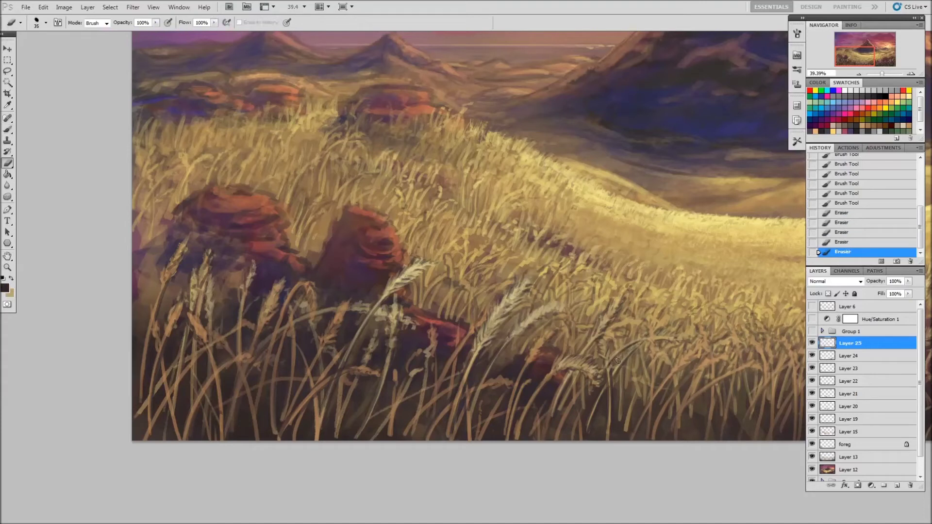
key("x")
key("x")
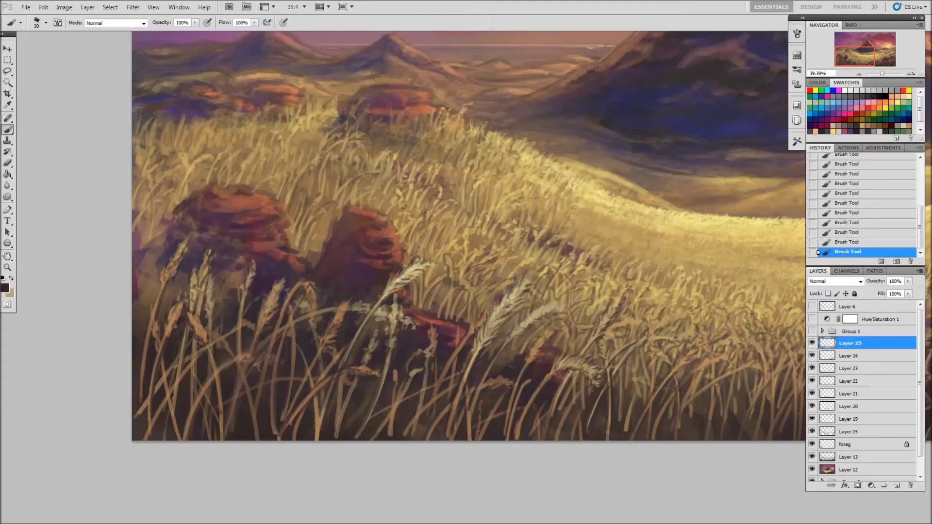
key("x")
key("x")
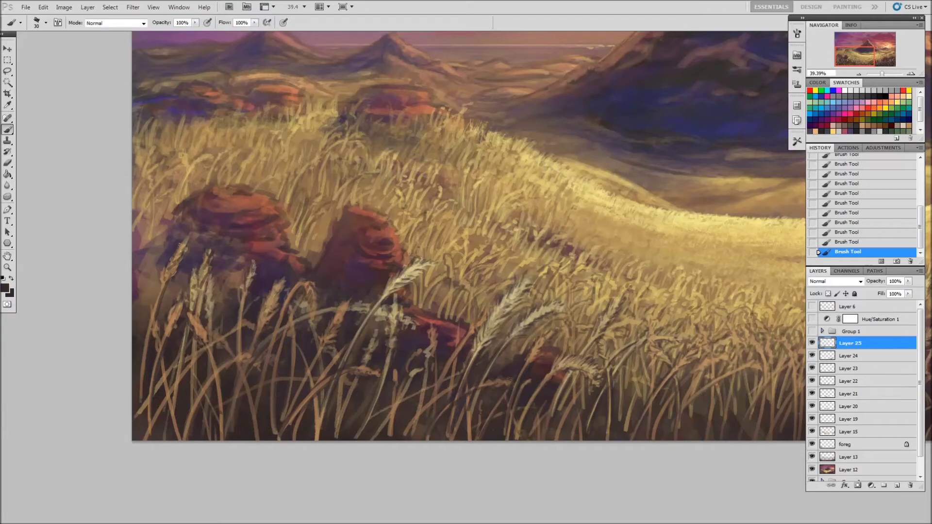
- Sample dark brown and light beige from the wheat, with brush size 35 and full opacity
left_click(456, 396, "alt")
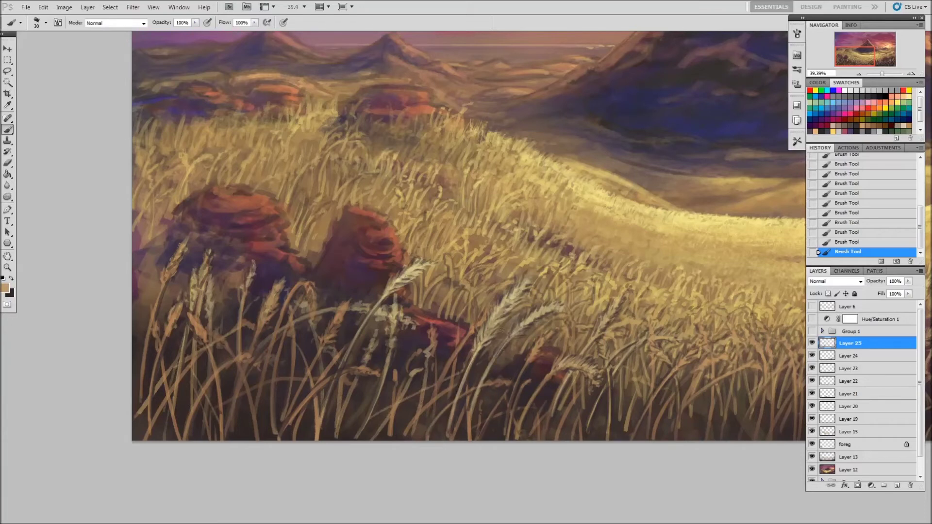
left_click(468, 420, "alt")
left_click(482, 330, "alt")
key("x")
key("x")
key("x")
key("x")
key("x")
key("x")
key("6")
key("bracketright")
key("x")
key("8")
key("x")
key("x")
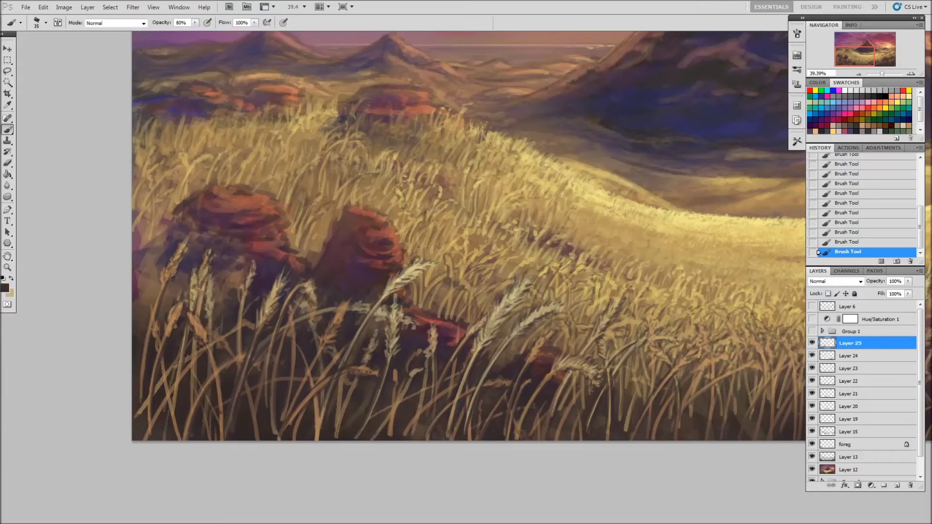
key("0")
- Pick a tan colour and zoom in closely on the wheat stems
key("x")
left_click(223, 361, "alt")
key("x")
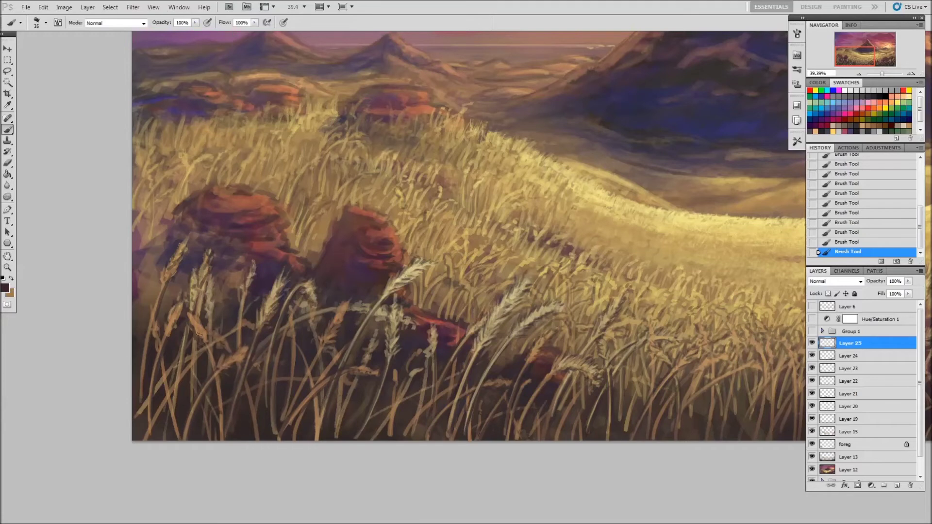
key("x")
key("x")
key("x")
key("x")
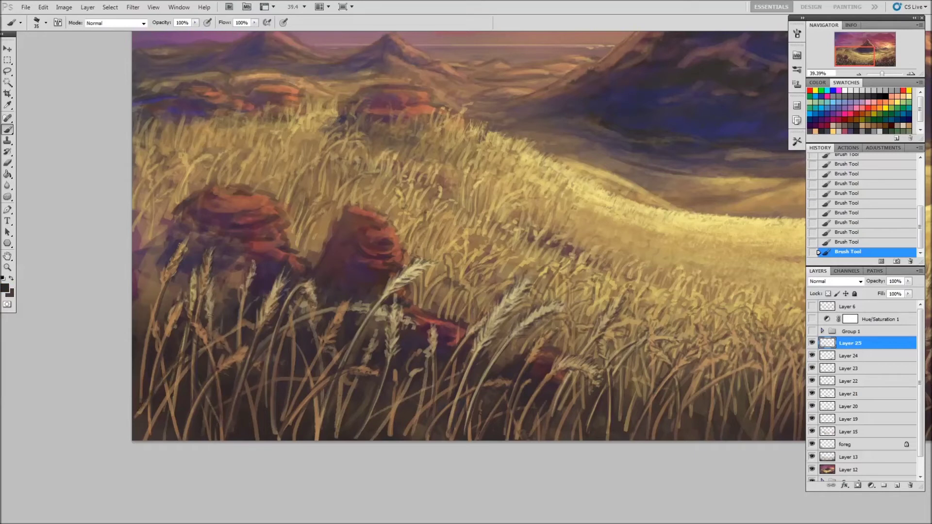
key("x")
key("x")
key("x")
key("x")
key("x")
key("x")
key("x")
key("x")
key("x")
key("x")
key("x")
key("z")
left_click(157, 335)
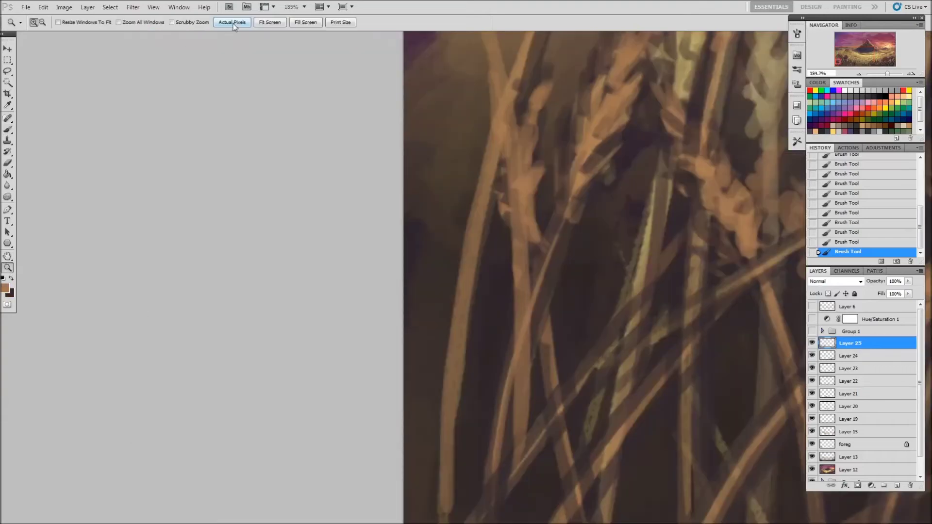
- Fit the painting in the window, then pan across the wheat foreground with the brush at size 35
left_click(270, 22)
key("b")
key("x")
key("x")
key("bracketleft")
key("x")
key("x")
key("x")
key("x")
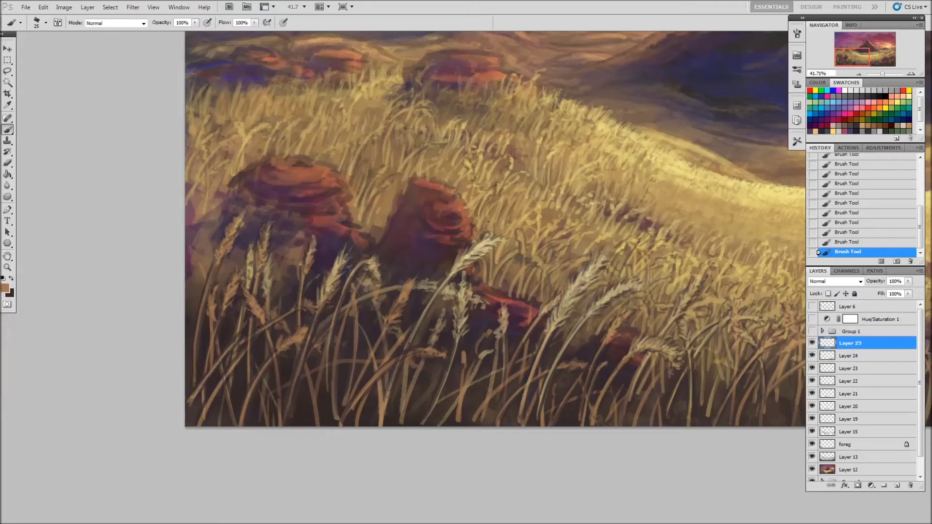
left_click_drag(437, 369, 408, 375)
key("x")
left_click_drag(353, 271, 326, 291)
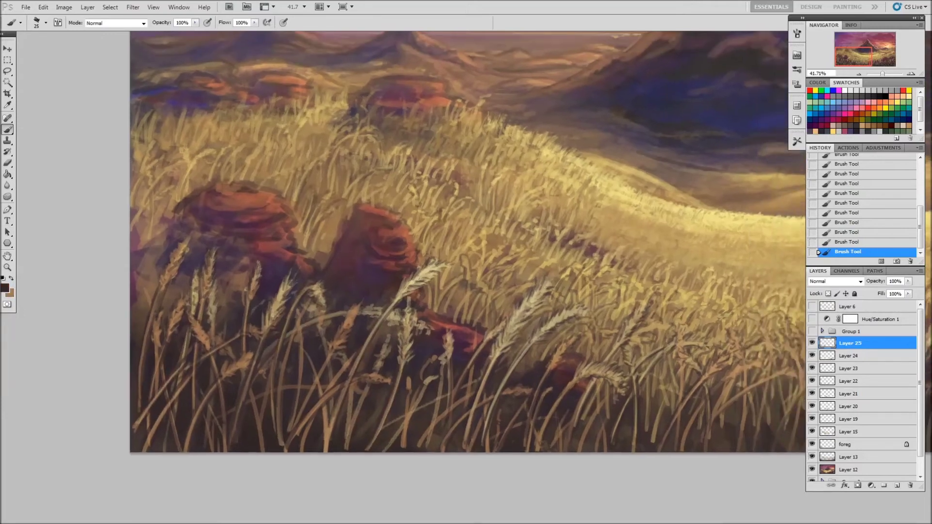
left_click_drag(406, 422, 377, 430)
key("x")
key("x")
key("x")
key("x")
key("bracketright")
left_click_drag(483, 385, 473, 386)
- Paint darker brown grass blades across the lower foreground
left_click(371, 390, "alt")
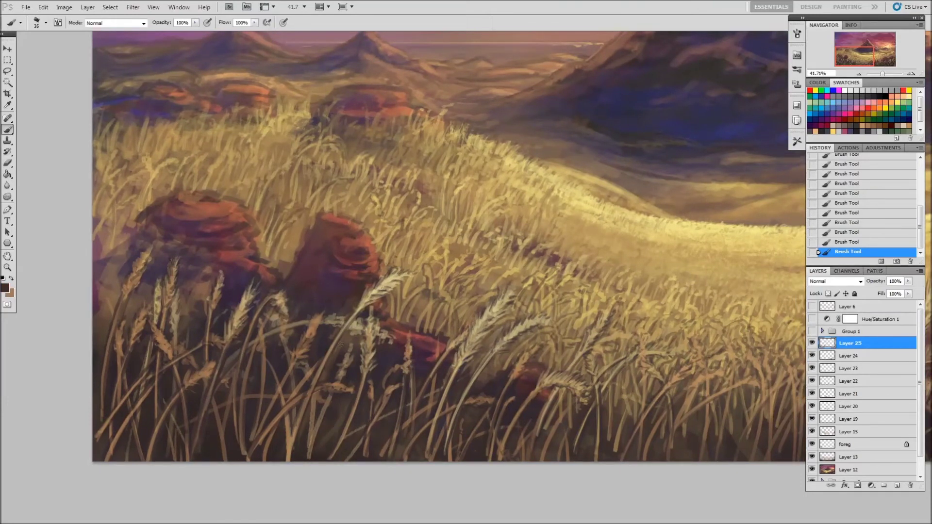
left_click_drag(323, 456, 305, 397)
left_click_drag(222, 458, 230, 391)
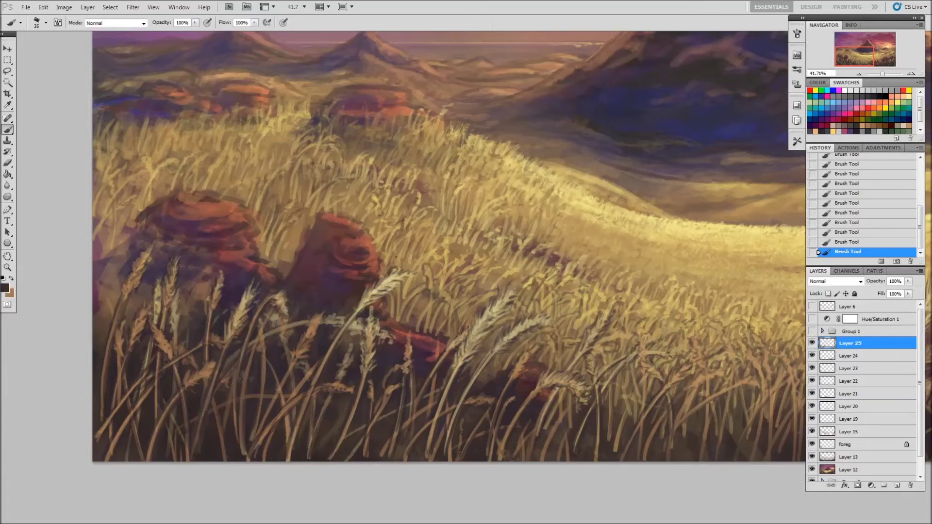
key("x")
key("x")
left_click_drag(258, 448, 297, 397)
key("x")
left_click_drag(259, 449, 313, 373)
key("x")
key("x")
key("x")
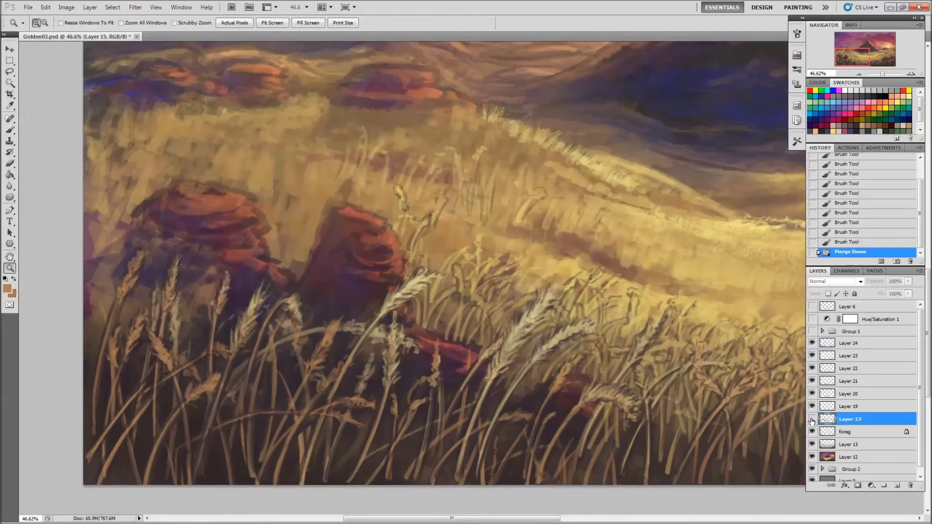
- Paint light grass blades into the lower-left foreground
left_click_drag(261, 431, 310, 362)
mouse_move(305, 402)
left_mouse_down()
mouse_move(328, 365)
mouse_move(250, 335)
left_mouse_up()
mouse_move(217, 480)
left_mouse_down()
mouse_move(221, 421)
mouse_move(242, 355)
mouse_move(287, 372)
left_mouse_up()
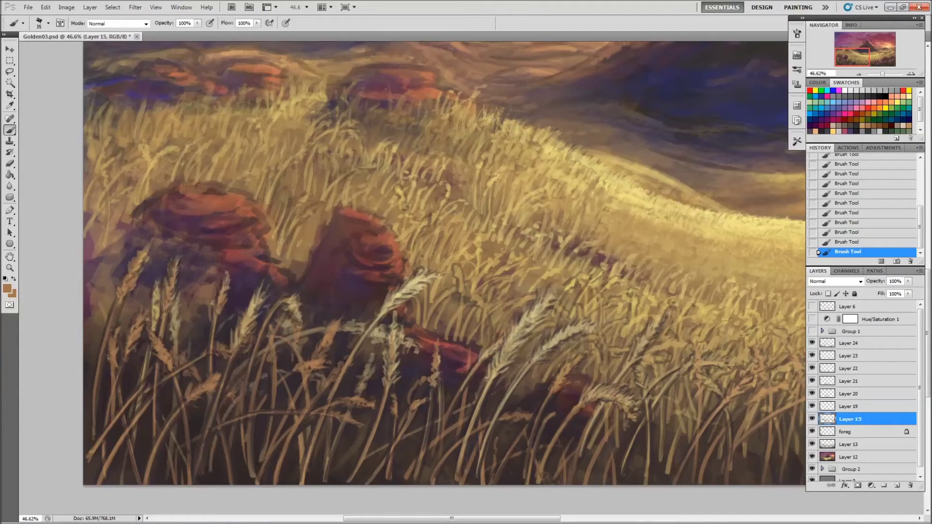
left_click_drag(210, 485, 220, 446)
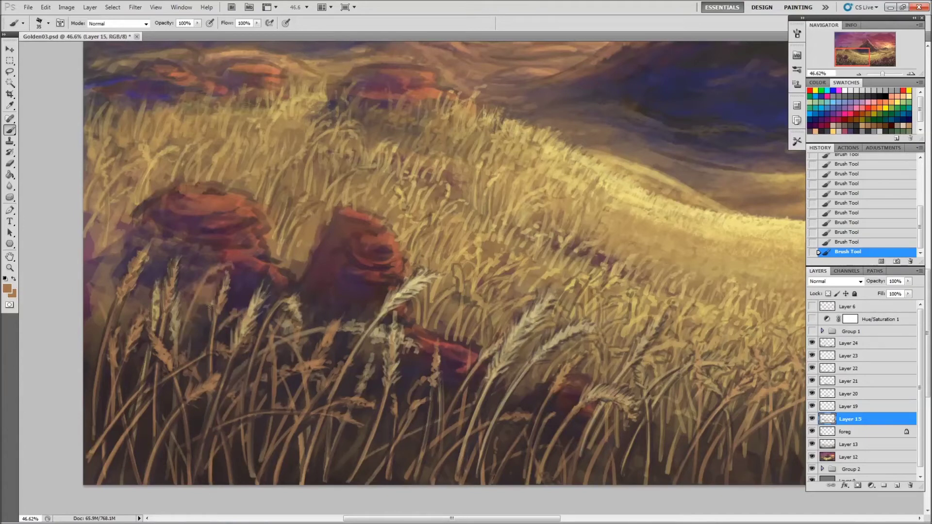
left_click_drag(194, 345, 216, 313)
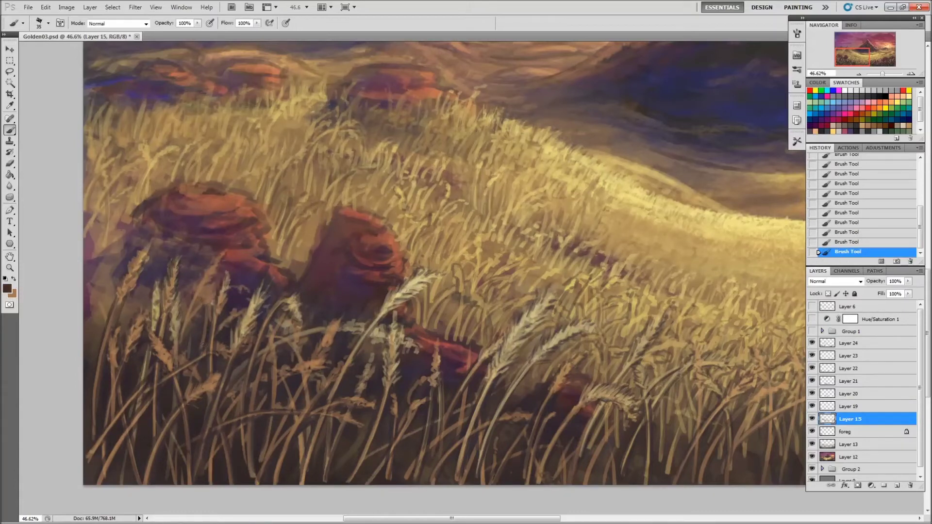
- Sample a light brown and paint pale wheat strokes along the field's left edge with a size-30 brush
key("x")
key("x")
left_click(211, 267, "alt")
key("bracketleft")
key("x")
left_click_drag(95, 359, 92, 333)
left_click_drag(94, 376, 89, 320)
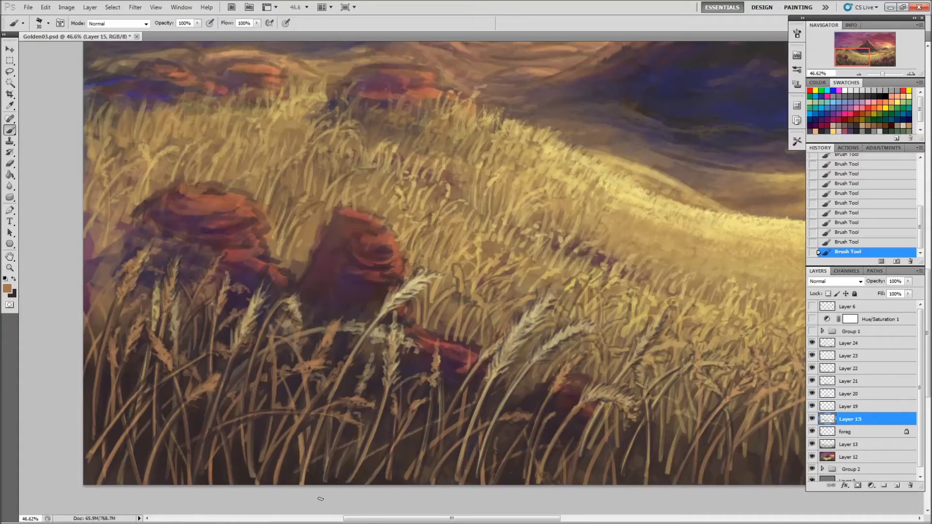
key("x")
- Select Layer 24, zoom out to the whole painting, and add a new empty Layer 25 above it
key("x")
left_click(849, 343)
key("x")
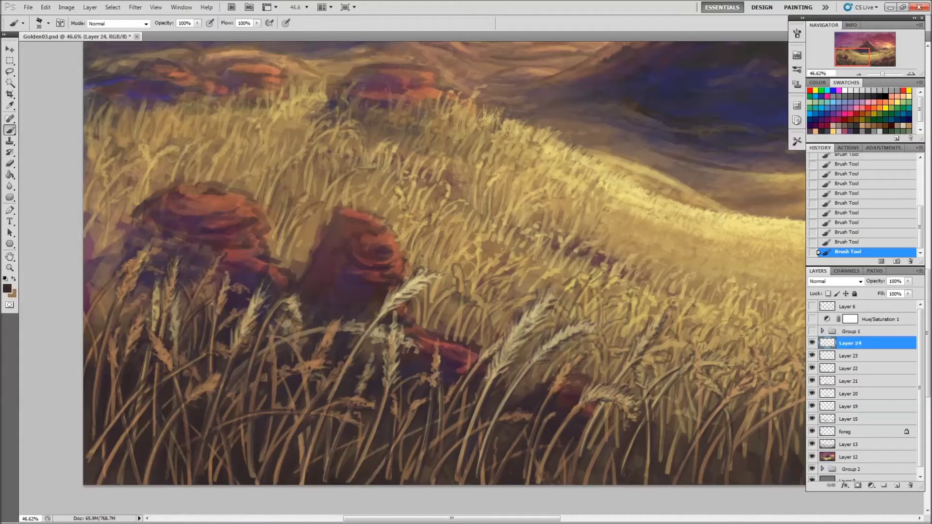
key("x")
key("x")
key("x")
key("x")
key("x")
key("x")
key("x")
key("x")
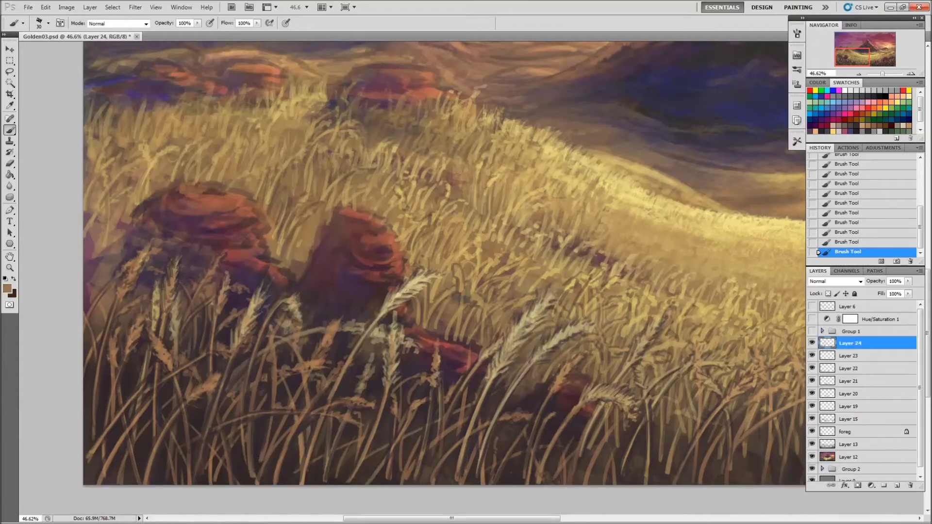
key("x")
key("x")
key("x")
key("x")
key("x")
key("x")
key("x")
key("x")
key("x")
key("x")
key("x")
key("ctrl+minus")
key("x")
key("x")
key("x")
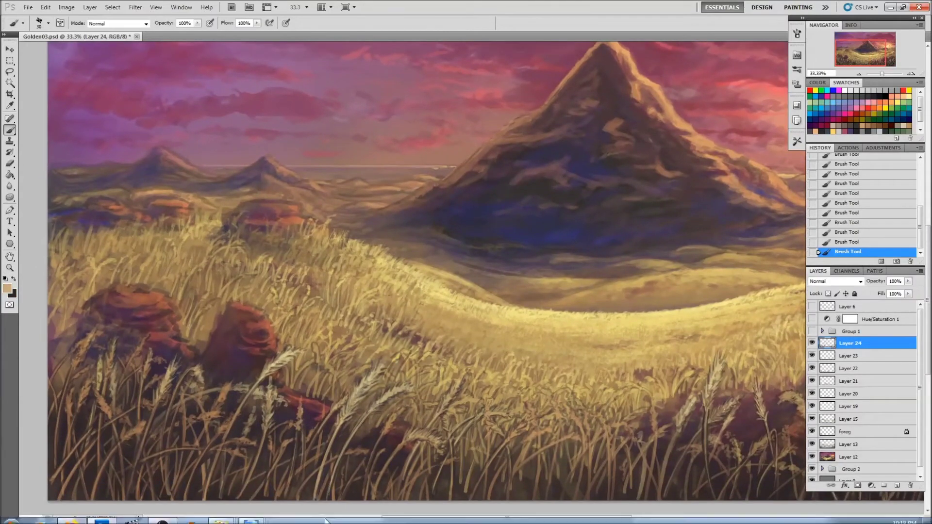
left_click_drag(232, 343, 350, 309)
key("bracketright")
key("bracketright")
key("bracketright")
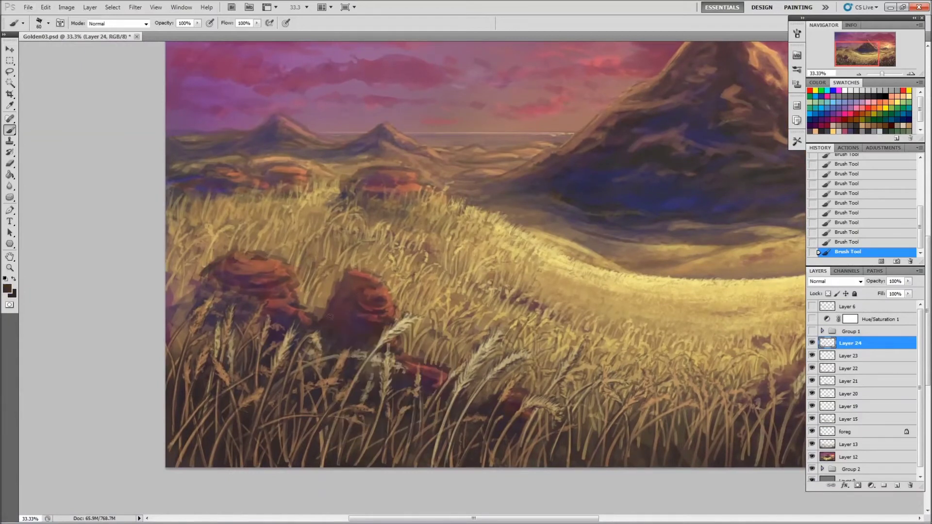
key("ctrl+shift+alt+n")
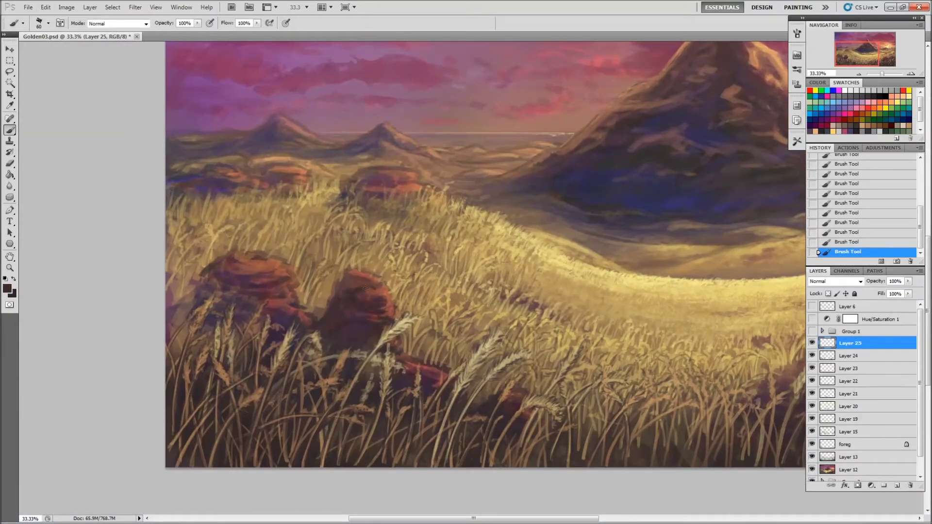
- Shade the top and right side of the left rock with darker reddish brown at 100% opacity
key("0")
left_click(359, 307, "alt")
left_click_drag(264, 270, 228, 261)
left_click_drag(294, 286, 253, 277)
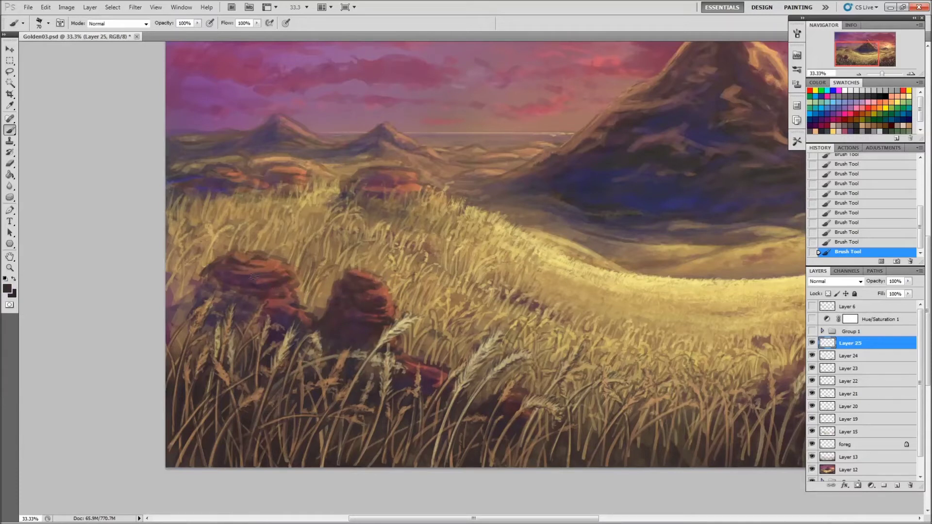
key("x")
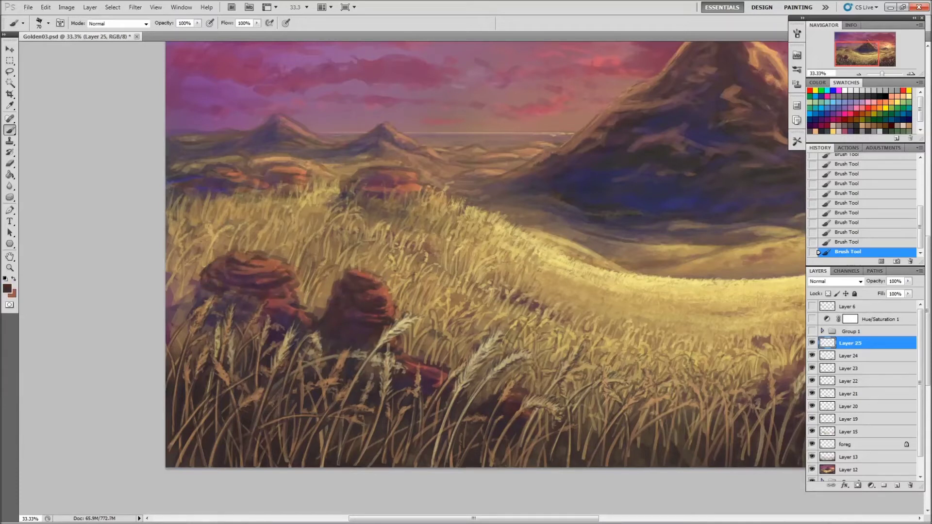
left_click_drag(237, 297, 271, 294)
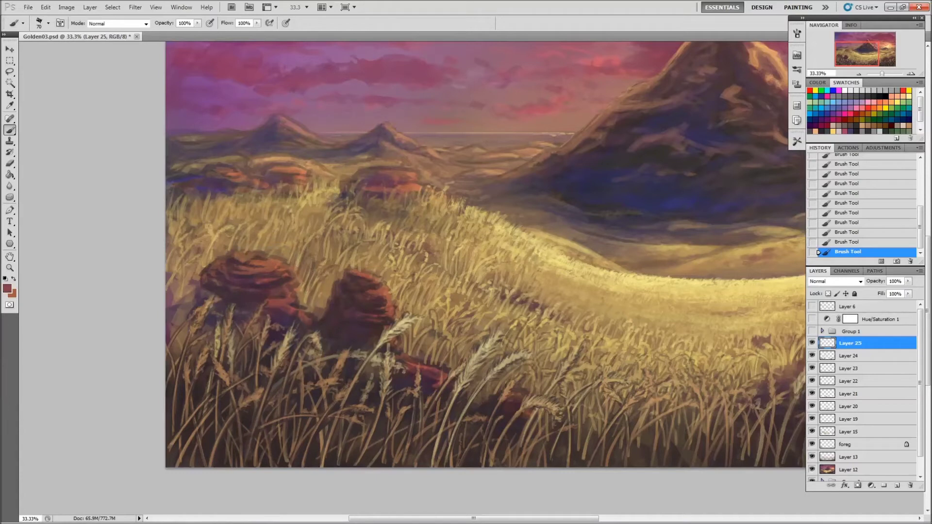
left_click_drag(270, 258, 293, 286)
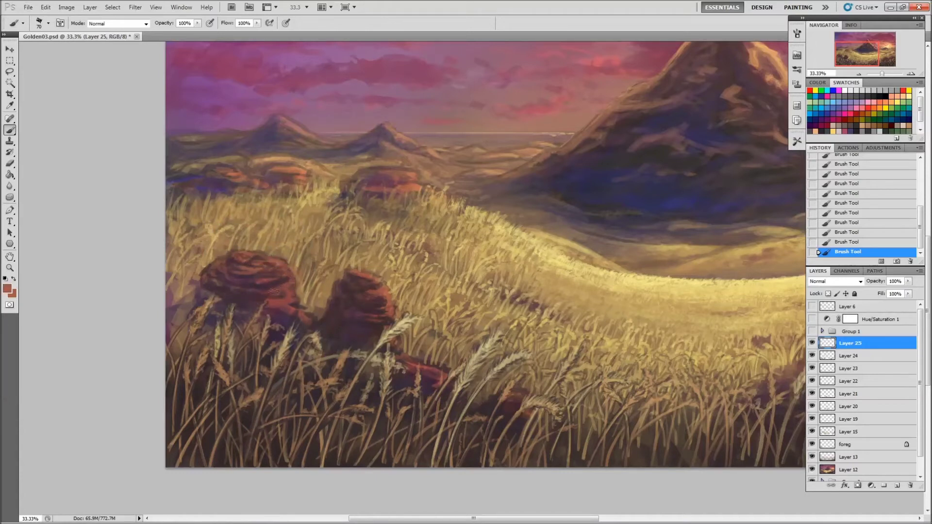
- Sample dark purple and dark brown from the rock, undoing a stray change and restoring 100% opacity
left_click(285, 300, "alt")
left_click(317, 343, "alt")
key("5")
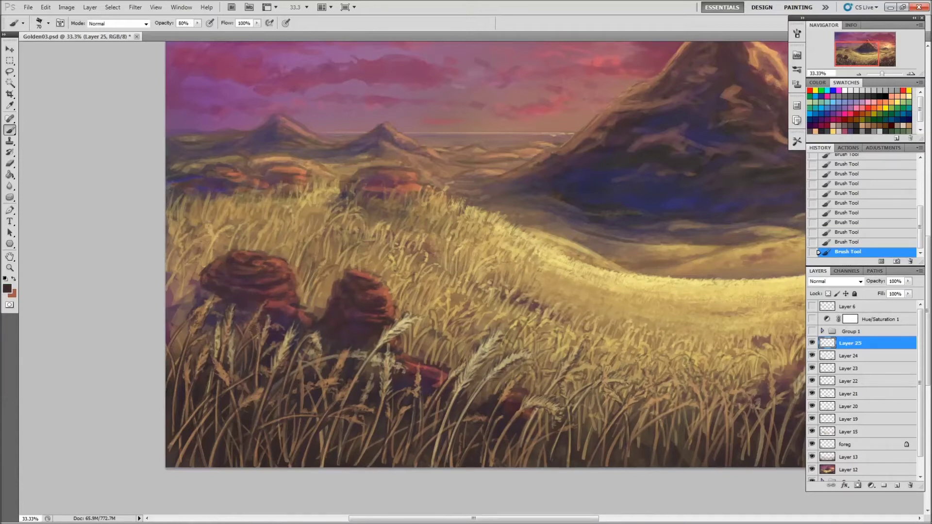
key("e")
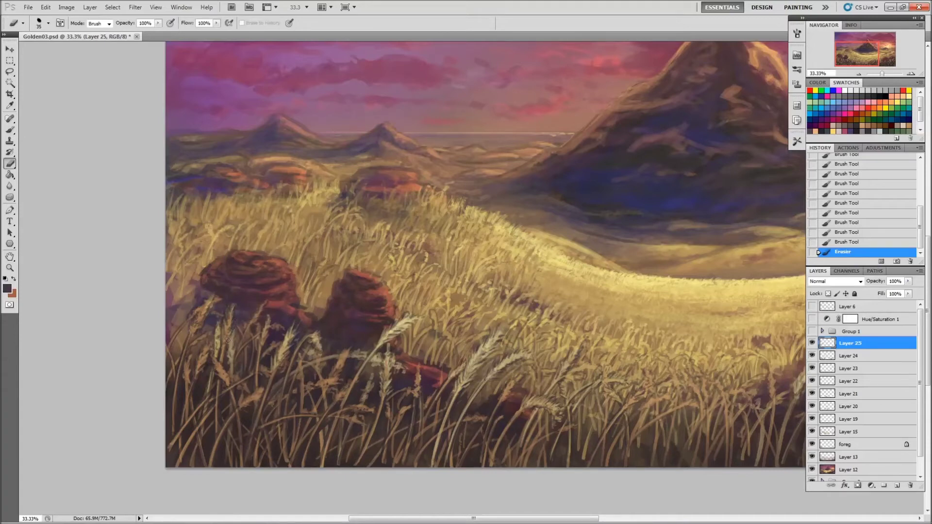
key("b")
scroll(318, 347, "up", 1)
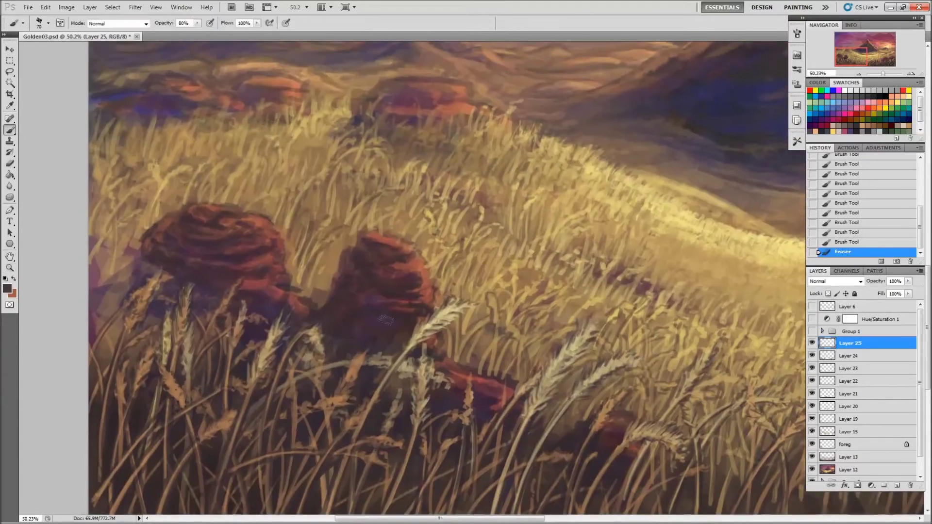
key("ctrl+z")
key("0")
- Mute the reddish patch below the wheat heads with darker brown strokes
mouse_move(510, 395)
left_mouse_down()
mouse_move(480, 384)
mouse_move(503, 407)
mouse_move(479, 371)
left_mouse_up()
left_click(486, 403, "alt")
left_click(442, 335, "alt")
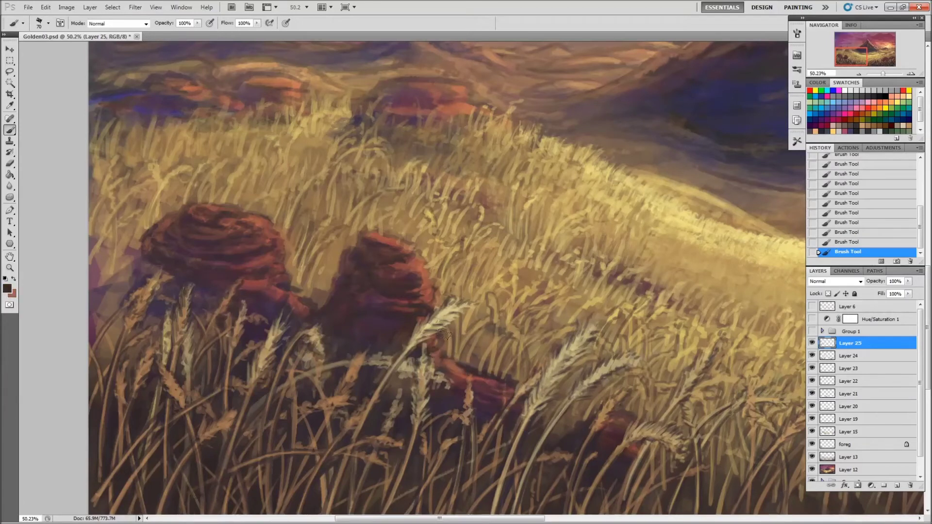
left_click_drag(455, 354, 514, 388)
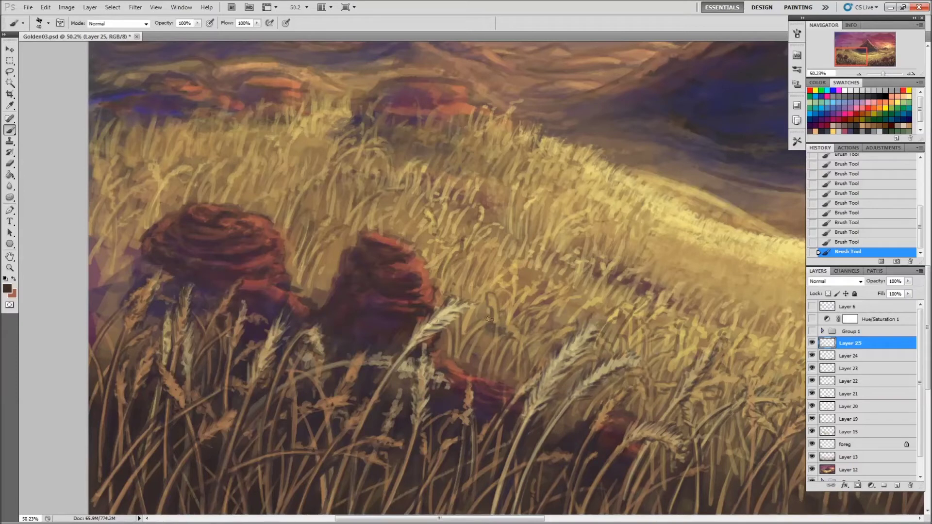
left_click(481, 347, "alt")
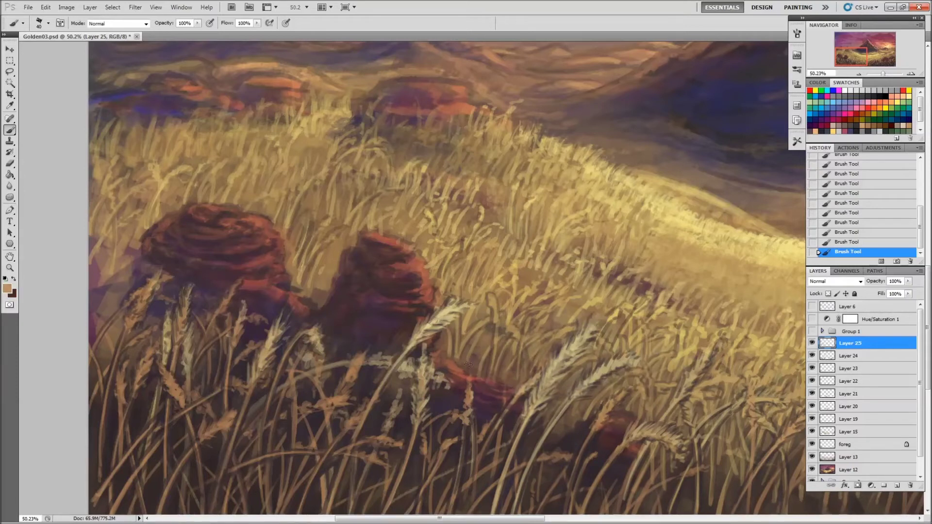
key("x")
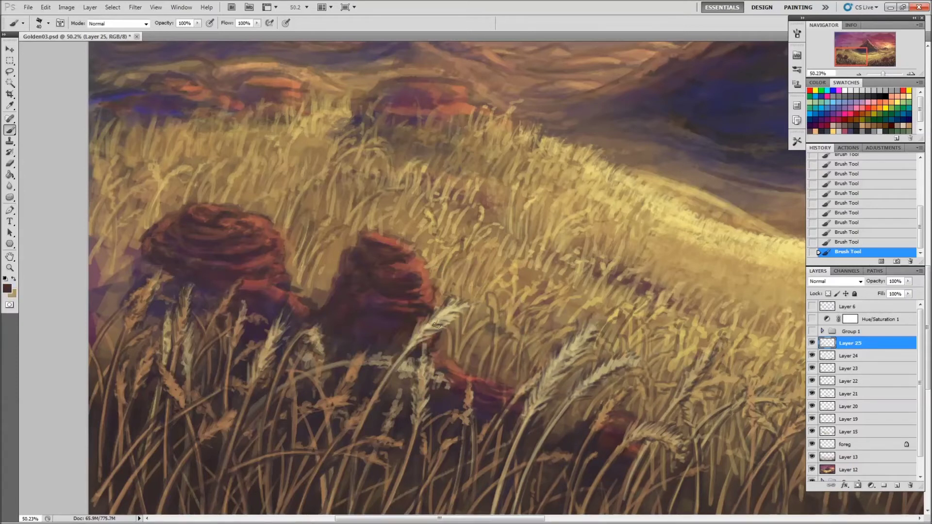
left_click_drag(411, 275, 368, 248)
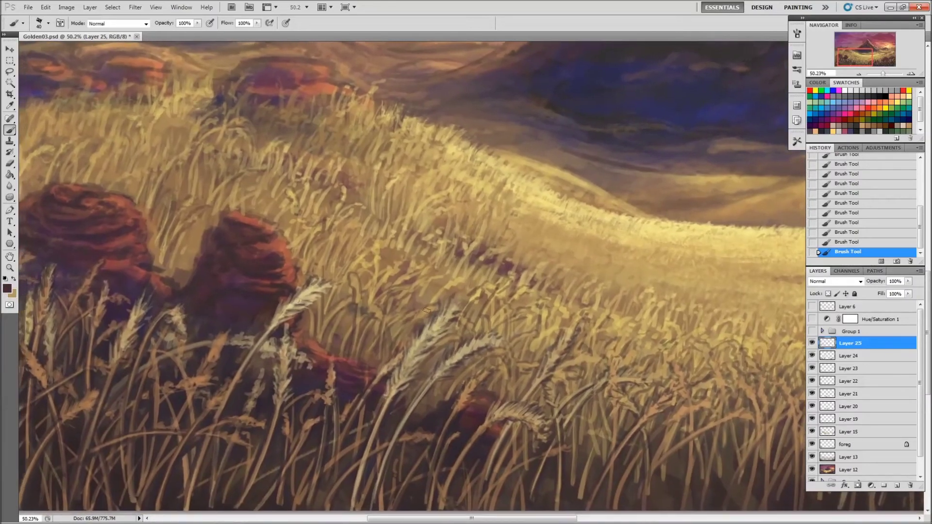
left_click(544, 332, "alt")
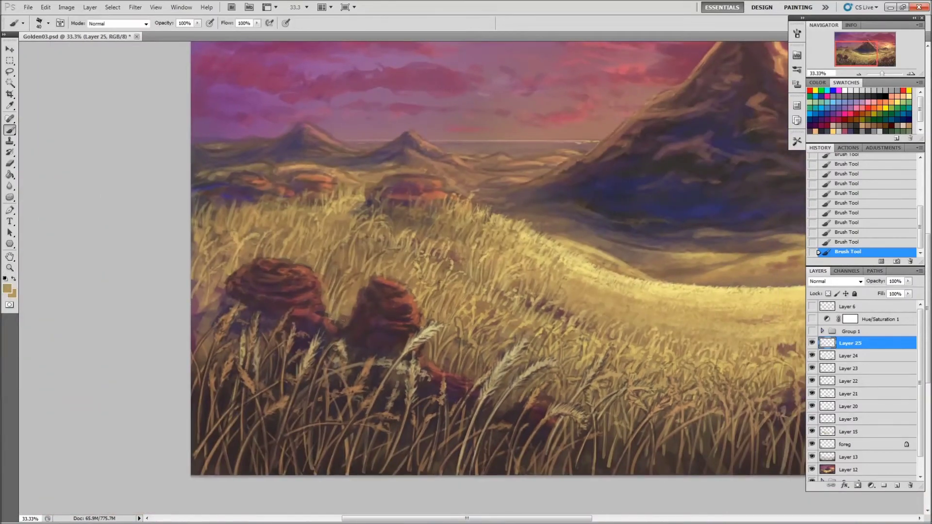
- Sample an orange-brown from the rock and add small orange strokes to it
left_click(342, 276, "alt")
left_click(324, 289, "alt")
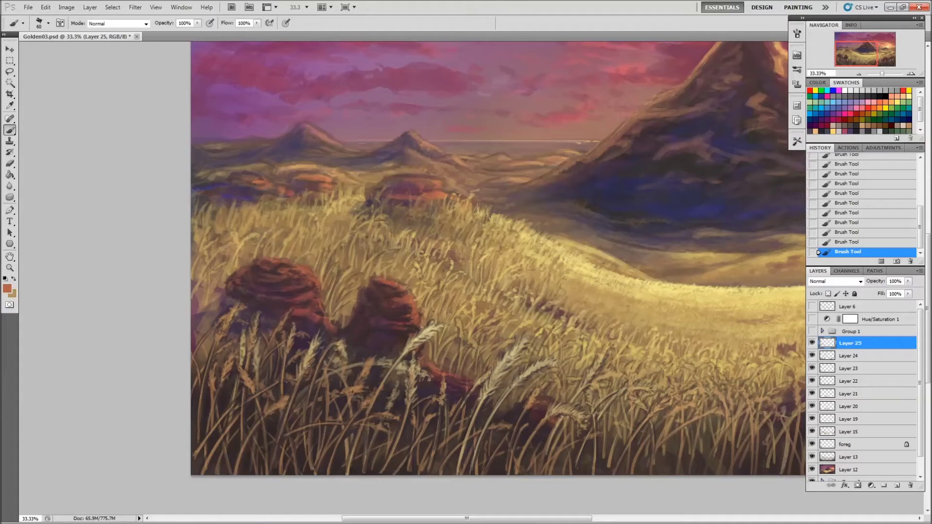
left_click(431, 361, "alt")
left_click(422, 322, "alt")
left_click(407, 289, "alt")
scroll(374, 278, "up", 1)
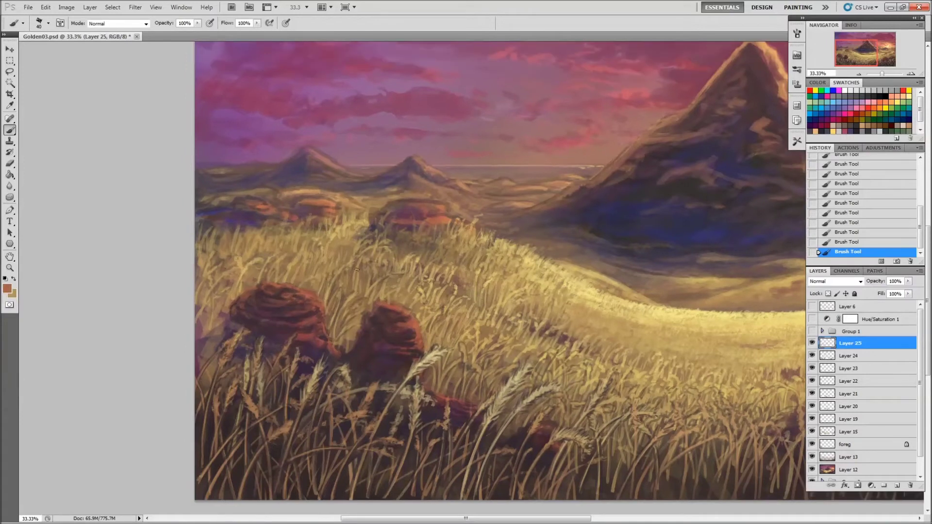
left_click_drag(436, 205, 436, 219)
- Sample dark maroon and red-brown rock tones, with brush size 80 at 100% opacity
left_click(332, 214, "alt")
key("x")
key("bracketleft")
key("bracketleft")
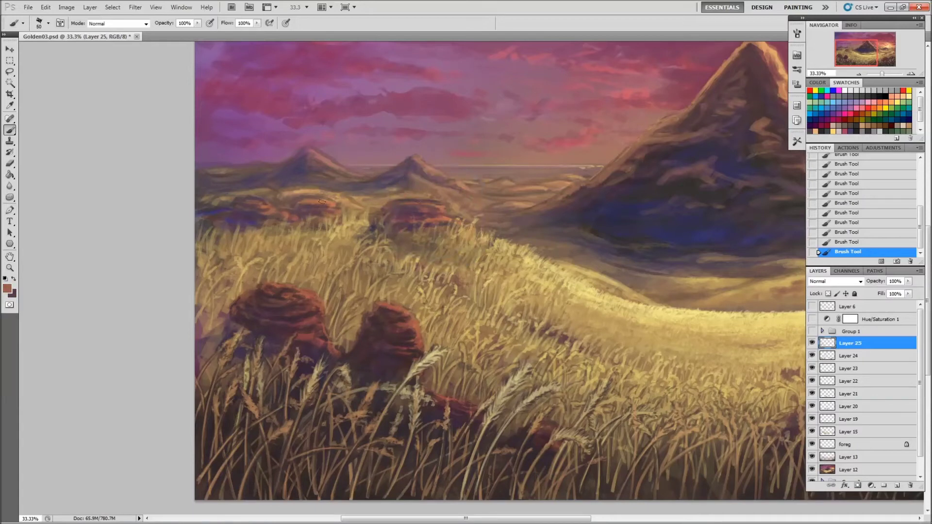
left_click(317, 199, "alt")
left_click(311, 203, "alt")
key("bracketleft")
left_click(253, 202, "alt")
left_click(313, 367, "alt")
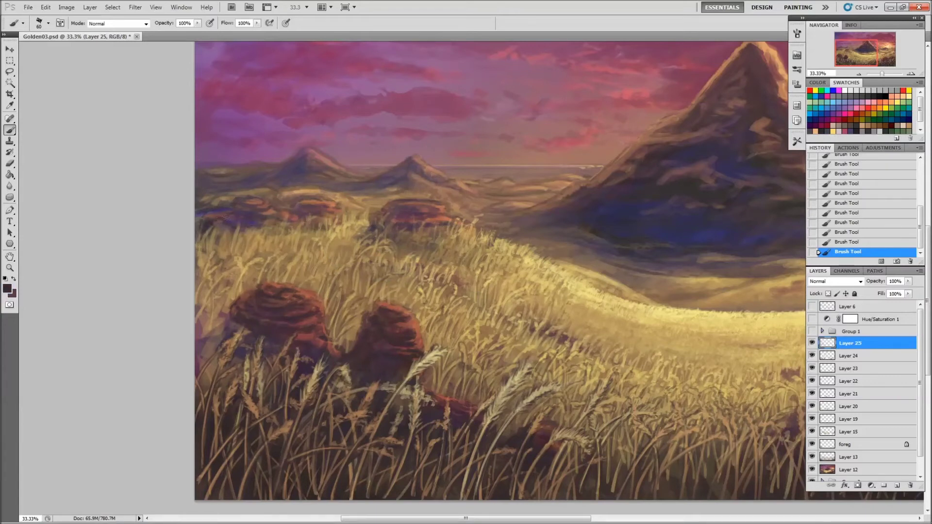
key("0")
left_click(231, 226, "alt")
- Paint light wheat-tan strokes into the bright mid-field grass with a size-90 brush
left_click(320, 275, "alt")
key("2")
key("bracketright")
key("bracketright")
key("bracketright")
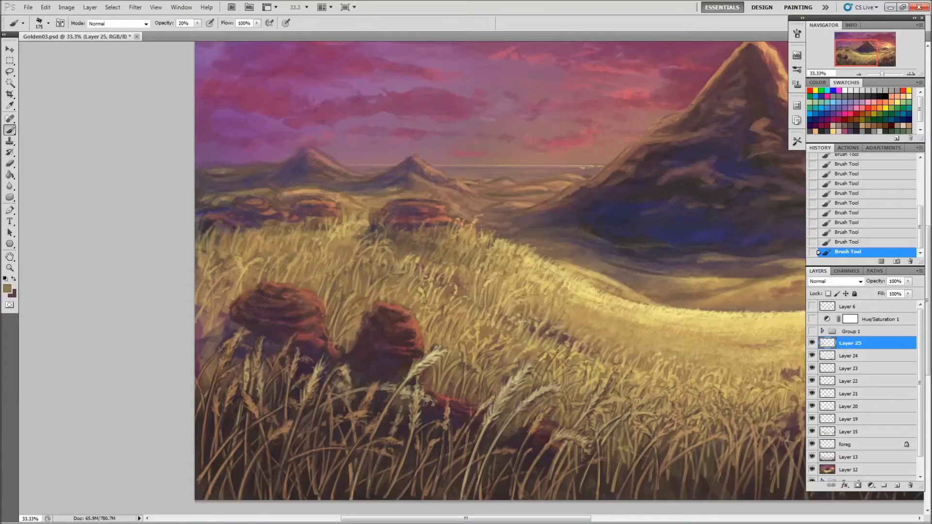
key("0")
left_click(315, 310, "alt")
key("bracketleft")
key("bracketleft")
key("bracketleft")
key("bracketleft")
key("bracketleft")
key("bracketleft")
left_click(400, 252, "alt")
mouse_move(384, 258)
left_mouse_down()
mouse_move(381, 241)
mouse_move(400, 237)
left_mouse_up()
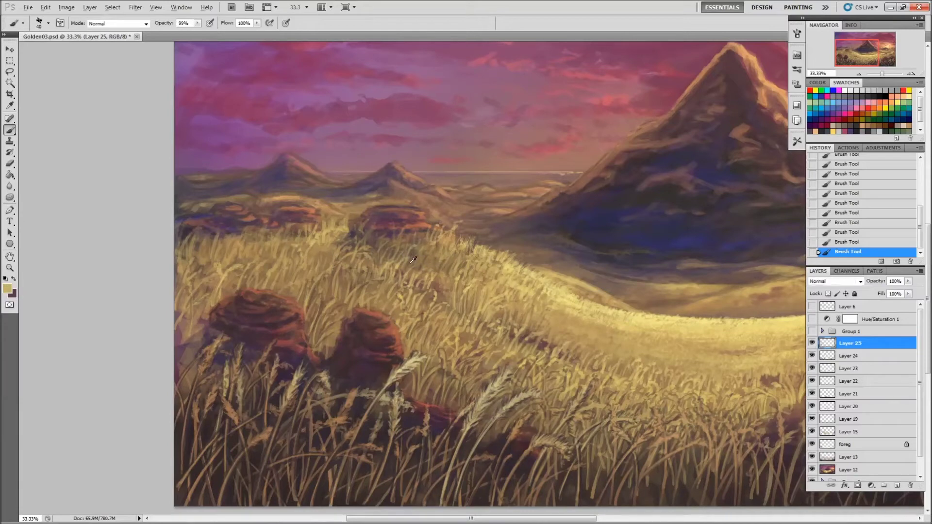
left_click(500, 306, "alt")
left_click_drag(413, 270, 440, 255)
- Zoom in on the foreground rocks and sample dark and light red-brown and mauve-brown tones at full opacity
key("ctrl+plus")
key("bracketright")
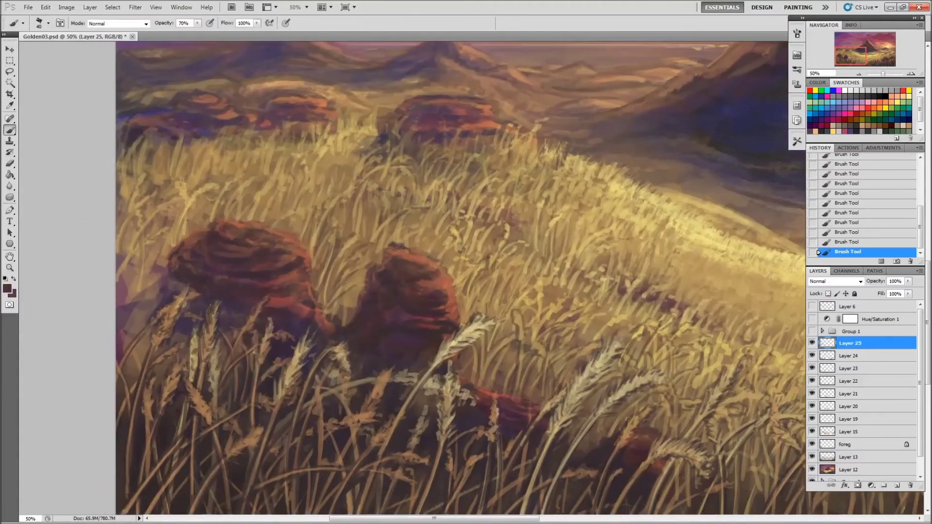
left_click(414, 295, "alt")
left_click(423, 335, "alt")
left_click(300, 298, "alt")
key("0")
mouse_move(311, 309)
left_mouse_down()
mouse_move(289, 287)
mouse_move(253, 290)
left_mouse_up()
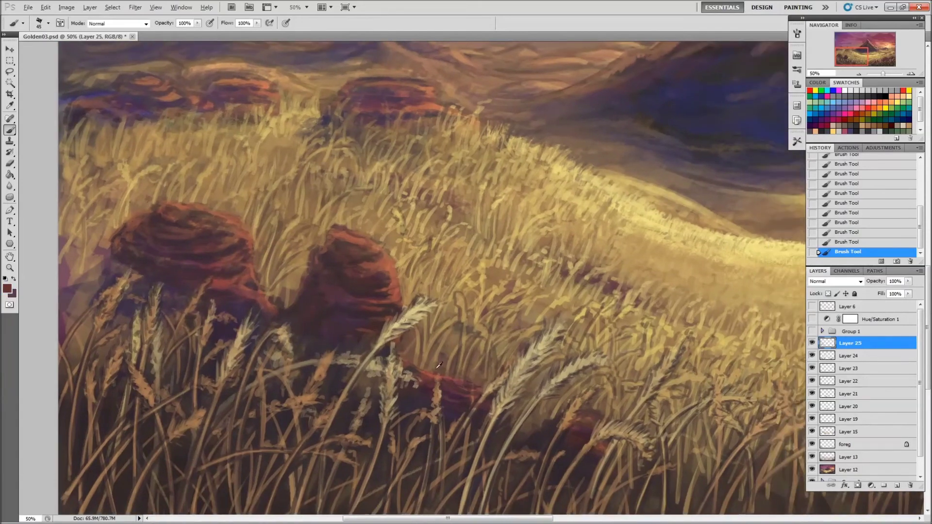
left_click(424, 368, "alt")
left_click_drag(562, 431, 414, 283)
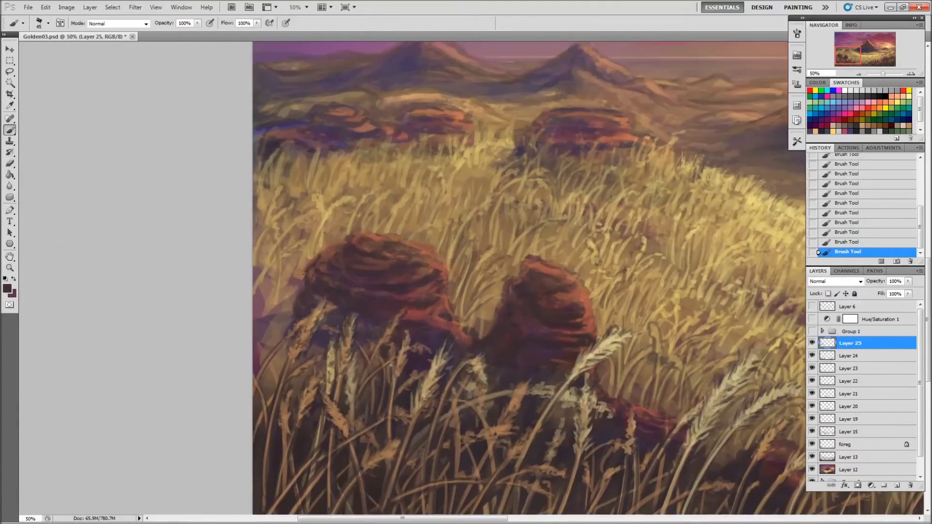
- Sample mauve and shadow tones and paint dark purple shading along the left rock's lower-left edge
left_click(334, 321, "alt")
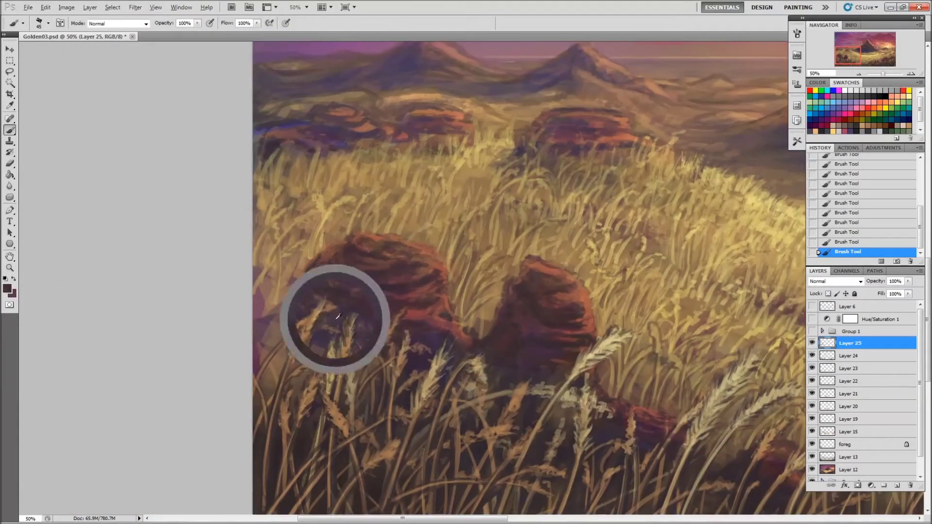
left_click(413, 312, "alt")
left_click(369, 335, "alt")
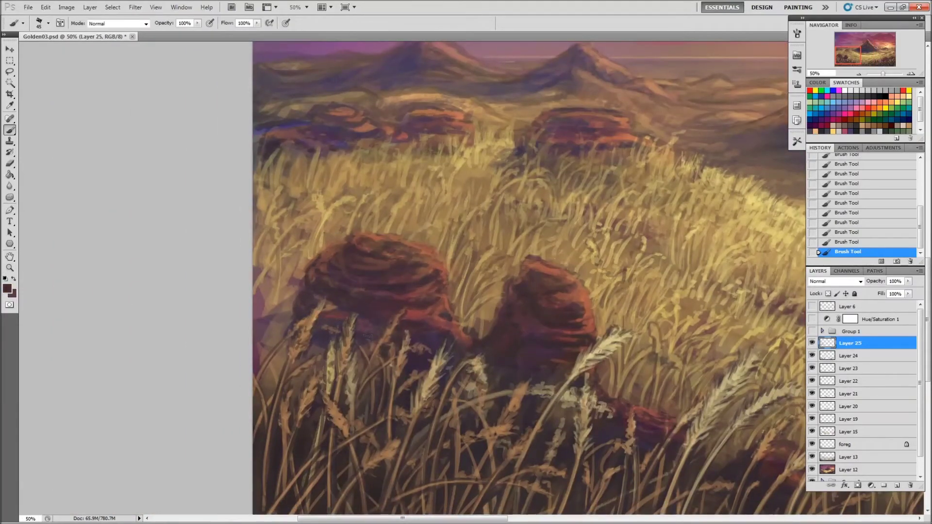
left_click(408, 398, "alt")
mouse_move(319, 349)
left_mouse_down()
mouse_move(291, 369)
mouse_move(293, 408)
left_mouse_up()
mouse_move(287, 342)
left_mouse_down()
mouse_move(274, 364)
mouse_move(256, 298)
left_mouse_up()
- Dab lighter and darker strokes along the lower-left edge, adding light strokes at the far left
left_click(270, 340, "alt")
left_click(264, 320, "alt")
mouse_move(269, 391)
left_mouse_down()
mouse_move(257, 354)
mouse_move(302, 320)
mouse_move(274, 265)
left_mouse_up()
left_click(327, 217, "alt")
mouse_move(279, 303)
left_mouse_down()
mouse_move(281, 260)
mouse_move(258, 241)
left_mouse_up()
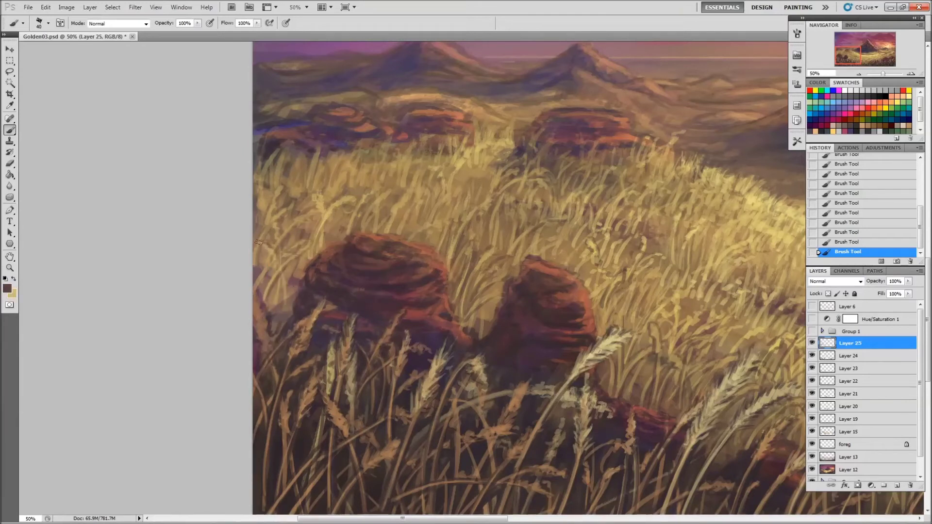
- Swap between light and dark brown colours, shrink the brush, and sample browns from the rock
key("x")
key("x")
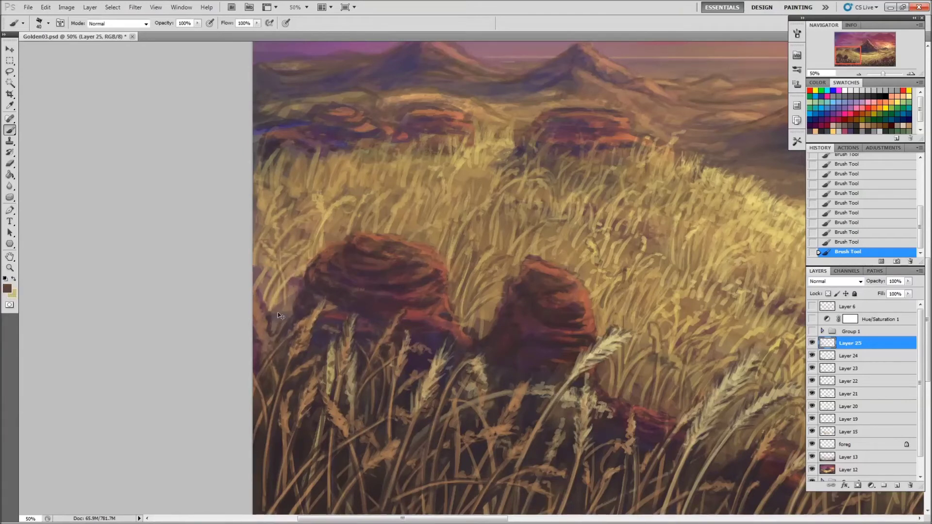
key("x")
key("bracketleft")
left_click(279, 332, "alt")
key("x")
key("x")
key("x")
key("x")
left_click(297, 351, "alt")
key("x")
key("bracketleft")
key("x")
key("x")
key("x")
key("x")
key("x")
key("x")
key("x")
key("x")
key("x")
key("x")
key("x")
key("x")
key("x")
key("x")
key("x")
key("x")
key("x")
key("x")
- Enlarge the brush, set opacity to 50%, and zoom out to see the mountain and sky
key("bracketright")
key("5")
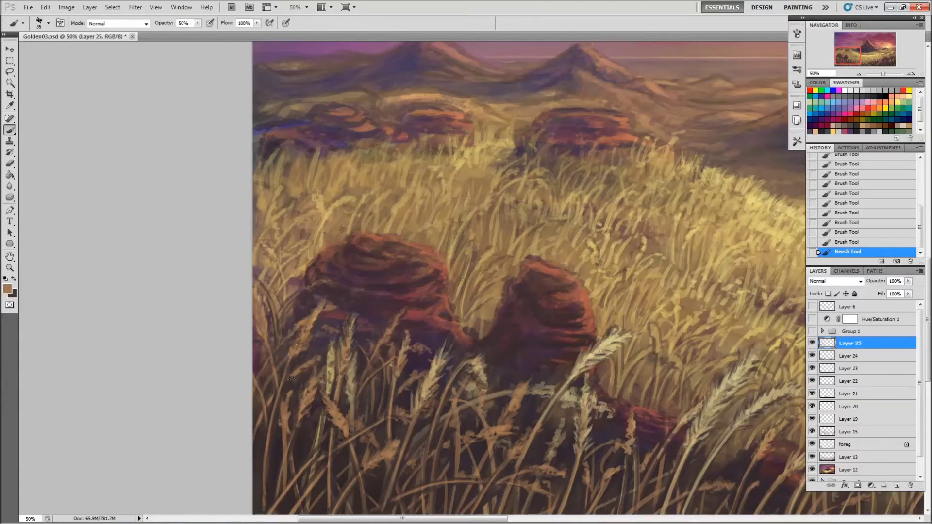
key("z")
left_click_drag(264, 333, 546, 283)
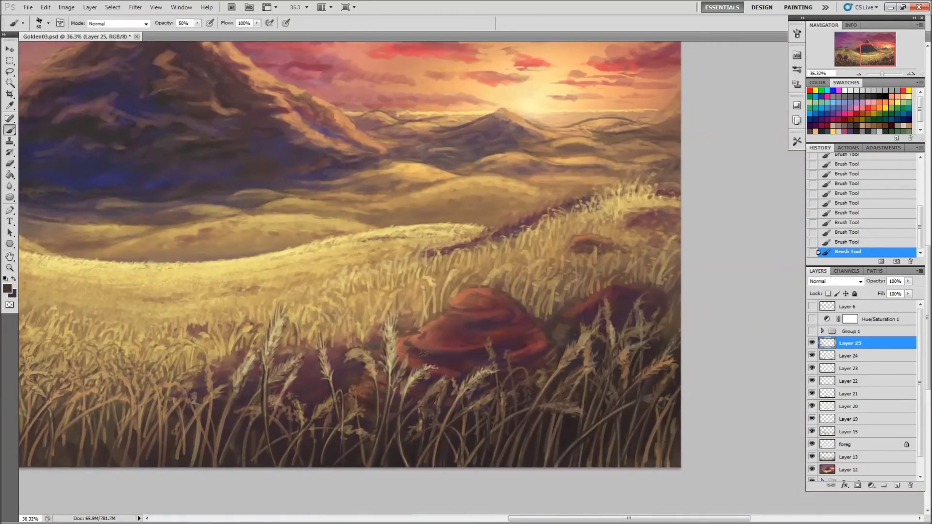
- Paint light peach and salmon highlights across the rock top and dark purple strokes in the grass
key("x")
key("x")
left_click_drag(466, 297, 523, 319)
key("x")
key("x")
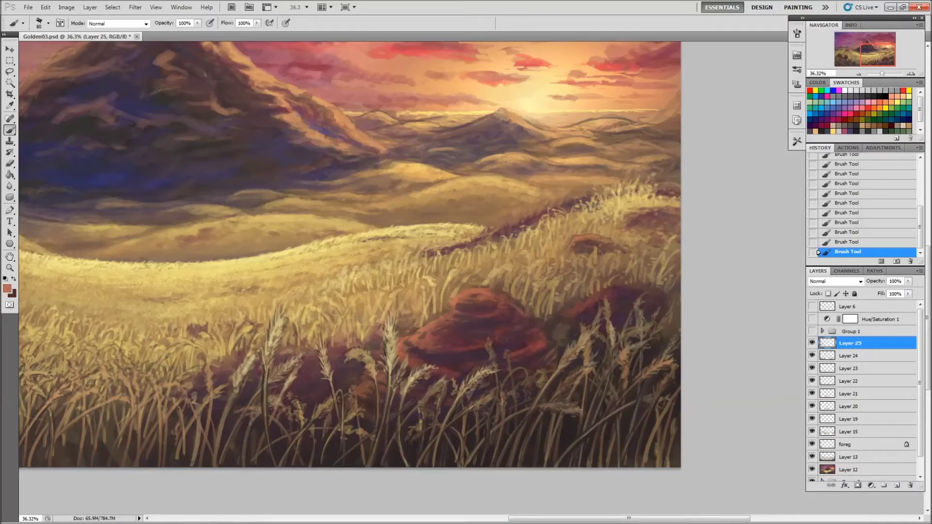
key("x")
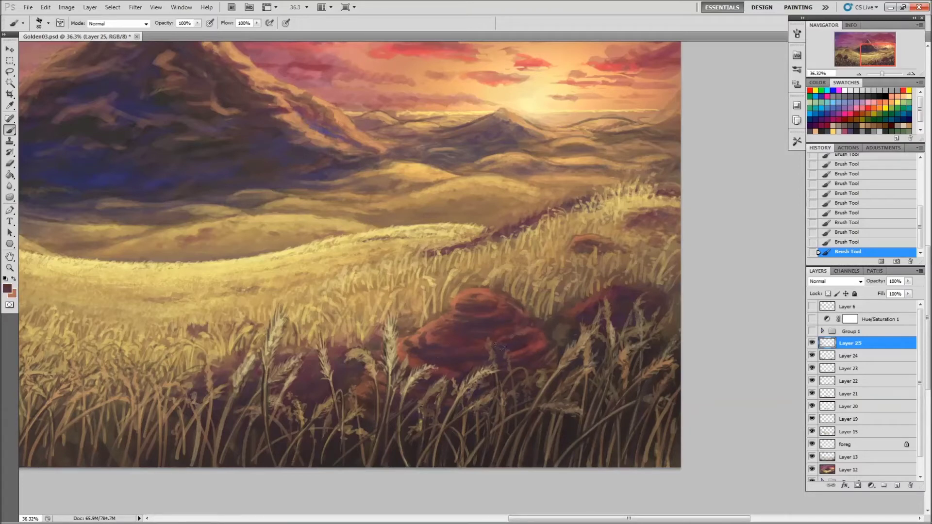
left_click_drag(361, 388, 365, 383)
key("x")
mouse_move(500, 304)
left_mouse_down()
mouse_move(516, 320)
mouse_move(480, 325)
mouse_move(449, 305)
left_mouse_up()
- Sample a dark purple, set opacity to 90%, and set brush size to 80
left_click(454, 322, "alt")
key("9")
right_click(596, 331)
key("Return")
- Sample rock colours and paint strokes over both rocks at full, then 80%, opacity
left_click(618, 297, "alt")
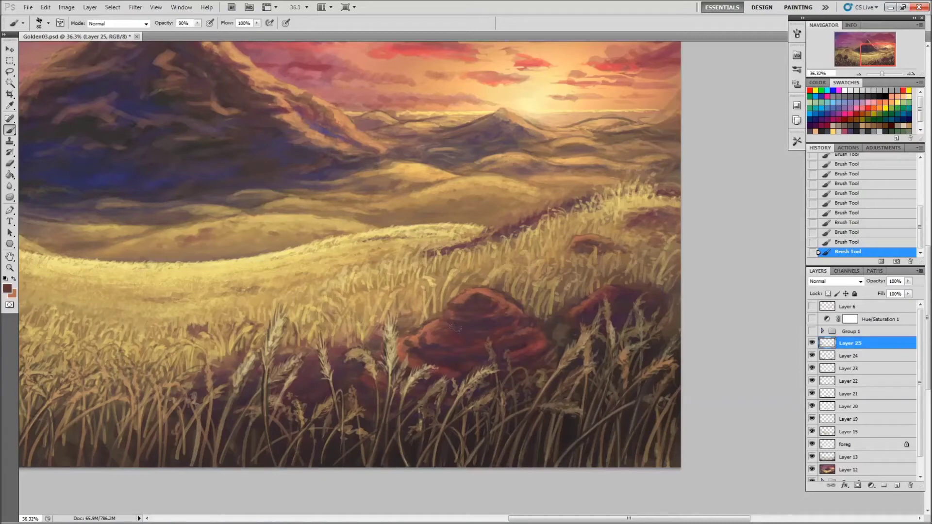
left_click(473, 294, "alt")
key("0")
left_click(572, 250, "alt")
key("bracketleft")
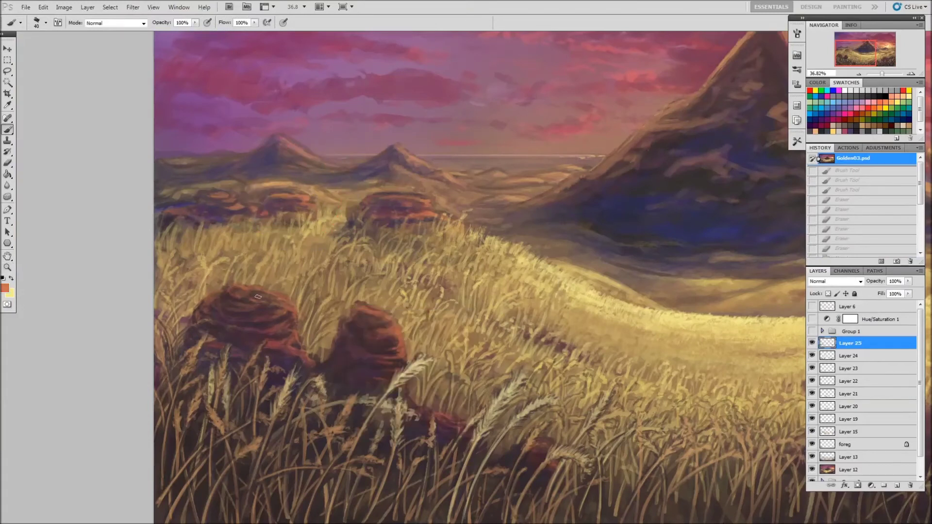
mouse_move(258, 296)
left_mouse_down()
mouse_move(240, 291)
mouse_move(277, 305)
mouse_move(264, 324)
mouse_move(280, 310)
mouse_move(271, 306)
left_mouse_up()
key("8")
left_click_drag(361, 307, 398, 346)
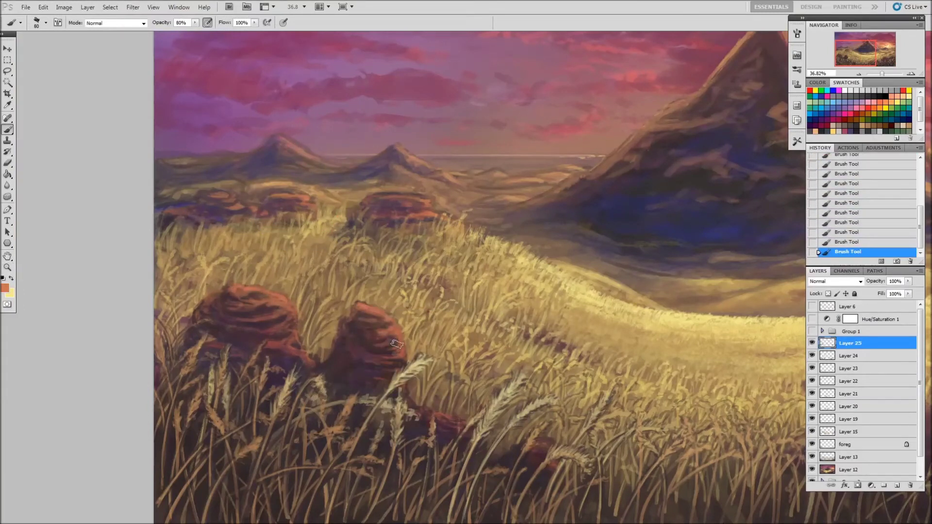
- Revert the rocks to an earlier history state, then compare against and restore the latest strokes
mouse_move(301, 374)
left_mouse_down()
mouse_move(315, 357)
mouse_move(325, 364)
left_mouse_up()
left_click(857, 184)
key("bracketright")
key("bracketright")
key("bracketright")
left_click(319, 375, "alt")
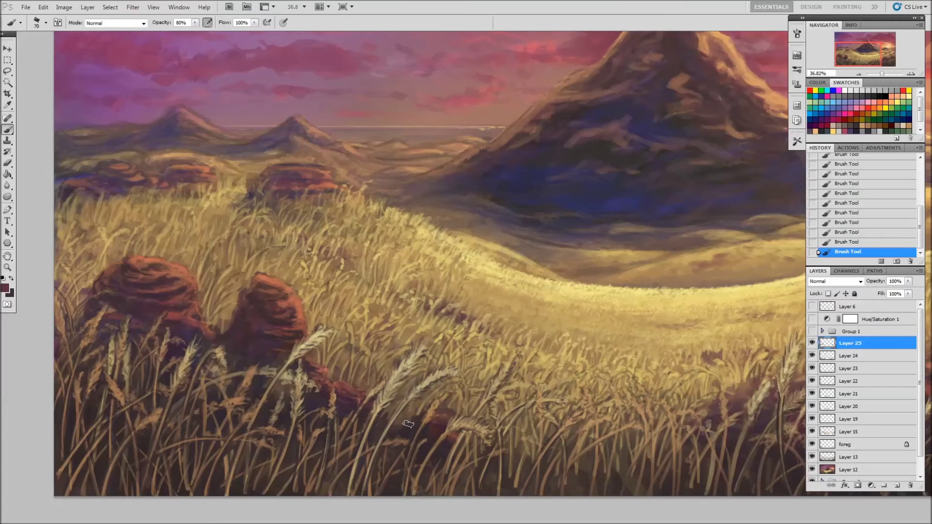
left_click_drag(432, 418, 502, 436)
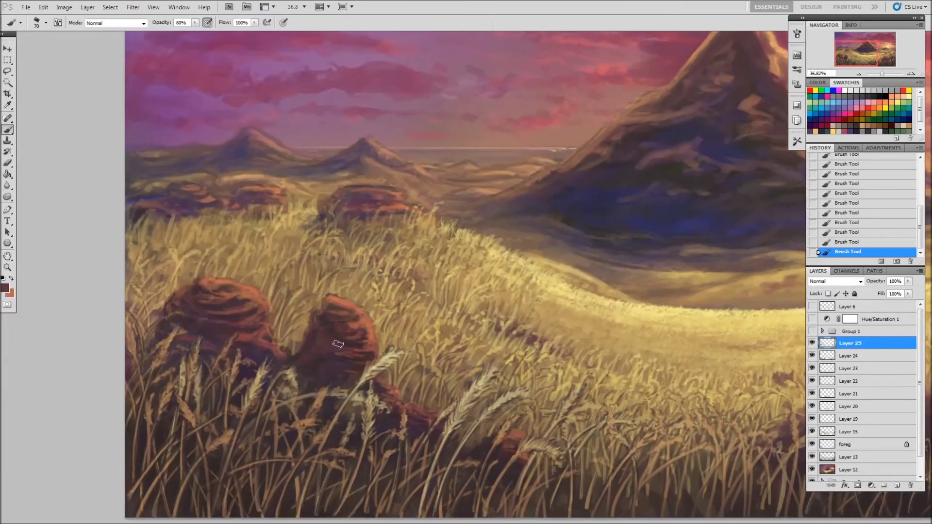
key("ctrl+alt+z")
key("ctrl+alt+z")
key("ctrl+alt+z")
key("ctrl+shift+z")
key("ctrl+shift+z")
key("ctrl+shift+z")
key("x")
- Sample brown-red and purple, set brush 50 at full opacity, and erase part of the wheat
left_click_drag(339, 276, 304, 272)
left_click(129, 320, "alt")
mouse_move(129, 320)
left_mouse_down()
mouse_move(220, 307)
mouse_move(149, 310)
left_mouse_up()
left_click(148, 311, "alt")
key("bracketleft")
key("bracketleft")
key("0")
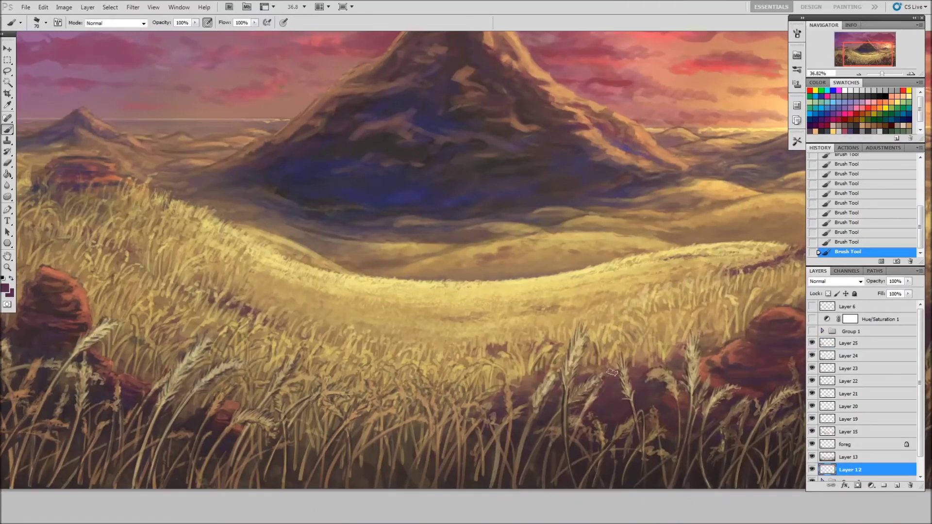
key("ctrl+z")
key("ctrl+z")
left_click_drag(514, 374, 578, 374)
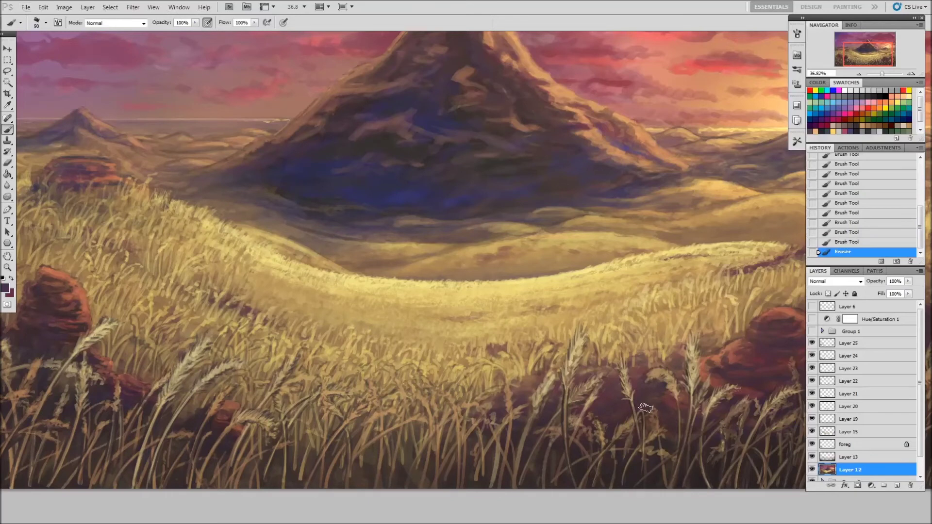
- Add a new layer named 'flowers', moved down below Layer 21, and dab a test stroke
key("ctrl+shift+alt+n")
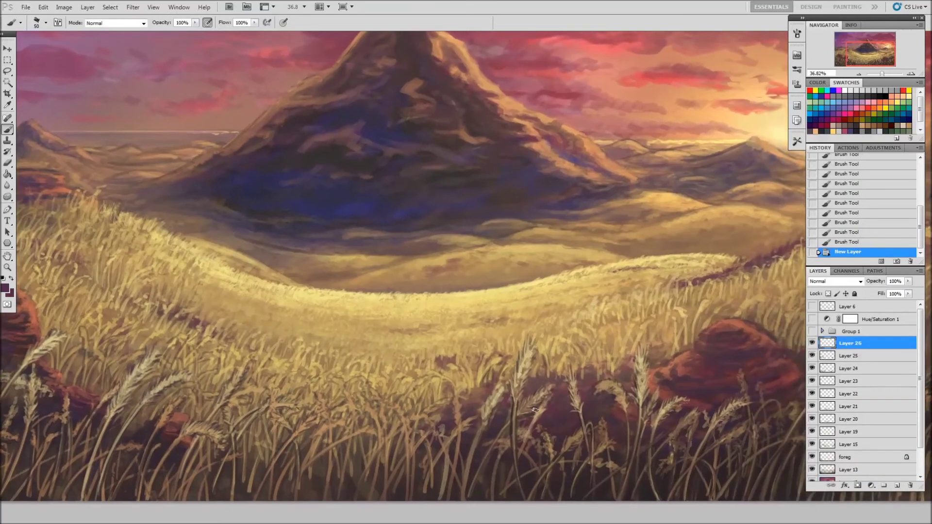
key("ctrl+[")
key("ctrl+[")
key("ctrl+[")
double_click(848, 393)
type("flowers")
key("Return")
key("ctrl+[")
left_click(434, 417)
- Paint magenta flowers at 30% opacity over the purple patch in the foreground wheat
left_click(480, 440)
left_click(493, 475)
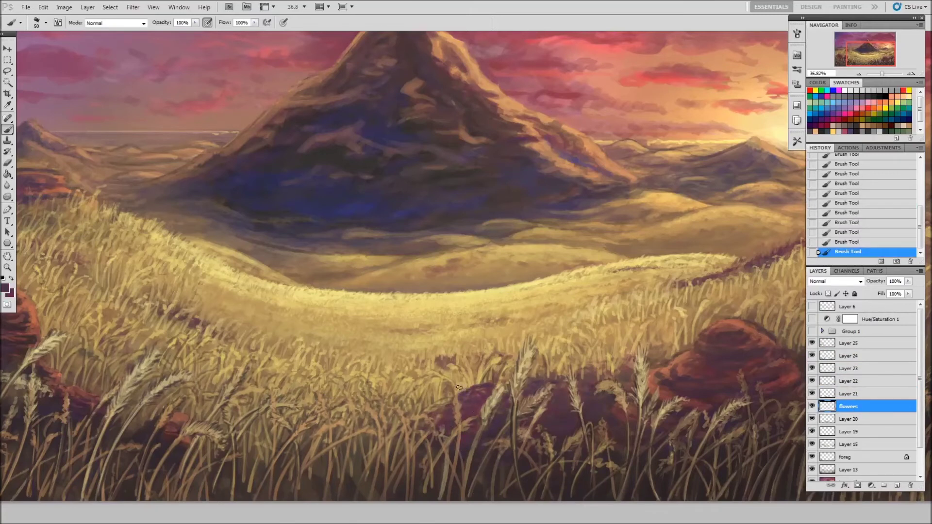
left_click(844, 106)
key("3")
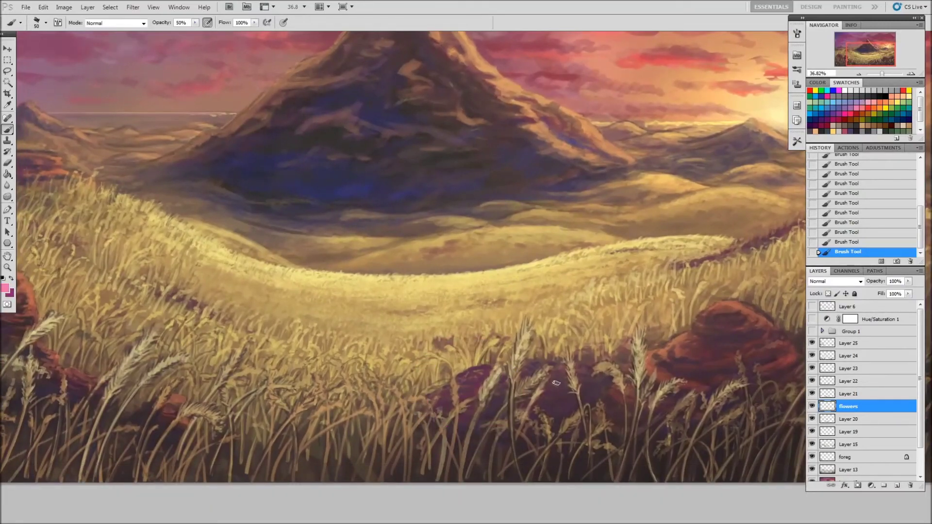
mouse_move(464, 381)
left_mouse_down()
mouse_move(491, 366)
mouse_move(539, 363)
mouse_move(558, 376)
mouse_move(548, 398)
mouse_move(561, 408)
left_mouse_up()
left_click_drag(578, 379, 597, 392)
- At 50% opacity with brush 40, paint dark purple flower strokes along the distant hill
key("x")
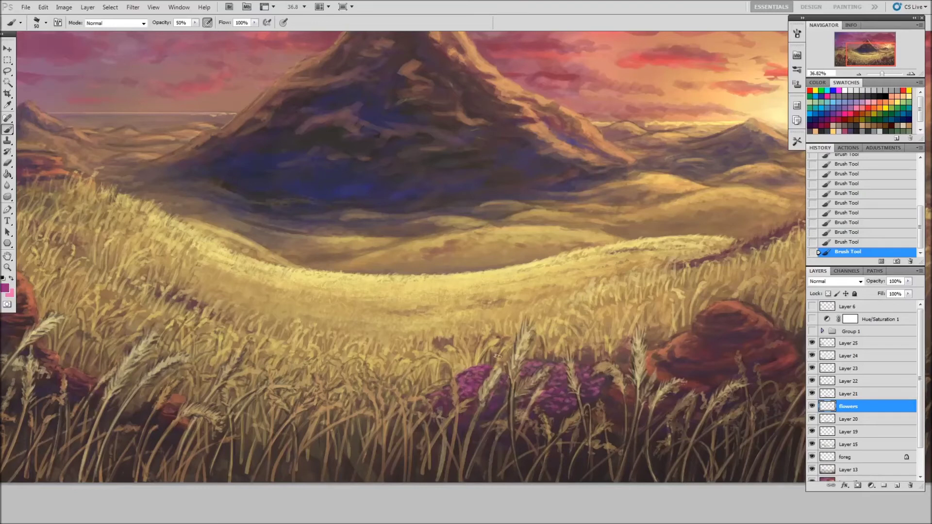
key("x")
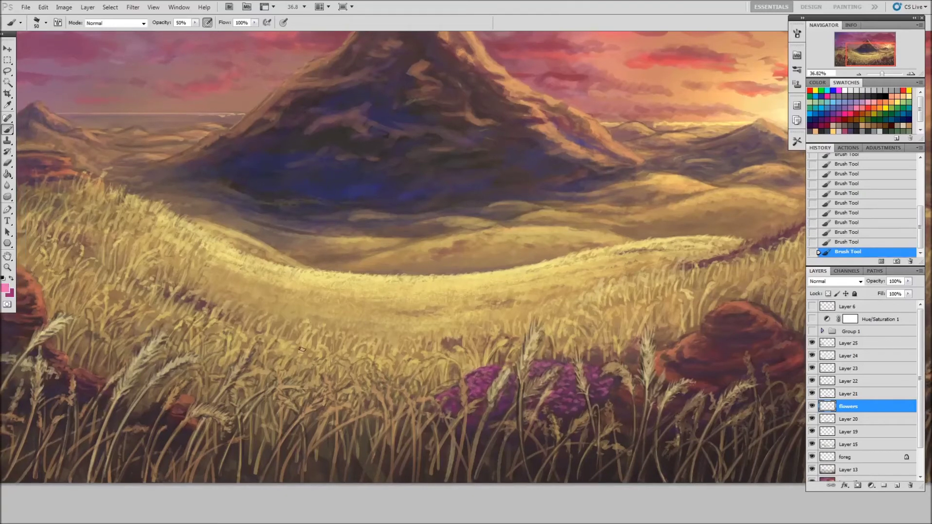
key("x")
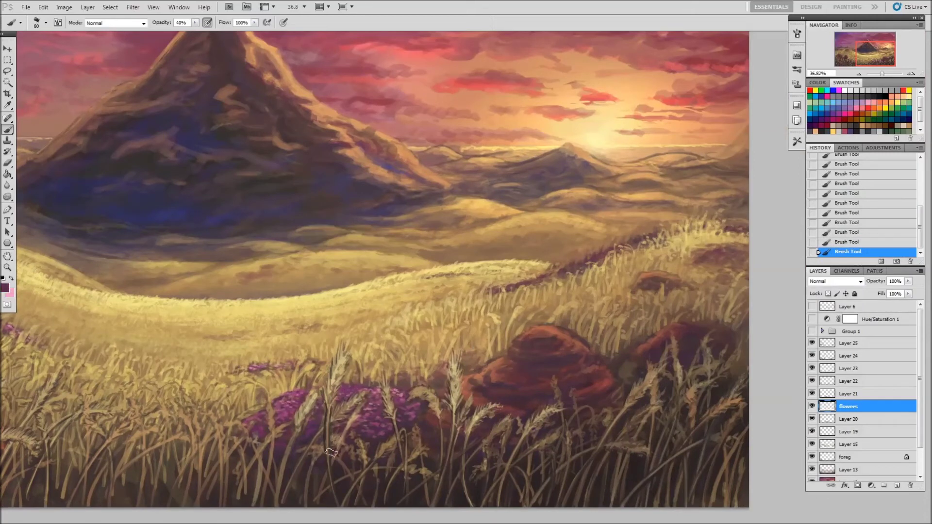
key("5")
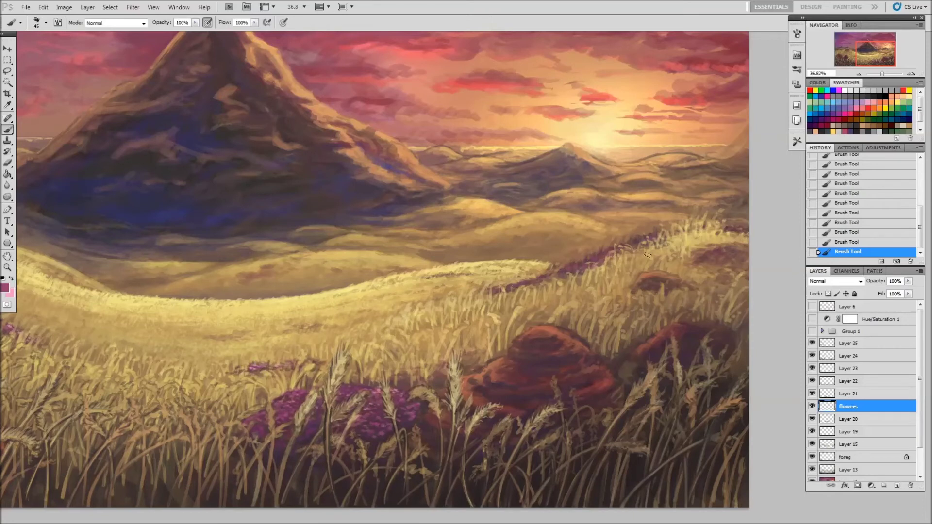
key("x")
left_click(504, 281, "alt")
key("bracketright")
mouse_move(745, 243)
left_mouse_down()
mouse_move(698, 262)
mouse_move(718, 277)
mouse_move(709, 256)
left_mouse_up()
- Sample mauve-pink and deep purple-brown, then paint dark shadows among the foreground flowers
key("x")
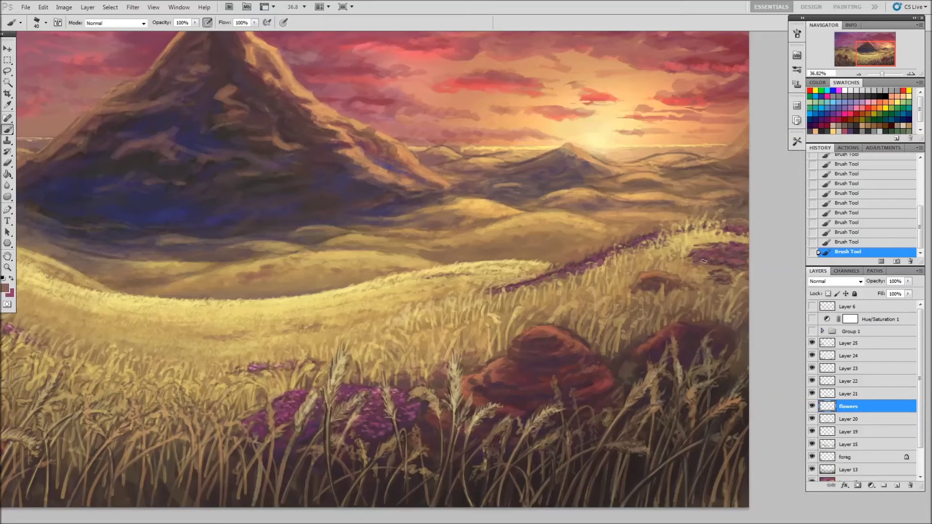
left_click(703, 244, "alt")
left_click(736, 234, "alt")
left_click(381, 410, "alt")
mouse_move(397, 386)
left_mouse_down()
mouse_move(427, 364)
mouse_move(420, 382)
mouse_move(458, 394)
left_mouse_up()
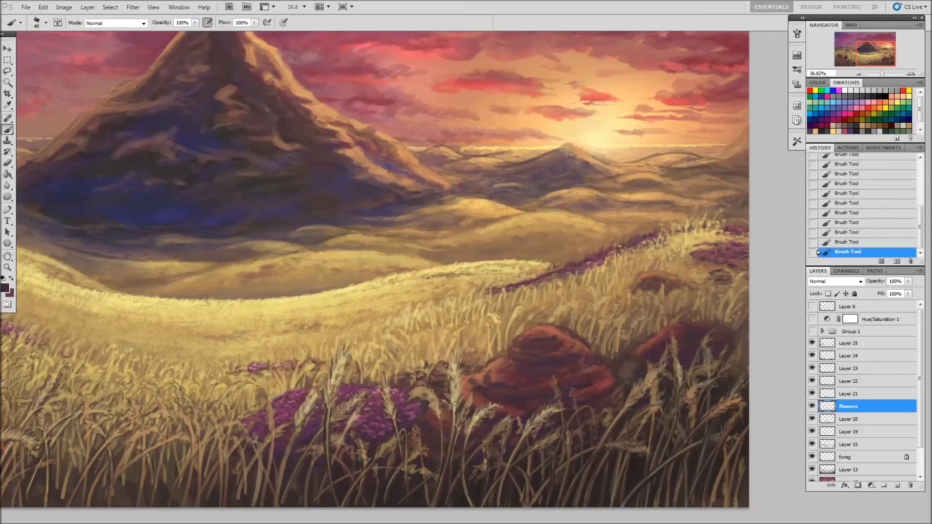
- Sample mauve-pink and light pink, set 50% opacity and brush 80 with dark maroon
left_click(298, 389, "alt")
left_click(388, 390, "alt")
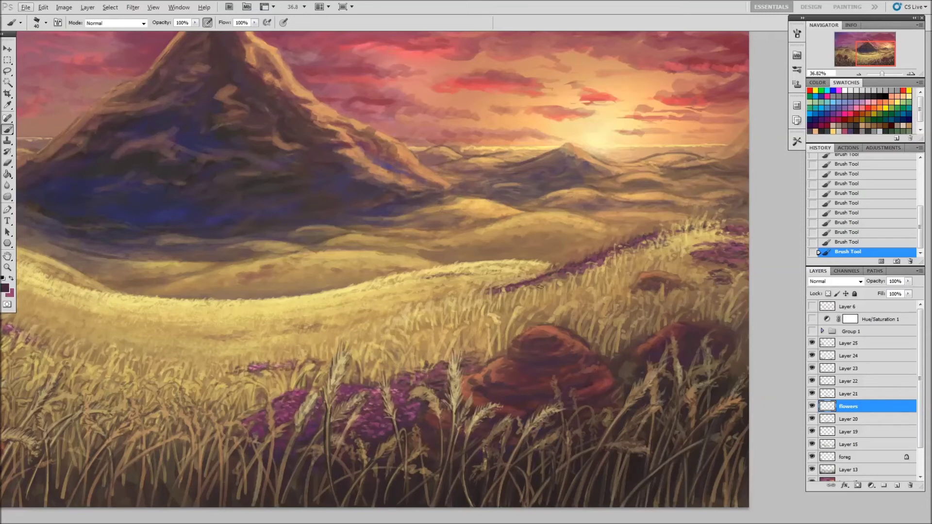
key("5")
key("bracketright")
key("bracketright")
key("bracketright")
key("x")
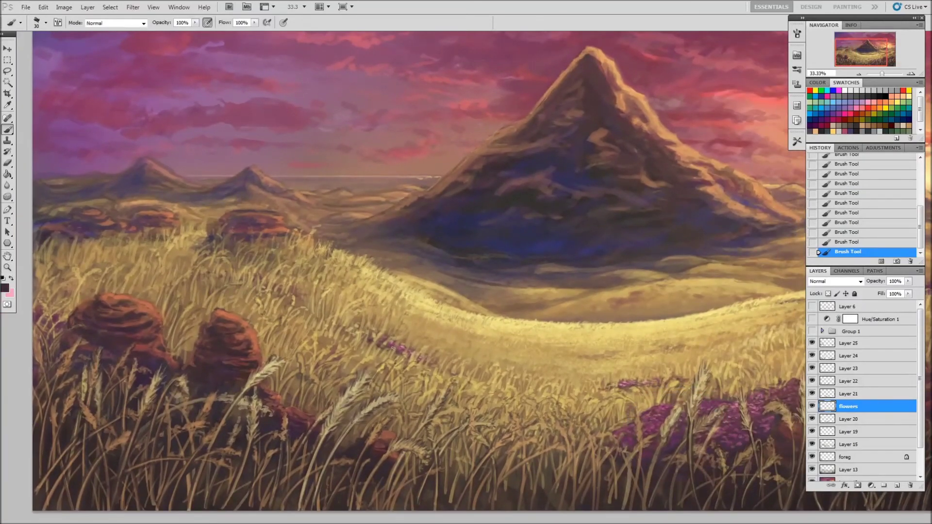
- With brush 40, dab purple flowers in the wheat and add dark marks in the grass
key("bracketright")
left_click(412, 356)
left_click_drag(224, 273, 270, 293)
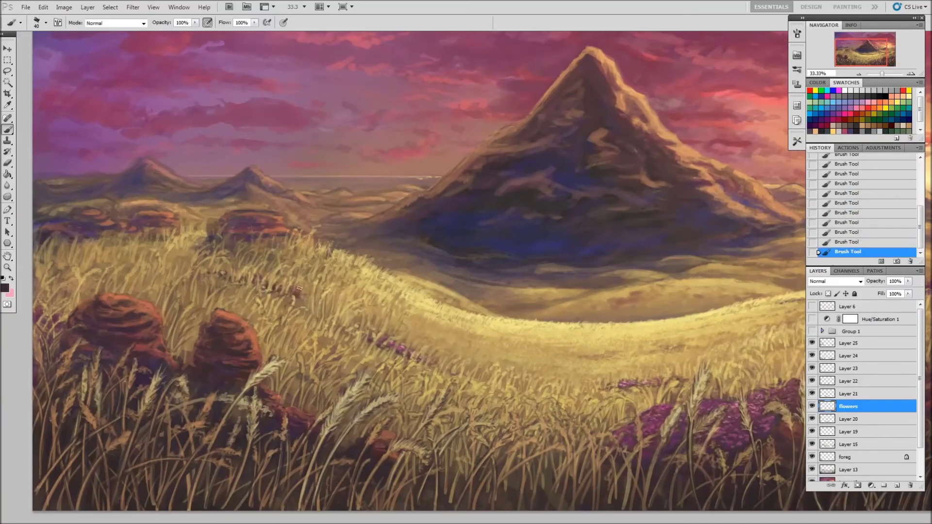
left_click_drag(222, 283, 277, 282)
key("x")
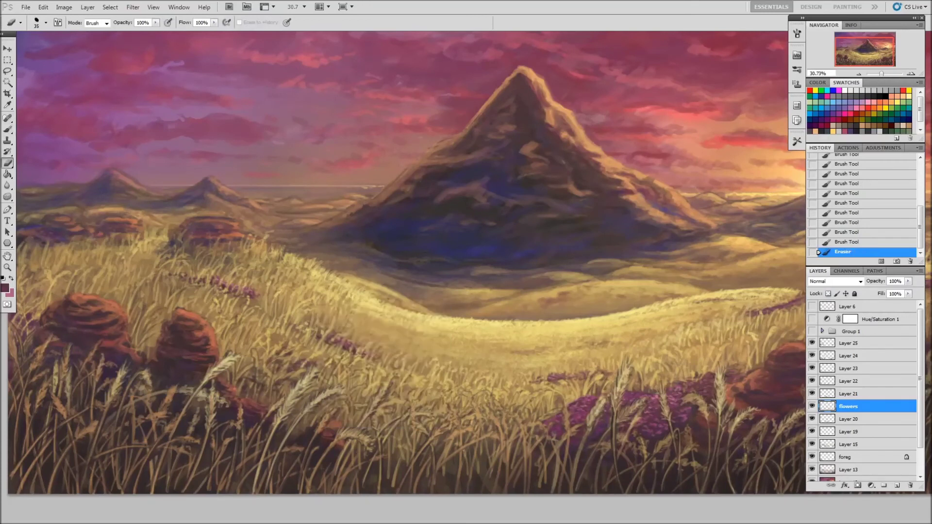
left_click(288, 368, "alt")
left_click_drag(291, 368, 314, 368)
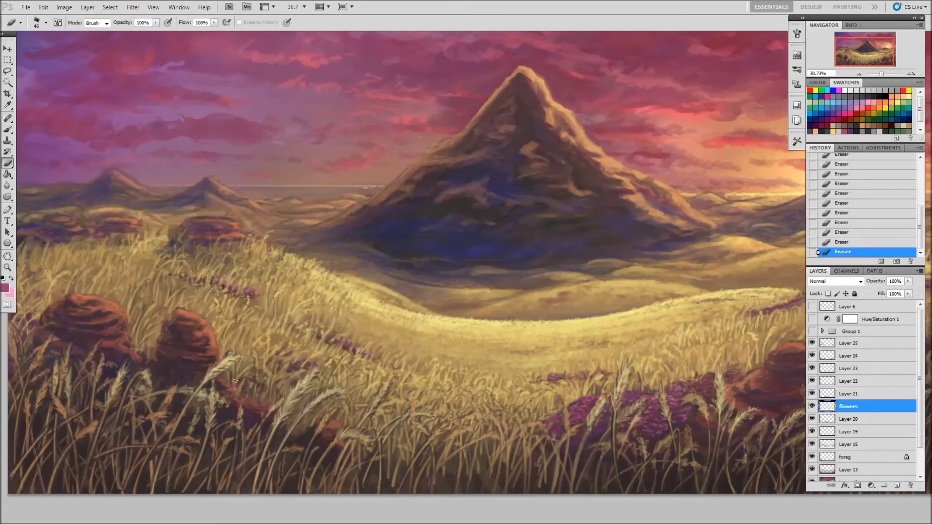
- Sample mauve-pink and maroon, then erase stray strokes on the flowers layer with a 35 px eraser
key("b")
key("x")
key("x")
left_click(247, 381, "alt")
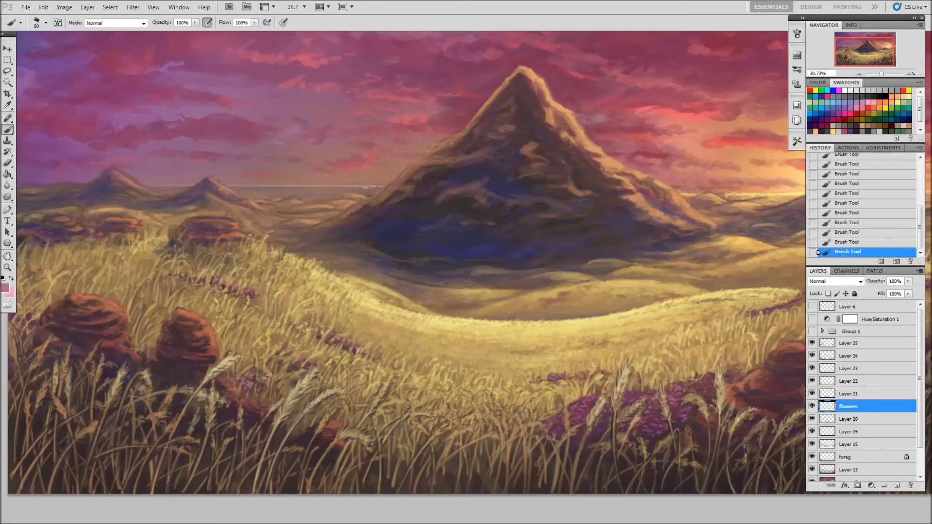
left_click(248, 385, "alt")
key("e")
right_click(266, 365)
left_click(291, 410)
left_click(267, 391)
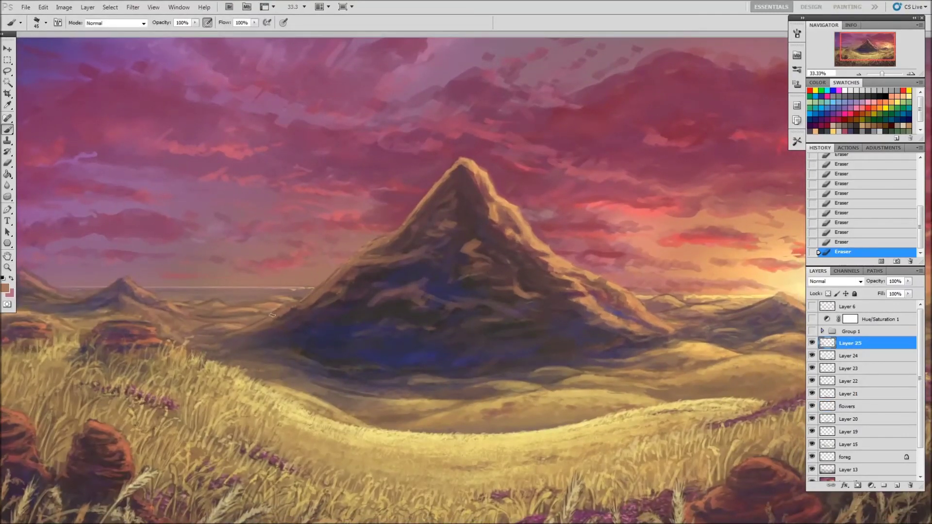
- Paint soft 30%-opacity strokes along the mountain's left ridge and lower left slope
key("3")
left_click_drag(272, 315, 460, 246)
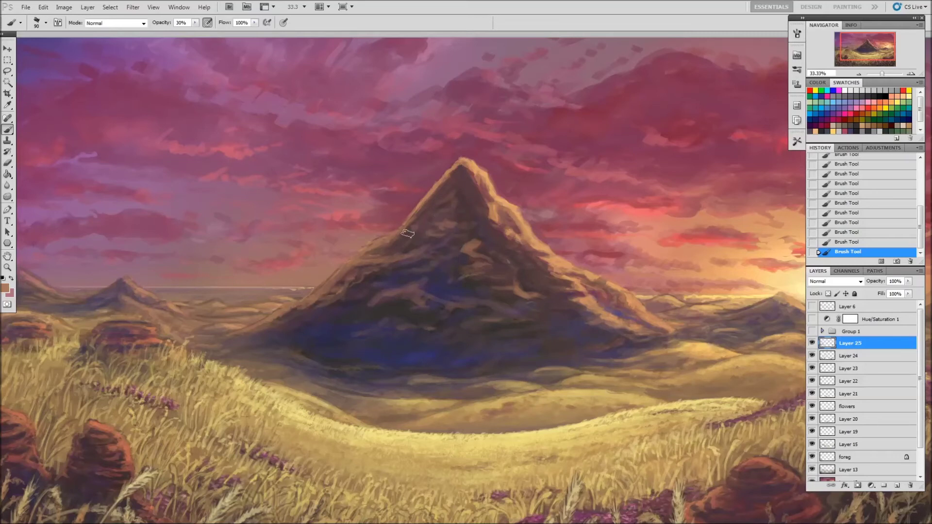
left_click_drag(381, 313, 475, 332)
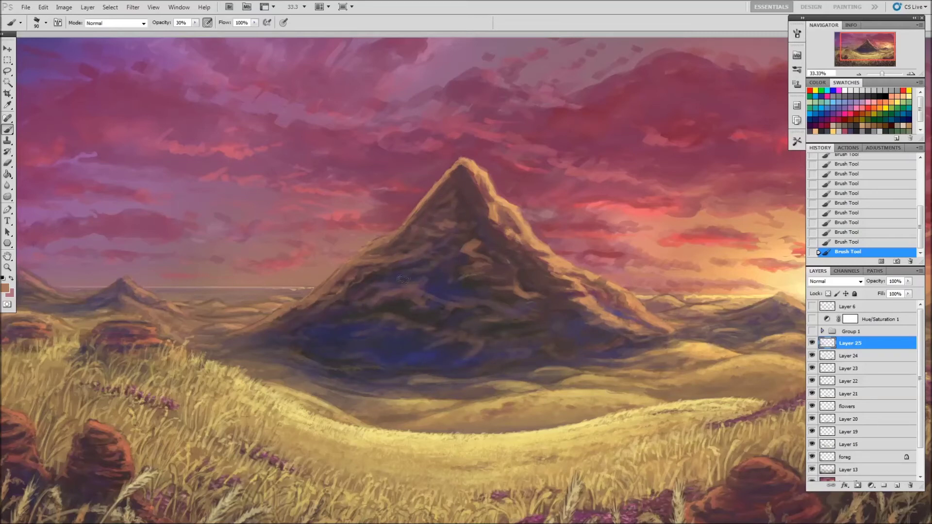
key("0")
- Sample grey-browns and pinkish-brown from the mountain at full opacity with brush size 70
left_click(463, 249, "alt")
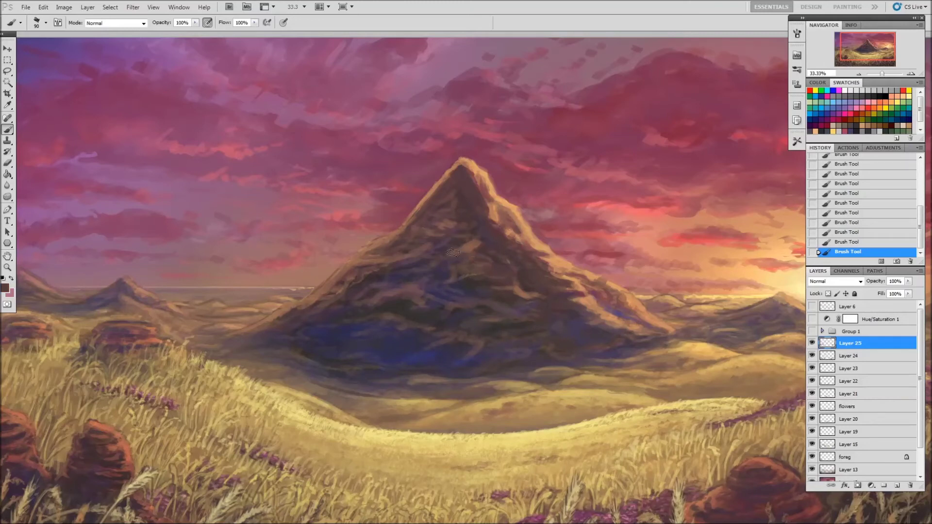
left_click(488, 246, "alt")
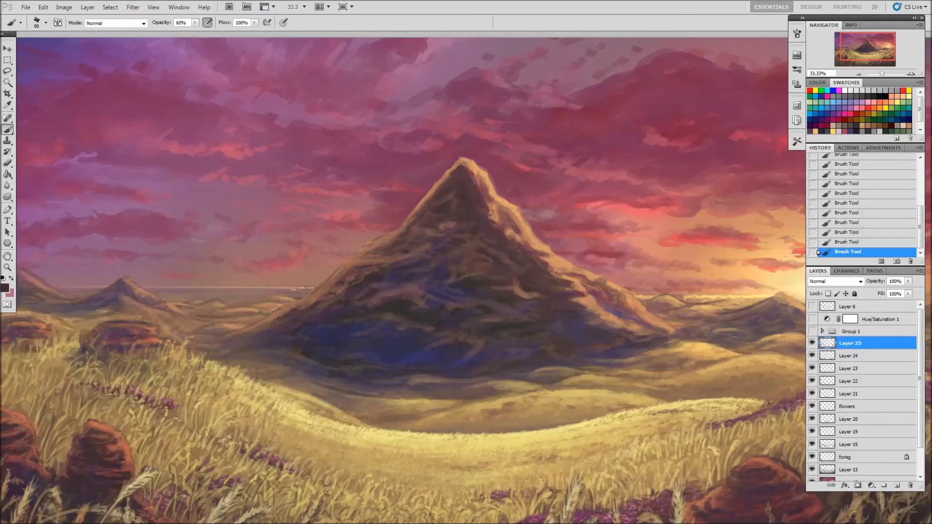
left_click(424, 228, "alt")
key("0")
key("bracketleft")
key("bracketleft")
left_click(327, 312, "alt")
left_click(474, 277, "alt")
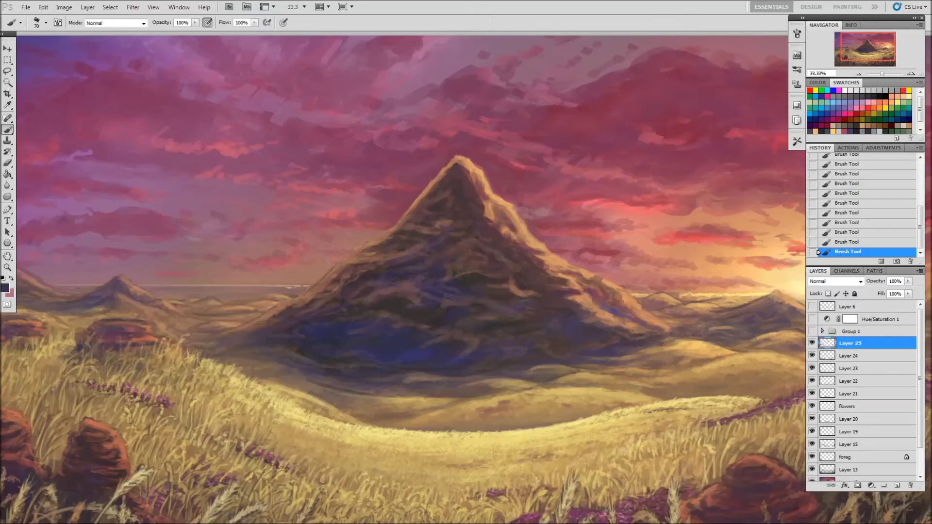
- Sample lighter grey-brown, light tan and reddish-brown, then pan to the distant hills
left_click(493, 335, "alt")
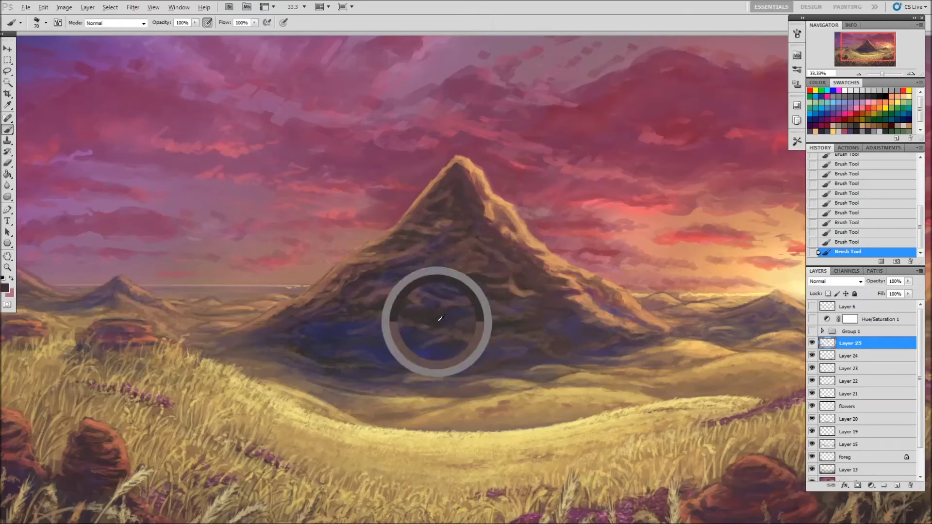
left_click(449, 358, "alt")
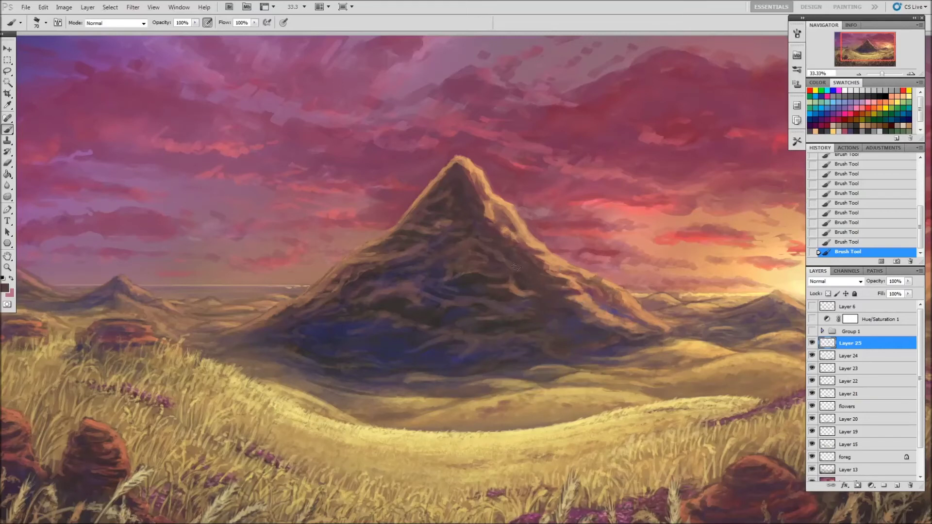
left_click(498, 226, "alt")
left_click(504, 233, "alt")
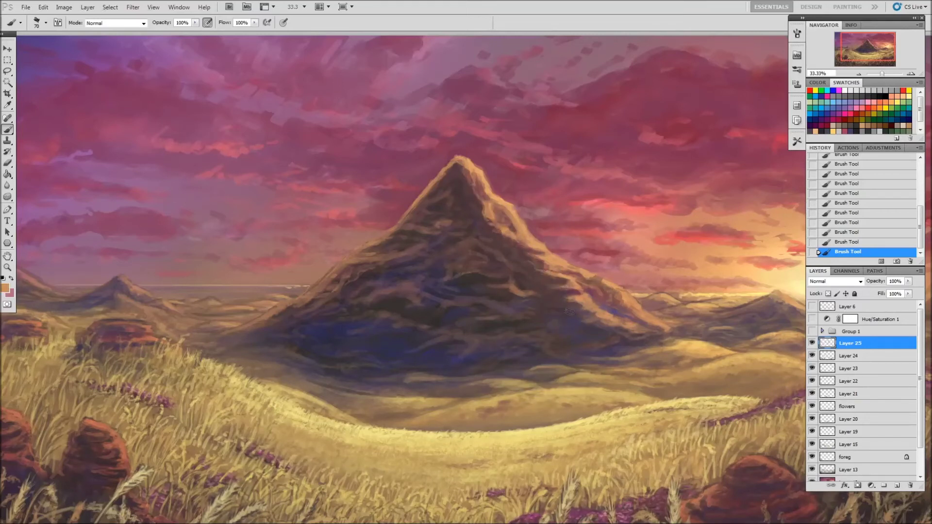
left_click(605, 277, "alt")
left_click(525, 234, "alt")
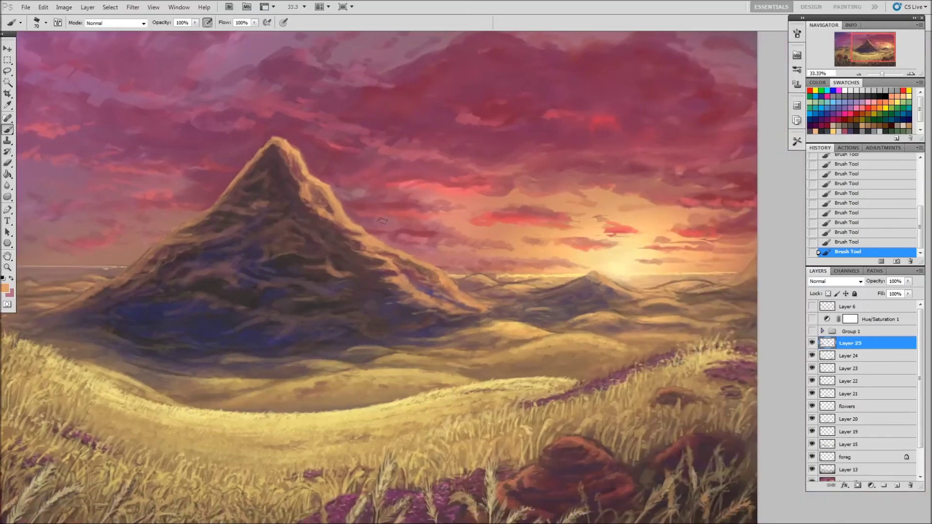
left_click_drag(679, 330, 503, 311)
- Sample grey-brown, bluish grey, mauves and browns, zooming in on the distant peak by the sun
left_click(505, 287, "alt")
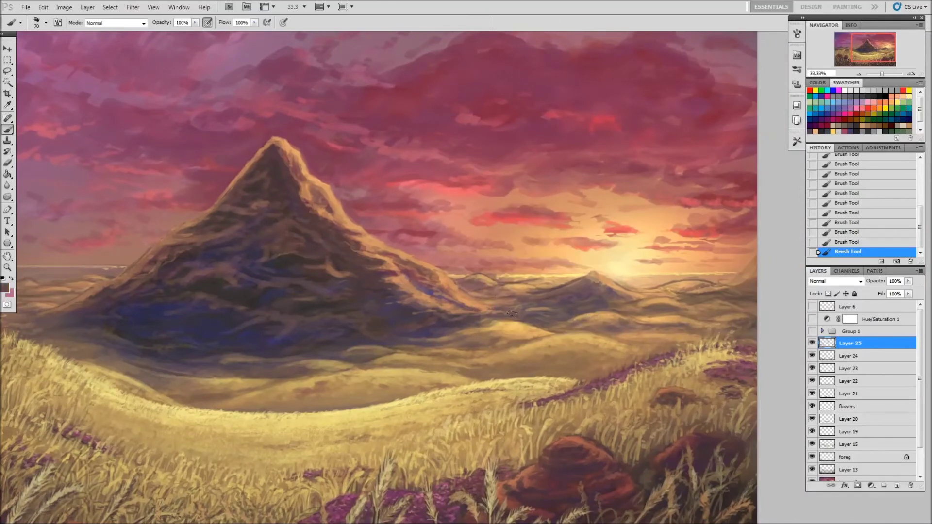
left_click(592, 275, "alt")
left_click(606, 294, "alt")
left_click(645, 186, "alt")
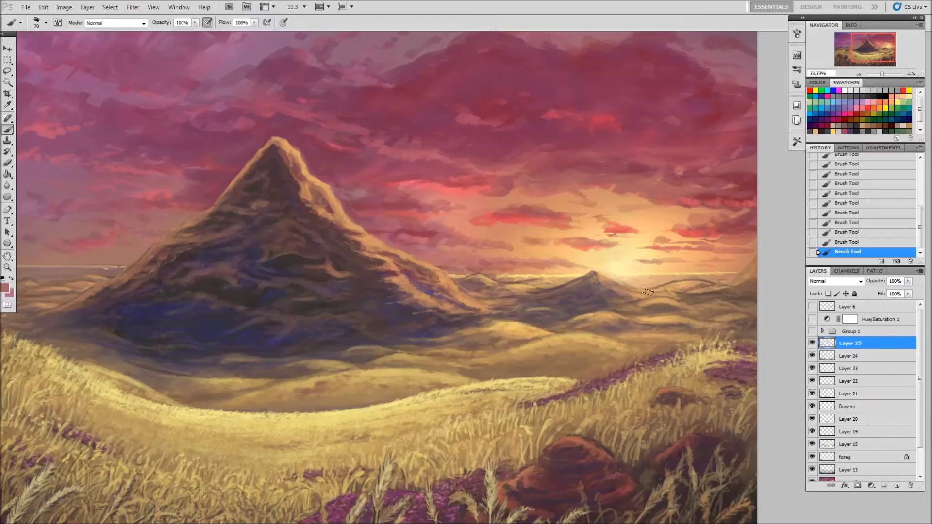
left_click(519, 291, "alt")
left_click(510, 281, "alt")
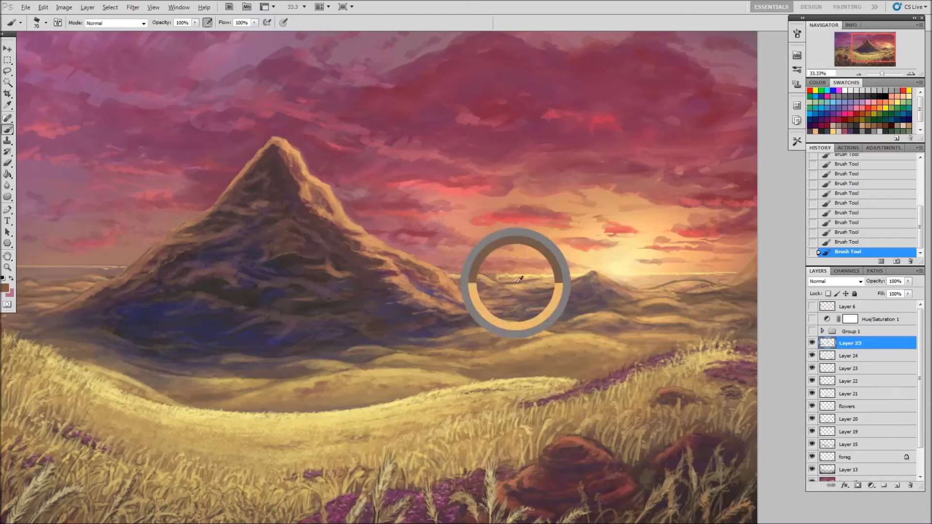
key("z")
left_click(438, 276)
key("b")
left_click(491, 279, "alt")
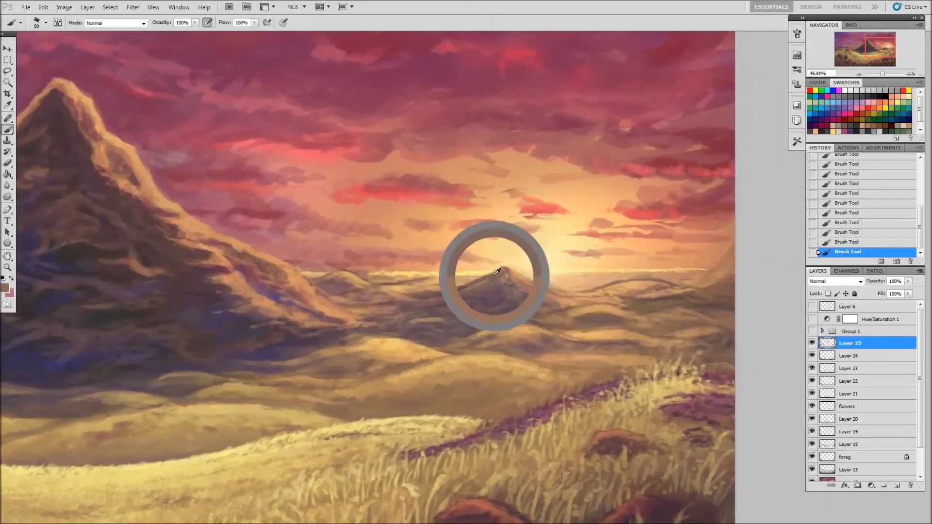
- At 80% opacity, paint light tan over the dark ridge right of the sun
left_click(511, 282, "alt")
key("8")
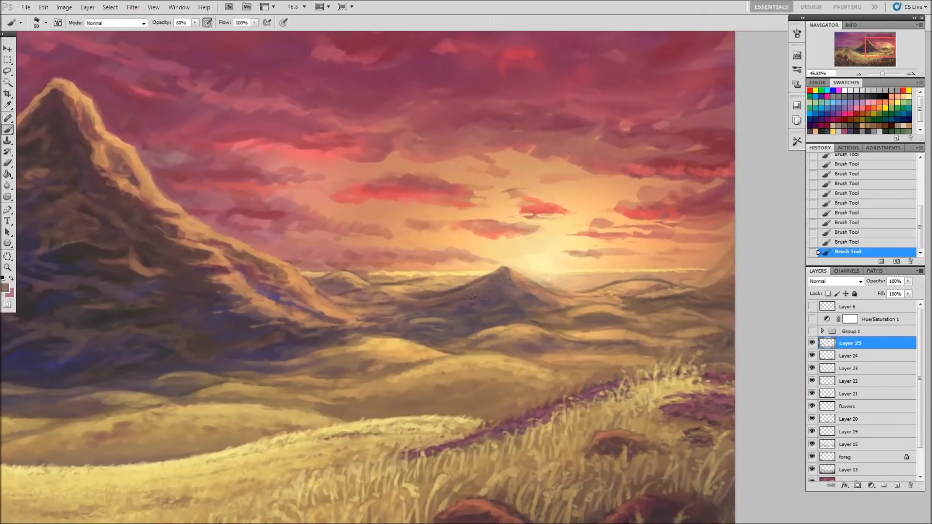
left_click(469, 292, "alt")
left_click(599, 286, "alt")
left_click(600, 305, "alt")
left_click_drag(584, 291, 671, 305)
- Sample mauve-browns, light tan and peach from the hills on the right
left_click(708, 293, "alt")
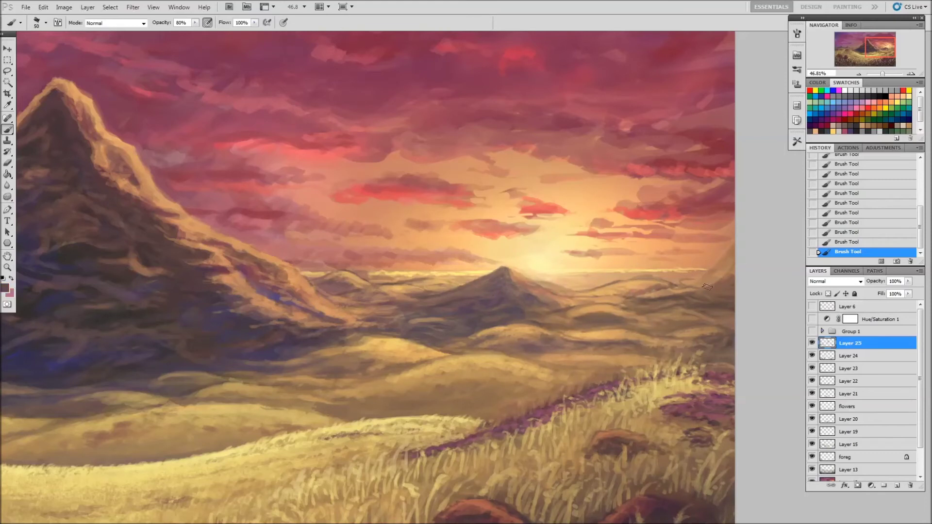
left_click(708, 327, "alt")
left_click(626, 311, "alt")
left_click(685, 341, "alt")
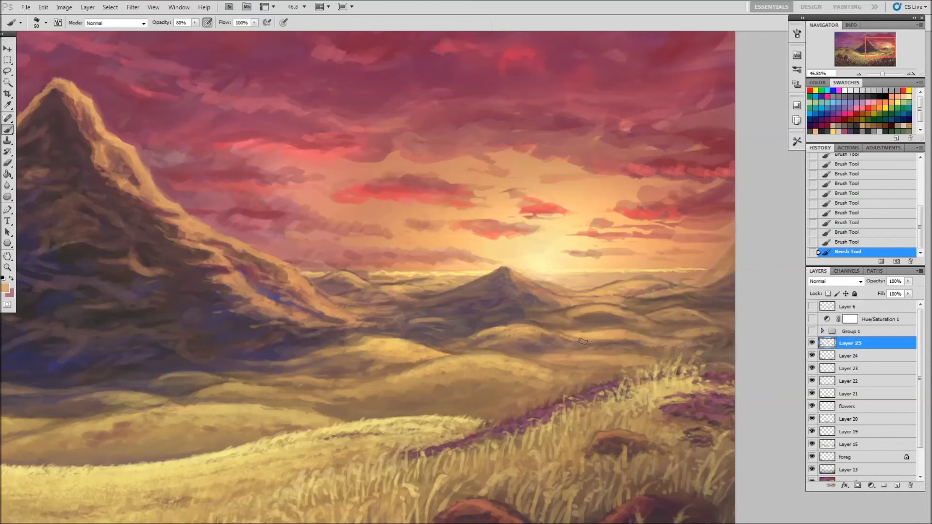
left_click(654, 346, "alt")
left_click(717, 345, "alt")
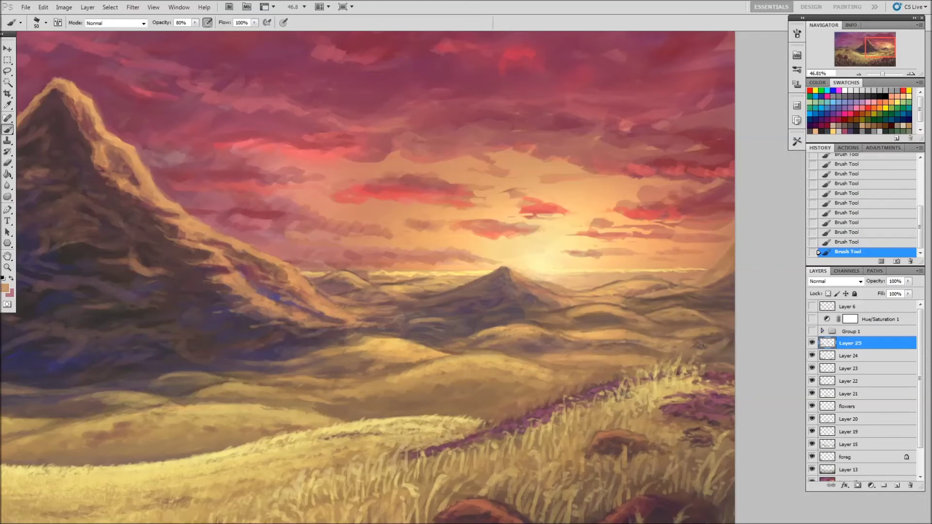
- Sample dark brown and light peach near the right edge, trying 40% then 100% opacity
left_click(730, 277, "alt")
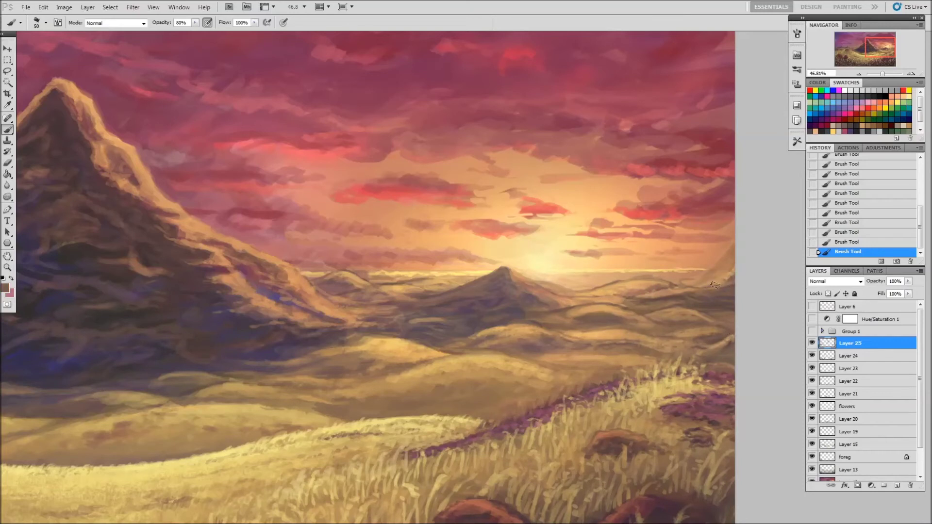
left_click(635, 285, "alt")
left_click(733, 267, "alt")
key("4")
key("0")
- Pick golden tans and pale yellows from the horizon glow along the distant hills
left_click(713, 225, "alt")
left_click(699, 269, "alt")
left_click(561, 273, "alt")
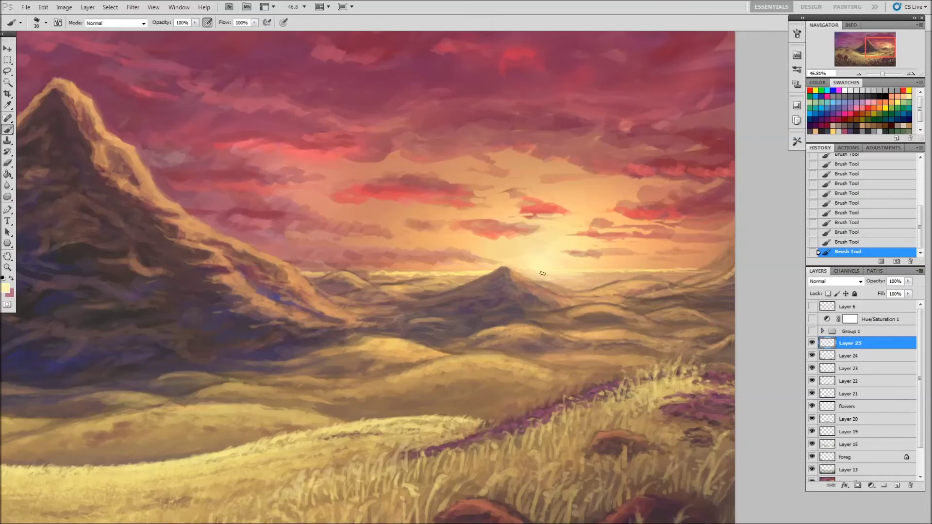
left_click(558, 274, "alt")
left_click(585, 274, "alt")
left_click(495, 271, "alt")
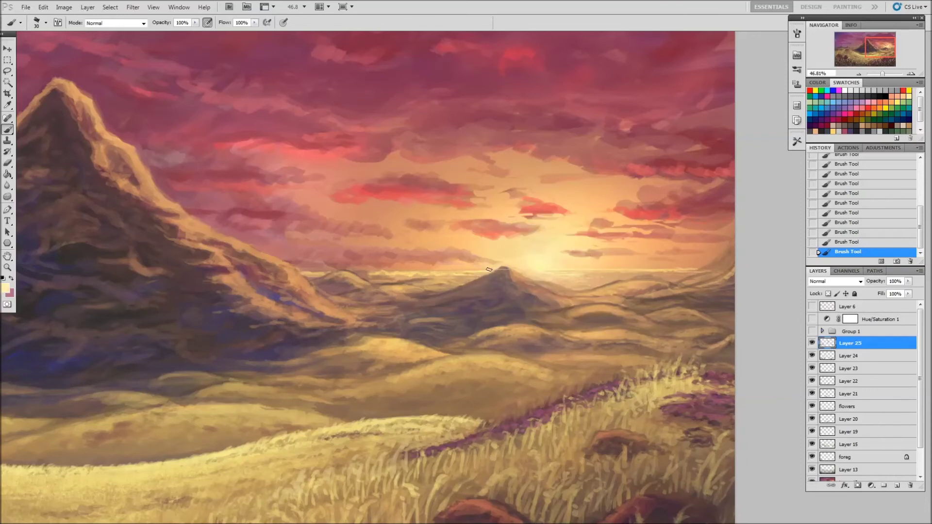
left_click(422, 277, "alt")
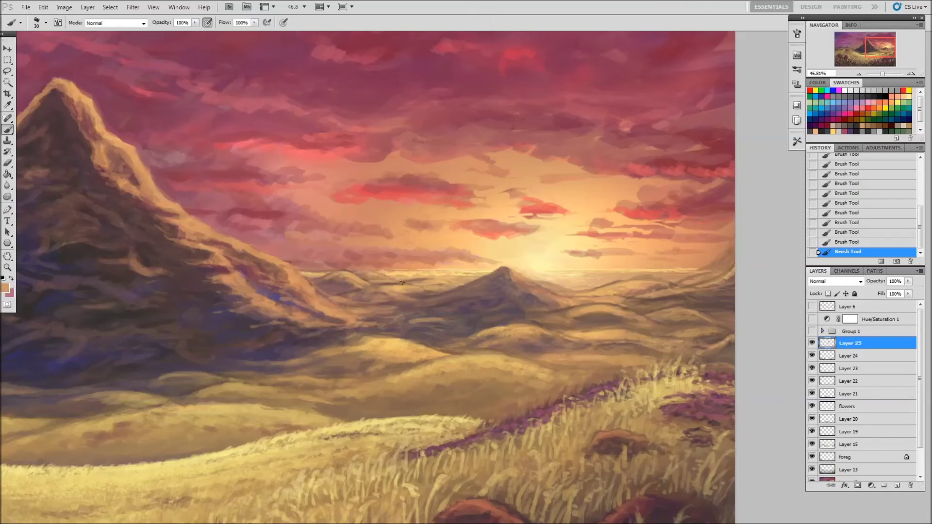
- Sample muted mauve at 50% opacity, then golden tan at 100% with a size-30 brush
key("5")
left_click(340, 281, "alt")
key("0")
key("bracketleft")
key("bracketleft")
left_click(636, 269, "alt")
- Undo the last two strokes and repaint tan strokes along the horizon hills
left_click(376, 271, "alt")
left_click(537, 271, "alt")
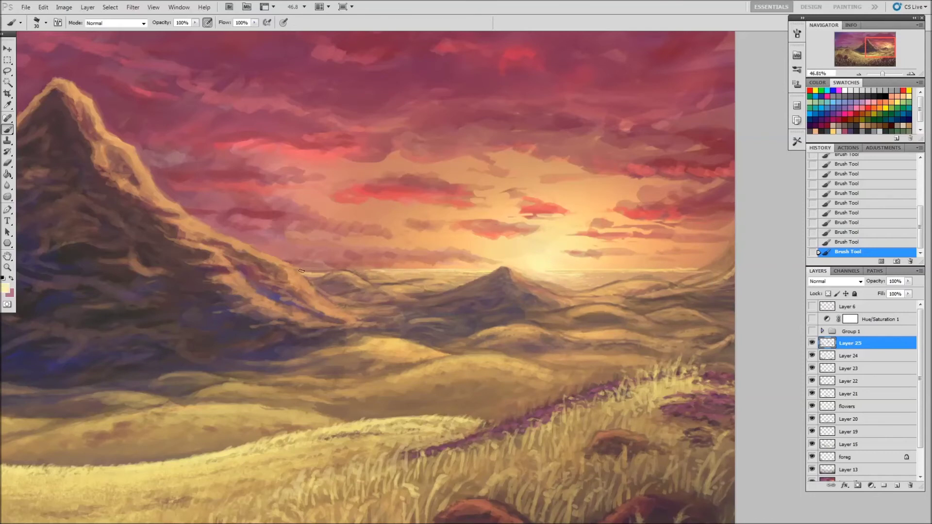
left_click(314, 275, "alt")
key("ctrl+alt+z")
key("ctrl+alt+z")
left_click(310, 275, "alt")
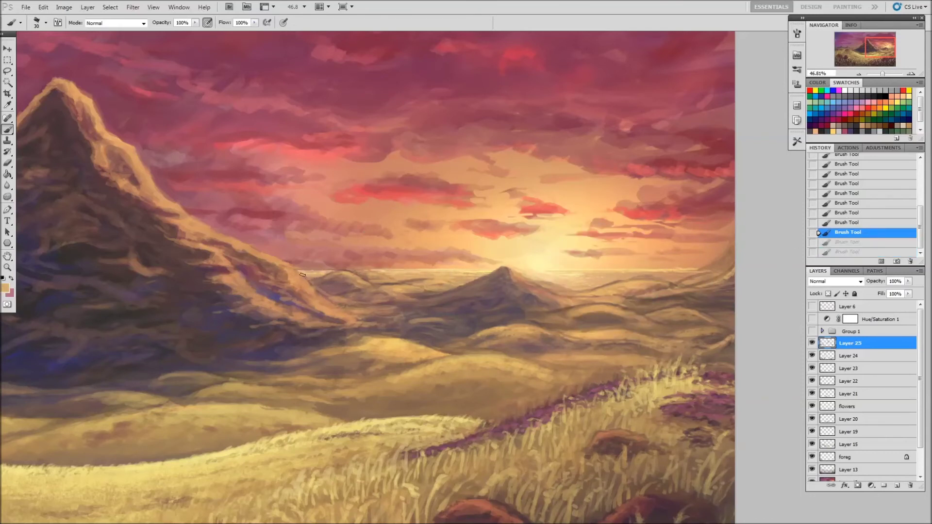
left_click_drag(311, 288, 342, 300)
- Zoom out, then zoom back in on the area around the distant hills
key("ctrl+minus")
key("z")
left_click_drag(223, 66, 645, 357)
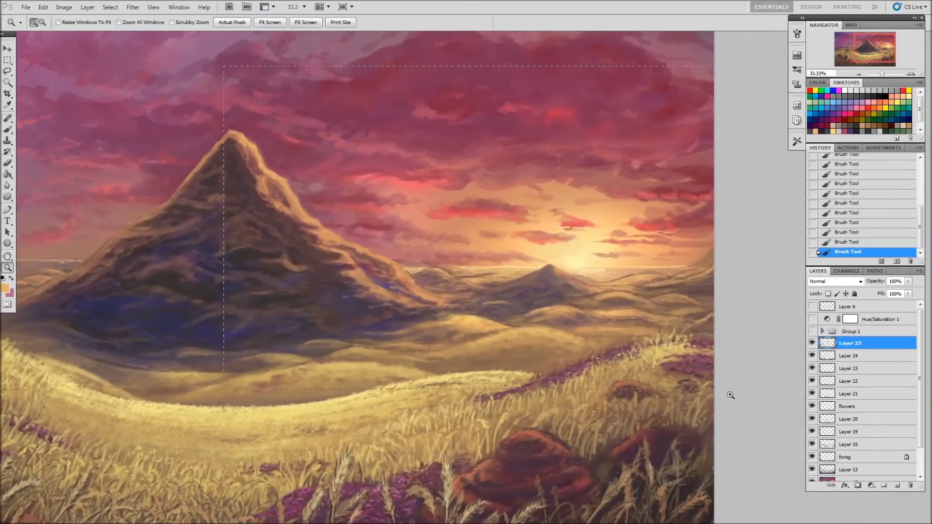
- Return to the Brush at 100% opacity and sample pale yellow and browns from the hills
key("b")
left_click(459, 291)
key("0")
left_click(625, 293, "alt")
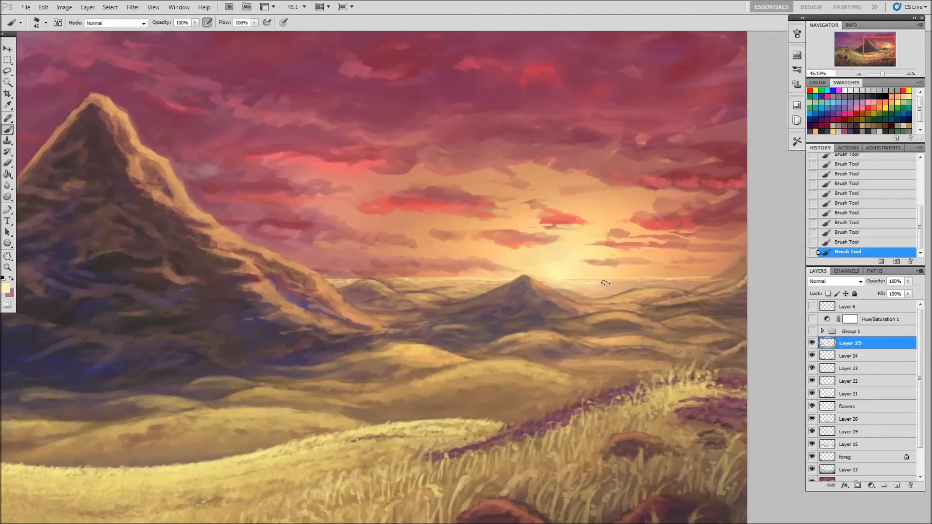
left_click(666, 297, "alt")
left_click(597, 305, "alt")
- Sample more hill colours and set the brush to 40% opacity at size 70
left_click(677, 290, "alt")
key("bracketleft")
left_click(721, 304, "alt")
key("4")
key("bracketright")
key("bracketright")
key("bracketright")
- Pan back and zoom out to show the whole mountain, brush at size 50 and 100%
scroll(537, 272, "down", 3)
scroll(537, 272, "left", 5)
key("0")
key("bracketleft")
key("bracketleft")
scroll(583, 264, "left", 1)
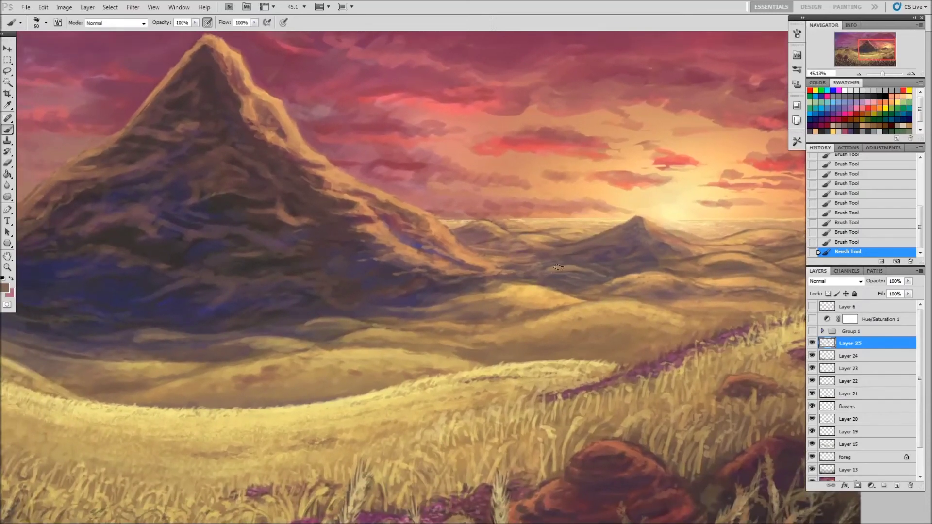
left_click_drag(556, 270, 590, 293)
key("z")
left_click(230, 229, "alt")
- Paint the mountain's shadowed face with dark navy and brown, brush sizes 70–90
key("b")
left_click(507, 204, "alt")
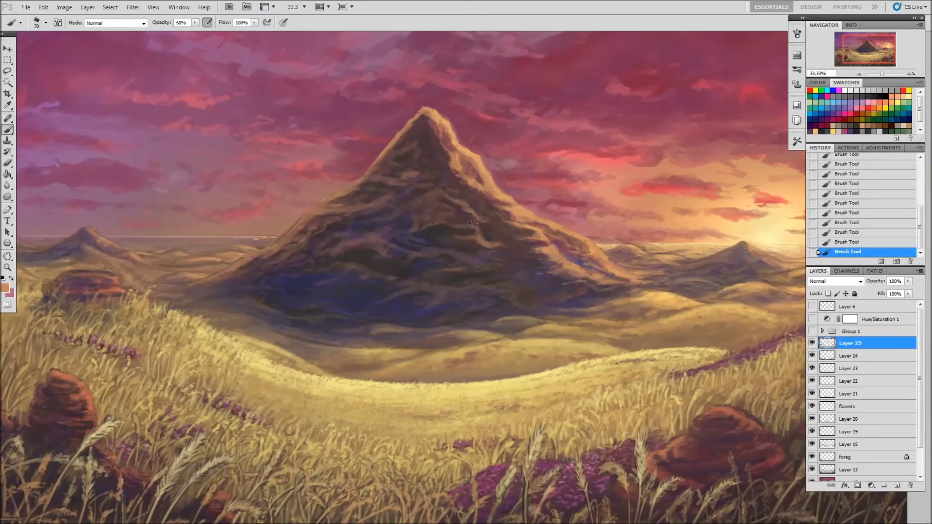
left_click(454, 222, "alt")
key("bracketright")
key("bracketright")
left_click(403, 262, "alt")
key("bracketleft")
key("bracketleft")
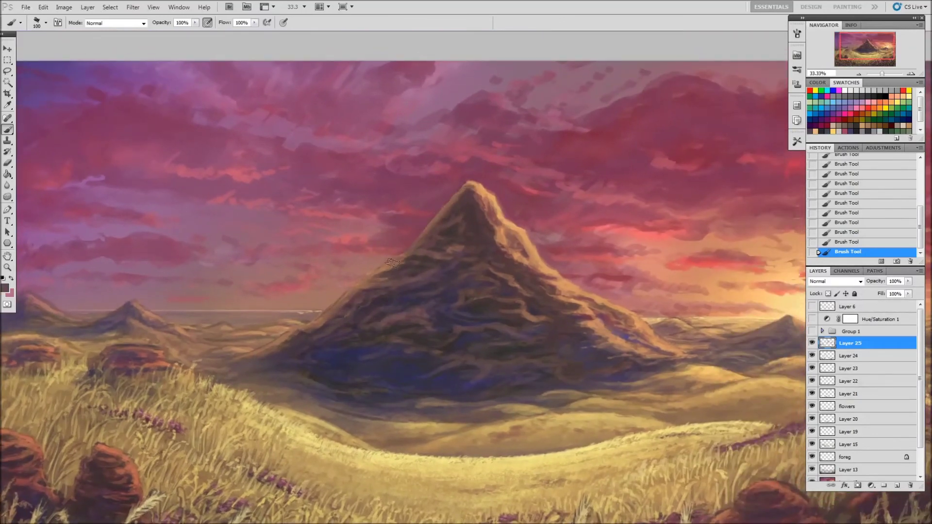
left_click(376, 278, "alt")
key("bracketleft")
key("bracketleft")
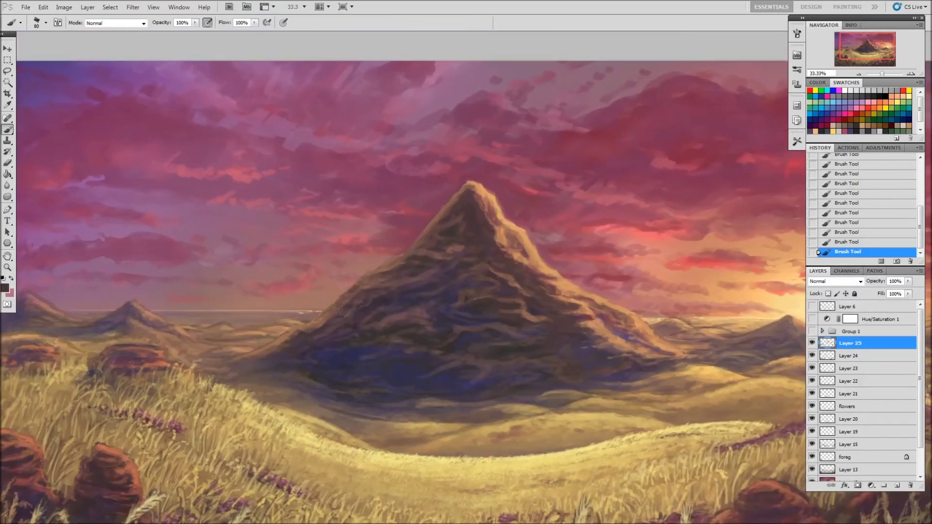
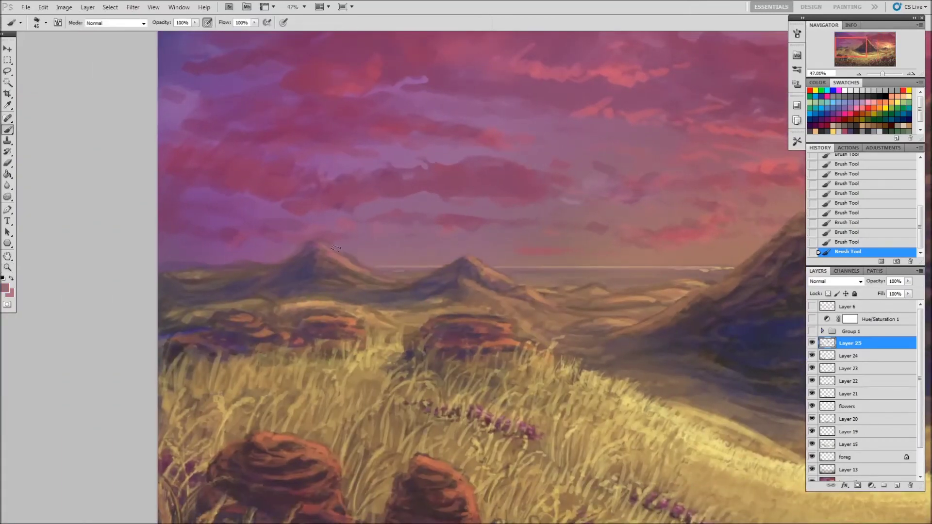
- Paint lighter strokes along the distant hill with a 30 px brush at 40% opacity
left_click(443, 277, "alt")
key("bracketleft")
key("4")
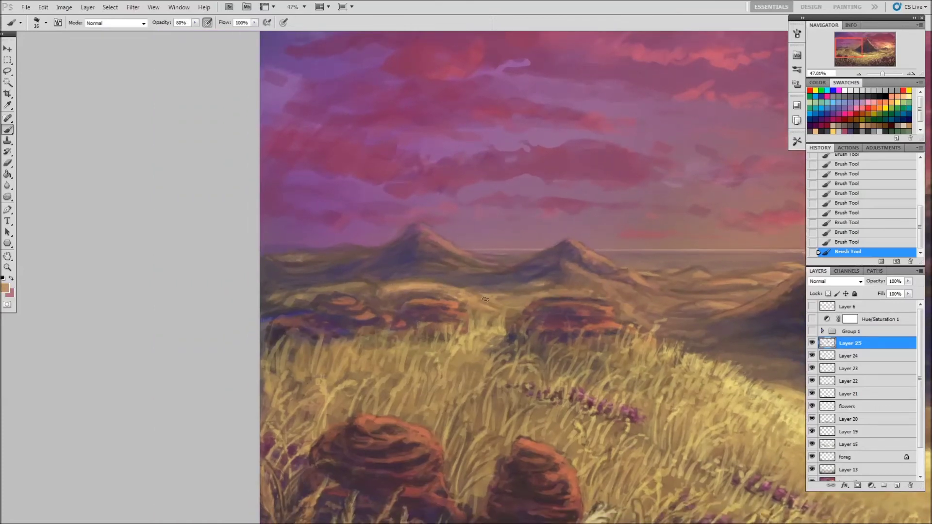
left_click_drag(304, 285, 369, 286)
- Add a darker grey-purple stroke on the distant hill, then pick a muted purple at full opacity
left_click(326, 293, "alt")
left_click(290, 301, "alt")
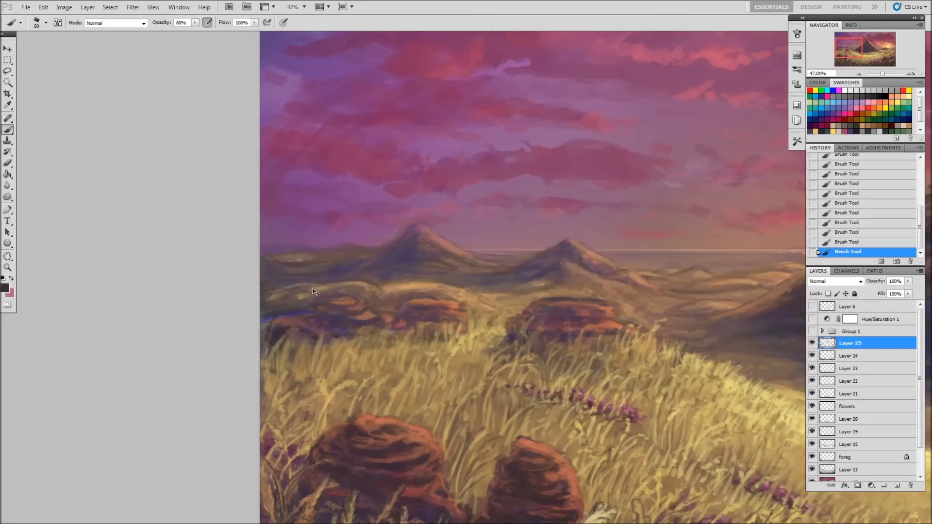
left_click_drag(272, 289, 305, 274)
left_click(384, 244, "alt")
key("0")
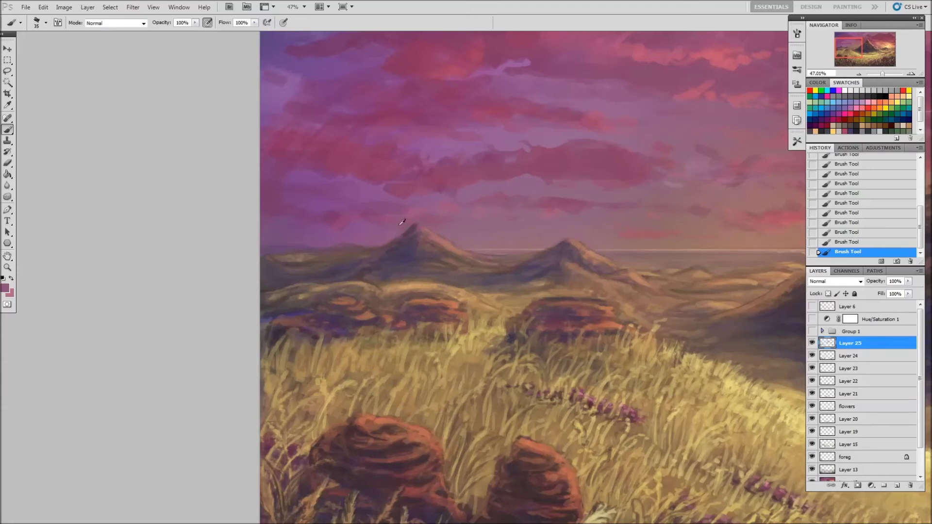
- Pan toward the big mountain and sample hill browns with a 50 px brush at 40% opacity
left_click_drag(450, 258, 333, 236)
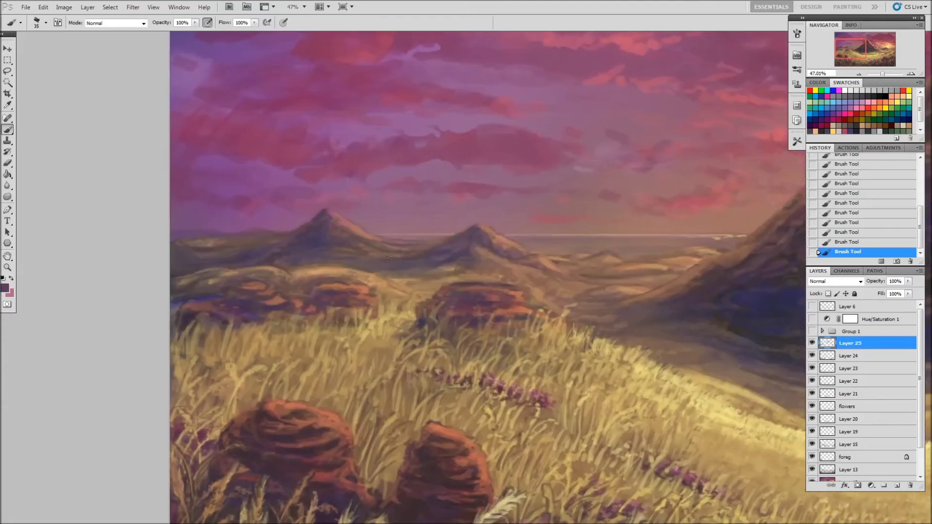
left_click_drag(477, 246, 370, 233)
left_click(370, 233, "alt")
key("4")
key("bracketright")
key("bracketright")
key("bracketright")
left_click(398, 245, "alt")
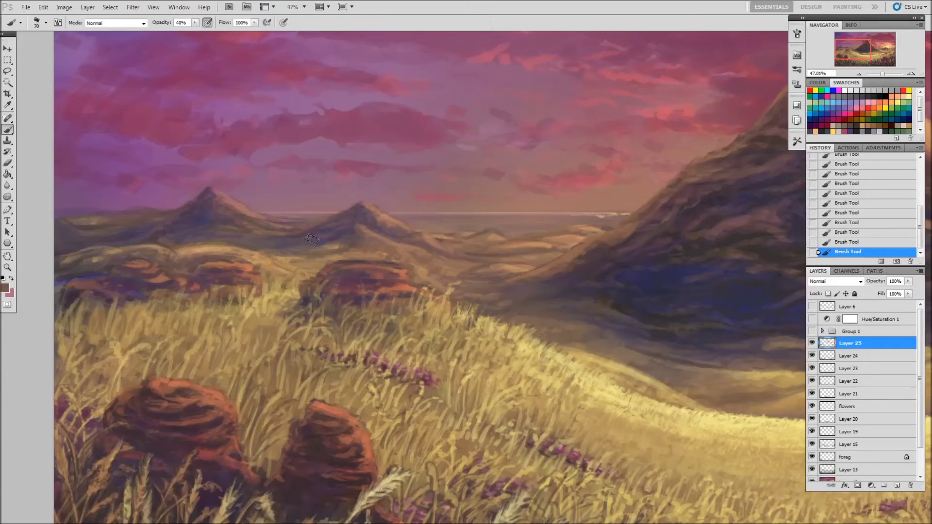
left_click(439, 274, "alt")
key("bracketleft")
key("bracketleft")
left_click_drag(485, 272, 398, 264)
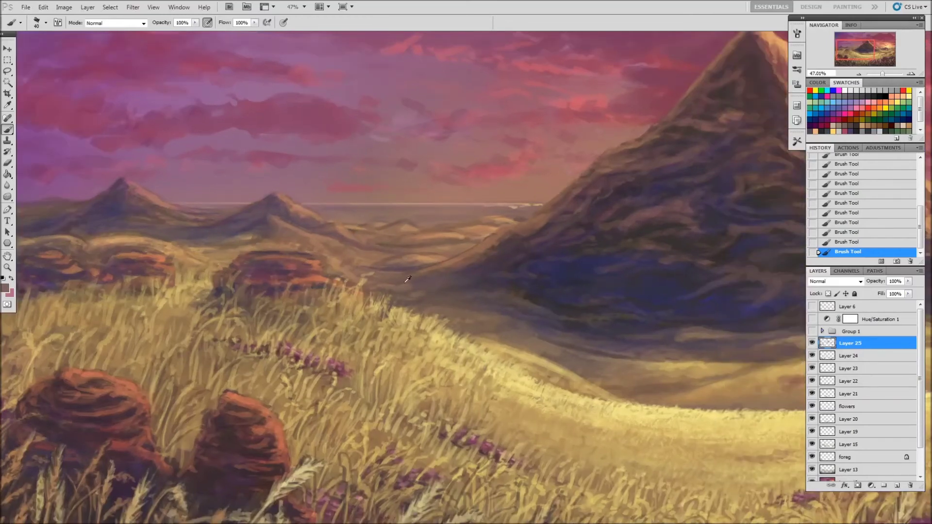
- Centre the big mountain and sample tan and dark purple with a 90 px brush at 40% opacity
left_click_drag(529, 302, 446, 315)
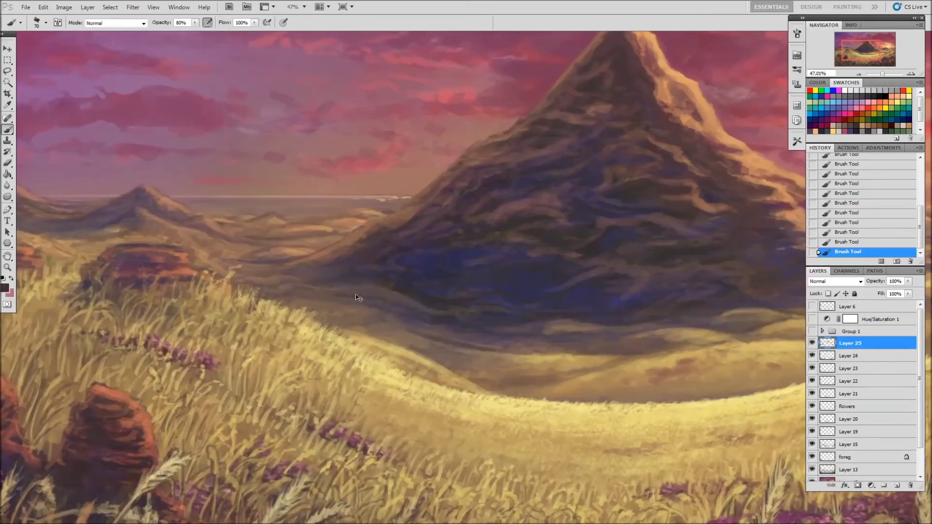
left_click(353, 335, "alt")
left_click(478, 344, "alt")
key("0")
key("bracketleft")
key("8")
key("bracketleft")
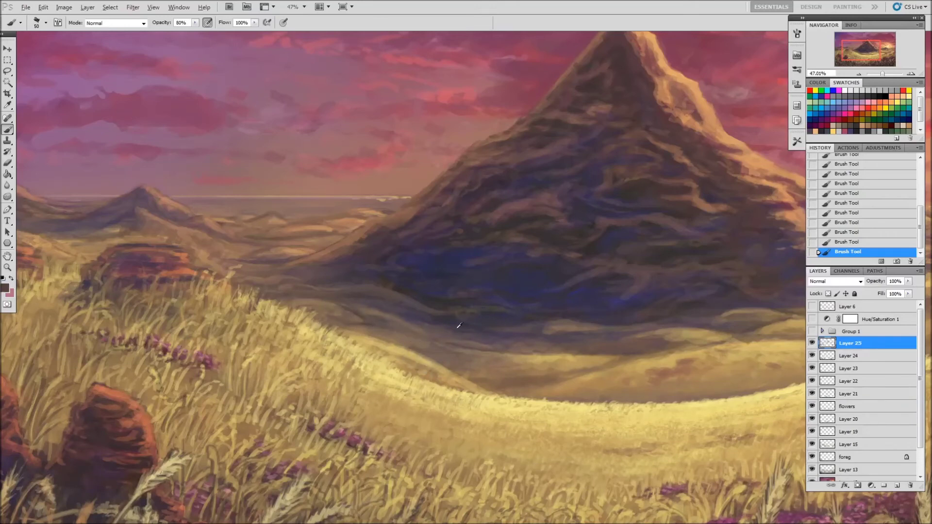
key("bracketright")
key("bracketright")
key("bracketright")
key("4")
left_click_drag(533, 345, 374, 333)
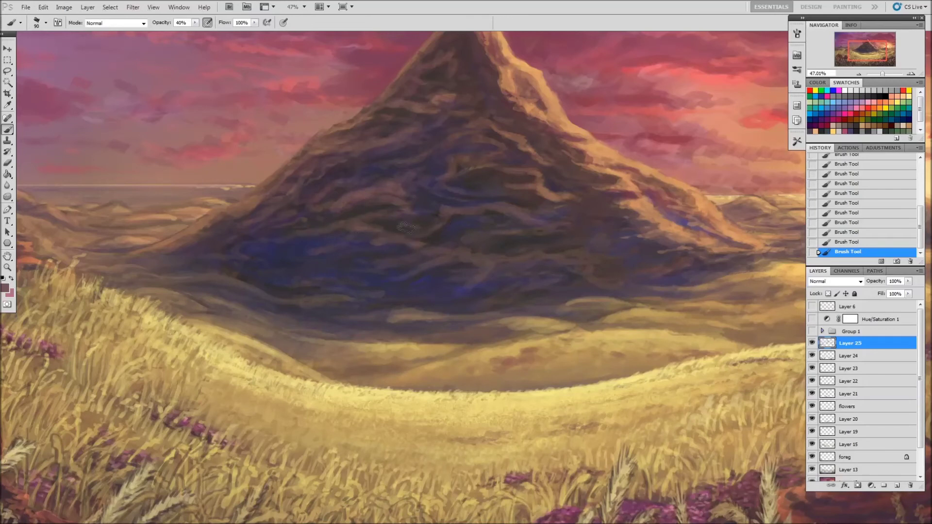
- Sample navy, muted brown and grey-brown, then darken a spot at the mountain base at 70% opacity
left_click(278, 262, "alt")
key("bracketleft")
key("bracketleft")
key("bracketleft")
key("9")
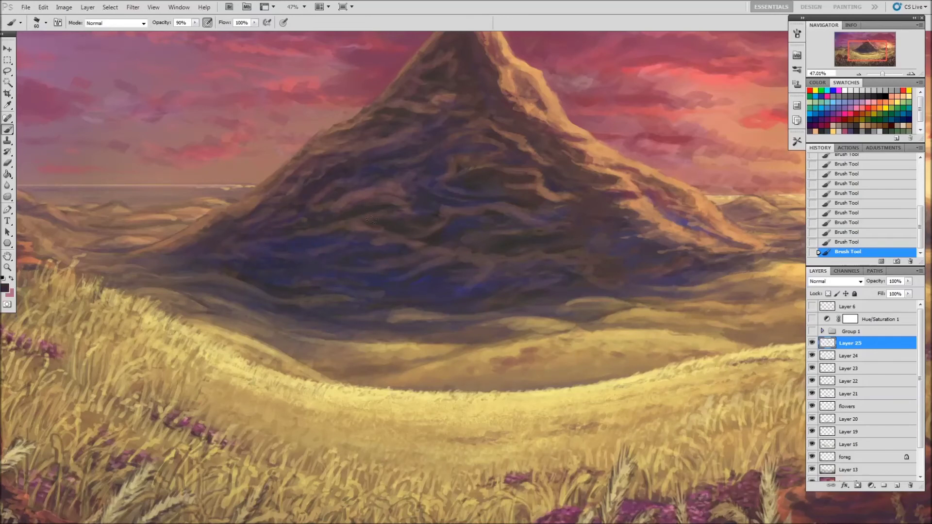
left_click(403, 315, "alt")
key("4")
left_click(520, 313, "alt")
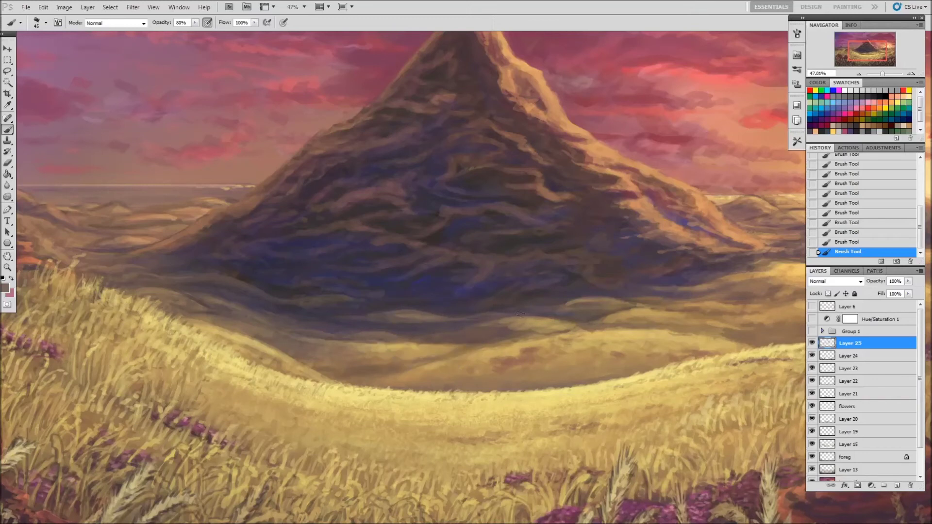
key("7")
left_click(423, 326, "alt")
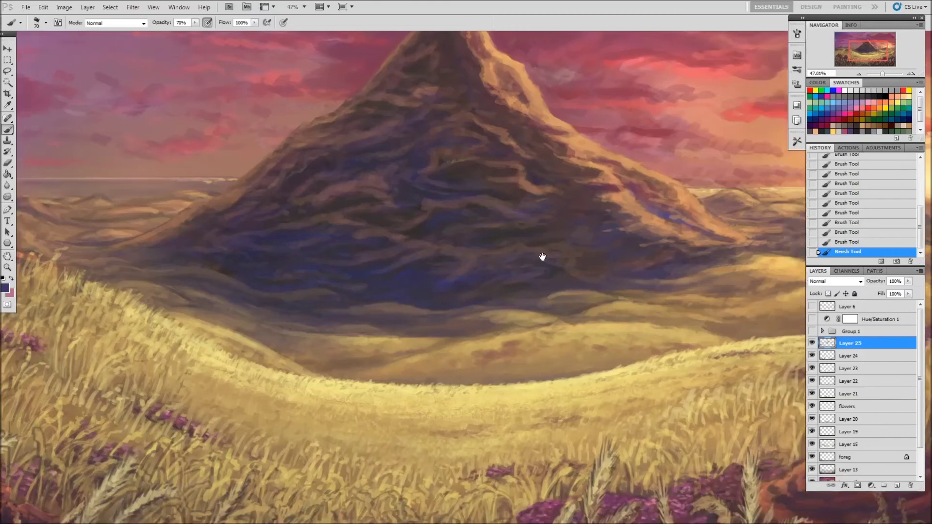
- Shift to the right-hand valley and sample tan and browns with a 150 px brush at 50% opacity
left_click_drag(541, 256, 492, 243)
key("3")
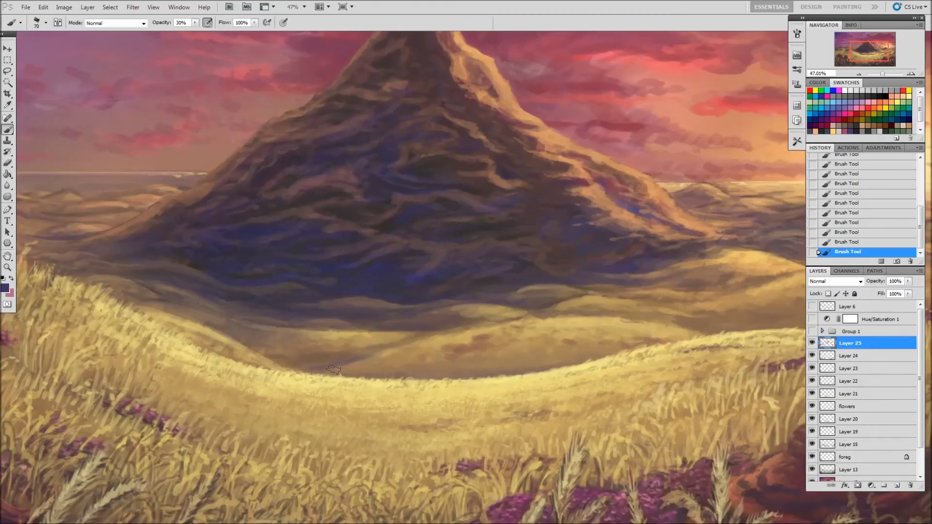
left_click(387, 354, "alt")
key("0")
left_click(644, 329, "alt")
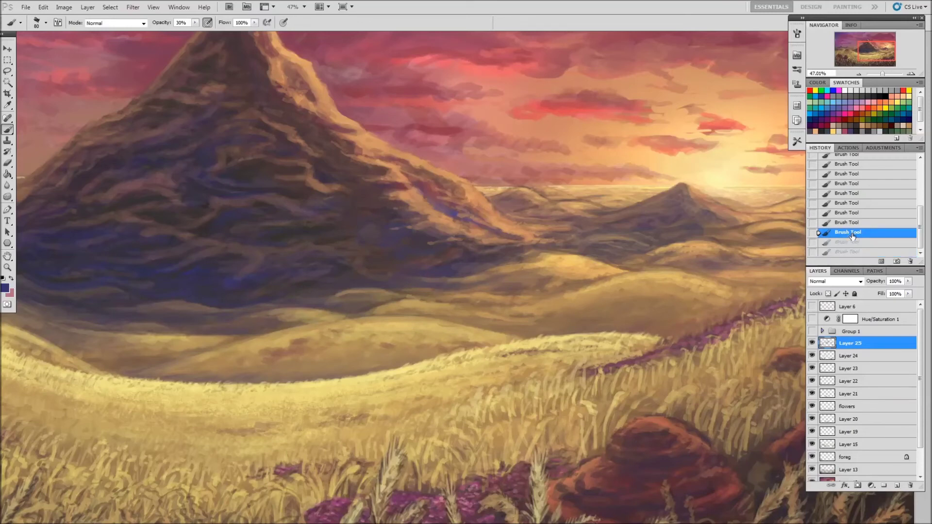
left_click(724, 313, "alt")
key("5")
key("bracketright")
key("bracketright")
key("bracketright")
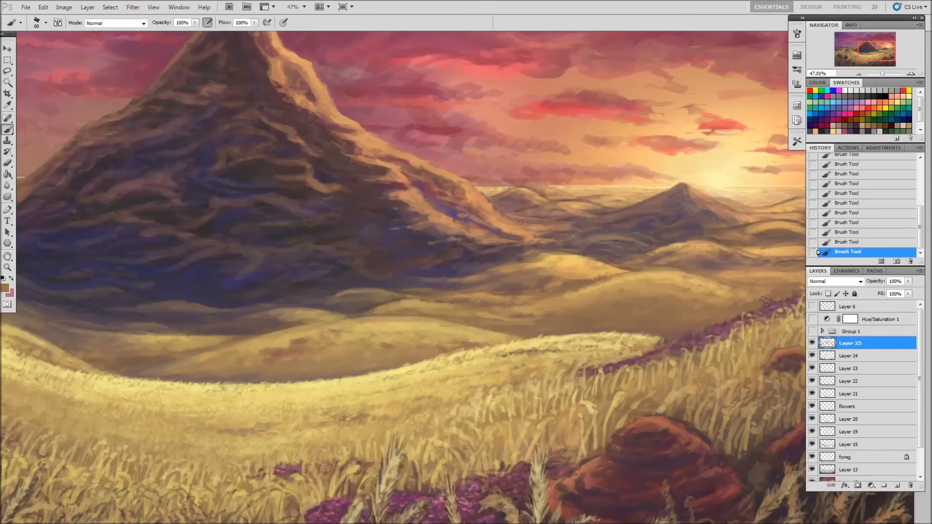
- Sample a hill tan and set a 70 px brush at 60% opacity
key("3")
key("bracketright")
key("bracketright")
key("bracketright")
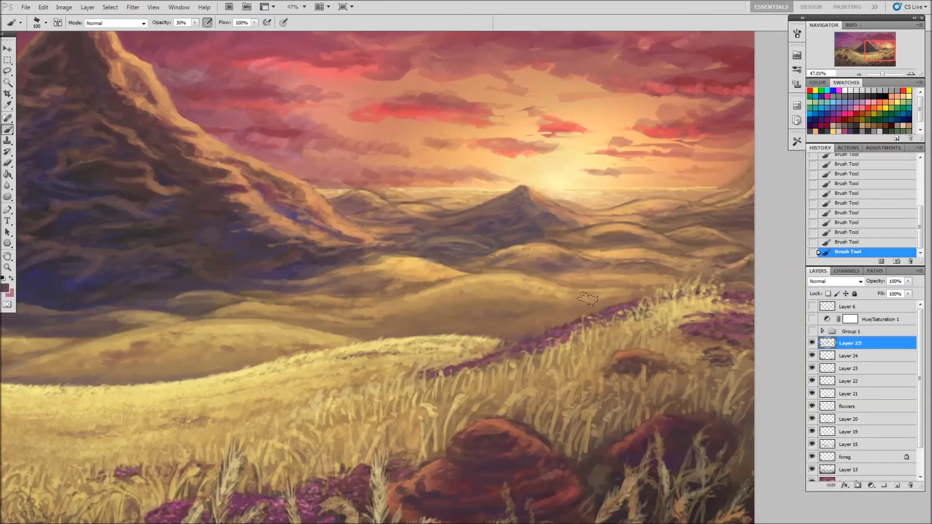
left_click(541, 304, "alt")
key("6")
key("bracketleft")
key("bracketleft")
key("bracketleft")
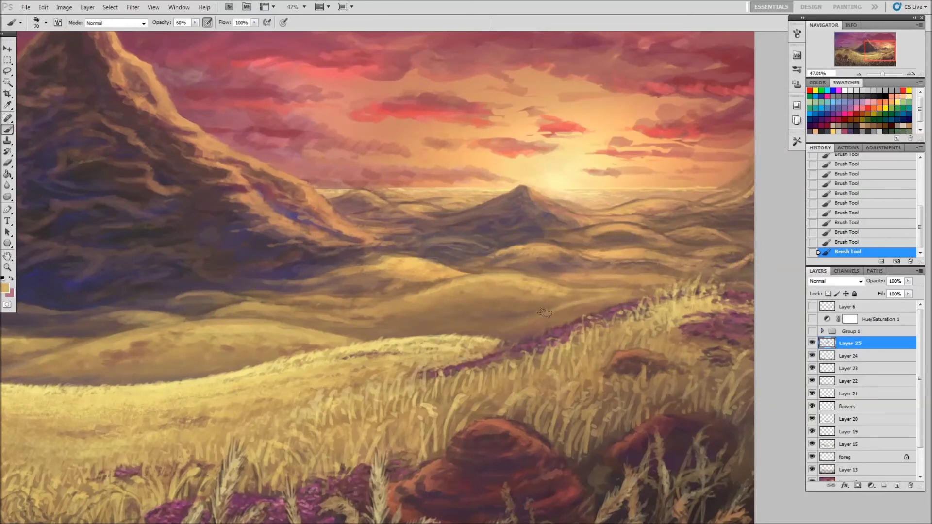
- Work through mauve and warm tan-brown hill colours with a 60 px brush, then zoom out
left_click(514, 315, "alt")
left_click(470, 270, "alt")
key("bracketleft")
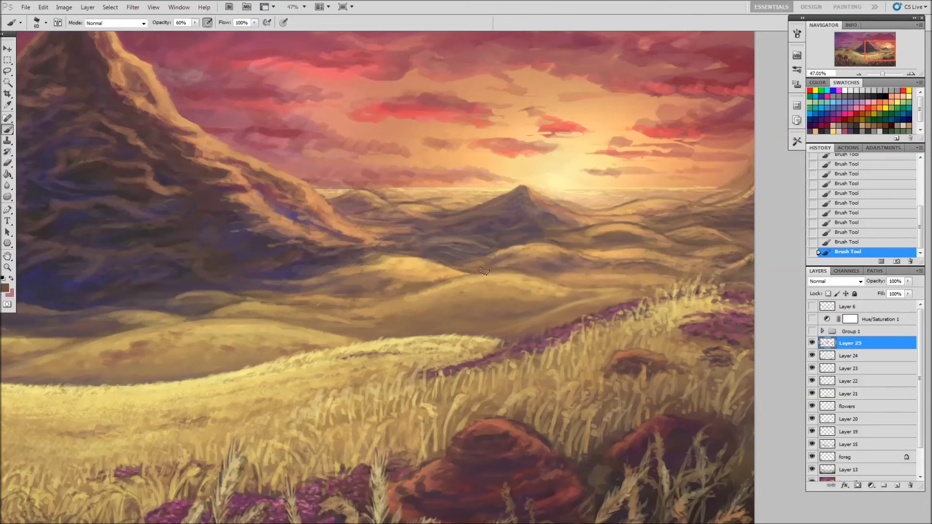
left_click(504, 296, "alt")
left_click(556, 265, "alt")
left_click(575, 252, "alt")
left_click(678, 236, "alt")
left_click(607, 266, "alt")
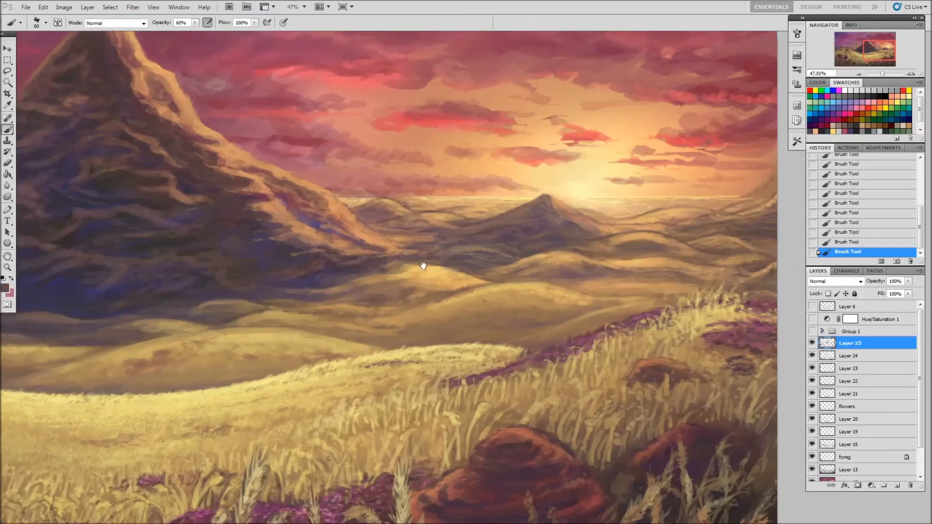
key("z")
left_click(503, 288, "alt")
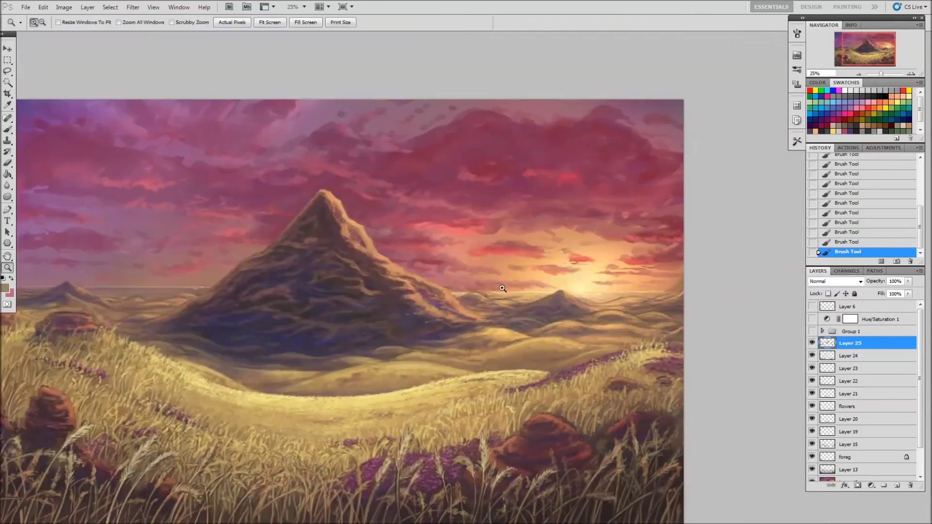
- Zoom in near the setting sun and sample brown, pale-yellow sky glow and tan at full opacity
left_click(502, 288)
key("b")
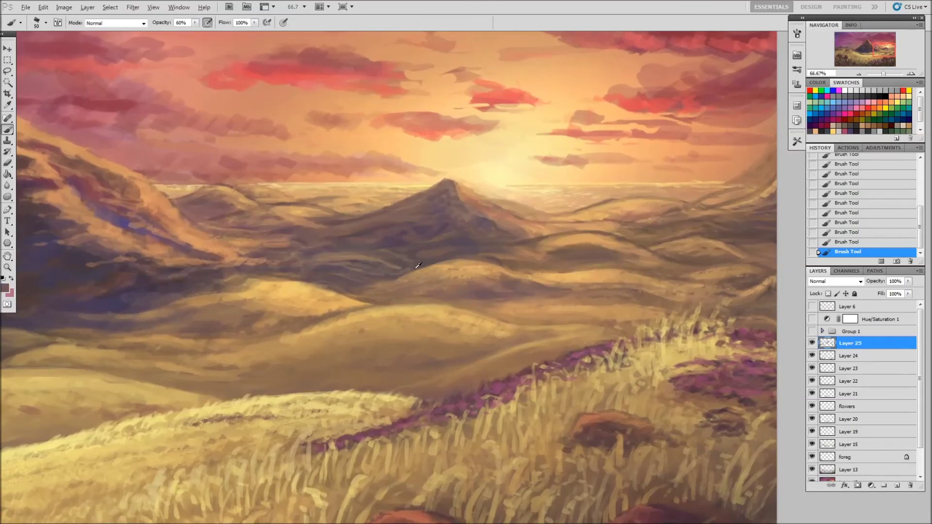
key("ctrl+minus")
key("0")
left_click(546, 220, "alt")
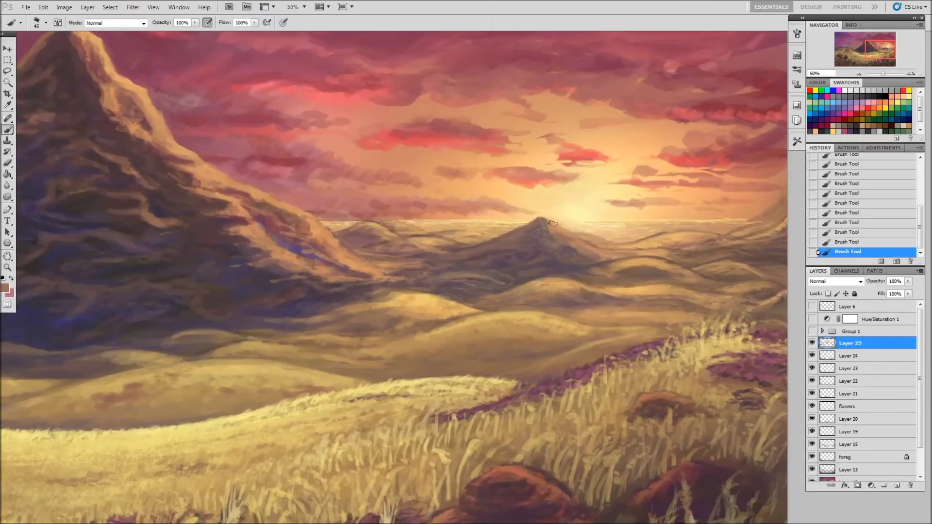
left_click(568, 223, "alt")
left_click(519, 223, "alt")
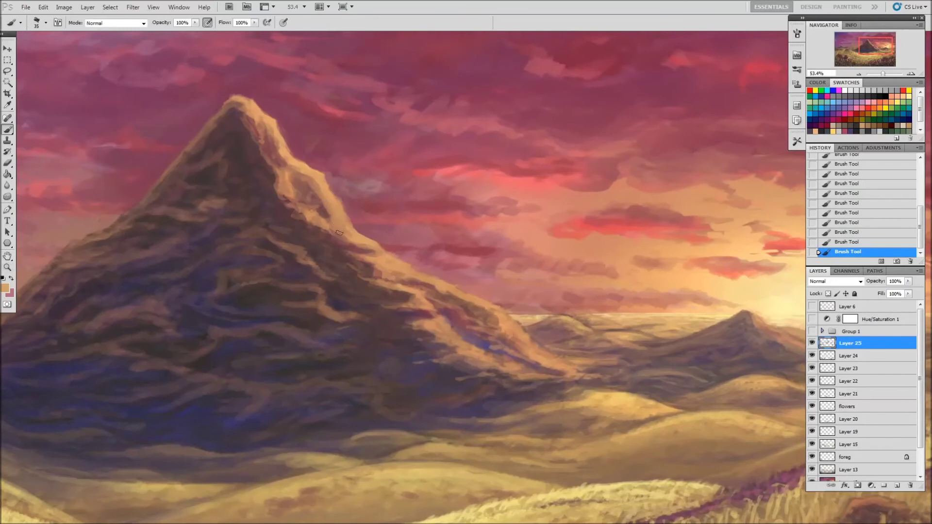
- Sample reddish and dark browns from the mountain slope with a 60 px brush
left_click_drag(332, 196, 245, 224)
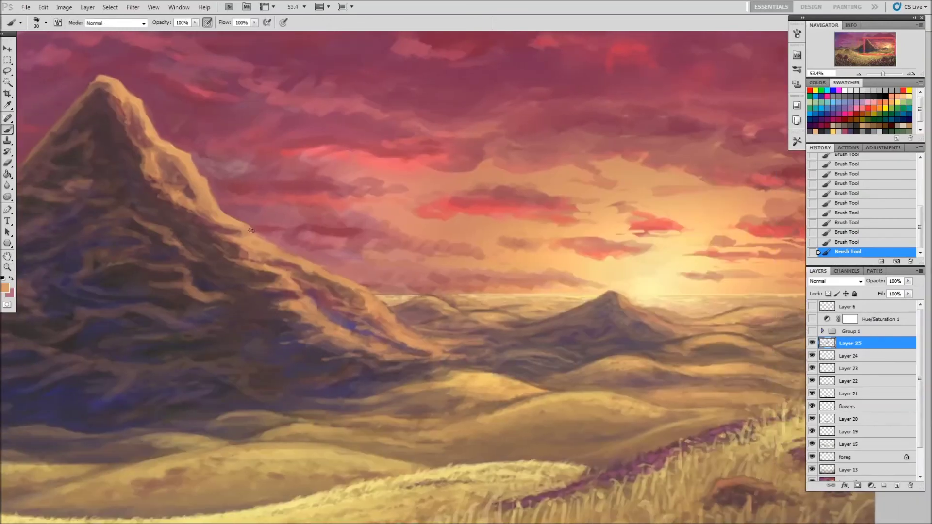
left_click(301, 251, "alt")
left_click(332, 277, "alt")
left_click(374, 295, "alt")
left_click(340, 301, "alt")
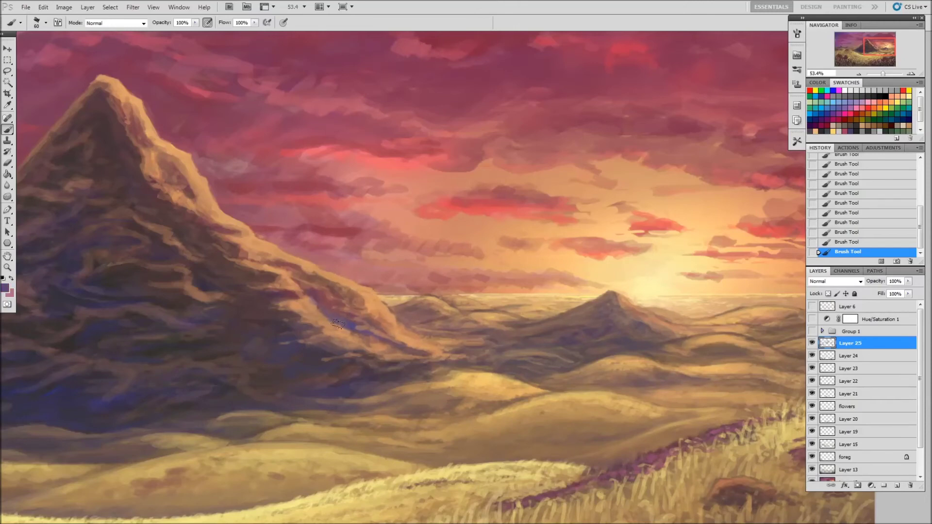
key("bracketright")
key("bracketright")
key("bracketright")
left_click_drag(323, 341, 474, 301)
left_click(456, 276, "alt")
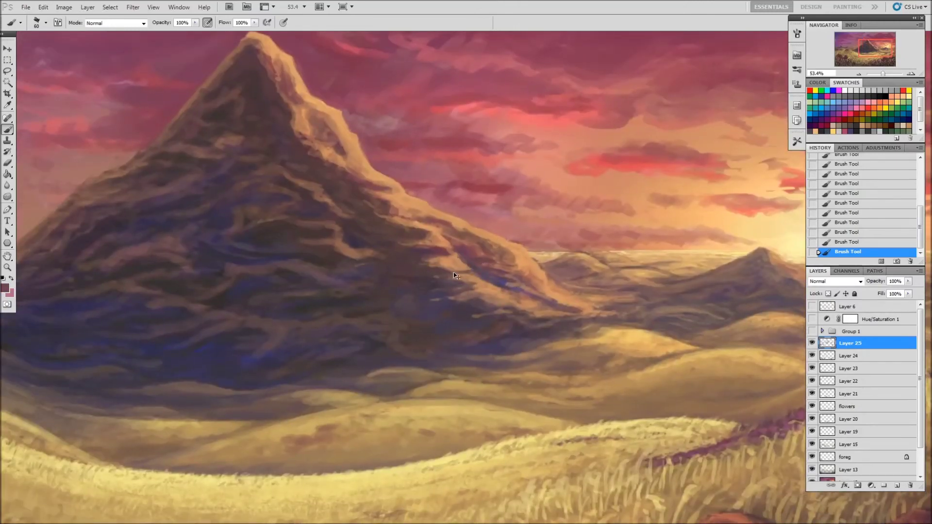
- Sample tan from the mountain's sunlit edge and set a 70 px brush at 56% opacity
left_click_drag(463, 241, 482, 257)
left_click(482, 256, "alt")
key("bracketleft")
key("bracketleft")
key("5")
key("6")
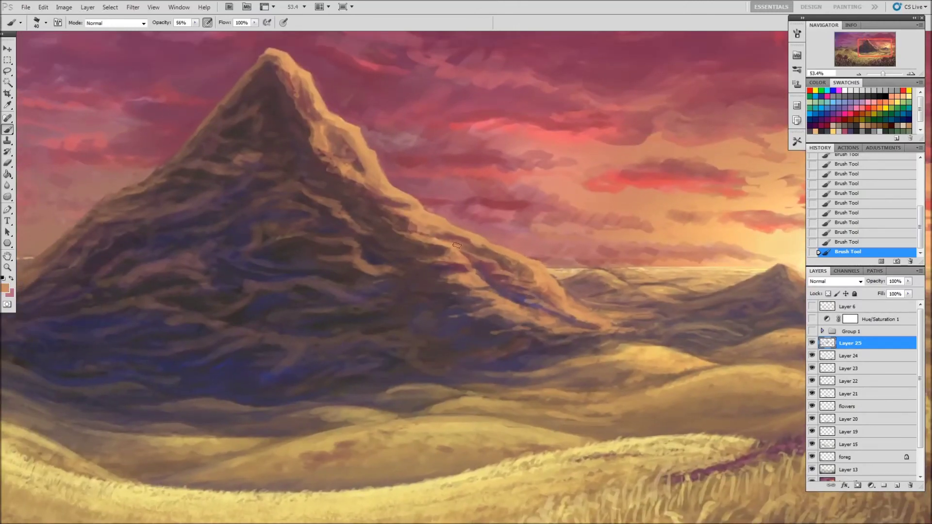
scroll(456, 245, "down", 5)
scroll(285, 364, "up", 4)
key("bracketright")
key("bracketright")
key("bracketright")
left_click(716, 232, "alt")
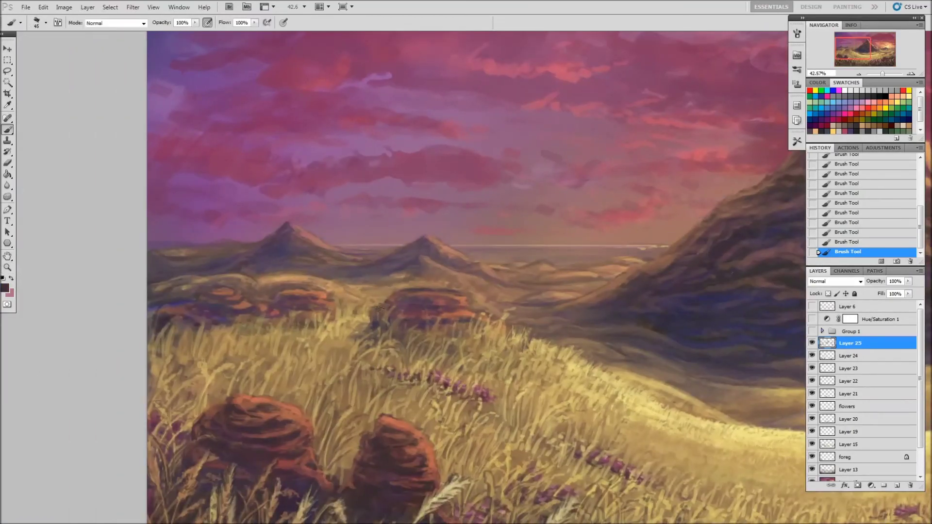
- Set a dark purple-brown second colour and sample dark purple at 30% opacity
left_click(461, 297, "alt")
key("x")
left_click(293, 286, "alt")
key("x")
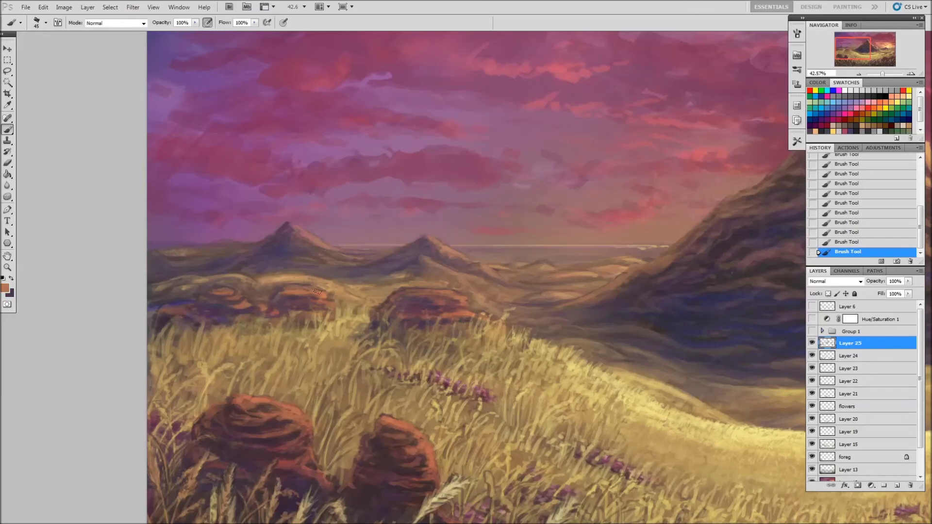
key("3")
left_click(296, 306, "alt")
- Rework the hills behind the rocks with purple-brown, tan, mauve and greyish-mauve samples, then zoom out
left_click(221, 283, "alt")
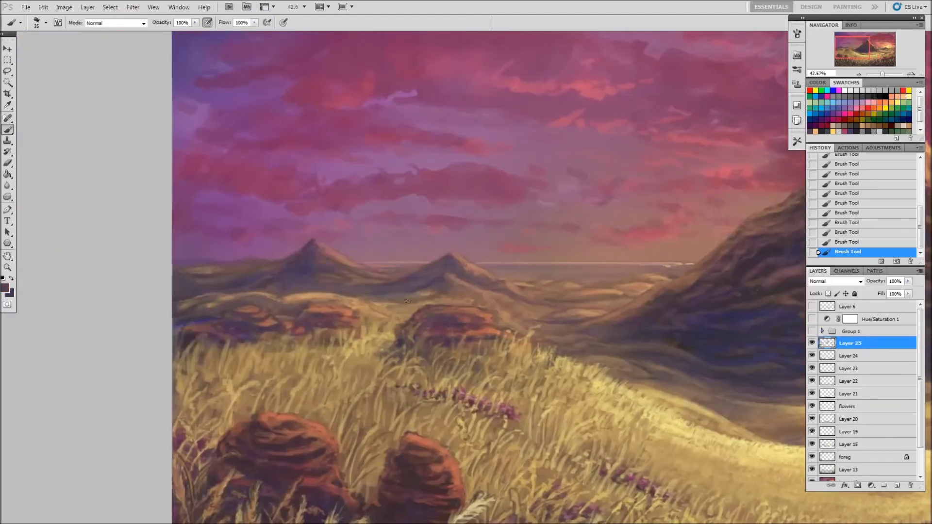
left_click(510, 303, "alt")
left_click(437, 286, "alt")
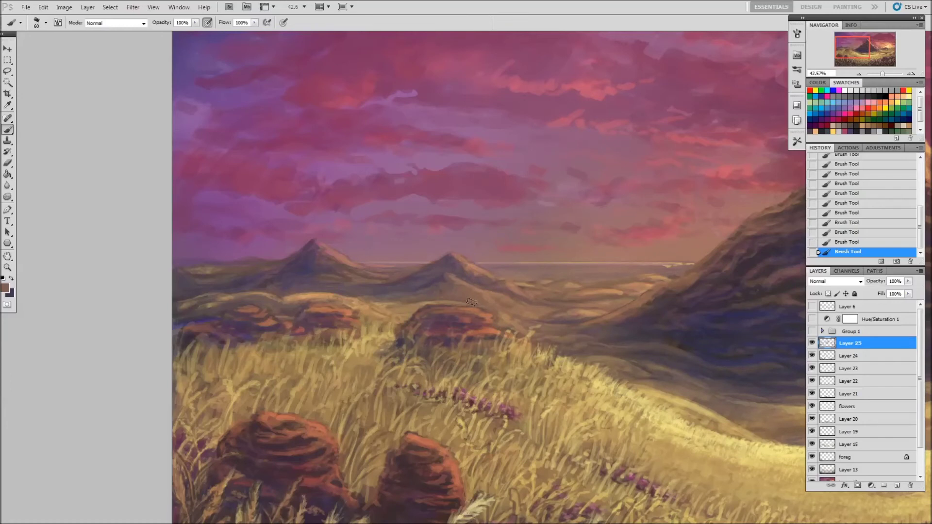
left_click(427, 283, "alt")
left_click_drag(512, 256, 491, 256)
left_click(336, 307, "alt")
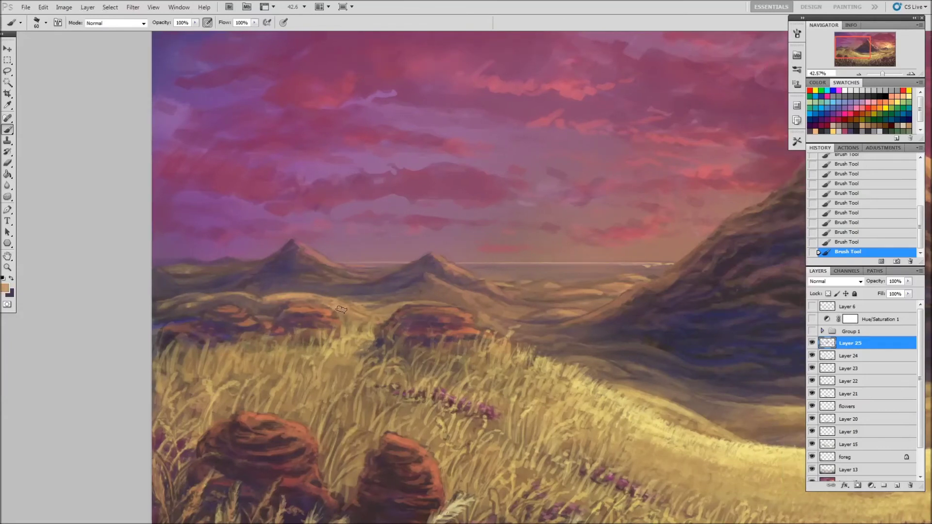
left_click(347, 327, "alt")
left_click(348, 354, "alt")
left_click_drag(341, 343, 359, 340)
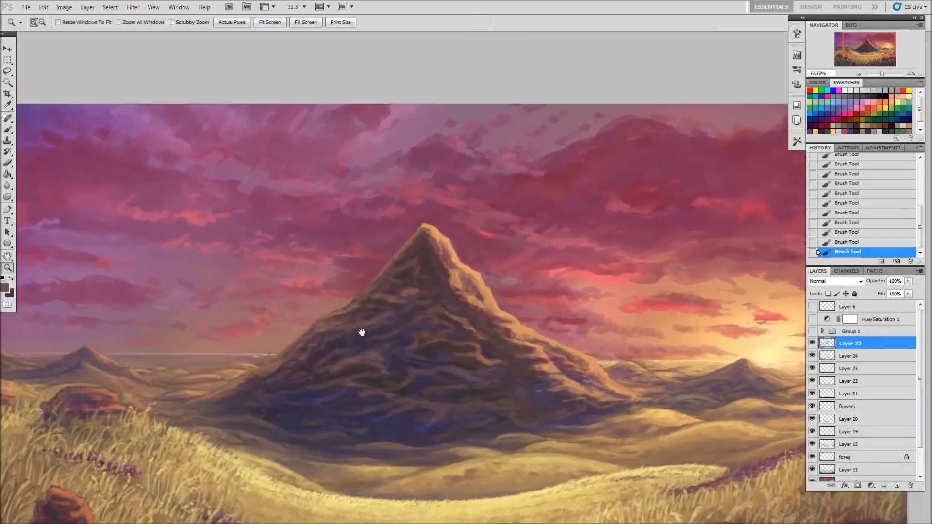
- Select the Brush and add a new layer for the cloud work
key("b")
right_click(381, 324)
scroll(446, 408, "down", 2)
key("Return")
key("ctrl+shift+alt+n")
- Paint dark purple cloud strokes across the sky at brush size 175–200
left_click(5, 288)
left_click(882, 276)
key("bracketright")
left_click_drag(490, 228, 527, 246)
left_click_drag(525, 214, 410, 206)
left_click_drag(378, 243, 335, 250)
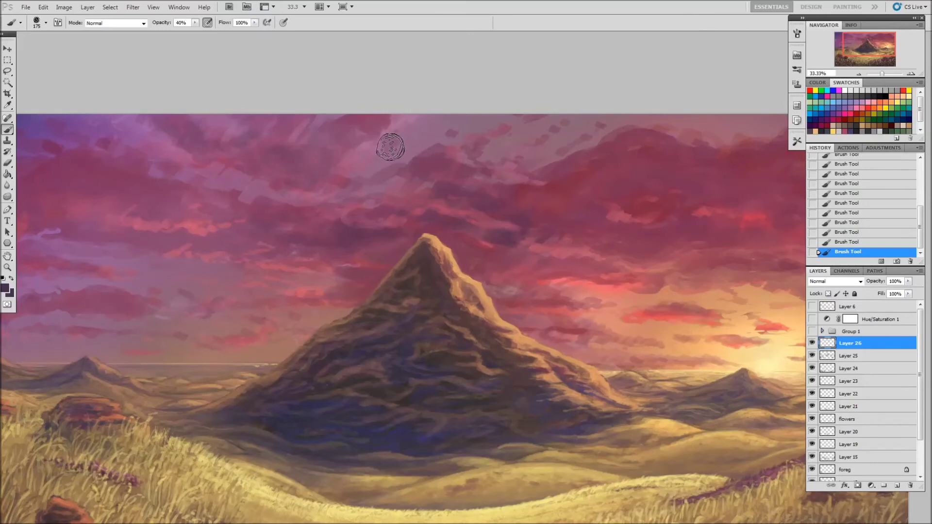
key("bracketright")
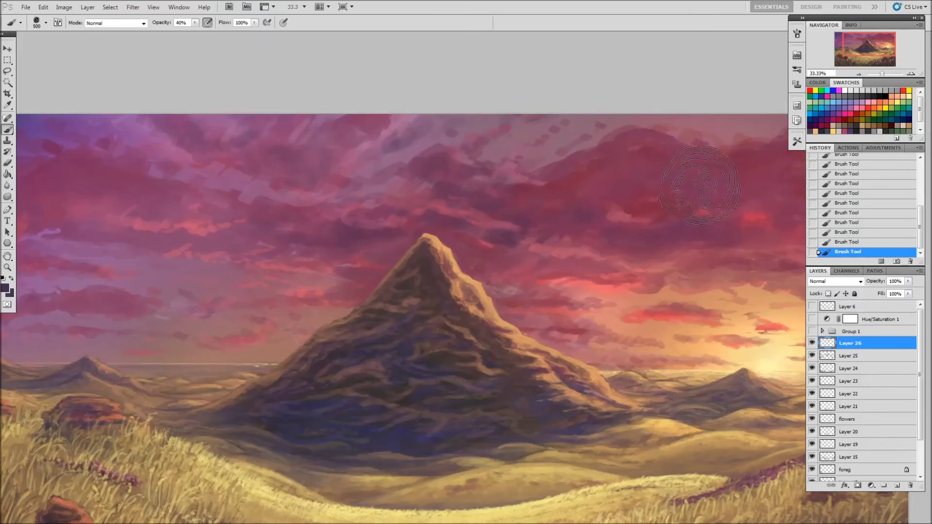
left_click_drag(155, 182, 105, 223)
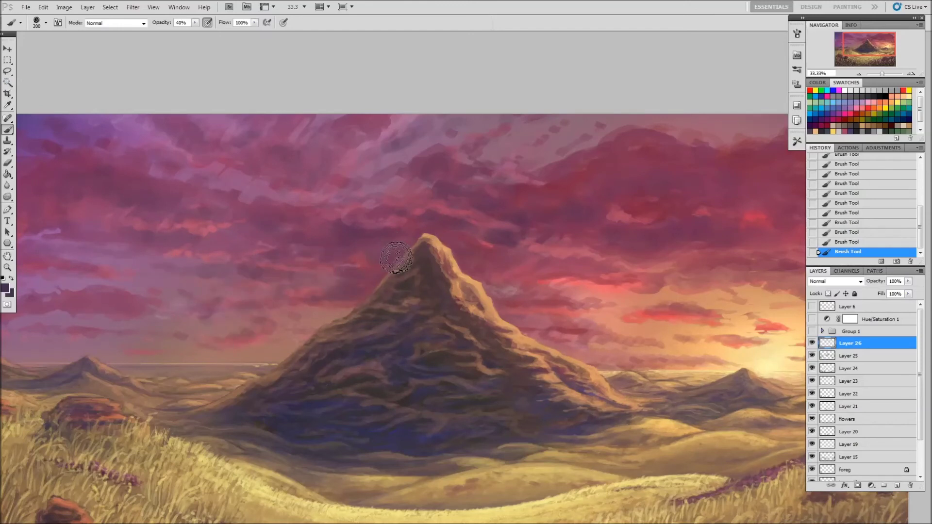
- Try erasing part of the dark stroke near the peak, then undo it
key("e")
left_click(421, 370)
key("ctrl+z")
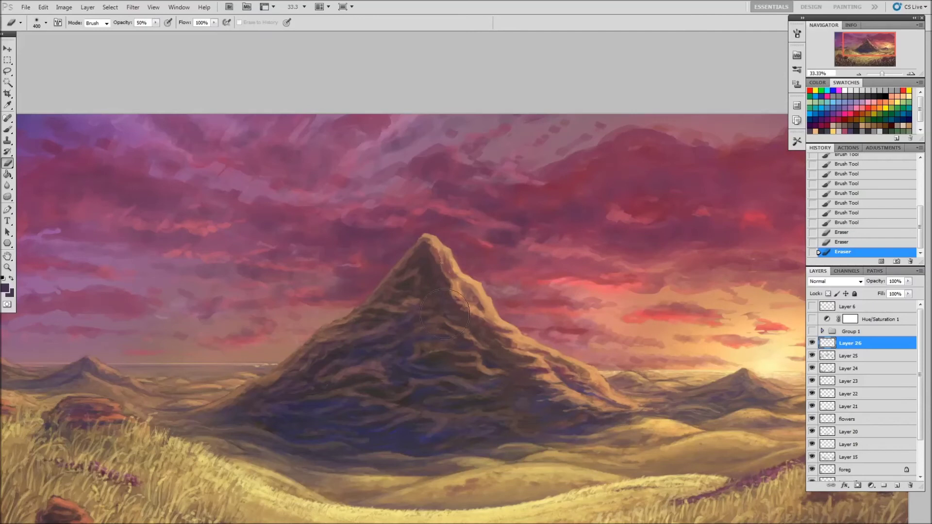
key("b")
left_click_drag(558, 253, 718, 204)
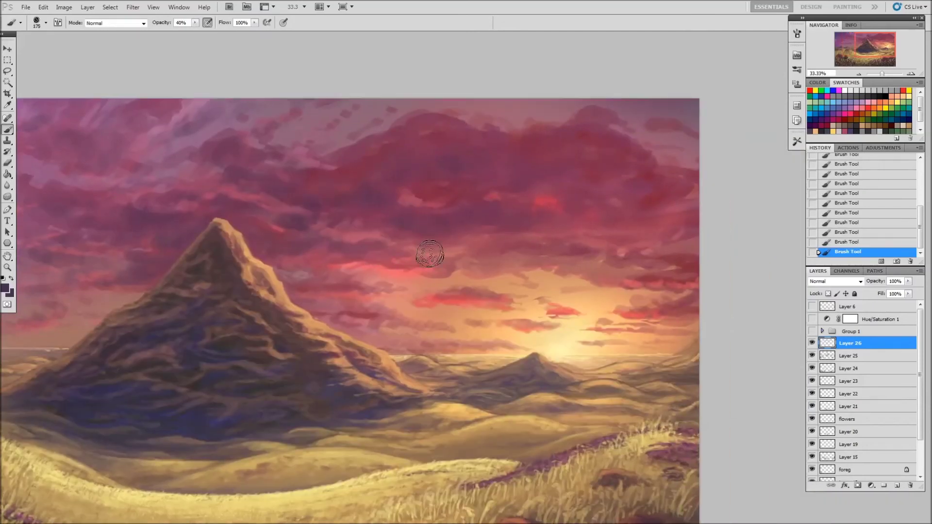
- Pick a bright red paint colour and use the 175 brush preset at full opacity
left_click(545, 303, "alt")
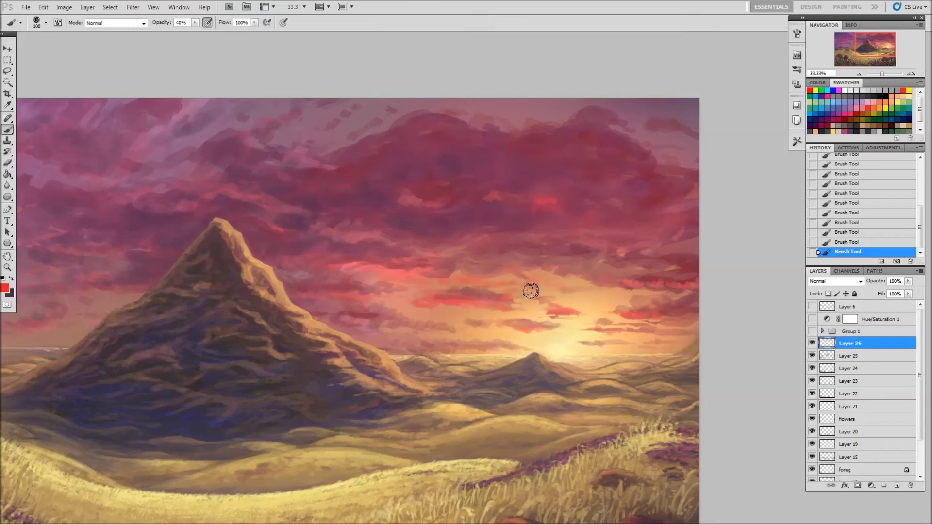
key("x")
key("bracketright")
key("bracketright")
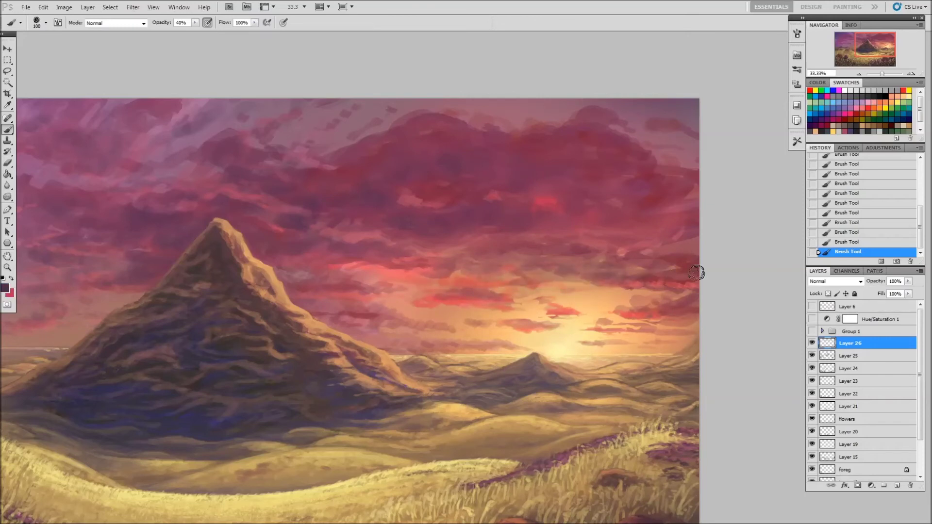
key("x")
key("x")
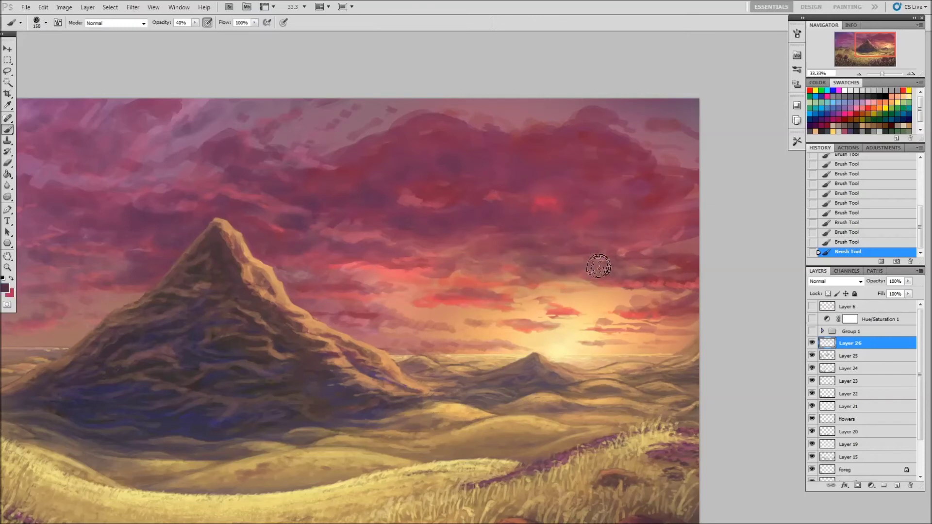
key("x")
key("bracketleft")
key("bracketleft")
key("bracketleft")
key("0")
right_click(381, 251)
double_click(397, 323)
key("x")
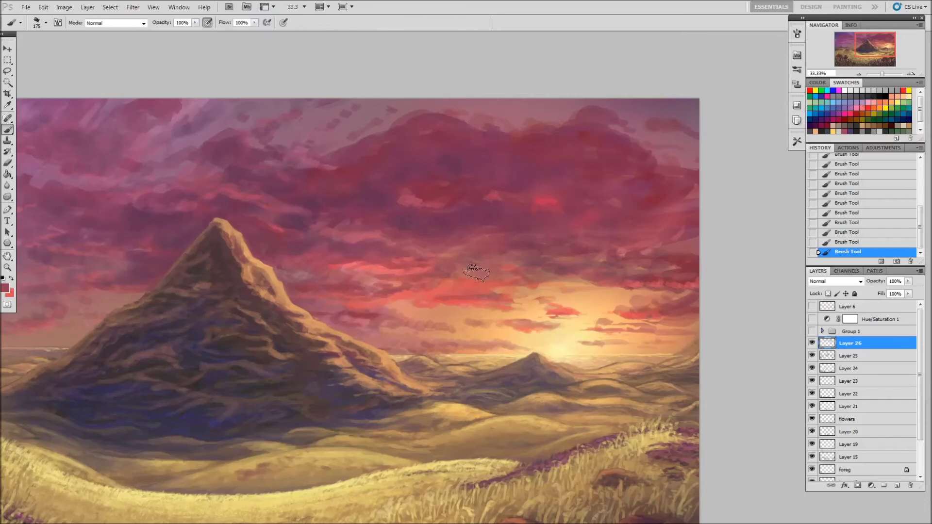
- Sample salmon, darker red, pink-red and red-brown tones from the clouds, brush 80–175
left_click(427, 330, "alt")
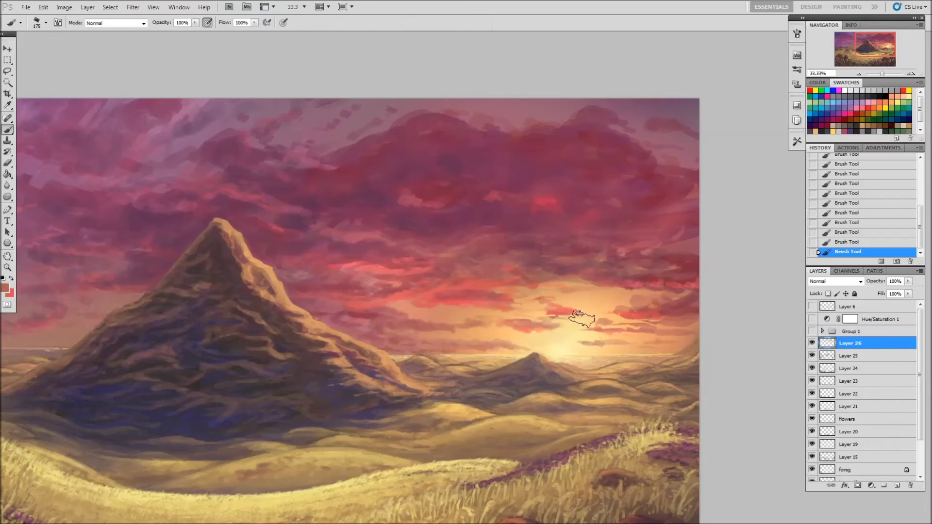
key("bracketleft")
key("bracketleft")
key("bracketleft")
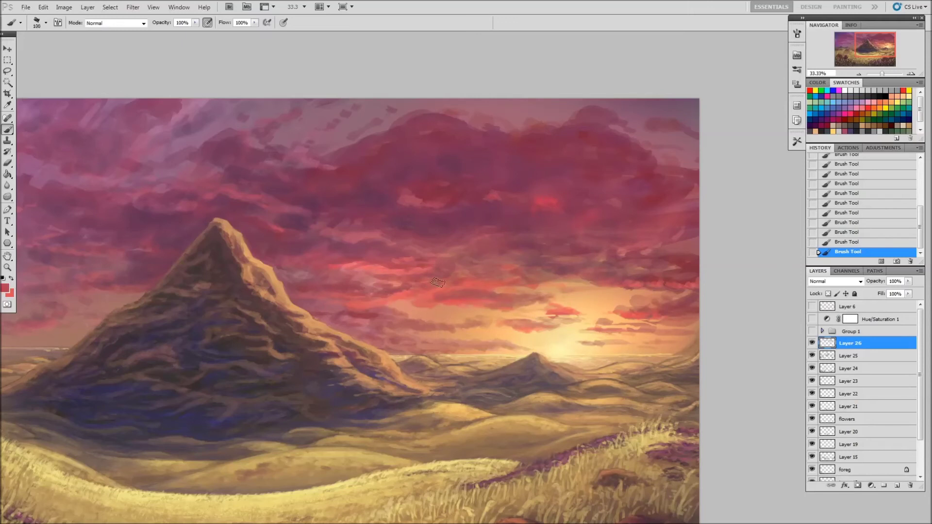
left_click(508, 285, "alt")
key("bracketright")
key("bracketright")
key("bracketright")
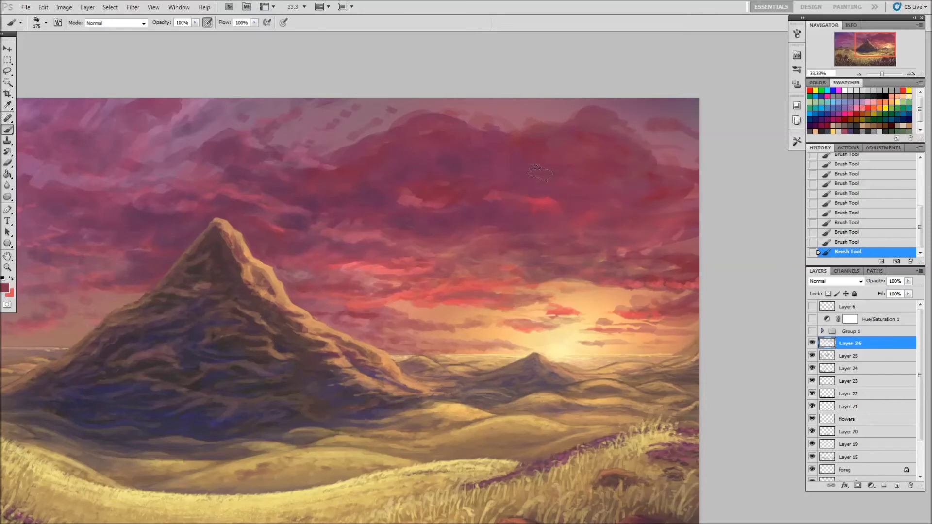
left_click(534, 208, "alt")
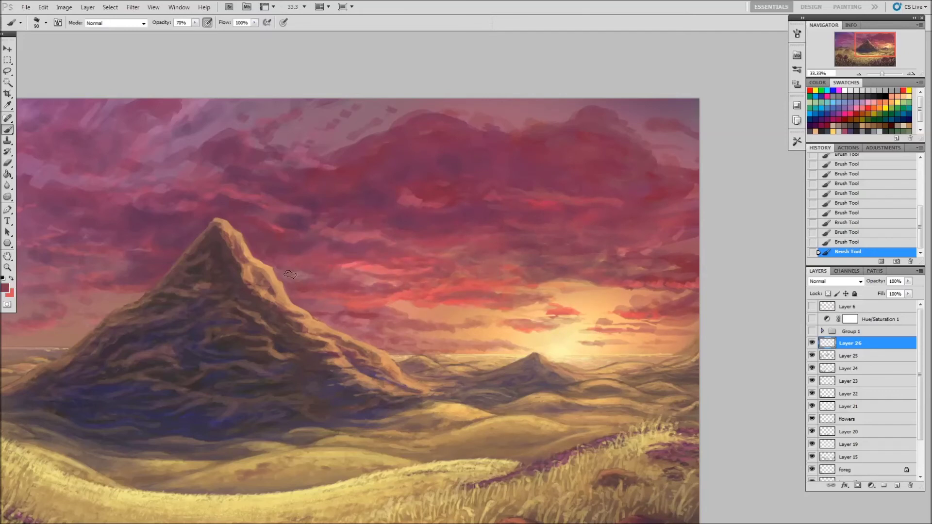
left_click(356, 269, "alt")
left_click(524, 256, "alt")
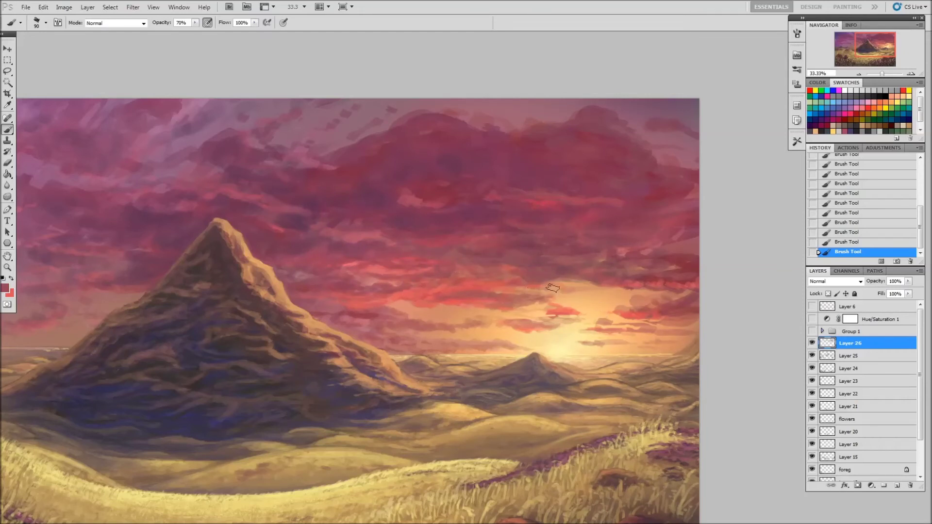
- Sample cream-yellow, red and mauve, then lighten the clouds and darken the left purple cloud
left_click(590, 319, "alt")
left_click(509, 289, "alt")
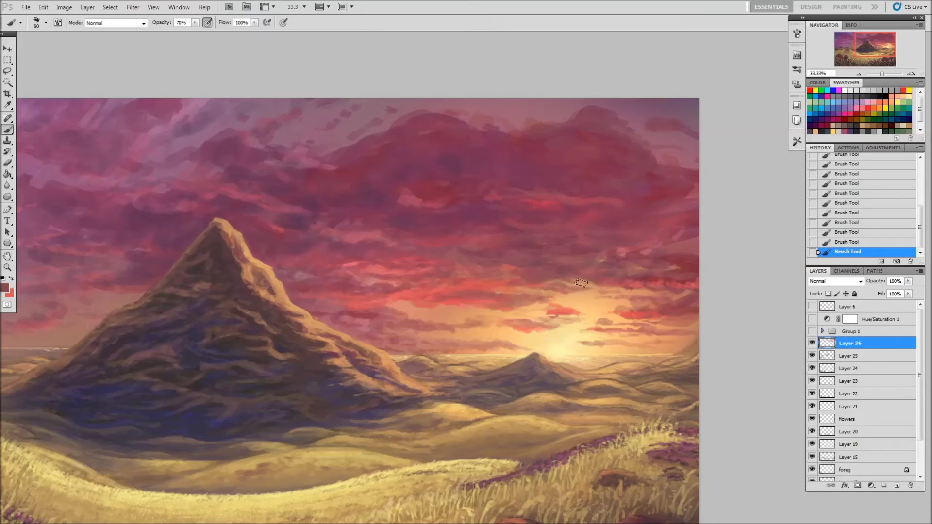
left_click(288, 210, "alt")
mouse_move(379, 192)
left_mouse_down()
mouse_move(405, 206)
mouse_move(422, 202)
left_mouse_up()
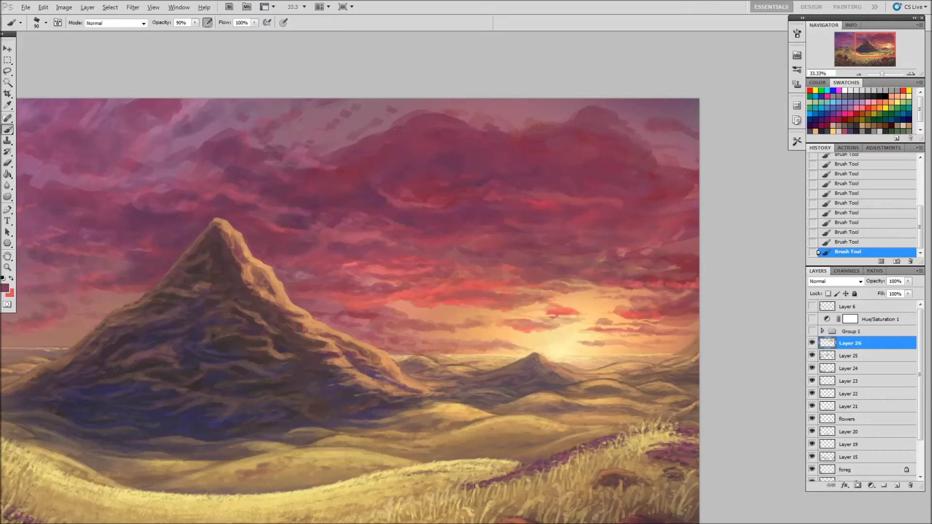
left_click_drag(458, 103, 414, 118)
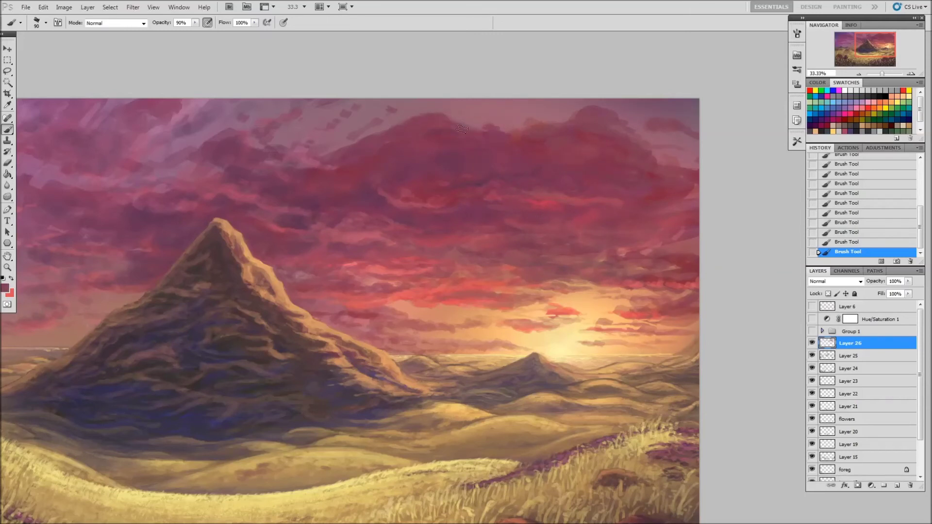
left_click_drag(214, 143, 167, 179)
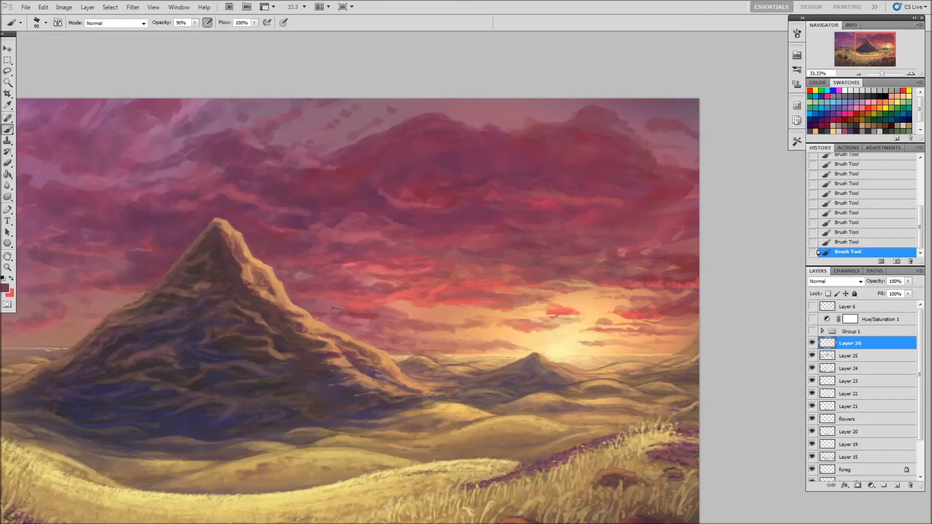
- At 50% opacity and brush 150, sample maroon and magenta tones and paint a faint stroke
left_click(348, 309, "alt")
left_click(360, 311, "alt")
left_click(479, 333, "alt")
key("5")
key("bracketright")
key("bracketright")
key("bracketright")
left_click(444, 205, "alt")
left_click(409, 203, "alt")
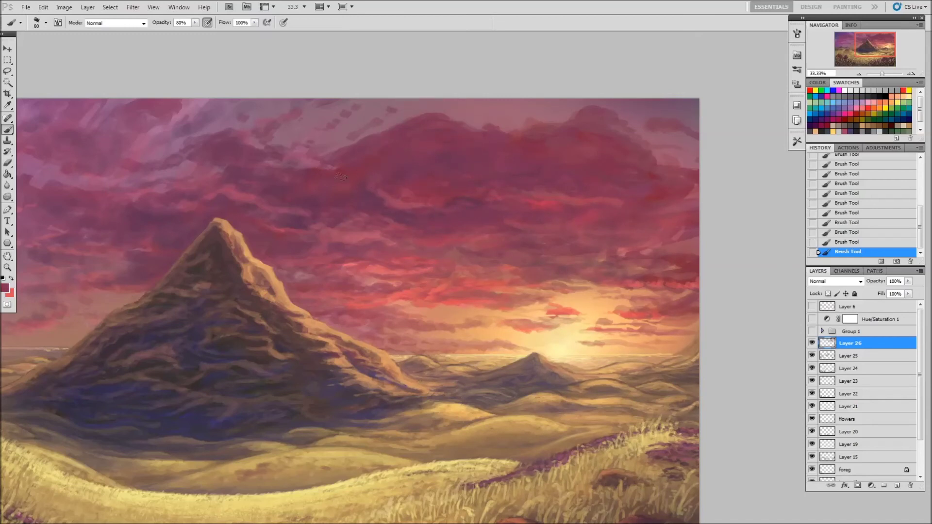
left_click(622, 257, "alt")
left_click(606, 128, "alt")
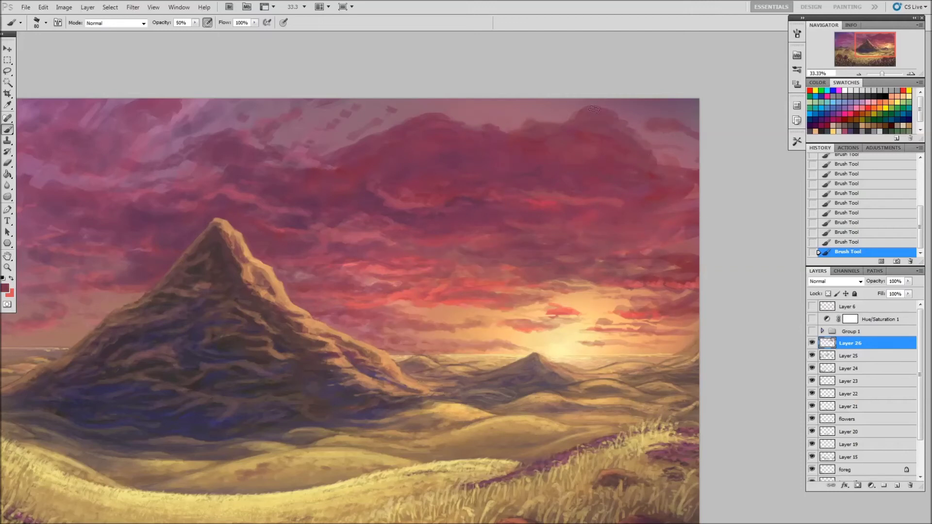
left_click_drag(658, 188, 670, 175)
- Sample maroon and lighter red tones, set brush 100, flip the painting horizontally, opacity 60%
left_click(596, 278, "alt")
left_click(665, 287, "alt")
key("0")
key("bracketleft")
key("bracketleft")
key("bracketleft")
key("bracketright")
key("bracketright")
key("bracketright")
left_click(415, 258, "alt")
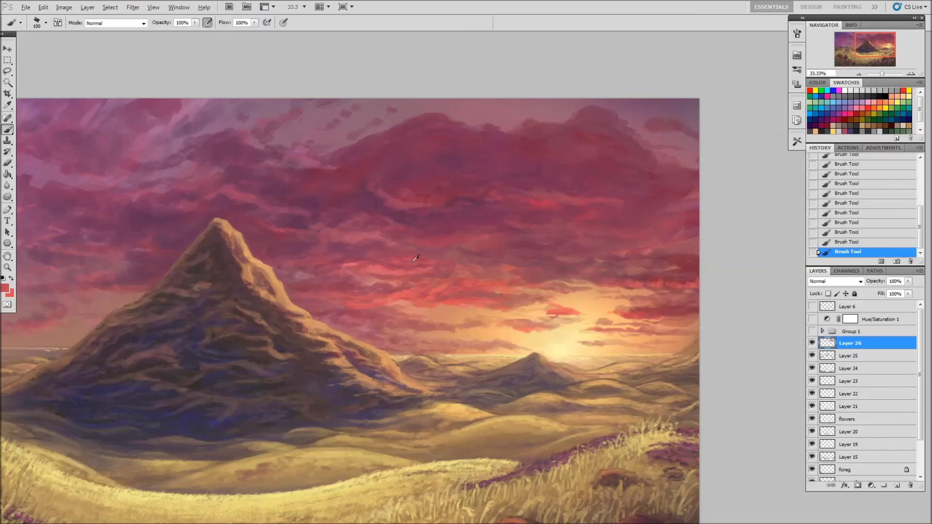
key("5")
key("h")
key("6")
left_click(530, 242, "alt")
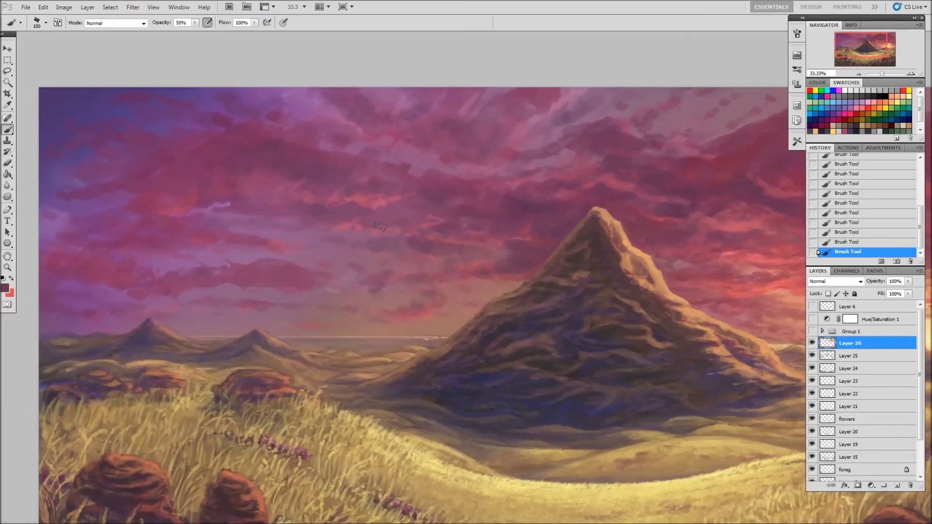
- At 30% opacity, sample pink-red, mauve and dark purple tones from the sky
left_click(383, 227, "alt")
left_click(390, 220, "alt")
key("3")
left_click(368, 187, "alt")
left_click(388, 187, "alt")
left_click(269, 154, "alt")
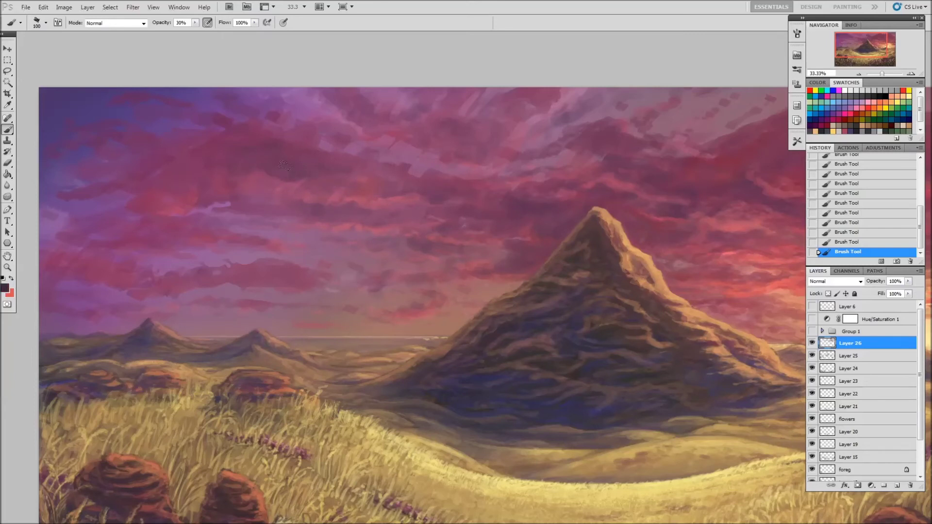
left_click(382, 212, "alt")
- Sample more sky purples and paint soft purple strokes in the left sky
left_click(514, 154, "alt")
left_click(565, 118, "alt")
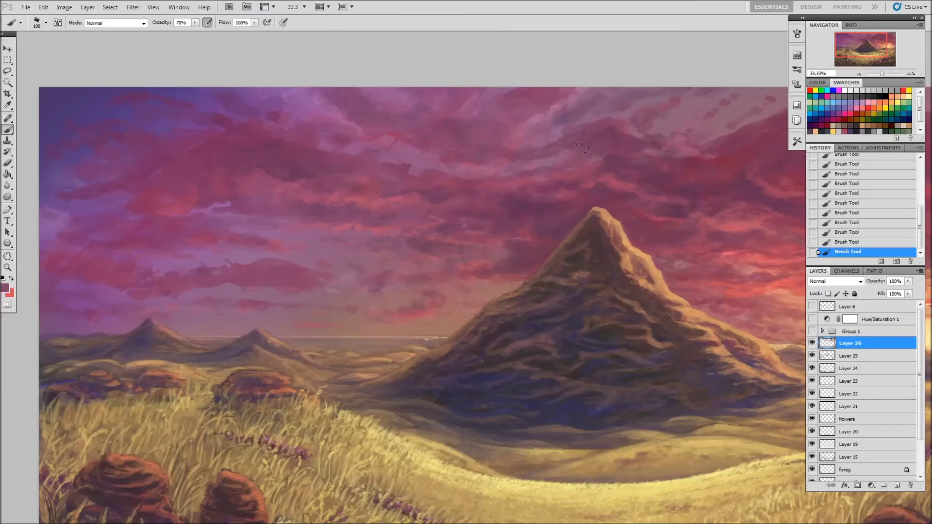
left_click(437, 193, "alt")
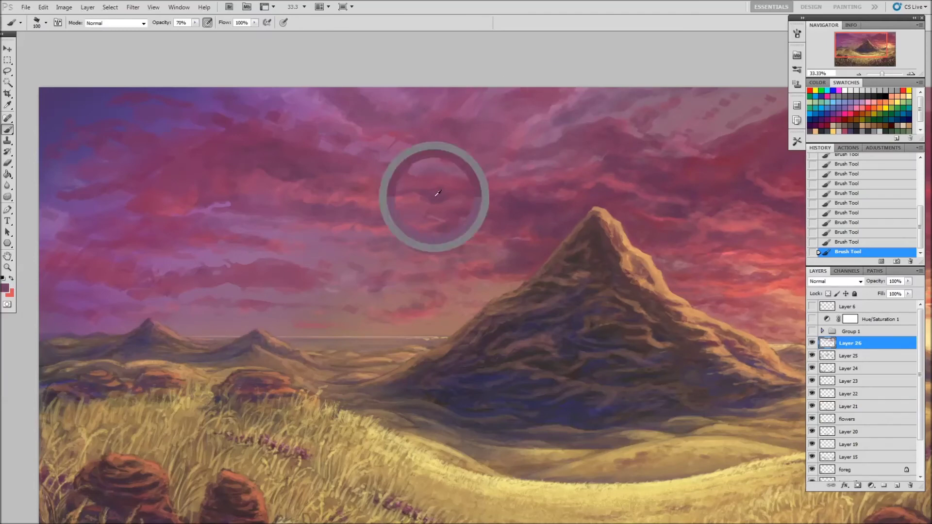
left_click_drag(438, 193, 467, 232)
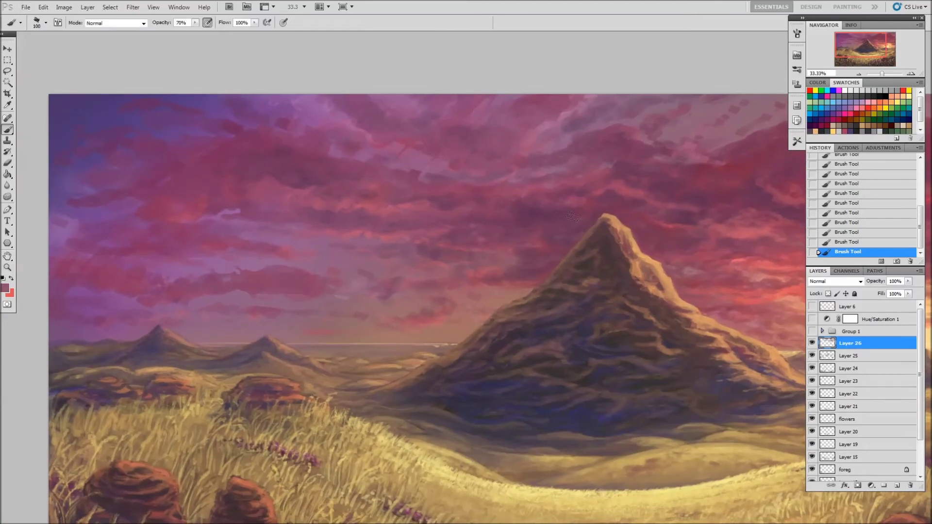
left_click(336, 186, "alt")
left_click(175, 195, "alt")
left_click_drag(184, 219, 158, 197)
- Paint a light stroke across the sky at 40% opacity with a 175 brush
left_click(307, 273, "alt")
key("5")
left_click(350, 232, "alt")
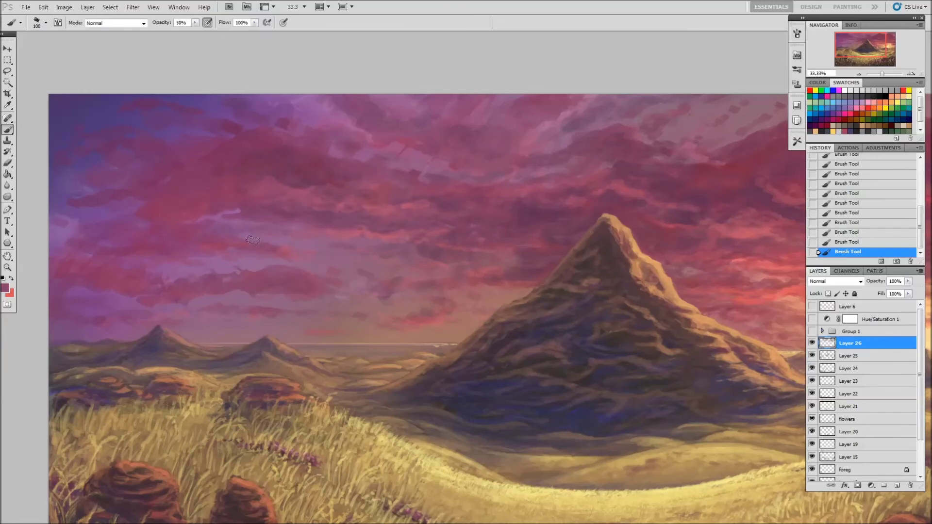
left_click(192, 213, "alt")
key("0")
key("4")
key("bracketright")
key("bracketright")
key("bracketright")
left_click_drag(116, 282, 344, 269)
- Sample pinkish, bluish and reddish purples with brush 70–100 and 80% opacity
left_click(346, 293, "alt")
key("bracketleft")
key("bracketleft")
key("bracketleft")
key("0")
left_click(432, 281, "alt")
key("bracketright")
key("bracketright")
key("bracketright")
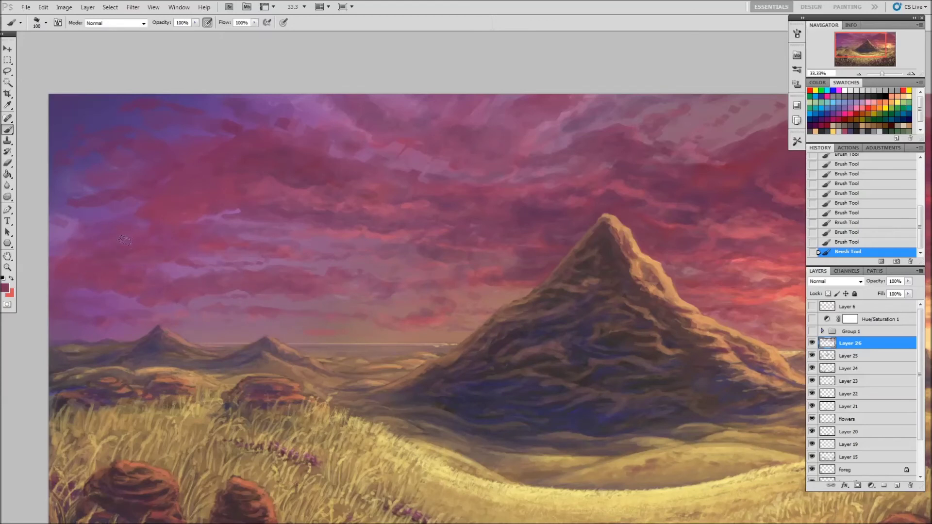
key("8")
left_click(71, 225, "alt")
left_click(263, 165, "alt")
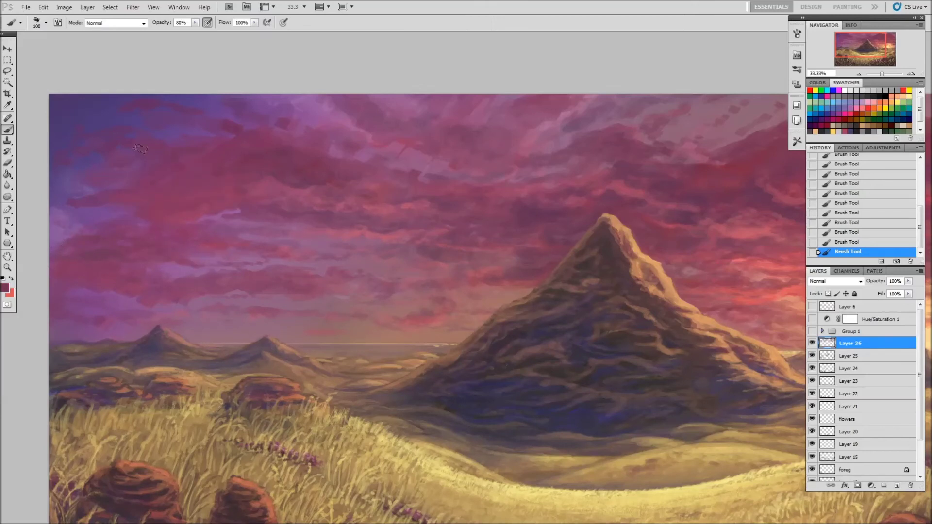
left_click(172, 128, "alt")
- Paint strokes across the middle and upper sky at 80% opacity with an 80 brush
key("4")
key("8")
key("bracketleft")
key("bracketleft")
left_click(337, 138, "alt")
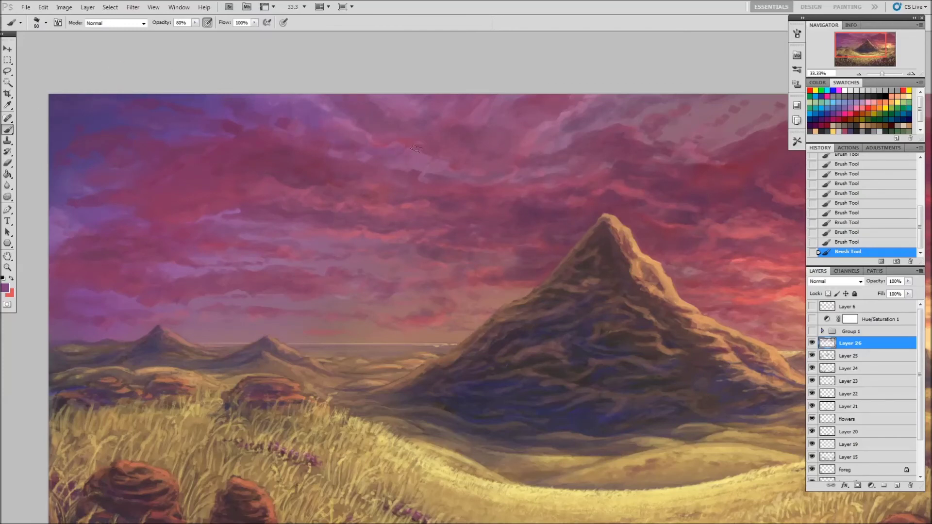
left_click_drag(322, 199, 383, 186)
left_click(388, 204, "alt")
left_click(508, 234, "alt")
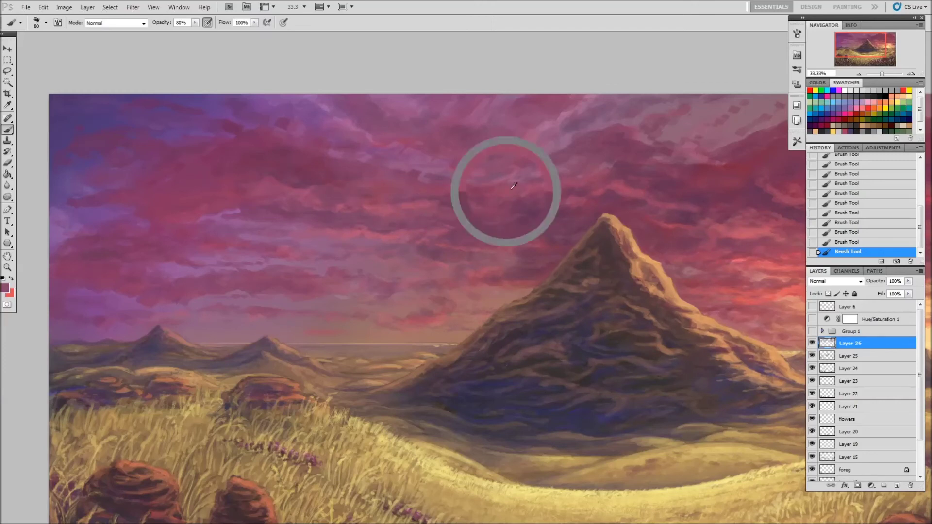
left_click_drag(505, 189, 514, 186)
- Sample lighter and pinkish purples, adjusting brush to 90 and strength between 20% and 80%
left_click(401, 170, "alt")
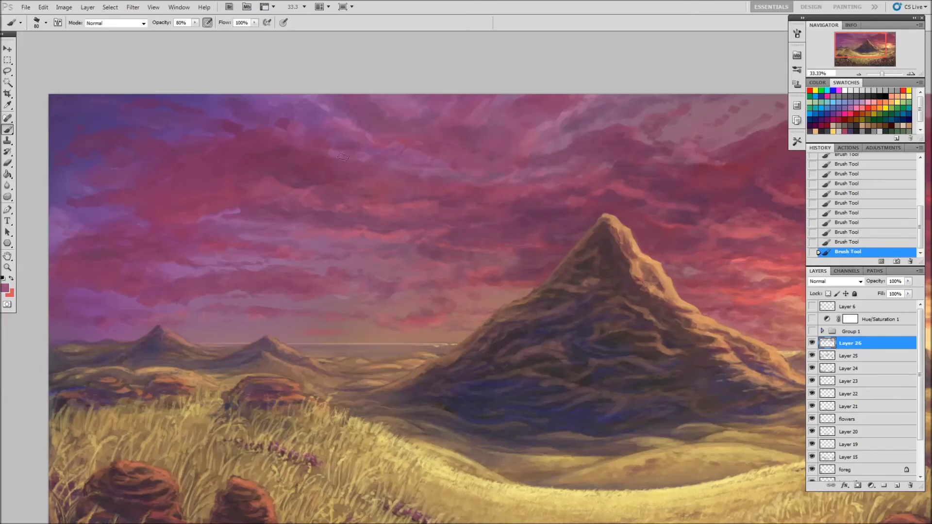
left_click(248, 129, "alt")
left_click(146, 141, "alt")
key("bracketright")
key("bracketright")
key("bracketright")
key("2")
left_click(334, 165, "alt")
key("8")
left_click(254, 194, "alt")
key("bracketleft")
key("bracketleft")
- Compare recent strokes via undo/redo, sample a darker purple, and zoom out to the whole painting
key("ctrl+alt+z")
key("ctrl+alt+z")
key("ctrl+alt+z")
key("ctrl+shift+z")
key("ctrl+shift+z")
key("ctrl+shift+z")
left_click(552, 209, "alt")
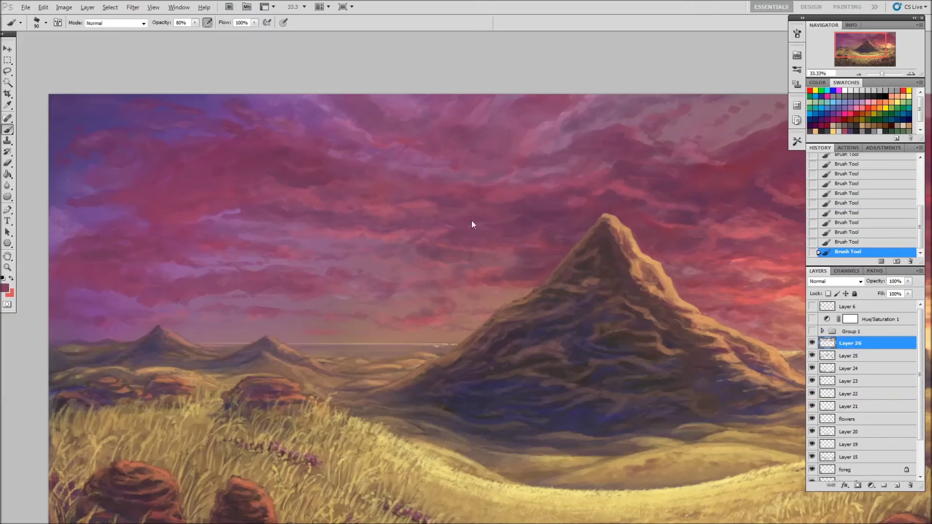
key("5")
key("9")
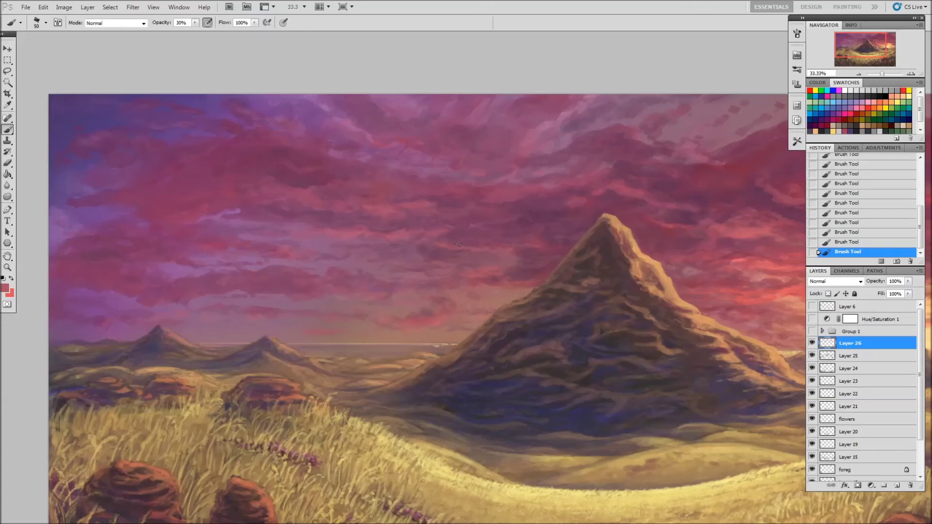
key("3")
key("z")
left_click(380, 288, "alt")
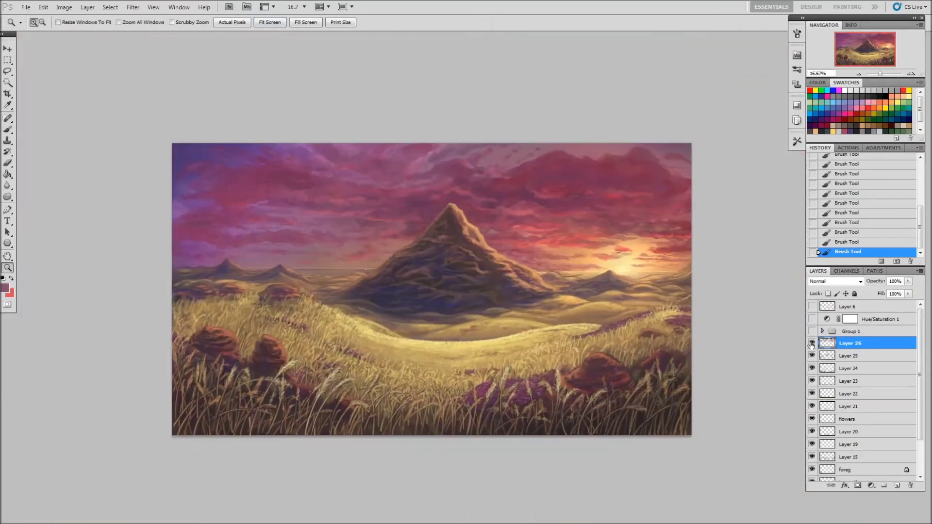
- Zoom in on the right sky and sample dark reds, coral and light salmon from the sunset glow
left_click(609, 257)
key("b")
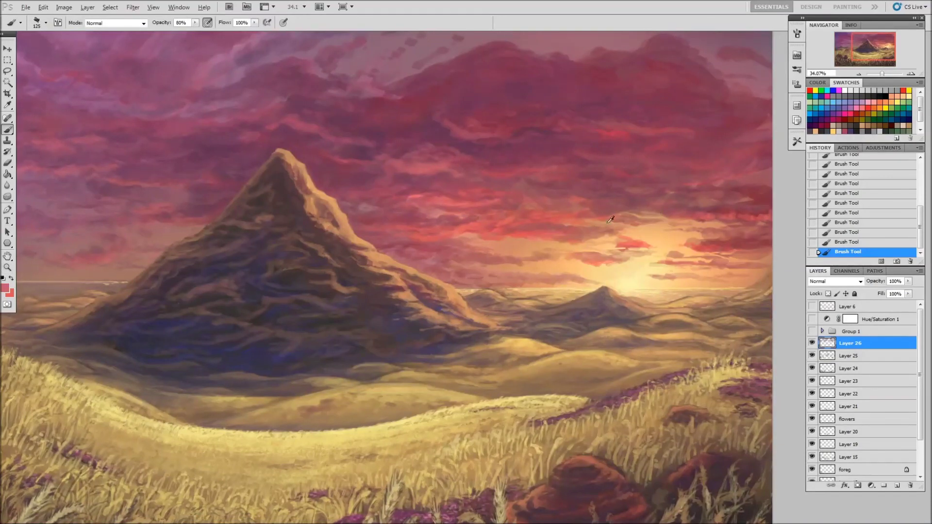
left_click(759, 203, "alt")
left_click(743, 211, "alt")
left_click(708, 232, "alt")
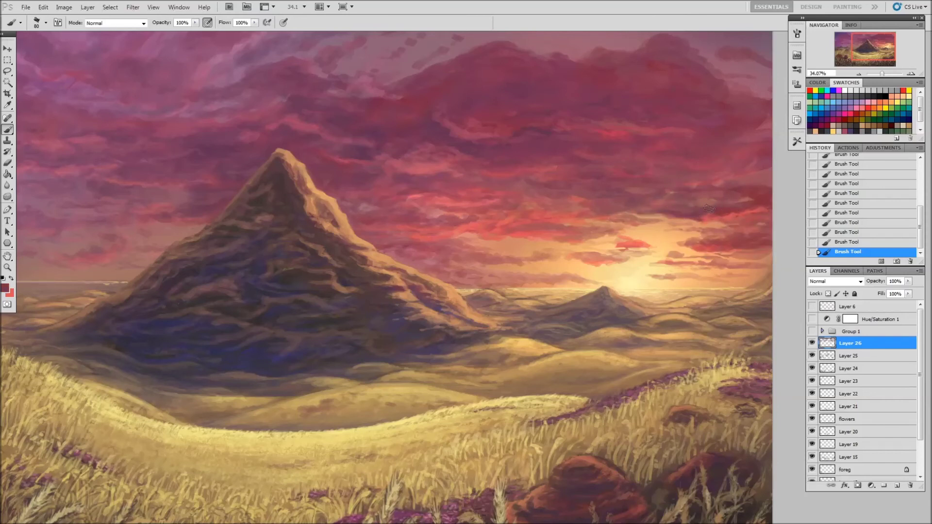
left_click(680, 208, "alt")
left_click(474, 260, "alt")
left_click(640, 239, "alt")
left_click(476, 222, "alt")
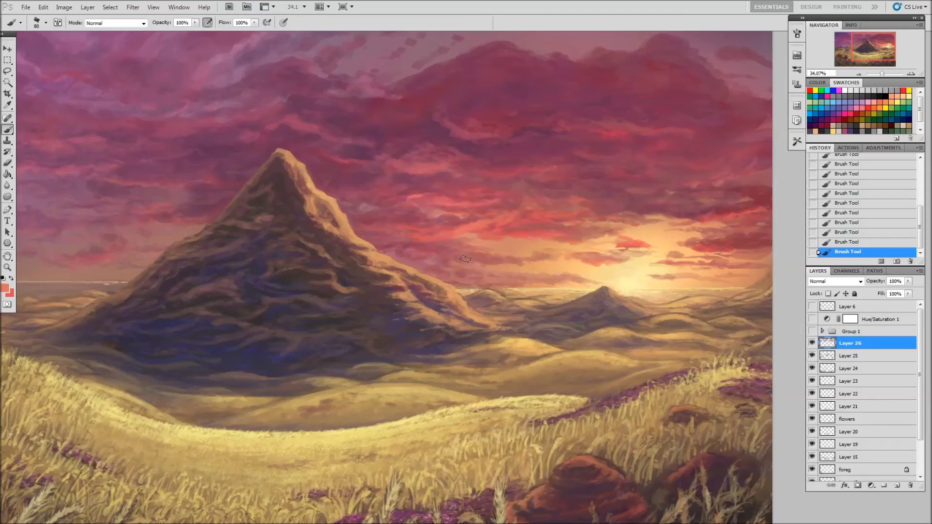
- With a larger brush at 60% strength, sample mauves, purples and a redder pink across the left sky
key("bracketright")
key("bracketright")
key("6")
left_click(199, 187, "alt")
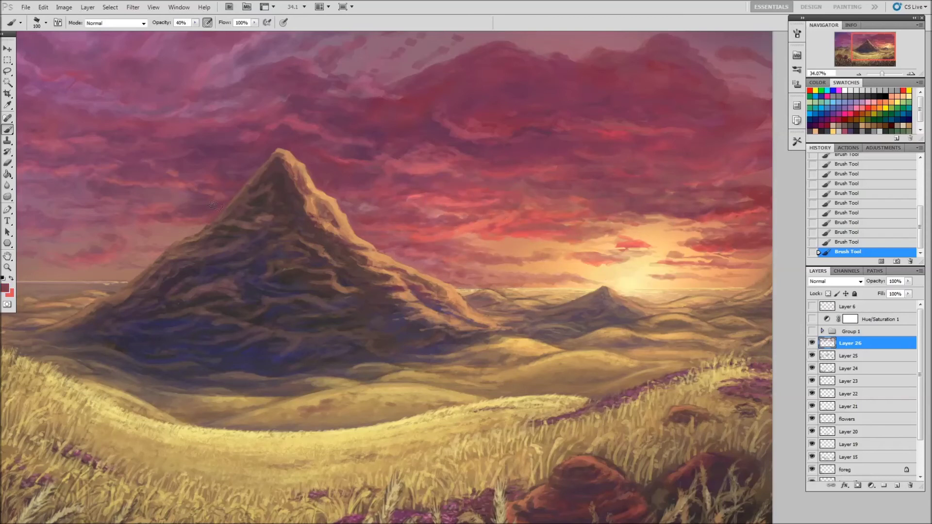
left_click(199, 187, "alt")
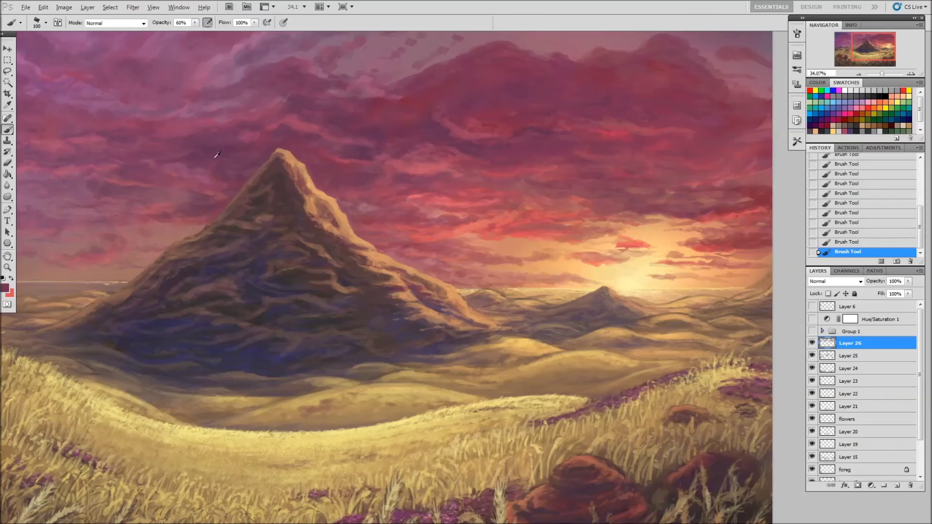
left_click_drag(97, 228, 442, 269)
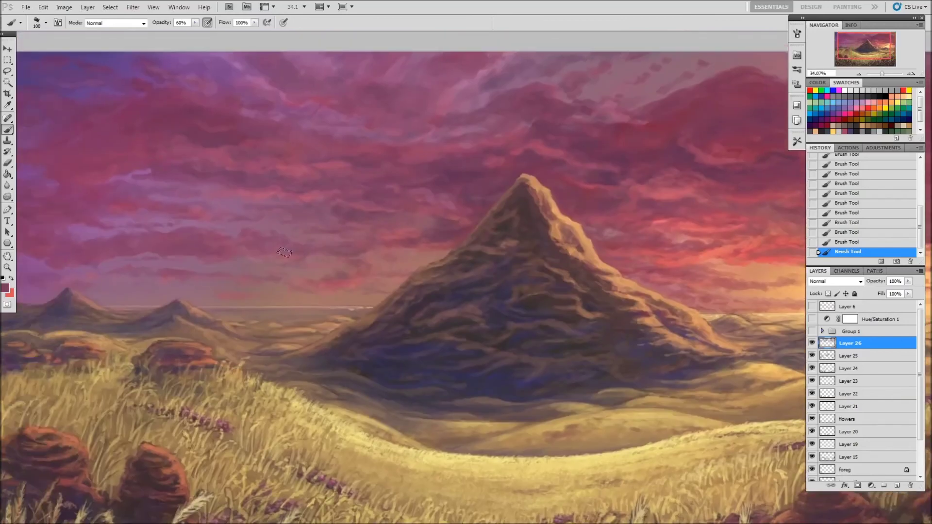
left_click(337, 183, "alt")
left_click(286, 275, "alt")
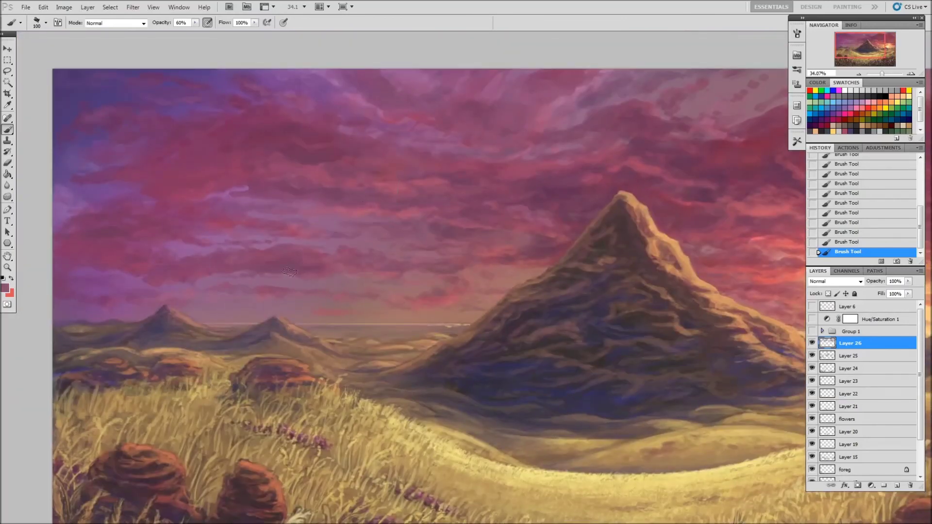
left_click(134, 316, "alt")
left_click(444, 318, "alt")
- Over the right sky, pick a darker purple with a smaller brush and drop strength to 34%
left_click_drag(566, 260, 356, 262)
key("bracketleft")
key("bracketleft")
key("bracketleft")
key("0")
left_click(351, 257, "alt")
key("3")
key("4")
left_click(245, 228, "alt")
- Sample darker red-purple cloud tones and set the brush to 100 px, then 60% strength
left_click(405, 171, "alt")
left_click(582, 155, "alt")
key("9")
key("bracketright")
key("bracketright")
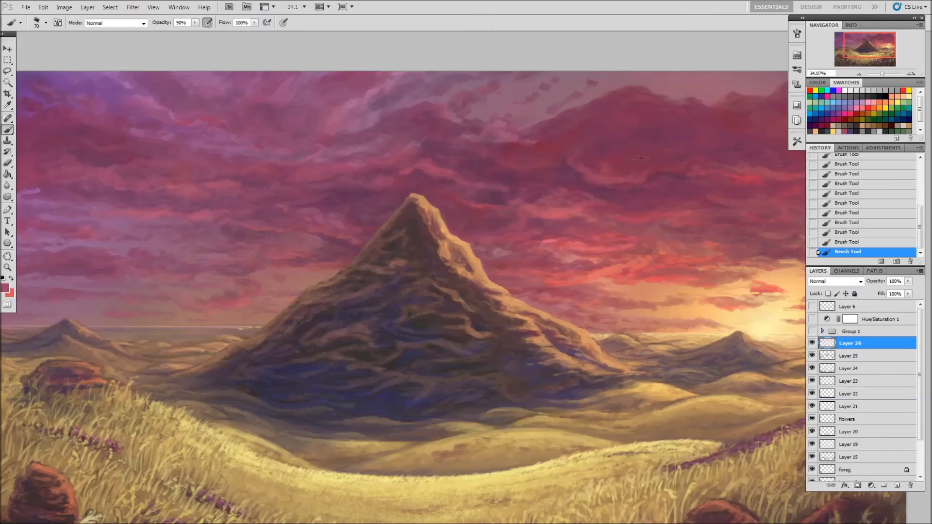
key("bracketright")
key("bracketright")
key("bracketright")
key("6")
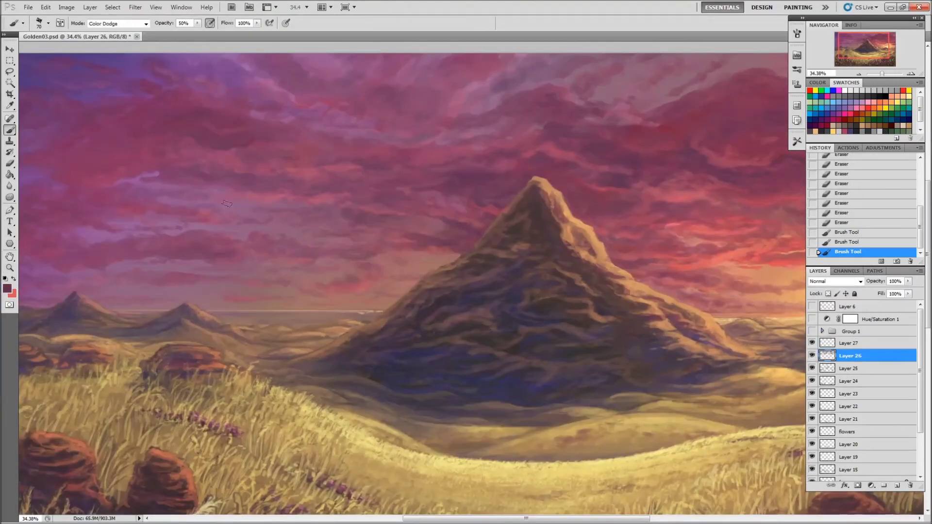
- Paint soft normal-blend strokes across the sky, then sample lighter mauves at 80% strength
left_click_drag(226, 204, 301, 231)
key("shift+alt+n")
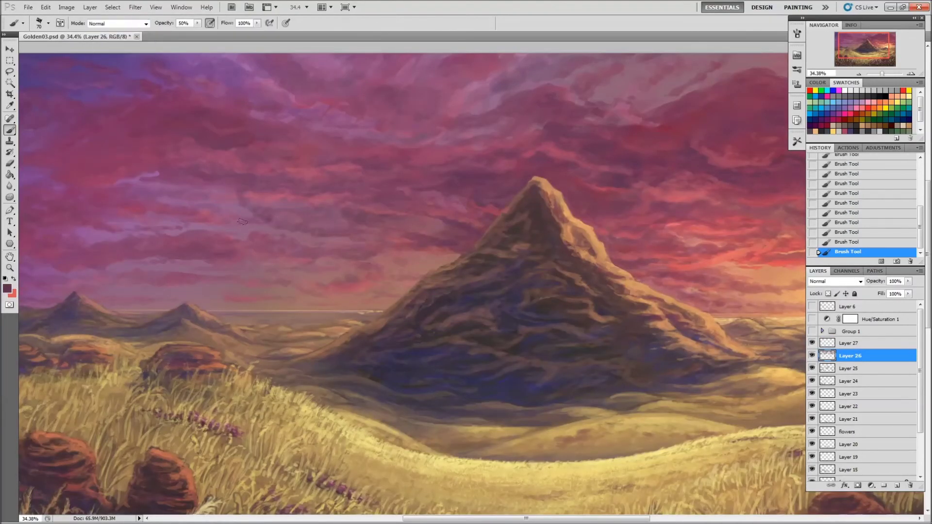
left_click(185, 202, "alt")
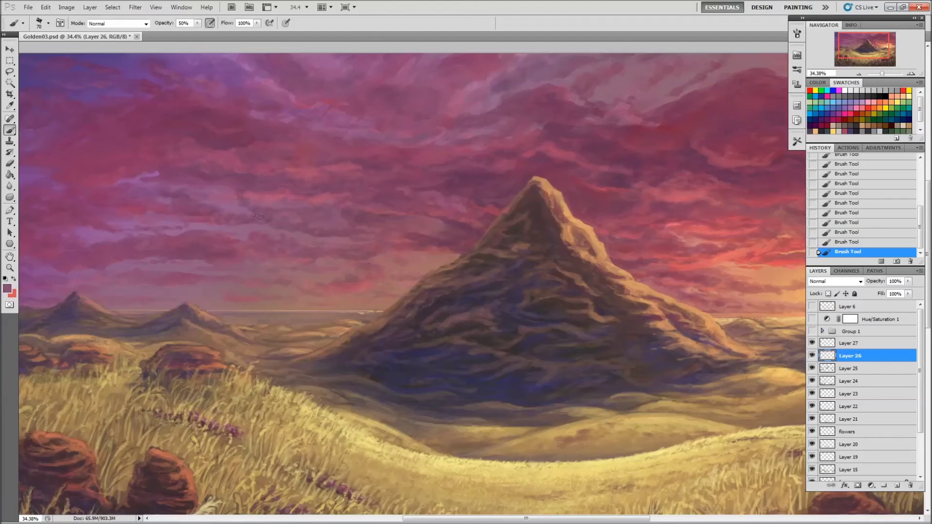
left_click(462, 177, "alt")
key("8")
left_click(258, 195, "alt")
left_click(308, 214, "alt")
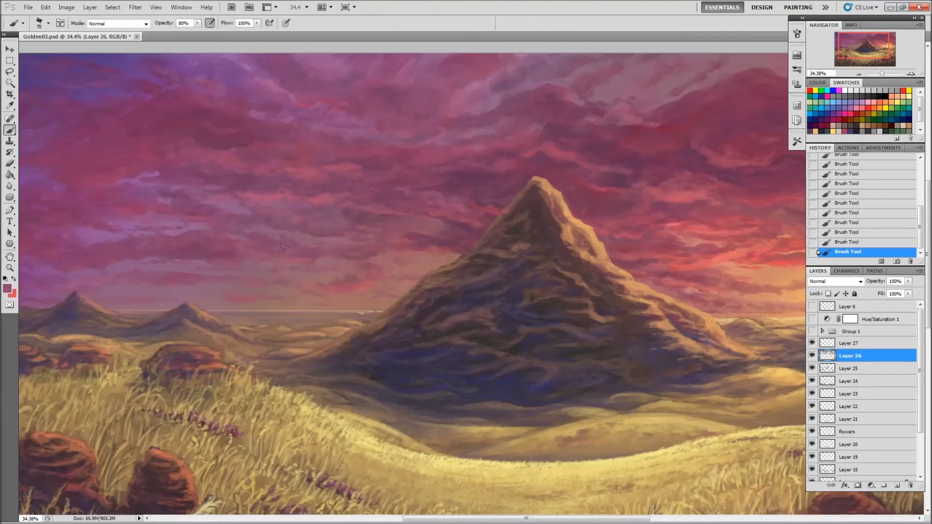
- Erase part of the recent cloud strokes, repaint them, and sample mauves with a 100 px, 50% brush
key("e")
left_click_drag(510, 208, 523, 203)
key("b")
left_click_drag(340, 262, 352, 255)
left_click_drag(369, 291, 383, 306)
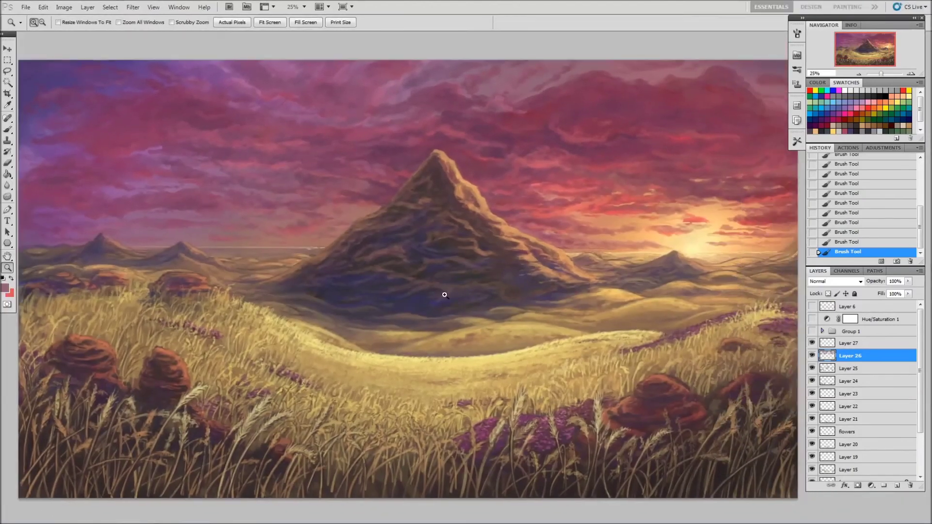
key("5")
key("bracketright")
key("bracketright")
key("bracketright")
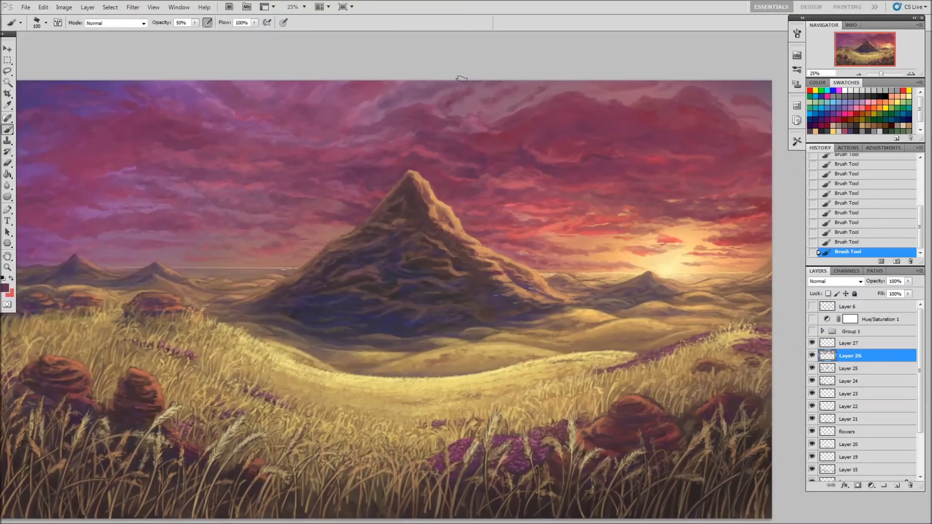
left_click(393, 107, "alt")
left_click(339, 129, "alt")
- On Layer 27, zoom into the left foreground grass and sample a brown and a golden yellow
key("alt+bracketright")
key("z")
left_click(378, 316)
left_click(452, 237, "alt")
key("0")
key("bracketright")
key("bracketright")
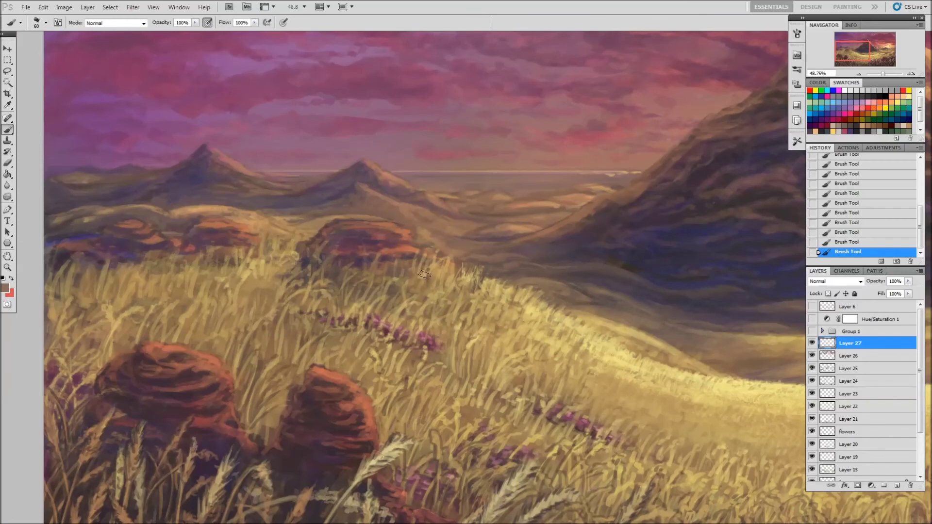
left_click(437, 258, "alt")
key("bracketleft")
- Pan across the lower field, sample a grass brown with a 40 px brush, and add Layer 28
mouse_move(470, 287)
left_mouse_down()
mouse_move(438, 238)
mouse_move(461, 188)
left_mouse_up()
key("bracketright")
key("bracketright")
left_click(462, 187, "alt")
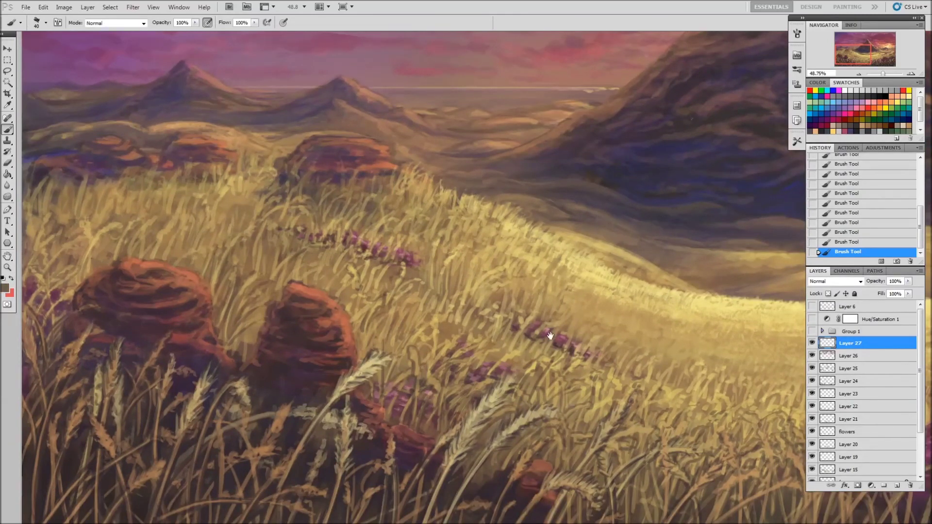
left_click_drag(491, 233, 474, 212)
key("z")
left_click(429, 180, "alt")
left_click(897, 485)
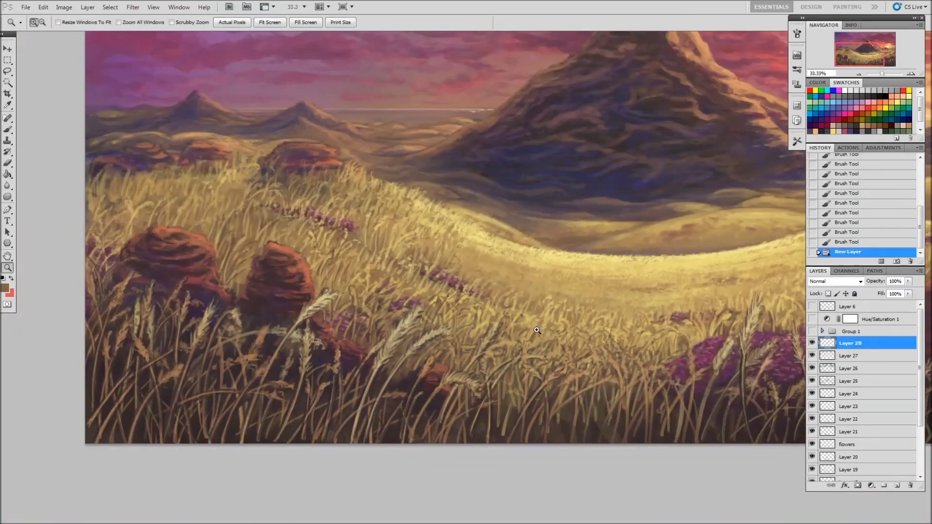
- Sketch the beetle's body in dark brown strokes among the grass
key("b")
left_click(407, 317)
mouse_move(405, 317)
left_mouse_down()
mouse_move(444, 312)
mouse_move(436, 329)
left_mouse_up()
left_click(436, 323, "alt")
left_click(439, 323, "alt")
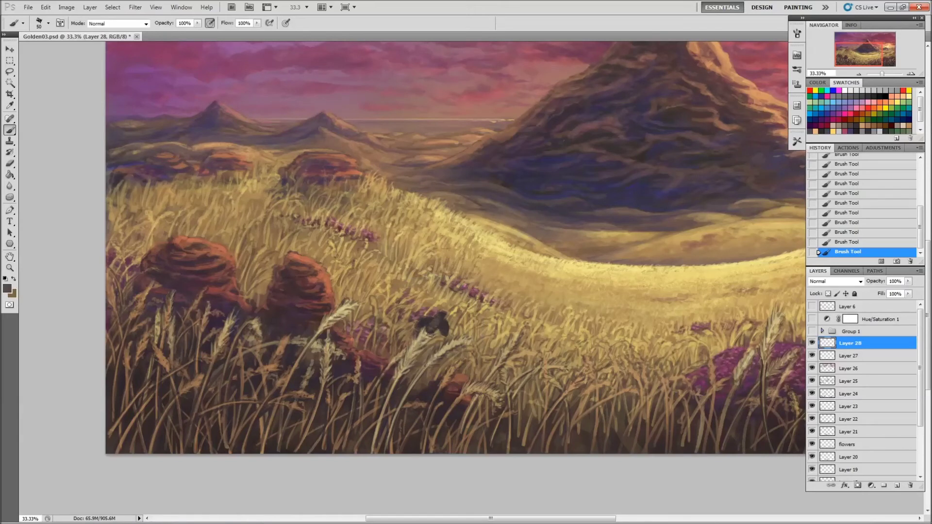
left_click(439, 321, "alt")
left_click_drag(448, 332, 464, 331)
- Undo the last strokes and repaint the beetle with an orange-red at 40% strength
key("ctrl+alt+z")
key("ctrl+alt+z")
left_click(436, 322, "alt")
left_click(456, 386, "alt")
key("4")
left_click_drag(453, 326, 468, 328)
left_click(441, 326, "alt")
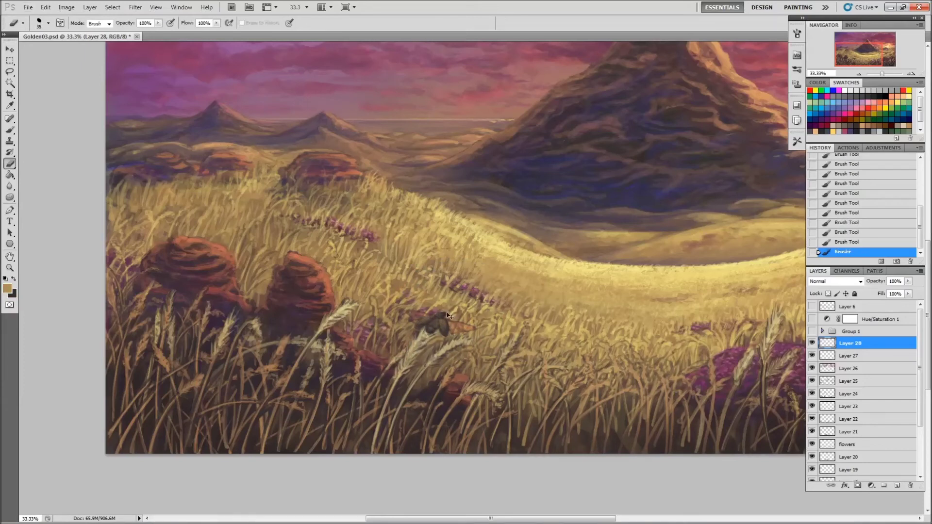
- Zoom in and paint Color Dodge golden highlights on the beetle's body and both wings
key("x")
key("z")
left_click(429, 315)
key("b")
right_click(487, 269)
left_click(116, 23)
left_click(114, 121)
left_click_drag(459, 313, 463, 346)
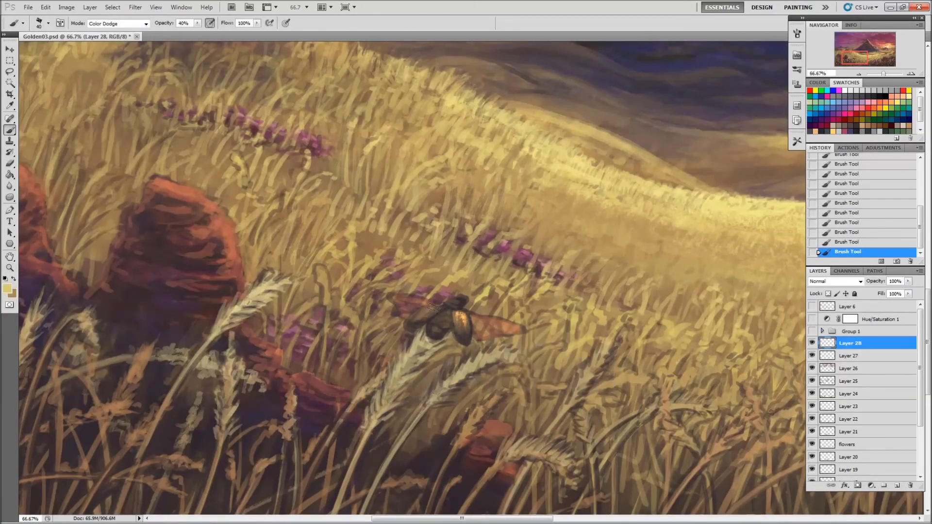
mouse_move(432, 307)
left_mouse_down()
mouse_move(421, 319)
mouse_move(451, 301)
mouse_move(495, 334)
mouse_move(478, 330)
left_mouse_up()
left_click_drag(422, 304, 389, 299)
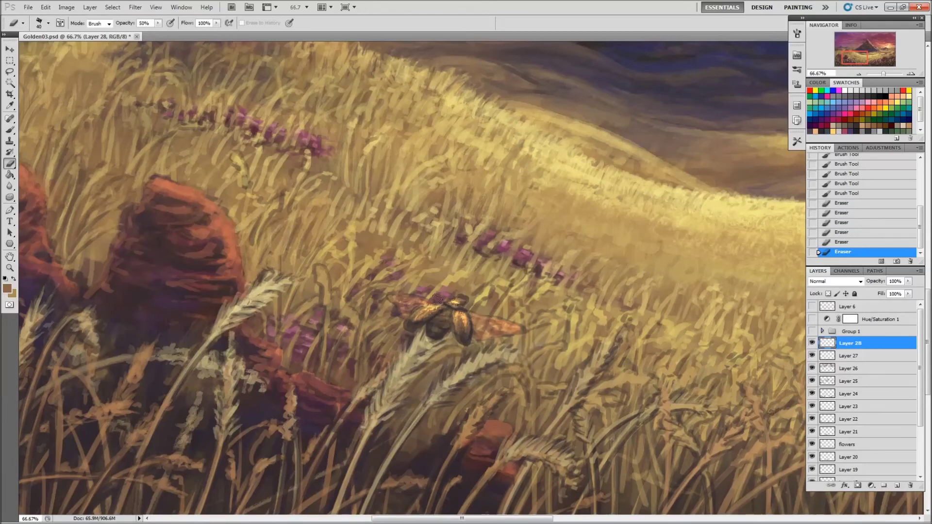
- Add fine cream details with an 8 px full-strength normal brush and erase stray strokes
right_click(485, 336)
double_click(530, 397)
key("0")
key("shift+alt+n")
left_click(459, 306)
left_click(459, 307, "alt")
left_click(459, 307)
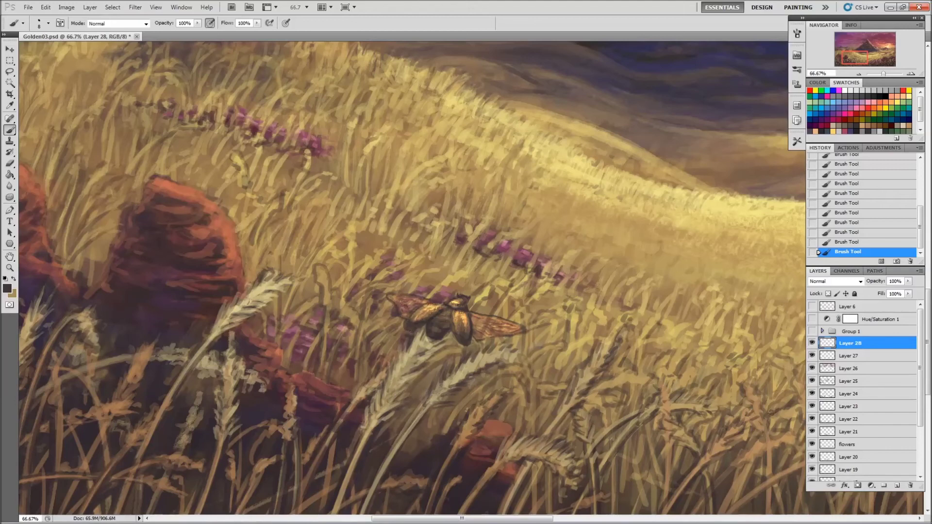
left_click(464, 314, "alt")
mouse_move(424, 328)
left_mouse_down()
mouse_move(451, 320)
mouse_move(463, 354)
left_mouse_up()
- Erase stray marks near the beetle with a larger brush and paint light and darker orange on it
right_click(454, 280)
left_click(454, 318, "alt")
key("ctrl+alt+z")
key("ctrl+alt+z")
key("ctrl+alt+z")
left_click_drag(437, 324, 438, 409)
left_click(447, 321, "alt")
mouse_move(442, 334)
left_mouse_down()
mouse_move(451, 347)
mouse_move(438, 358)
mouse_move(435, 347)
left_mouse_up()
left_click(445, 344, "alt")
key("bracketleft")
- At 100% zoom, trim edges with a 10 px eraser and add small strokes and a dark leg
key("x")
scroll(438, 354, "up", 1)
key("x")
left_click(416, 274, "alt")
key("e")
mouse_move(435, 348)
left_mouse_down()
mouse_move(429, 355)
mouse_move(458, 347)
mouse_move(454, 322)
mouse_move(403, 342)
left_mouse_up()
key("ctrl+alt+z")
key("ctrl+alt+z")
key("b")
key("e")
key("b")
key("ctrl+z")
left_click(454, 323, "alt")
left_click(427, 335, "alt")
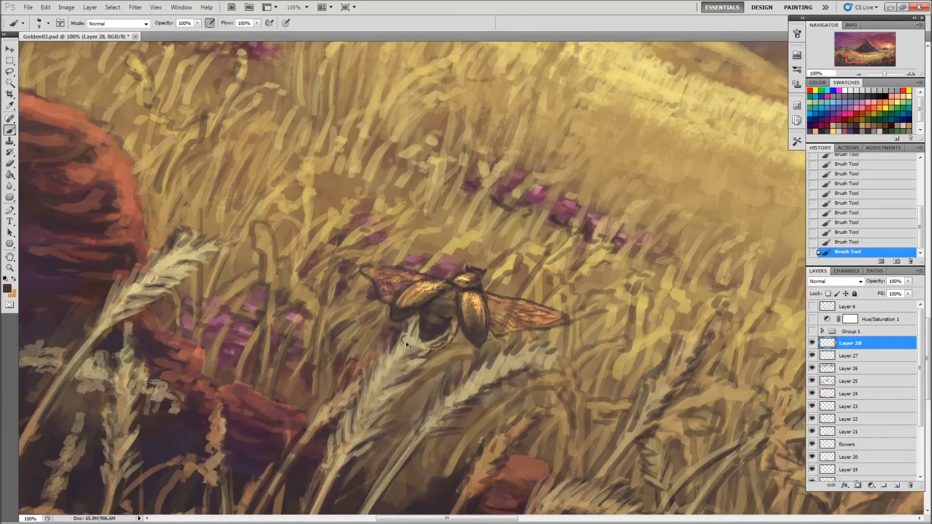
- Sample dark browns from around the beetle and reframe the view on it
left_click(422, 305, "alt")
left_click(460, 311, "alt")
left_click(484, 286, "alt")
key("x")
left_click(447, 324, "alt")
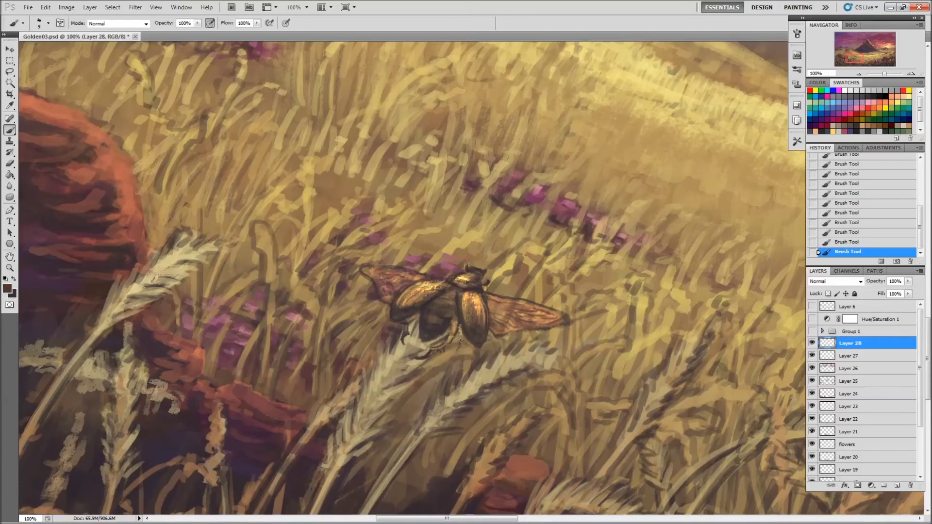
key("e")
left_click(461, 298)
key("z")
key("ctrl+0")
left_click_drag(362, 335, 400, 313)
left_click(274, 412)
- Paint soft light-yellow strokes on the beetle at 30% opacity
key("b")
left_click(414, 360, "alt")
left_click(7, 288)
key("Return")
key("3")
mouse_move(415, 357)
left_mouse_down()
mouse_move(418, 335)
mouse_move(410, 361)
left_mouse_up()
- On a new layer, trace a light edge along the beetle's right wing with a 7 px brush
key("ctrl+plus")
key("0")
right_click(465, 258)
left_click(483, 306)
key("ctrl+shift+alt+n")
key("shift+alt+n")
mouse_move(478, 270)
left_mouse_down()
mouse_move(558, 293)
mouse_move(538, 297)
mouse_move(544, 286)
left_mouse_up()
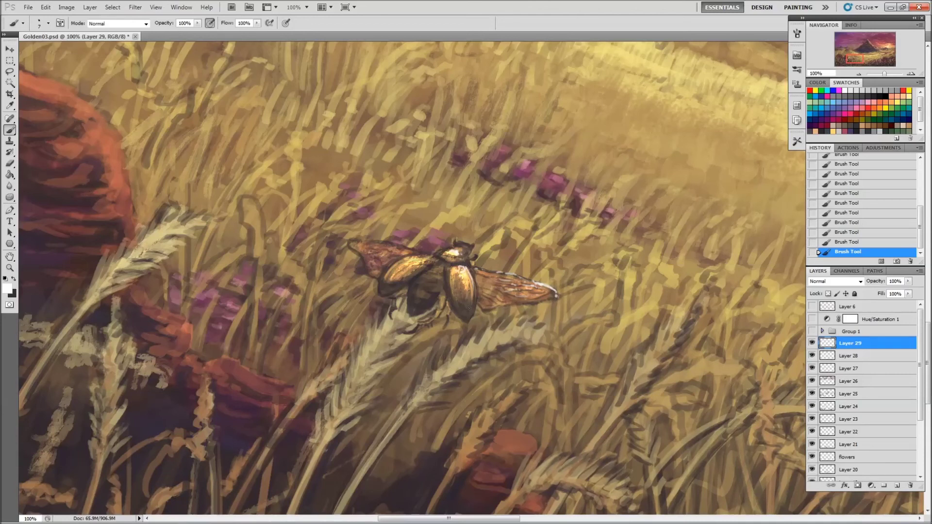
- Sample golden tan, check the wing up close, and merge the highlights into the beetle layer
left_click(485, 246, "alt")
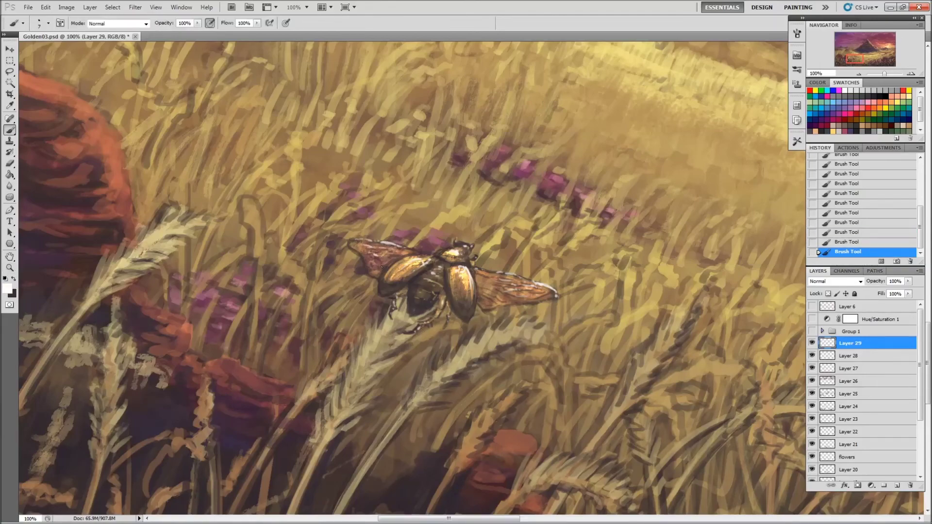
key("z")
left_click(485, 272)
left_click(495, 388, "alt")
key("ctrl+alt+0")
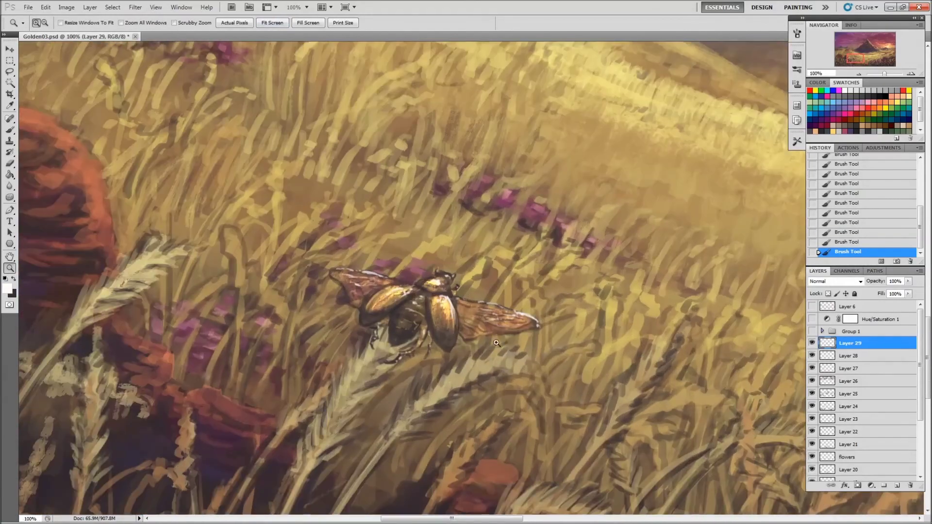
key("ctrl+0")
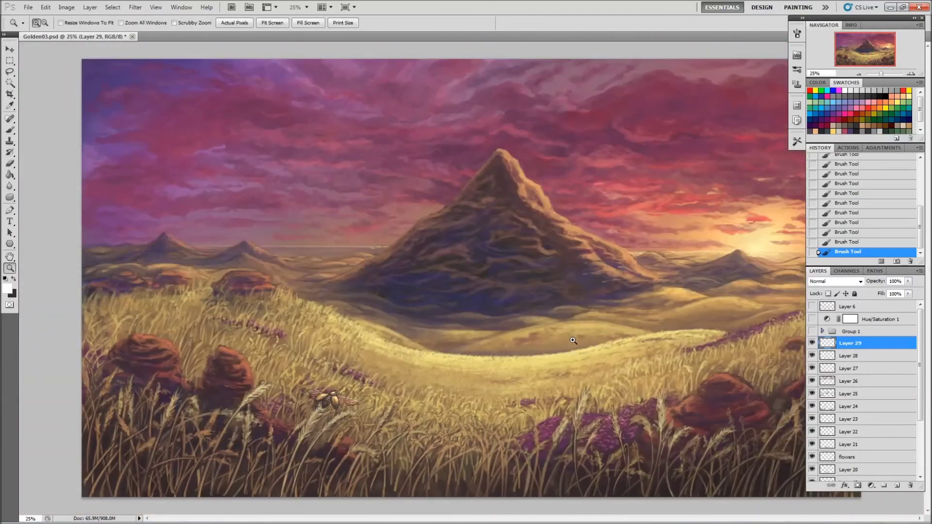
key("b")
key("ctrl+e")
- Paint light-yellow Color Dodge strokes near the flying beetle on a new layer
left_click(549, 364, "alt")
left_click(597, 361)
scroll(335, 431, "up", 3)
key("bracketleft")
key("bracketleft")
key("bracketleft")
key("ctrl+shift+alt+n")
left_click(116, 24)
left_click(119, 134)
left_click_drag(422, 291, 462, 315)
- Delete Layer 29 and zoom in on the flowers, rock and wheat
key("Delete")
key("z")
key("ctrl+0")
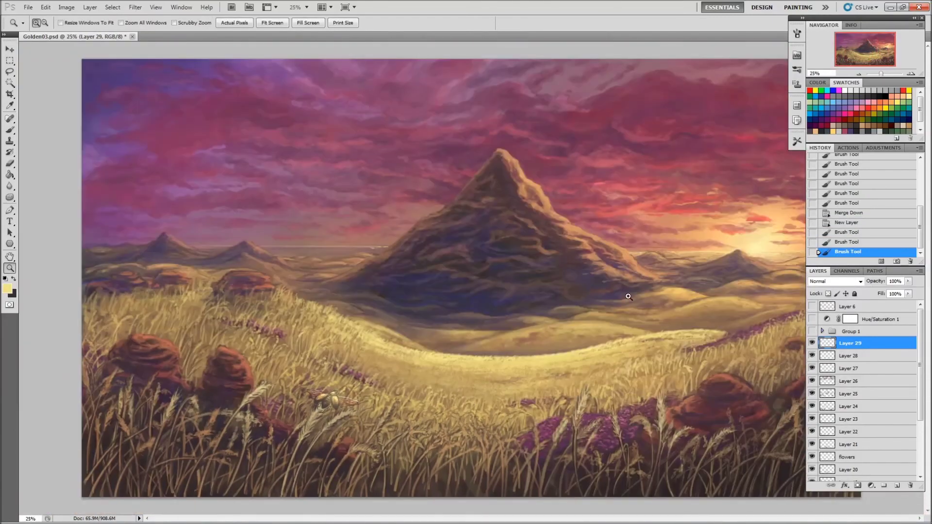
key("ctrl+alt+0")
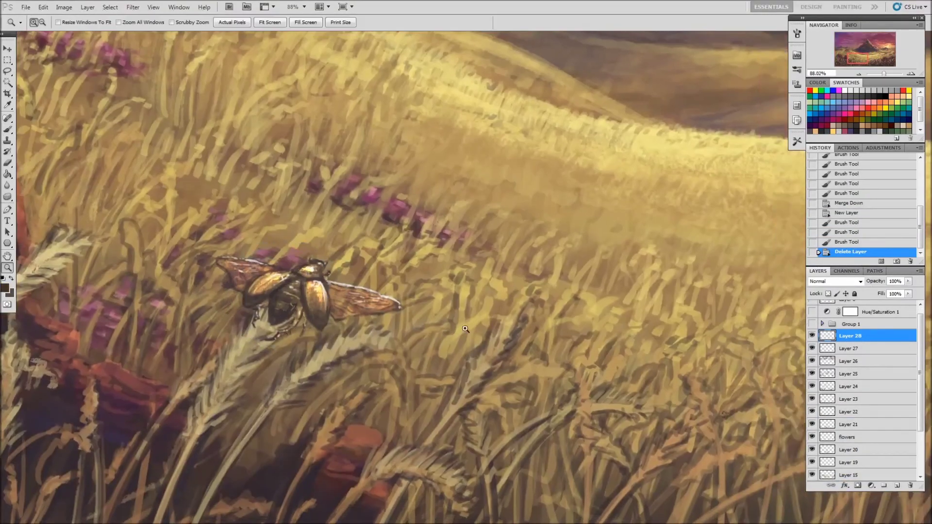
key("ctrl+minus")
key("ctrl+minus")
left_click_drag(256, 375, 246, 376)
- Brighten the wheat blades with glowing strokes, then return the brush to Normal
key("b")
left_click_drag(369, 253, 437, 228)
left_click_drag(340, 271, 427, 253)
key("shift+alt+n")
mouse_move(490, 335)
left_mouse_down()
mouse_move(497, 340)
mouse_move(507, 316)
mouse_move(513, 338)
left_mouse_up()
left_click(500, 379, "ctrl")
- Sample reddish and dark brown tones from the rock and paint the beetle's body
left_click(486, 323, "alt")
left_click(500, 325, "alt")
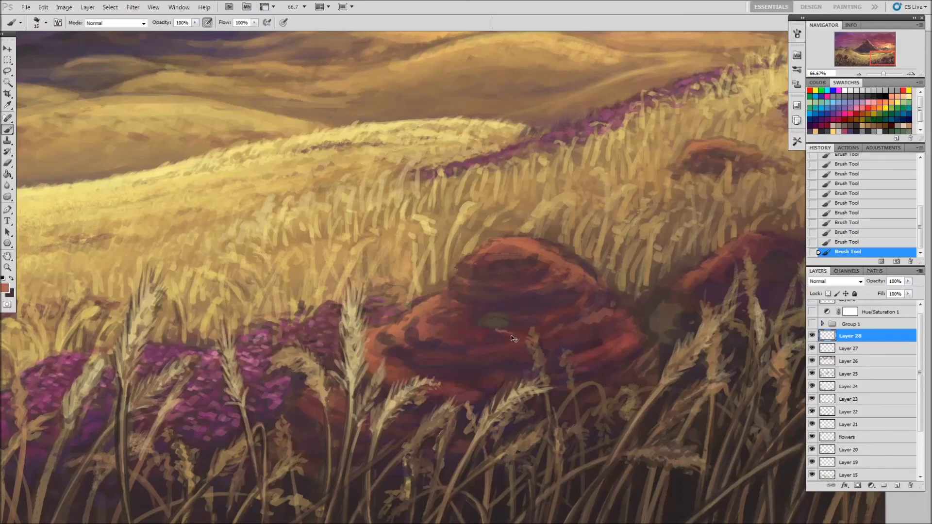
left_click(452, 416, "alt")
left_click_drag(475, 330, 496, 332)
left_click(478, 332, "alt")
scroll(818, 253, "up", 3)
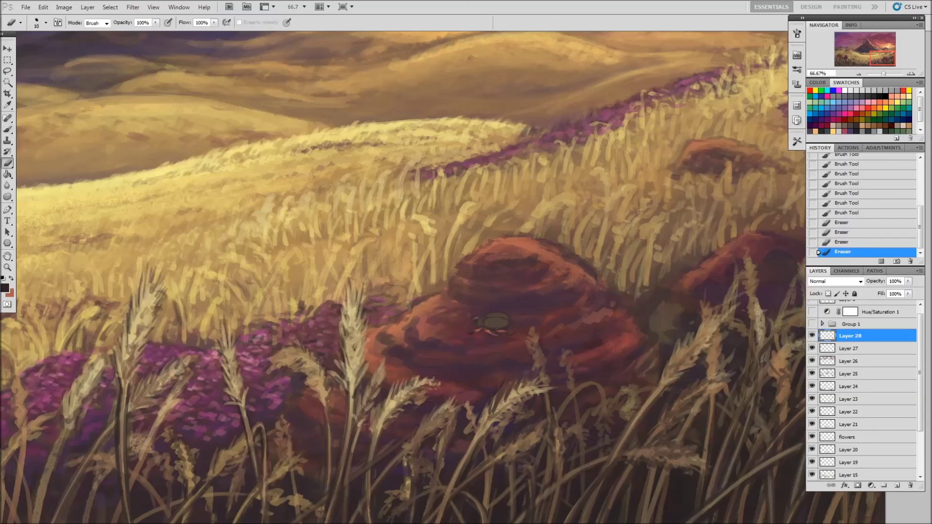
scroll(819, 252, "down", 3)
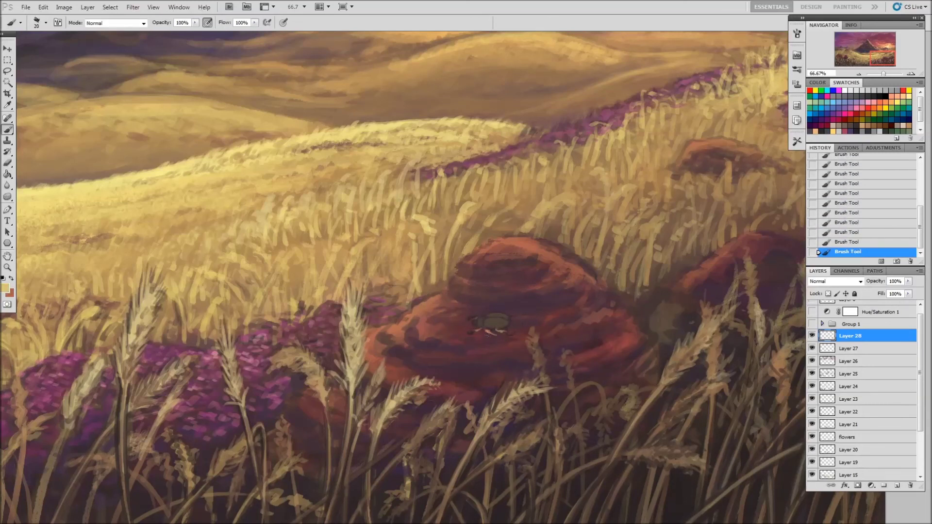
- Paint a glowing light-yellow shell on the beetle in Color Dodge mode
left_click(426, 221, "alt")
left_click(116, 23)
left_click(104, 124)
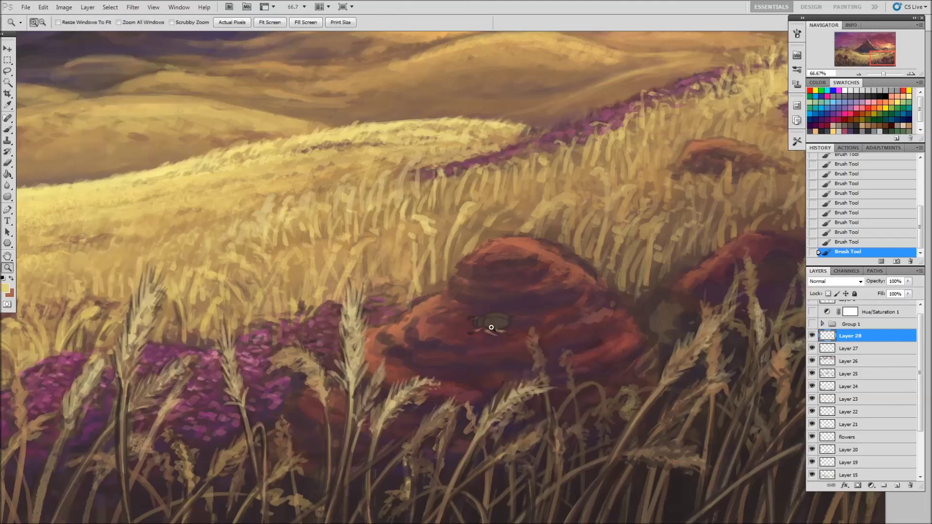
scroll(477, 313, "up", 2)
left_click_drag(461, 310, 527, 320)
scroll(524, 378, "down", 2)
- Resize the brush and redo the bright yellow highlights on the beetle's shell
key("bracketright")
key("bracketright")
left_click(846, 184)
right_click(510, 332)
key("Return")
left_click(847, 174)
left_click(503, 345)
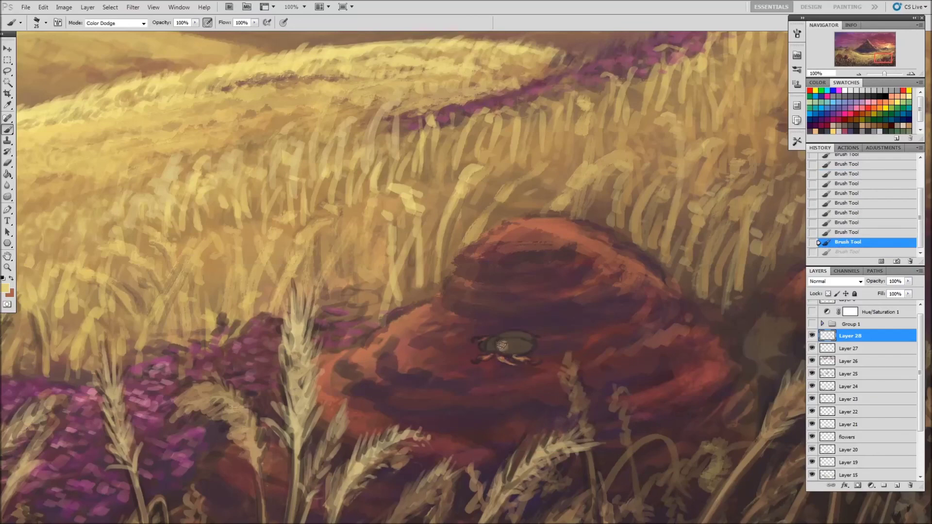
key("bracketleft")
mouse_move(497, 346)
left_mouse_down()
mouse_move(524, 342)
mouse_move(517, 330)
mouse_move(526, 338)
left_mouse_up()
- Zoom to 200% on the beetle and erase a stray part of its leg
key("z")
left_click(470, 339)
key("b")
right_click(458, 291)
left_click(447, 301, "alt")
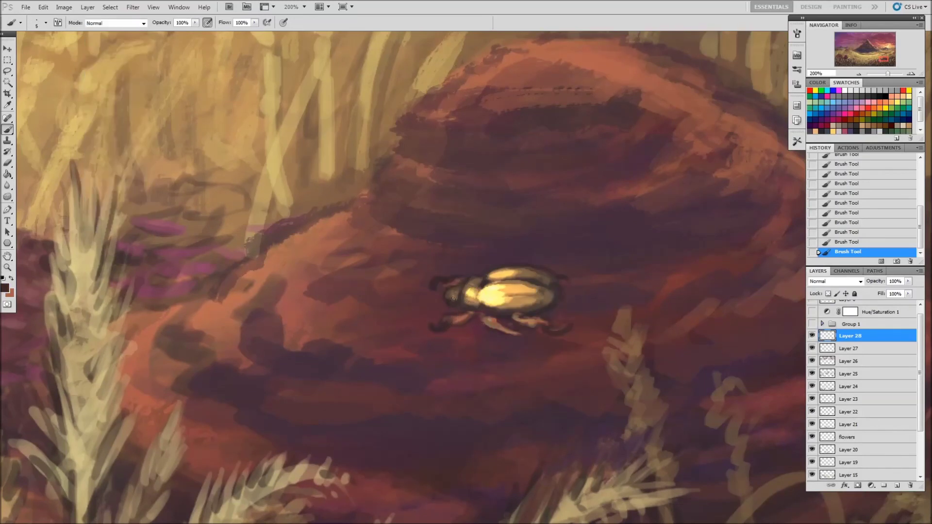
left_click_drag(453, 298, 448, 286)
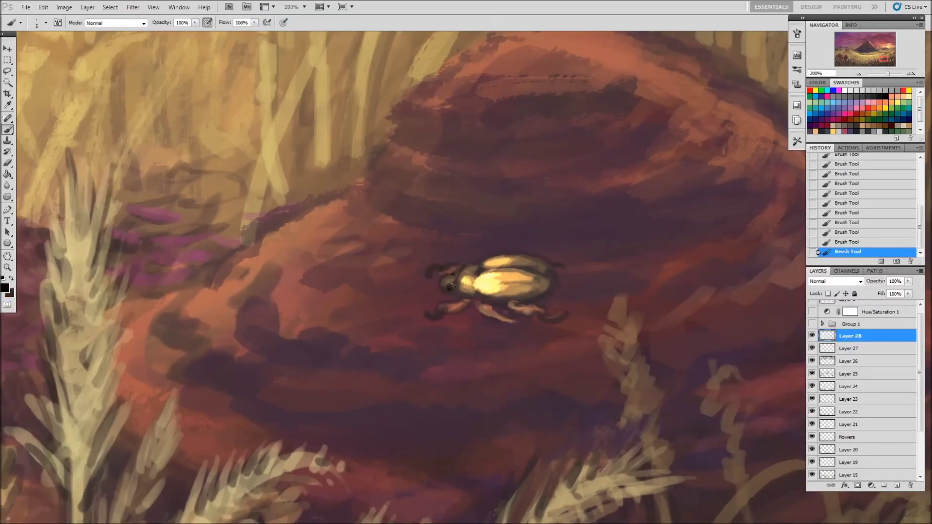
key("x")
key("e")
left_click_drag(481, 313, 495, 320)
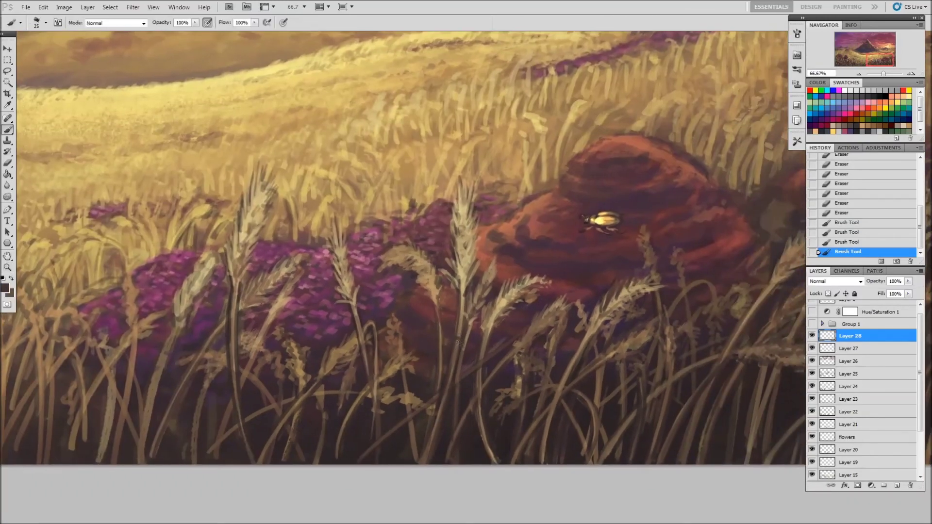
- Darken shadows among the foreground wheat and sample dark and reddish browns
left_click_drag(457, 348, 462, 370)
left_click(451, 355, "alt")
left_click(497, 291, "alt")
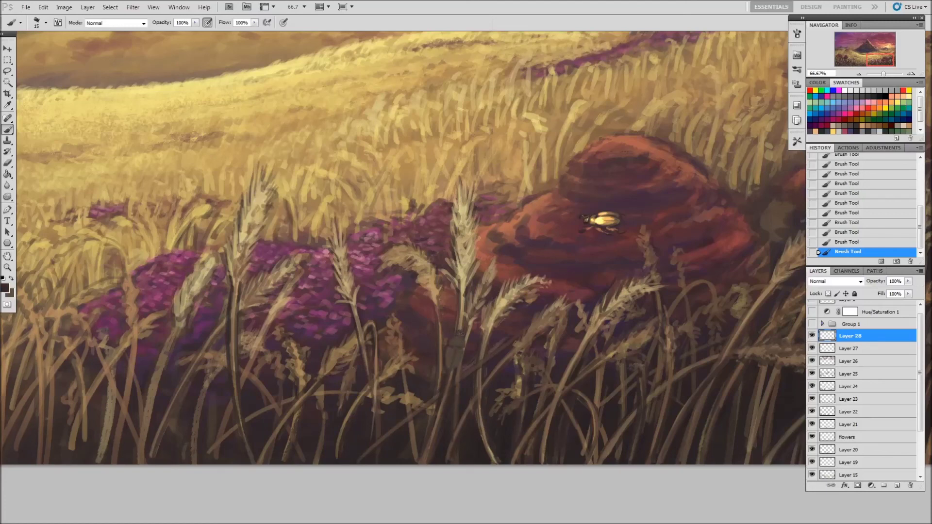
left_click(456, 366, "alt")
- Paint the wheat-stalk beetle's head and golden wing-covers with a light-yellow Color Dodge brush
left_click(380, 120, "alt")
scroll(456, 339, "up", 2)
key("shift+alt+d")
key("bracketleft")
key("bracketleft")
mouse_move(461, 325)
left_mouse_down()
mouse_move(488, 321)
mouse_move(493, 331)
mouse_move(449, 390)
left_mouse_up()
mouse_move(449, 347)
left_mouse_down()
mouse_move(445, 412)
mouse_move(463, 388)
left_mouse_up()
mouse_move(478, 352)
left_mouse_down()
mouse_move(468, 400)
mouse_move(478, 345)
left_mouse_up()
key("shift+alt+n")
- Paint the beetle's dark lower legs with a smaller brush
left_click_drag(414, 335, 362, 314)
left_click(411, 295, "alt")
key("bracketleft")
key("bracketleft")
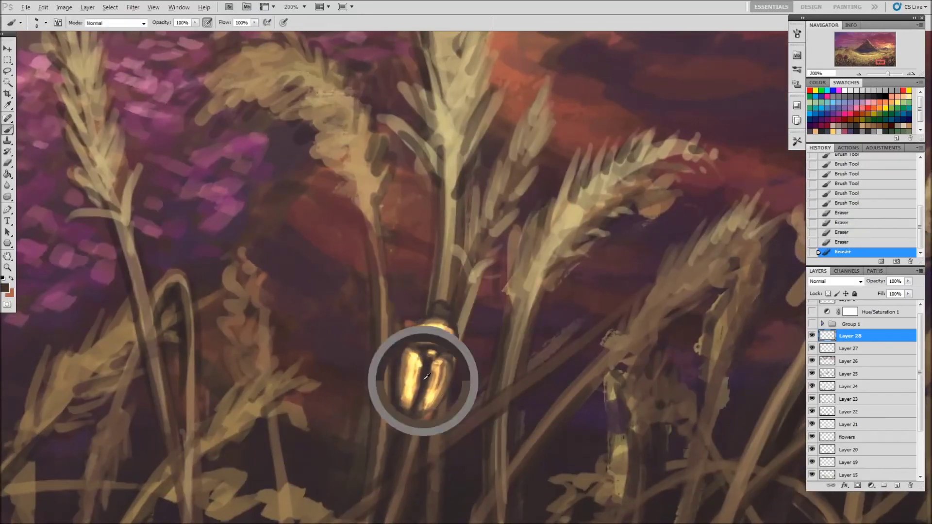
left_click(441, 179, "alt")
mouse_move(416, 434)
left_mouse_down()
mouse_move(414, 442)
mouse_move(404, 432)
left_mouse_up()
- Brighten the beetle's wing-cover with more light-yellow strokes
left_click(397, 374, "alt")
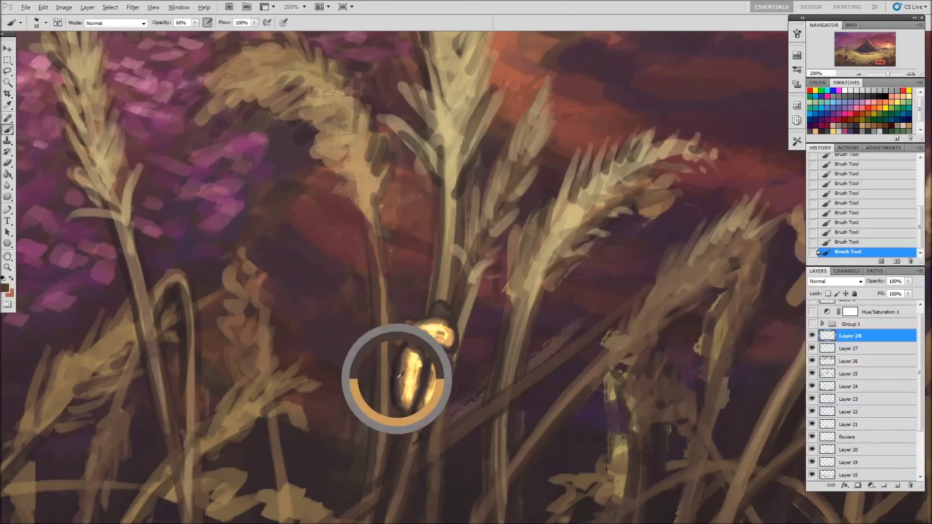
left_click_drag(412, 395, 418, 357)
key("bracketleft")
key("bracketleft")
key("bracketleft")
left_click_drag(416, 390, 421, 359)
key("0")
- Add small light touches to the beetle's head
key("bracketright")
key("bracketright")
key("bracketright")
key("shift+alt+d")
key("bracketleft")
key("bracketleft")
key("bracketleft")
key("shift+alt+n")
left_click(431, 307, "alt")
left_click(448, 307, "alt")
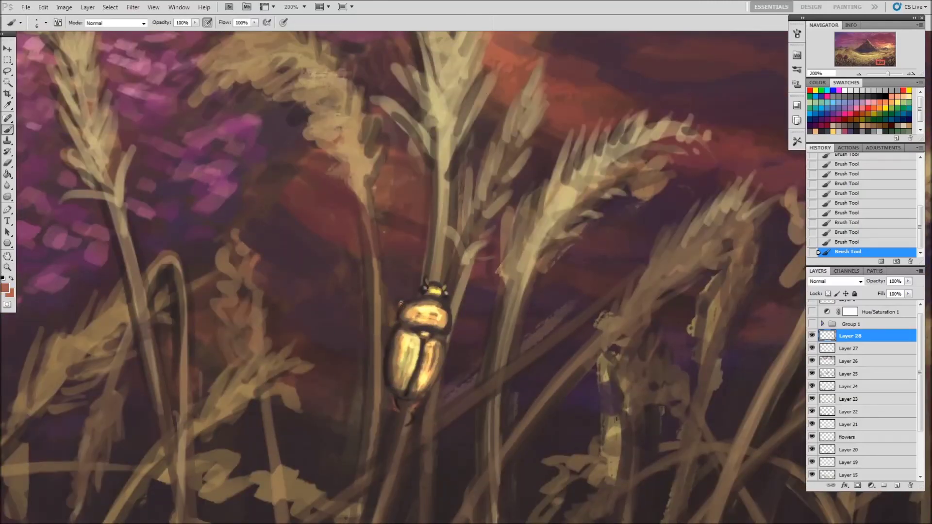
- Erase stray strokes around the wheat beetle and zoom back to the rock
key("e")
left_click_drag(391, 410, 393, 420)
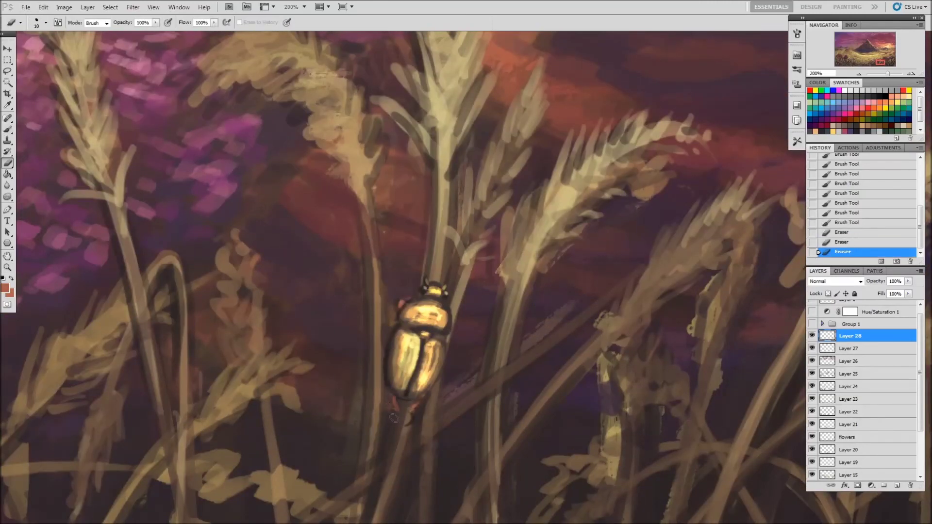
key("z")
key("ctrl+minus")
key("ctrl+minus")
left_click(436, 262, "alt")
- Lasso the beetle on the rock and apply a Free Transform to it
left_click(537, 340)
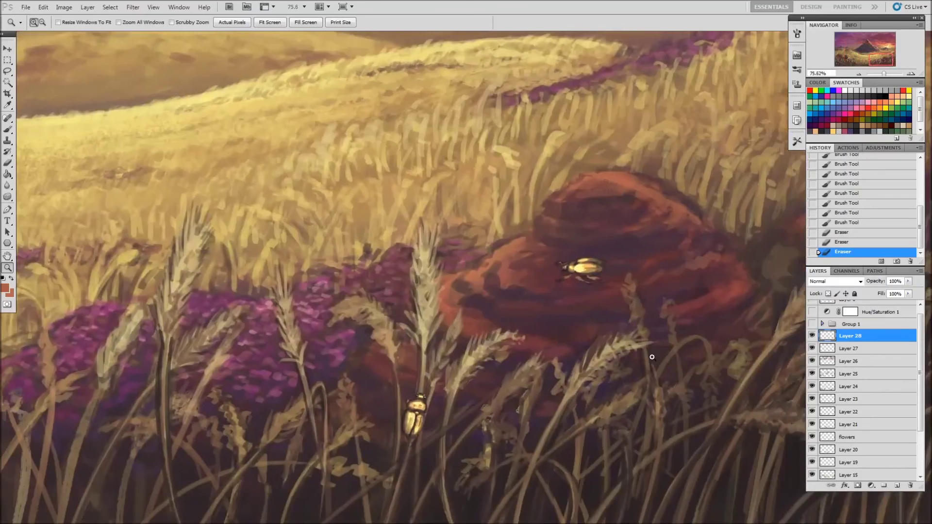
key("l")
left_click_drag(585, 259, 587, 262)
key("ctrl+t")
key("Return")
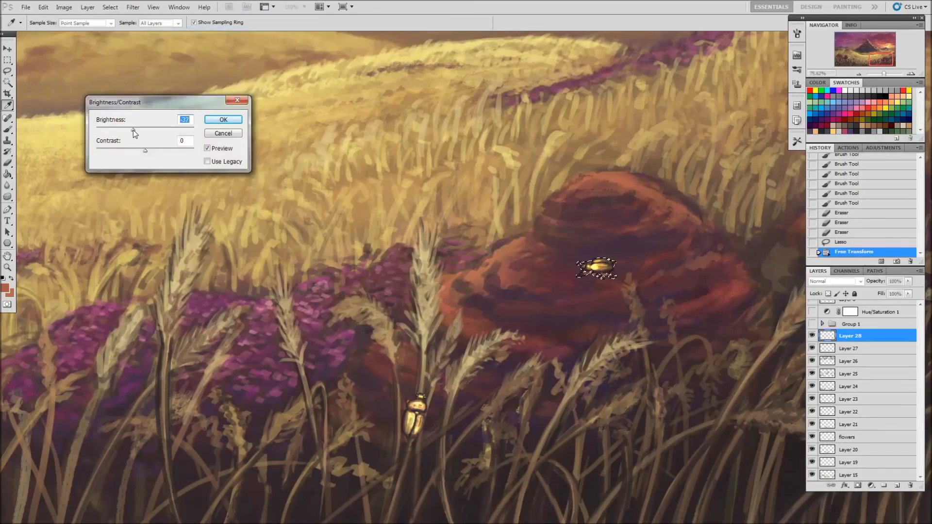
- Touch up the rock beetle with brush strokes and drop the selection
key("ctrl+minus")
key("b")
right_click(609, 271)
key("Escape")
left_click_drag(595, 262, 566, 292)
mouse_move(558, 301)
left_mouse_down()
mouse_move(563, 316)
mouse_move(544, 339)
left_mouse_up()
key("ctrl+d")
- Zoom to 200% on the beetle and pick a light yellow paint colour
key("z")
left_click(605, 261)
left_click(5, 289)
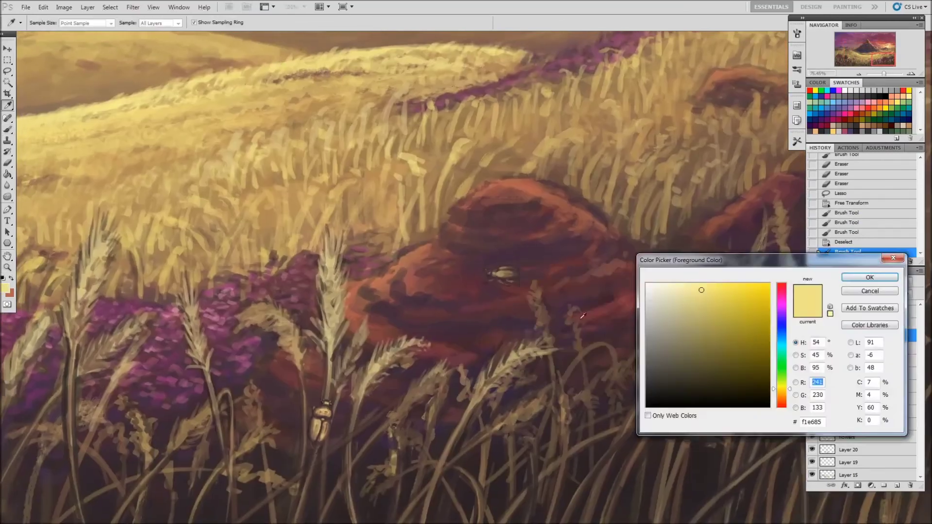
left_click(869, 250)
key("b")
key("ctrl+plus")
key("ctrl+plus")
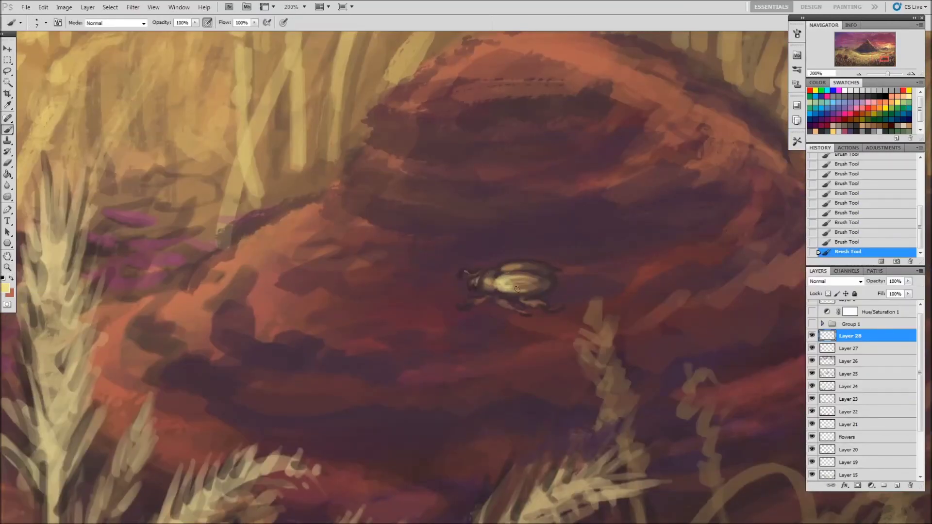
left_click_drag(488, 284, 488, 280)
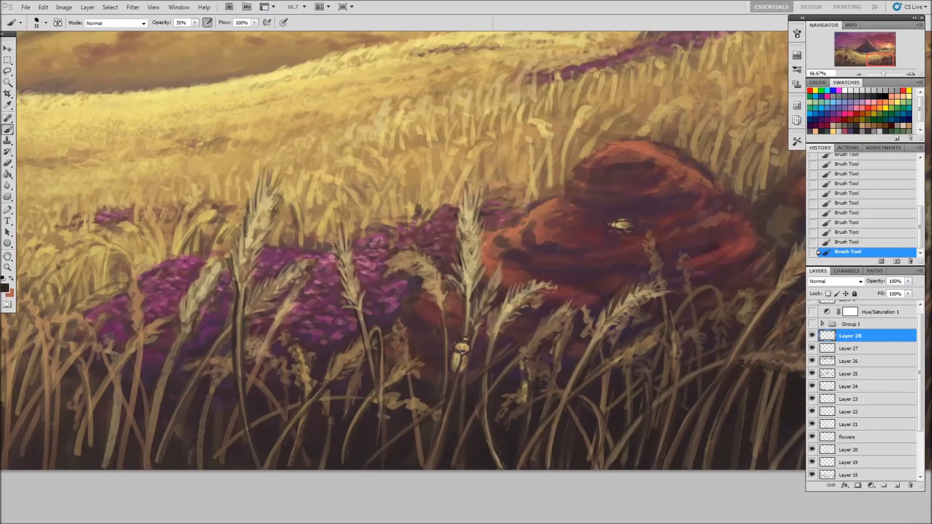
left_click_drag(462, 347, 494, 383)
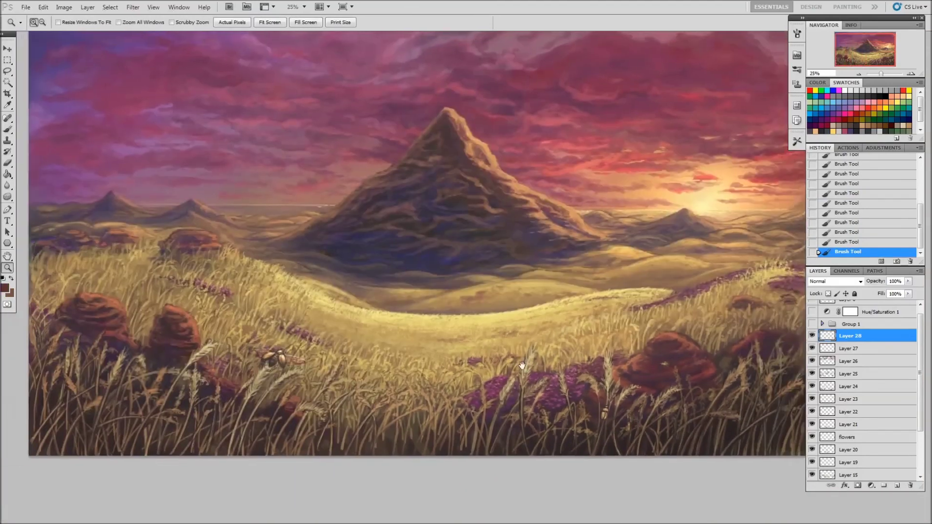
- Stamp pale grass along the bottom edge with the 900 px grass brush preset
right_click(491, 326)
left_click_drag(301, 432, 413, 432)
left_click_drag(281, 432, 549, 432)
- Swap colours and sample a very dark colour from the lower-left grass
key("x")
mouse_move(583, 388)
left_mouse_down()
mouse_move(521, 334)
mouse_move(543, 342)
left_mouse_up()
left_click(106, 414, "alt")
left_click_drag(106, 413, 99, 422)
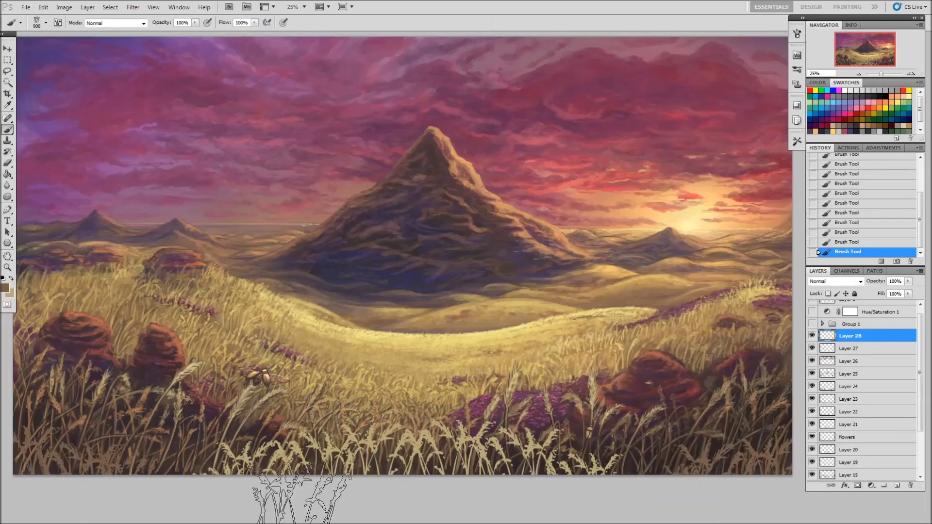
- Stamp denser grass along the bottom with the 800 px grass brush
right_click(461, 460)
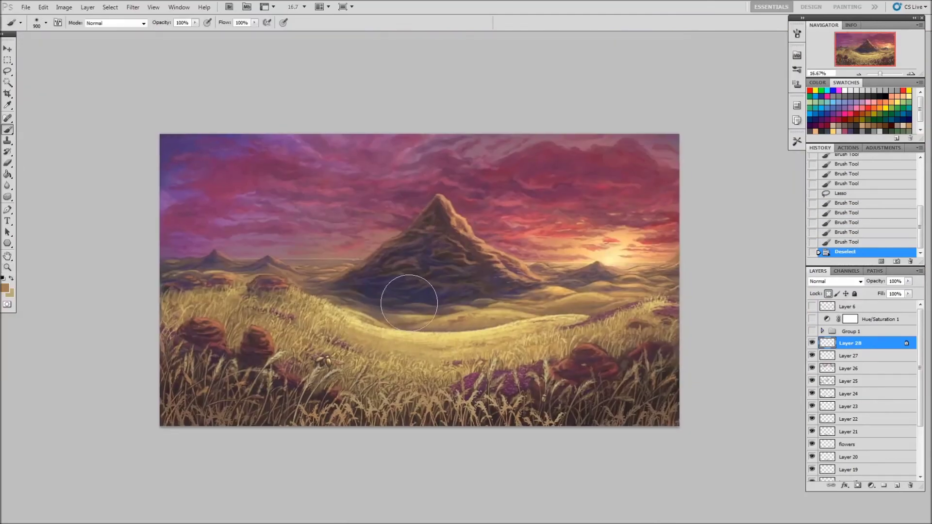
right_click(277, 439)
double_click(378, 480)
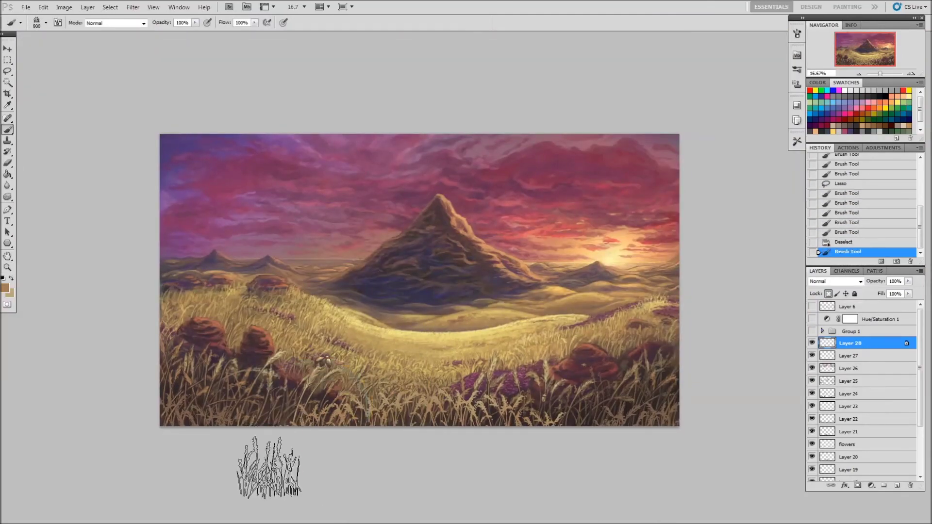
left_click(270, 461)
left_click(281, 433, "ctrl")
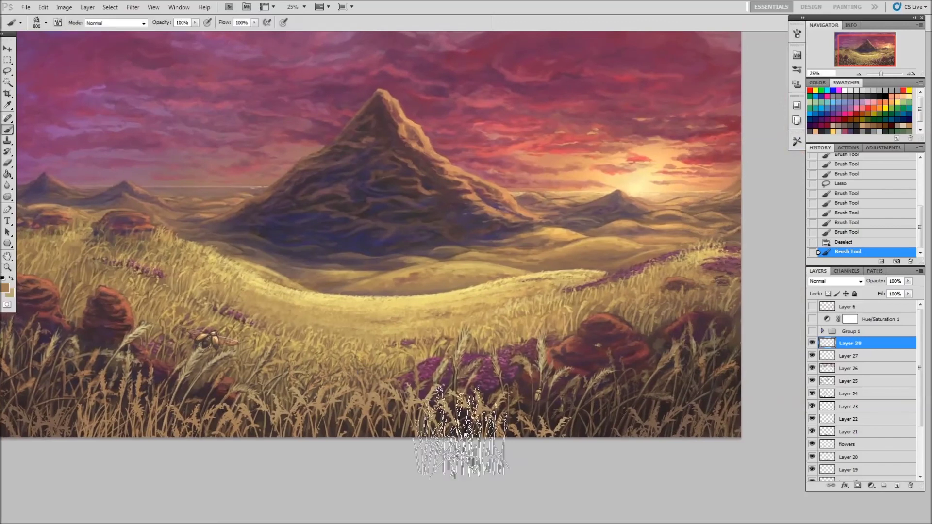
left_click(600, 432)
key("ctrl+minus")
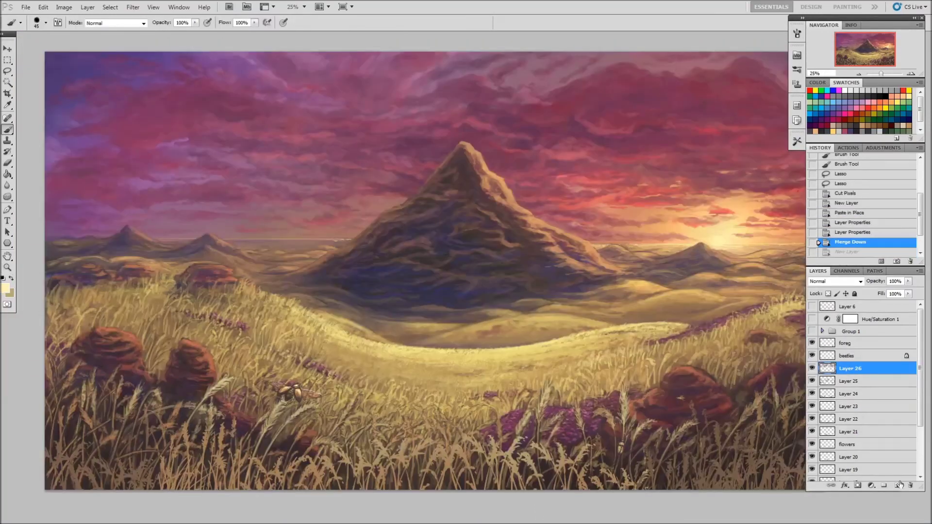
- On a new layer, paint small light sparkle dots across the field
left_click(898, 485)
mouse_move(328, 309)
left_mouse_down()
mouse_move(407, 309)
mouse_move(411, 331)
left_mouse_up()
key("ctrl+alt+z")
key("ctrl+alt+z")
key("ctrl+alt+z")
key("F5")
key("ctrl+alt+z")
key("F5")
key("ctrl+alt+z")
left_click_drag(422, 335, 503, 331)
left_click_drag(623, 362, 573, 327)
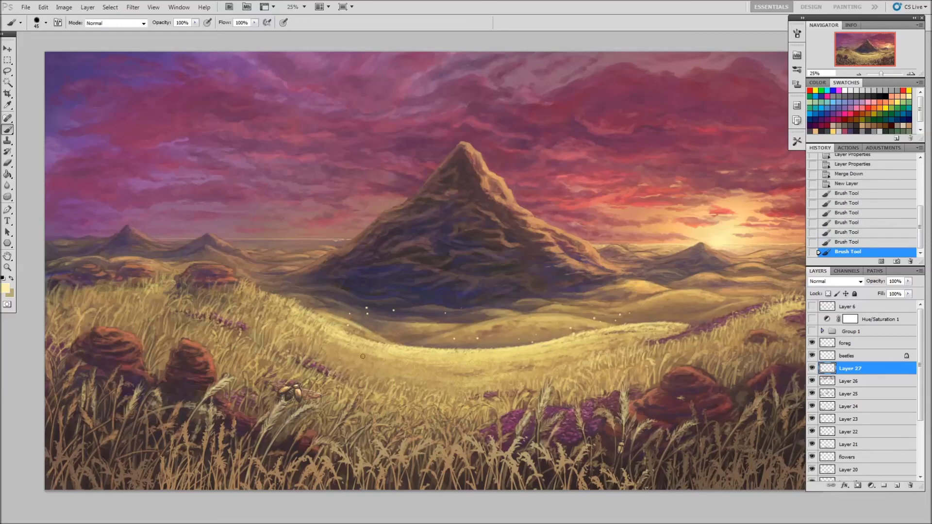
- Erase a few stray sparkle dots and add one new sparkle over the field
key("e")
left_click(367, 307)
left_click(393, 310)
key("b")
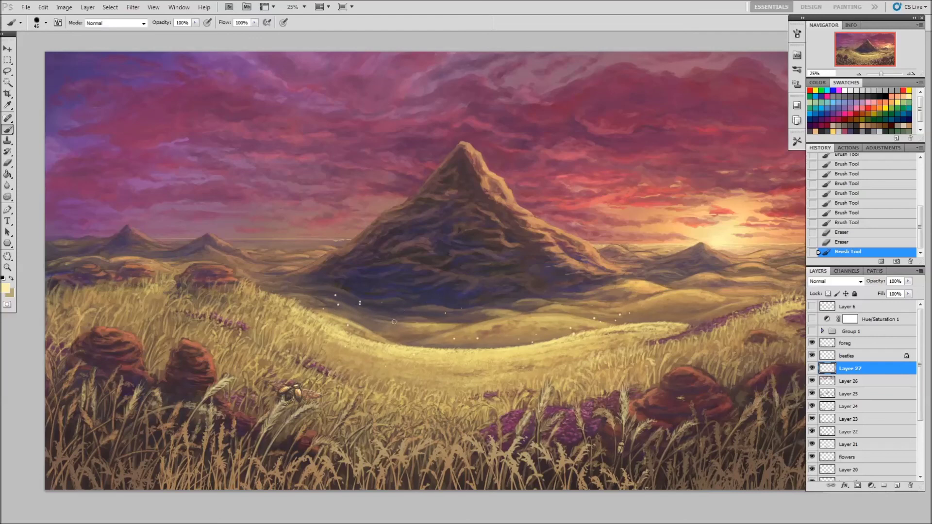
key("e")
left_click(335, 295)
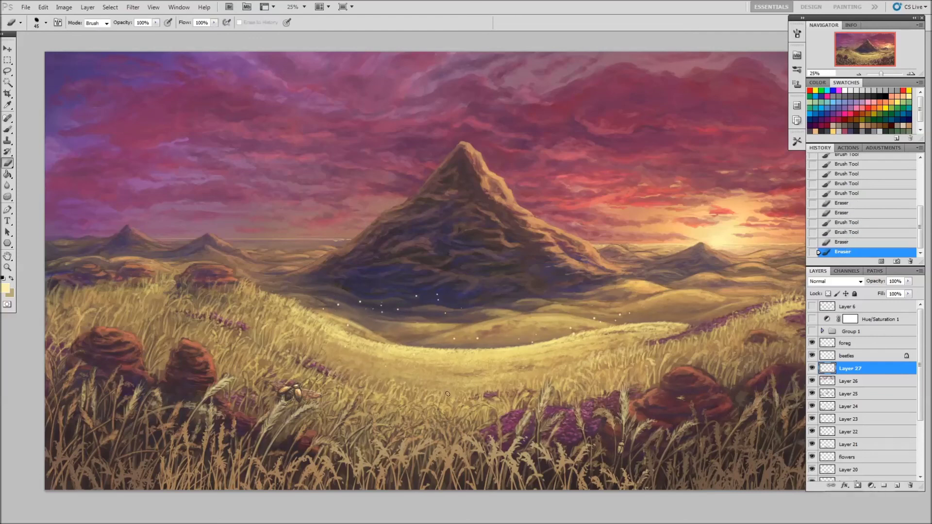
key("b")
left_click(645, 338)
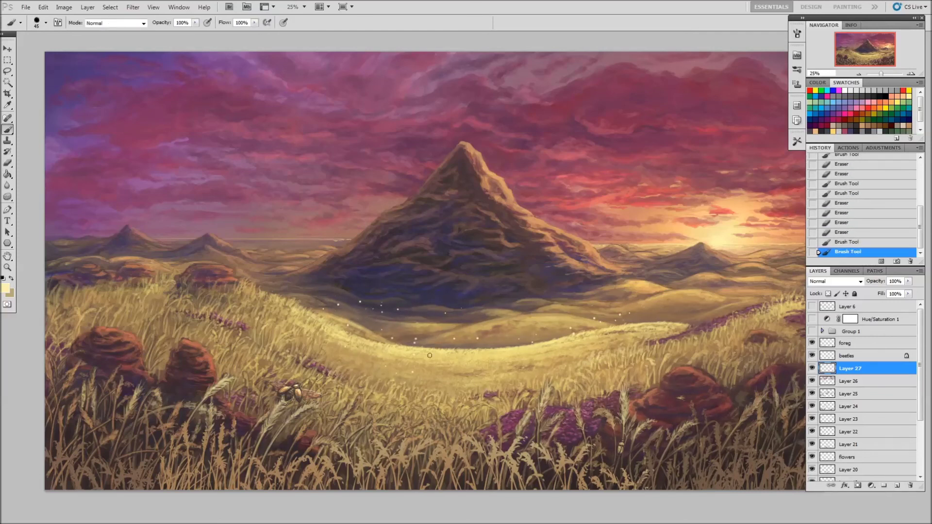
key("e")
key("b")
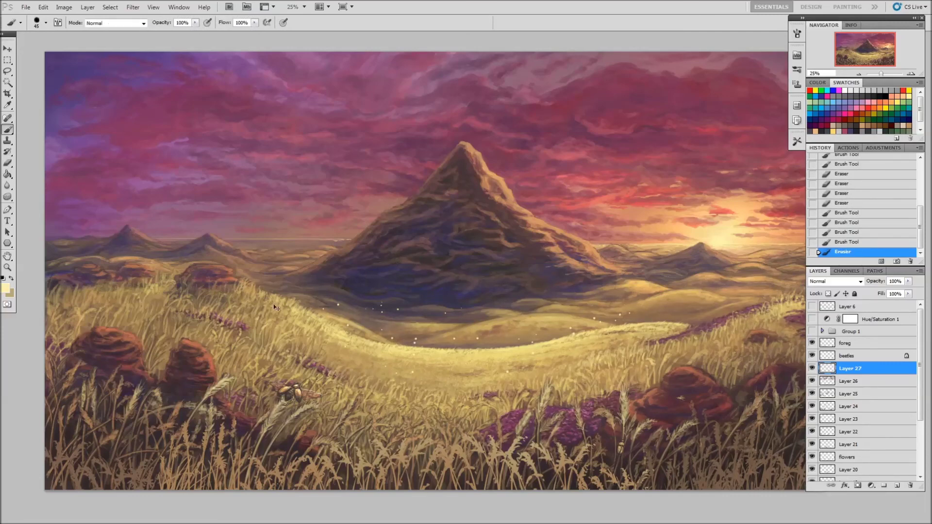
- Zoom to 25%, add a layer mask to the lights layer and sample a colour
key("ctrl+minus")
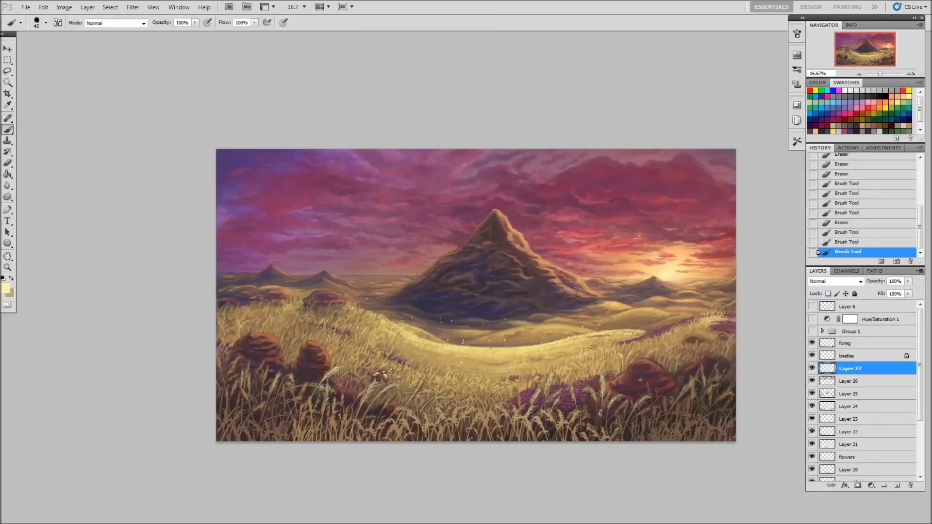
key("z")
left_click(489, 376)
left_click(858, 486)
key("b")
left_click(432, 350)
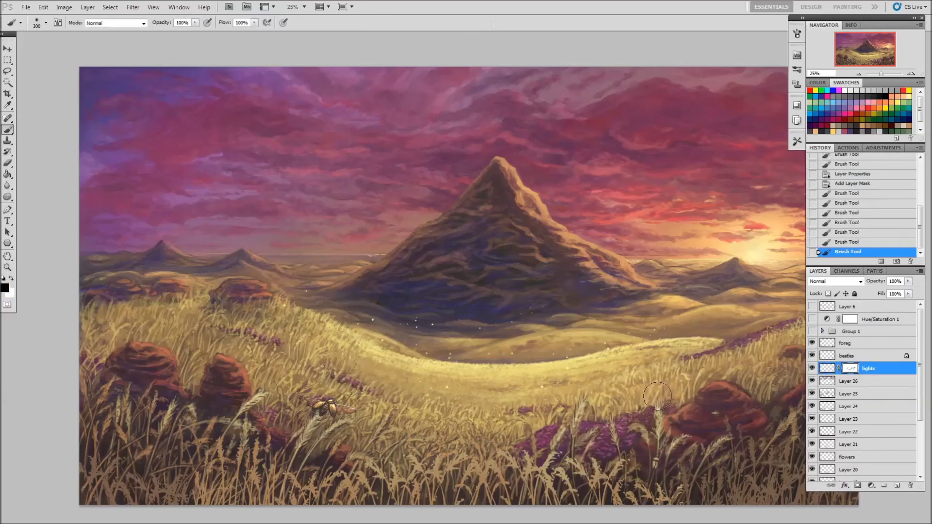
scroll(658, 395, "up", 2)
left_click(466, 439, "alt")
- Nudge the foreg layer's contents slightly, then sample brown and lighter yellow colours
key("alt+bracketright")
key("alt+bracketright")
key("ctrl+minus")
key("ctrl+minus")
key("v")
left_click_drag(546, 386, 543, 394)
key("b")
left_click(574, 401, "alt")
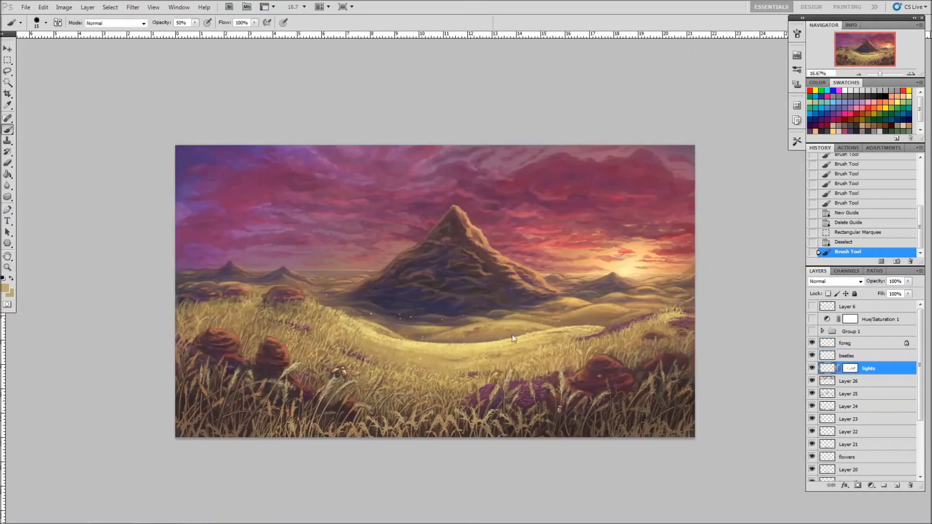
left_click(514, 338, "alt")
- Add a new layer above lights and paint a light stroke with a 25 px brush
key("ctrl+shift+alt+n")
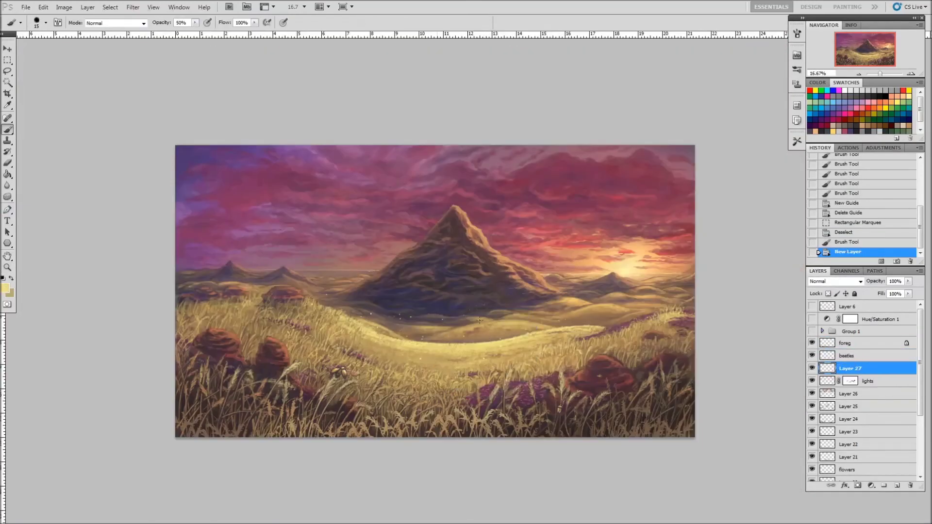
key("F5")
key("ctrl+z")
key("bracketright")
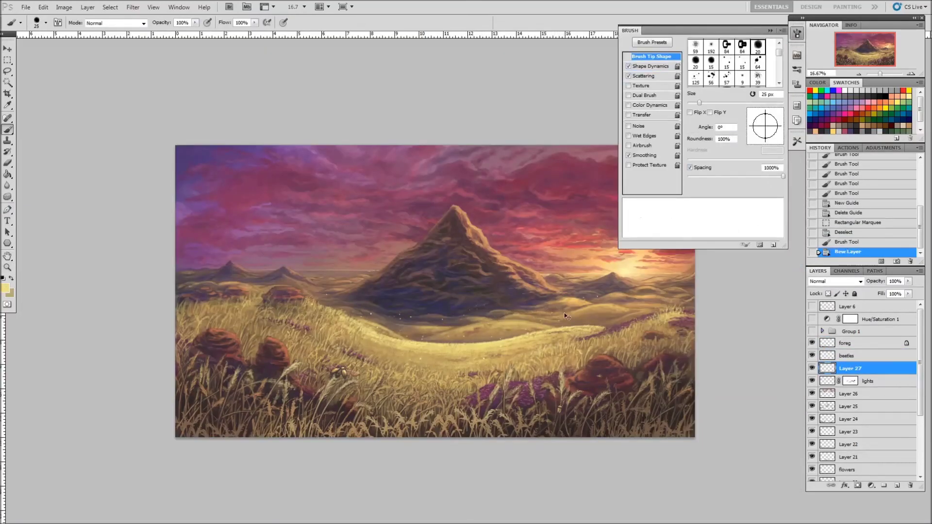
key("F5")
left_click_drag(639, 295, 608, 306)
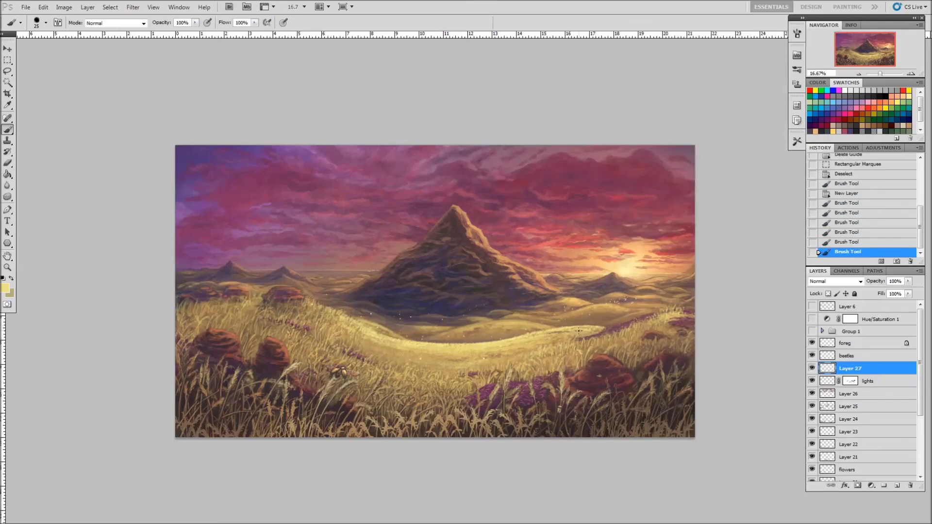
scroll(579, 330, "up", 1)
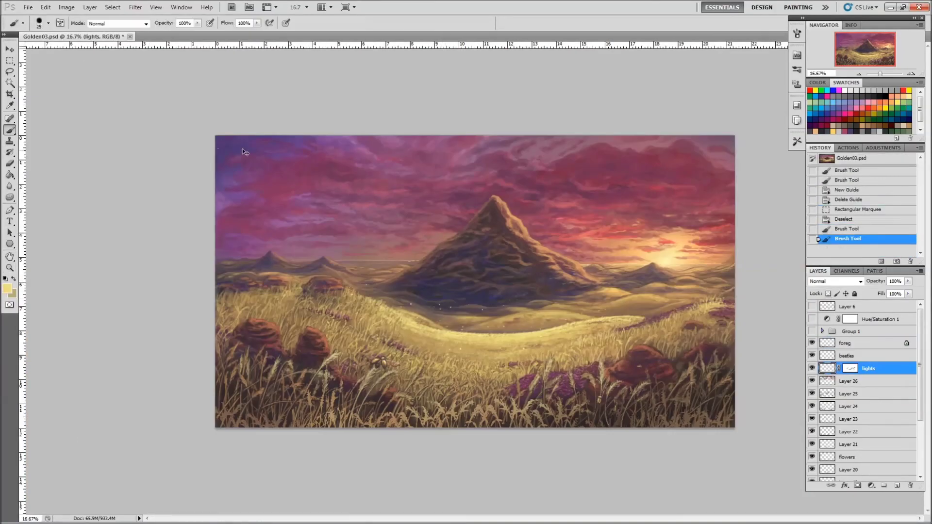
- Dab tiny star dots into the upper-left sky
left_click(232, 142)
left_click(219, 147)
left_click(229, 155)
left_click(238, 163)
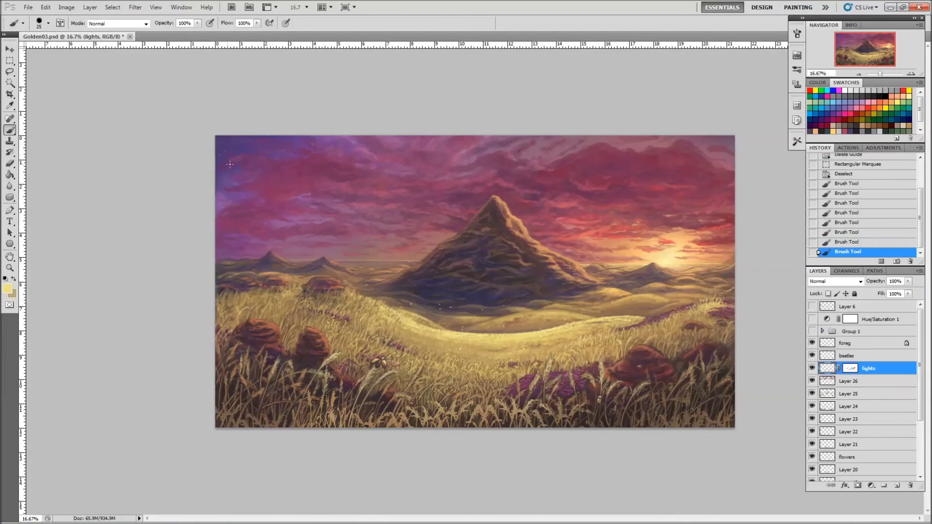
key("F5")
key("F5")
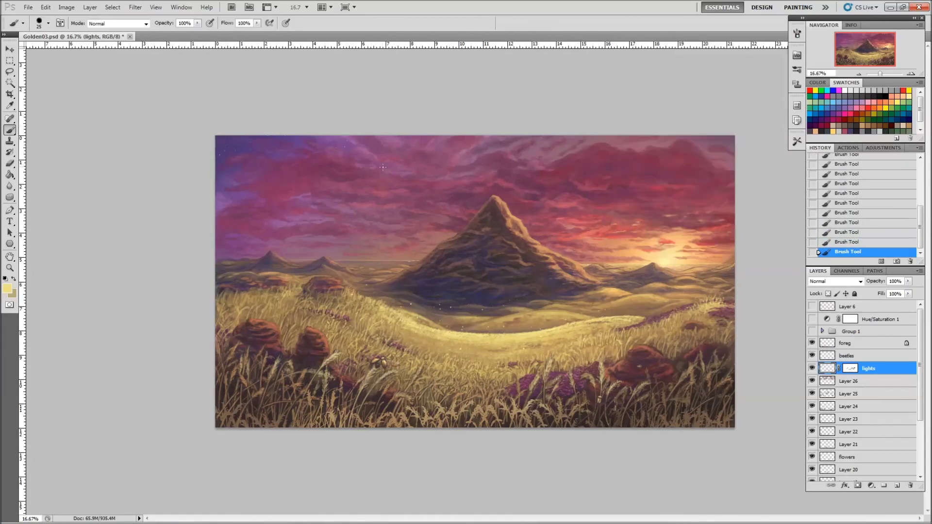
- Erase unwanted sparkles in the sky
key("e")
left_click(484, 144)
key("b")
left_click(484, 144)
key("e")
left_click(508, 130)
left_click(508, 130)
key("b")
left_click(398, 142)
- Adjust the eraser, zoom out, and place a horizontal guide along the horizon
key("e")
right_click(452, 250)
key("Escape")
key("ctrl+plus")
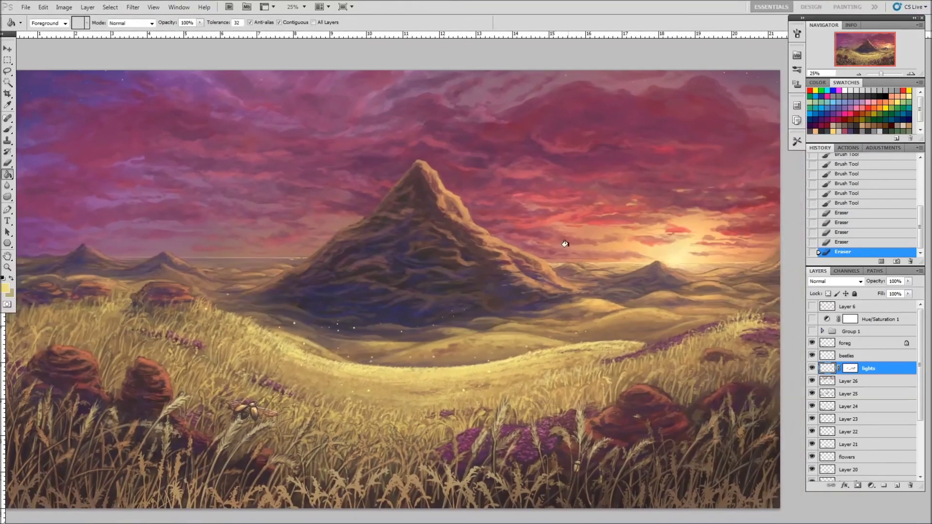
key("z")
key("ctrl+minus")
left_click_drag(315, 34, 360, 266)
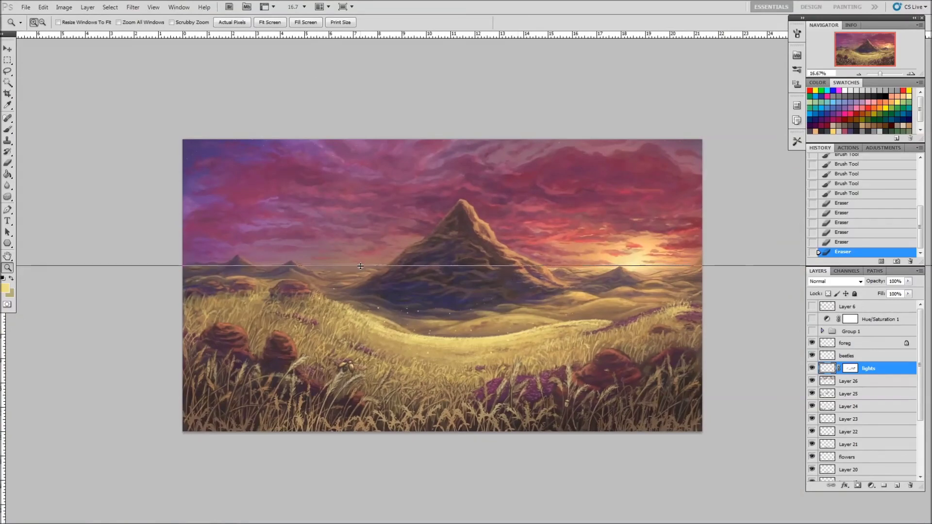
- At 50% zoom, add a new layer for the horizon and choose a brush preset
key("ctrl+plus")
key("ctrl+plus")
key("ctrl+plus")
key("ctrl+shift+alt+n")
key("b")
right_click(445, 271)
key("Escape")
left_click(520, 312)
key("ctrl+z")
- Paint short strokes along the horizon line and clear the guide
left_click_drag(334, 278, 384, 276)
left_click_drag(339, 277, 376, 276)
left_click_drag(403, 274, 375, 276)
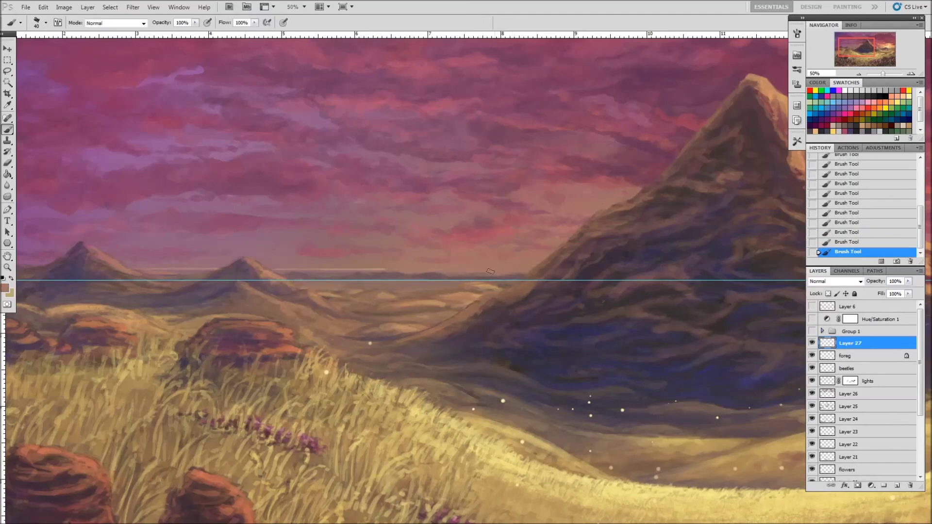
left_click_drag(349, 269, 425, 272)
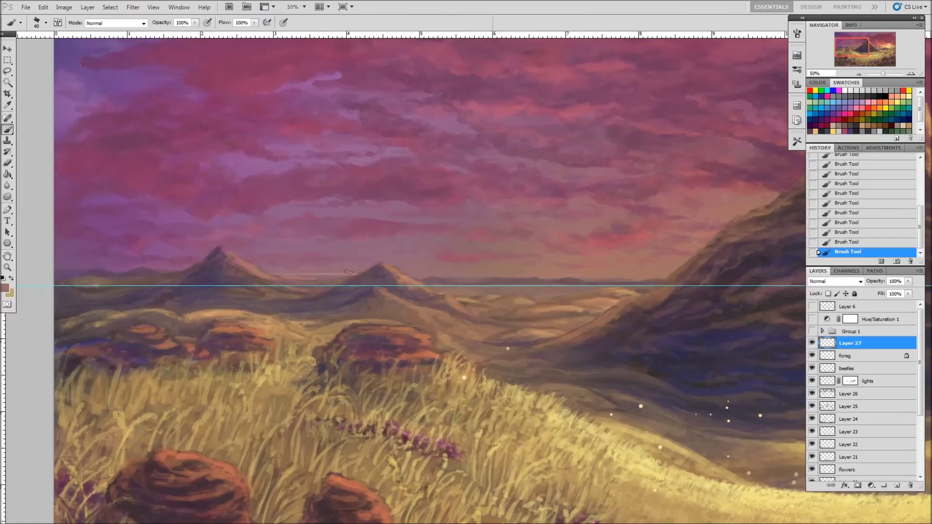
key("alt+v")
key("d")
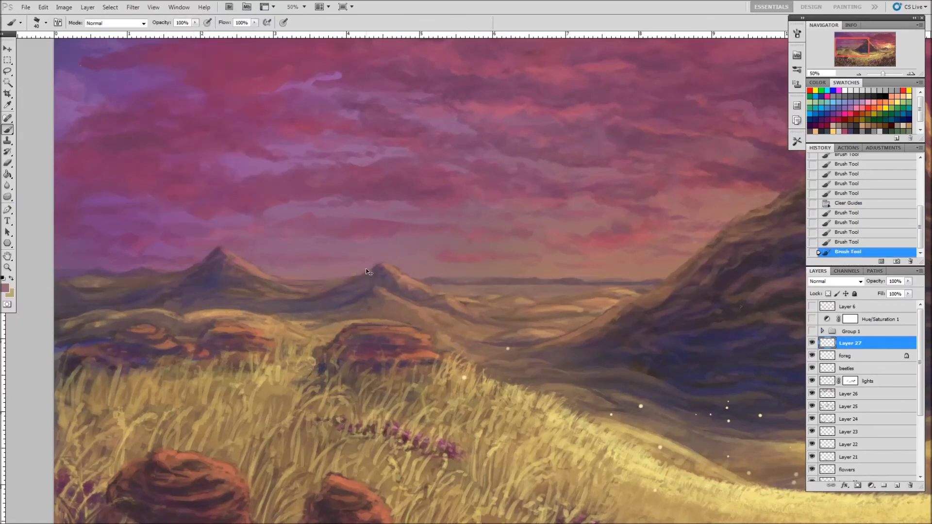
- Stroke along the distant hills and sample brown and light tan colours
left_click_drag(441, 270, 443, 271)
left_click_drag(542, 285, 421, 287)
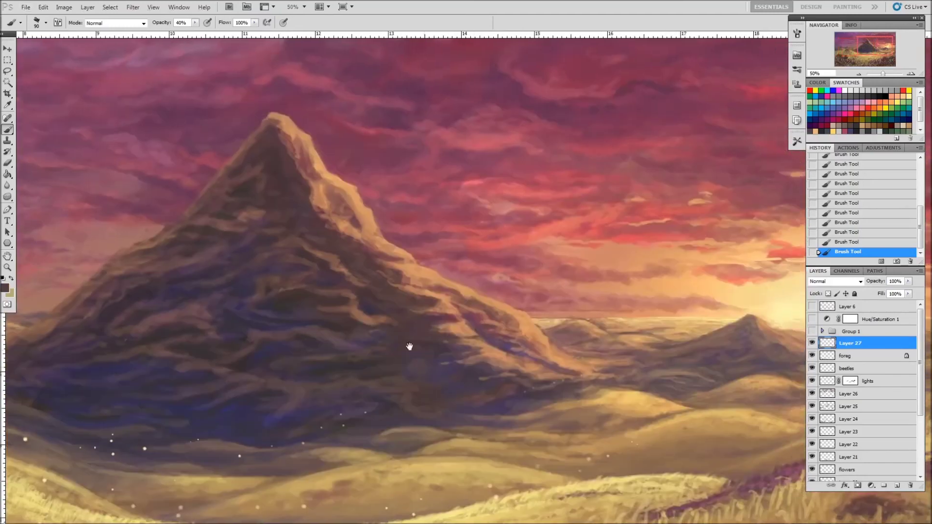
left_click_drag(541, 278, 411, 305)
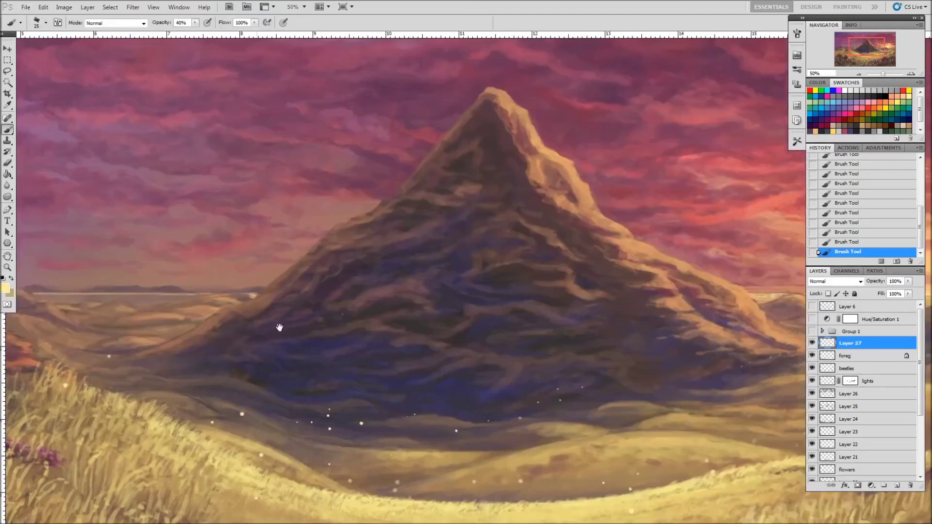
left_click_drag(627, 306, 464, 315)
left_click(463, 315, "alt")
left_click_drag(277, 303, 426, 308)
left_click(426, 308, "alt")
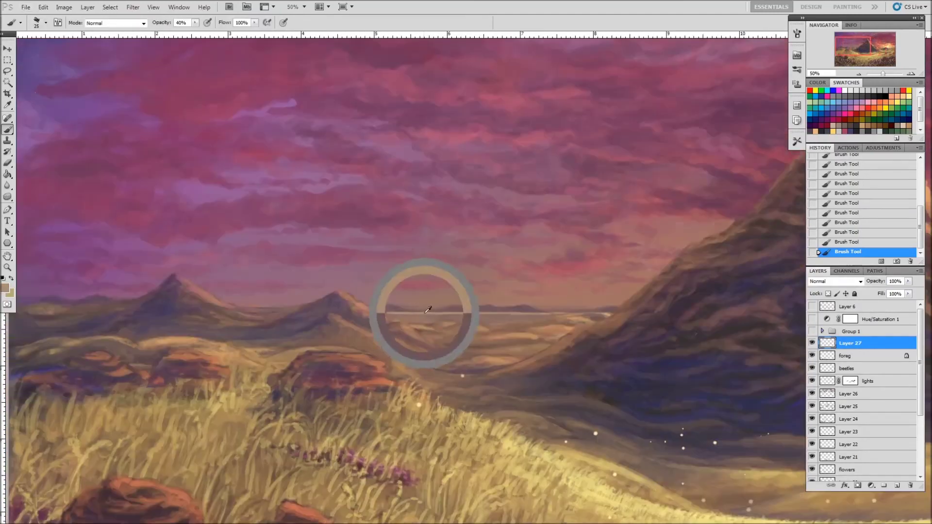
- Soften the horizon line with light strokes at 50% opacity and a 25 px brush
key("0")
key("5")
key("bracketright")
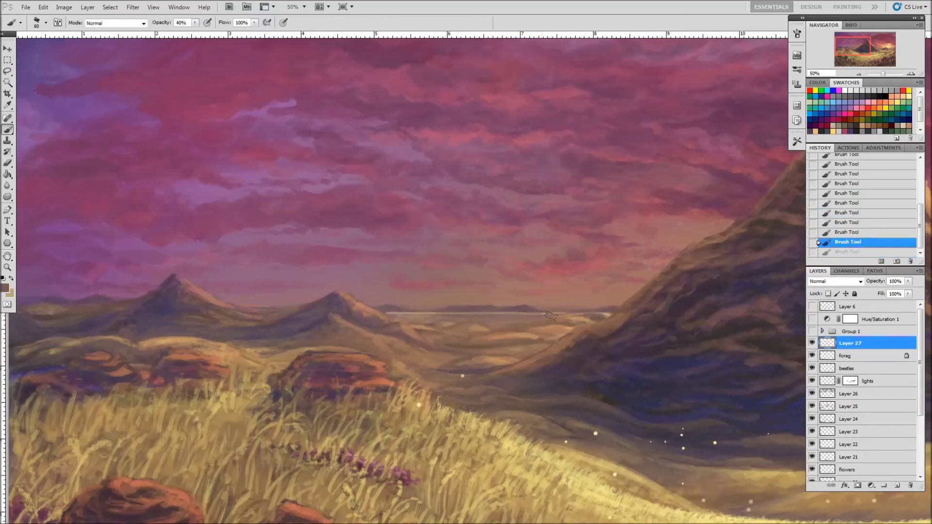
left_click_drag(500, 313, 442, 315)
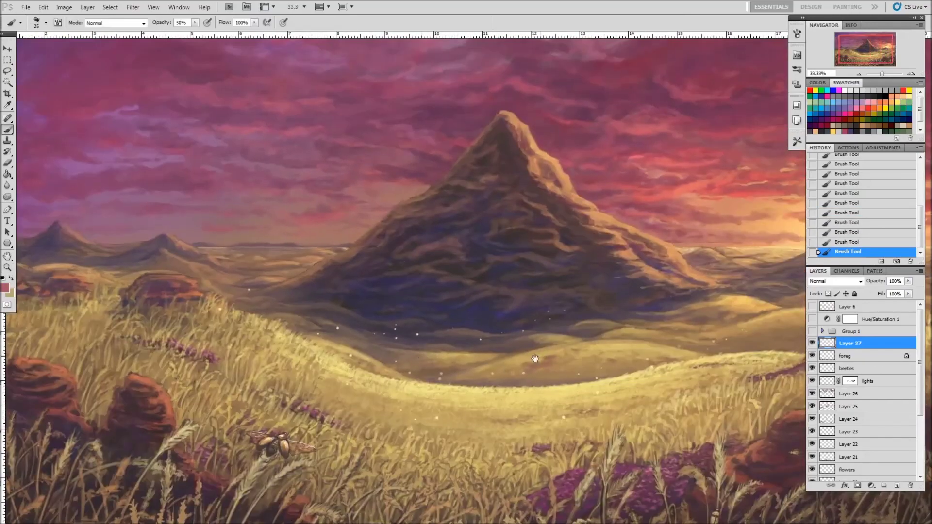
key("ctrl+plus")
- Sample light tan and dark red-purple colours at 100% opacity, resizing the brush
left_click(452, 286, "alt")
key("8")
left_click_drag(452, 286, 356, 301)
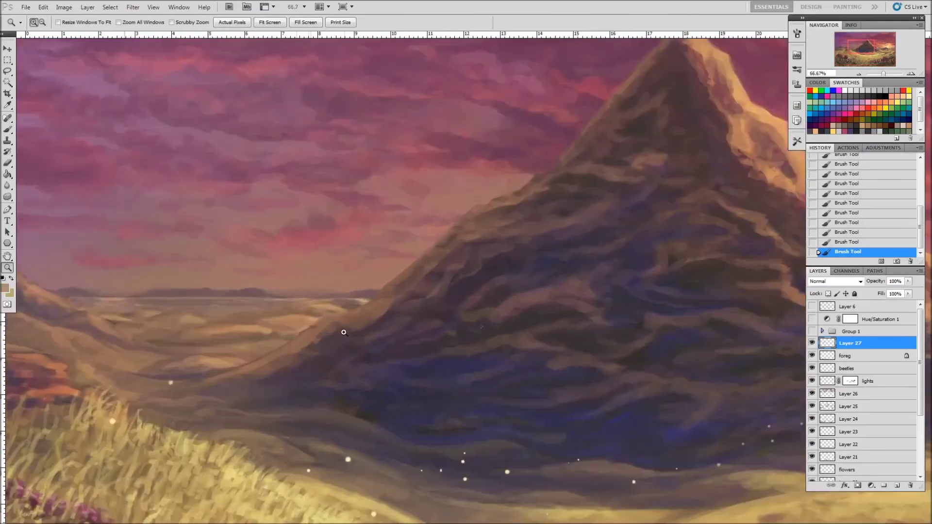
key("ctrl+minus")
key("ctrl+minus")
left_click(421, 267, "alt")
key("0")
key("bracketleft")
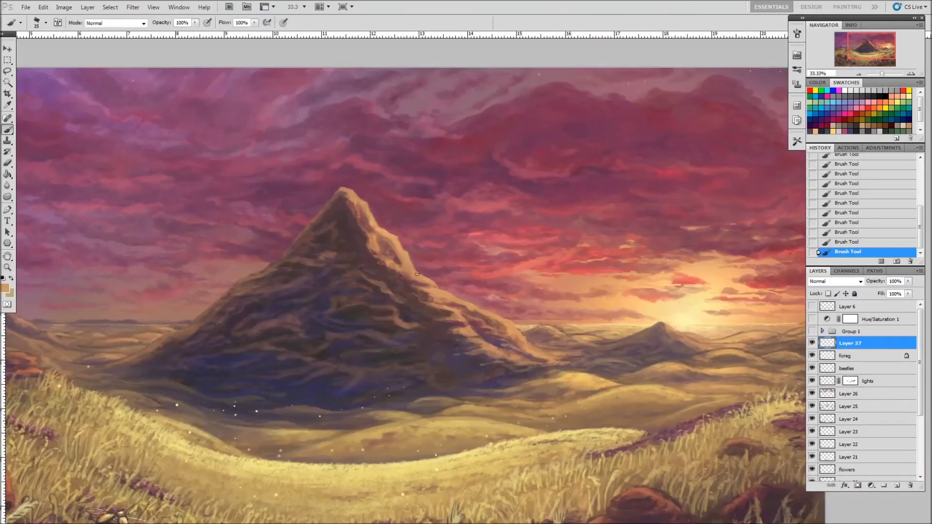
left_click(391, 233, "alt")
key("ctrl+minus")
- On a new layer, paint a soft glow at the mountain peak with a 25% opacity brush
key("bracketright")
key("bracketright")
key("bracketright")
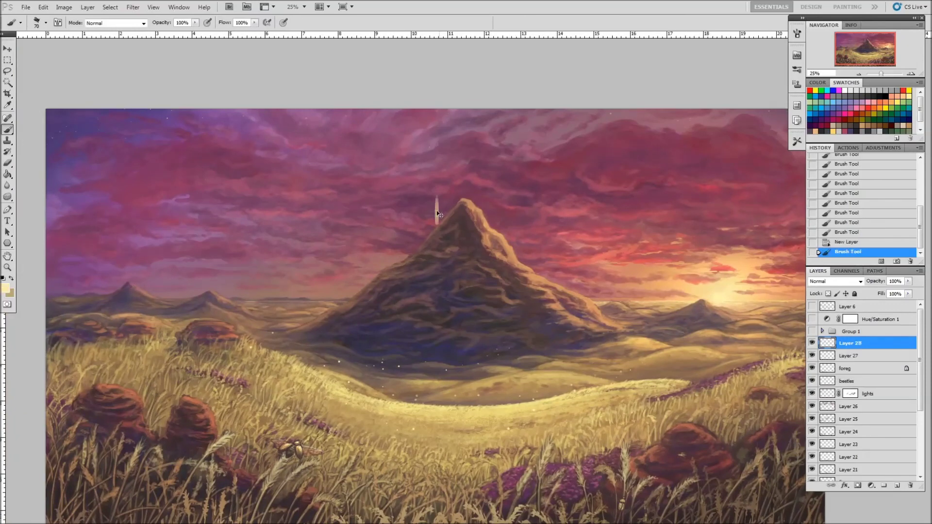
key("ctrl+shift+alt+n")
key("ctrl+plus")
key("2")
key("5")
key("bracketleft")
key("bracketleft")
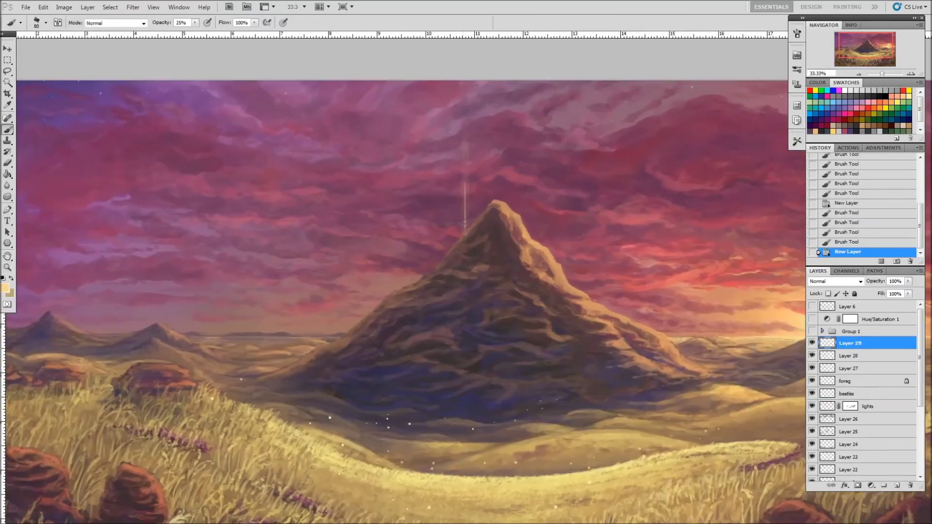
left_click_drag(468, 217, 465, 241)
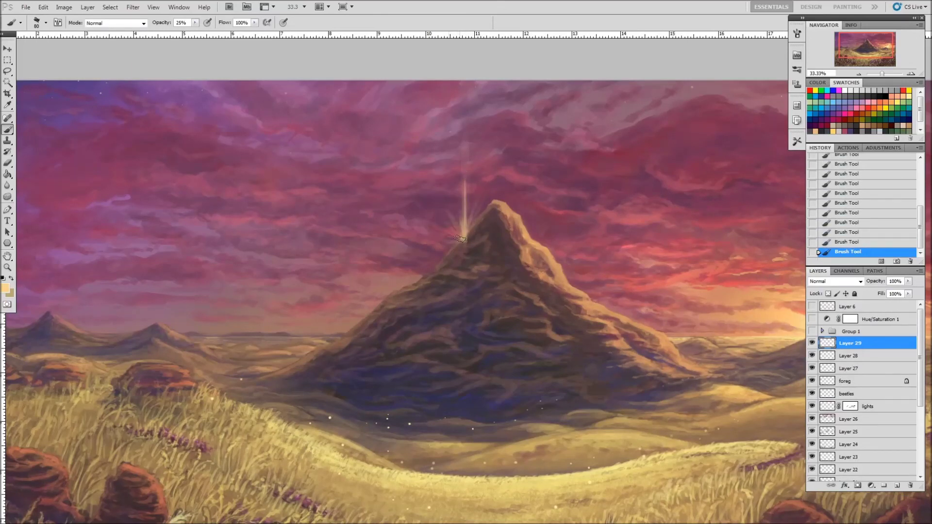
- Erase the excess glow around the peak and make the light-beam Layer 28 active
key("e")
left_click_drag(460, 275, 451, 278)
left_click_drag(467, 237, 457, 255)
key("alt+bracketleft")
key("b")
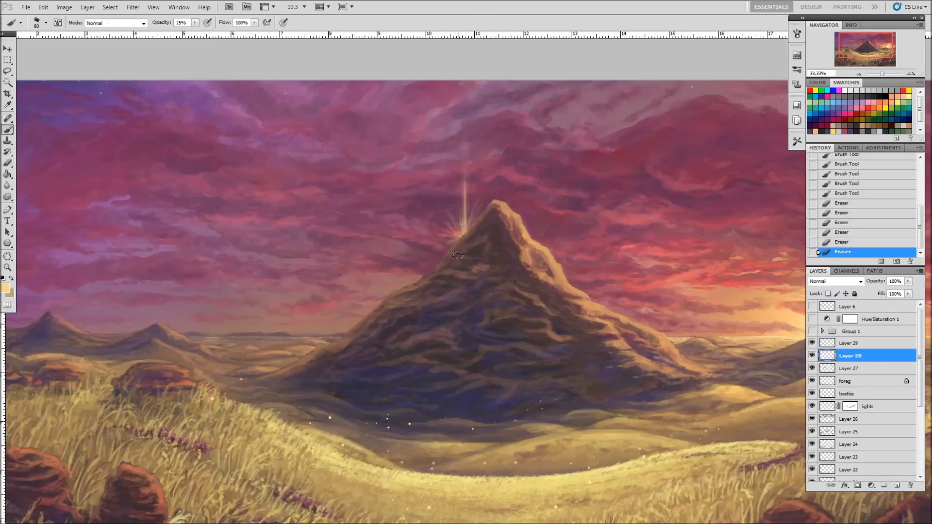
key("ctrl+z")
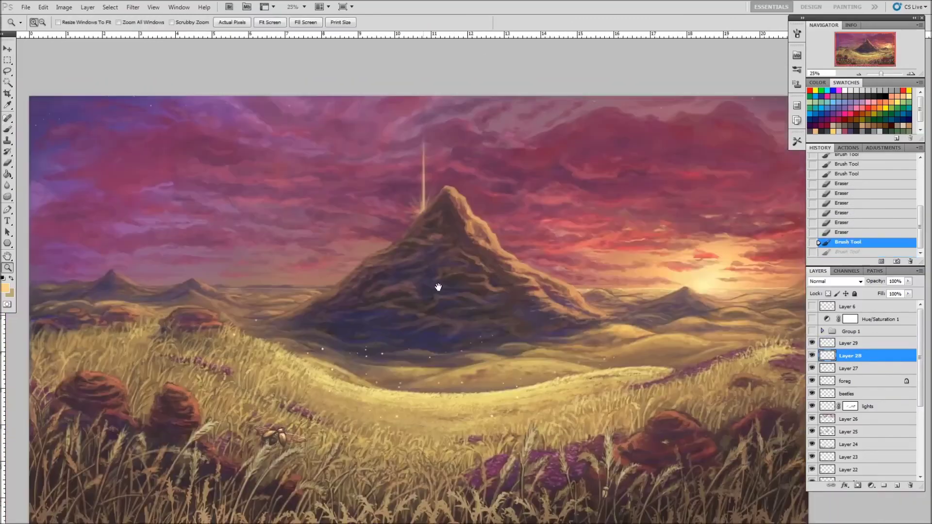
- Repaint the glow at the peak, then zoom out to view the whole painting
key("z")
left_click(523, 267)
key("b")
left_click_drag(442, 245, 435, 241)
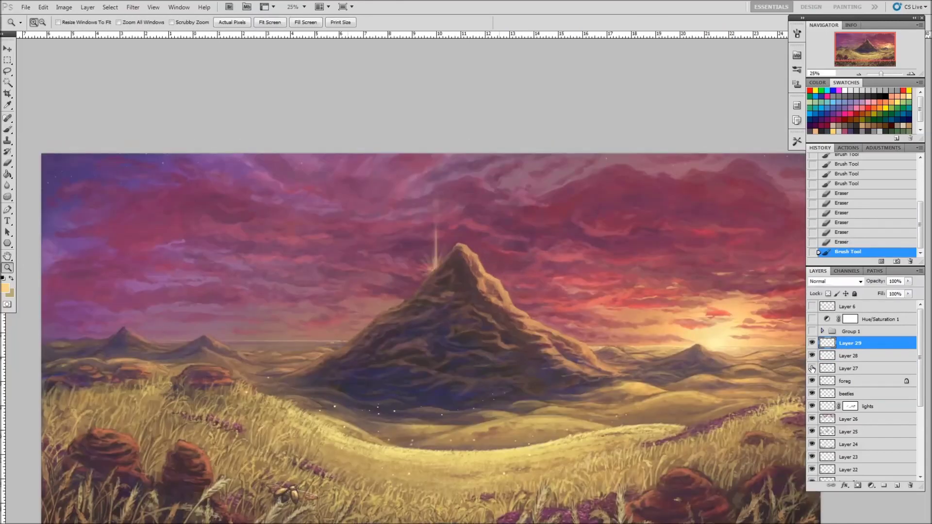
key("z")
left_click(425, 290, "alt")
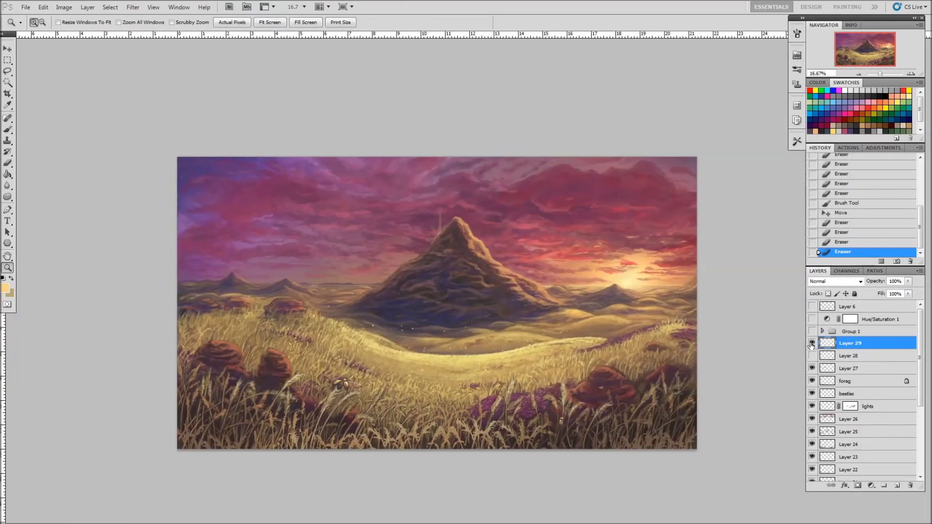